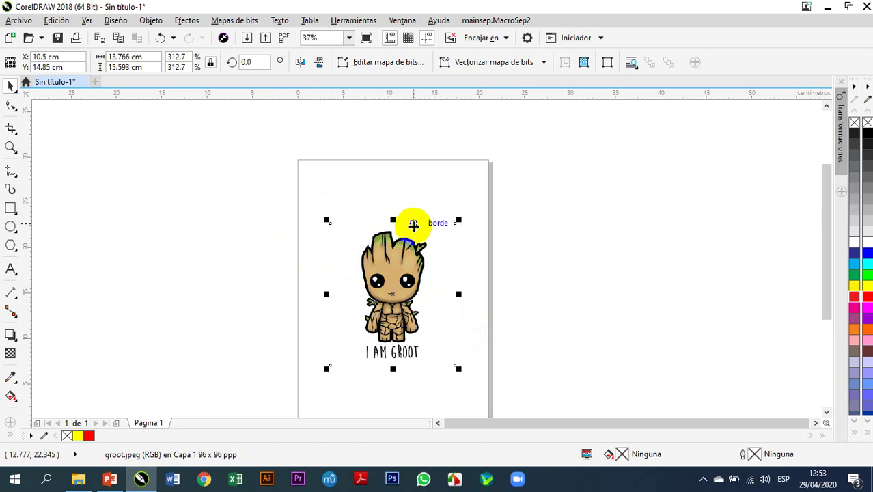
Step: Lock the groot.jpeg bitmap on the page and clear the selection
scroll(411, 226, "up", 2)
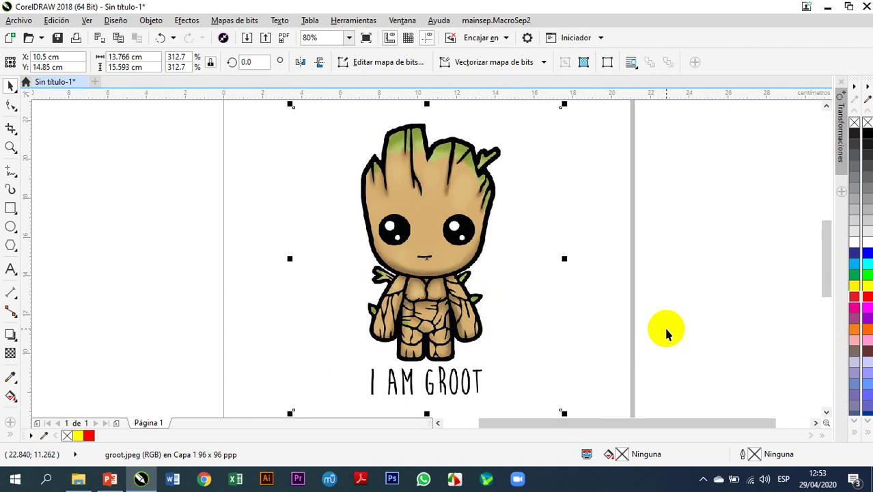
right_click(436, 252)
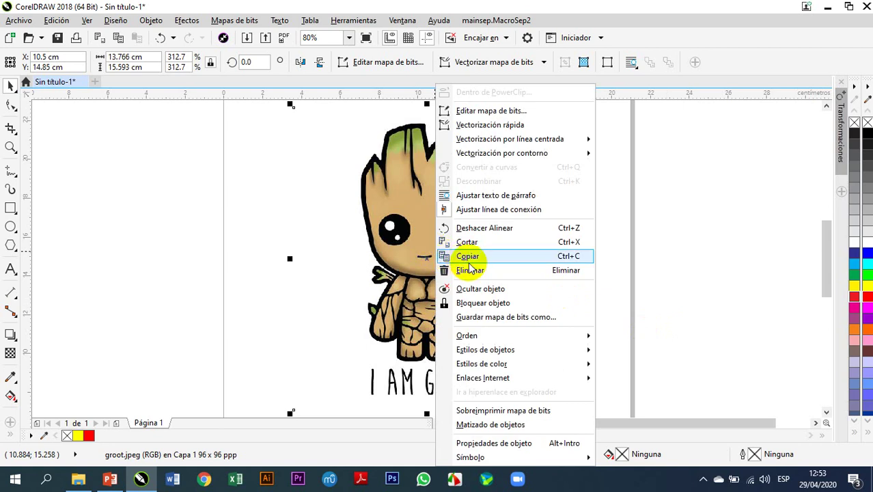
left_click(492, 304)
left_click(574, 294)
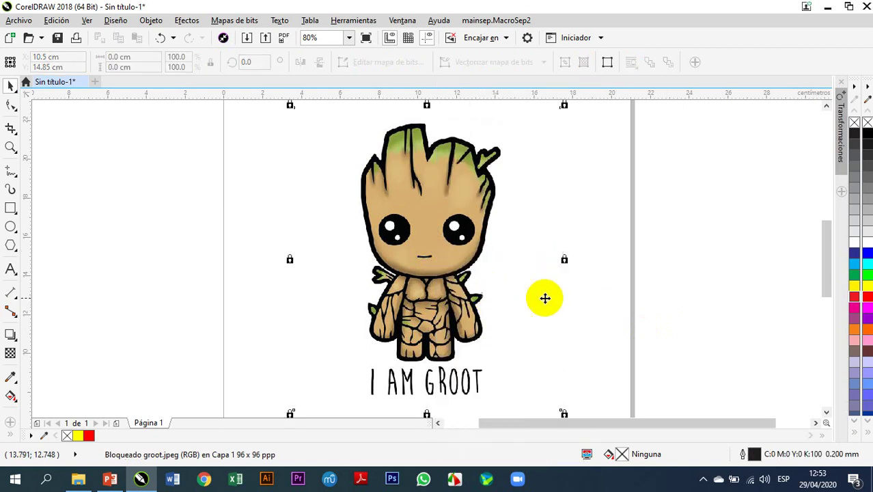
left_click(306, 228)
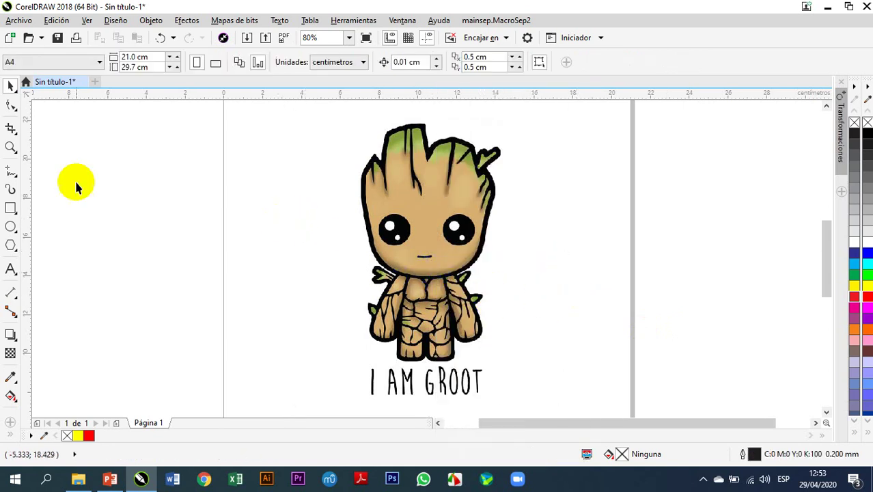
Step: Draw an ellipse about 7.3 by 6.5 cm around Groot's head, stretching its upper edge up to the hair
left_click(11, 227)
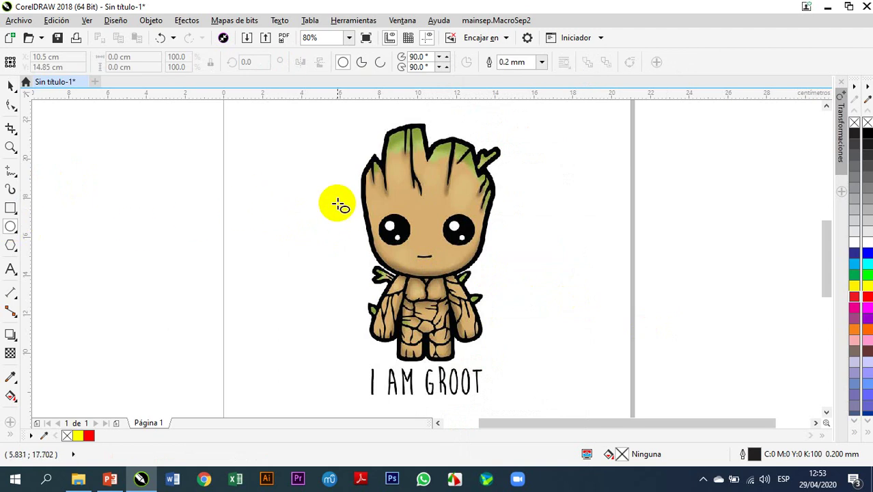
left_click_drag(355, 181, 500, 280)
left_click_drag(425, 179, 431, 146)
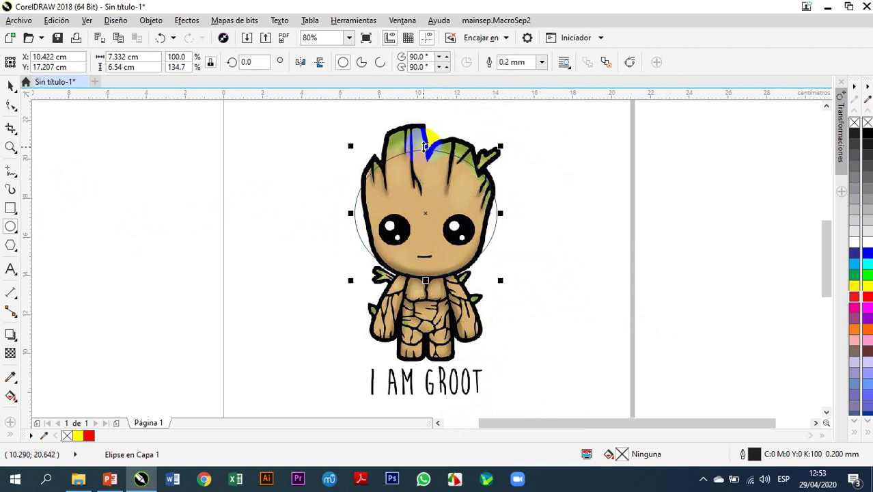
Step: Give the head ellipse a 0.5 mm outline in magenta (#FF00FF)
left_click(541, 61)
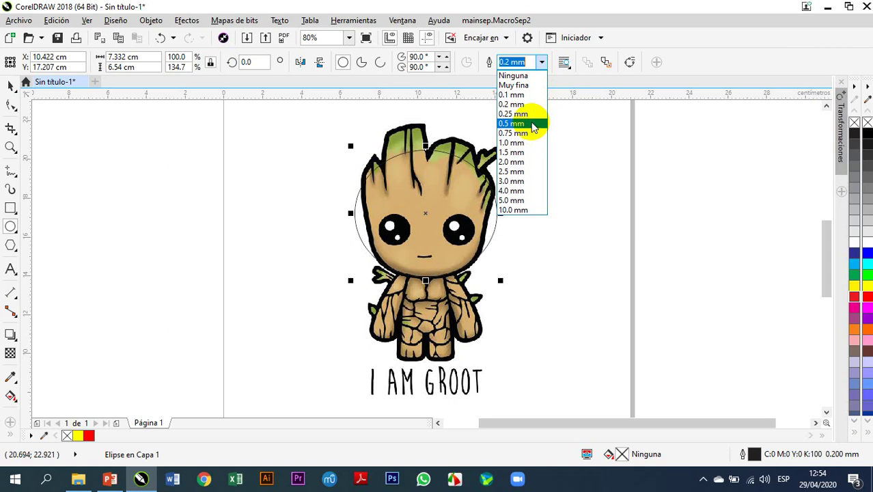
left_click(533, 123)
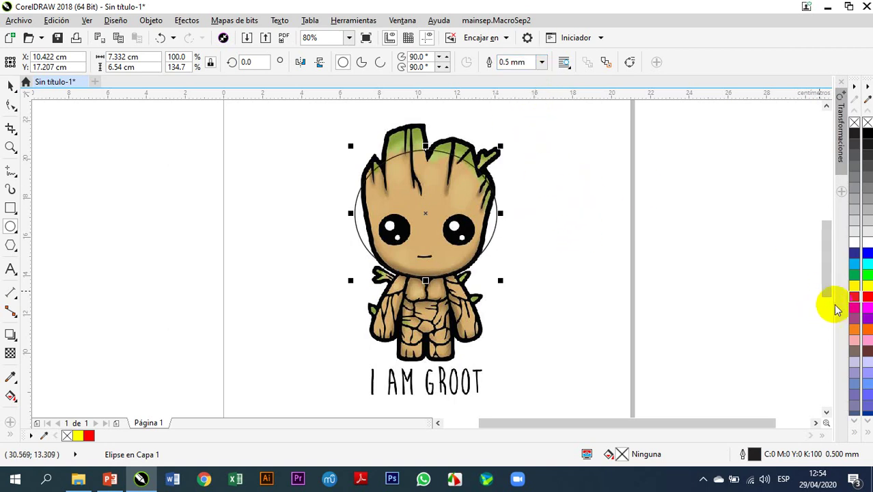
right_click(866, 311)
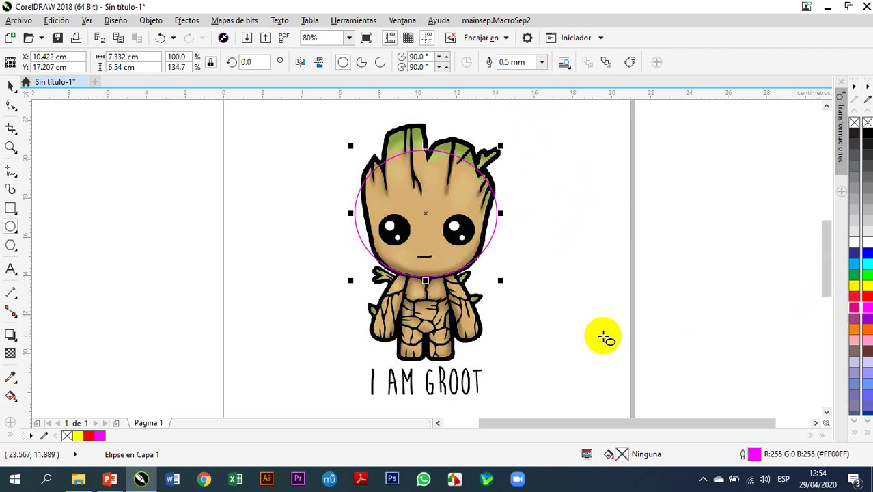
Step: Nudge the head ellipse down 0.03 cm so its lower edge follows the chin's black outline
scroll(425, 280, "up", 7)
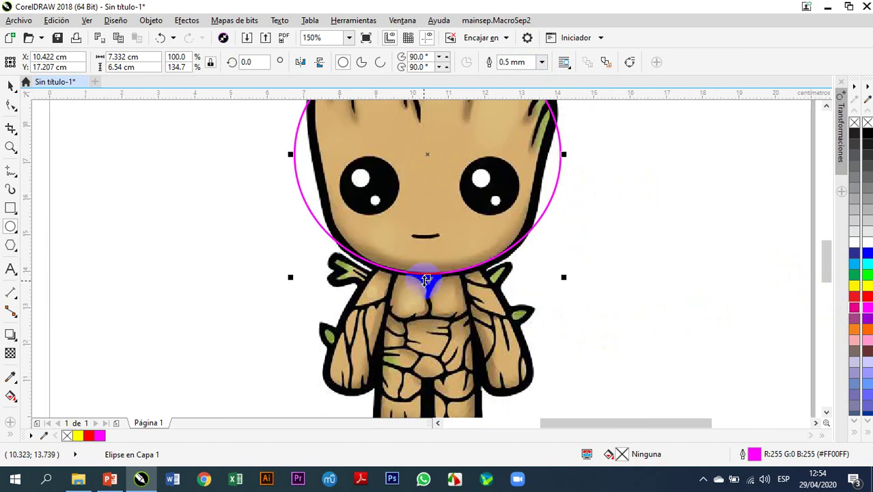
key("Down")
key("Down")
key("Down")
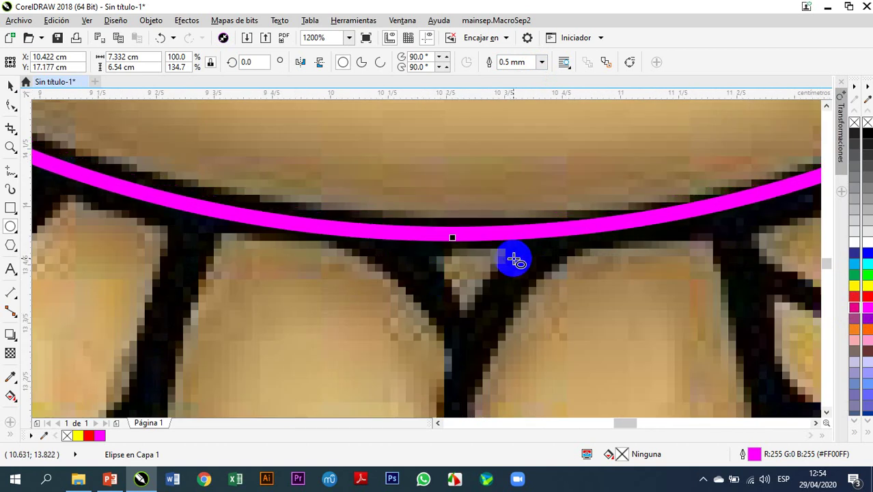
scroll(442, 258, "down", 6)
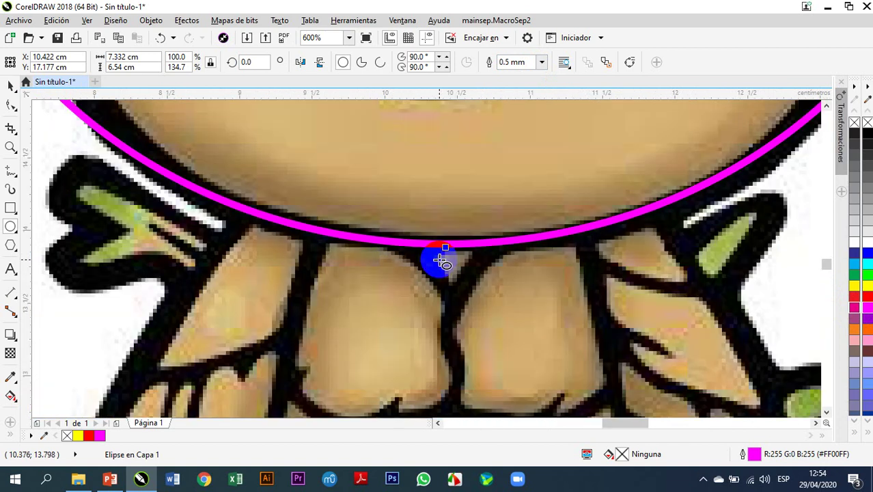
scroll(439, 261, "down", 2)
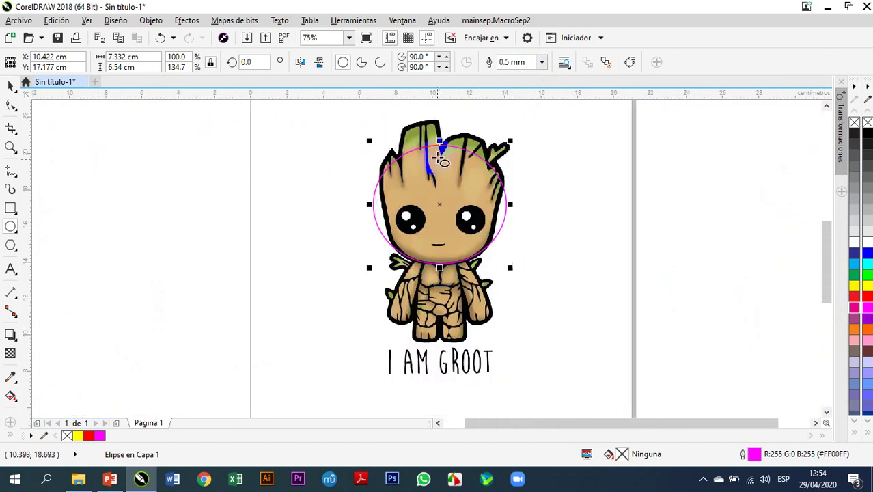
scroll(440, 134, "up", 2)
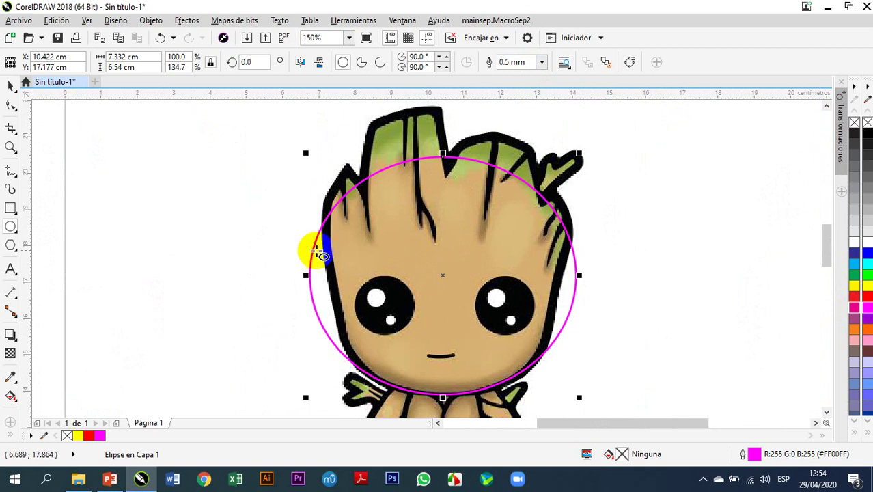
Step: Select the magenta head ellipse and convert it to curves
left_click(7, 85)
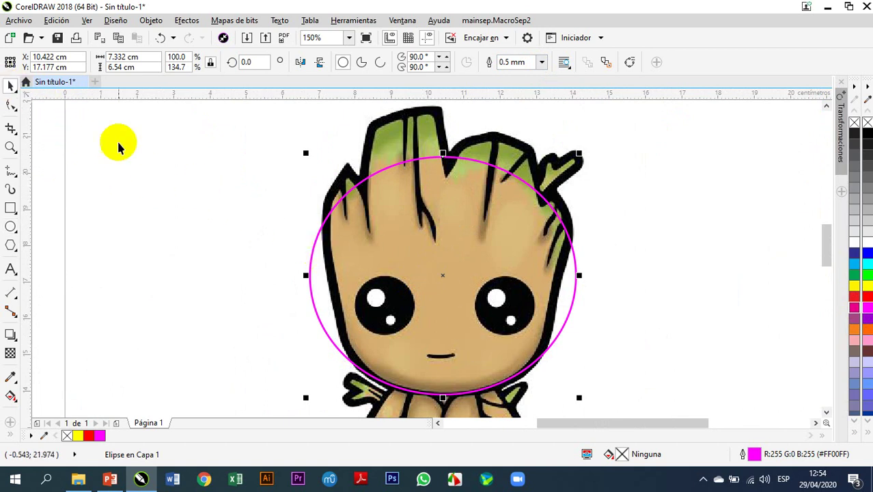
left_click(154, 161)
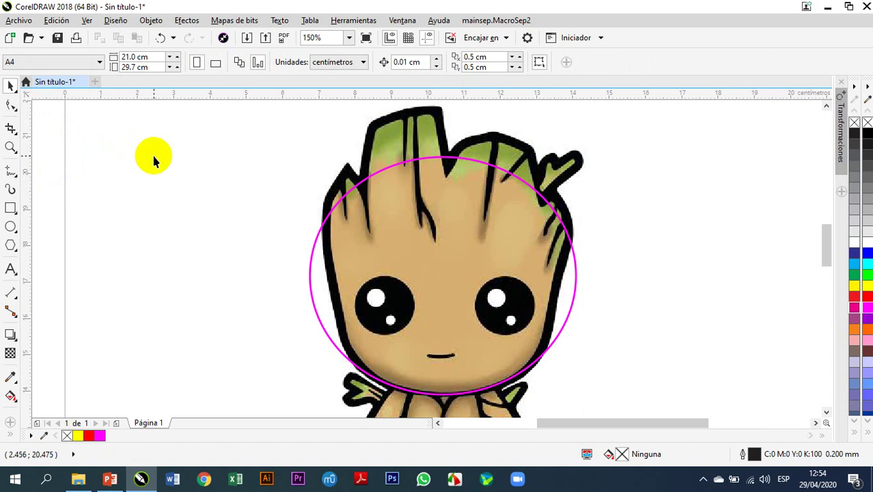
left_click(345, 265)
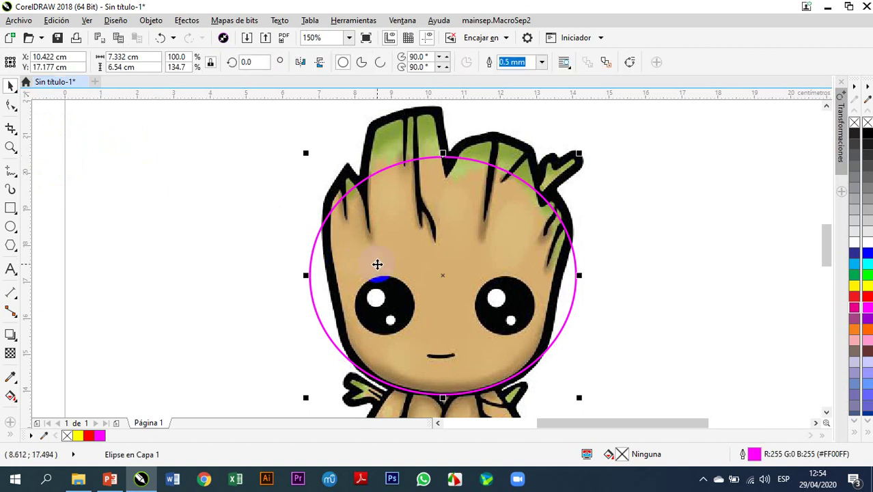
key("ctrl+q")
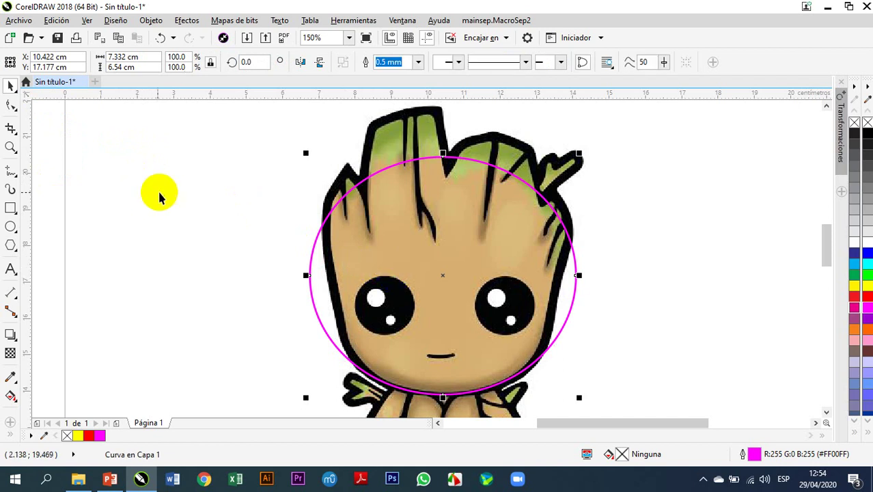
left_click(232, 228)
left_click(378, 252)
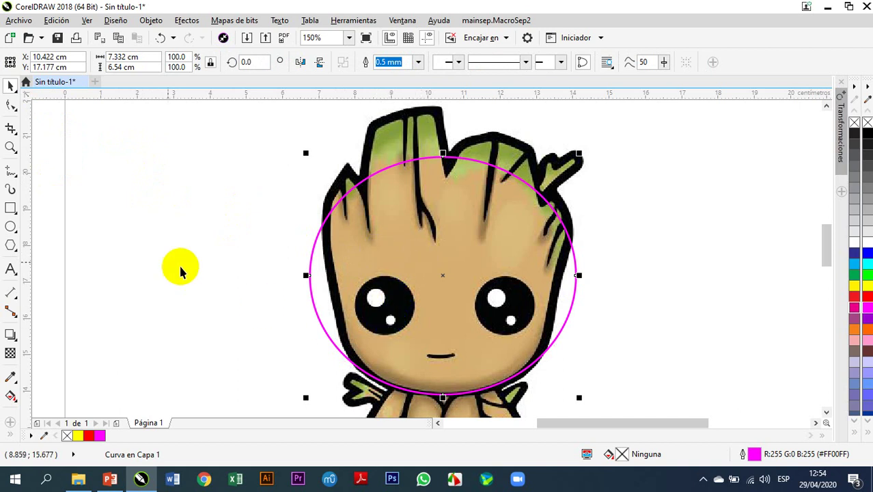
Step: With the Shape tool, add a node on each side of the jaw and move both onto the black outline
left_click(11, 106)
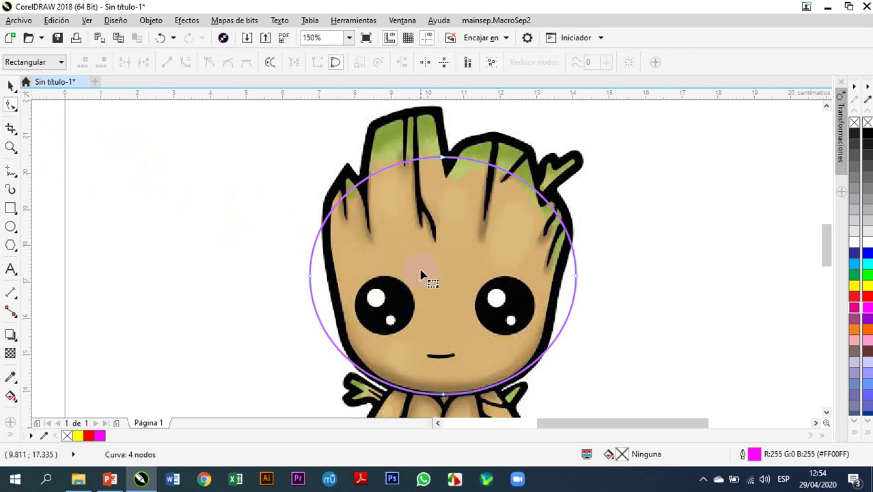
scroll(418, 292, "down", 2)
scroll(399, 327, "up", 2)
scroll(399, 326, "up", 1)
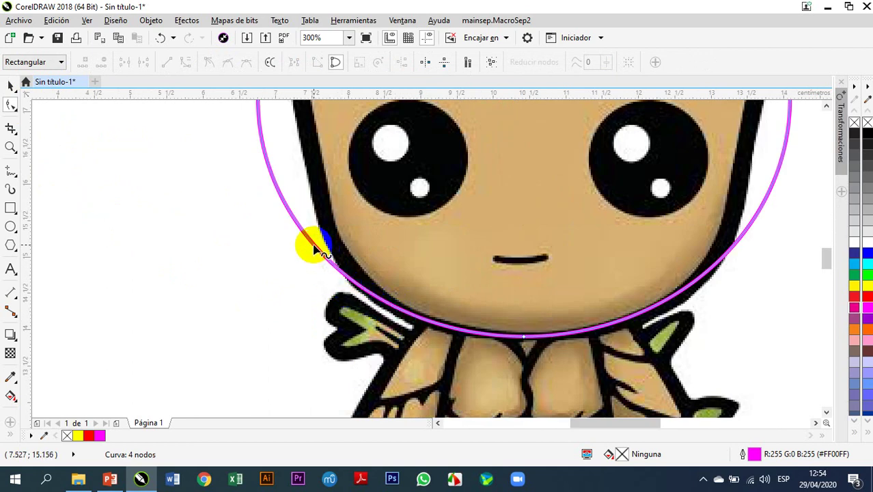
left_click_drag(314, 246, 331, 236)
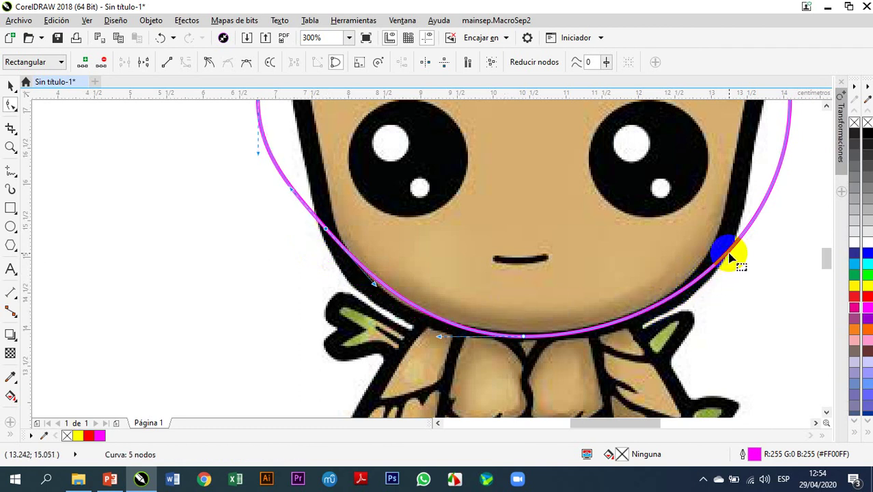
left_click_drag(729, 251, 728, 235)
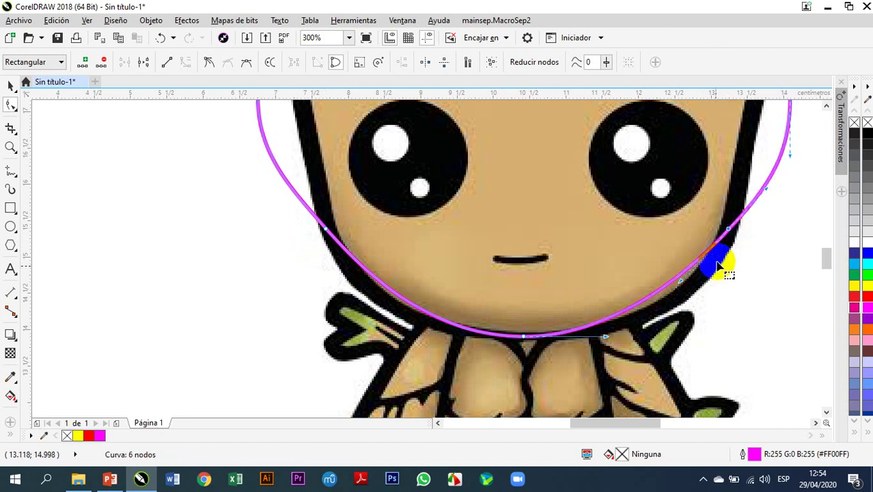
Step: Make the right jaw node asymmetrical (Asimétrico) and pull its lower handle so the curve follows the right jawline
left_click_drag(681, 285, 695, 293)
left_click(729, 231)
right_click(729, 232)
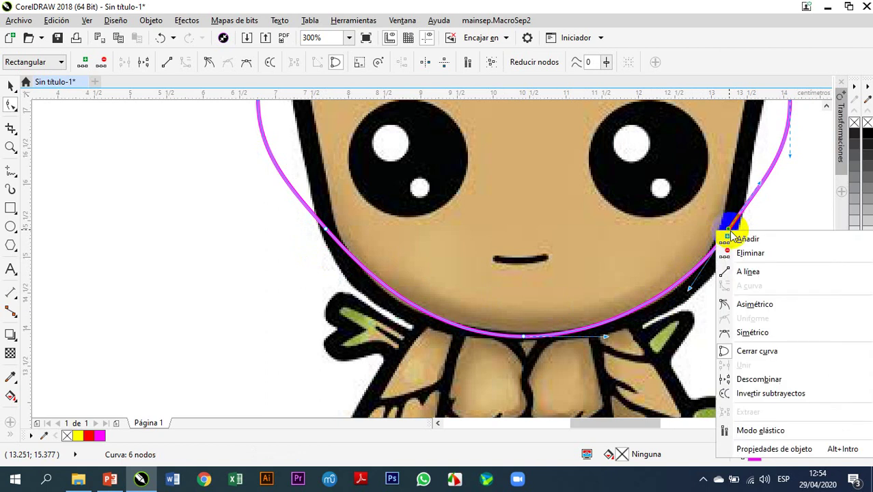
left_click(751, 299)
left_click_drag(690, 289, 707, 304)
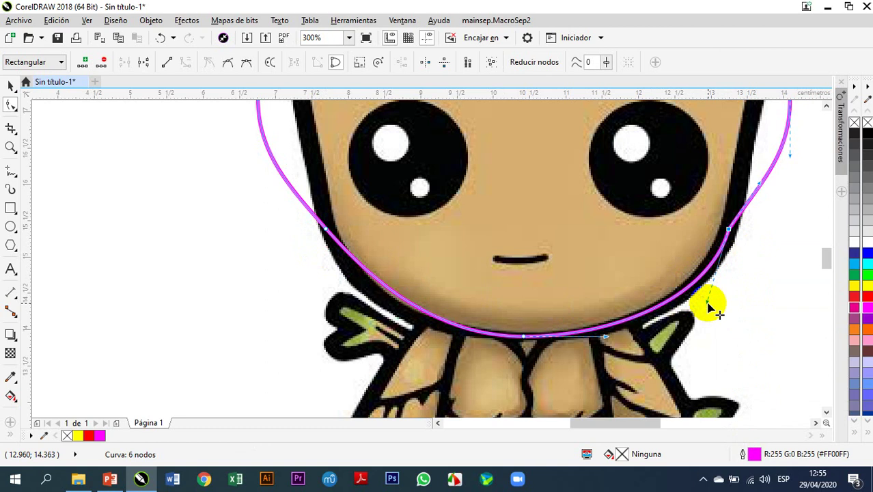
Step: Make the left jaw node asymmetrical (Asimétrico) and adjust its lower handle to fit the left jawline
right_click(328, 235)
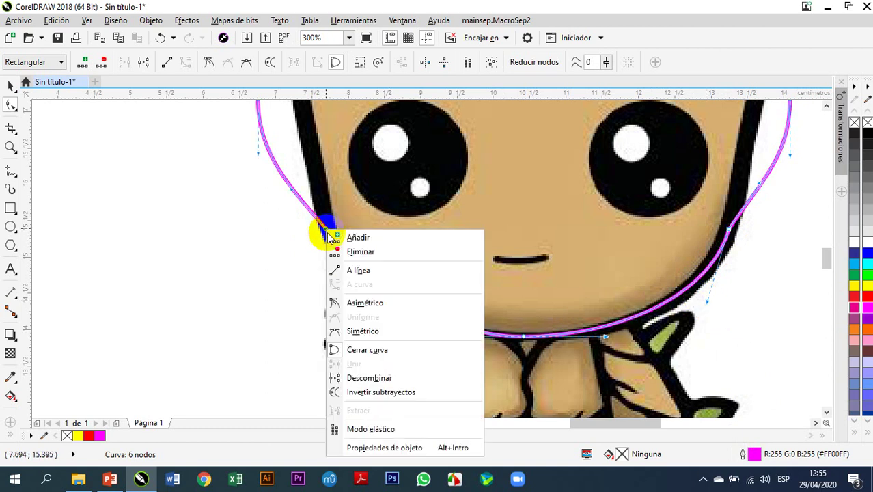
left_click(370, 302)
left_click(367, 279)
left_click_drag(374, 281, 366, 285)
Step: Shift the chin's bottom node slightly right and adjust its two handles so the curve stays on the black outline
left_click(599, 322)
left_click(523, 338)
left_click(579, 338)
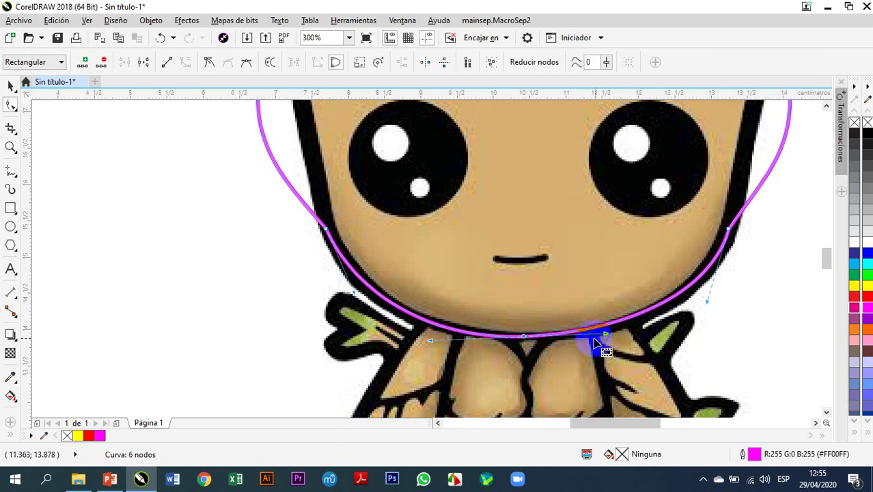
left_click(524, 338)
left_click_drag(524, 337, 534, 337)
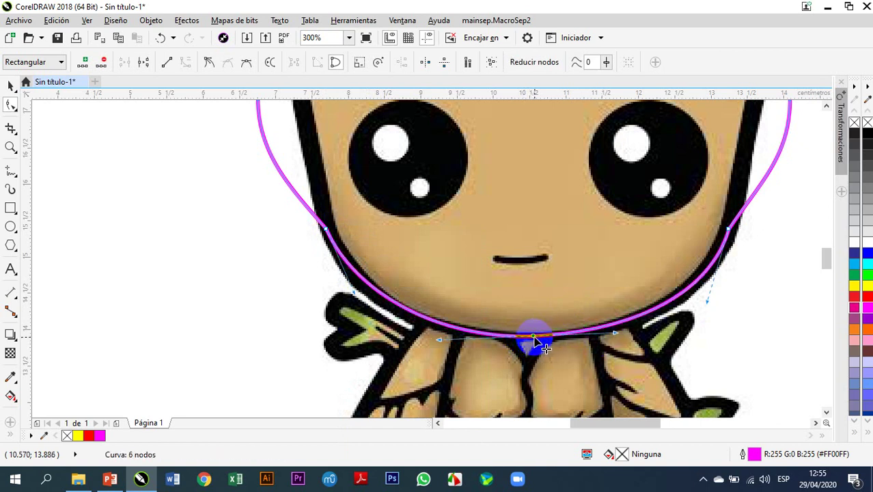
left_click_drag(440, 341, 430, 341)
left_click(617, 336)
left_click_drag(616, 332, 615, 339)
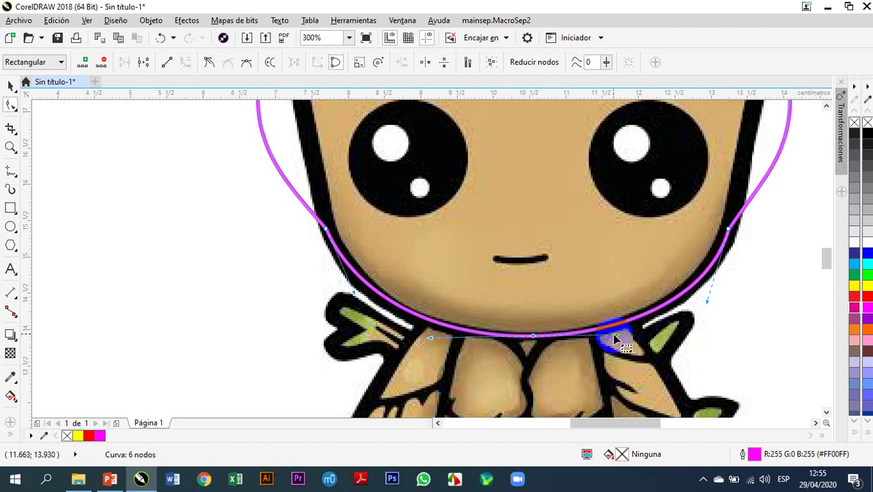
Step: Make the chin's bottom node asymmetrical (Asimétrico) and fine-tune its left handle
right_click(537, 340)
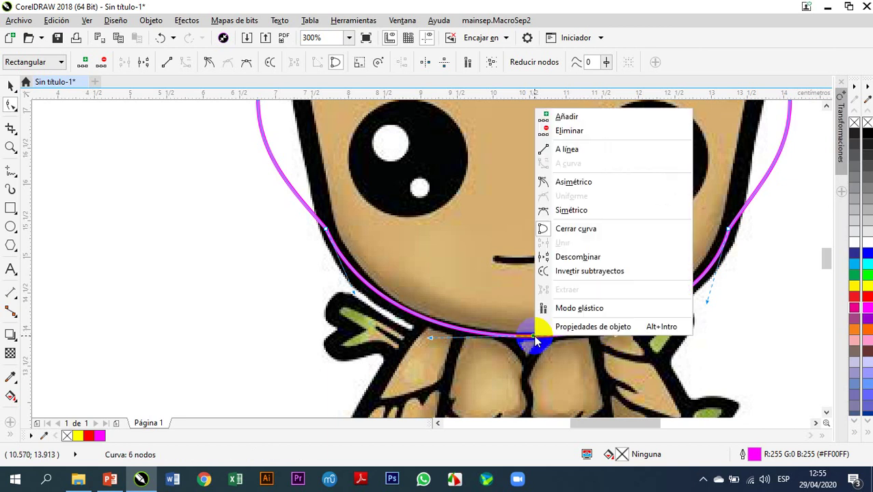
left_click(581, 181)
left_click_drag(430, 338, 427, 341)
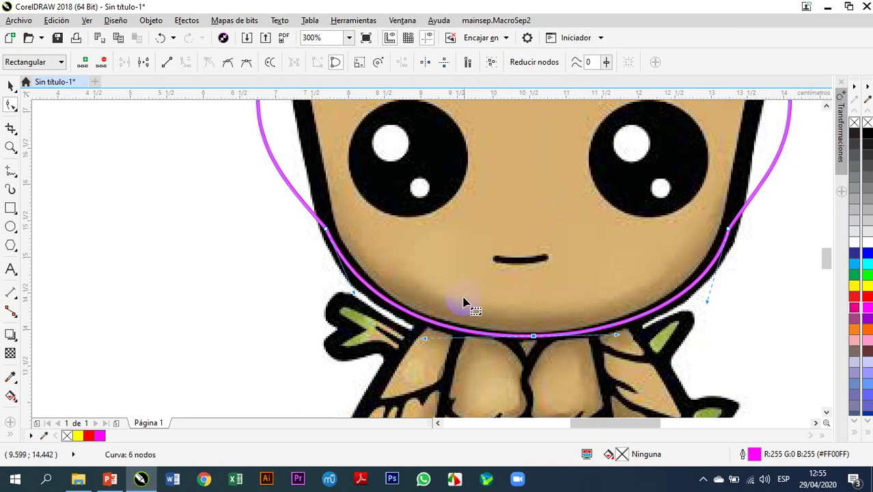
Step: Move the curve's top node up to the right corner of the tallest hair peak
scroll(457, 309, "down", 4)
scroll(480, 209, "up", 4)
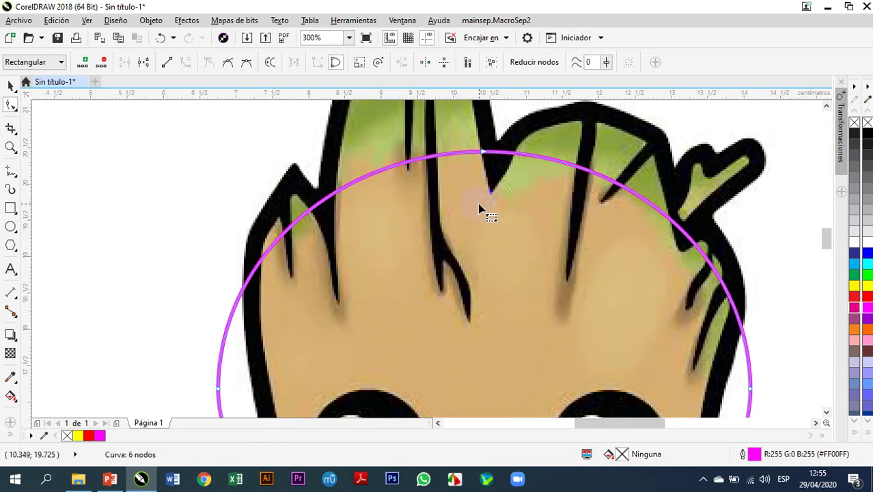
scroll(491, 211, "down", 2)
scroll(486, 165, "up", 4)
scroll(483, 191, "down", 4)
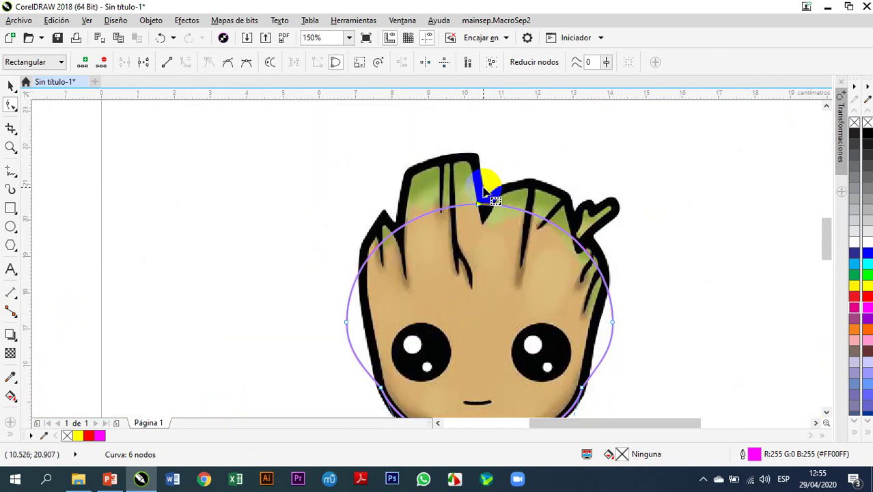
left_click_drag(478, 205, 472, 156)
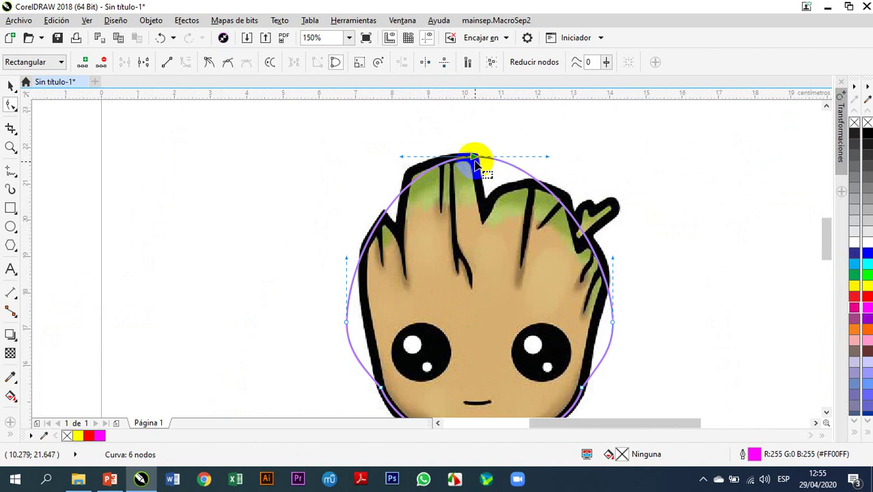
Step: Delete the node at the curve's right side, beside the cheek
scroll(473, 159, "down", 1)
scroll(555, 238, "up", 2)
scroll(546, 262, "down", 1)
key("Delete")
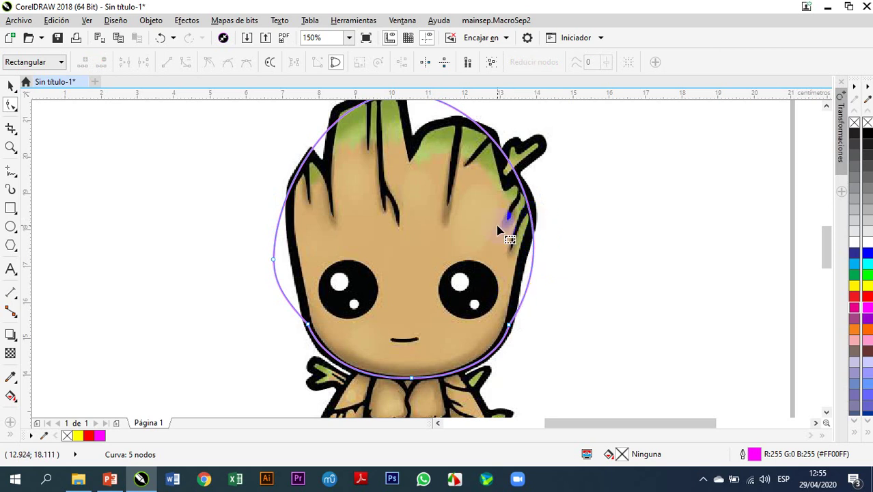
Step: Make the node on the tallest hair peak asymmetrical (Asimétrico) and convert the segment from there to the right cheek to a line (A línea)
scroll(506, 253, "down", 1)
scroll(468, 198, "up", 2)
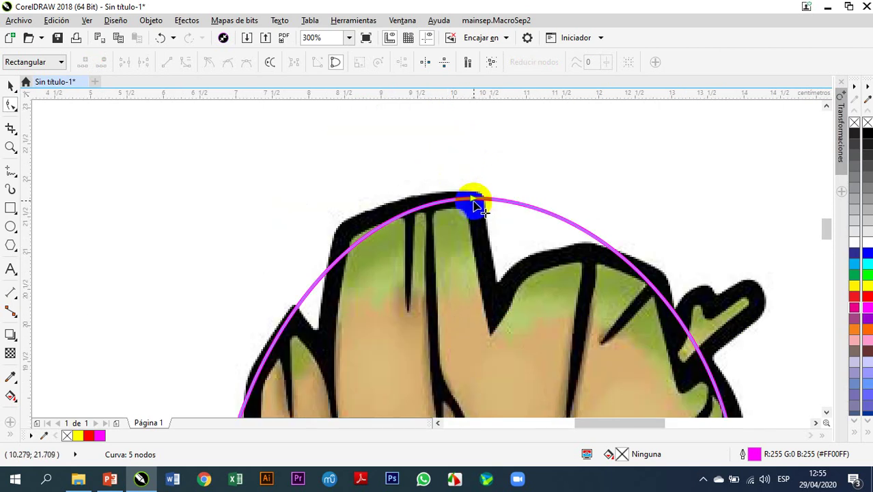
right_click(475, 202)
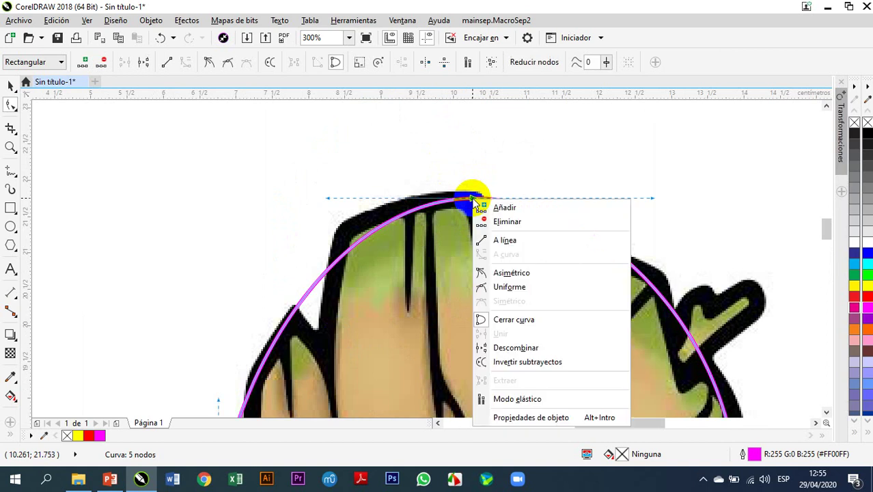
left_click(523, 272)
scroll(475, 160, "down", 2)
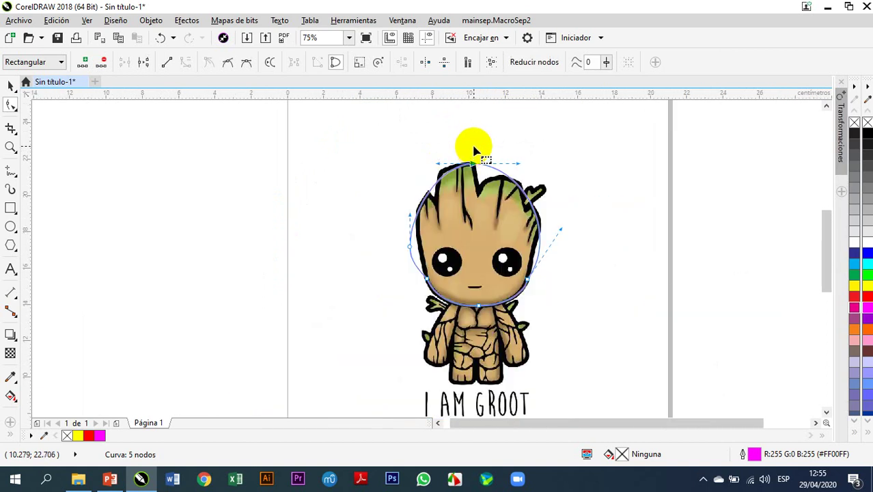
right_click(536, 204)
left_click(569, 246)
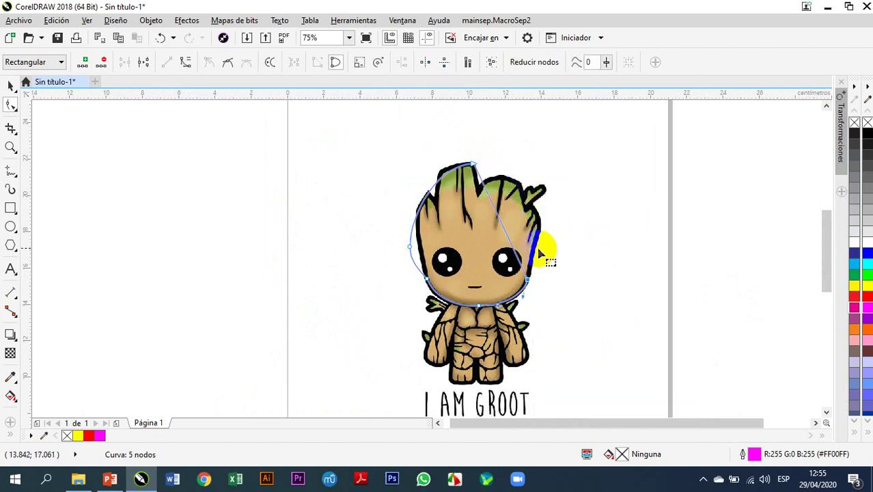
Step: Add two nodes to the straight segment, placing one on the head's outer right edge and one in the notch just below the twig
scroll(536, 230, "up", 1)
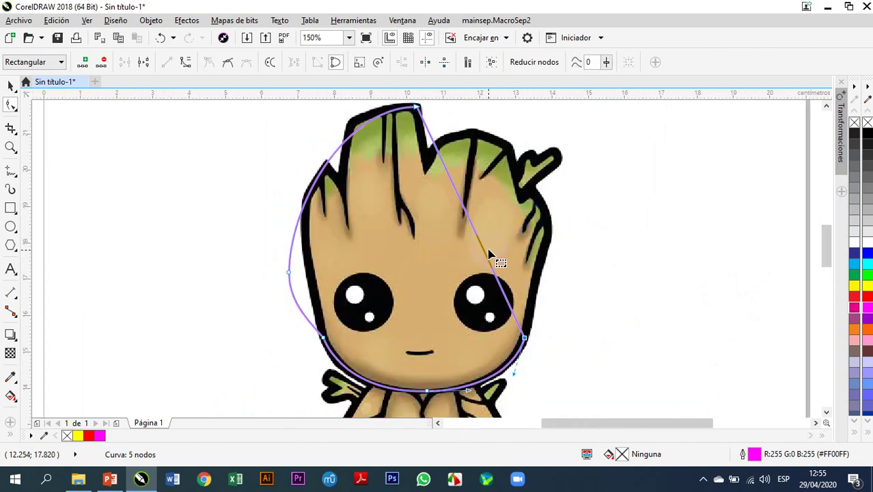
left_click_drag(491, 260, 555, 230)
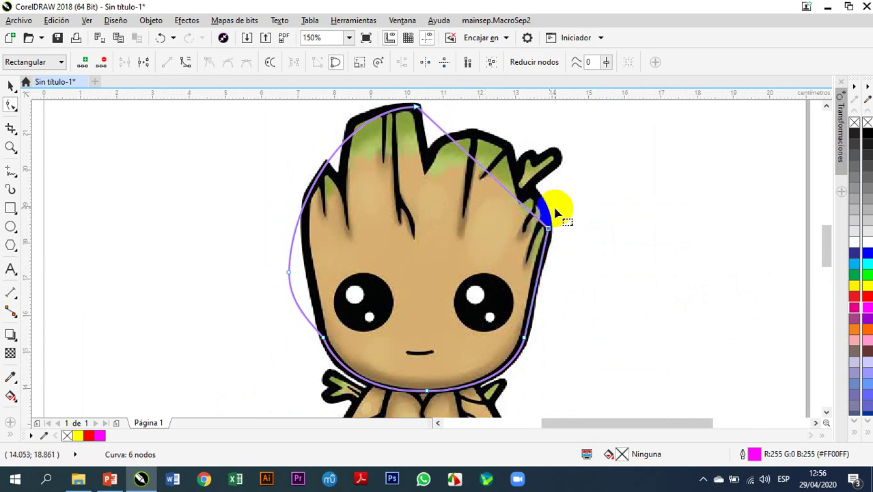
scroll(520, 209, "up", 2)
double_click(535, 175)
left_click_drag(535, 175, 596, 146)
scroll(595, 146, "down", 2)
scroll(589, 146, "up", 2)
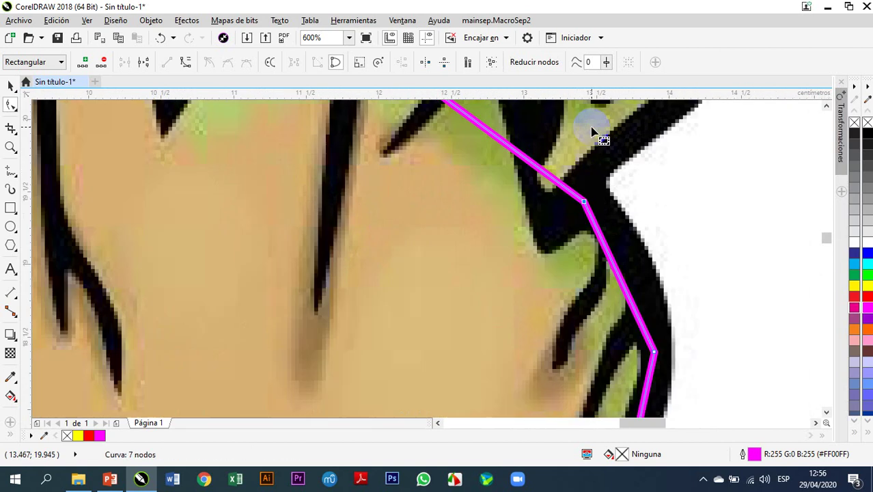
left_click_drag(585, 203, 580, 194)
Step: Add nodes at the twig's tip, in the dip between its branches and on top of its short branch
scroll(578, 191, "down", 3)
scroll(577, 191, "up", 3)
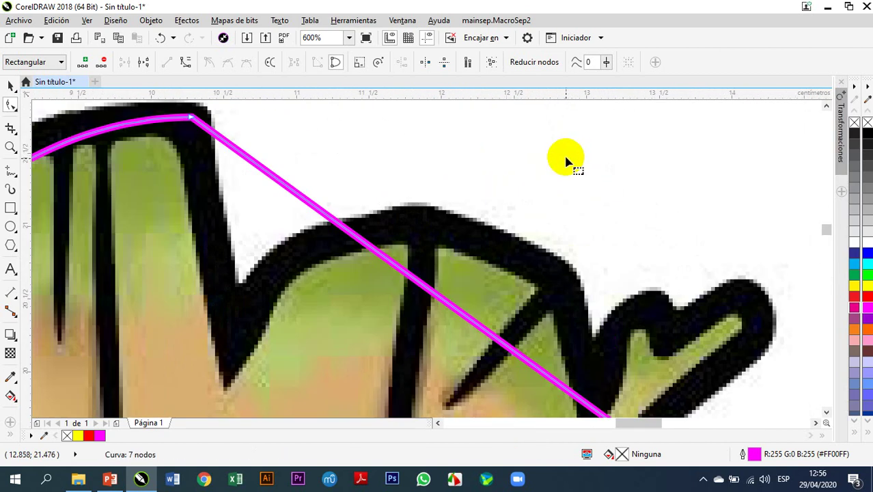
scroll(536, 233, "down", 1)
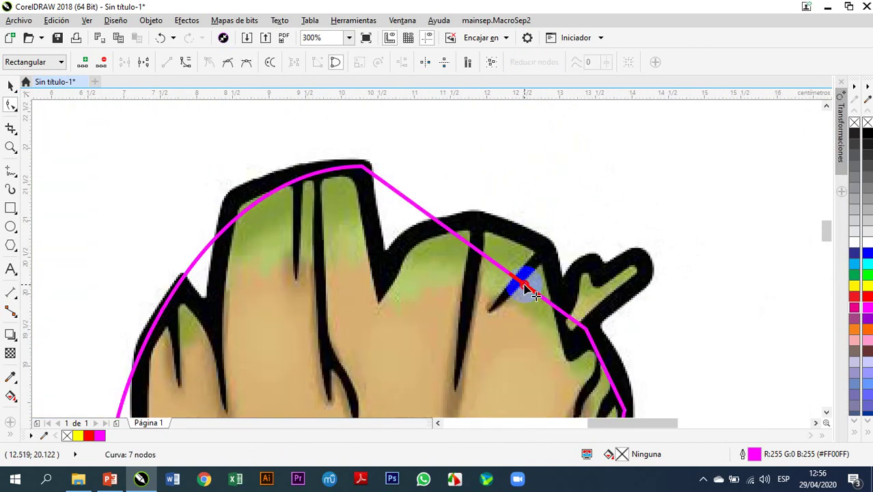
left_click_drag(528, 288, 643, 264)
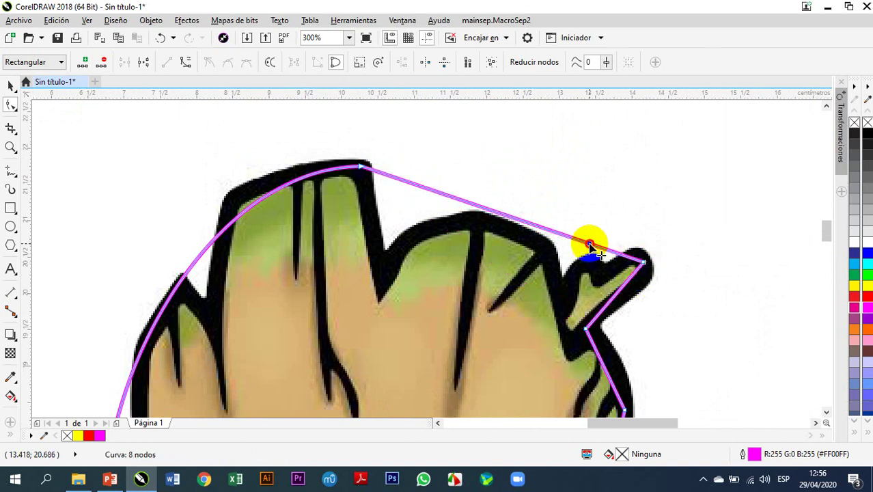
mouse_move(591, 250)
left_mouse_down()
mouse_move(601, 276)
mouse_move(591, 260)
left_mouse_up()
double_click(564, 259)
left_click(561, 252)
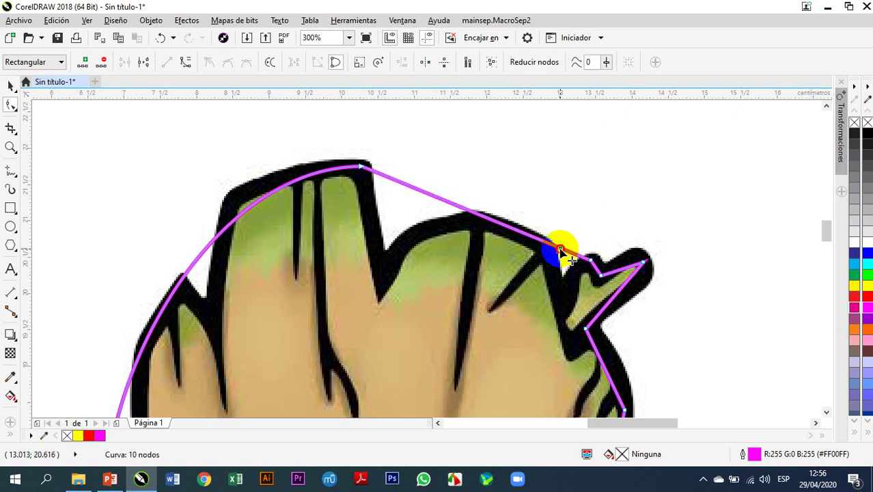
Step: Add nodes in the notch left of the twig, at the rounded tuft's right corner and in the notch beside the tallest peak
double_click(562, 254)
left_click_drag(562, 254, 565, 300)
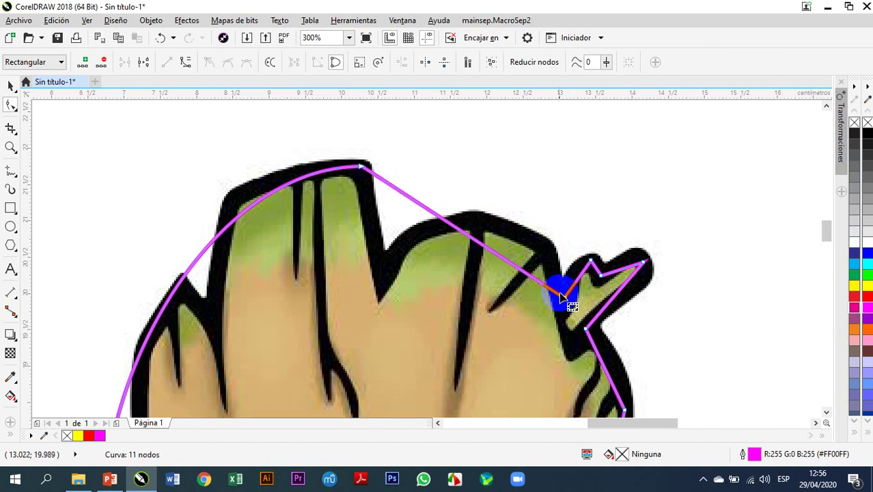
left_click(514, 273)
left_click_drag(512, 267, 544, 250)
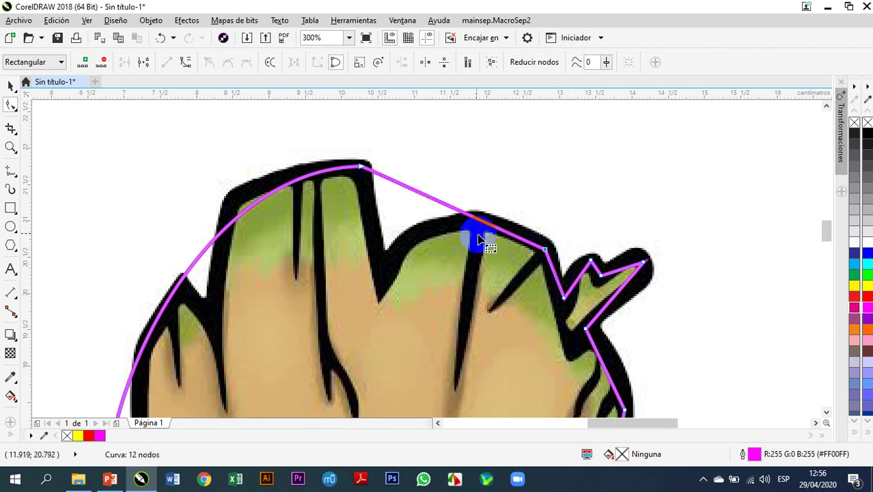
left_click(452, 196)
double_click(443, 204)
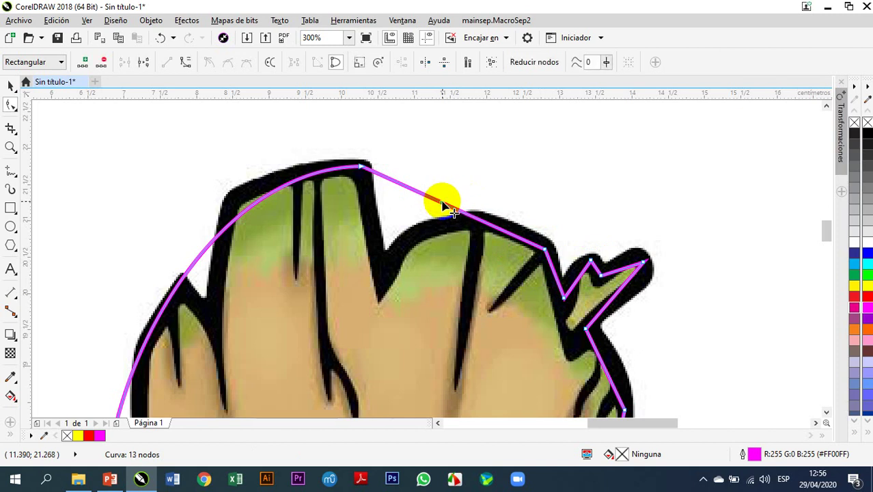
left_click_drag(443, 204, 384, 274)
Step: Convert the line across the rounded hair tuft to a curve (A curva) and bend it up onto the black outline
left_click(466, 262)
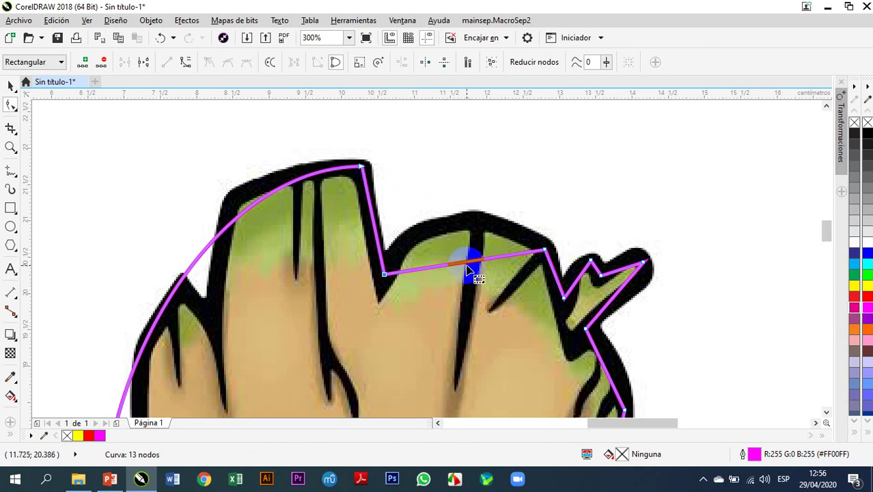
right_click(469, 266)
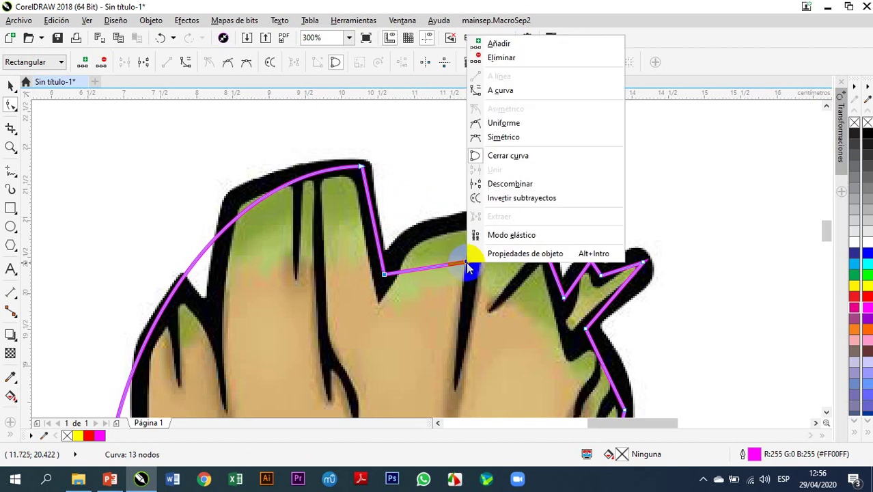
left_click(516, 89)
left_click_drag(461, 267, 454, 222)
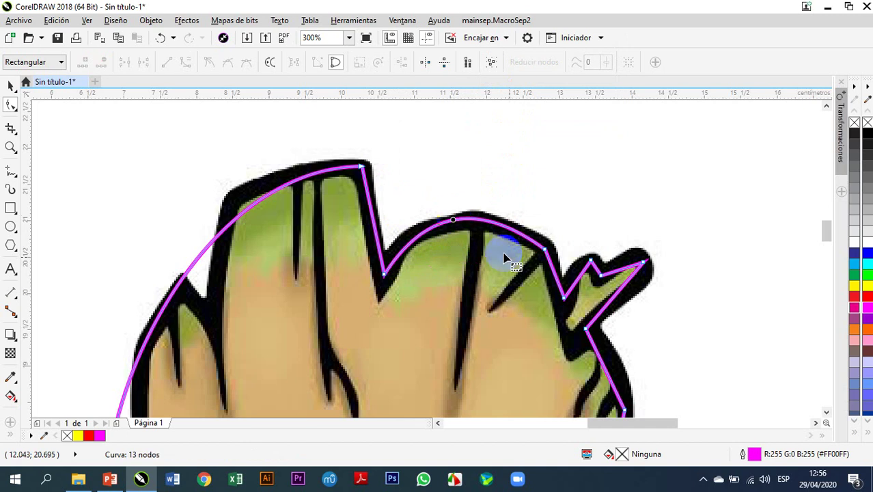
Step: Convert the left edge of the twig's short branch to a curve and bow it outward along the black outline
left_click_drag(562, 290, 561, 310)
left_click(591, 268)
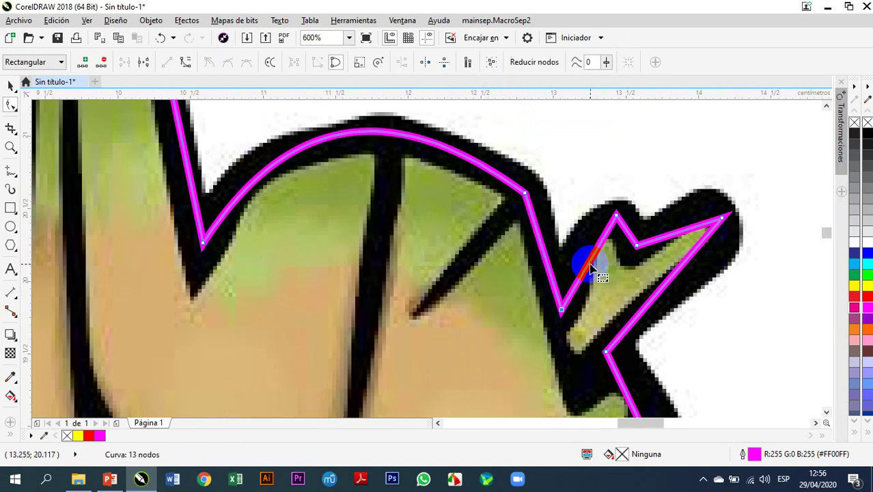
right_click(592, 268)
left_click(642, 87)
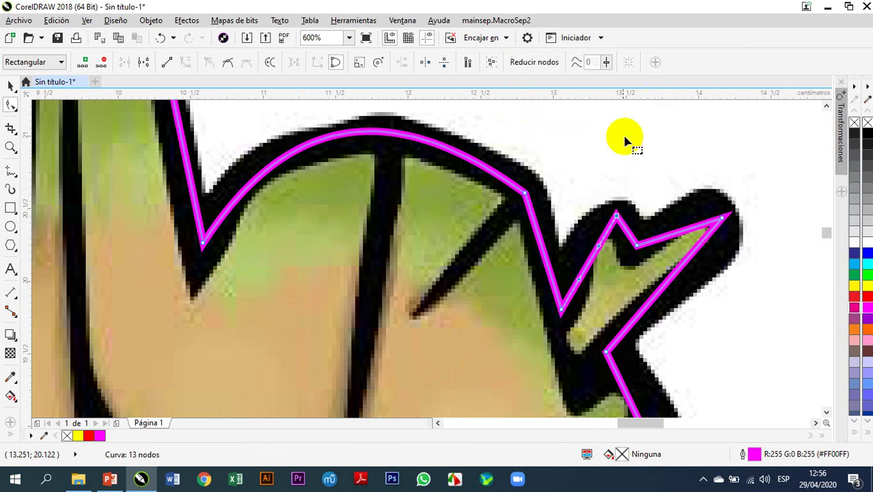
left_click_drag(594, 250, 623, 247)
Step: Convert the short segment from the top of the small branch down to the dip to a curve and round it outward
scroll(641, 252, "up", 2)
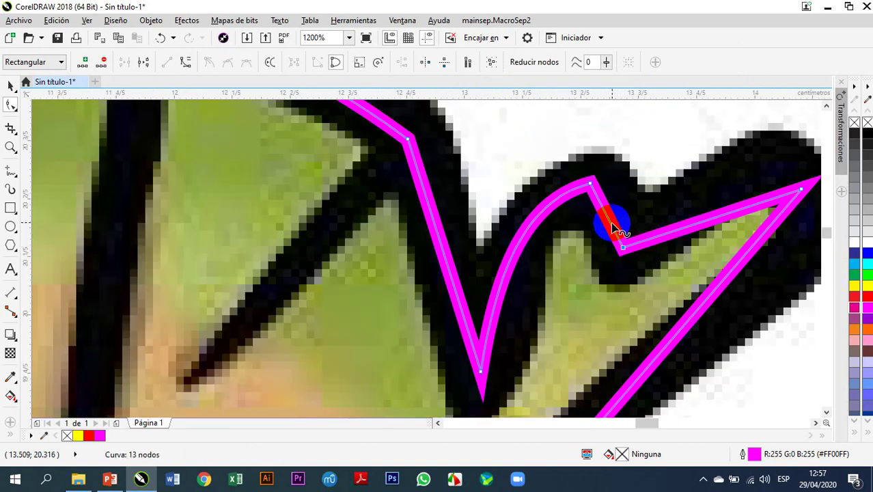
right_click(612, 228)
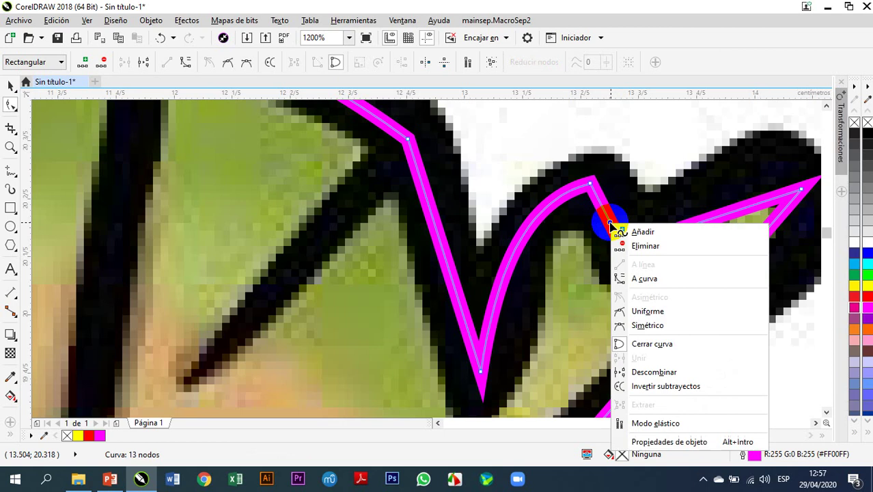
left_click(642, 277)
left_click_drag(608, 218, 612, 203)
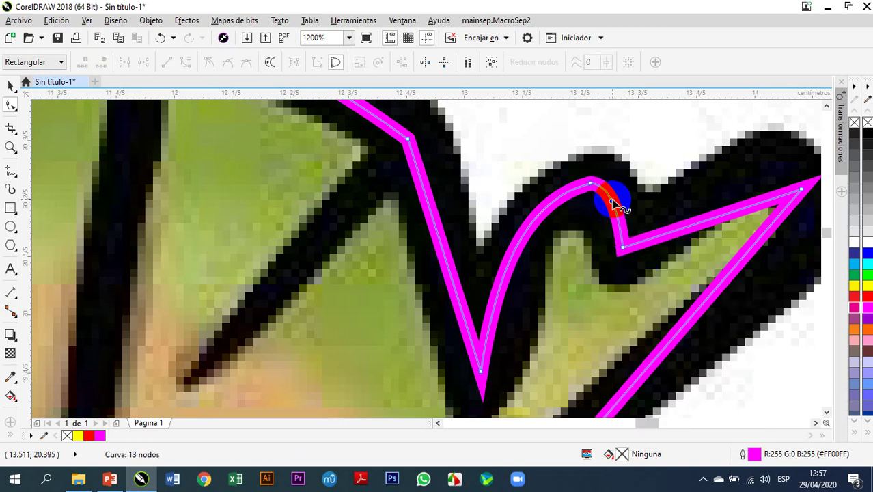
scroll(612, 203, "down", 1)
scroll(673, 199, "up", 1)
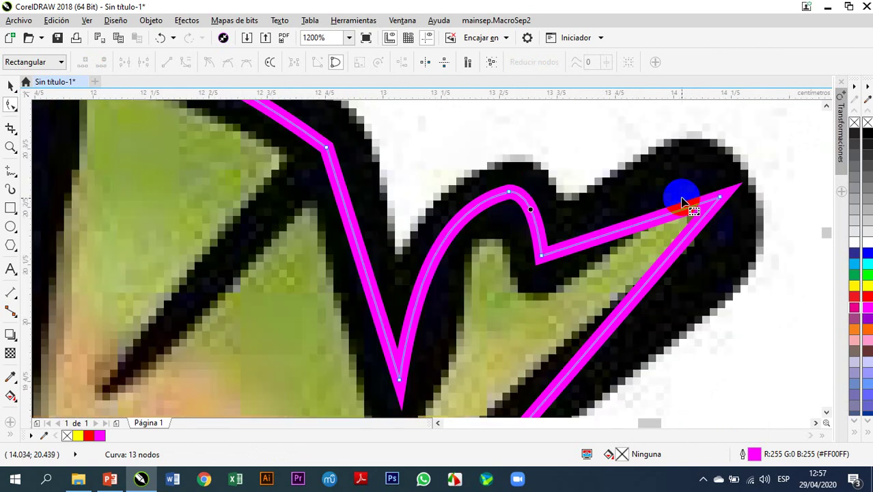
Step: Convert the twig's upper edge between the dip and the tip to a curve and bend it up onto the outline
right_click(655, 222)
left_click(683, 274)
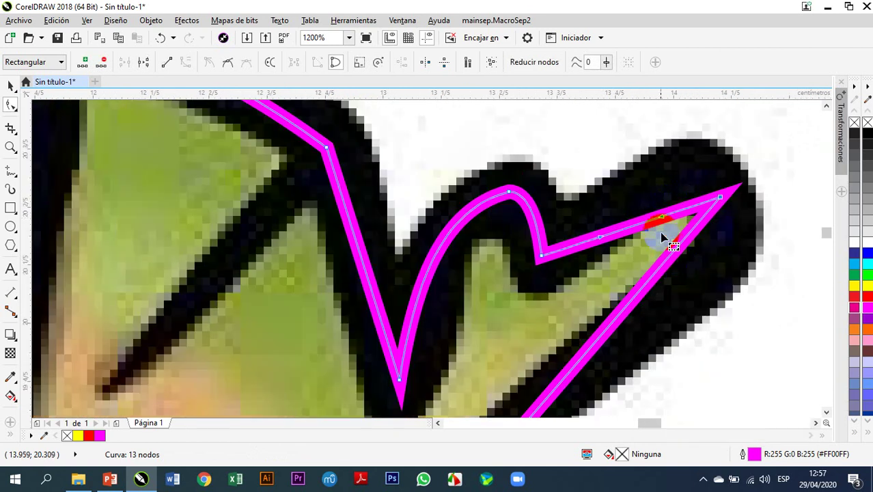
left_click_drag(654, 222, 673, 186)
scroll(673, 186, "down", 2)
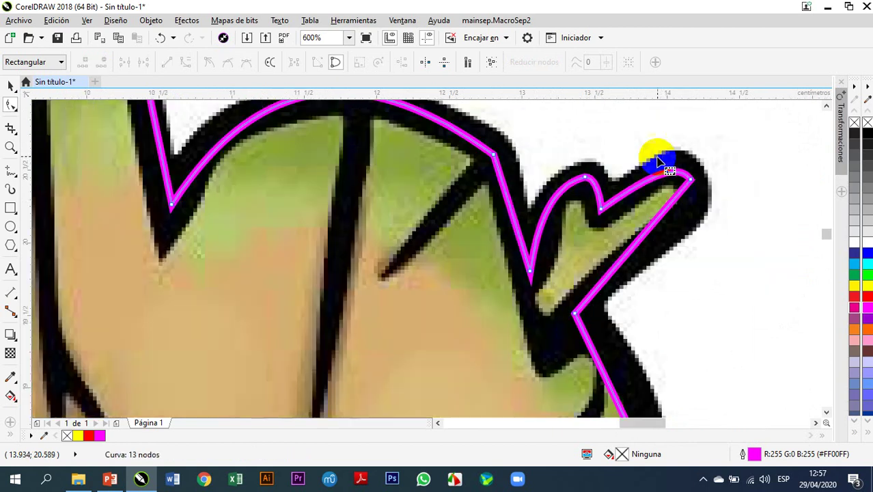
Step: Convert the twig's lower edge to a curve and bend it outward around the tip
right_click(659, 220)
left_click(698, 275)
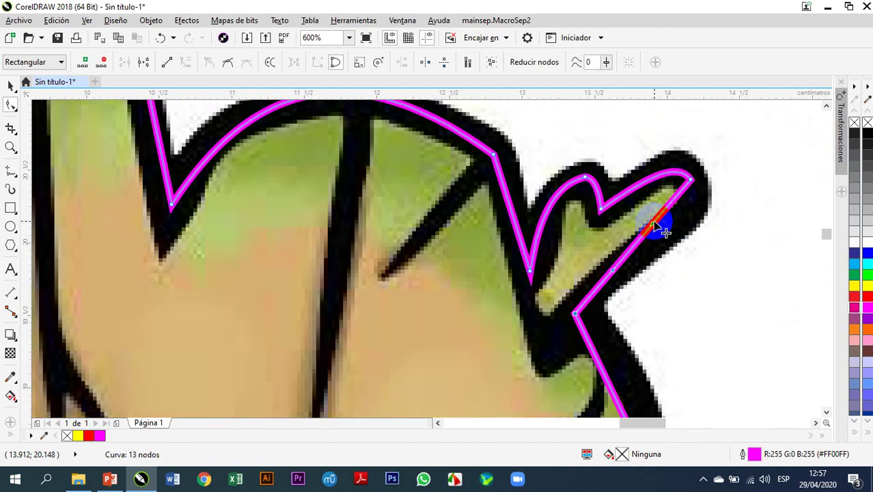
left_click_drag(648, 233, 678, 219)
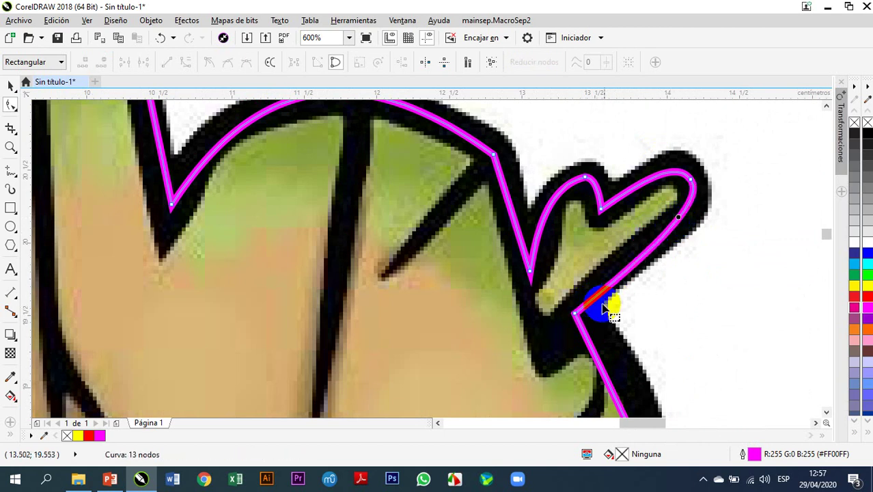
Step: Fine-tune the handles and bulge of the twig's lower curve so it stays centred on the black outline
left_click(576, 316)
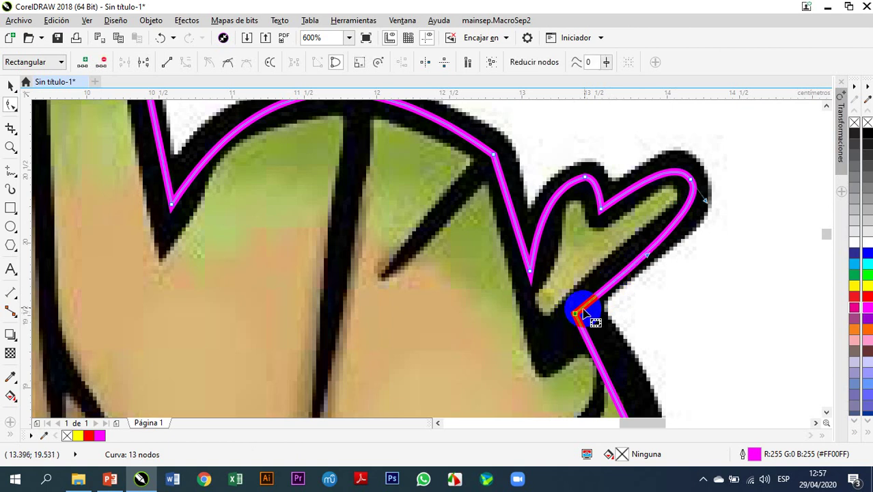
left_click_drag(646, 256, 608, 260)
left_click_drag(706, 201, 714, 202)
left_click(671, 231)
left_click_drag(671, 231, 675, 227)
scroll(669, 196, "down", 3)
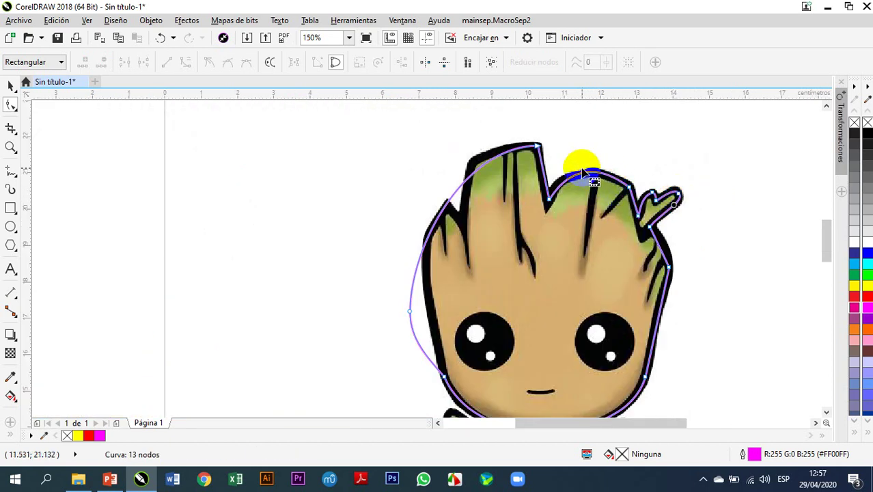
Step: Move the node between the tallest peak and the rounded tuft slightly deeper into the notch
scroll(586, 176, "up", 2)
scroll(586, 175, "down", 1)
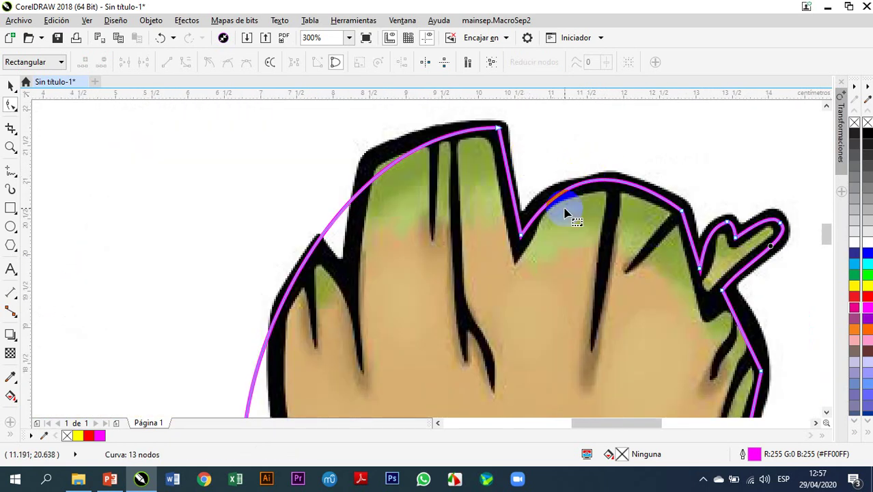
left_click(522, 235)
scroll(526, 239, "up", 1)
left_click_drag(520, 239, 516, 248)
Step: Reshape the left side of the rounded tuft's curve so it follows the black outline
left_click(603, 181)
scroll(603, 186, "down", 1)
scroll(598, 179, "up", 1)
left_click(586, 191)
left_click_drag(584, 195, 571, 191)
scroll(567, 190, "down", 1)
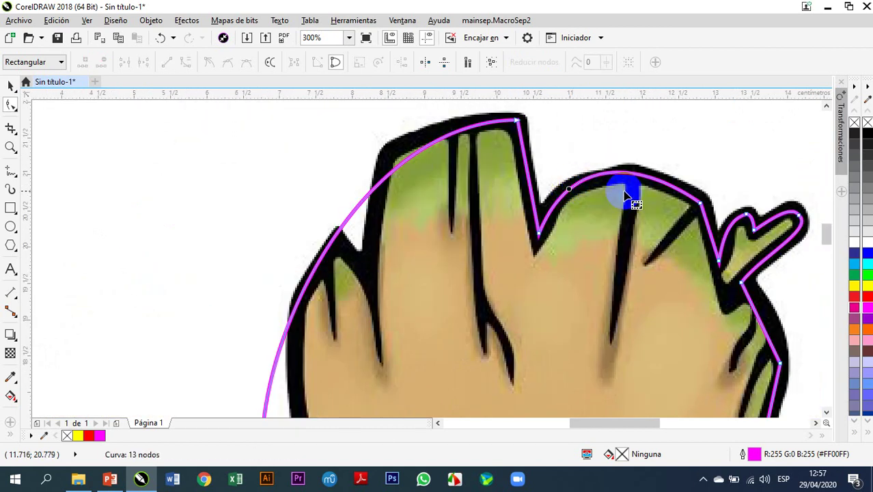
scroll(627, 184, "up", 1)
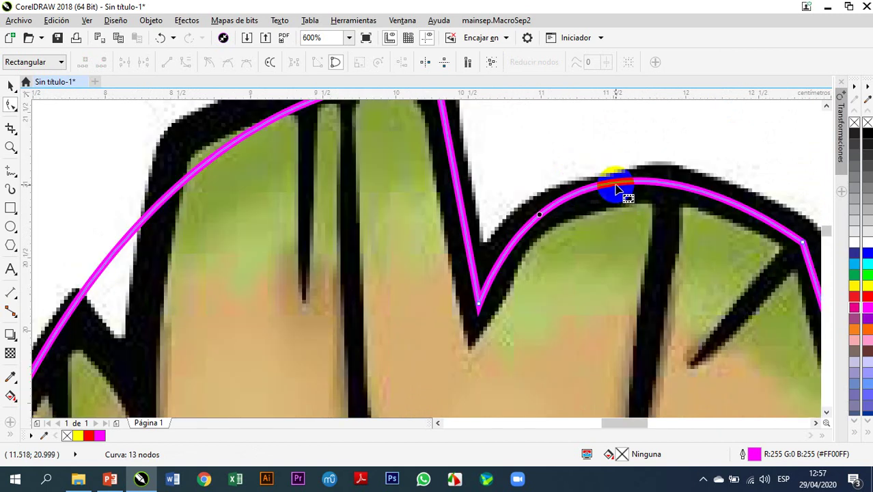
left_click_drag(618, 186, 620, 192)
left_click_drag(532, 231, 529, 225)
left_click(611, 200)
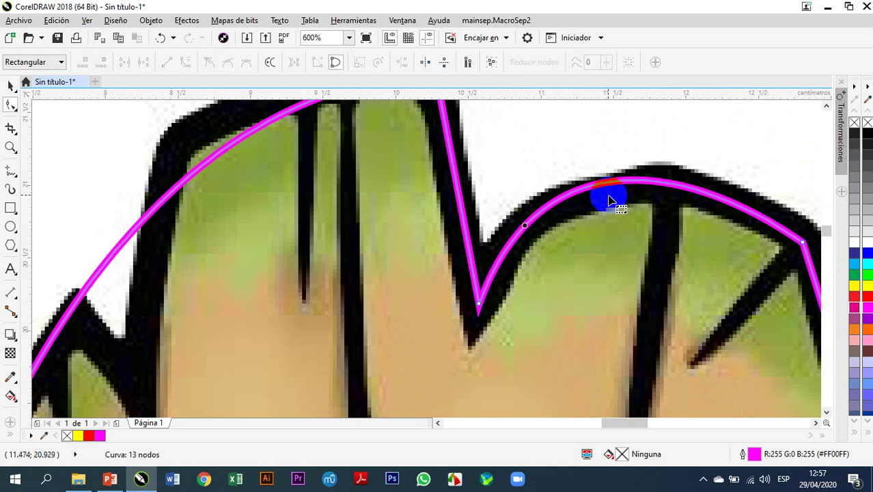
Step: Adjust both handles of the rounded tuft's curve, starting from the node in the notch, to refine its arc
left_click(480, 305)
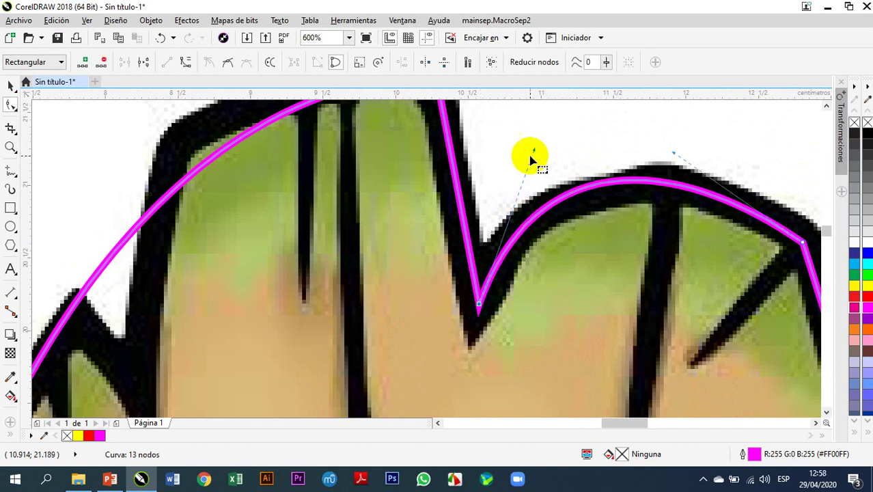
left_click_drag(531, 151, 530, 165)
left_click_drag(674, 156, 687, 153)
scroll(662, 146, "down", 2)
scroll(594, 130, "up", 2)
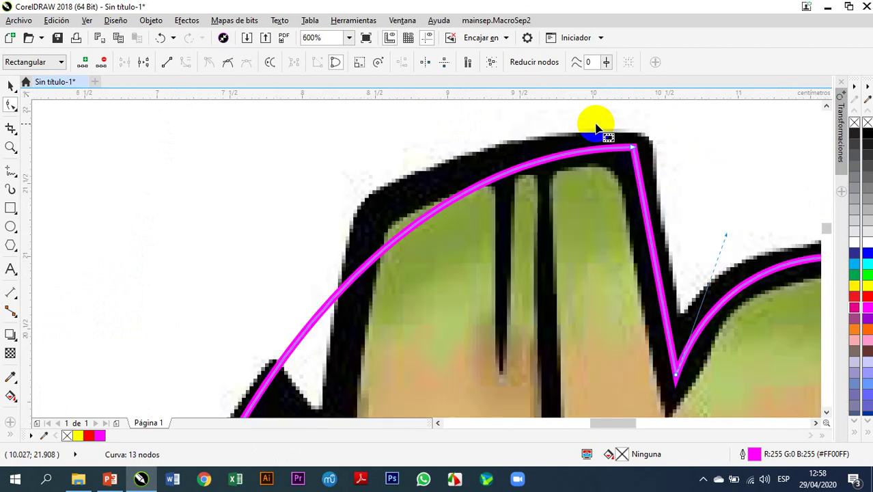
Step: Delete the node at the far left of the head curve
scroll(635, 146, "down", 3)
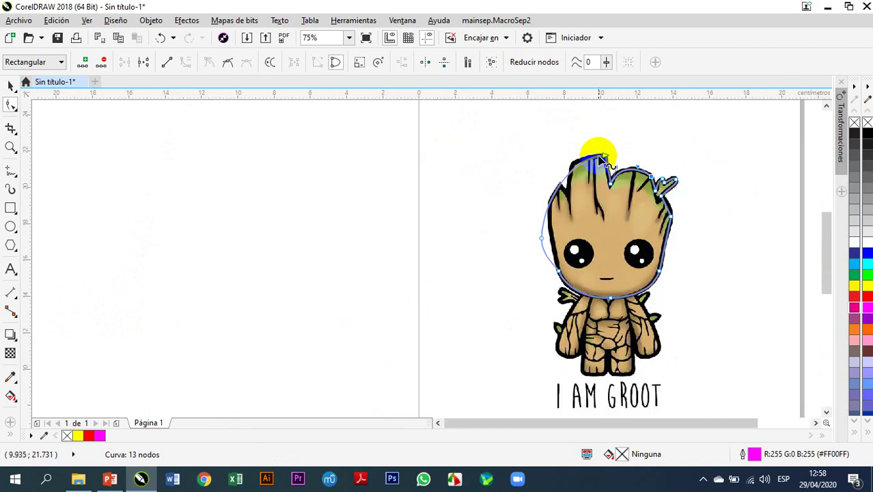
scroll(541, 240, "up", 2)
scroll(539, 240, "up", 1)
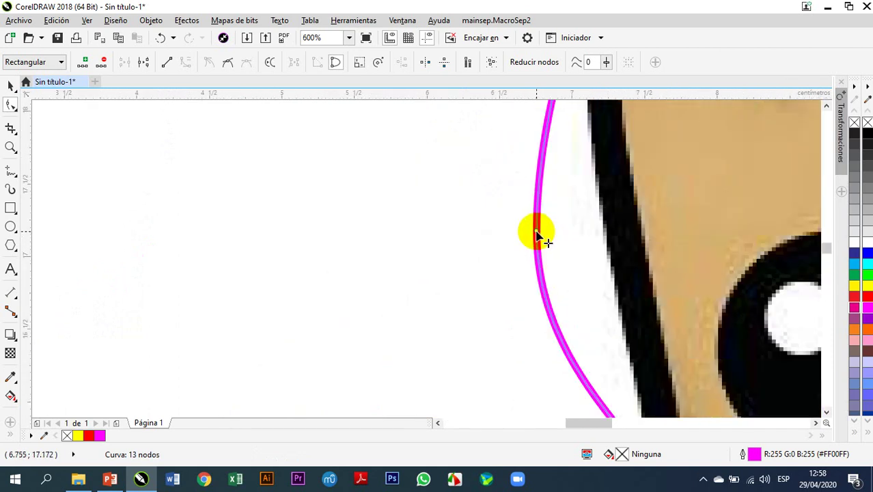
double_click(536, 234)
scroll(530, 230, "down", 2)
scroll(552, 277, "up", 2)
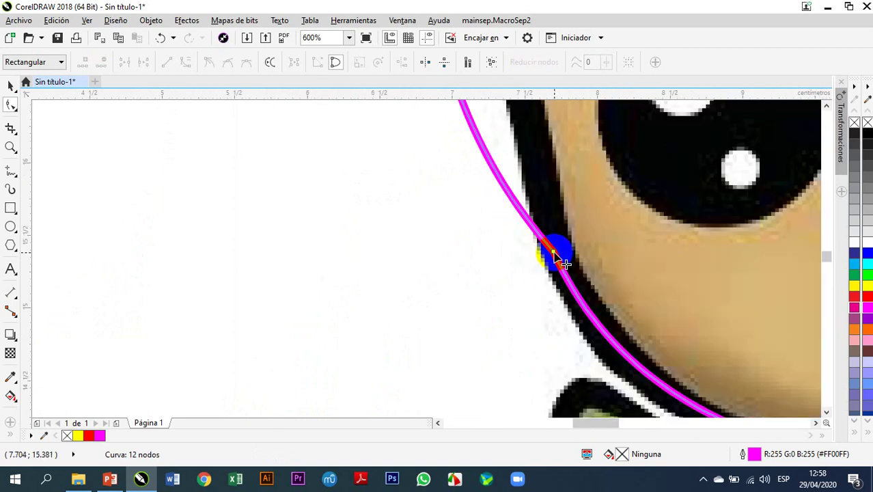
Step: Convert the head's left segment, between the lower-left node and the tallest peak, to a straight line
right_click(554, 253)
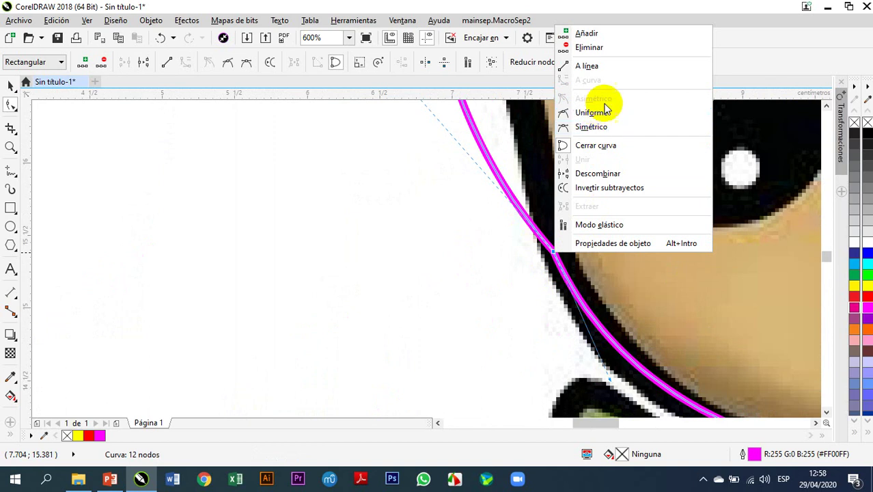
left_click(489, 240)
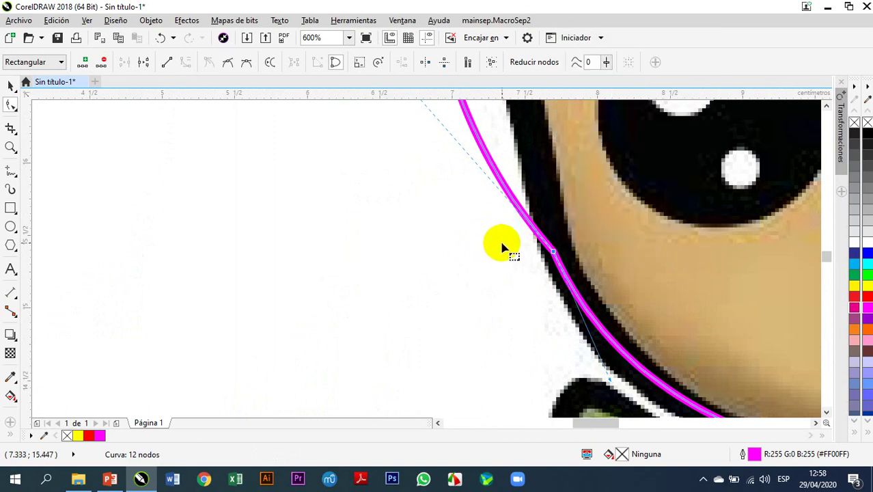
scroll(495, 246, "down", 3)
scroll(517, 179, "up", 2)
scroll(517, 179, "down", 2)
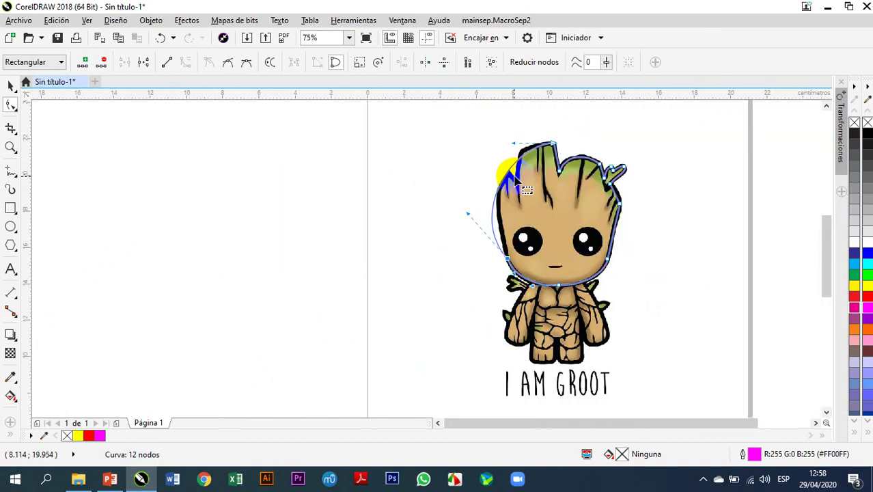
scroll(506, 195, "up", 1)
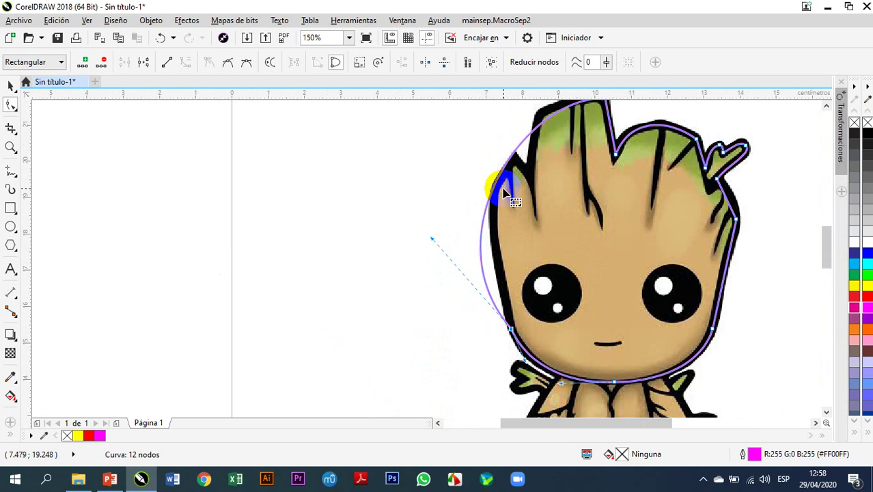
right_click(480, 254)
left_click(530, 72)
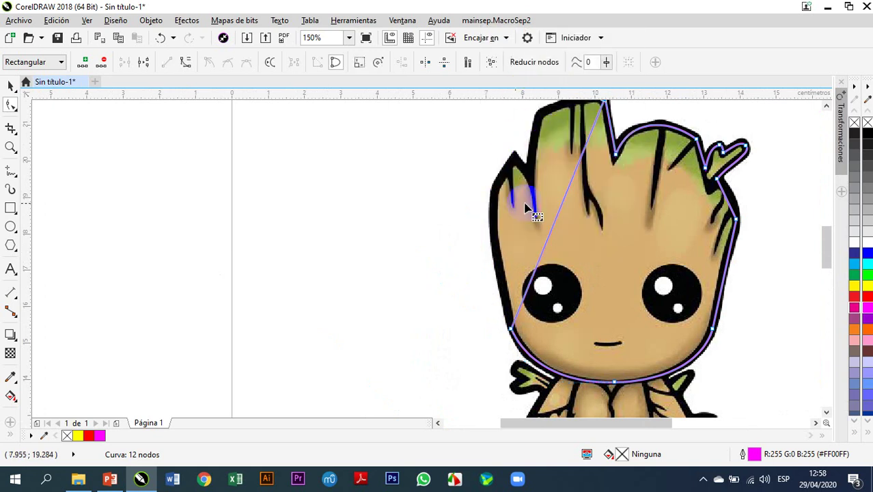
Step: Add a node on the straight left segment and move it to the head's upper-left corner, below the small peak
scroll(529, 253, "down", 1)
scroll(529, 253, "down", 1)
scroll(550, 205, "up", 2)
scroll(550, 219, "down", 2)
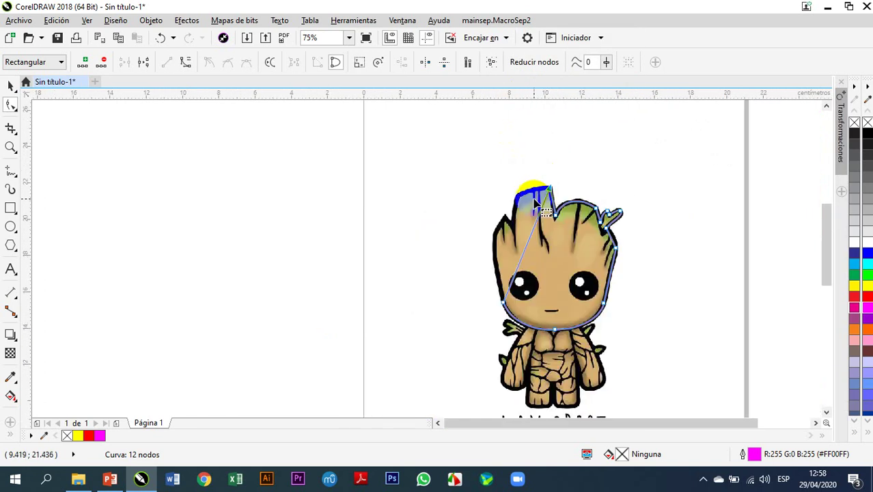
scroll(523, 259, "up", 1)
scroll(517, 276, "up", 2)
double_click(545, 220)
left_click_drag(545, 220, 441, 127)
Step: Add a node on the line above that corner and move it to the tip of the small left peak
scroll(464, 162, "down", 2)
scroll(474, 146, "up", 3)
left_click(498, 234)
double_click(498, 234)
left_click_drag(497, 234, 462, 190)
Step: Add a node on the remaining diagonal line and move it into the notch between the small left peak and the tallest peak
left_click(536, 150)
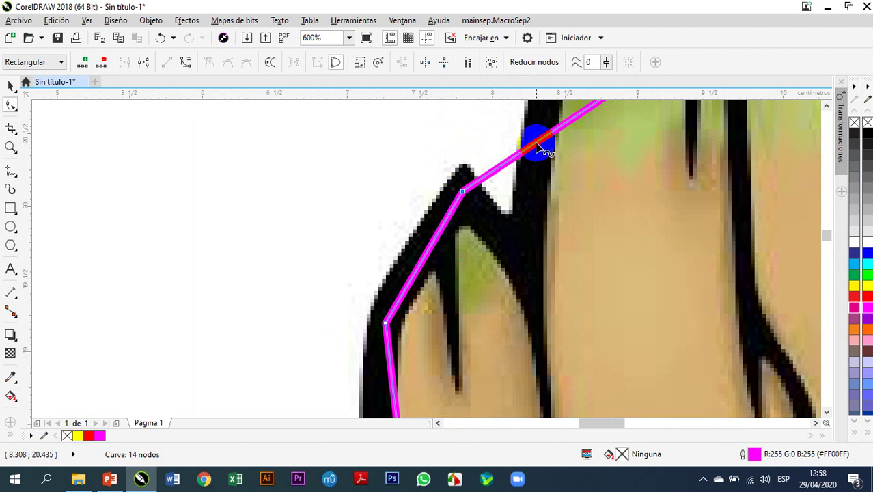
double_click(537, 147)
left_click_drag(538, 147, 530, 282)
scroll(526, 284, "down", 2)
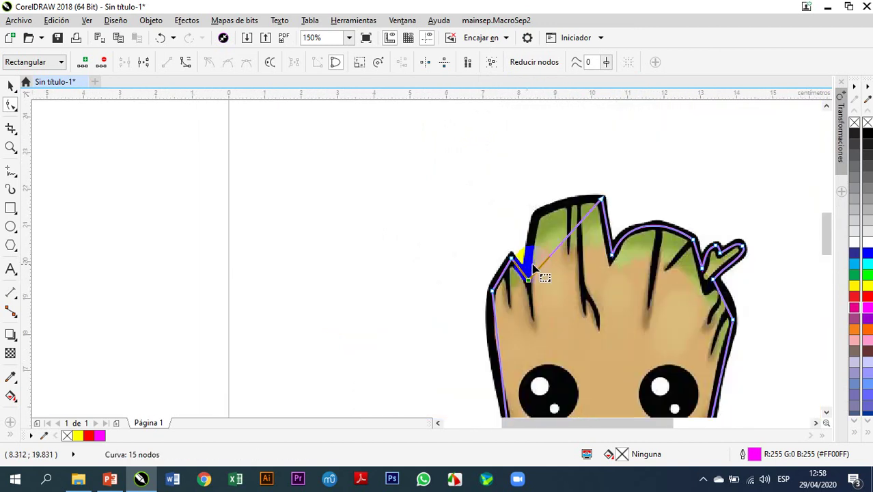
Step: Add a node on the diagonal across the tallest peak and move it to that peak's upper-left corner
scroll(526, 285, "up", 1)
left_click(565, 254)
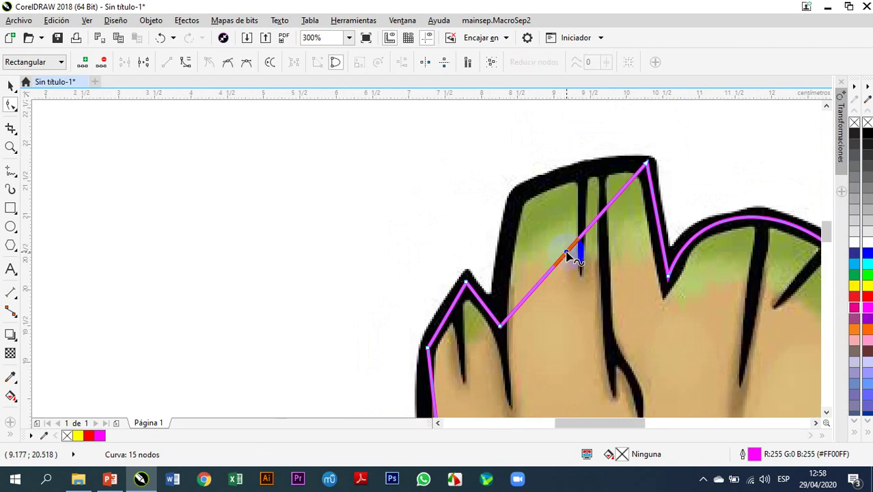
left_click_drag(566, 254, 518, 197)
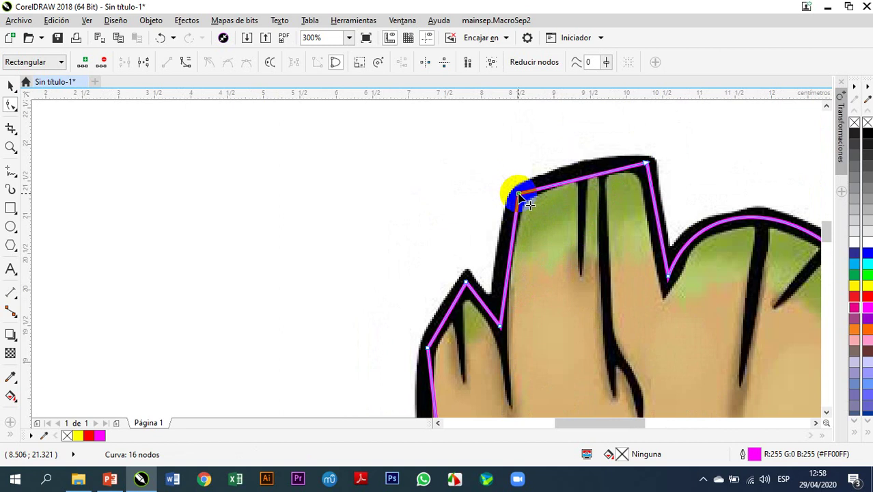
Step: Convert the top edge and left side of the tallest peak to curves and bend both to follow the black outline
right_click(576, 183)
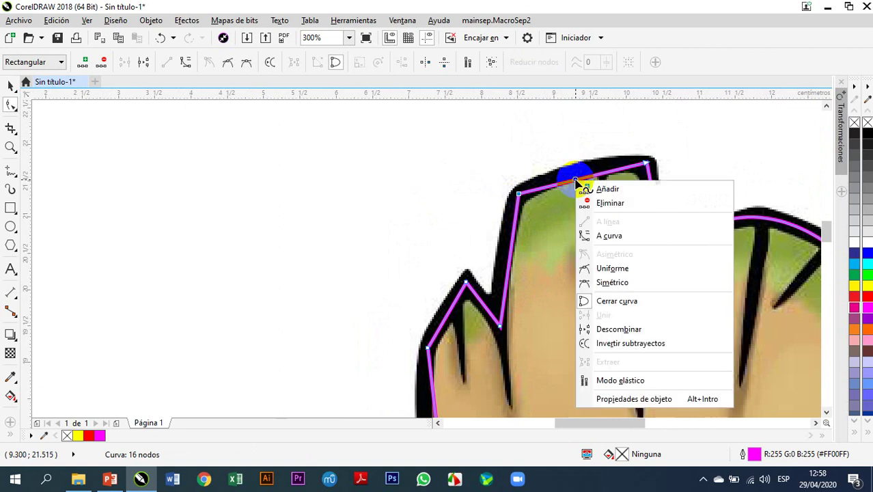
left_click(612, 233)
left_click_drag(577, 178, 579, 176)
left_click(503, 263)
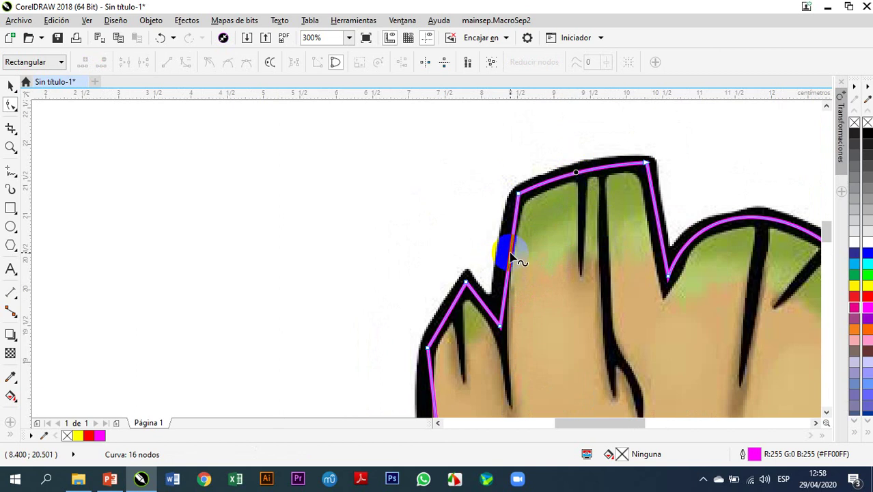
right_click(510, 253)
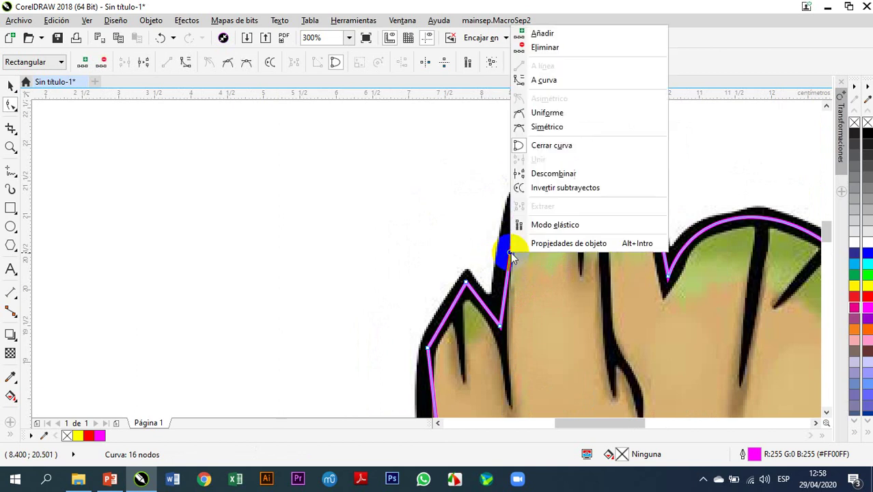
left_click(558, 83)
mouse_move(509, 235)
left_mouse_down()
mouse_move(513, 258)
mouse_move(507, 246)
left_mouse_up()
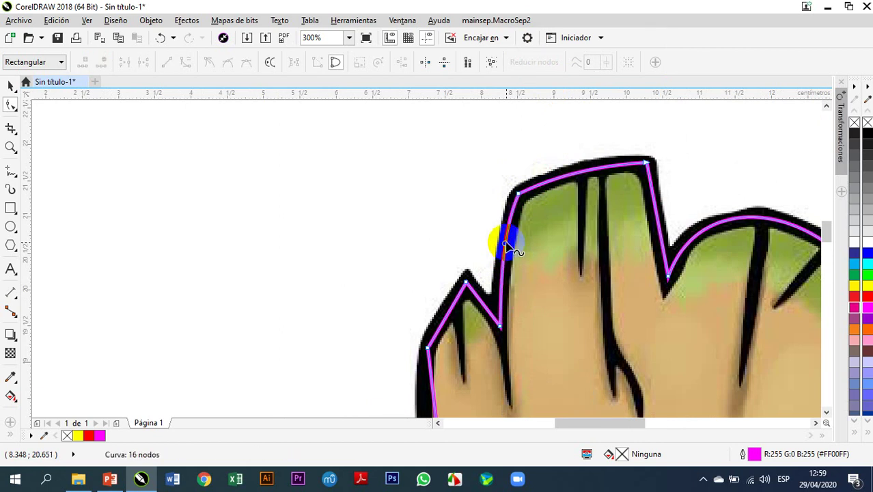
Step: Convert the long left side of the head to a curve and bulge it outward onto the black outline
scroll(482, 198, "down", 1)
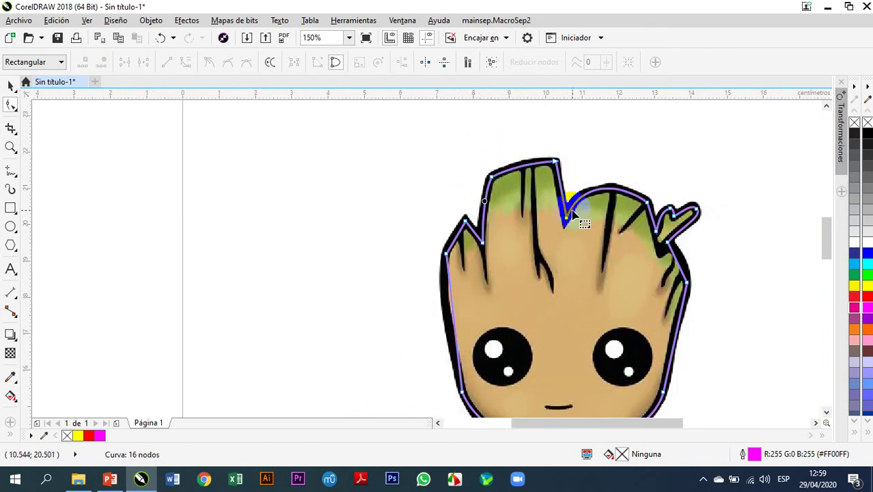
scroll(560, 240, "down", 1)
scroll(521, 272, "up", 2)
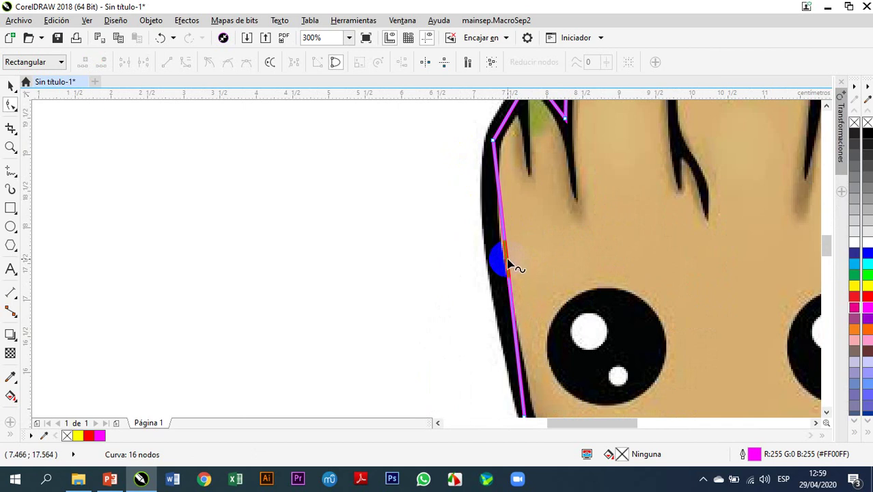
right_click(506, 261)
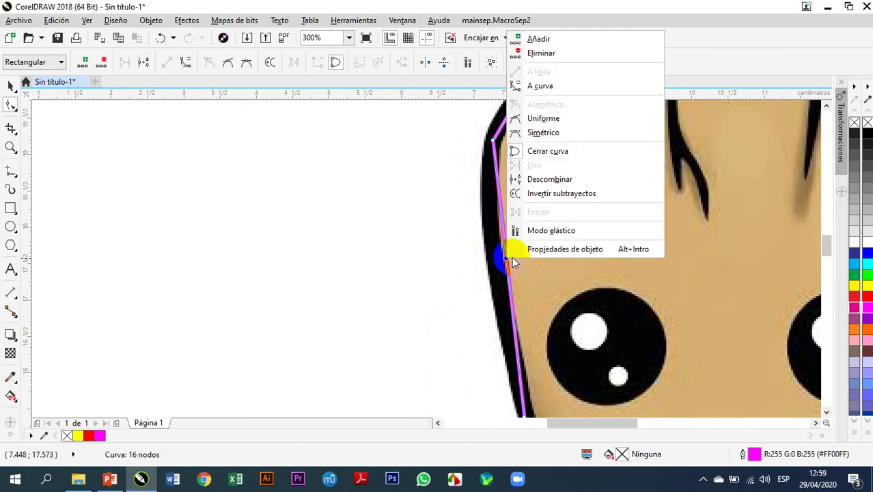
left_click(551, 86)
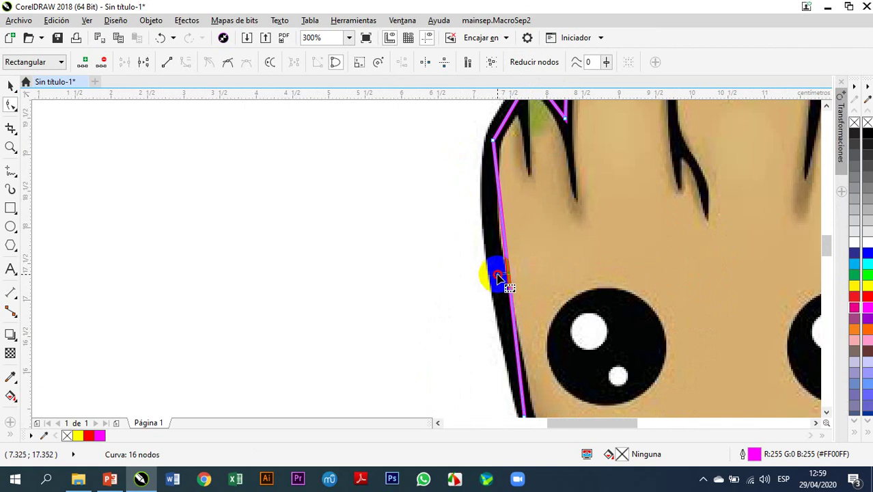
left_click(497, 278)
left_click_drag(508, 276, 494, 254)
scroll(496, 236, "down", 3)
scroll(499, 286, "up", 2)
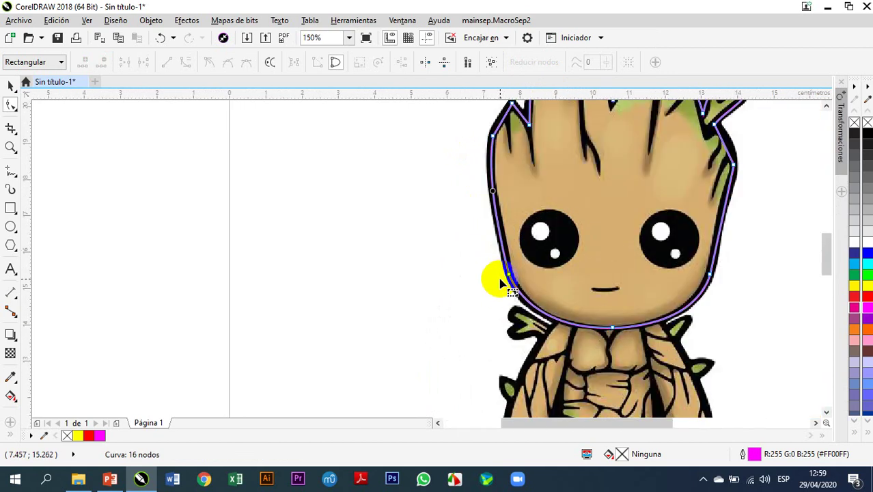
Step: Convert the head's right-hand segment just below the twig to a curve and bulge it outward onto the black outline
scroll(415, 273, "down", 2)
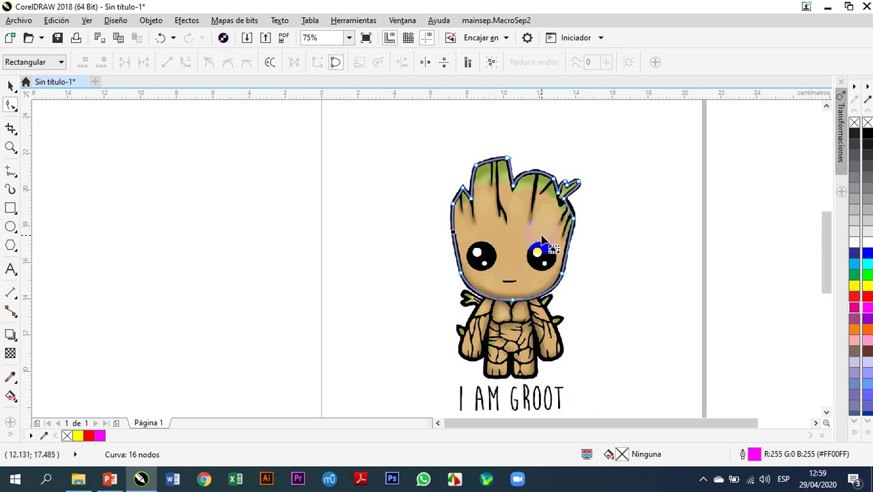
scroll(533, 161, "up", 4)
scroll(462, 150, "down", 2)
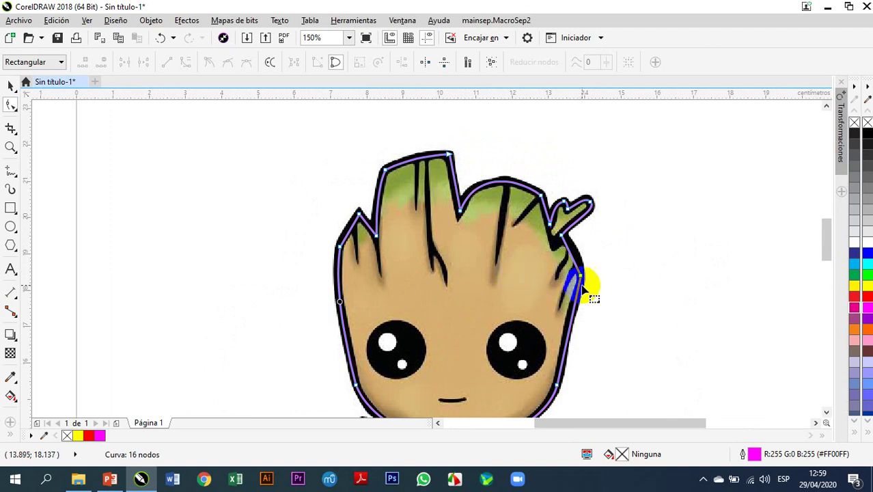
scroll(567, 238, "up", 4)
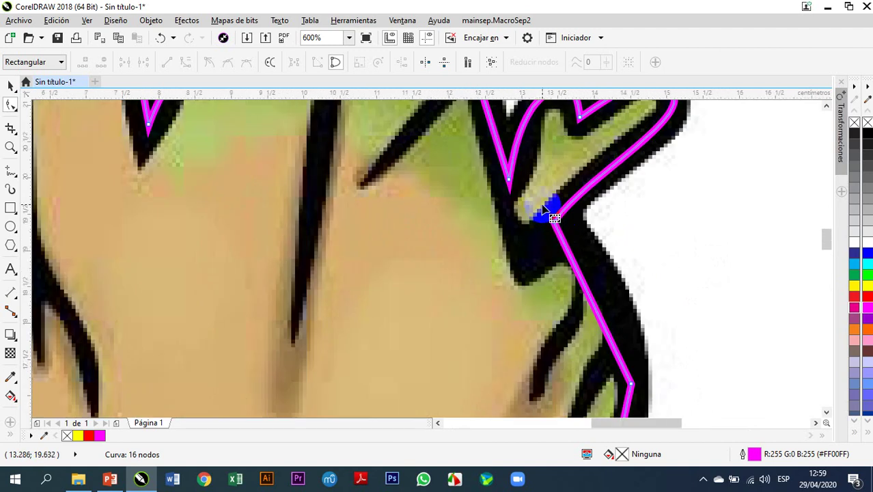
scroll(555, 217, "down", 1)
right_click(567, 257)
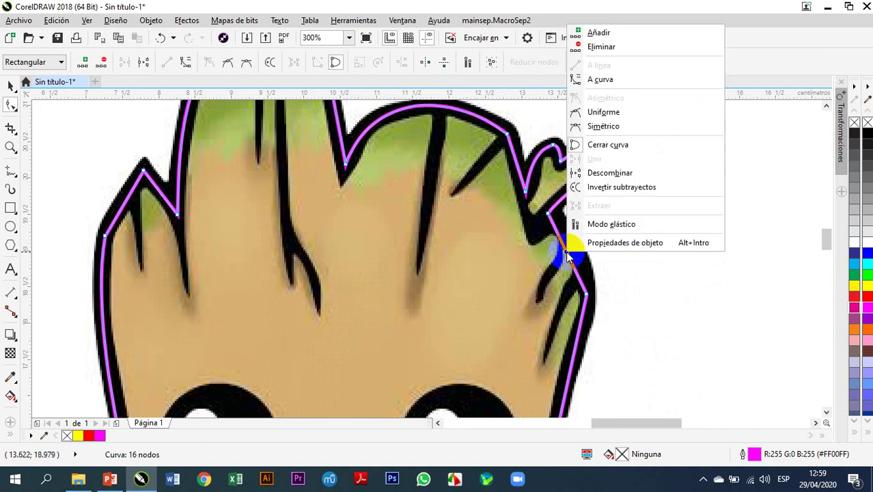
left_click(614, 82)
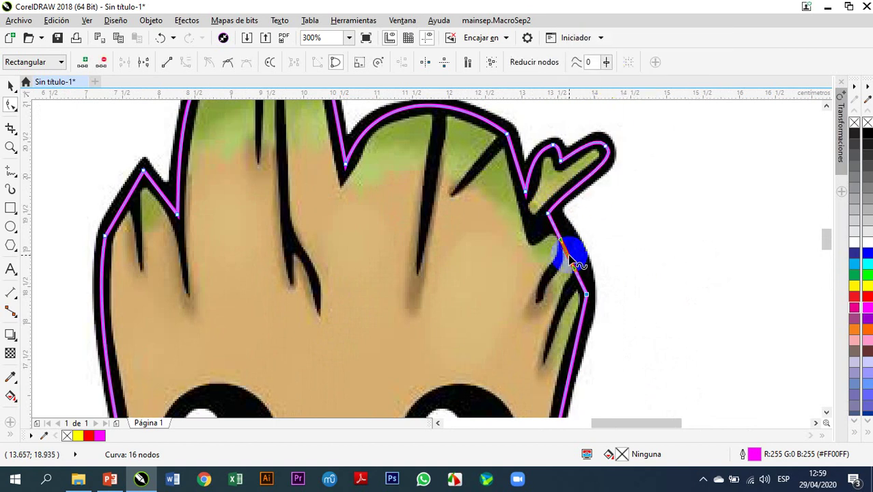
left_click_drag(569, 257, 581, 253)
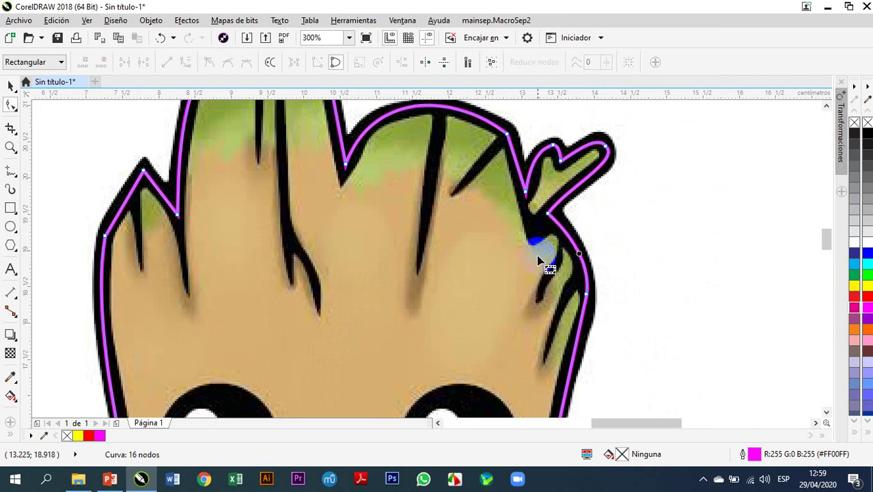
Step: Fill the head shape with green to check that it is closed, and remove the fill again
scroll(530, 246, "down", 2)
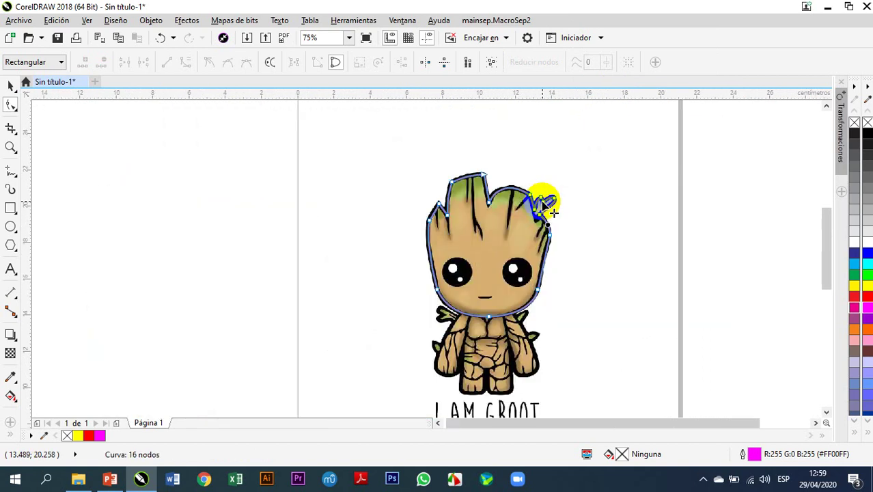
left_click(867, 274)
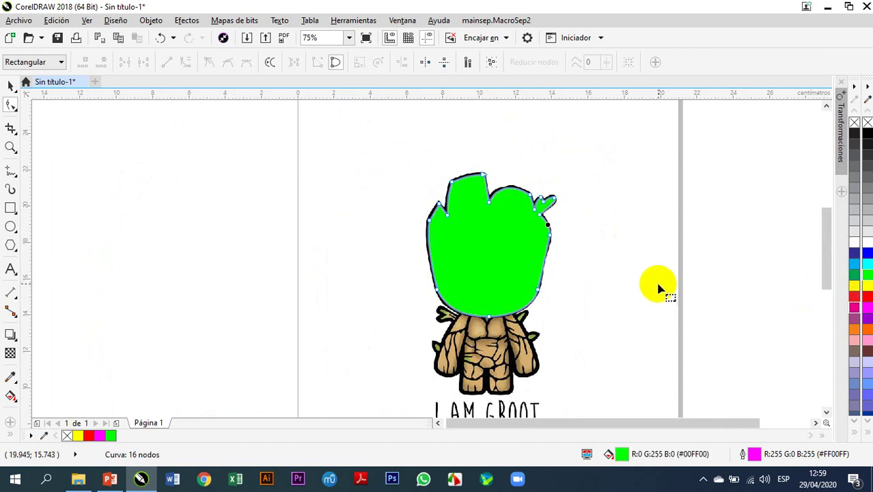
left_click(867, 123)
Step: Deselect the head outline and start a Bézier line from the tallest peak's top edge to the tip of its long central crack
scroll(580, 230, "up", 1)
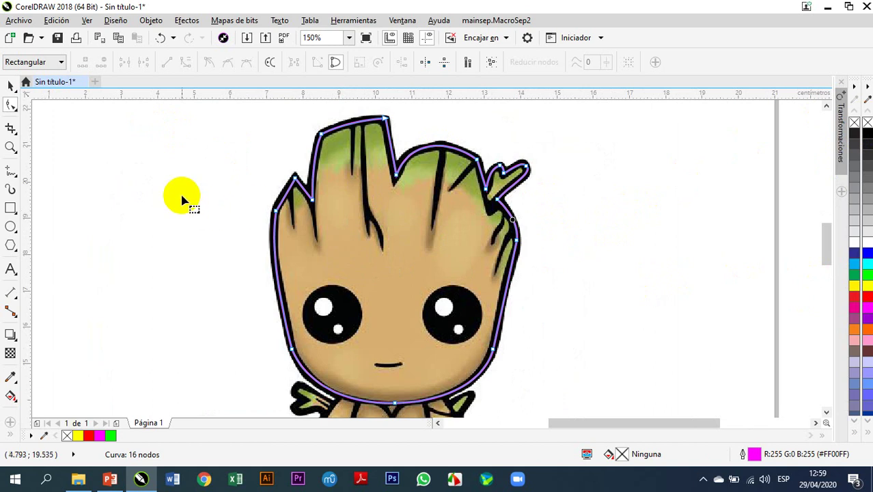
left_click(11, 84)
left_click(76, 176)
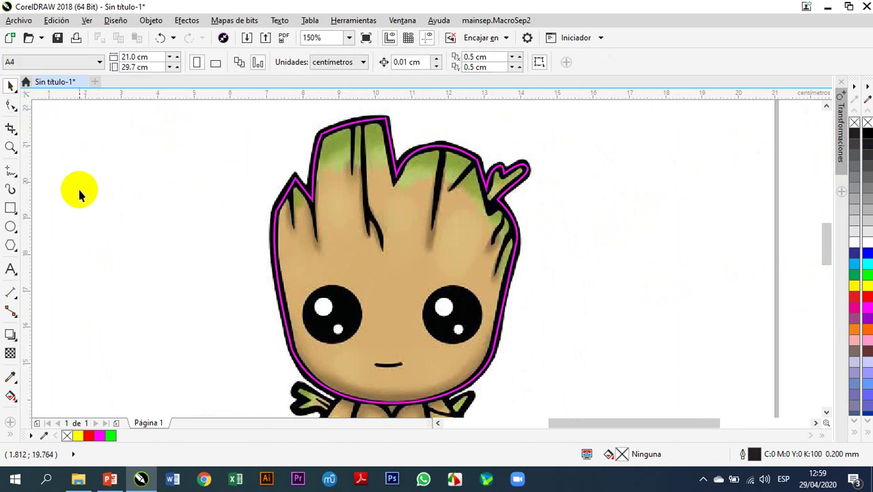
left_click(17, 175)
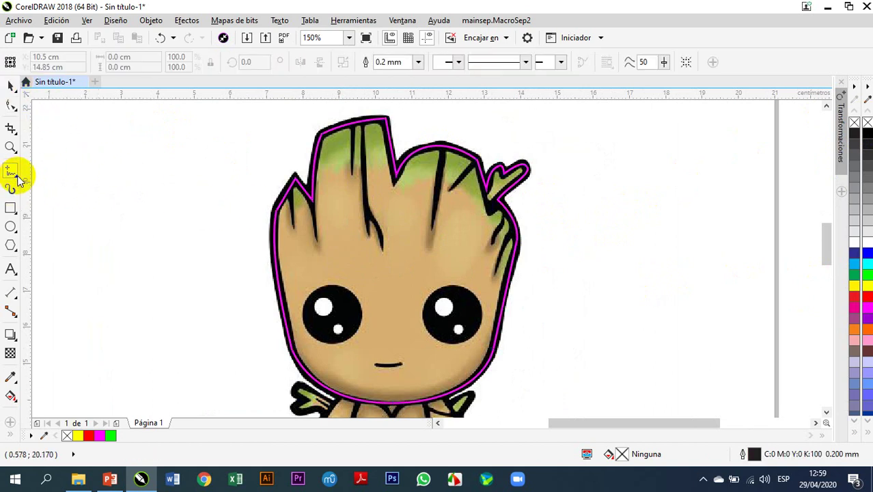
left_click(20, 179)
left_click(64, 199)
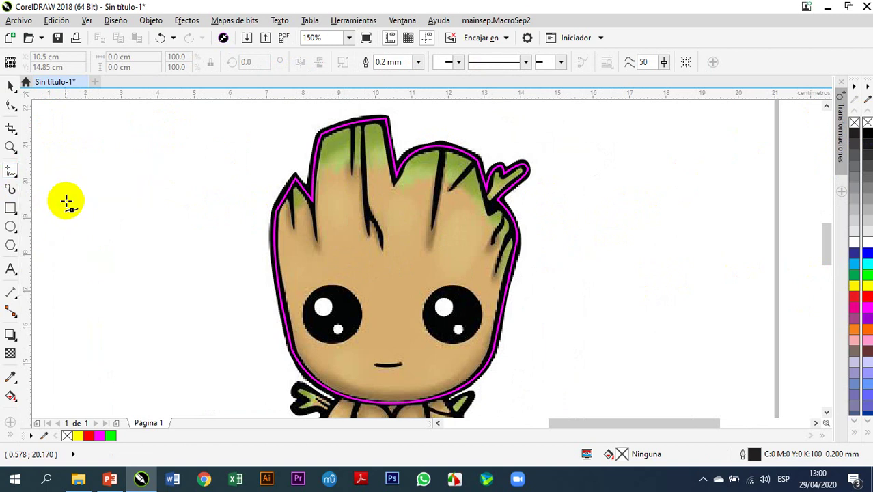
left_click(298, 357)
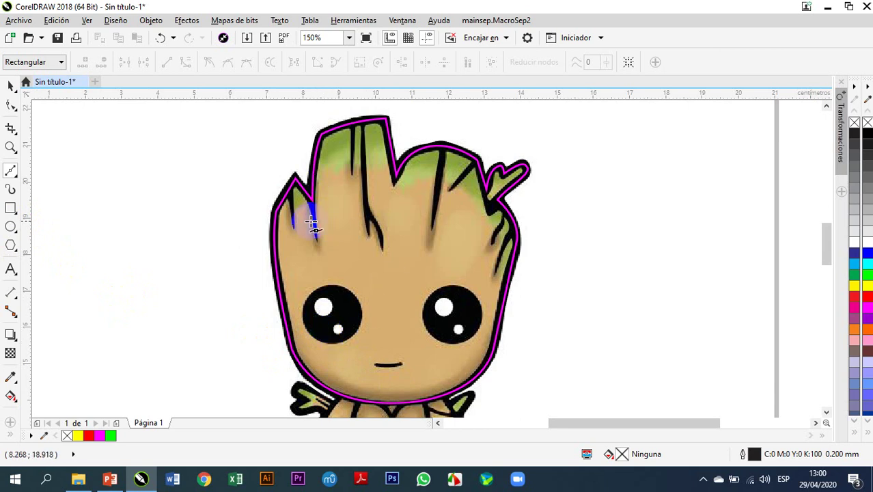
scroll(312, 217, "up", 2)
scroll(320, 218, "down", 2)
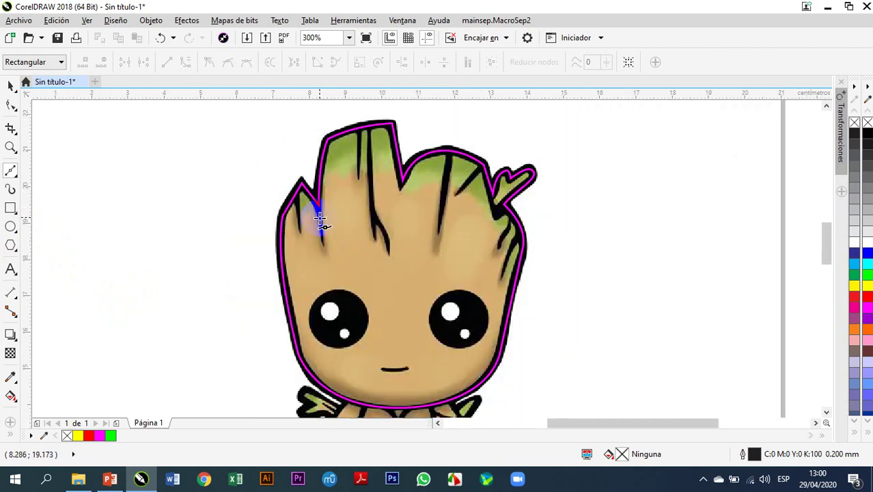
scroll(373, 129, "up", 2)
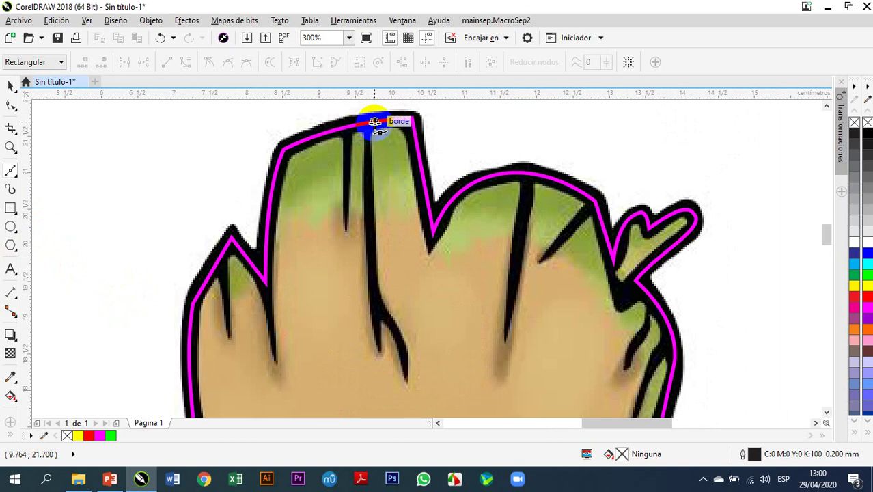
left_click(369, 122)
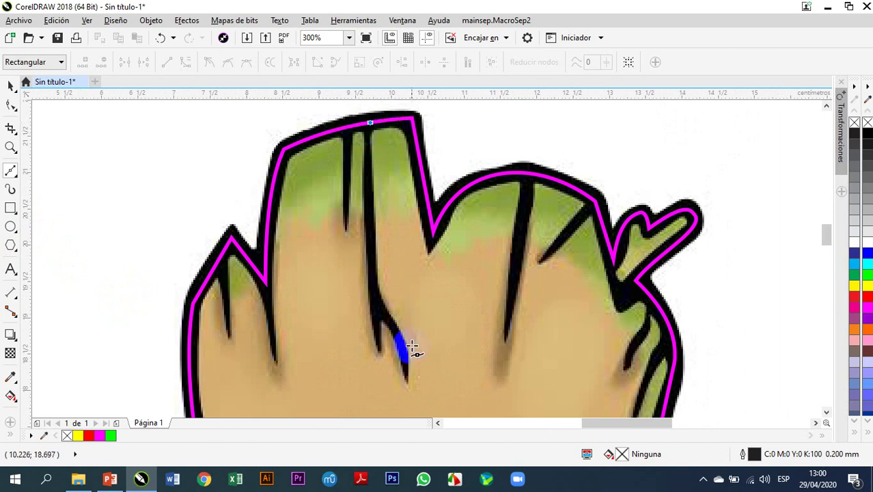
left_click(406, 379)
left_click_drag(355, 122, 362, 142)
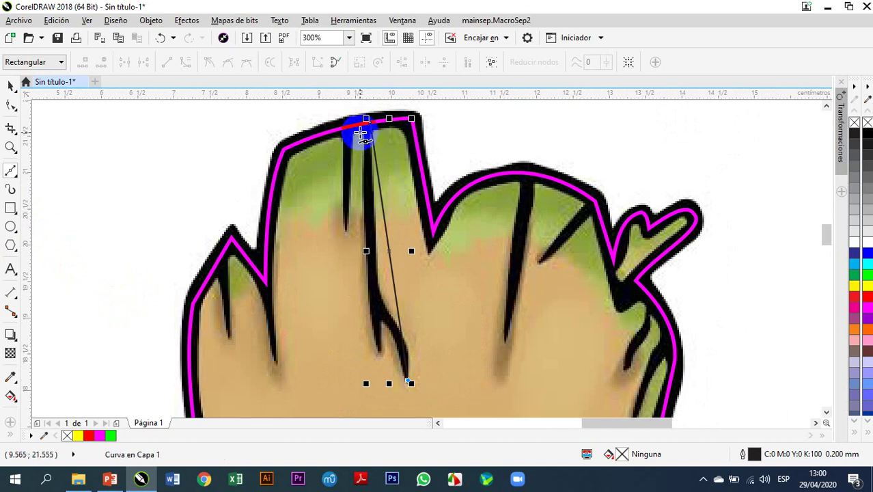
Step: Continue the Bézier outline back up to the peak's top edge and around the short neighbouring crack, closing it at its starting node
scroll(361, 134, "up", 4)
scroll(360, 156, "down", 3)
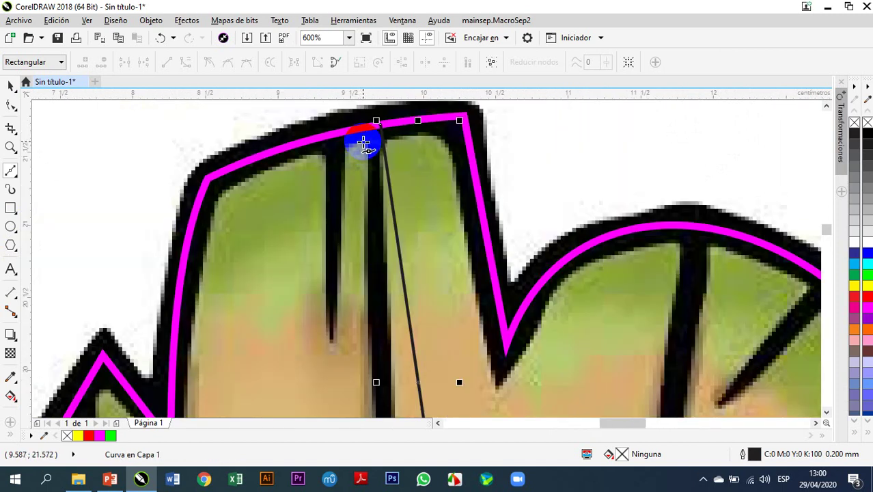
left_click_drag(367, 141, 343, 143)
left_click(330, 336)
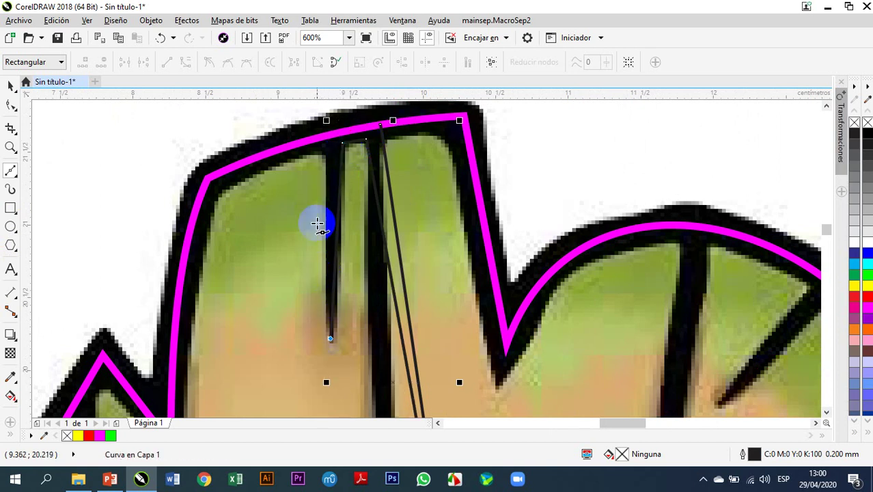
left_click_drag(321, 144, 327, 140)
left_click_drag(379, 121, 380, 124)
Step: Add two nodes to the crack outline, placing one in the notch of the fork and the other at the left branch's tip
left_click(13, 91)
left_click(10, 105)
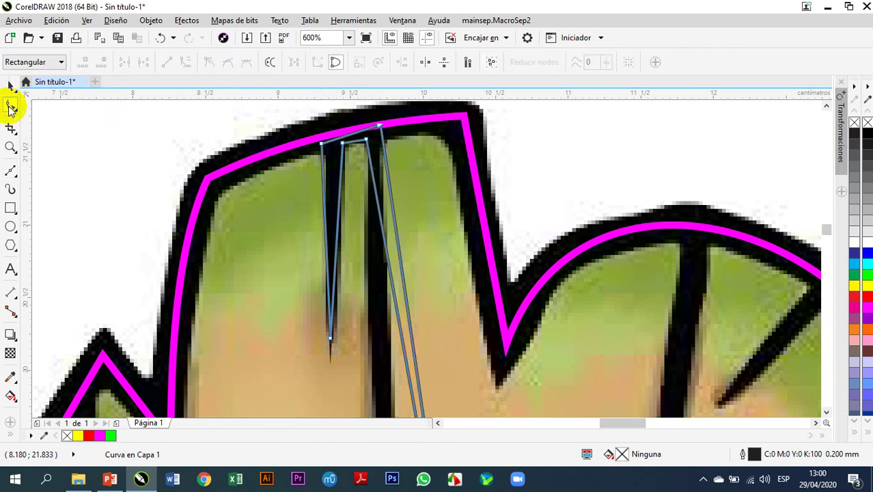
scroll(290, 156, "down", 2)
scroll(332, 167, "up", 2)
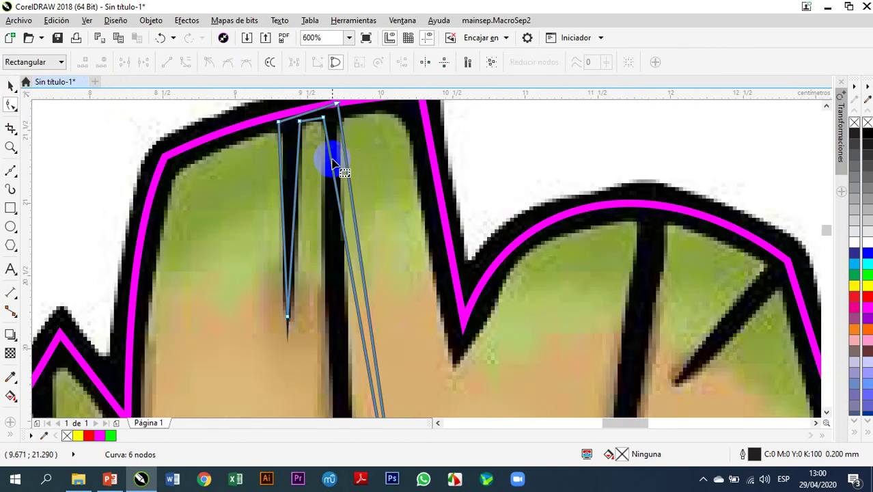
scroll(334, 205, "down", 4)
scroll(345, 243, "up", 2)
scroll(345, 245, "up", 4)
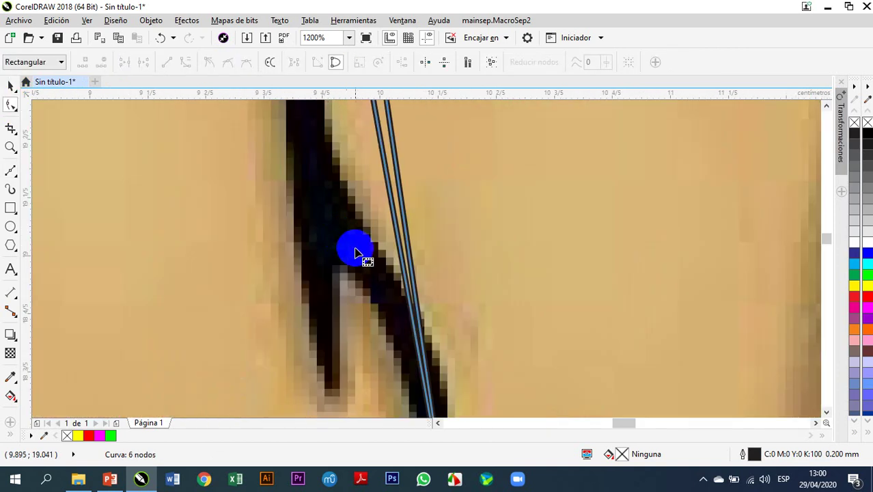
double_click(406, 283)
left_click_drag(406, 282, 342, 260)
double_click(340, 228)
left_click_drag(340, 229, 335, 390)
Step: Convert the long crack's left edge to a curve and bend it to follow the black stroke down to the left branch's tip
scroll(333, 369, "down", 2)
scroll(324, 291, "up", 1)
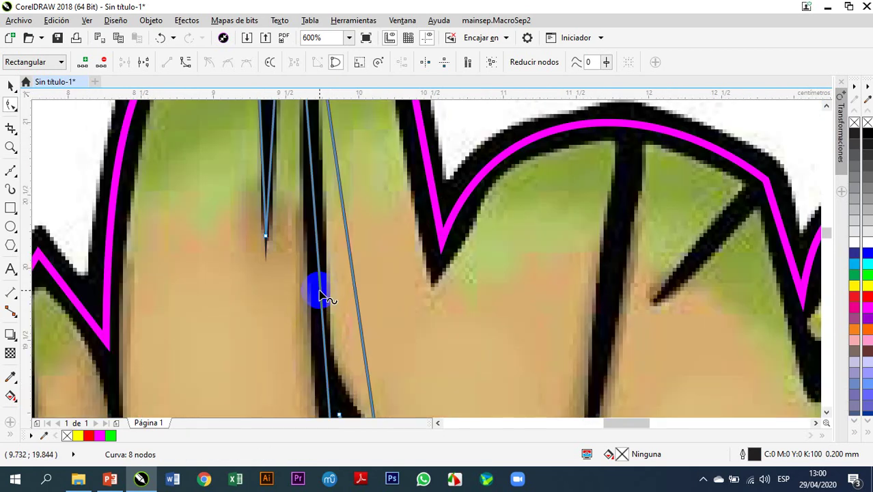
right_click(322, 295)
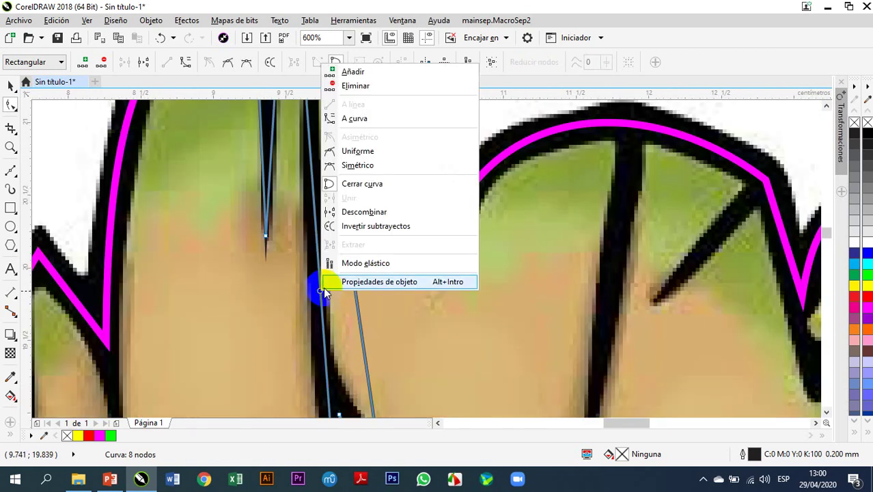
left_click(369, 119)
scroll(321, 327, "down", 1)
left_click_drag(317, 260, 318, 281)
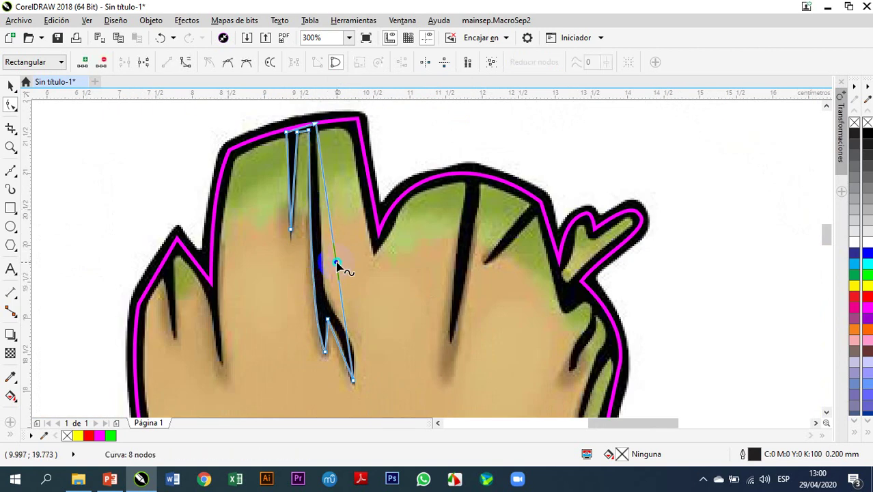
Step: Add a node at the bend of the long crack's right edge and curve the segment below it outward along the right branch
right_click(335, 262)
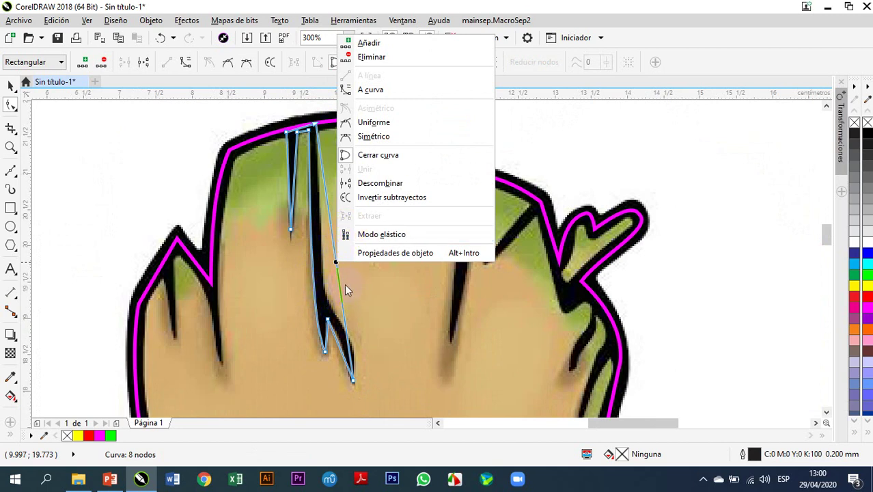
left_click(341, 282)
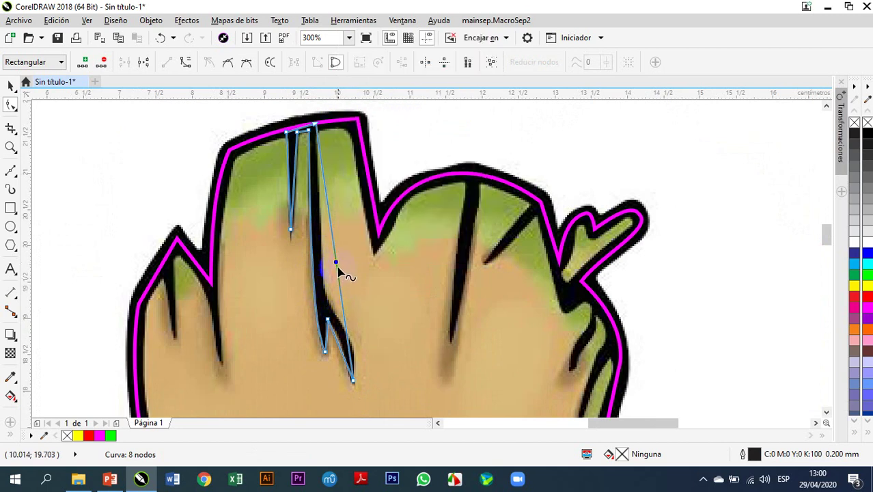
left_click_drag(335, 262, 325, 294)
right_click(335, 323)
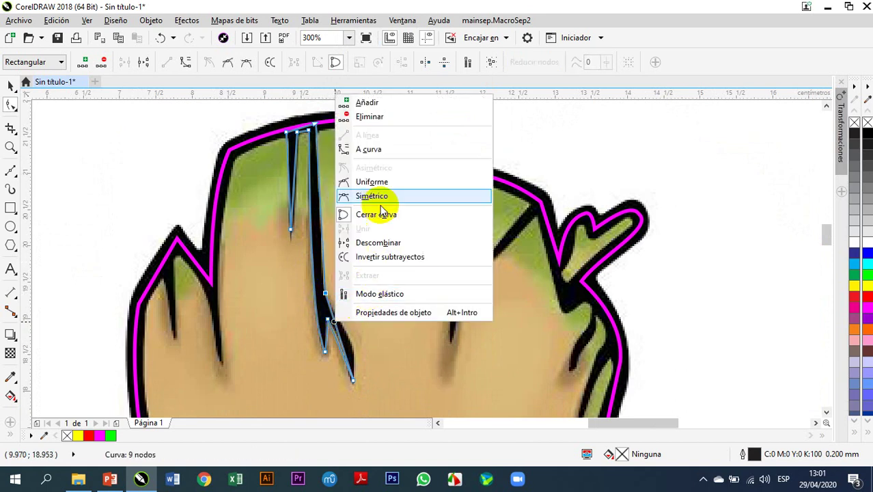
left_click(381, 157)
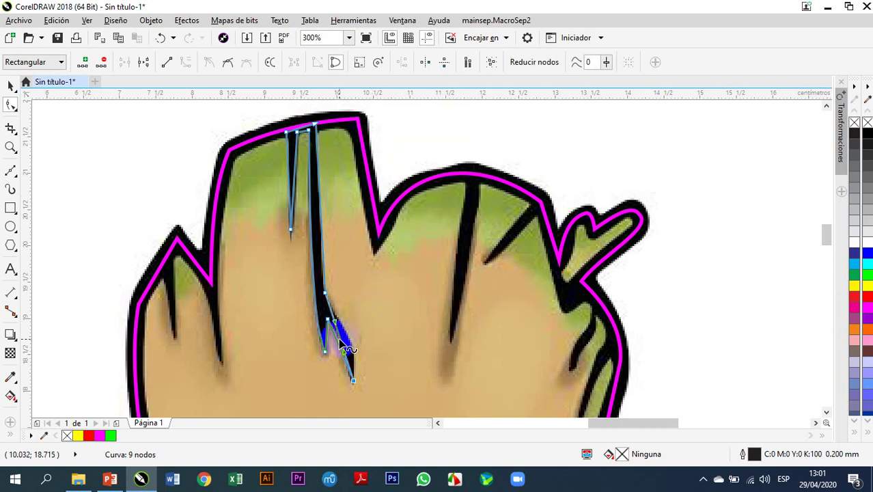
left_click_drag(340, 340, 347, 345)
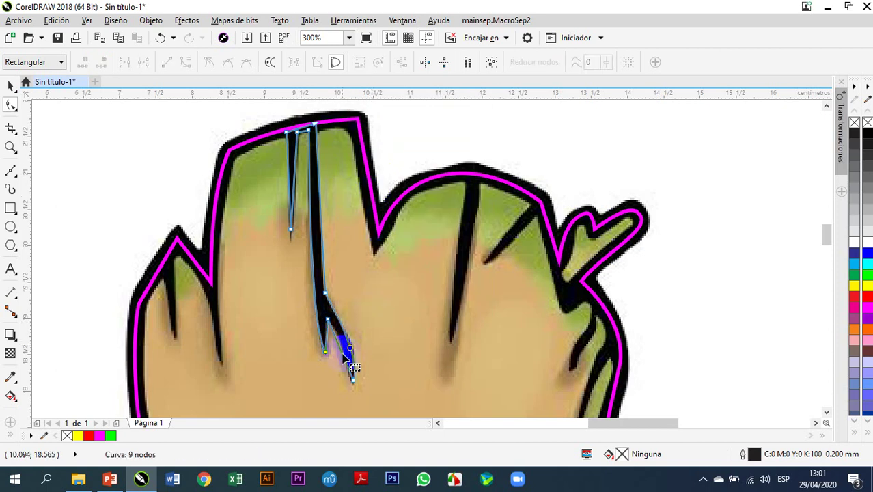
Step: Adjust the curve handles of the right branch's outer edge so it hugs the black stroke from the bend to the tip
scroll(318, 350, "up", 3)
scroll(317, 283, "down", 4)
scroll(311, 311, "up", 3)
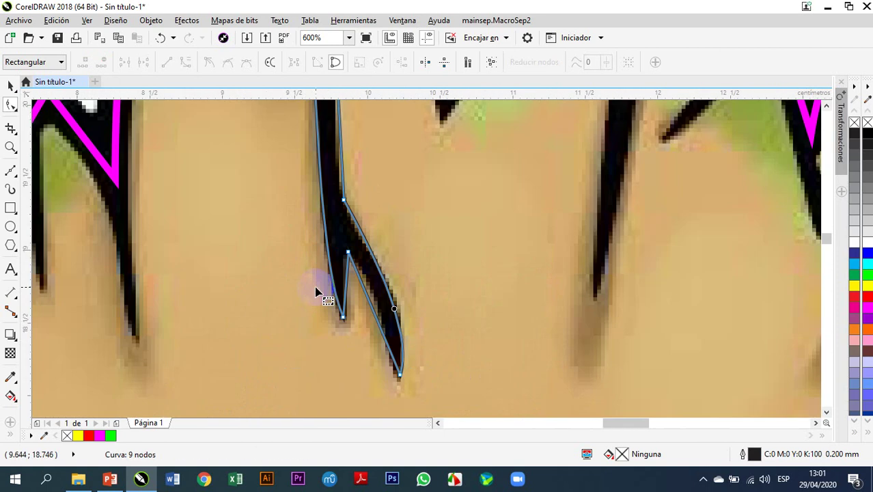
scroll(325, 271, "up", 1)
scroll(325, 260, "down", 1)
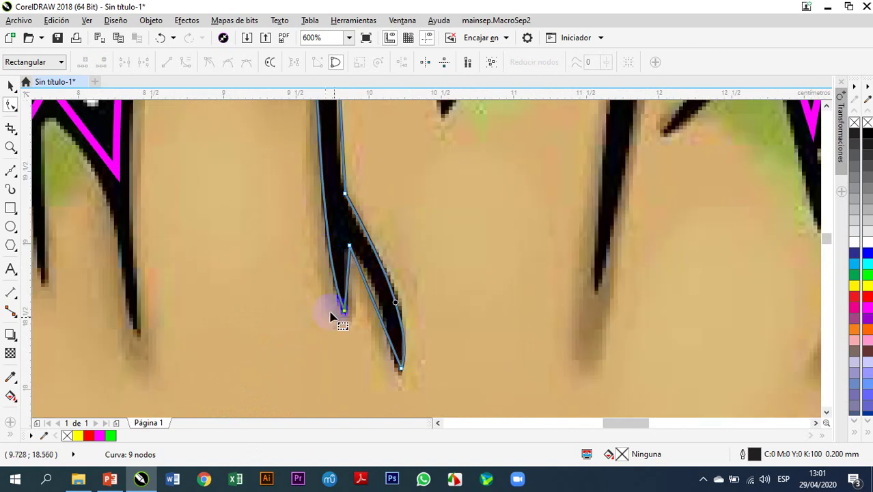
left_click(401, 370)
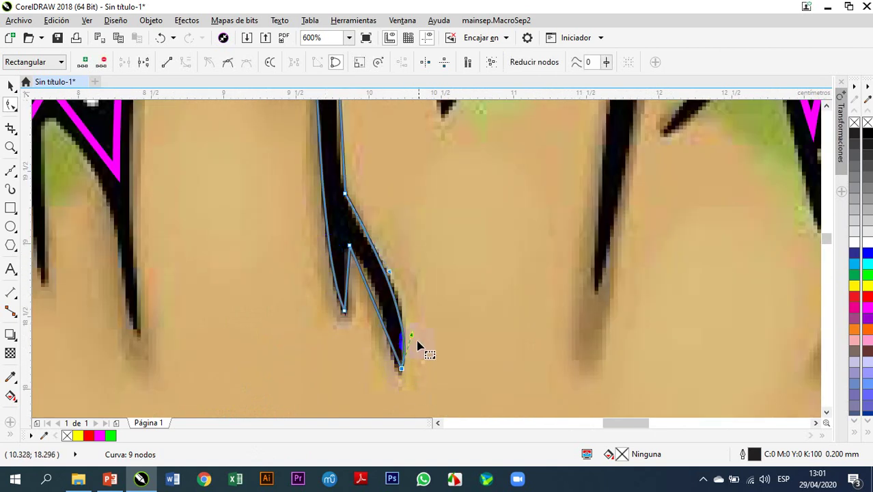
left_click_drag(414, 336, 355, 224)
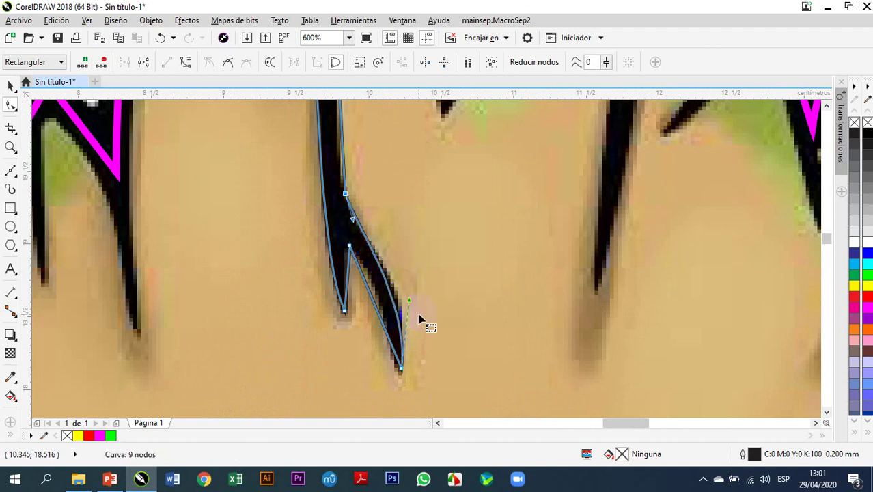
left_click_drag(411, 300, 410, 290)
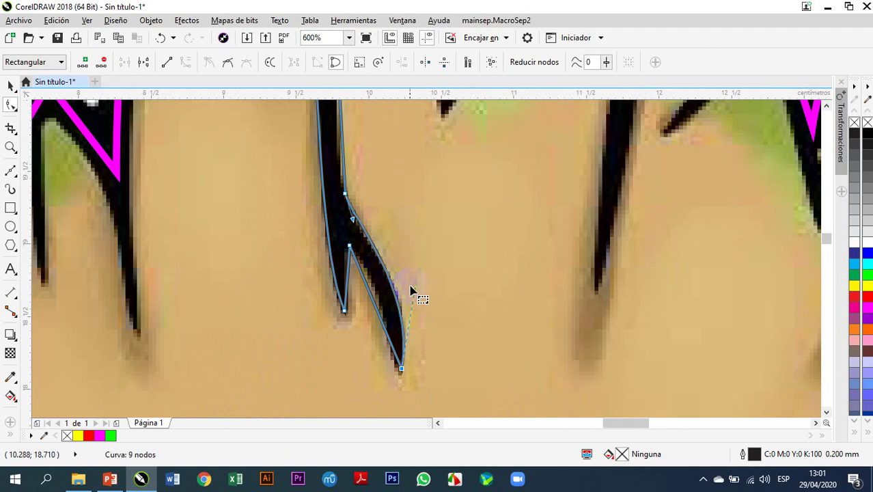
Step: Convert the right branch's inner edge to a curve, bend it along the stroke, and reposition the branch's tip node
right_click(374, 304)
left_click(420, 155)
left_click_drag(372, 294, 371, 289)
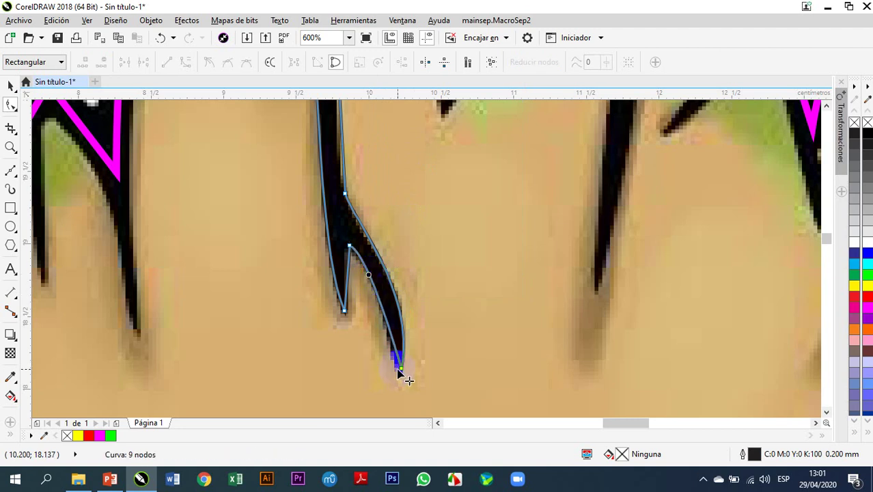
scroll(401, 383, "up", 3)
left_click_drag(400, 352, 393, 344)
scroll(393, 344, "down", 3)
Step: Refine the curve handles of the right branch's inner edge between the fork notch and the tip
left_click_drag(406, 265, 380, 274)
left_click_drag(357, 227, 361, 232)
left_click(369, 268)
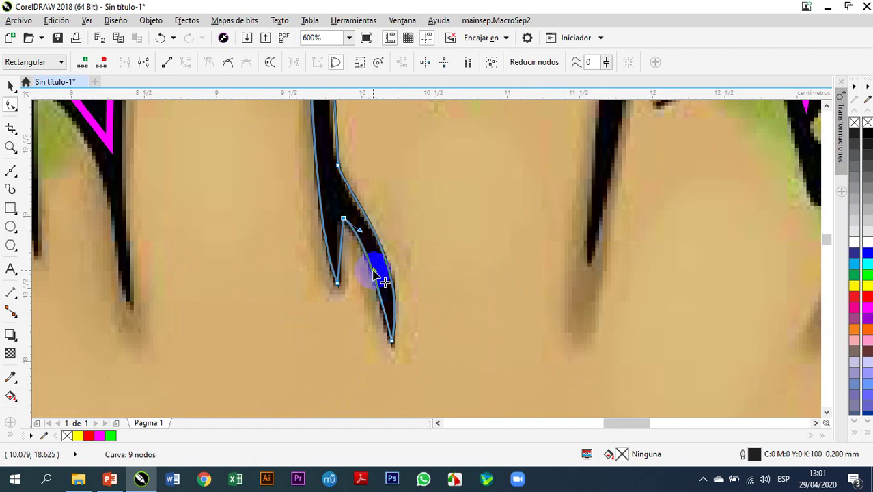
left_click_drag(374, 272, 390, 339)
left_click(380, 293)
left_click(361, 235)
left_click_drag(360, 233, 366, 234)
scroll(366, 235, "down", 2)
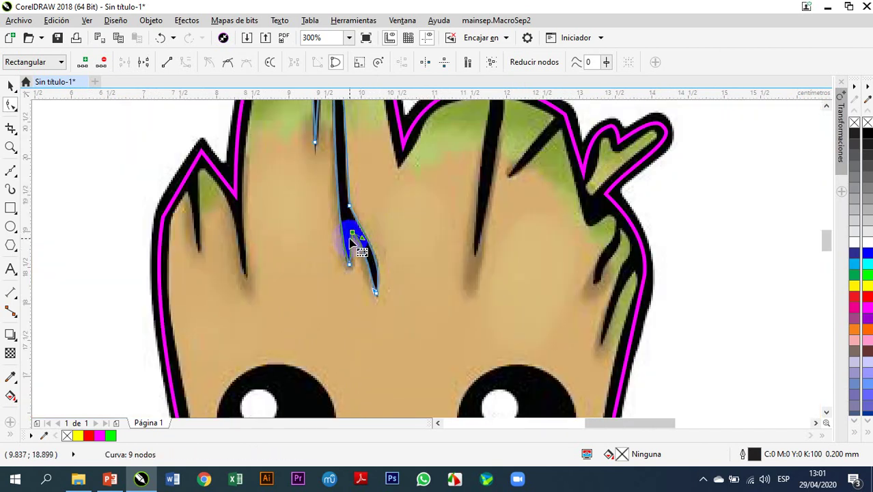
Step: Convert the left branch's inner edge to a curve and bend it to the left below the fork notch
scroll(353, 244, "up", 8)
right_click(380, 262)
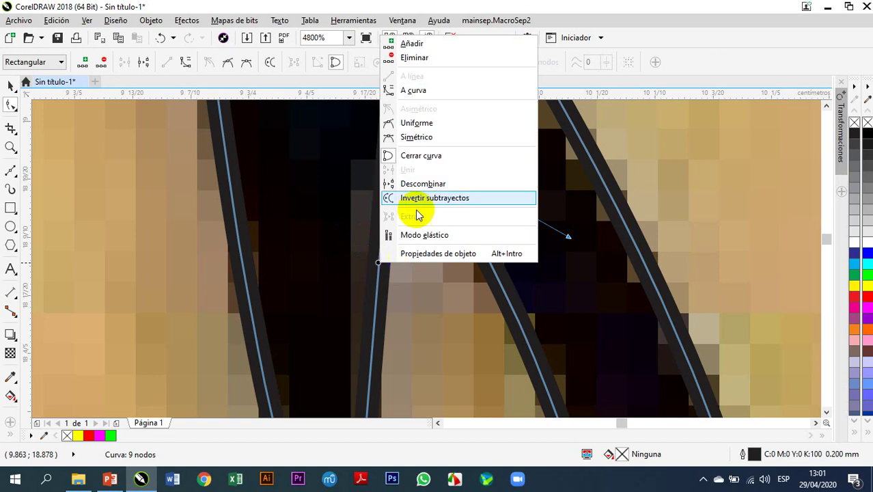
left_click(408, 126)
left_click(384, 271)
left_click_drag(380, 272, 366, 244)
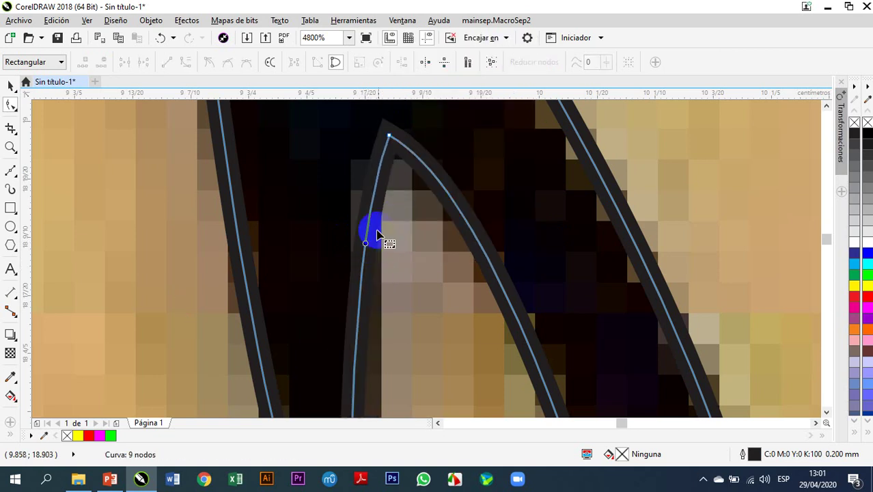
Step: Move the left branch's tip node slightly to the right onto the end of the black stroke
scroll(372, 232, "down", 2)
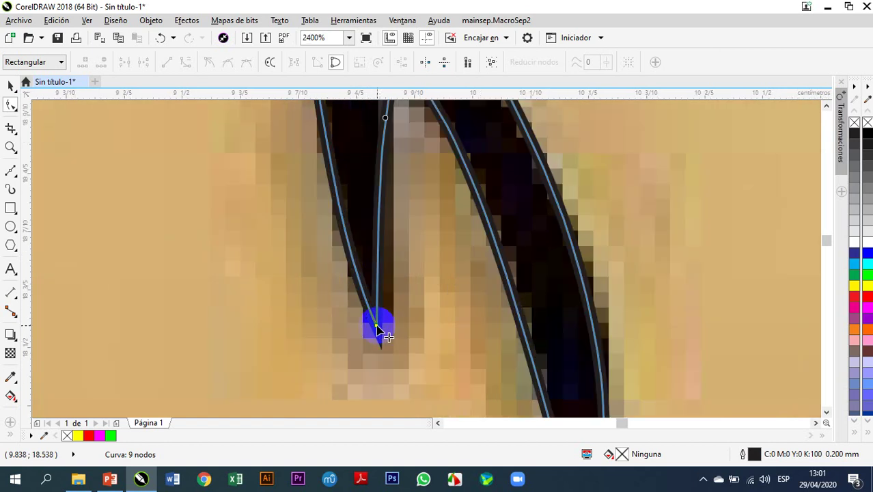
left_click(379, 329)
left_click_drag(380, 331, 387, 332)
scroll(386, 331, "down", 1)
scroll(386, 330, "down", 2)
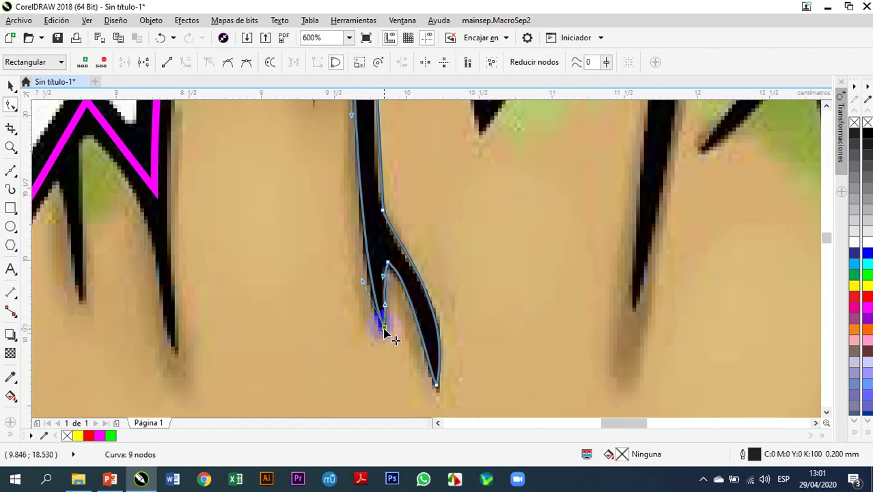
Step: Nudge the node above the fork, then convert the main crack's long right edge to a curve and bend it slightly onto the black stroke
scroll(387, 294, "up", 3)
left_click(326, 244)
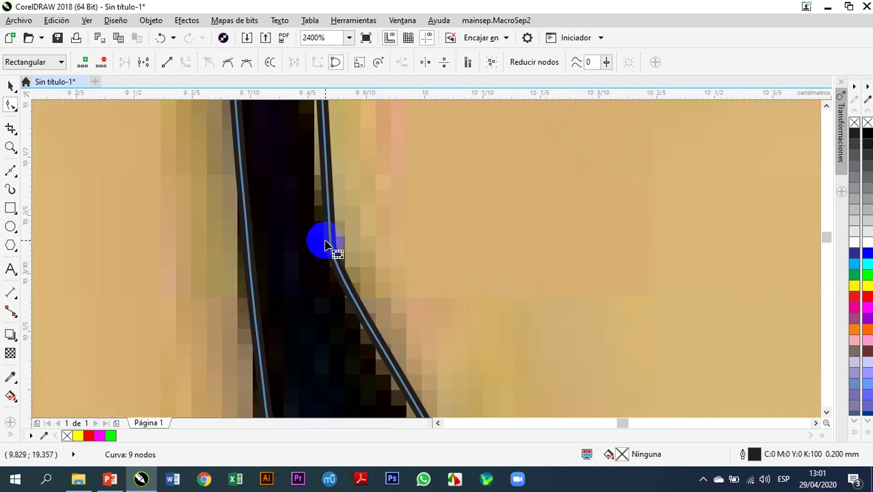
left_click_drag(331, 247, 331, 250)
scroll(331, 249, "down", 2)
left_click(345, 291)
scroll(348, 294, "down", 1)
mouse_move(350, 293)
left_mouse_down()
mouse_move(335, 187)
mouse_move(364, 253)
left_mouse_up()
scroll(335, 188, "up", 2)
right_click(364, 254)
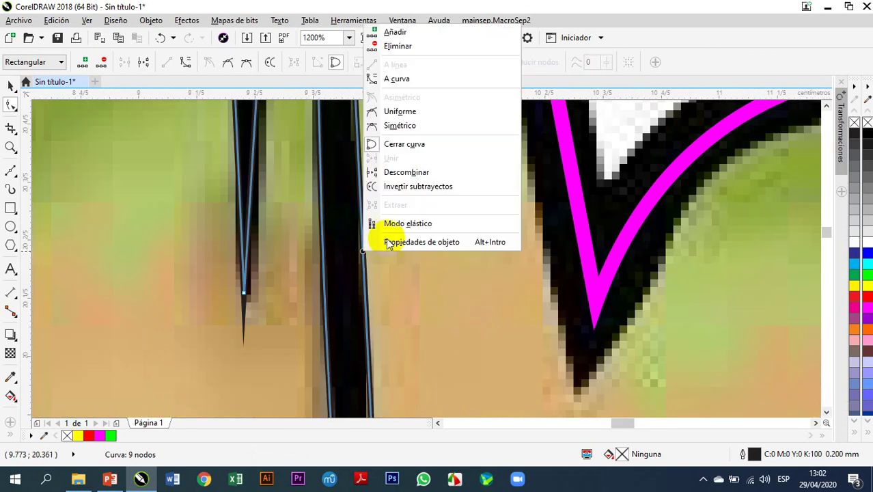
left_click(412, 82)
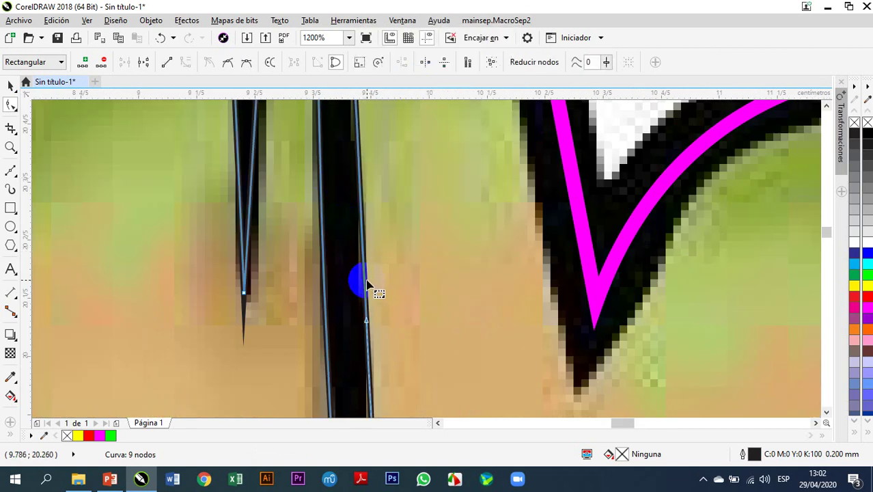
left_click_drag(365, 281, 362, 280)
scroll(369, 282, "down", 3)
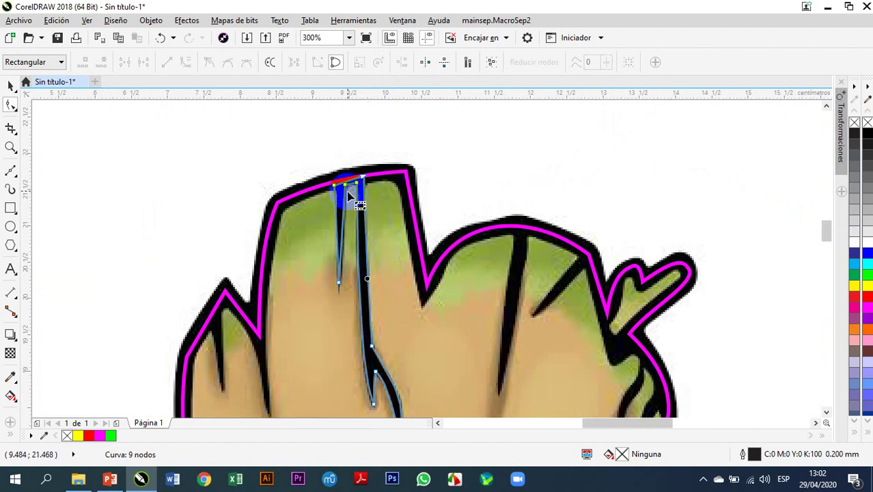
Step: Move the two top nodes of the gap between the cracks onto the upper corners of the narrow green strip
scroll(347, 193, "up", 3)
scroll(350, 203, "up", 1)
left_click_drag(340, 179, 341, 188)
left_click_drag(435, 163, 444, 168)
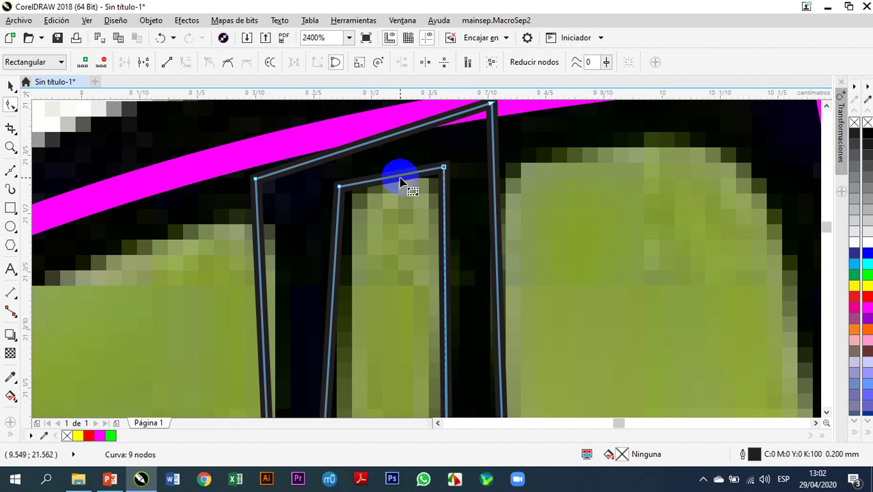
Step: Convert the short top edge of the green strip's gap to a curve and bow it slightly upward
right_click(401, 184)
left_click(391, 182)
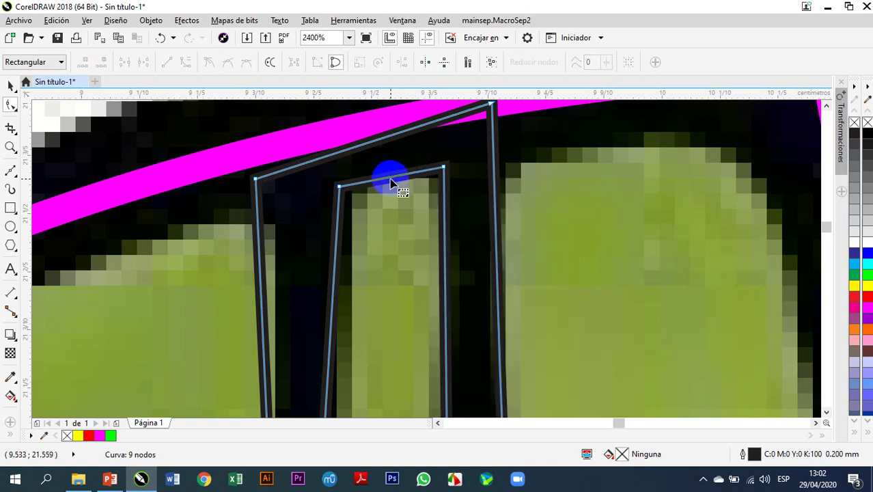
right_click(390, 182)
left_click(402, 231)
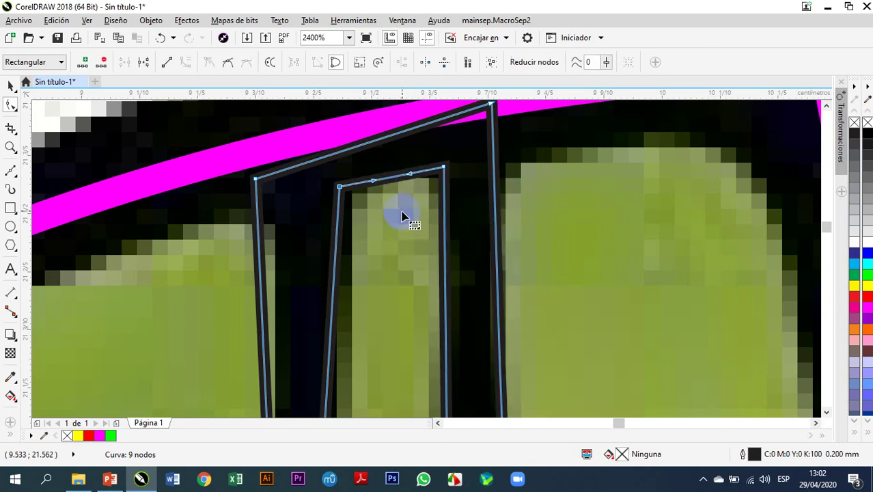
left_click(389, 175)
left_click(388, 177)
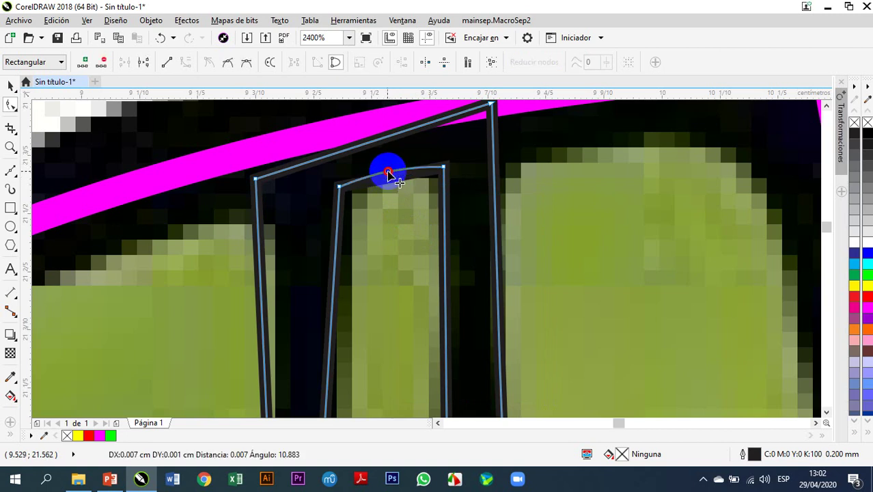
left_click_drag(387, 179, 388, 175)
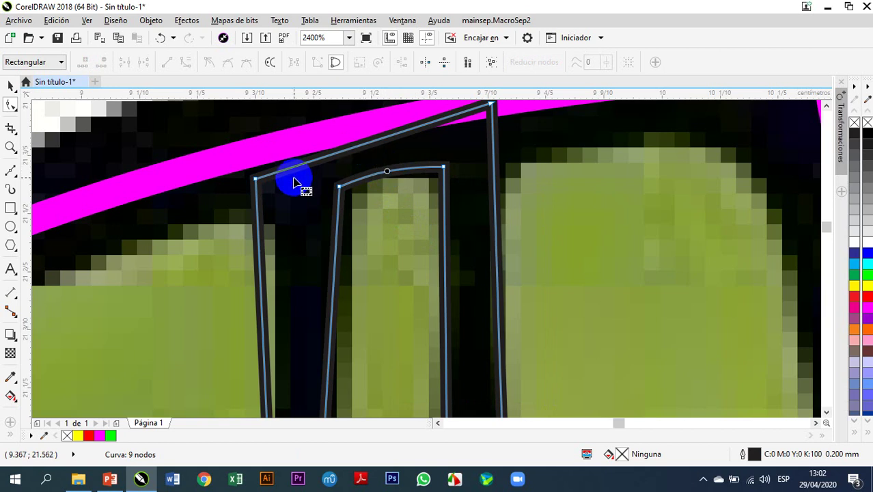
Step: Move the crack shape's upper-left node onto the magenta head outline, and convert its top edge to a curve that follows that outline
left_click(264, 180)
left_click_drag(256, 182, 251, 158)
left_click(341, 151)
right_click(340, 142)
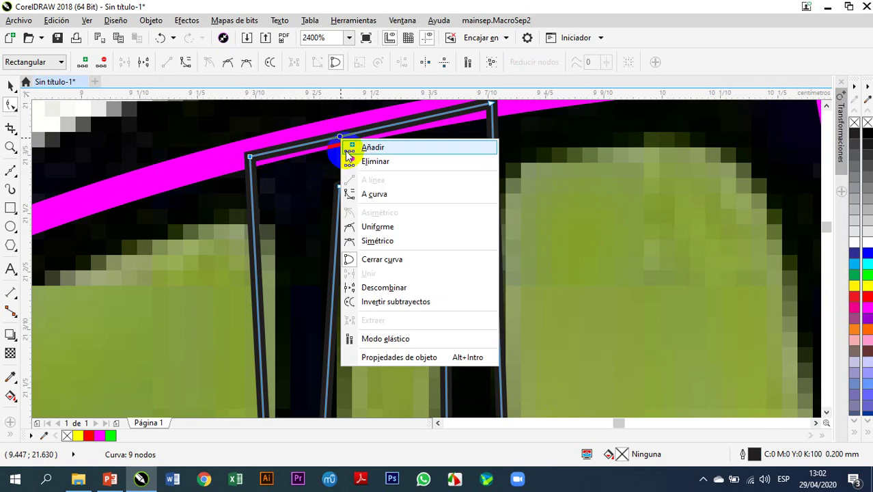
left_click(369, 195)
left_click(361, 142)
mouse_move(362, 136)
left_mouse_down()
mouse_move(361, 129)
mouse_move(371, 132)
left_mouse_up()
scroll(370, 133, "down", 2)
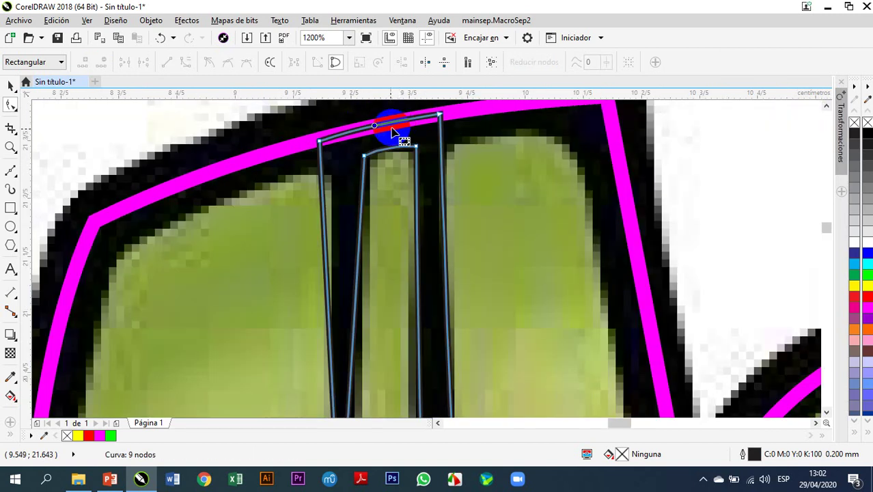
left_click_drag(320, 142, 332, 143)
Step: Convert the short crack's left edge to a curve and bend it slightly to the left along the black stroke
scroll(331, 143, "down", 1)
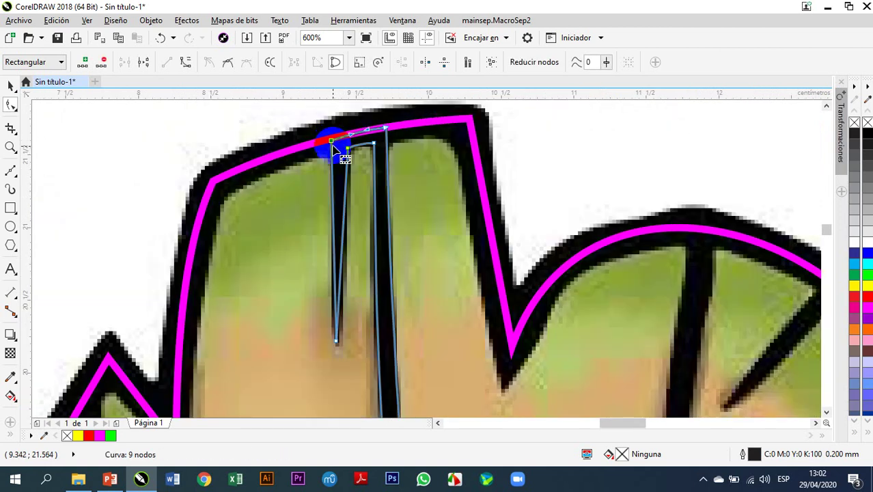
right_click(334, 217)
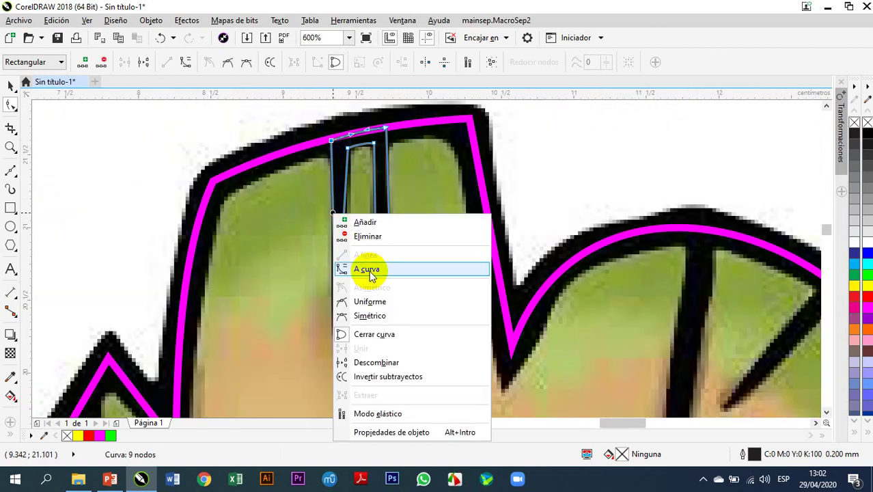
left_click(370, 272)
scroll(332, 232, "up", 1)
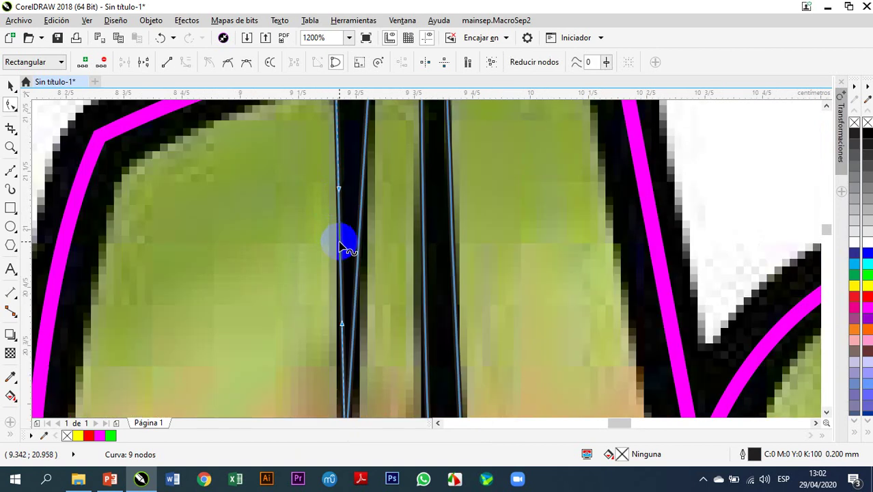
left_click_drag(342, 247, 334, 244)
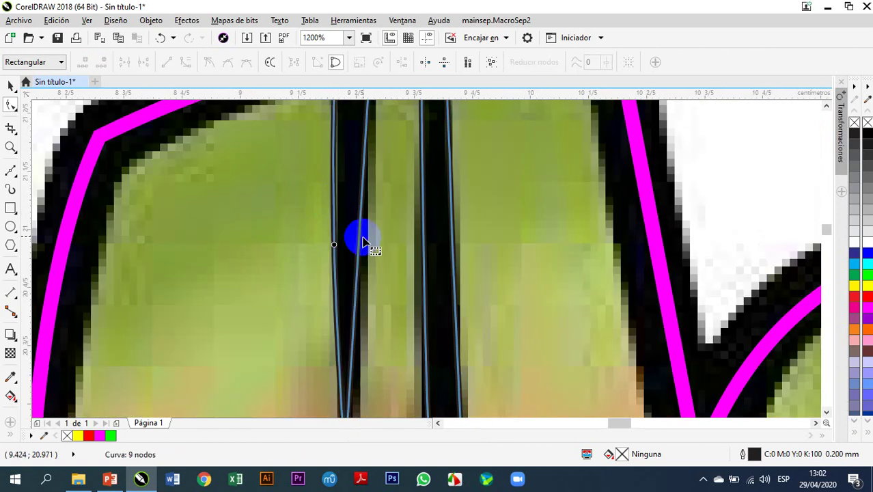
Step: Convert the short crack's right edge to a curve and bend it to the right along the green strip
right_click(360, 239)
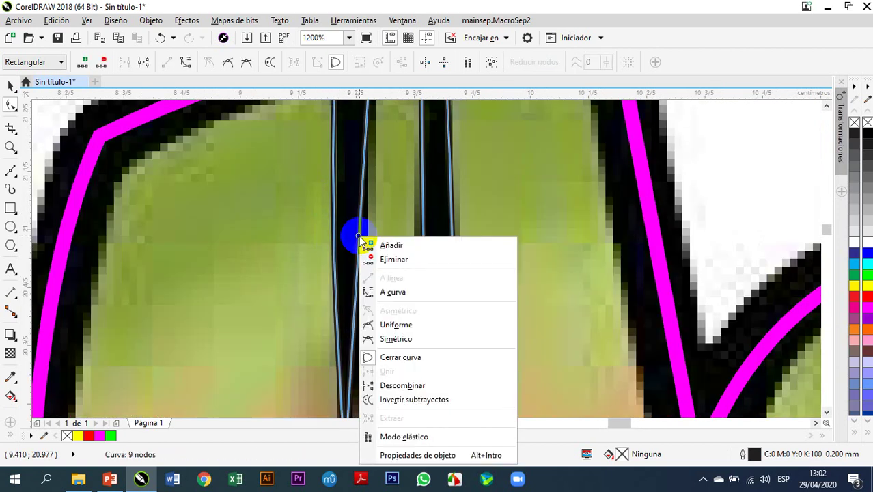
left_click(384, 288)
left_click_drag(370, 233, 368, 232)
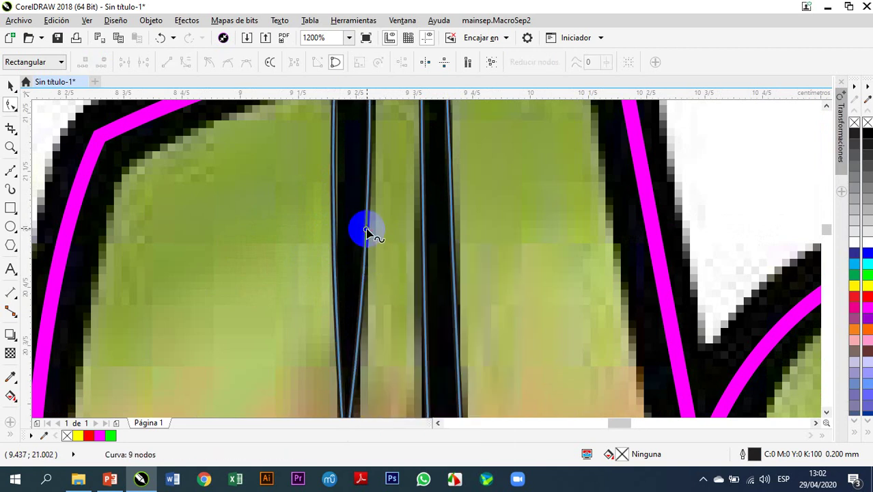
scroll(367, 227, "down", 1)
Step: Move the short crack's tip node slightly to the right onto the end of the black stroke
left_click(356, 341)
scroll(357, 346, "up", 2)
scroll(359, 345, "down", 2)
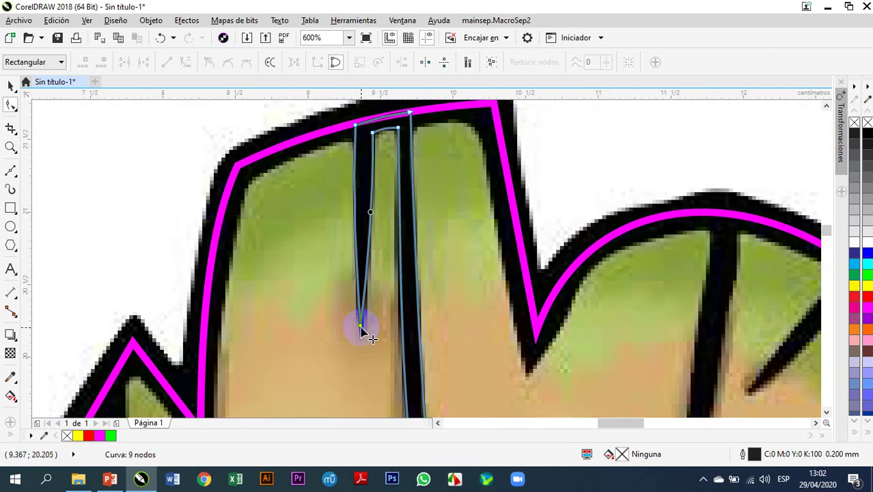
scroll(361, 333, "up", 2)
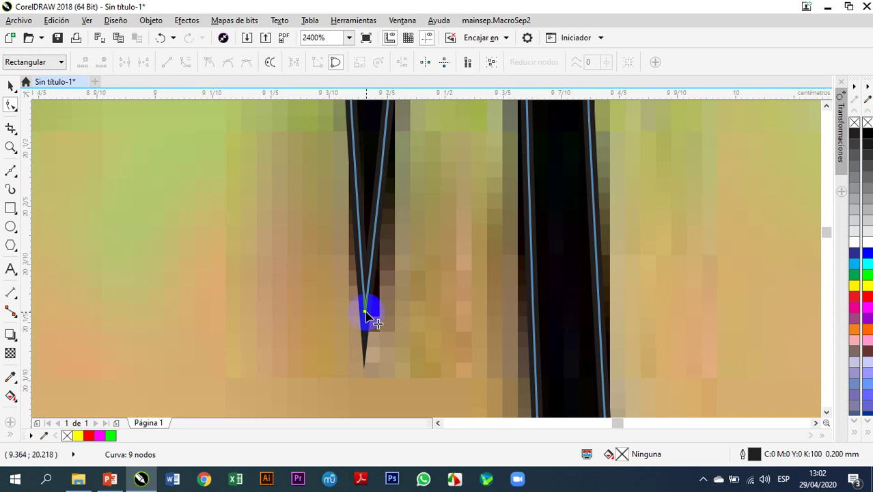
left_click_drag(370, 312, 374, 314)
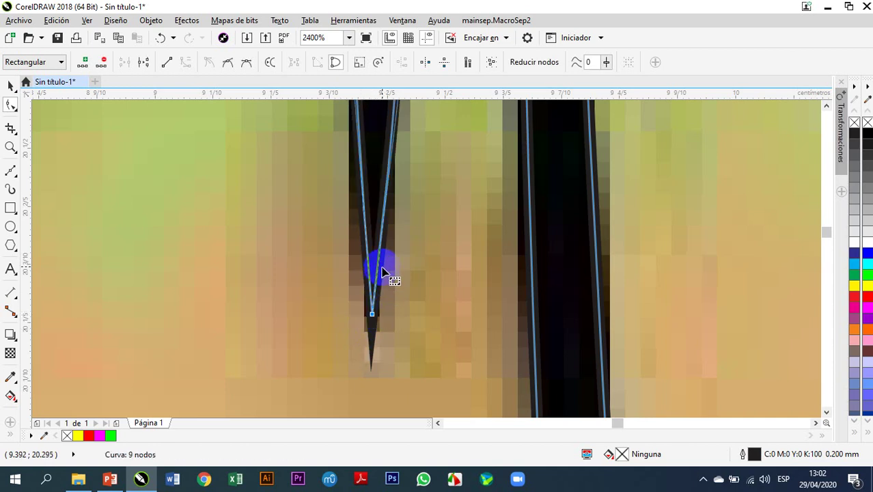
Step: Set the crack shape's outline corners to rounded and check the shape's tips
left_click(10, 86)
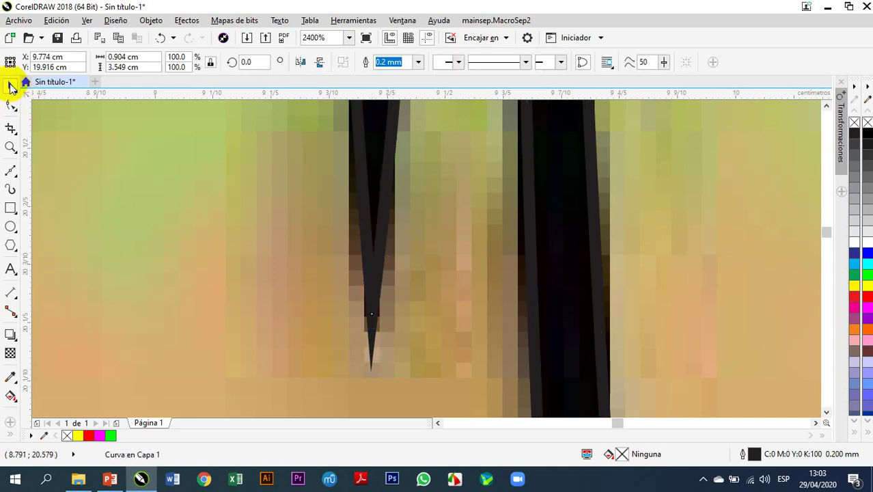
left_click(372, 259)
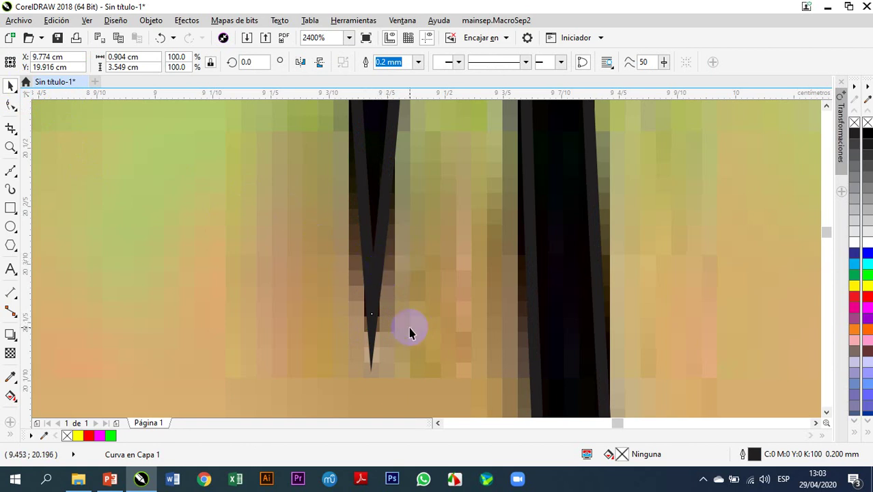
left_click(375, 247)
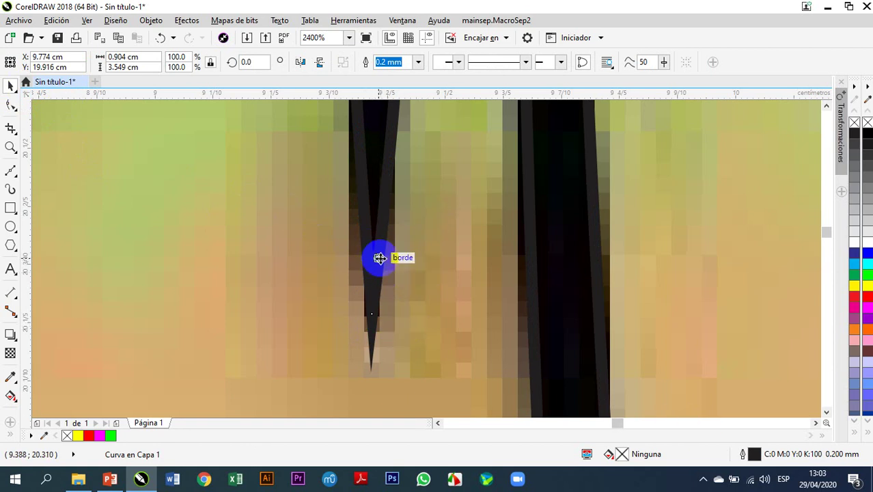
double_click(755, 455)
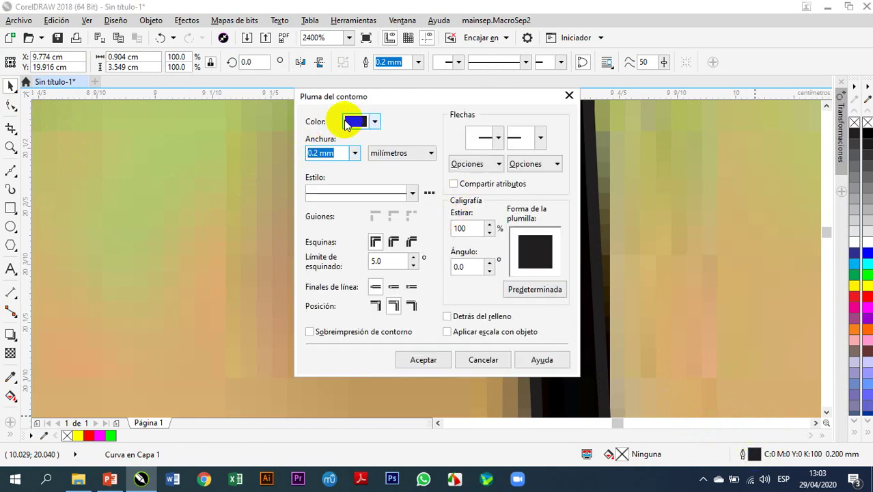
left_click(393, 240)
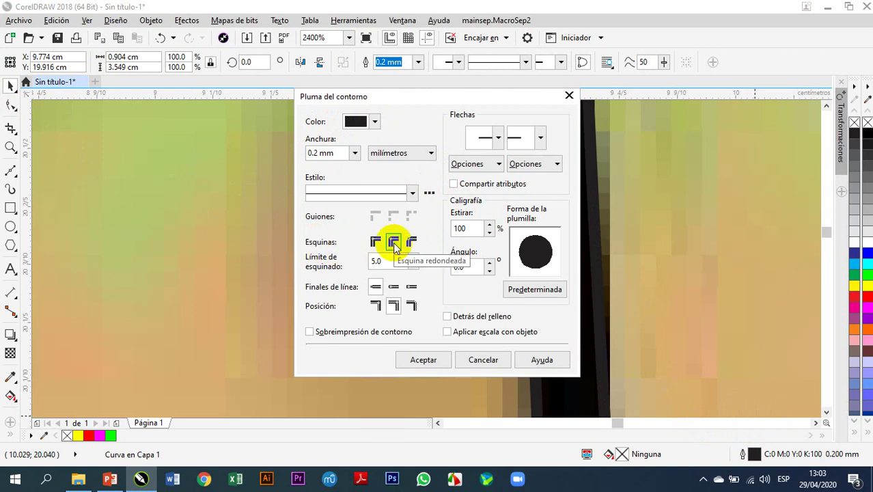
left_click(423, 359)
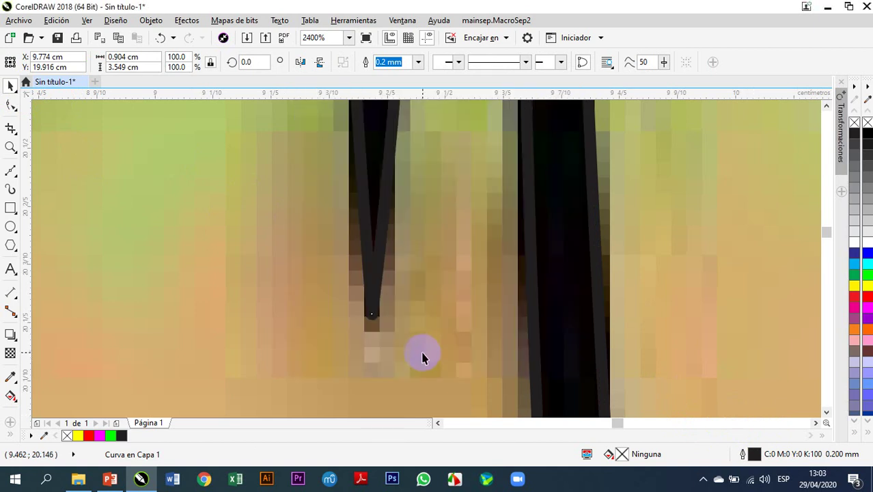
scroll(293, 253, "down", 6)
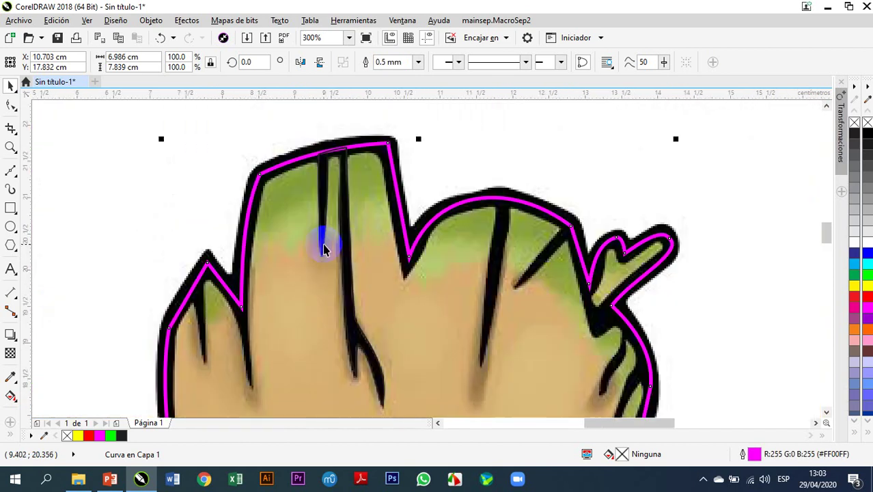
scroll(350, 286, "down", 1)
scroll(351, 288, "up", 4)
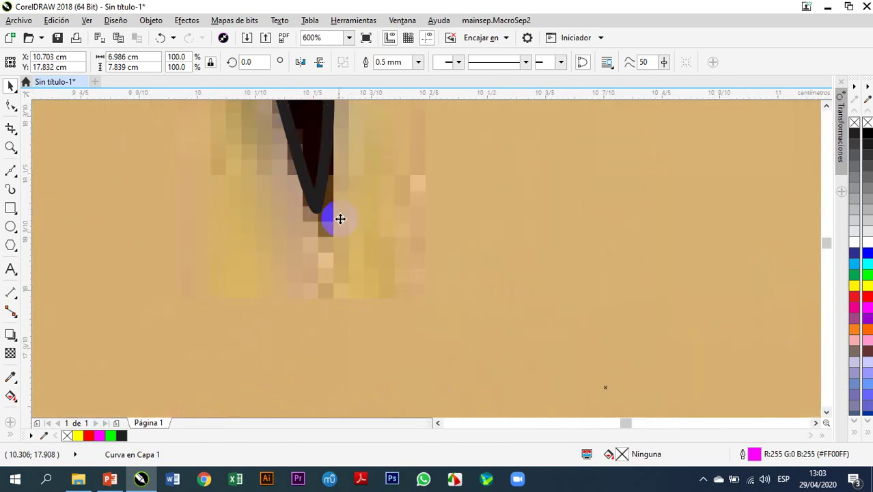
scroll(318, 208, "down", 10)
scroll(328, 190, "up", 2)
scroll(324, 190, "up", 1)
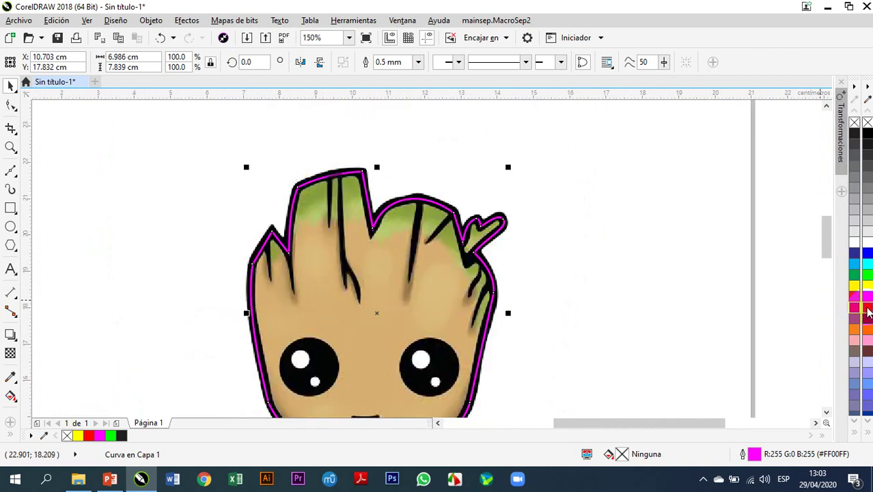
left_click(868, 309)
left_click(489, 279)
left_click(483, 292)
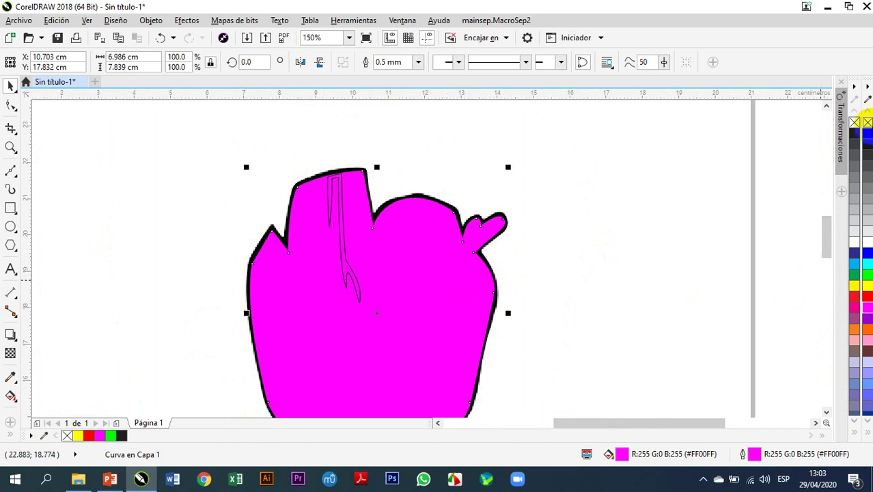
left_click(868, 123)
left_click(216, 192)
Step: Color the forked crack shape's fill and outline magenta and deselect it
left_click(349, 273)
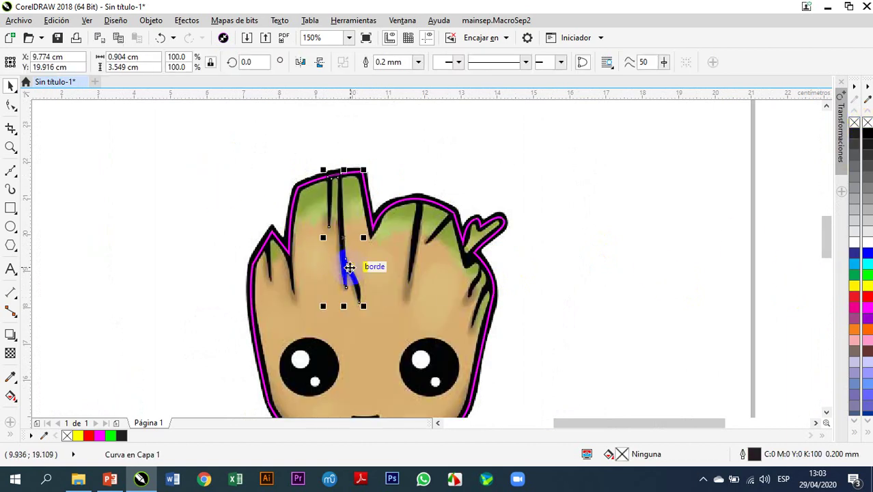
left_click(867, 310)
left_click(628, 254)
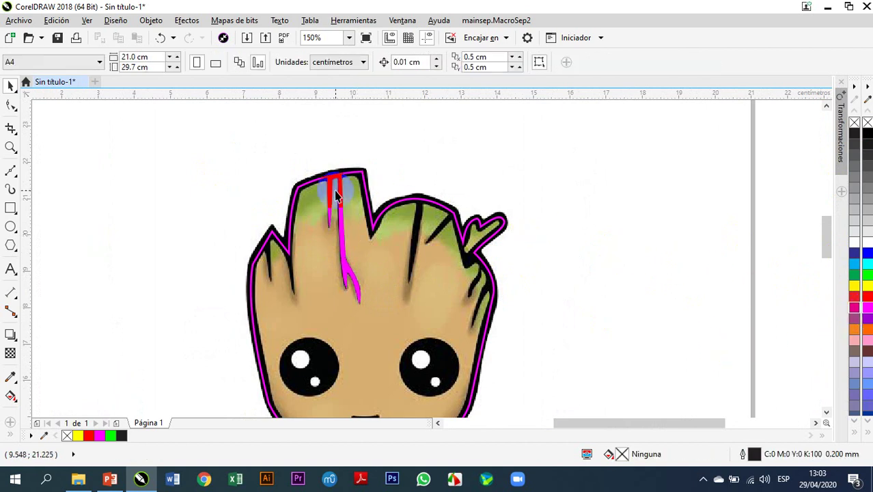
Step: Draw a closed three-node shape over the long black crack below the rounded bump, starting on the magenta head outline
scroll(410, 230, "up", 1)
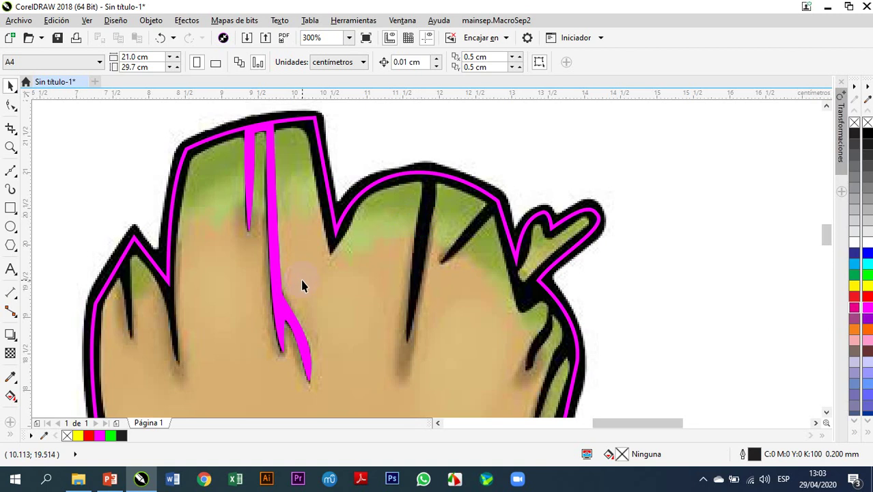
left_click(10, 171)
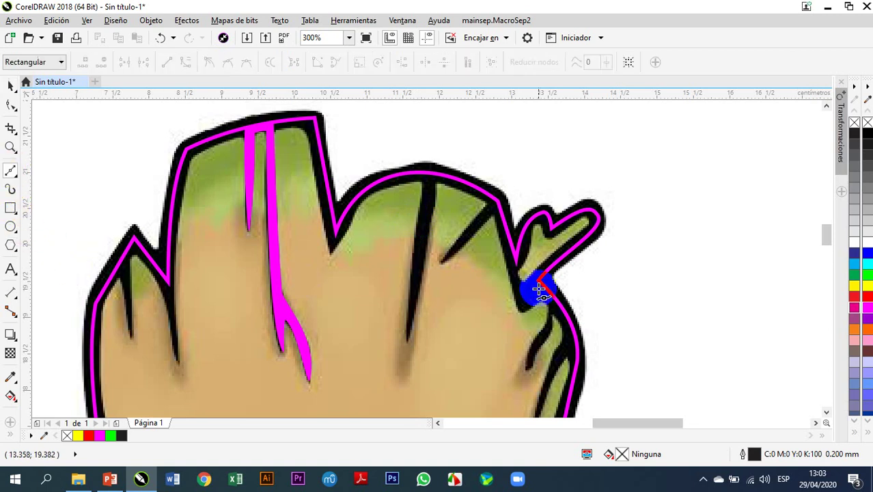
scroll(426, 182, "up", 2)
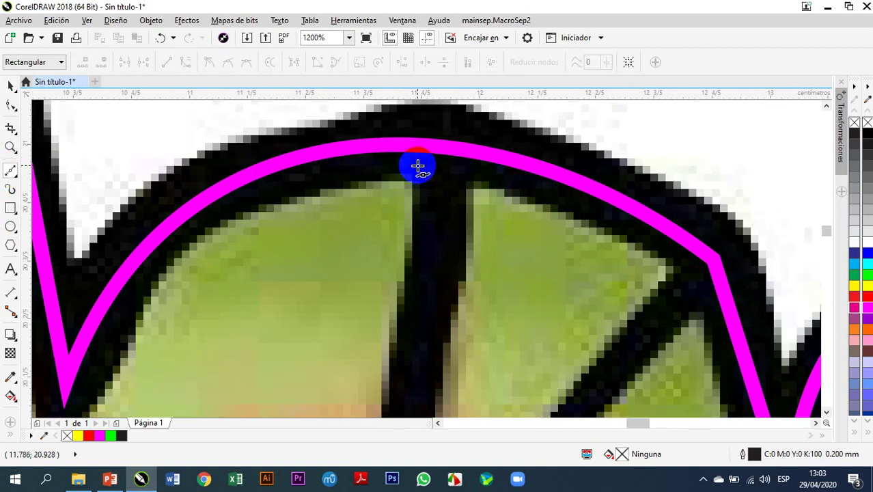
left_click(412, 146)
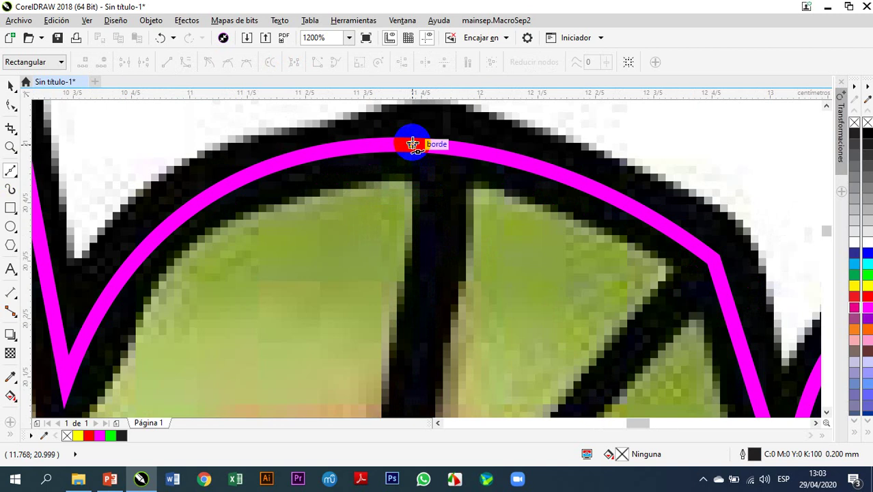
left_click(469, 151)
scroll(469, 151, "down", 2)
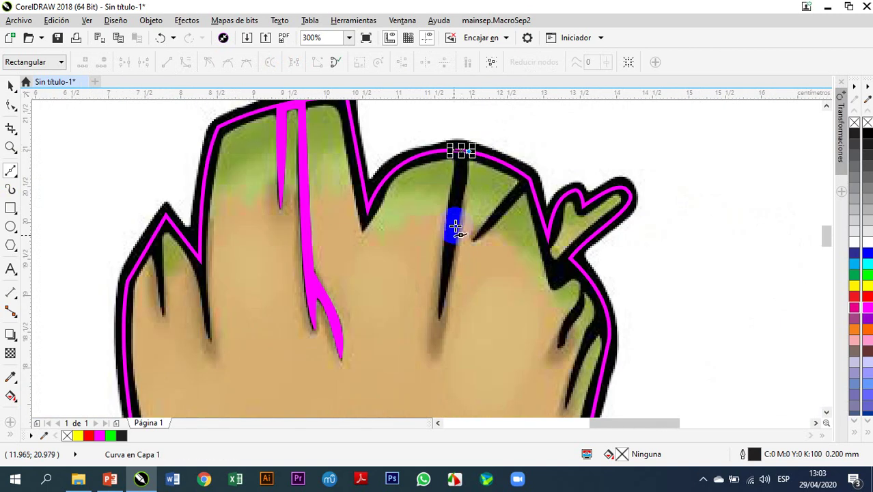
left_click(439, 318)
scroll(452, 181, "up", 2)
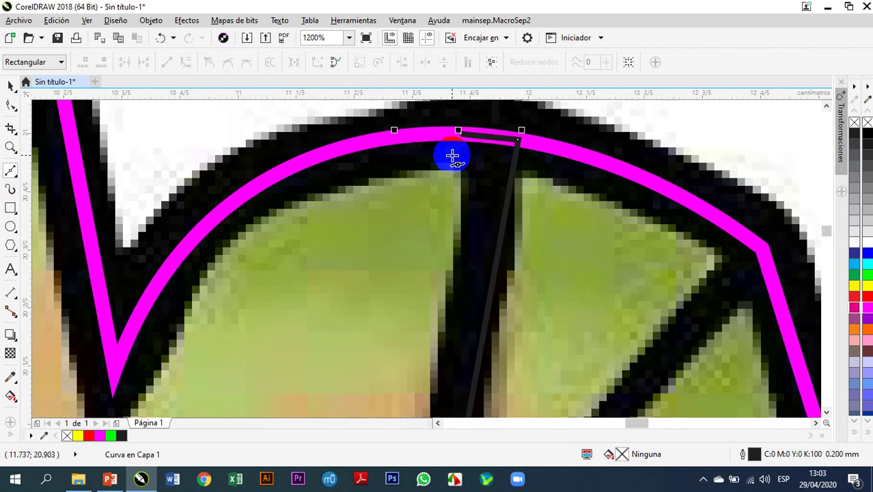
left_click(459, 132)
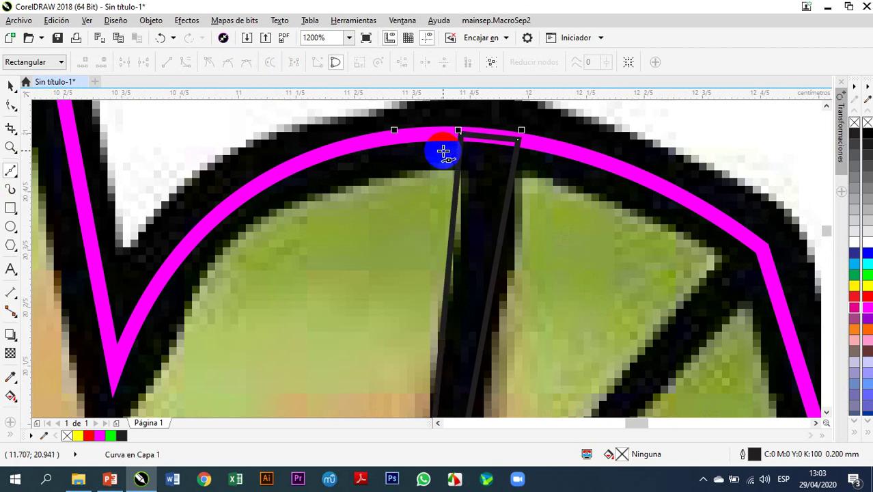
Step: Convert the long crack shape's left edge to a curve and bend its upper part inward along the black stroke
left_click(12, 106)
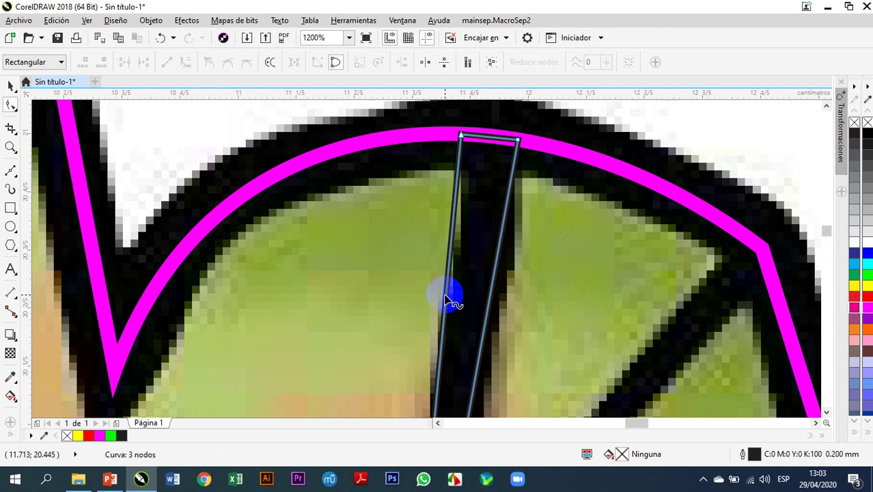
right_click(449, 298)
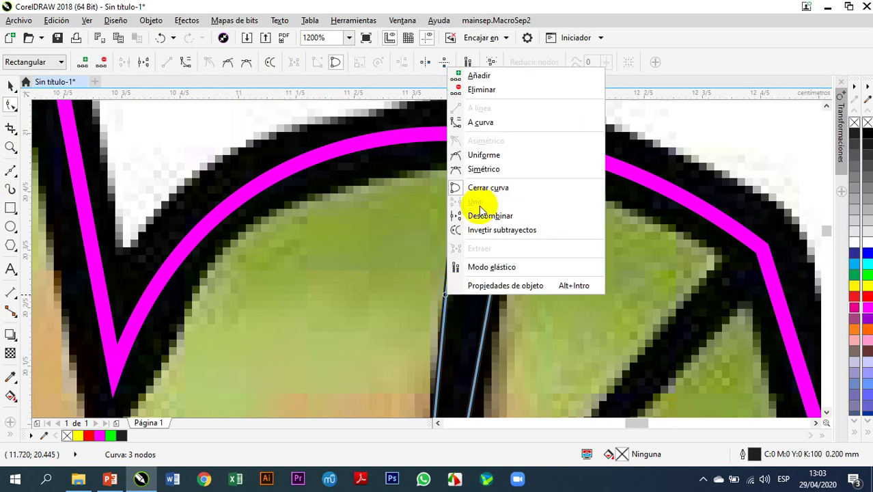
left_click(487, 124)
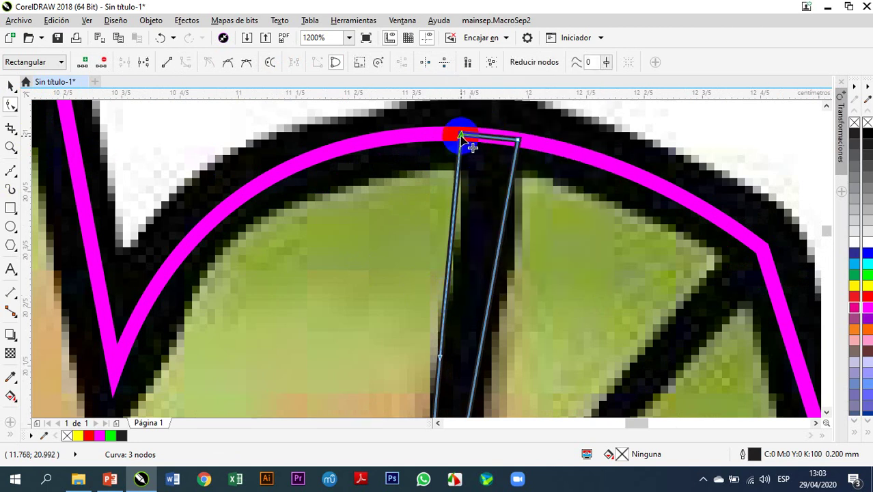
left_click_drag(443, 354, 470, 222)
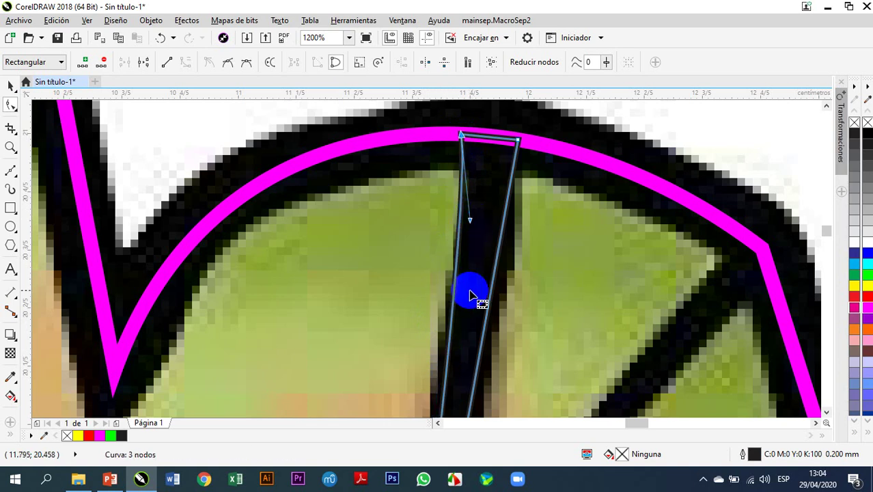
Step: Convert the long crack shape's right edge to a curve and bend it outward to the stroke's edge
right_click(509, 216)
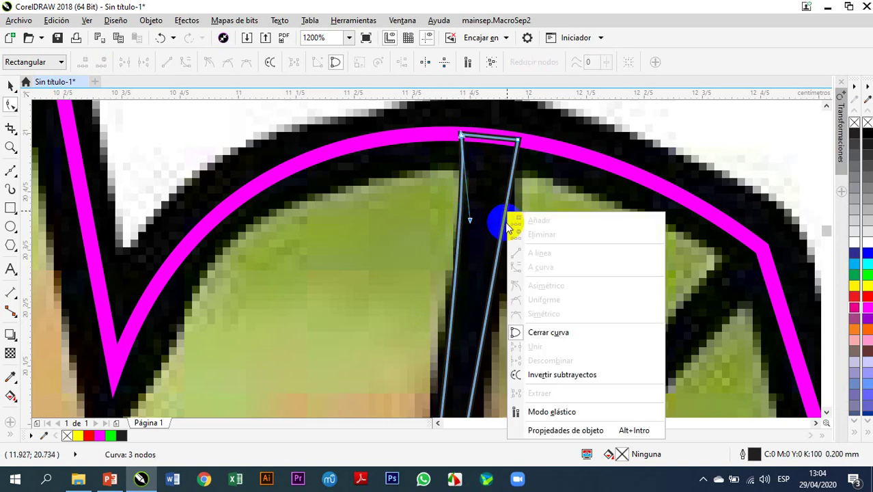
left_click(502, 231)
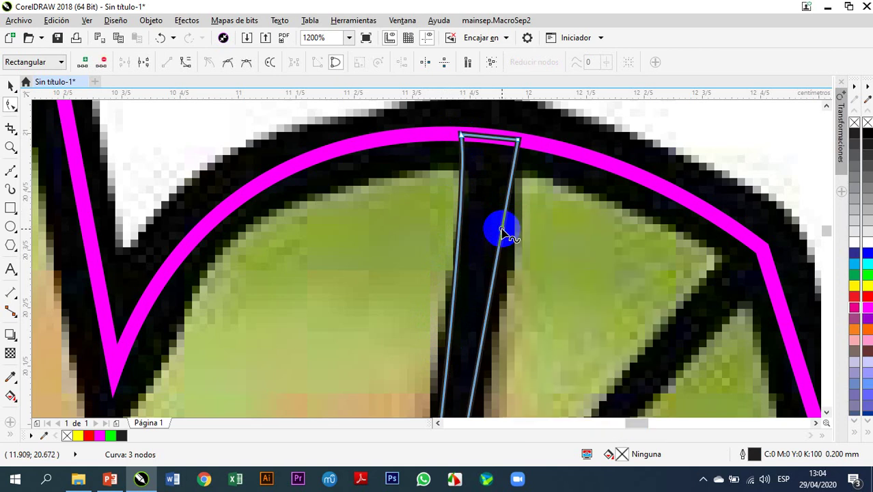
right_click(504, 232)
left_click(525, 283)
left_click_drag(498, 260, 511, 269)
scroll(471, 178, "down", 4)
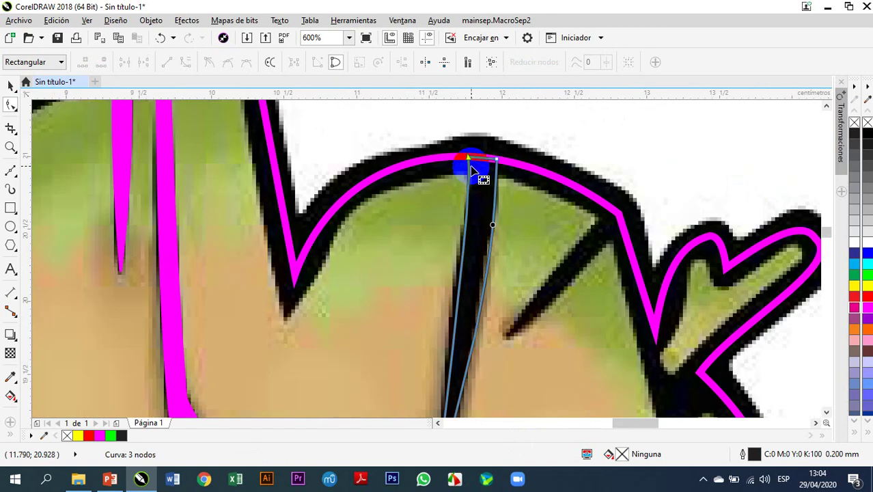
Step: Move the long crack shape's bottom tip node slightly up and to the right within the black stroke
scroll(477, 278, "up", 4)
scroll(475, 273, "down", 3)
scroll(445, 345, "up", 3)
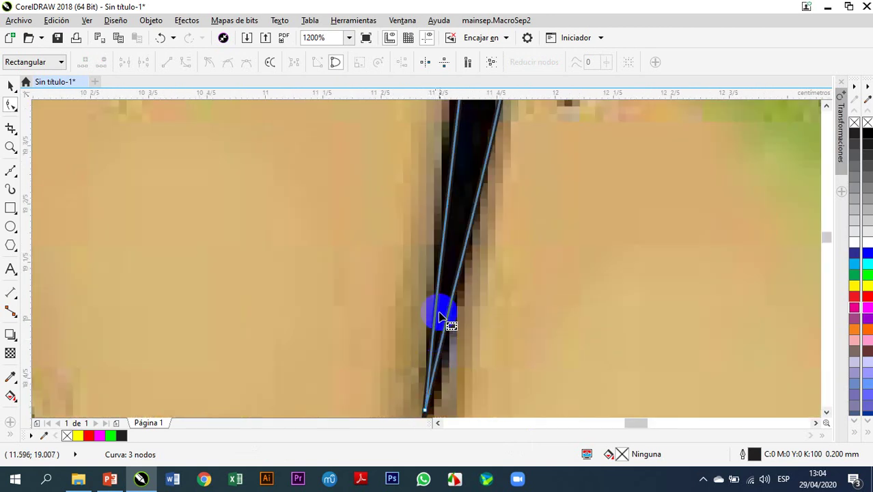
scroll(444, 338, "down", 3)
scroll(437, 324, "up", 3)
mouse_move(445, 349)
left_mouse_down()
mouse_move(452, 332)
mouse_move(449, 344)
left_mouse_up()
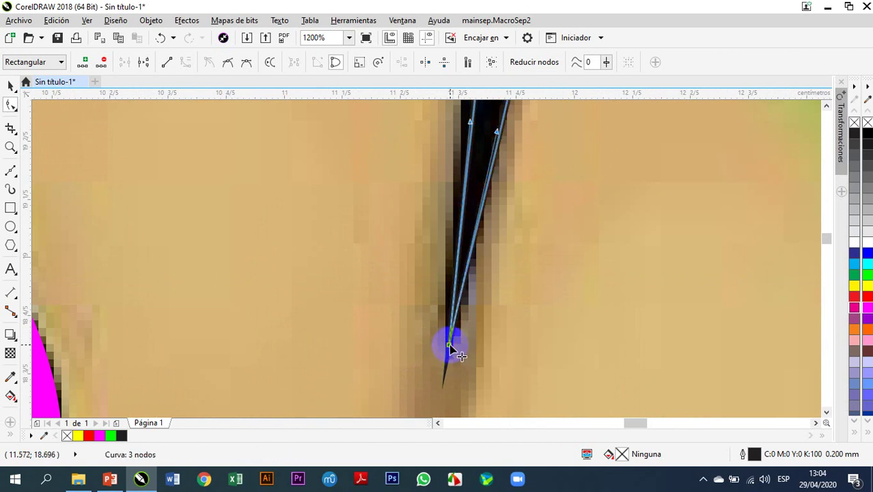
Step: Adjust both curve handles at the long crack's tip so its two edges follow the black stroke
scroll(449, 345, "down", 2)
left_click_drag(460, 234, 446, 285)
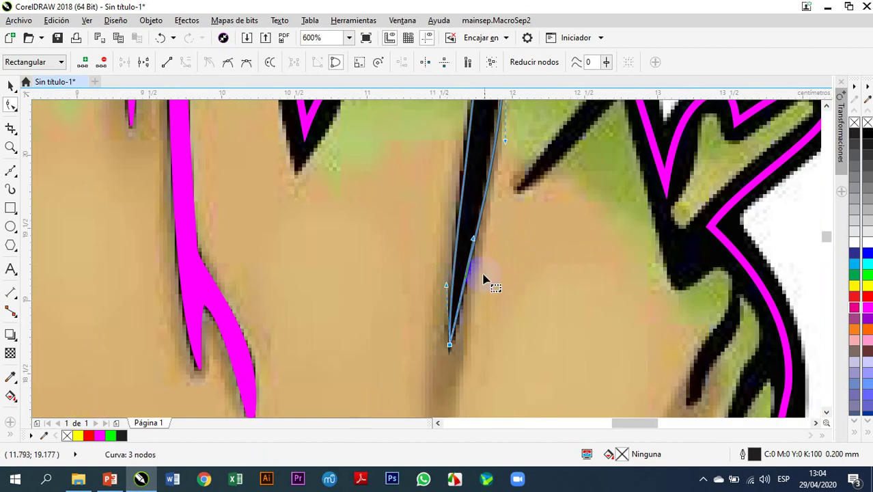
left_click_drag(473, 239, 468, 305)
scroll(468, 306, "down", 1)
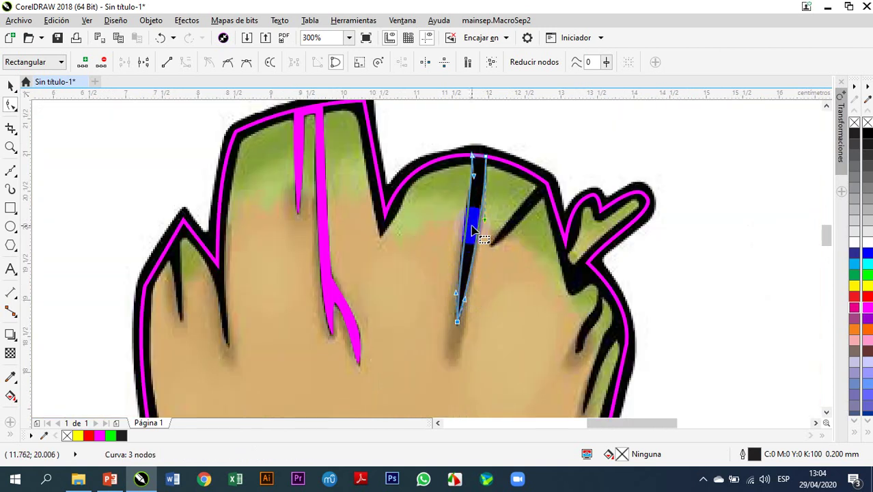
Step: Color the long crack shape's fill and outline magenta and deselect it
scroll(470, 235, "up", 1)
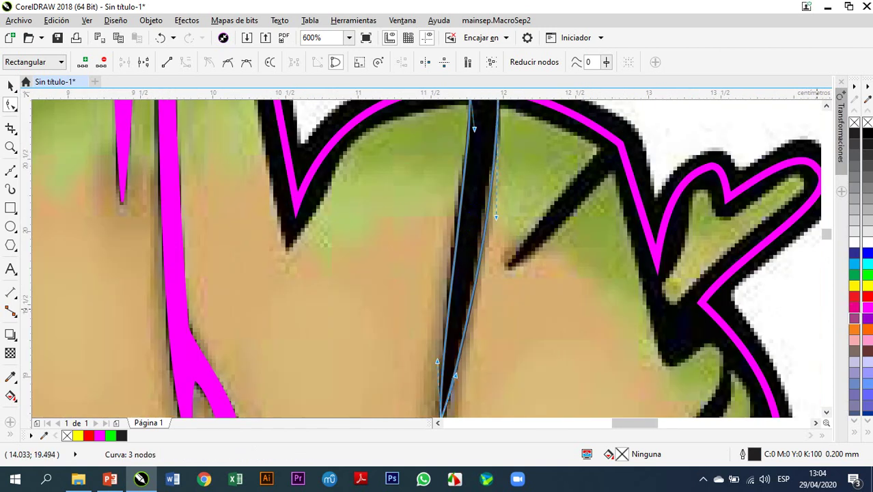
left_click(866, 296)
right_click(866, 296)
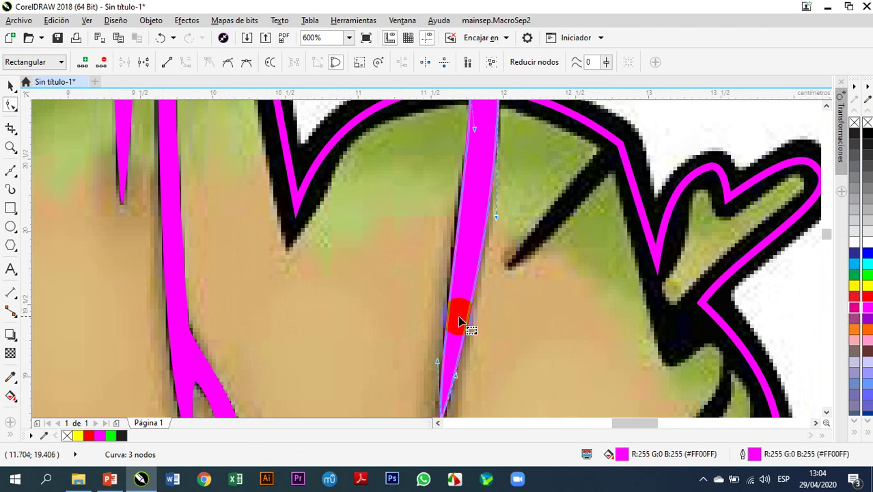
scroll(450, 307, "down", 2)
left_click(10, 85)
left_click(137, 167)
scroll(196, 150, "down", 1)
scroll(332, 232, "up", 1)
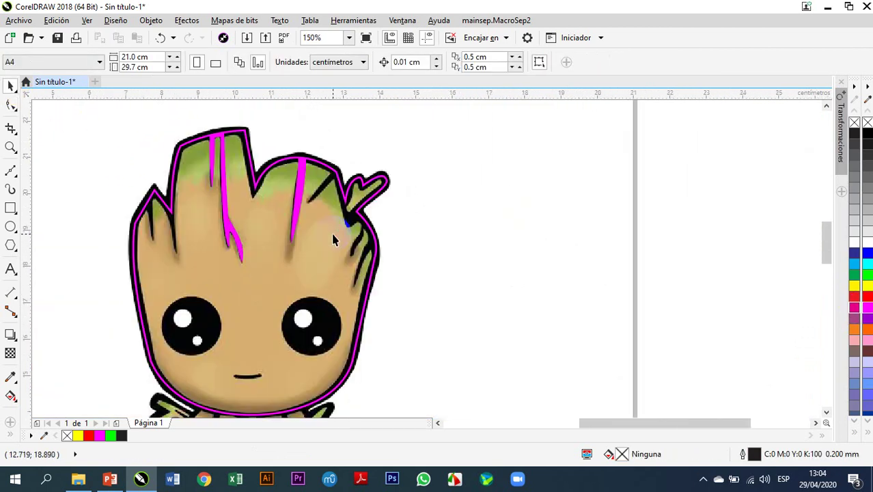
Step: Draw a closed three-node shape over the short diagonal crack at the right end of the rounded bump
scroll(335, 174, "up", 1)
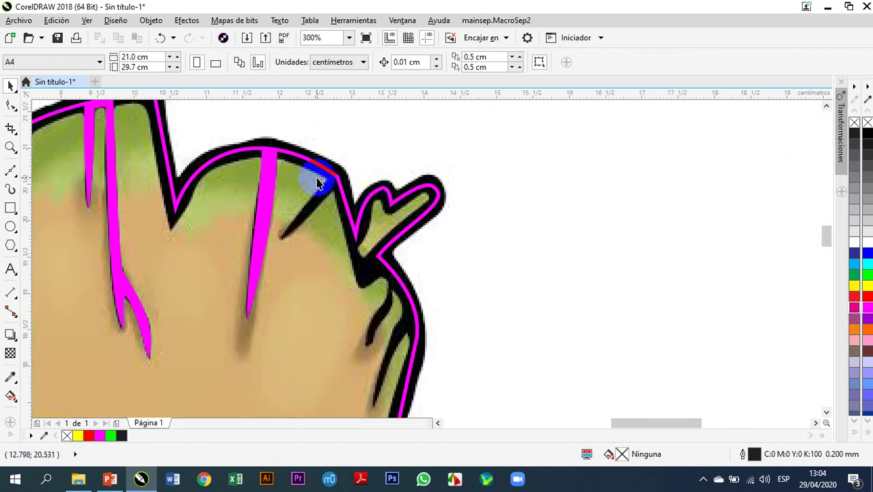
scroll(312, 179, "up", 1)
left_click_drag(252, 215, 214, 246)
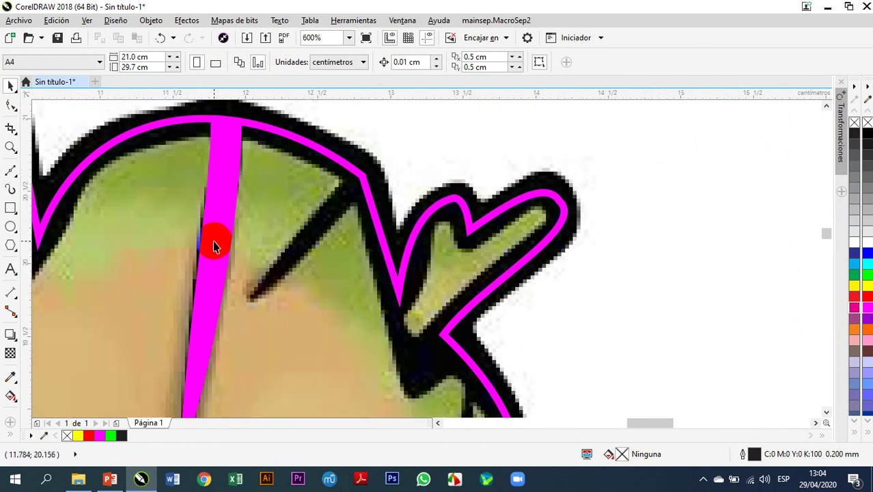
left_click(9, 170)
mouse_move(332, 180)
left_mouse_down()
mouse_move(347, 172)
mouse_move(369, 198)
left_mouse_up()
left_click(252, 298)
left_click_drag(339, 164, 349, 168)
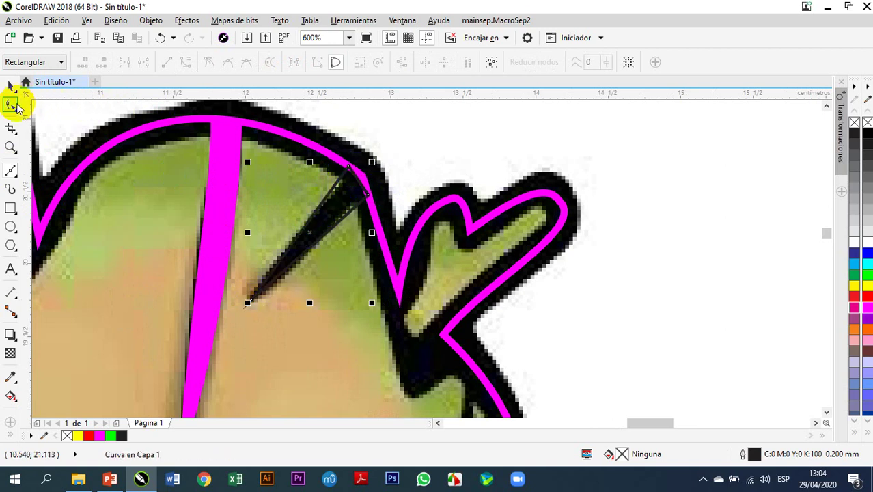
Step: Convert the diagonal crack shape's lower edge to a curve and shape it with both handles along the black stroke
left_click(12, 104)
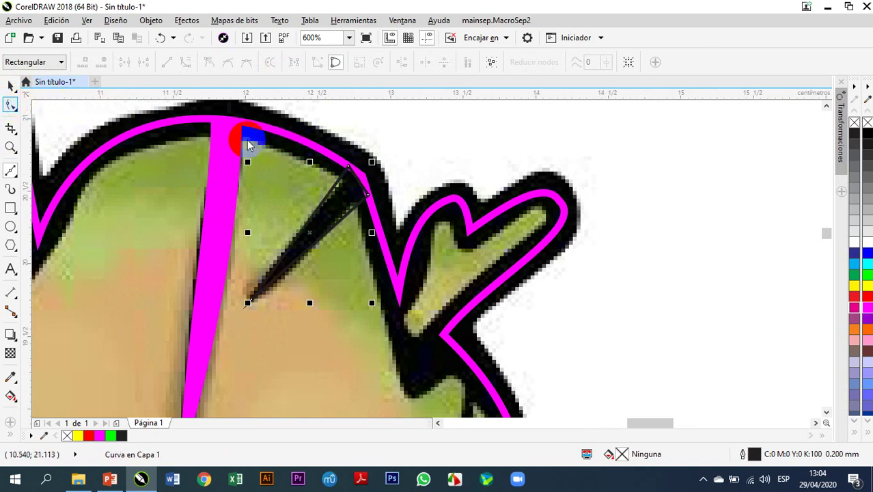
left_click(328, 227)
scroll(313, 240, "up", 1)
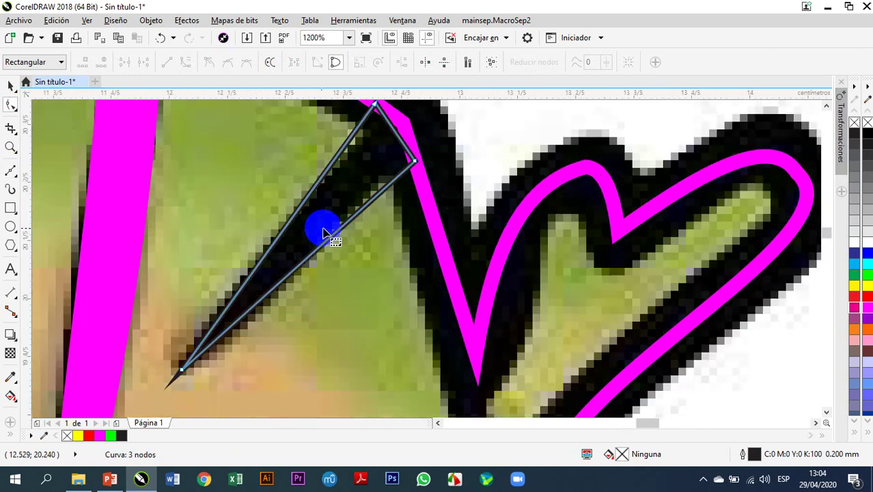
right_click(341, 226)
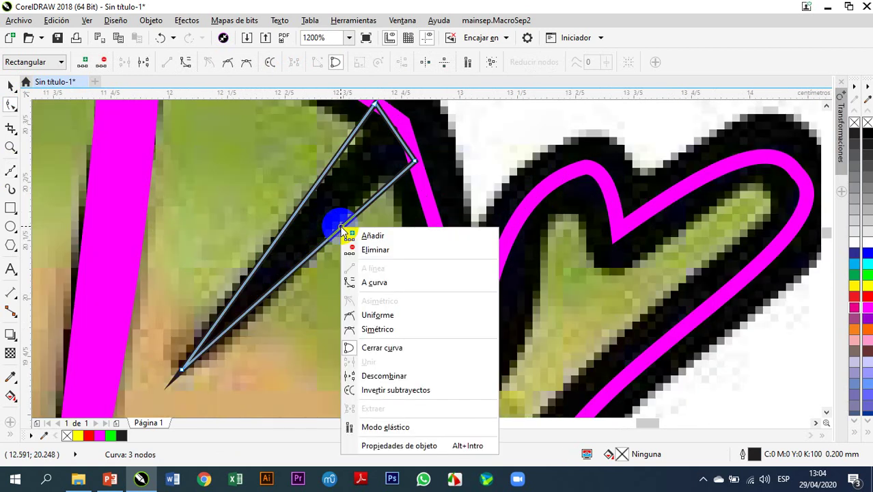
left_click(374, 282)
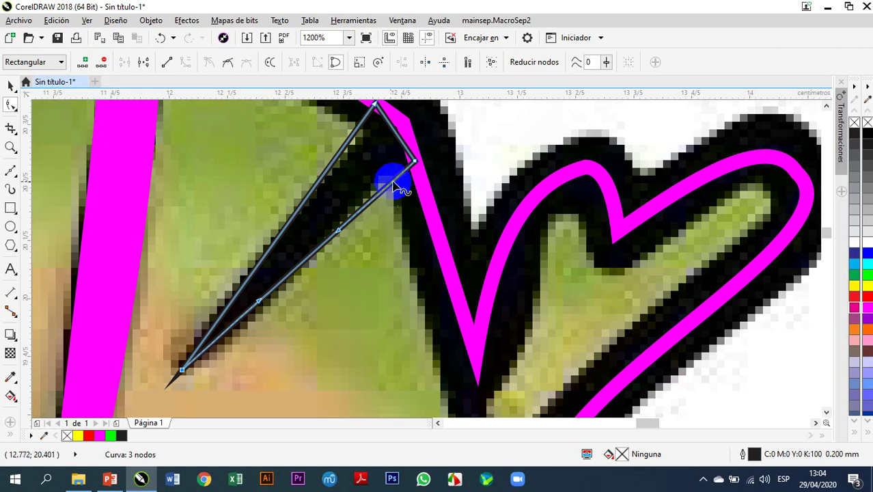
left_click(414, 162)
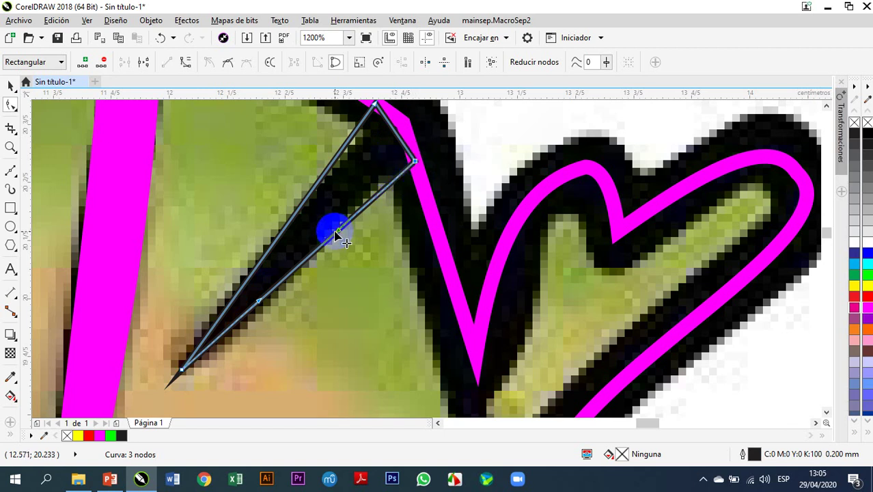
left_click_drag(337, 233, 377, 179)
left_click_drag(260, 296, 253, 331)
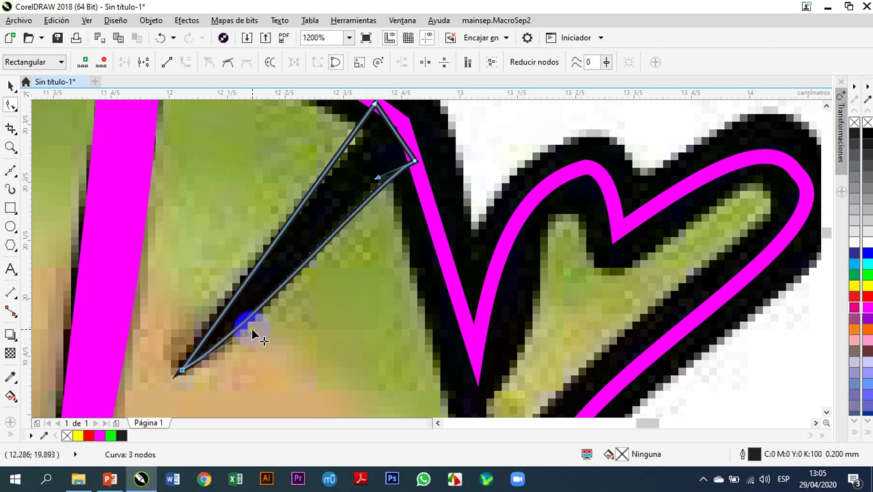
Step: Convert the diagonal crack shape's short top edge to a curve and bend it outward over the head outline's corner
left_click(386, 130)
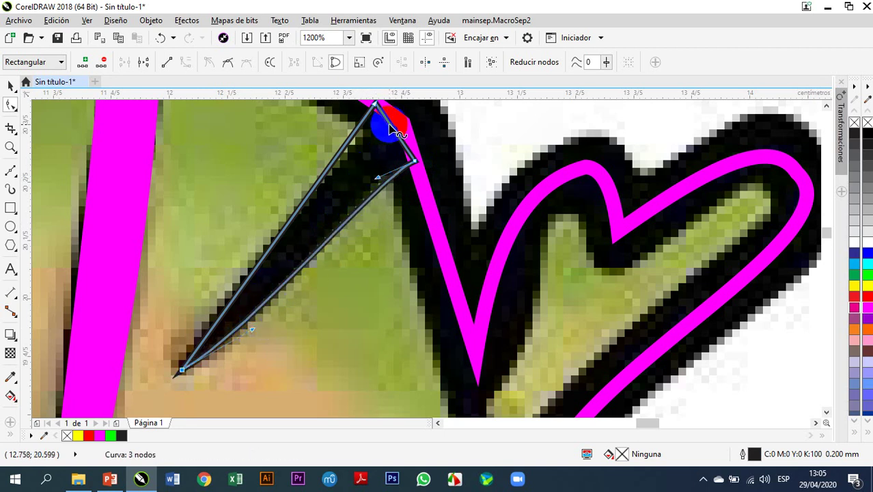
right_click(391, 128)
left_click(414, 176)
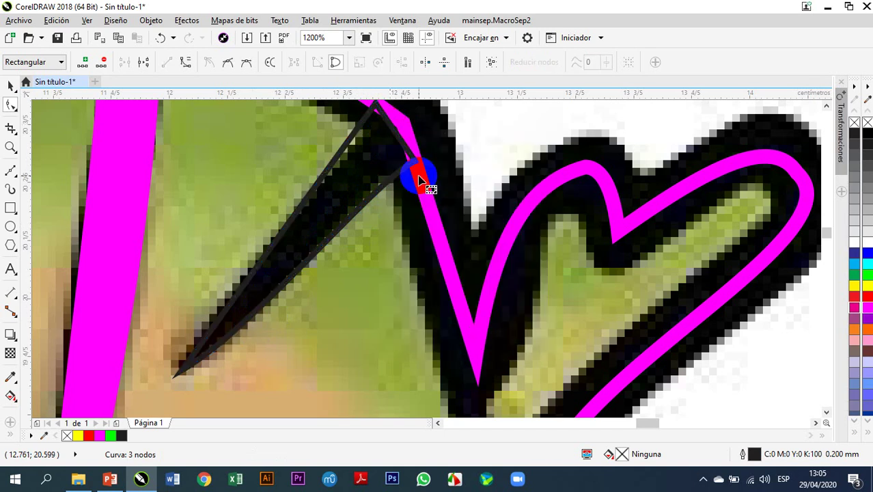
left_click_drag(403, 140, 410, 140)
Step: Convert the diagonal crack shape's long upper edge to a curve and shape it with both handles along the black stroke
scroll(404, 135, "down", 2)
scroll(368, 170, "up", 1)
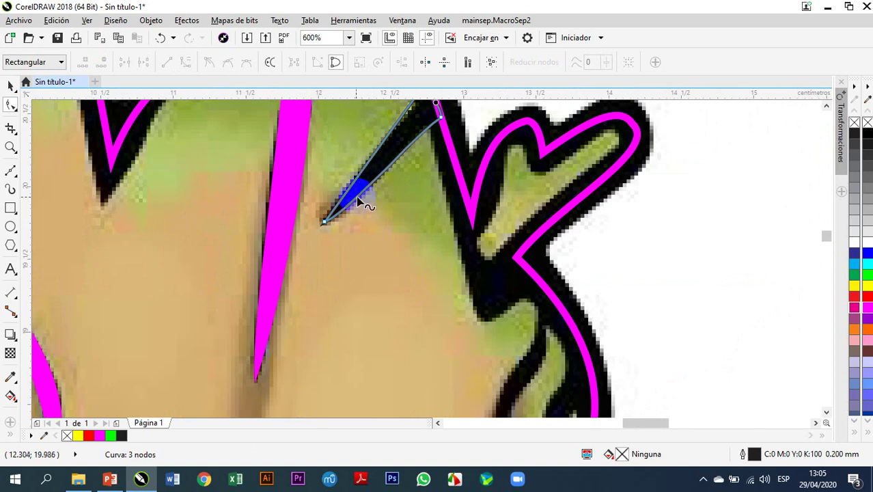
scroll(350, 201, "down", 1)
scroll(355, 188, "up", 2)
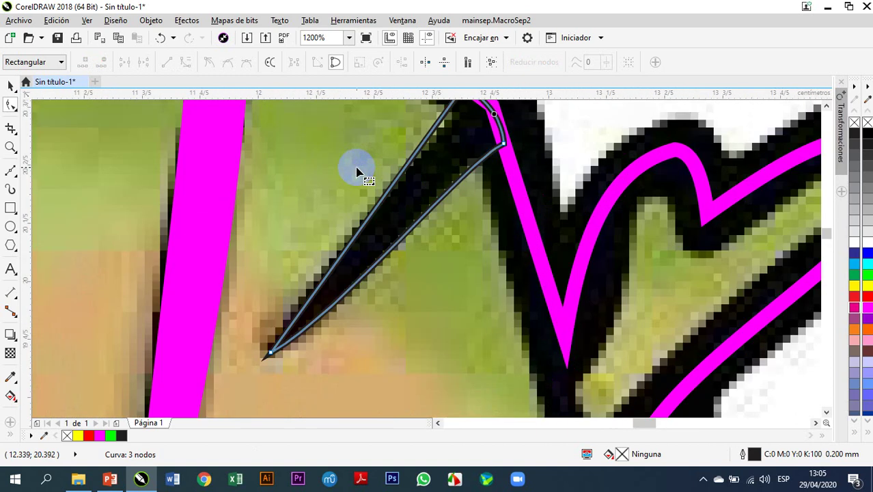
right_click(386, 202)
left_click(424, 250)
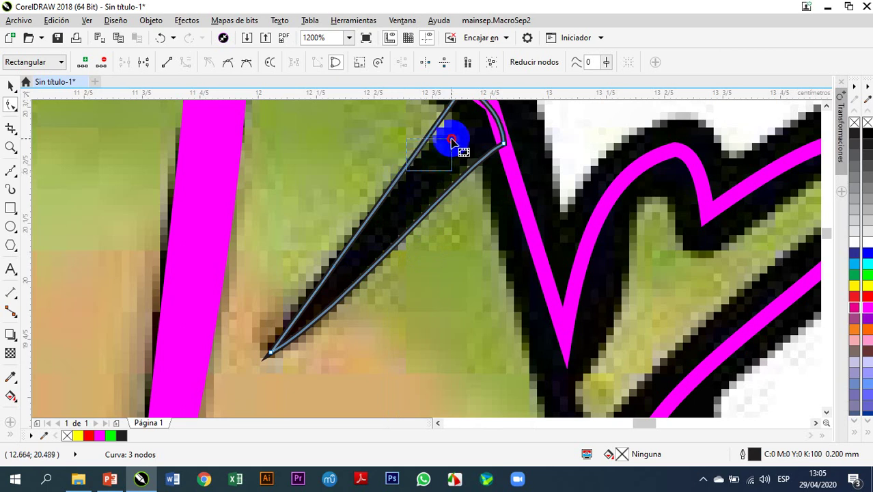
scroll(437, 164, "down", 1)
scroll(443, 111, "up", 3)
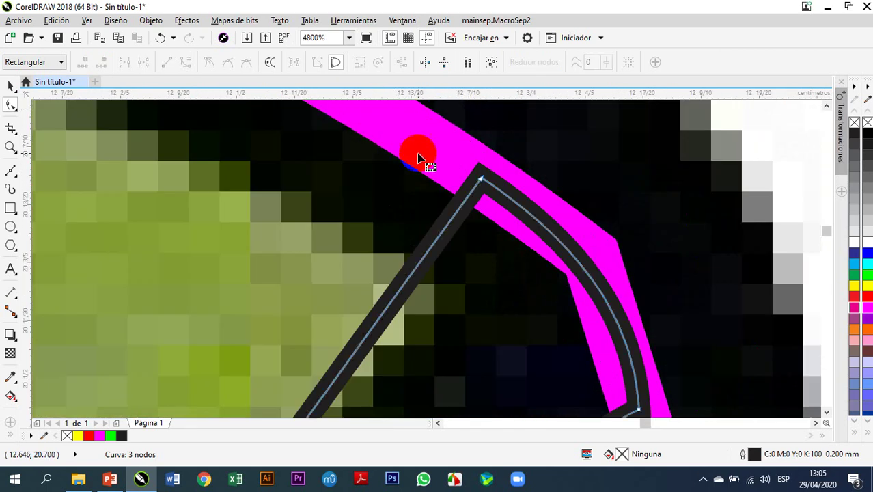
left_click(482, 179)
scroll(461, 121, "down", 2)
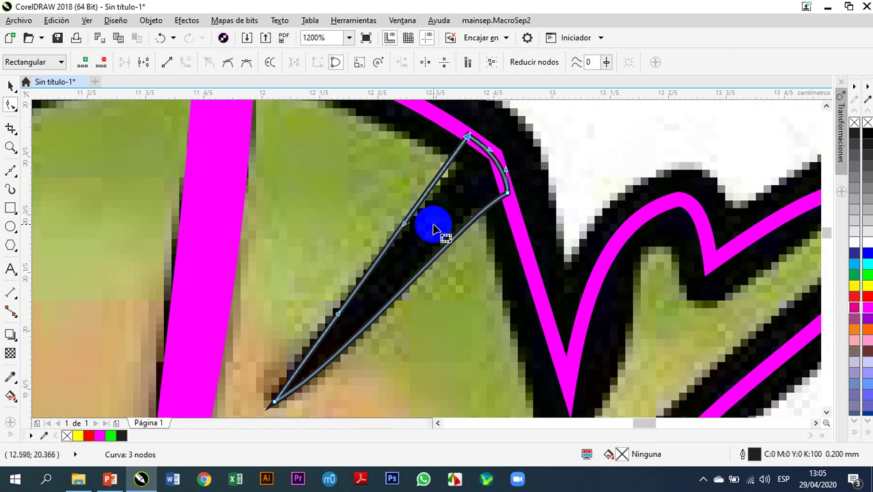
left_click_drag(405, 226, 456, 192)
left_click(336, 316)
left_click_drag(340, 317, 318, 331)
scroll(375, 203, "down", 1)
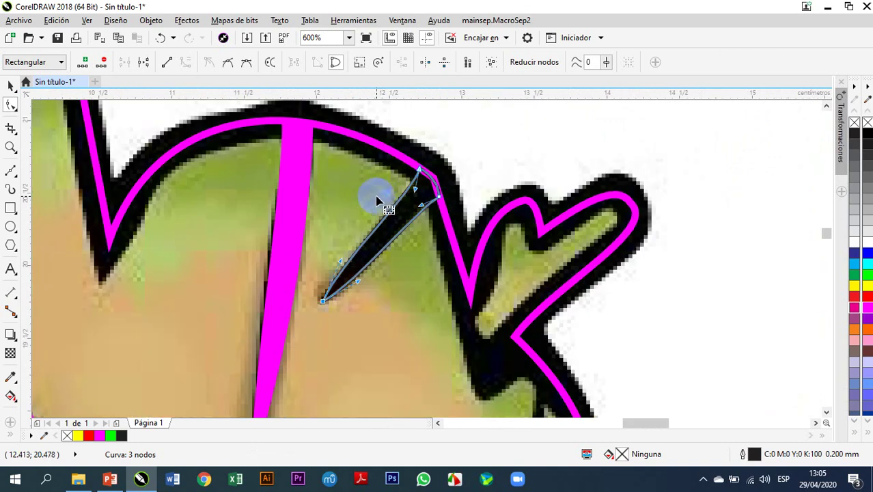
Step: Color the diagonal crack shape's fill and outline magenta and deselect it
scroll(376, 202, "down", 1)
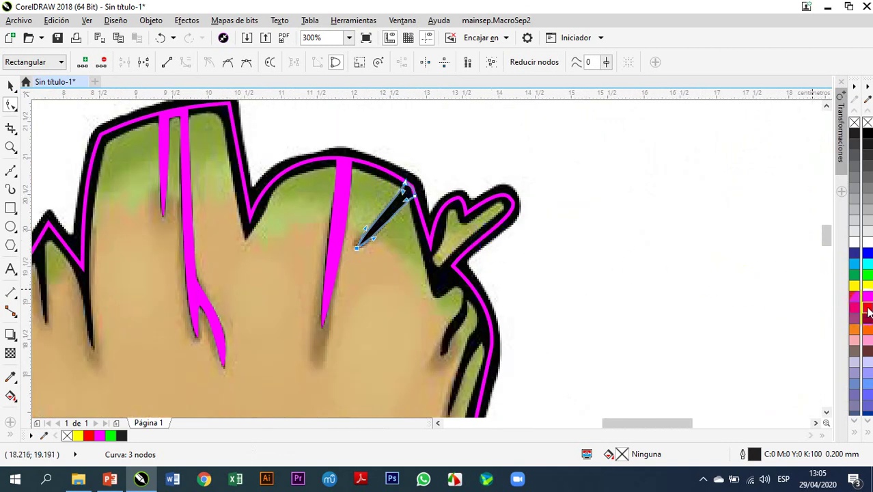
left_click(866, 309)
right_click(866, 308)
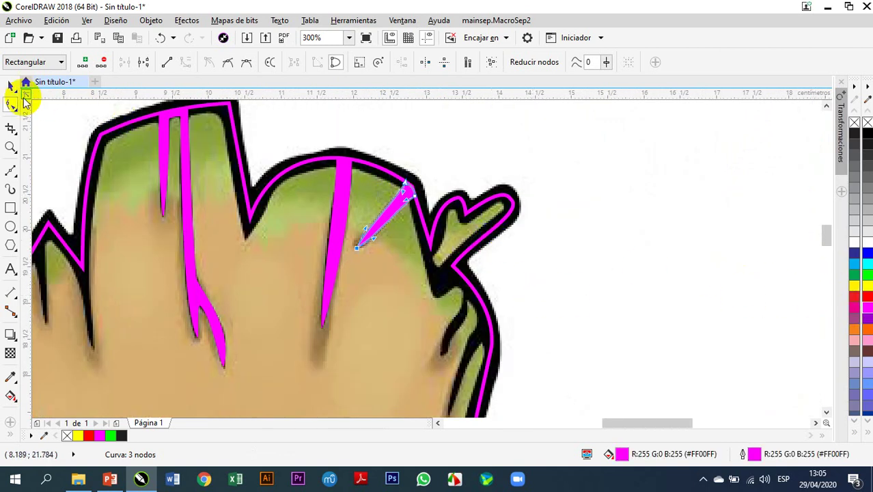
left_click(11, 85)
left_click(557, 274)
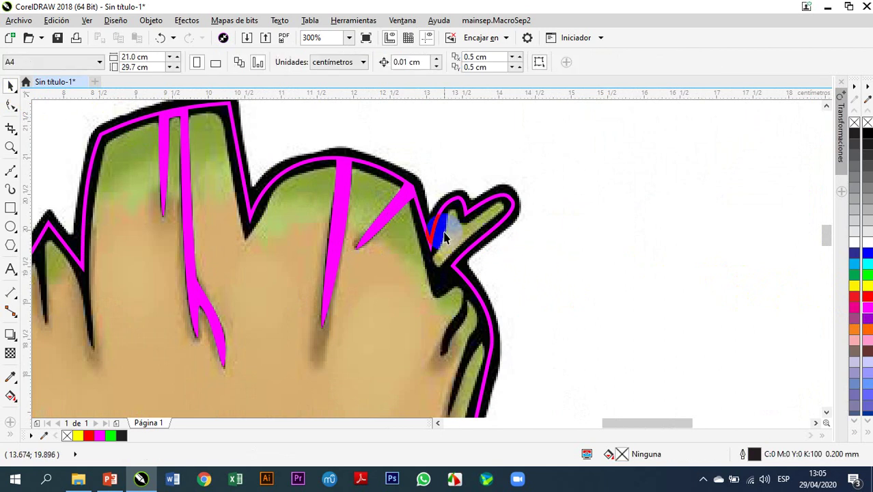
Step: Set the line width of the magenta head outline to 2.0 mm
scroll(312, 153, "down", 1)
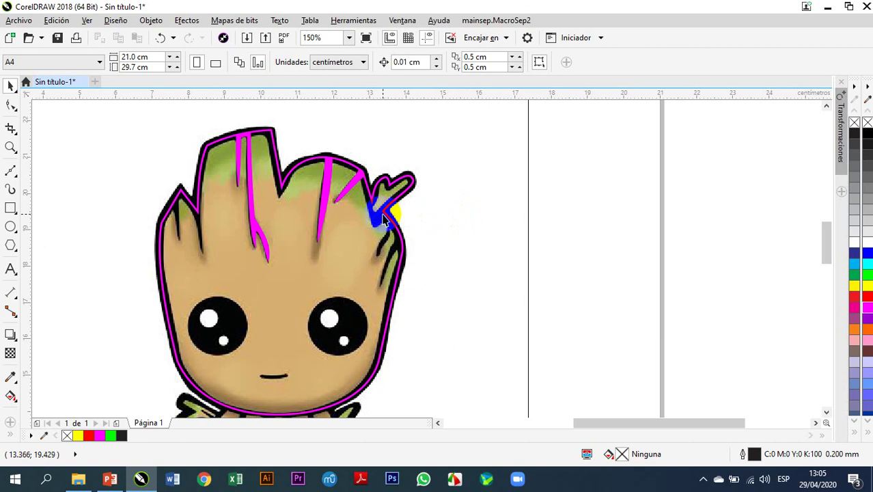
scroll(382, 217, "down", 1)
scroll(383, 205, "up", 2)
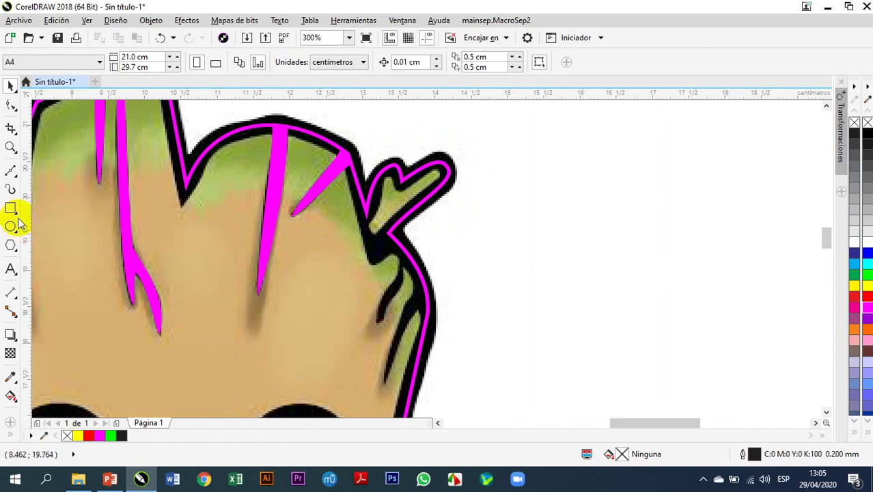
left_click(11, 170)
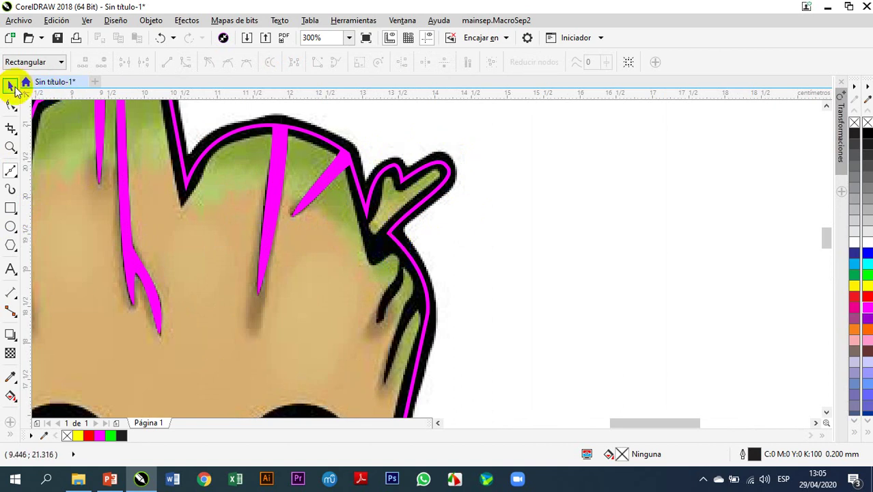
left_click(11, 86)
left_click(423, 280)
left_click(416, 63)
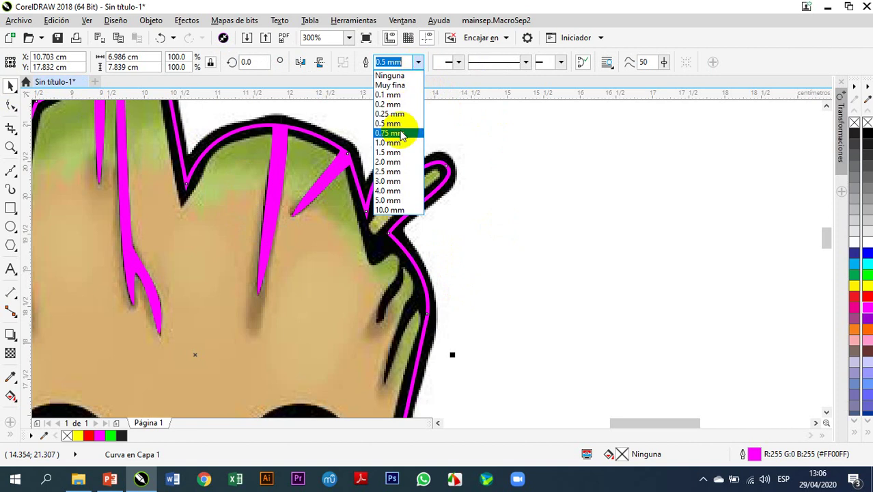
left_click(388, 162)
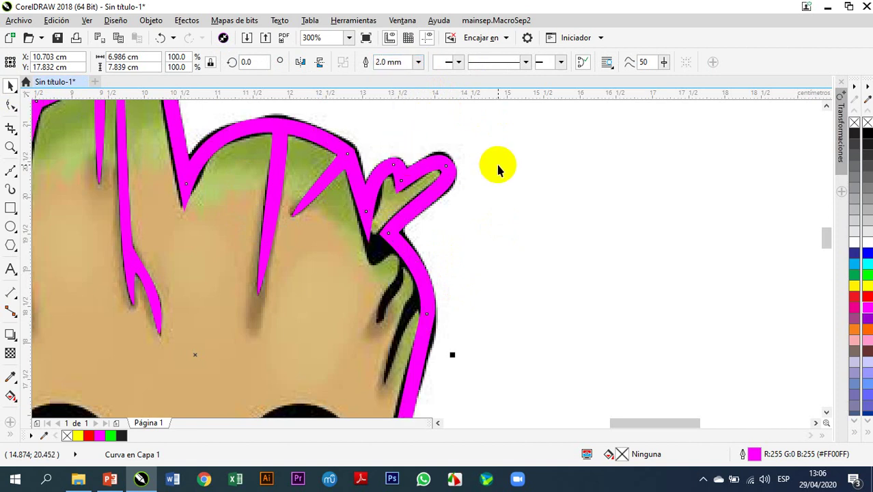
Step: Examine how the thickened outline covers the black contour around the head and the small branch, and deselect it
scroll(498, 170, "down", 2)
scroll(500, 168, "down", 1)
scroll(503, 168, "up", 1)
scroll(503, 168, "up", 1)
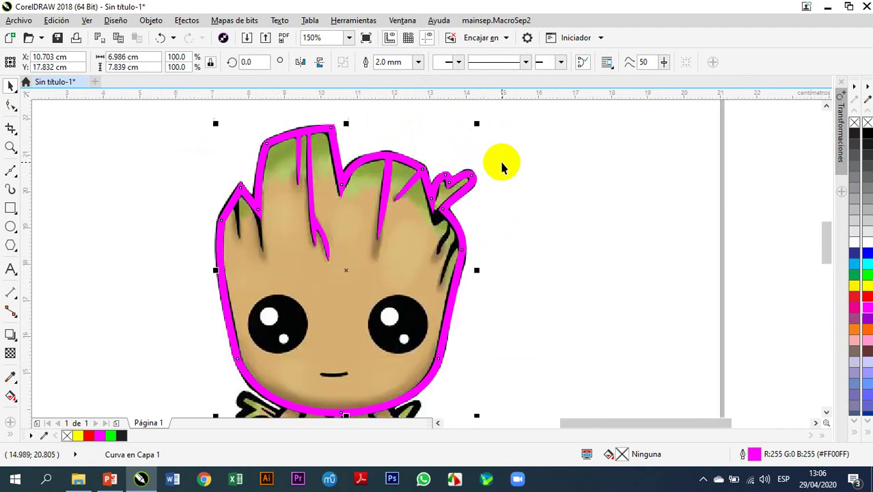
scroll(459, 167, "up", 1)
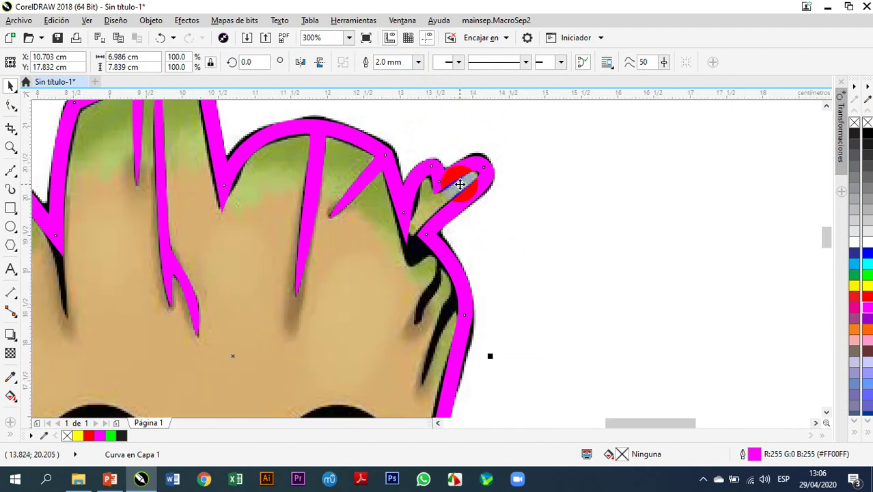
left_click(11, 104)
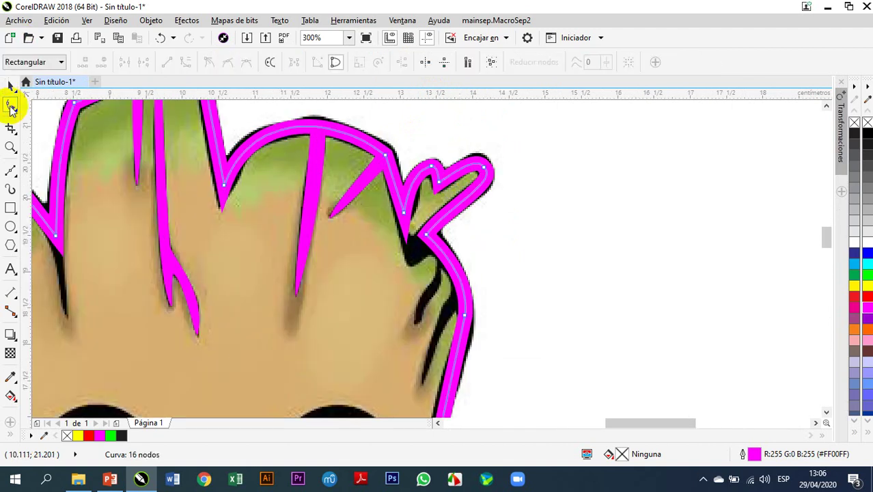
left_click(10, 86)
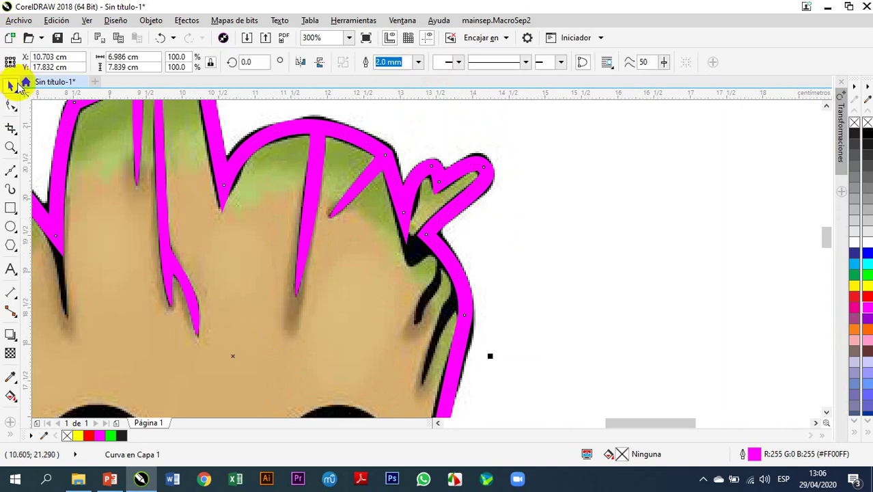
left_click(458, 294)
left_click(427, 201)
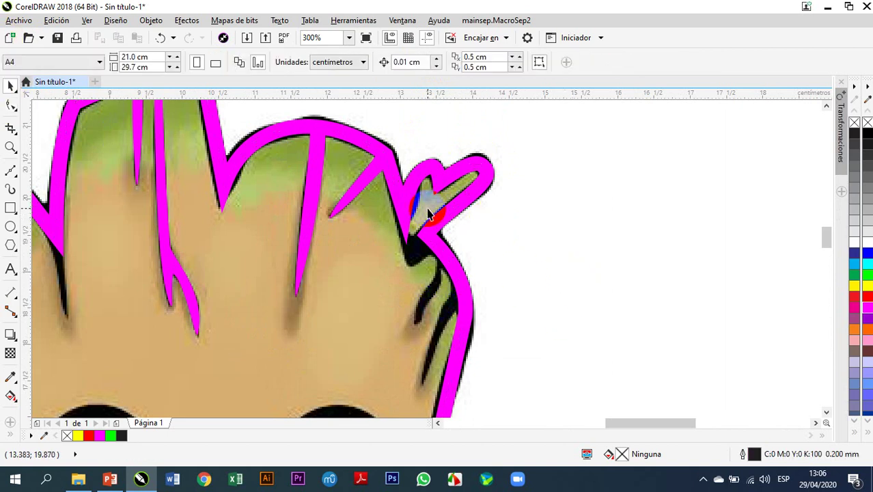
Step: Draw a closed ten-node shape with straight edges over the two black cracks and dark corner below the small branch
scroll(429, 215, "down", 2)
scroll(431, 251, "up", 2)
left_click(12, 173)
scroll(435, 235, "up", 1)
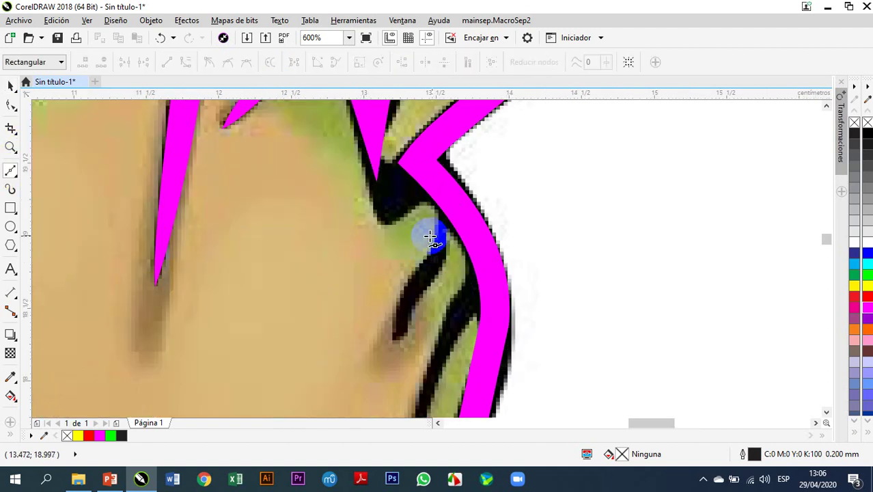
left_click(380, 161)
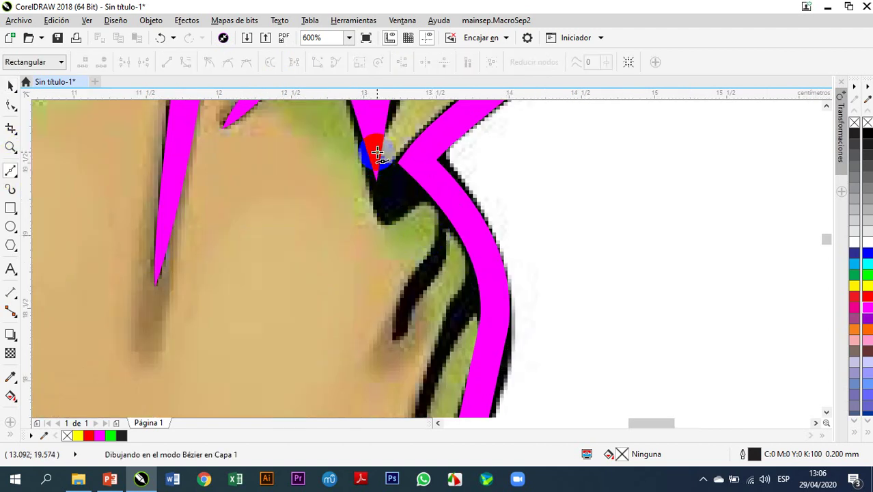
left_click(381, 226)
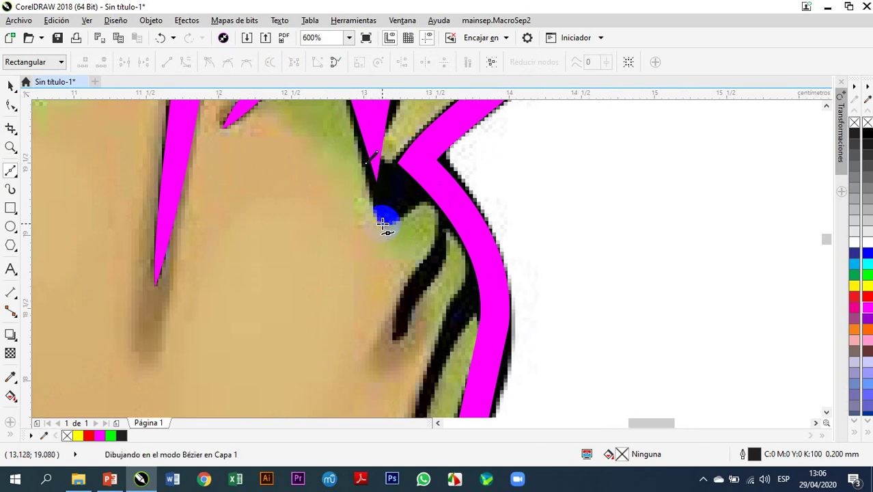
left_click(434, 209)
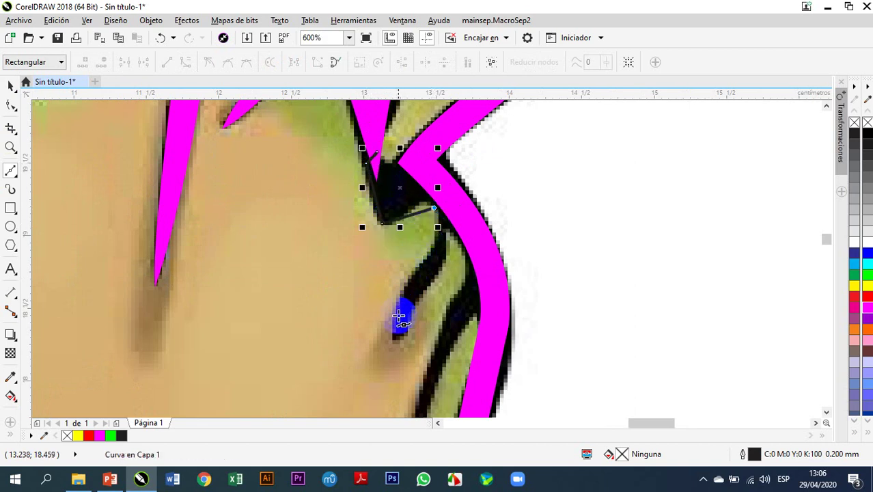
left_click(394, 336)
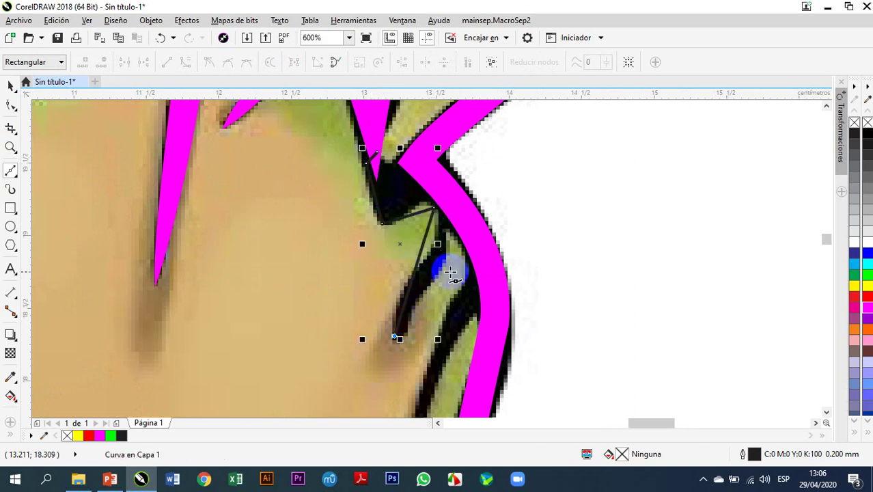
mouse_move(447, 232)
left_mouse_down()
mouse_move(461, 288)
mouse_move(467, 240)
mouse_move(473, 263)
mouse_move(452, 245)
left_mouse_up()
scroll(473, 263, "down", 3)
scroll(461, 297, "up", 3)
scroll(453, 245, "down", 2)
left_click_drag(486, 172, 487, 152)
scroll(488, 154, "down", 3)
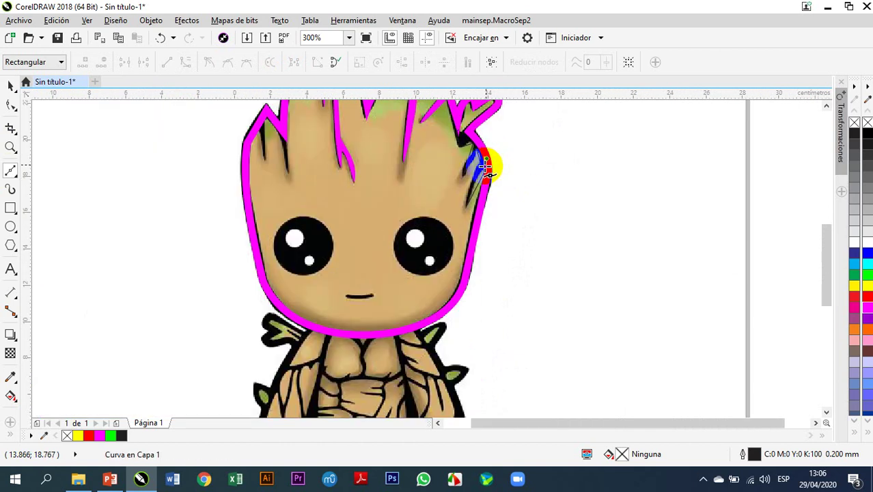
scroll(478, 146, "up", 3)
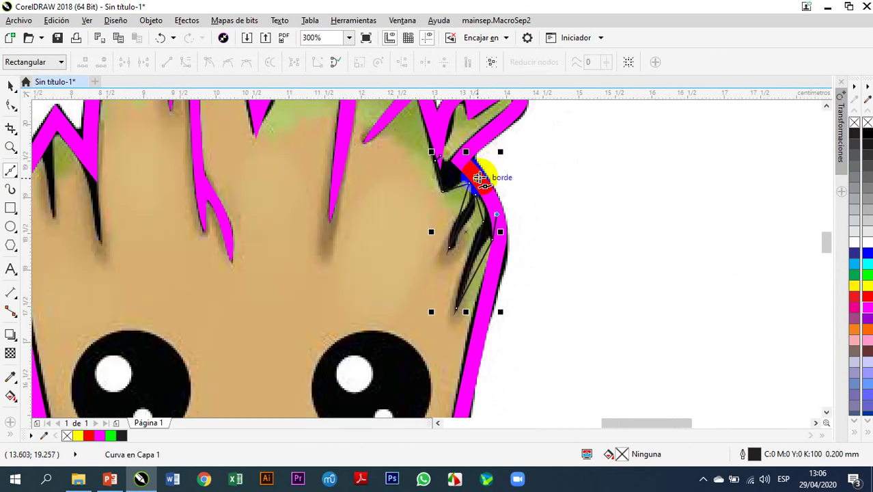
mouse_move(480, 174)
left_mouse_down()
mouse_move(464, 155)
mouse_move(440, 157)
left_mouse_up()
Step: Convert the double crack shape's long outer edge to a curve and bend it outward inside the magenta head outline
left_click(11, 105)
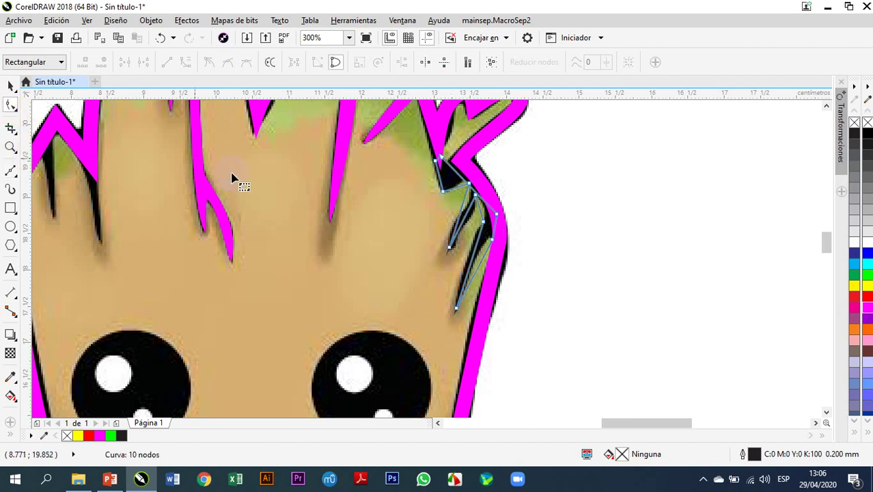
scroll(452, 180, "up", 3)
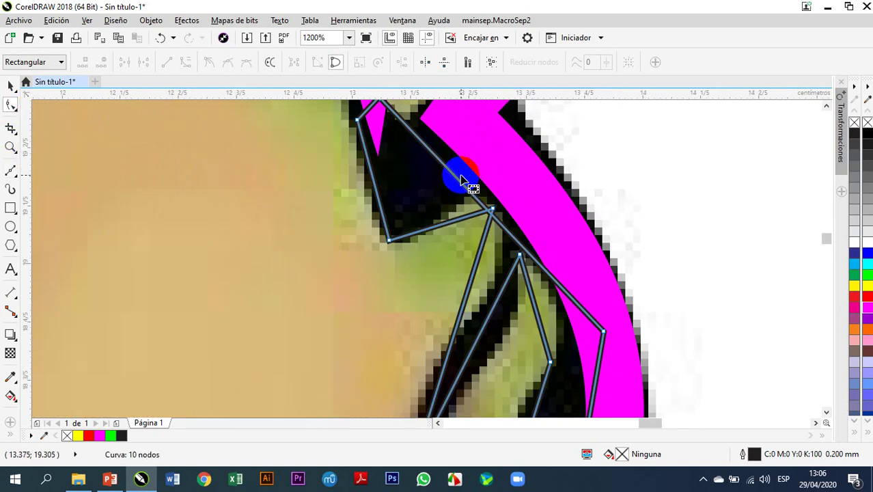
right_click(503, 229)
left_click(546, 285)
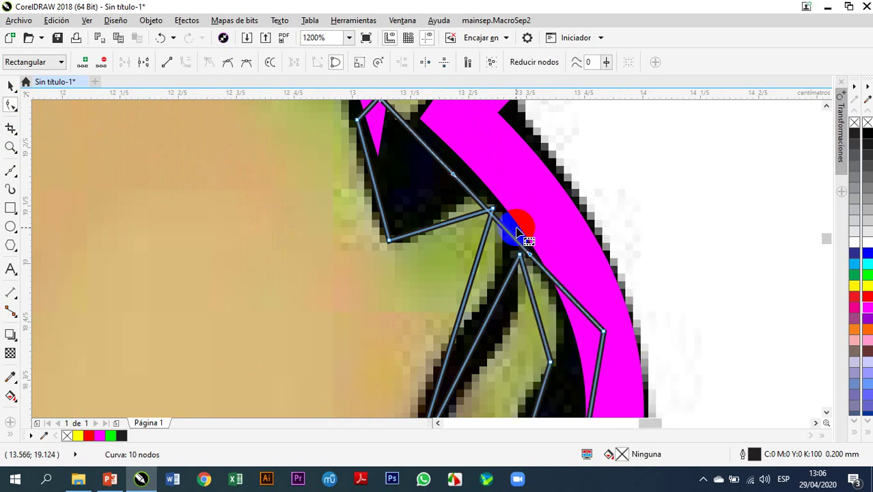
left_click_drag(511, 238, 516, 179)
left_click_drag(514, 181, 514, 179)
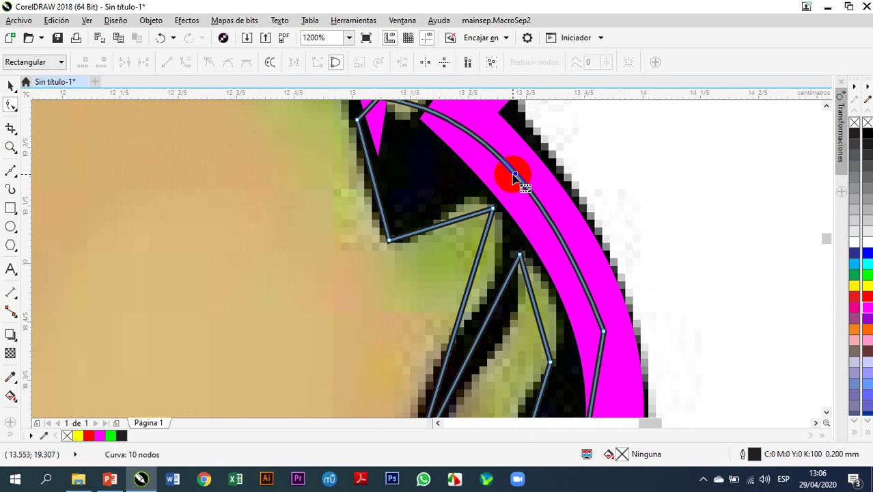
Step: Convert the shape's edge above the small green bump to a curve and shape it with both handles along the black contour
scroll(512, 173, "down", 1)
scroll(485, 188, "up", 1)
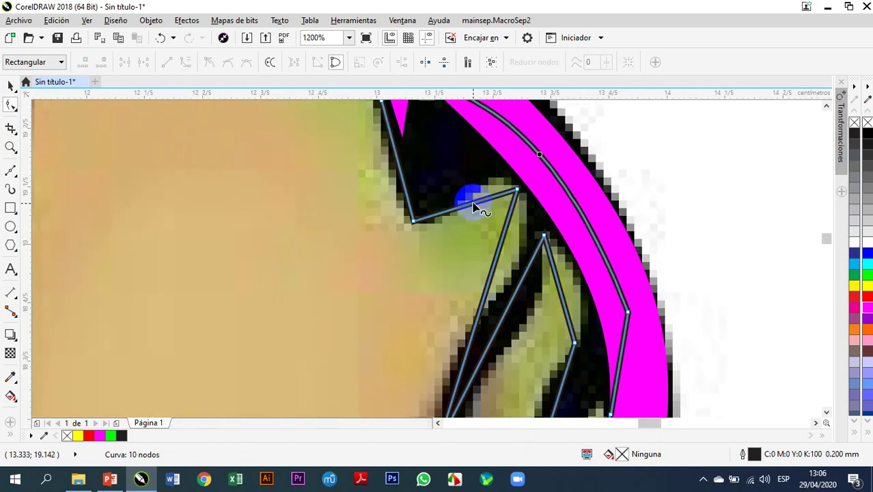
right_click(475, 205)
left_click(503, 257)
left_click(517, 190)
left_click_drag(523, 189, 501, 157)
left_click(456, 215)
left_click_drag(449, 216, 441, 235)
left_click(501, 162)
mouse_move(500, 162)
left_mouse_down()
mouse_move(497, 141)
mouse_move(495, 177)
left_mouse_up()
Step: Move the shape's top corner node onto the adjacent left corner node beside the magenta outline's notch
scroll(495, 178, "down", 1)
left_click(453, 152)
scroll(453, 152, "down", 1)
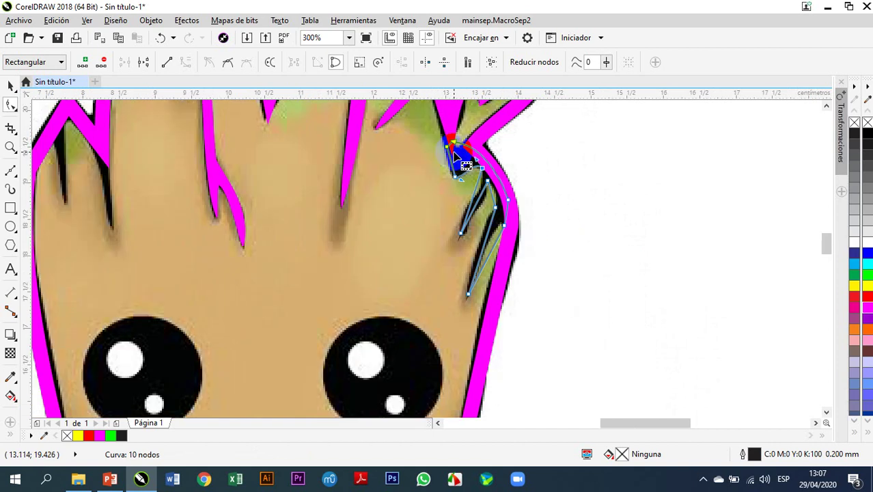
scroll(453, 151, "up", 2)
left_click_drag(433, 159, 428, 129)
Step: Convert the shape's short left edge to a curve and shape it with both handles along the dark corner's side
right_click(459, 244)
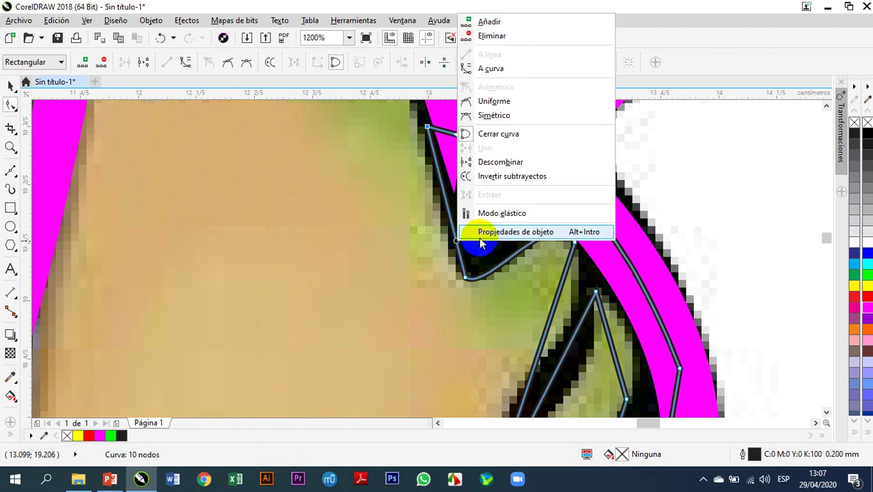
left_click(510, 71)
left_click_drag(452, 228, 451, 270)
left_click(450, 186)
mouse_move(440, 176)
left_mouse_down()
mouse_move(441, 160)
mouse_move(440, 171)
left_mouse_up()
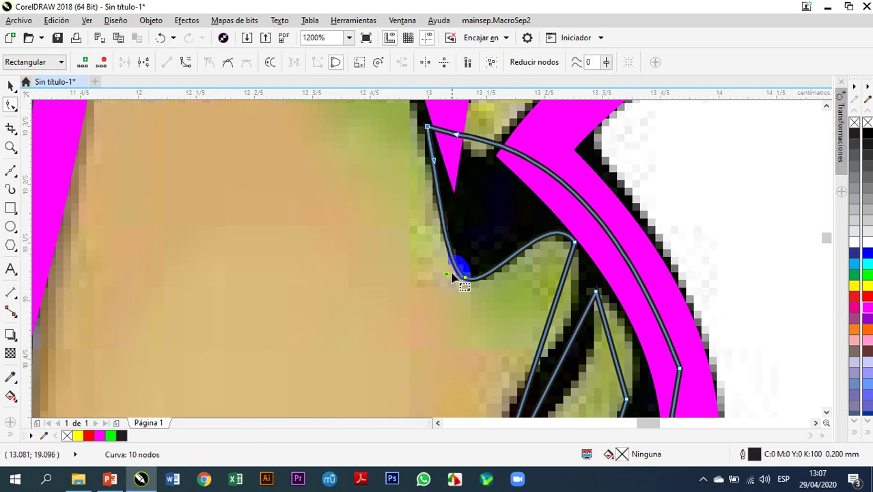
scroll(453, 278, "down", 2)
scroll(489, 198, "down", 1)
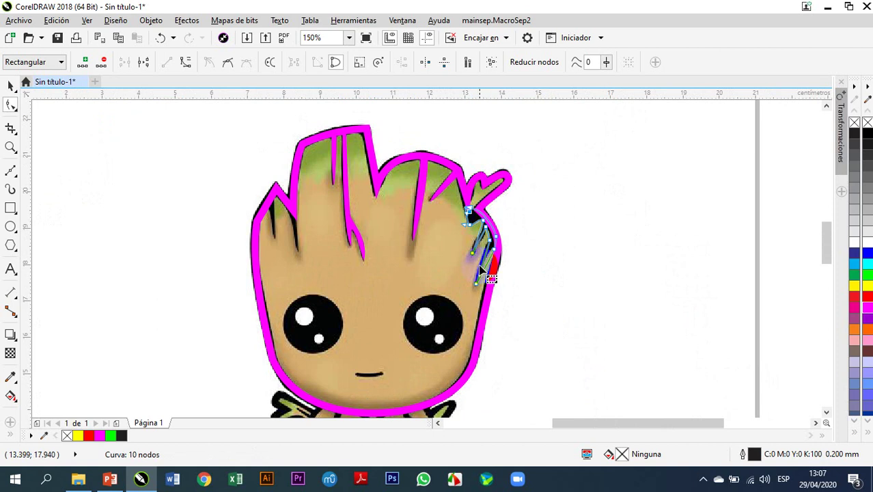
Step: Move the tip node of the shape's short inner crack onto the end of the black crack
scroll(481, 272, "up", 2)
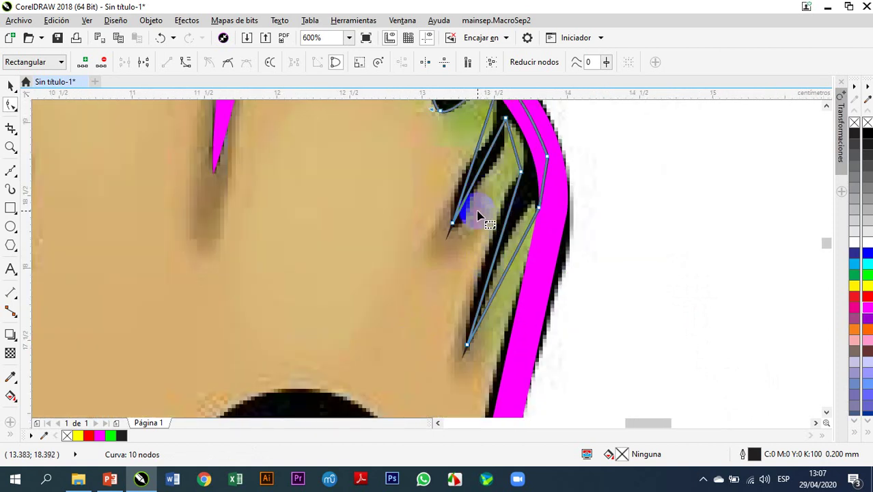
scroll(477, 216, "down", 1)
scroll(468, 217, "up", 2)
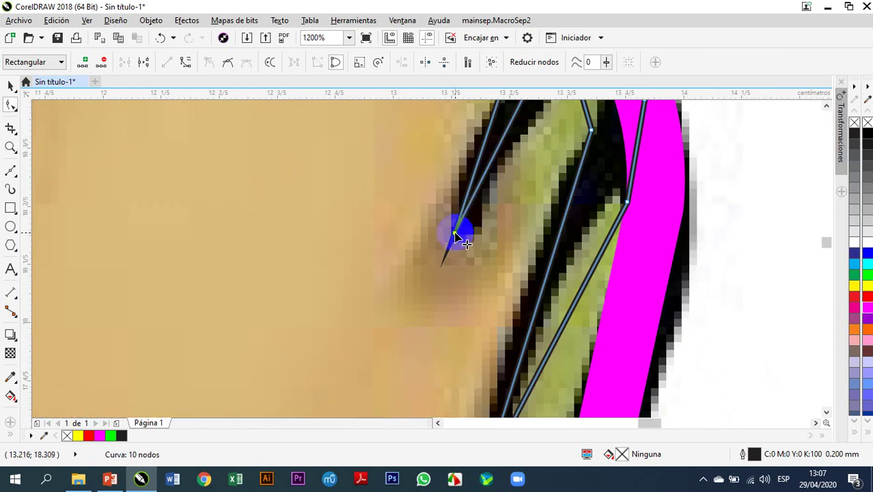
left_click_drag(460, 234, 461, 236)
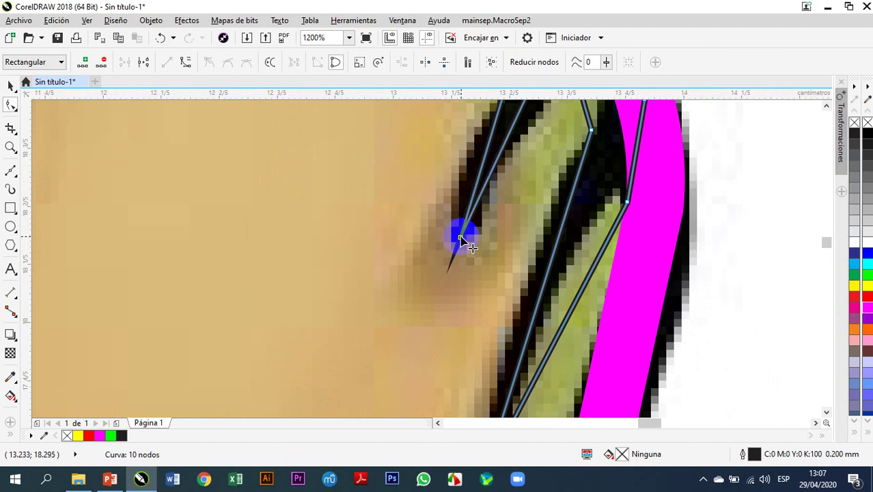
Step: Convert the short crack's outer left edge to a curve and shape it with both handles along the black contour
scroll(461, 237, "down", 1)
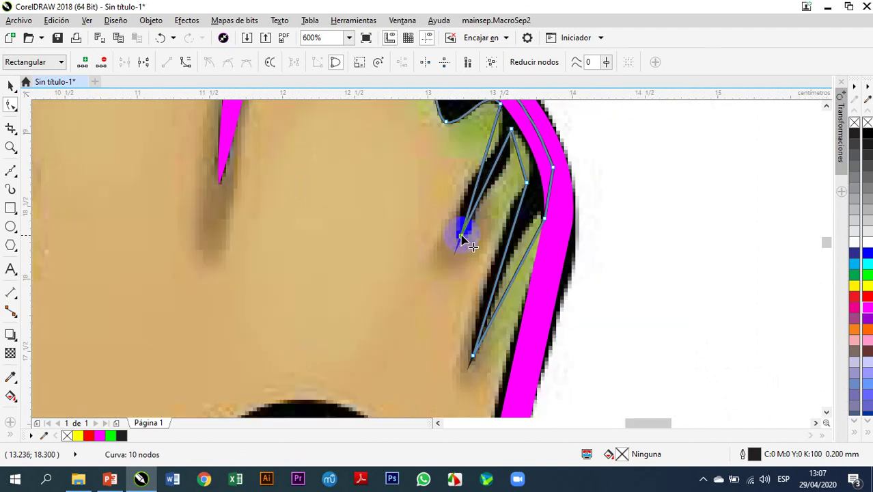
right_click(487, 152)
left_click(519, 206)
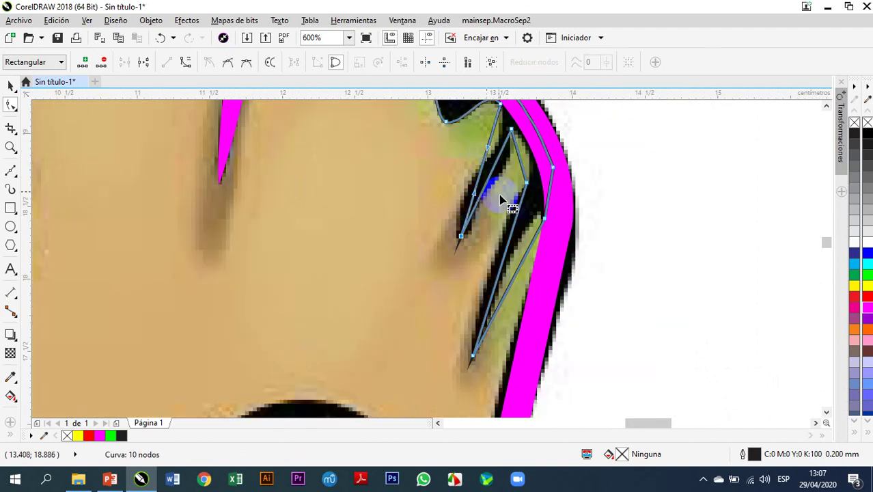
left_click_drag(488, 150, 508, 162)
left_click_drag(475, 194, 448, 199)
left_click(517, 164)
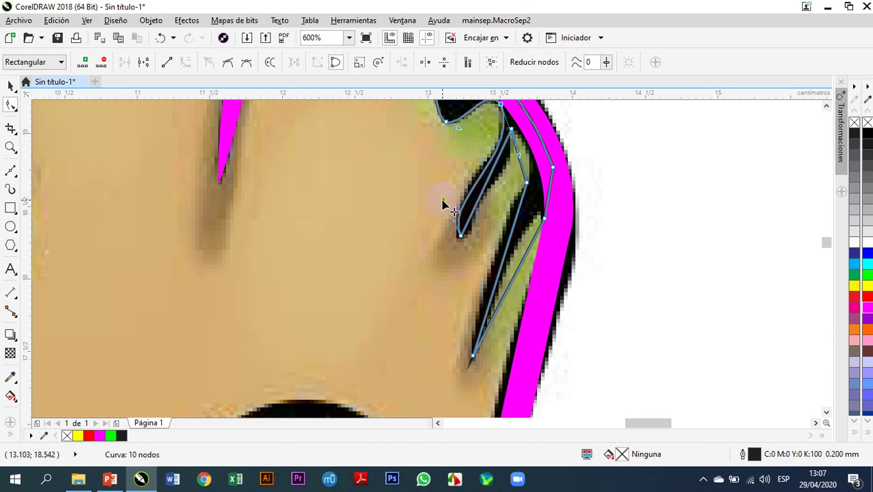
left_click_drag(444, 199, 444, 185)
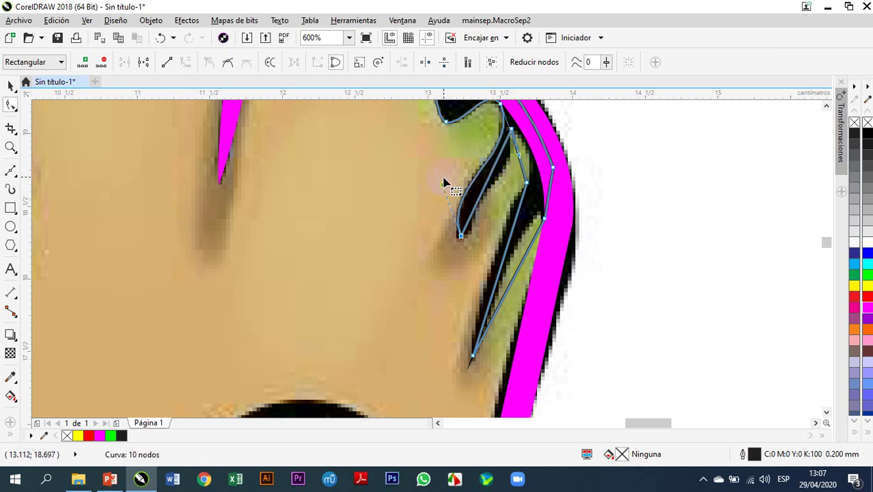
Step: Convert the short crack's inner right edge to a curve and move its upper node and upper handle closer to the magenta outline
scroll(443, 174, "down", 2)
scroll(470, 171, "up", 2)
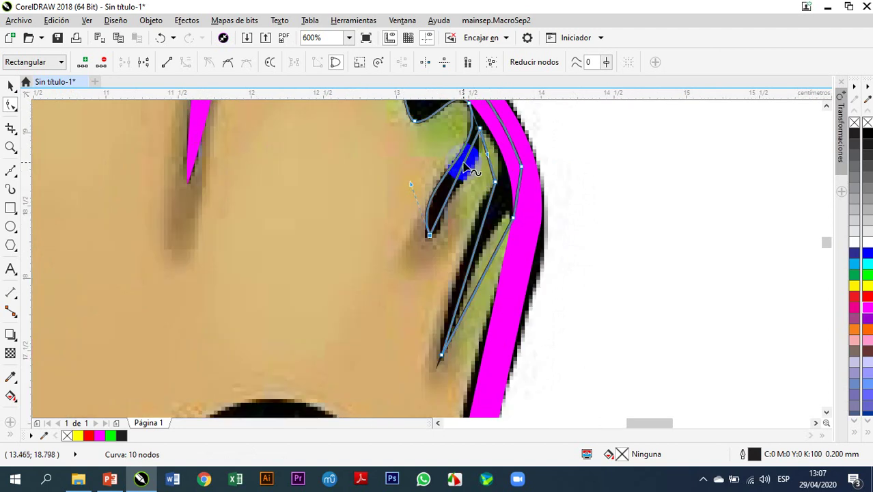
right_click(466, 166)
left_click(497, 218)
scroll(471, 169, "up", 4)
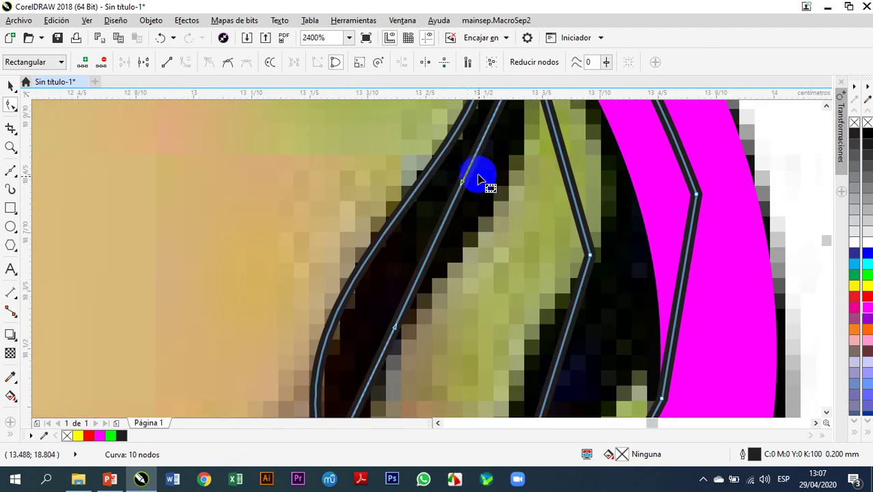
scroll(472, 170, "down", 2)
scroll(510, 164, "up", 2)
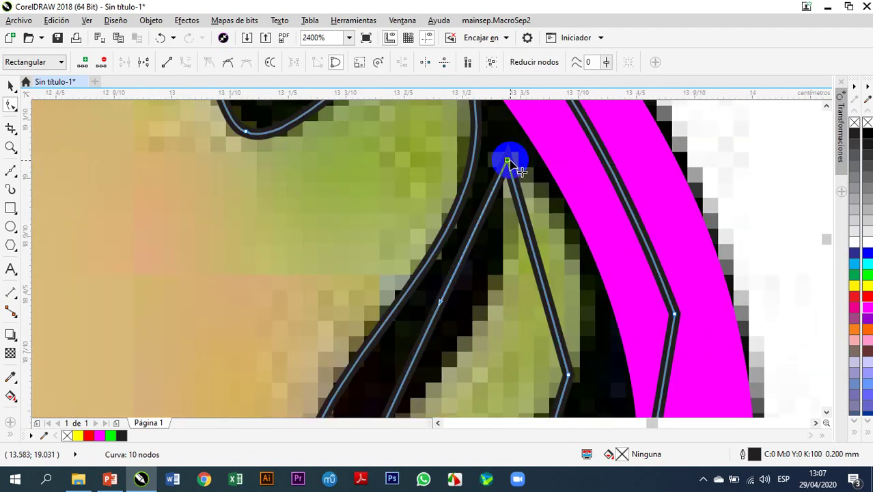
left_click_drag(506, 160, 515, 145)
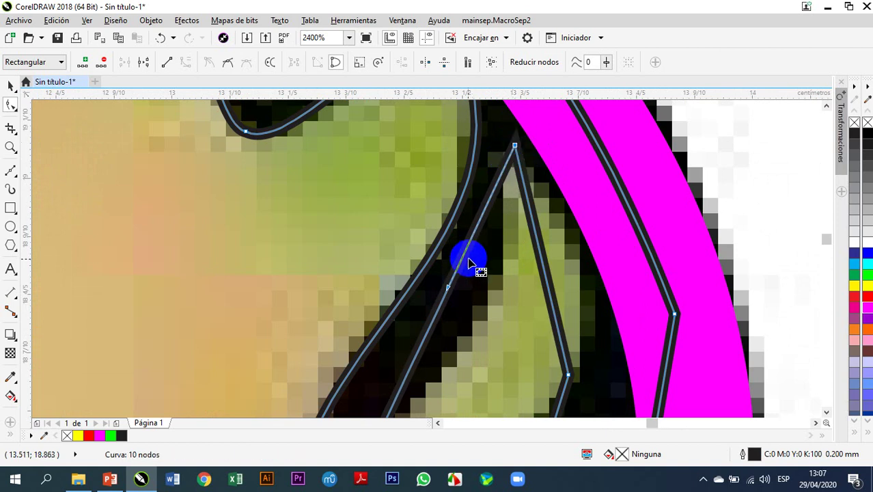
left_click_drag(448, 287, 487, 209)
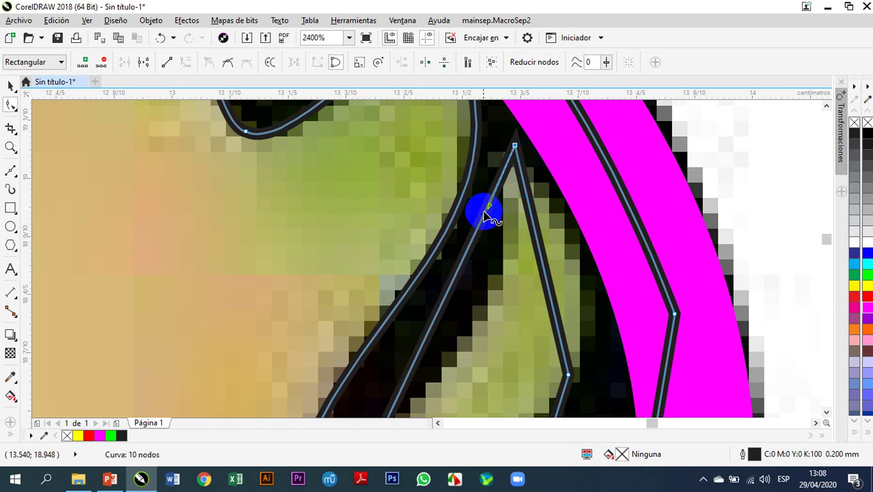
Step: Add a node on the short crack's right edge, move it onto the black contour and make it asymmetric
double_click(472, 247)
left_click_drag(473, 249, 490, 284)
left_click_drag(510, 240, 517, 240)
left_click(497, 277)
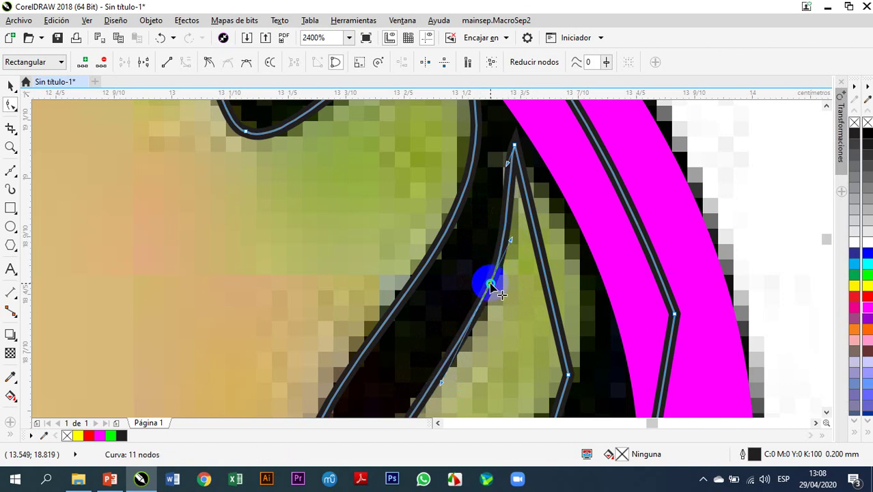
right_click(490, 284)
left_click(531, 133)
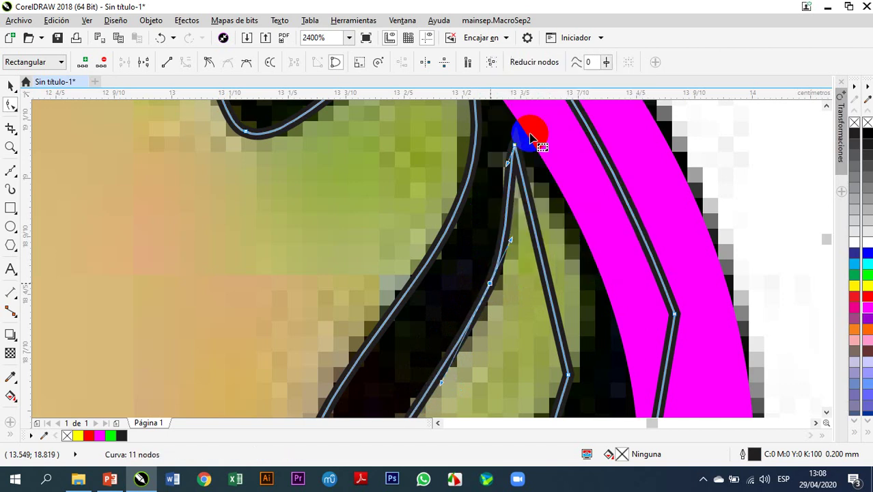
Step: Shape the upper part of the short crack's right edge with its handles along the green strip
left_click_drag(502, 218, 496, 145)
left_click(514, 246)
left_click_drag(514, 245, 511, 209)
Step: Add a node near the short crack's tip, place it at the tip's right corner and make it asymmetric
scroll(511, 205, "down", 2)
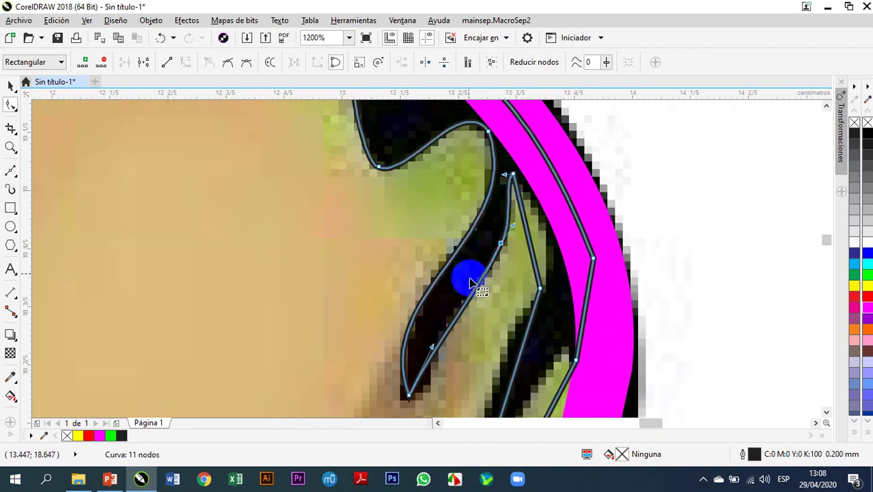
scroll(471, 308, "down", 1)
scroll(464, 294, "up", 2)
scroll(470, 274, "down", 1)
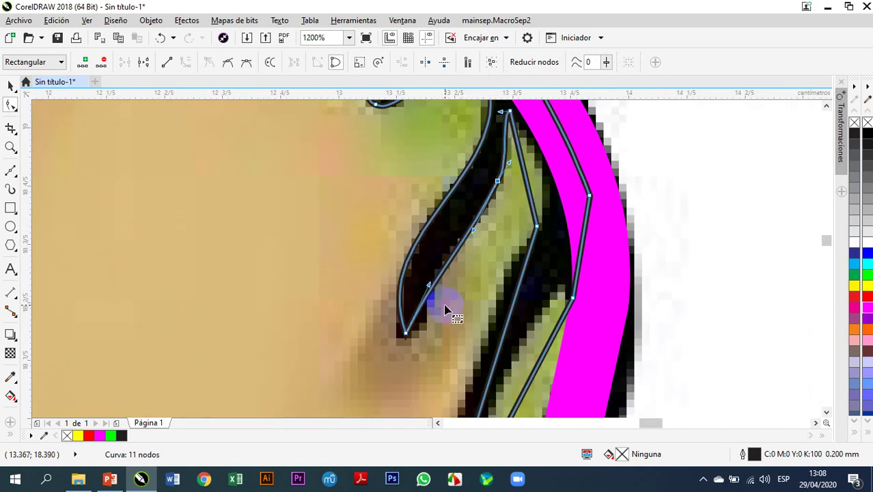
scroll(424, 323, "up", 1)
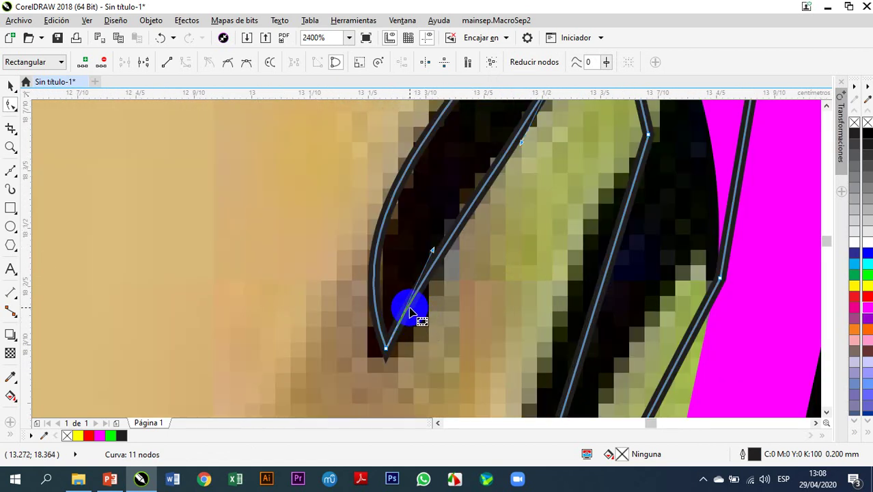
double_click(409, 312)
left_click_drag(408, 312, 412, 342)
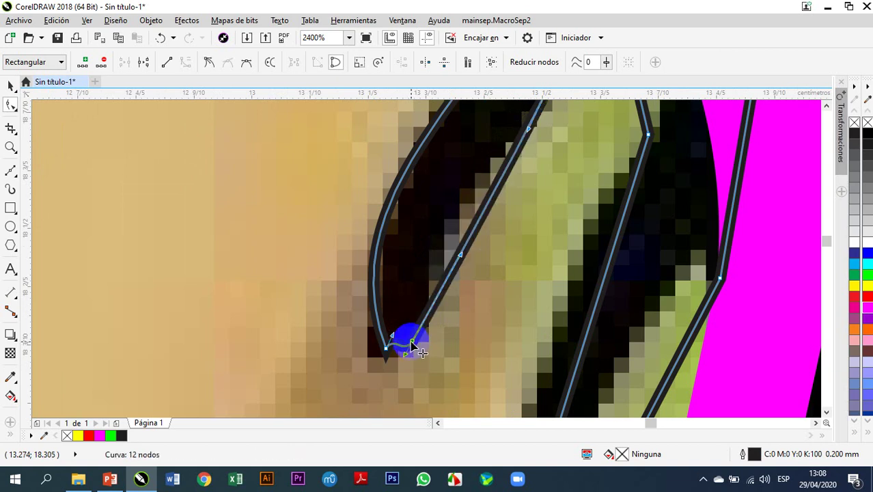
right_click(414, 345)
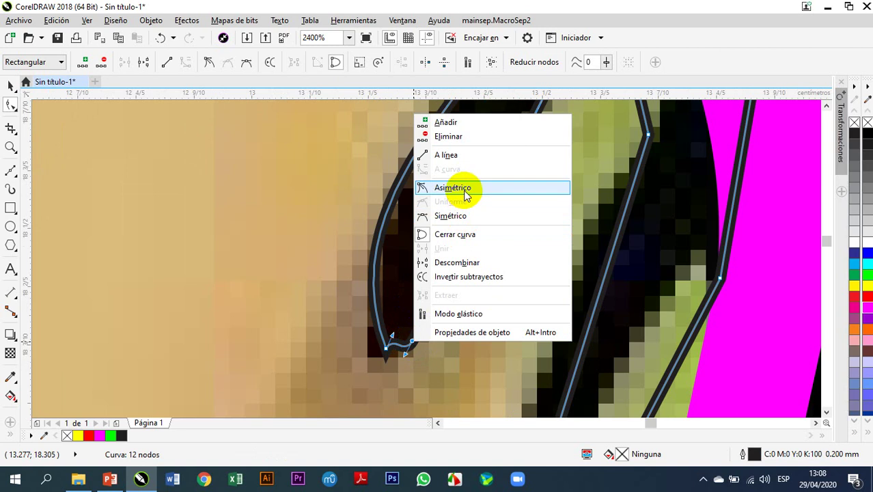
left_click(461, 190)
Step: Straighten the short edge at the crack's tip, convert it back to a curve and bend it into a rounded end
right_click(399, 348)
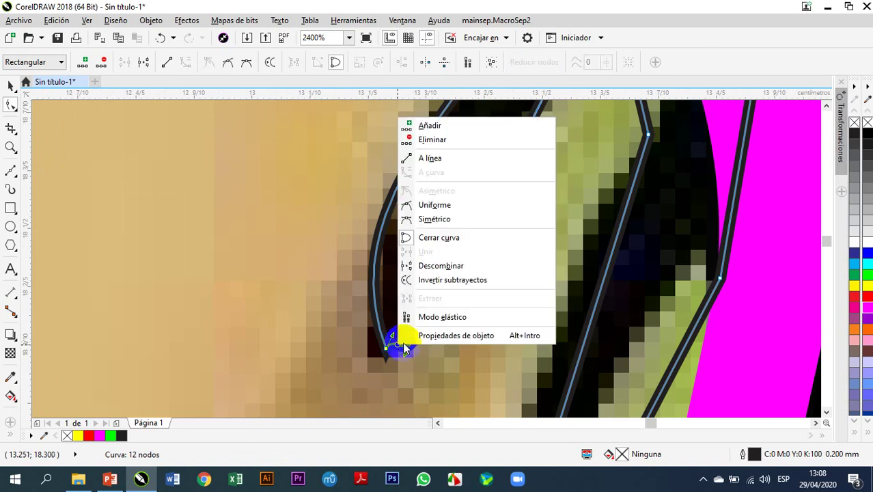
left_click(452, 158)
scroll(402, 325, "up", 2)
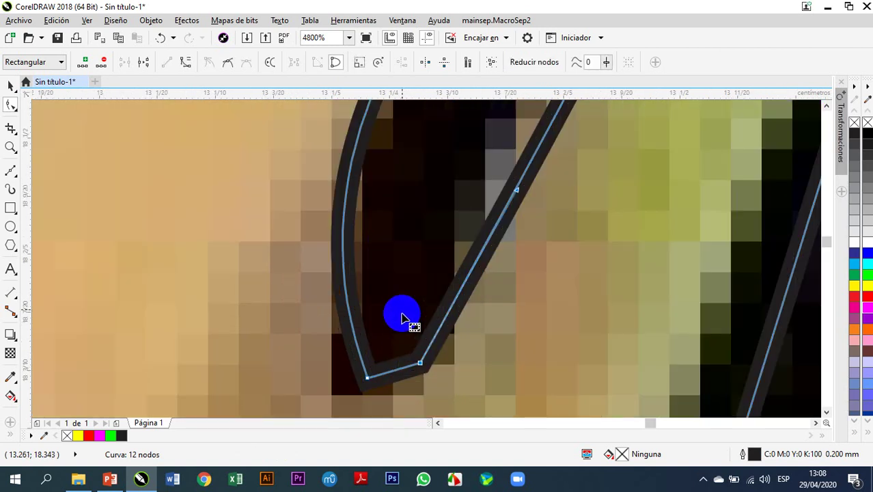
scroll(393, 304, "down", 2)
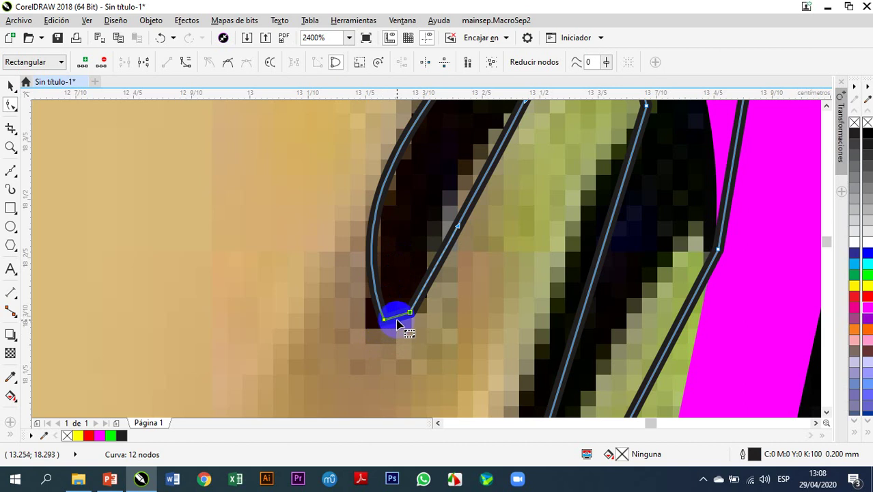
right_click(398, 319)
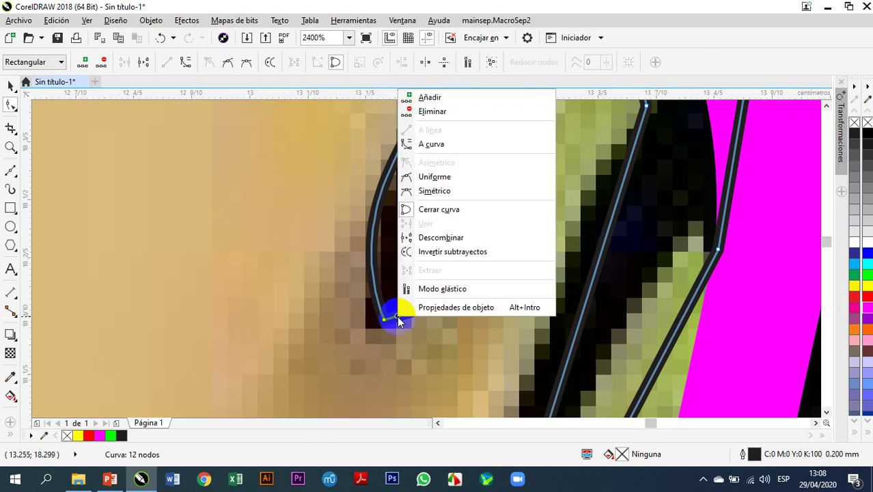
left_click(453, 142)
left_click_drag(399, 317, 400, 326)
scroll(399, 326, "up", 6)
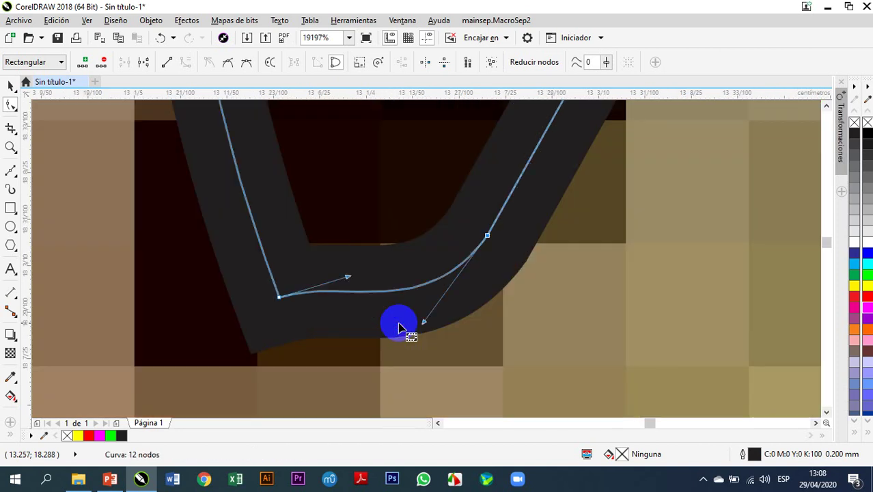
left_click_drag(348, 280, 345, 316)
Step: Bend the short crack's lower right edge inward along the black contour
scroll(390, 347, "down", 6)
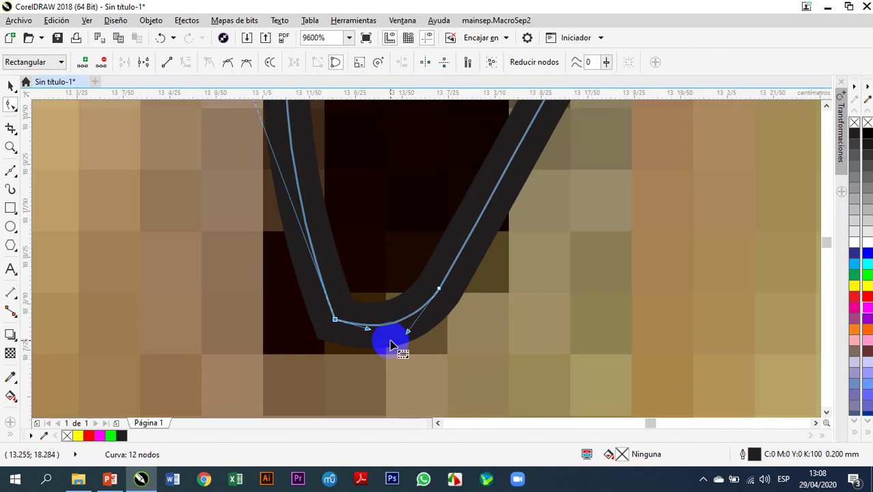
left_click(453, 239)
left_click_drag(454, 239, 454, 219)
Step: Convert the edge descending from the upper node between the cracks to a curve and bend it outward around the green strip
scroll(455, 221, "down", 2)
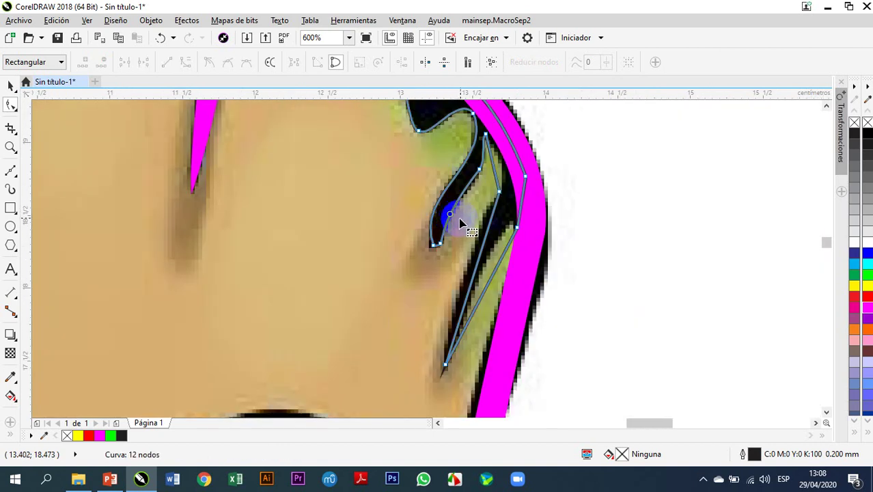
scroll(482, 171, "up", 2)
scroll(483, 182, "down", 1)
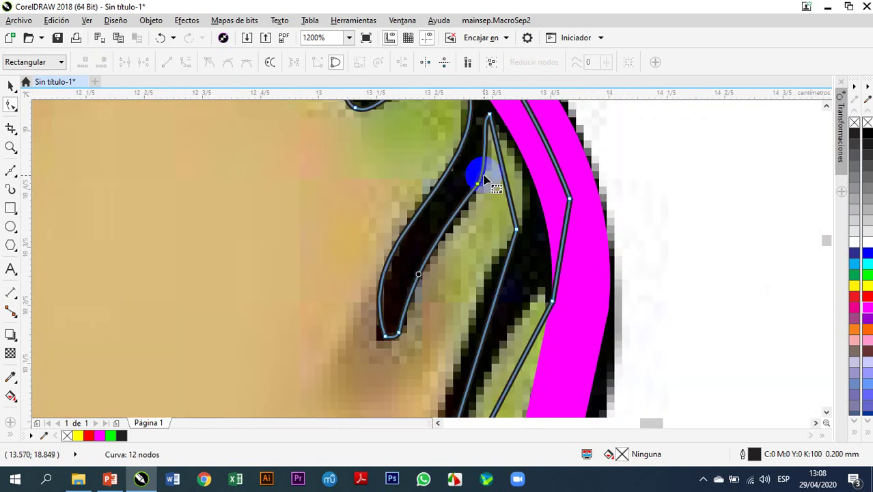
right_click(503, 175)
left_click(529, 231)
left_click(509, 186)
mouse_move(506, 184)
left_mouse_down()
mouse_move(515, 184)
mouse_move(507, 185)
left_mouse_up()
Step: Convert the long crack's left edge to a curve and bend it outward along the black contour
scroll(526, 188, "down", 2)
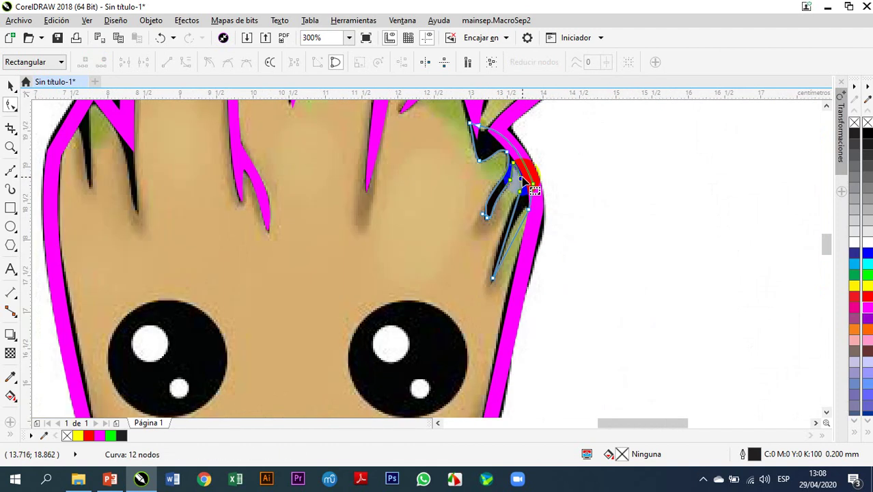
scroll(522, 236, "up", 1)
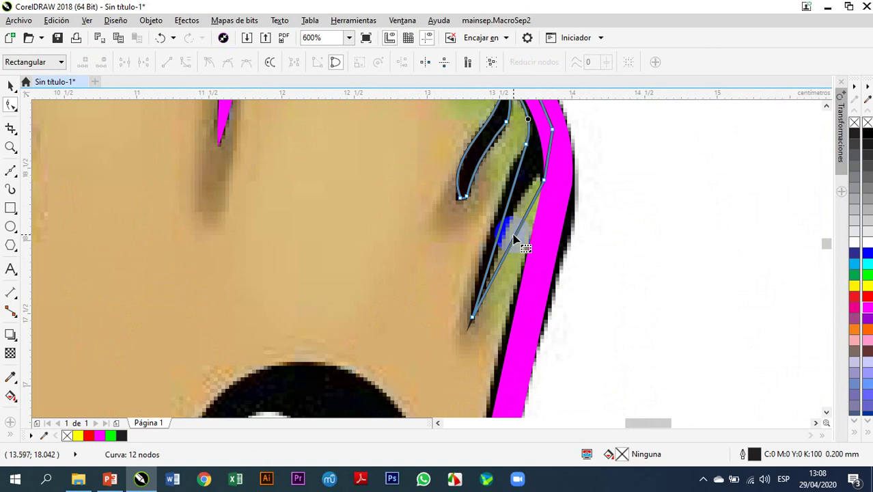
right_click(501, 237)
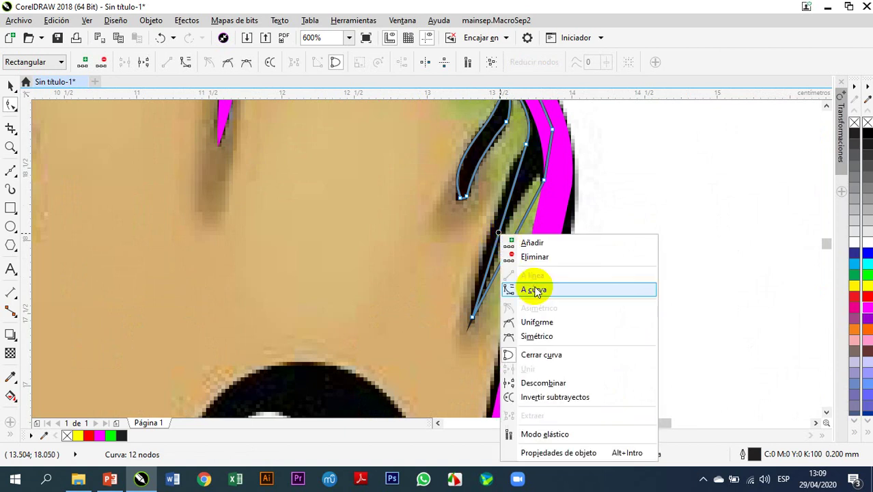
left_click(526, 288)
left_click_drag(504, 247, 496, 240)
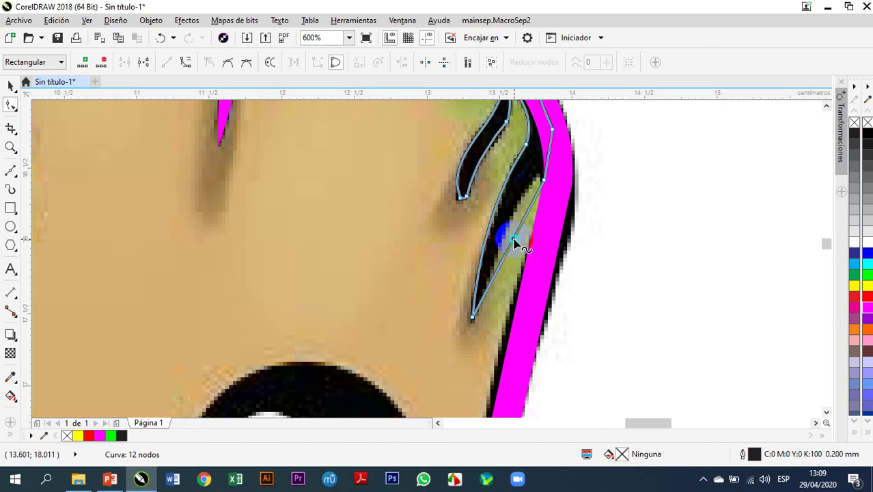
Step: Convert the long crack's right edge to a curve and shape it along the black contour up to the magenta outline
right_click(512, 239)
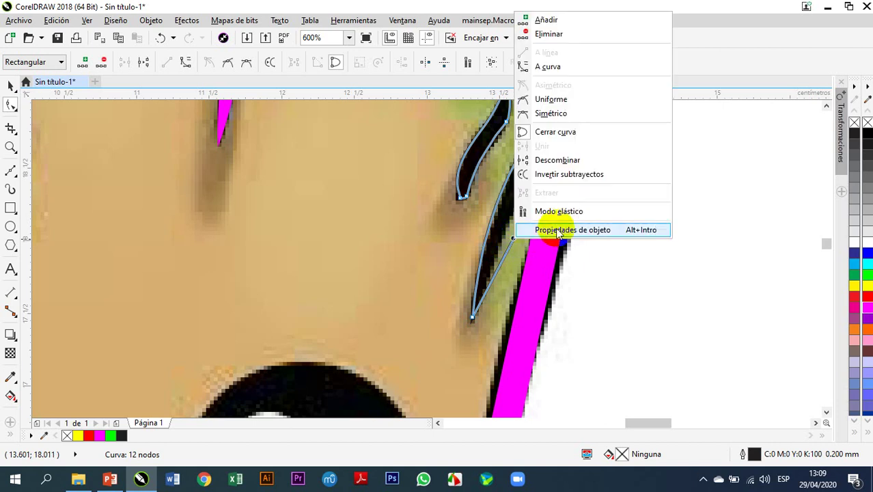
left_click(569, 68)
left_click(517, 235)
left_click_drag(517, 235, 559, 148)
scroll(539, 181, "up", 1)
scroll(574, 156, "down", 1)
scroll(497, 293, "down", 1)
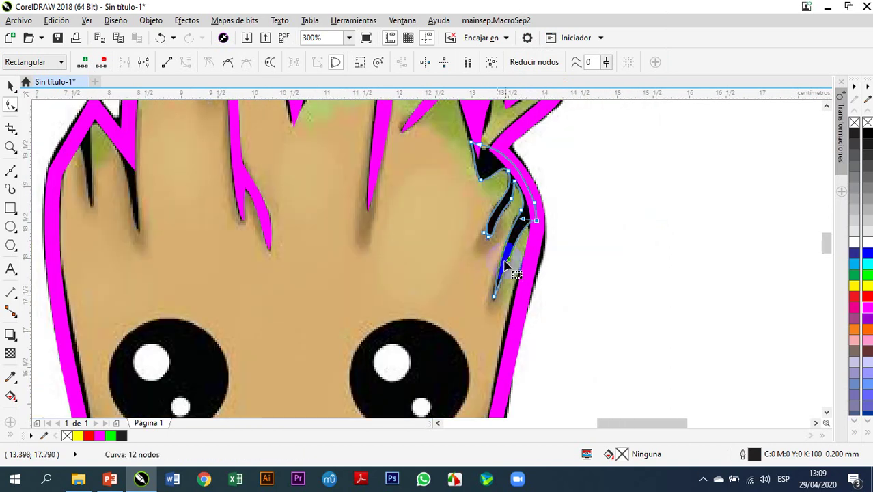
scroll(490, 155, "up", 1)
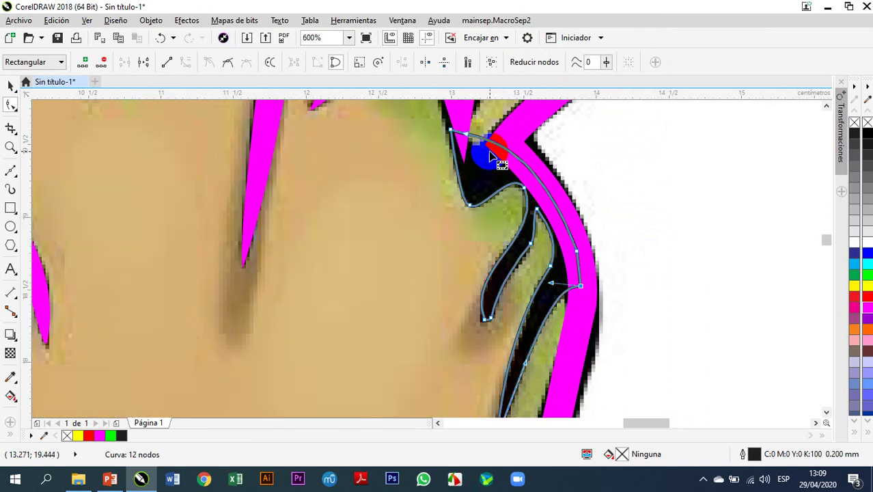
scroll(499, 153, "up", 1)
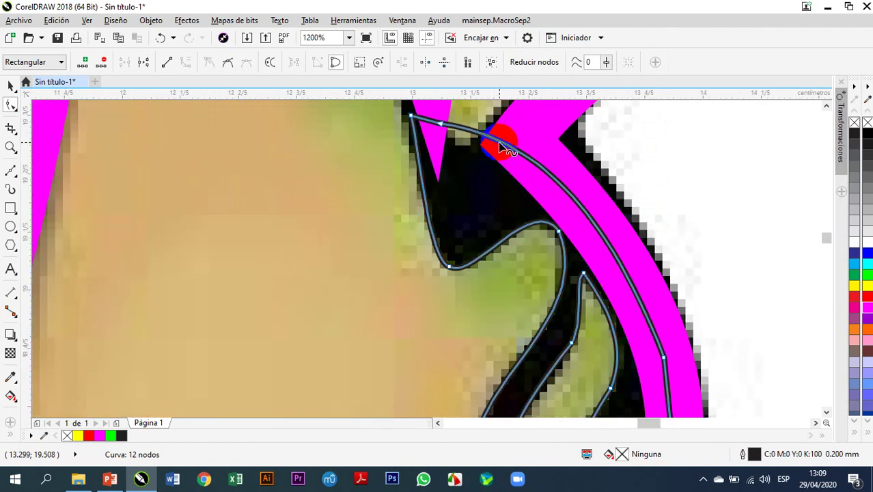
Step: Add nodes on the double crack's upper edge and pull the middle one down to the black contour below the green patch
double_click(501, 144)
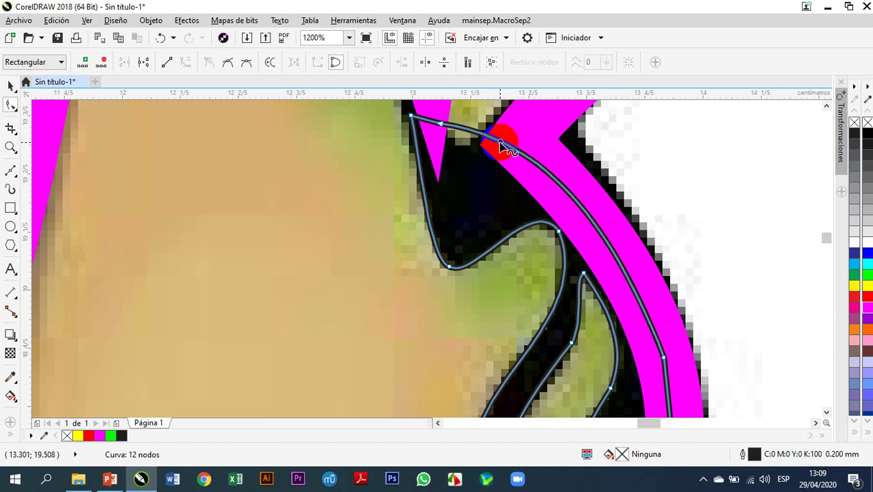
double_click(454, 130)
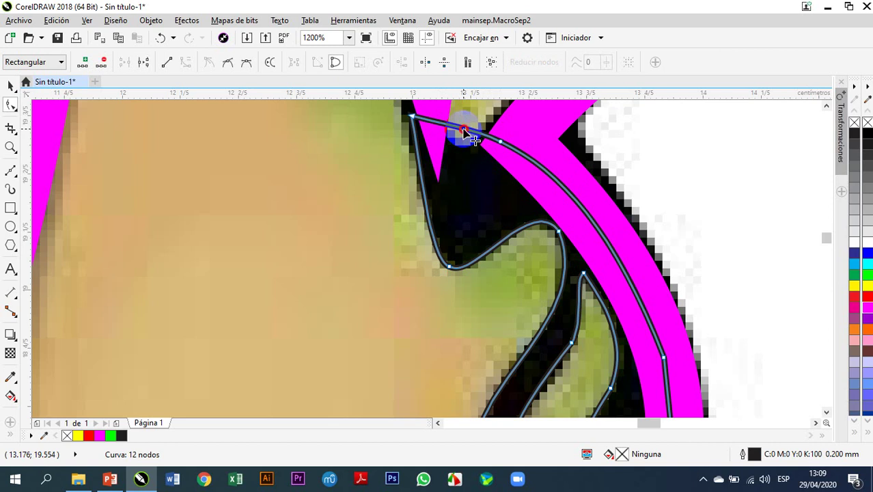
left_click_drag(465, 134, 469, 158)
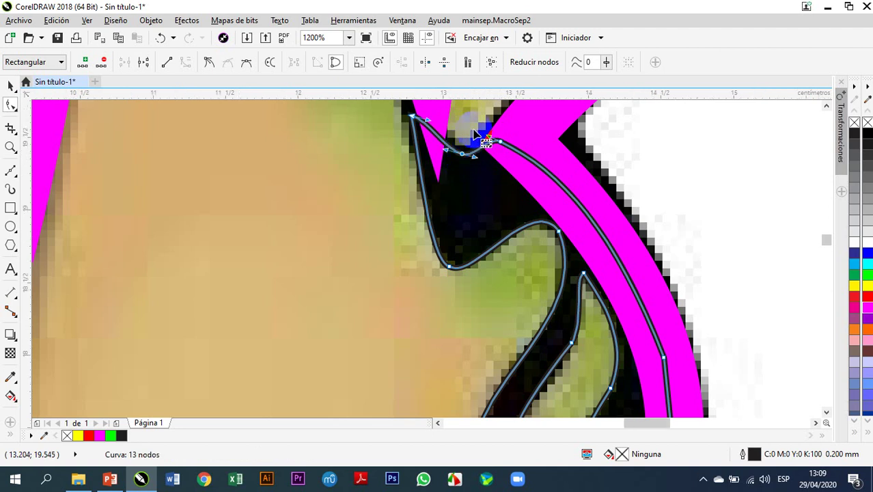
Step: Fill the double crack below the branch with magenta and deselect it
scroll(478, 127, "down", 2)
scroll(481, 134, "down", 1)
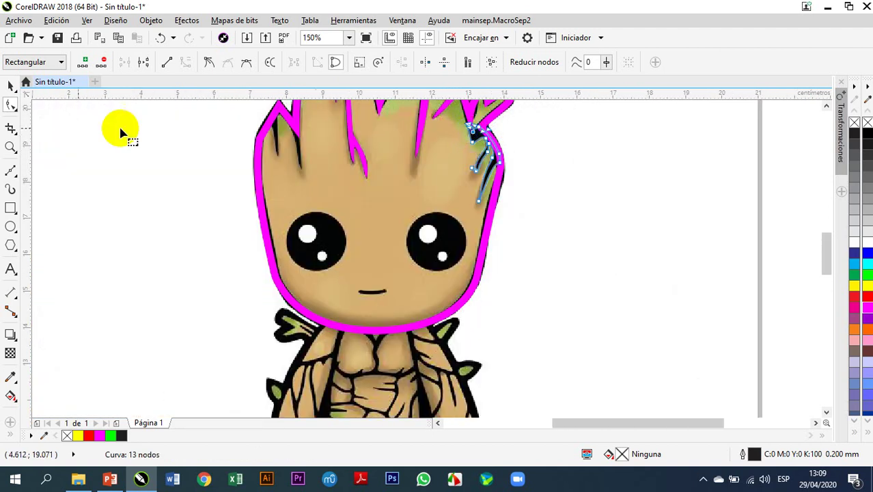
left_click(10, 85)
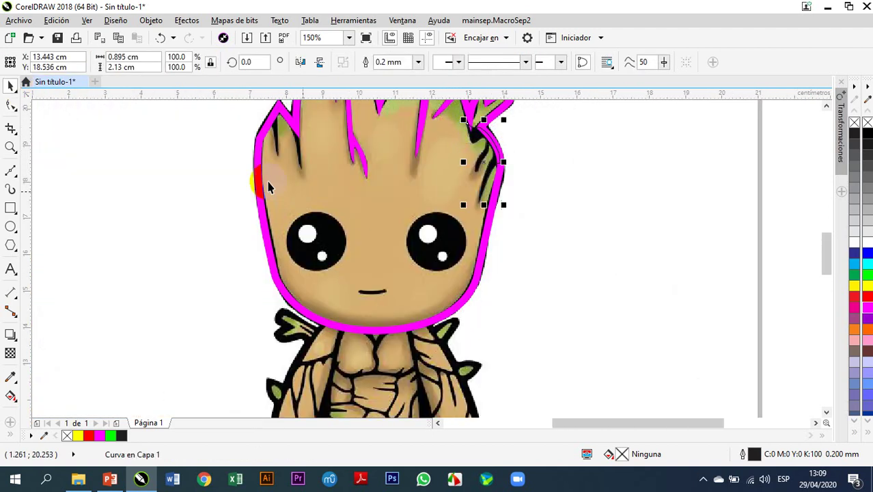
left_click(867, 309)
left_click(616, 278)
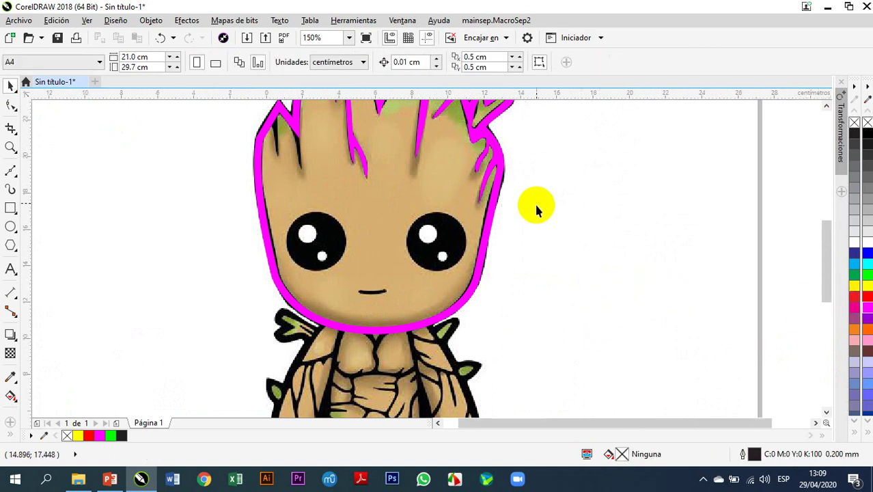
Step: Move the head outline's node at the upper left notch down along the long black crack
scroll(537, 171, "down", 1)
scroll(533, 172, "up", 2)
scroll(540, 205, "down", 1)
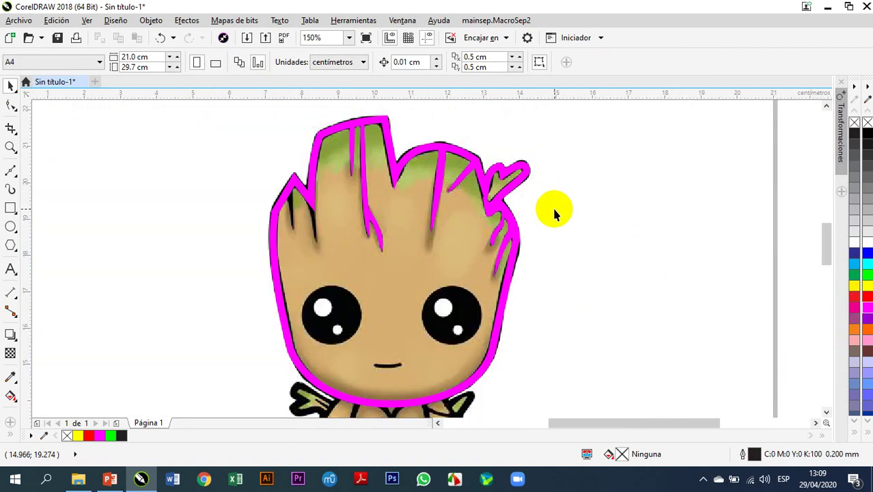
scroll(304, 235, "up", 1)
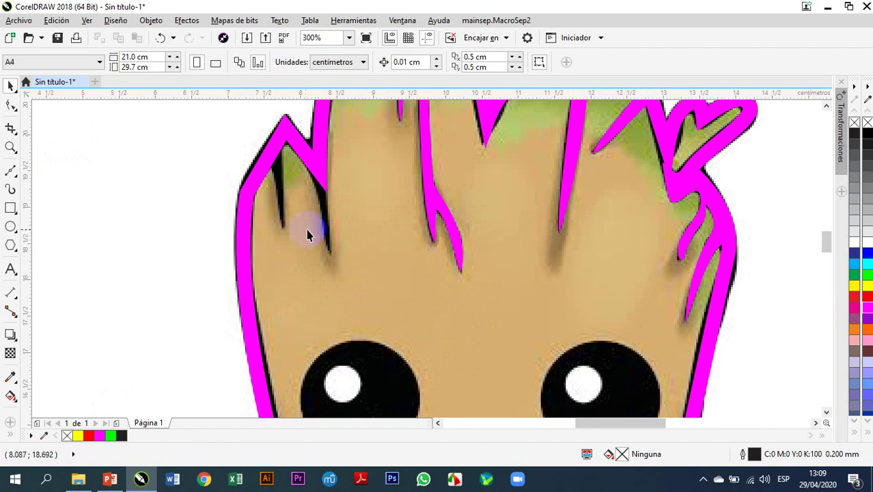
left_click(11, 107)
left_click(319, 171)
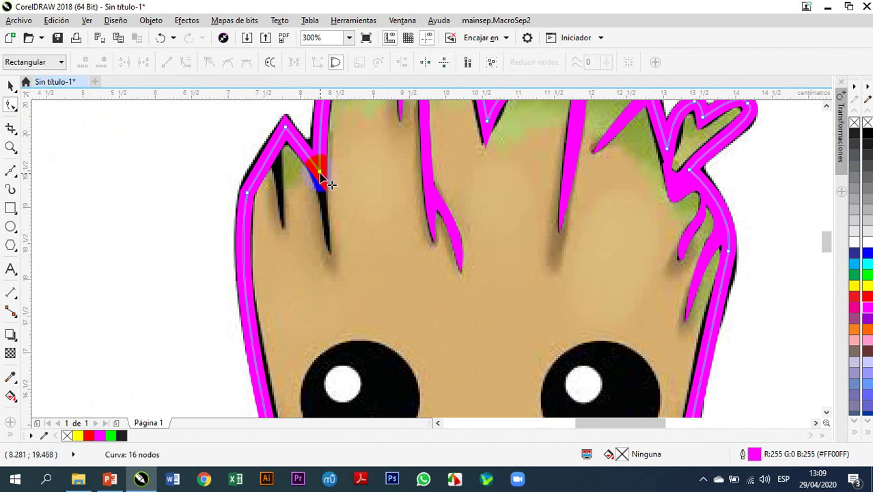
left_click_drag(320, 173, 326, 231)
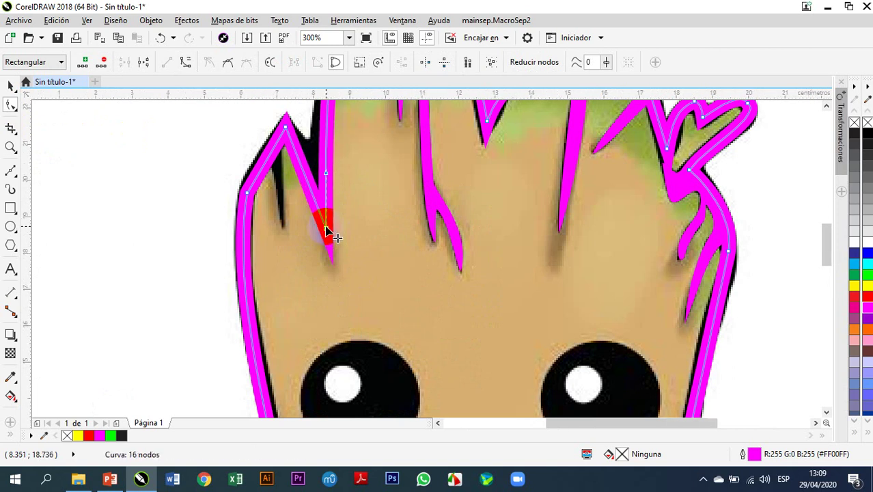
Step: Bend the notch's right side to the black contour, convert its left side to a curve and bow it outward
scroll(326, 231, "down", 1)
scroll(329, 205, "up", 2)
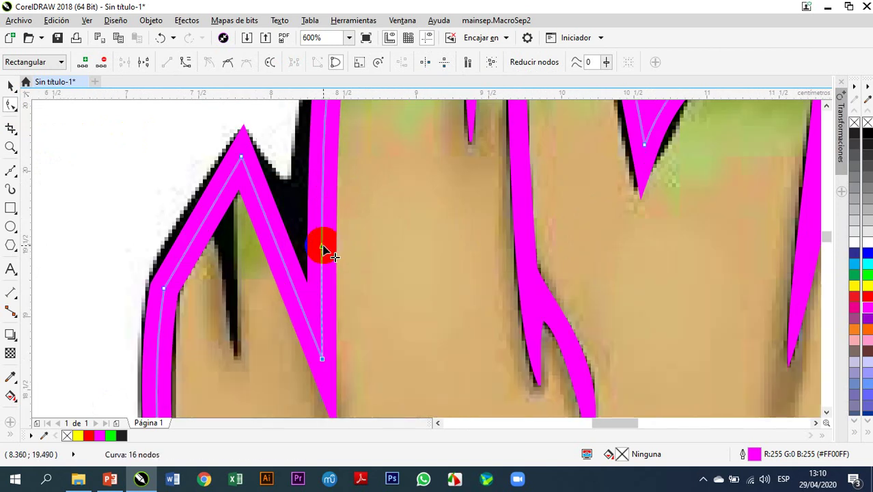
left_click_drag(322, 245, 312, 237)
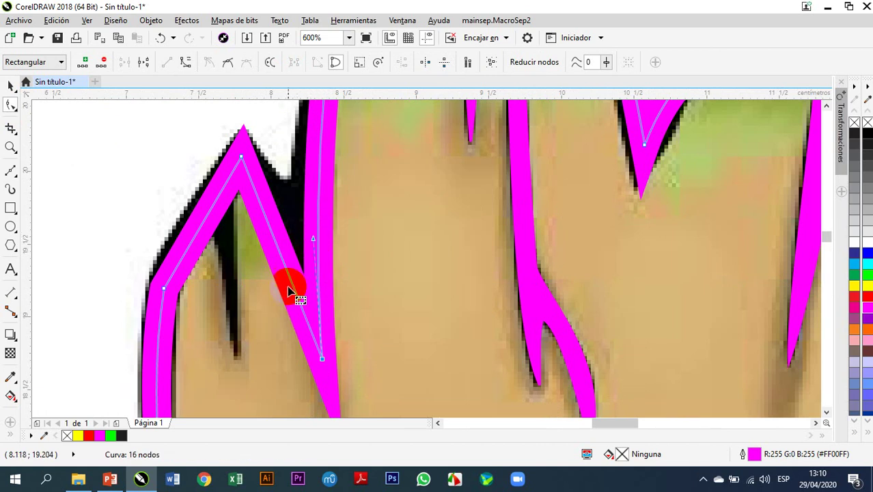
right_click(282, 256)
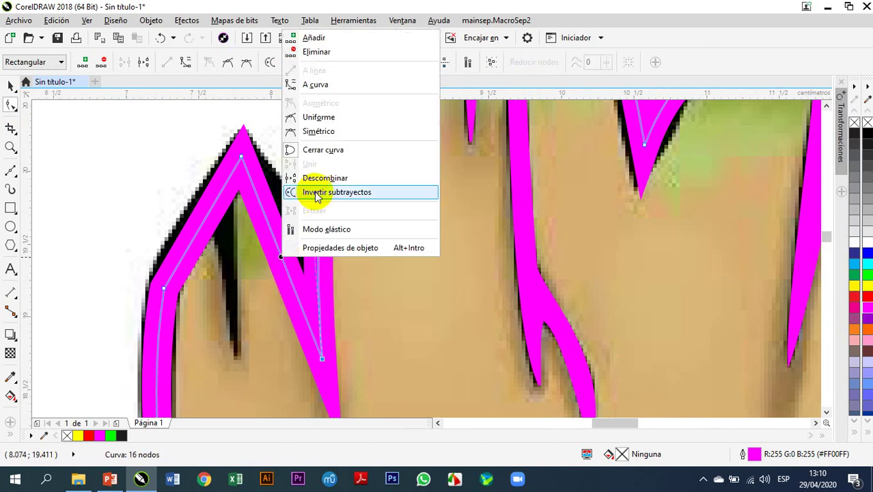
left_click(335, 85)
left_click_drag(268, 223, 266, 199)
left_click_drag(267, 189, 267, 186)
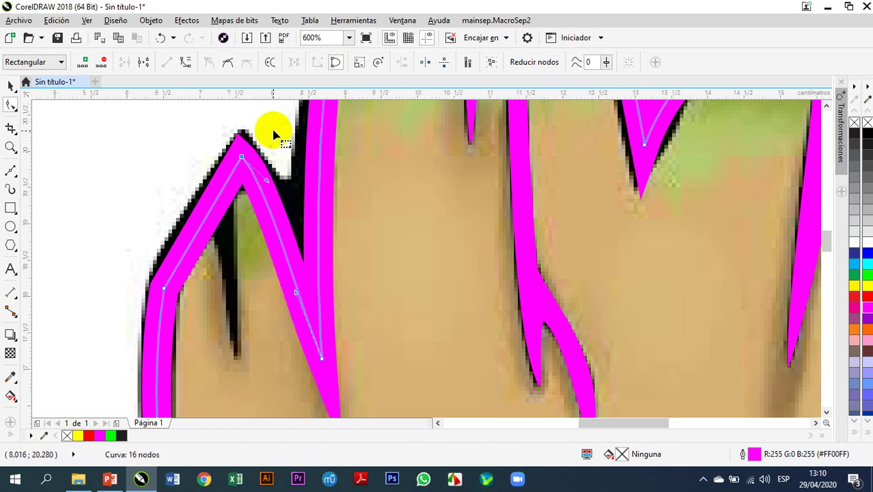
Step: Add three nodes on the head outline's upper left slope and pull the middle one down to the short black crack's tip
scroll(287, 128, "down", 2)
scroll(260, 157, "up", 1)
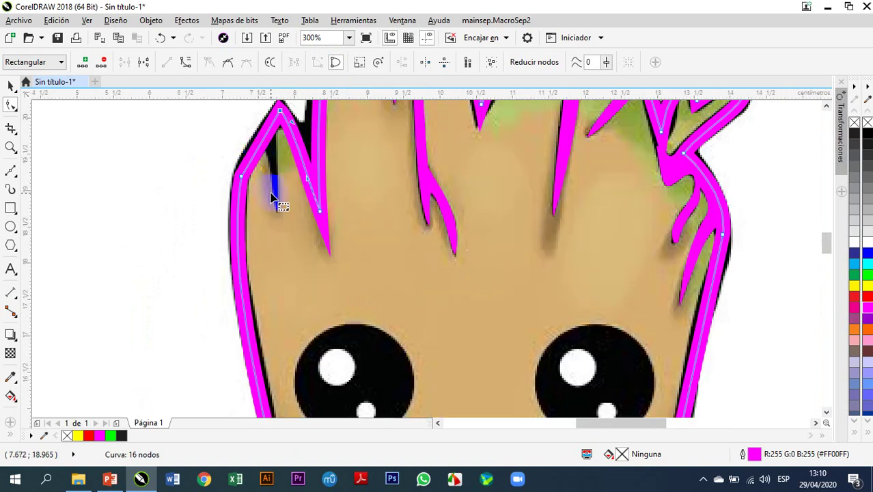
scroll(276, 145, "up", 1)
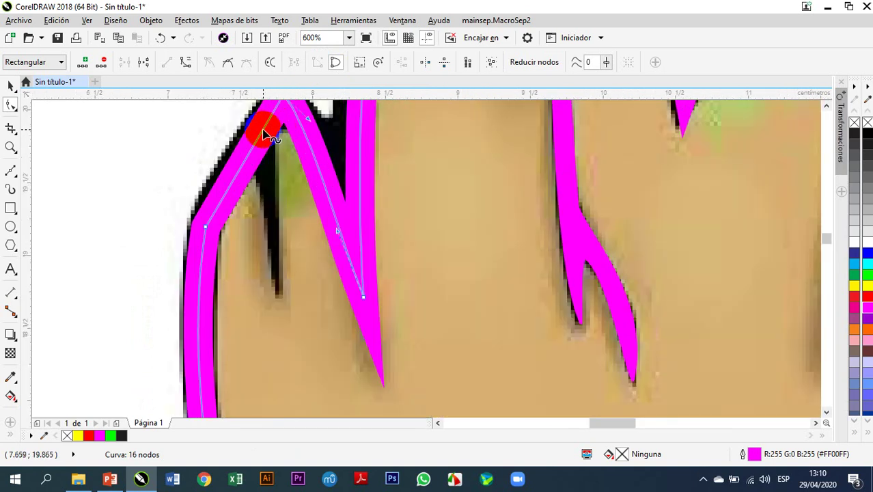
double_click(267, 121)
left_click(262, 139)
mouse_move(261, 138)
left_mouse_down()
mouse_move(279, 276)
mouse_move(254, 205)
mouse_move(260, 127)
left_mouse_up()
left_click(278, 278)
left_click_drag(279, 280, 279, 289)
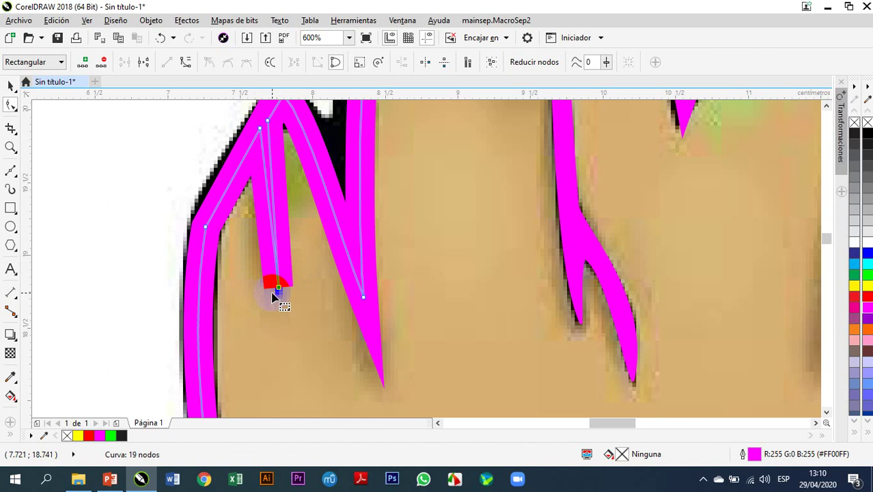
Step: Give the magenta head outline rounded corners and deselect it
double_click(753, 456)
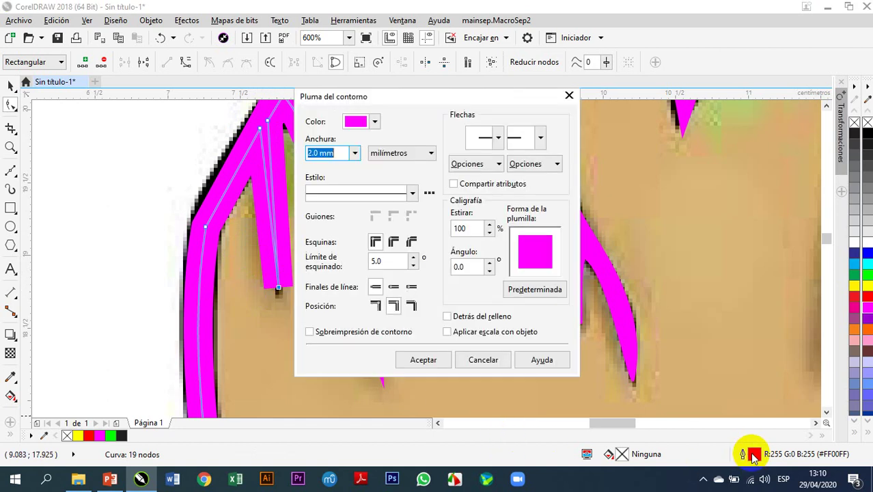
left_click(393, 241)
left_click(424, 359)
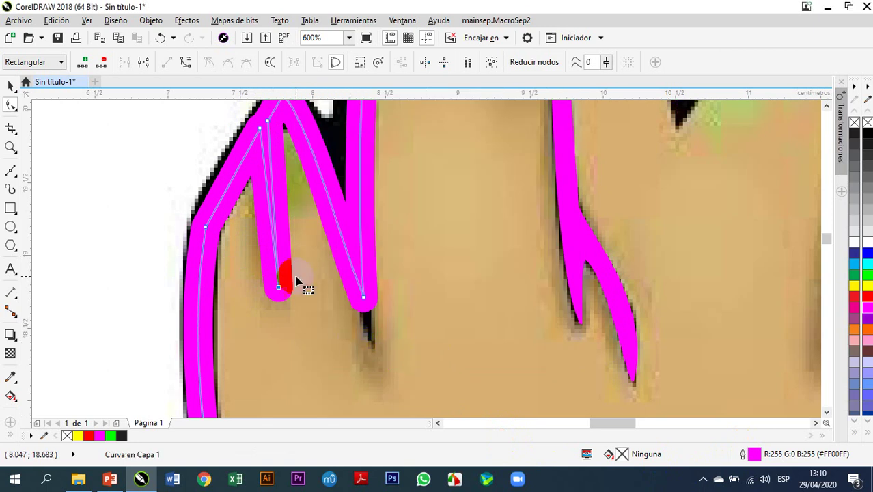
scroll(268, 195, "down", 4)
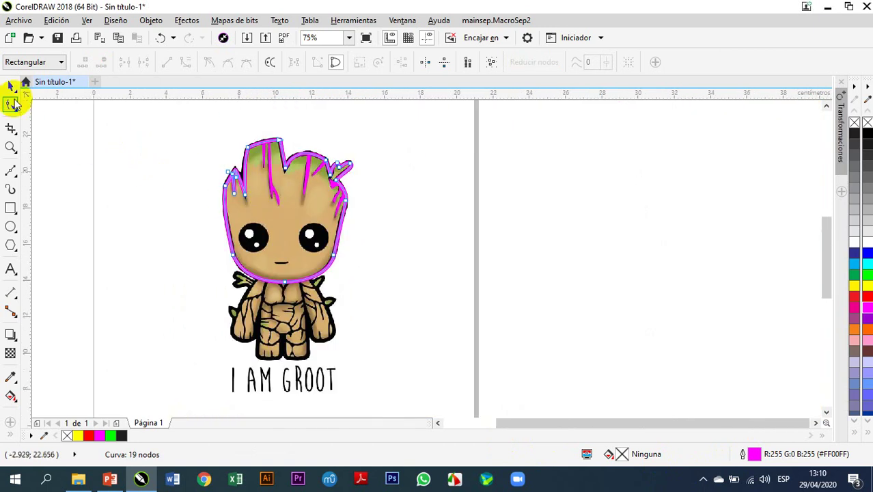
left_click(10, 85)
left_click(174, 185)
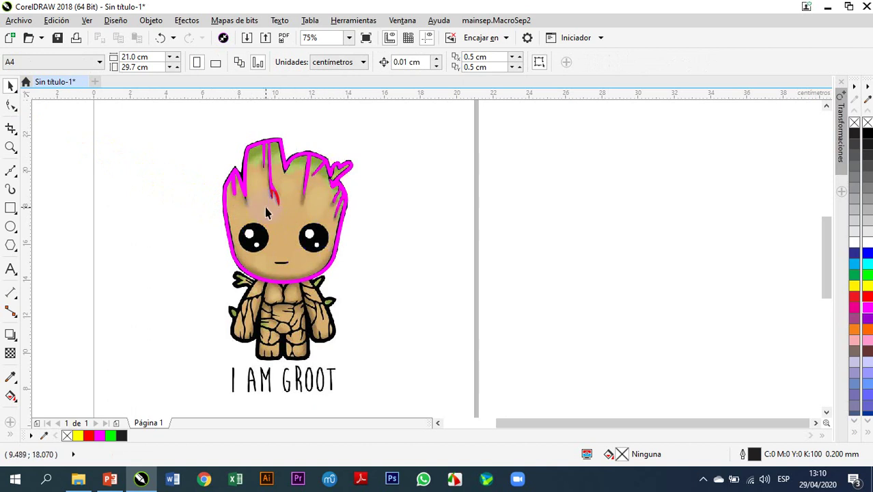
Step: Draw a circle over the left eye and fit it to the black edge, scaling it to about 1.59 cm across
scroll(233, 268, "up", 2)
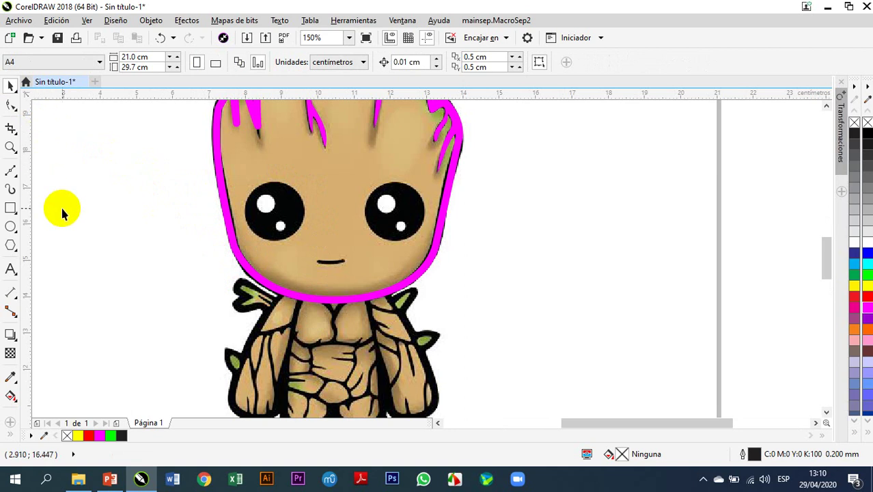
left_click(11, 226)
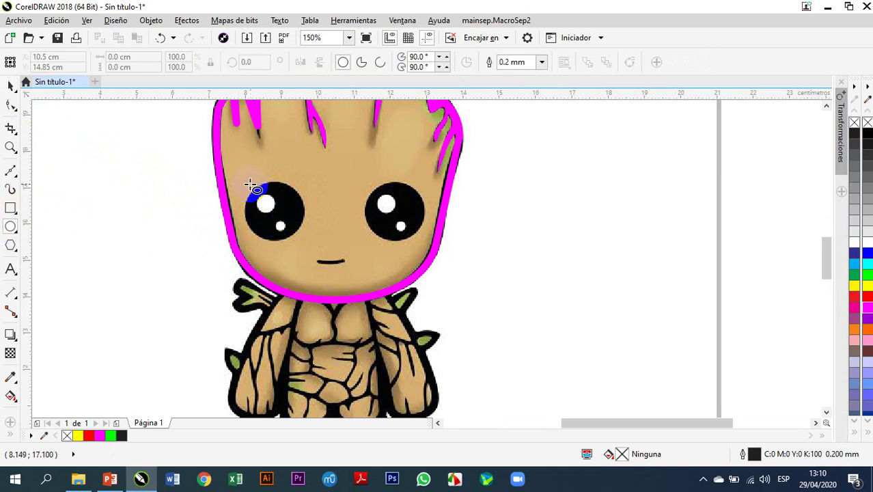
left_click_drag(245, 182, 288, 243)
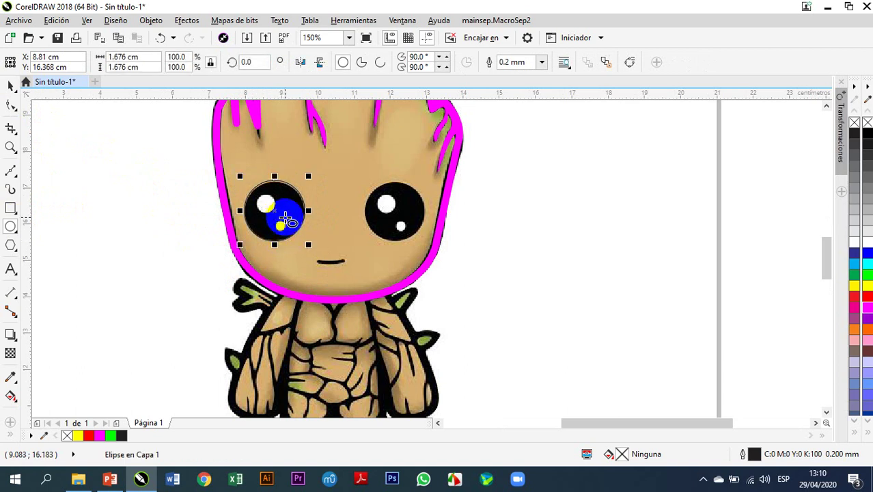
scroll(270, 201, "up", 2)
key("Right")
key("Down")
key("Up")
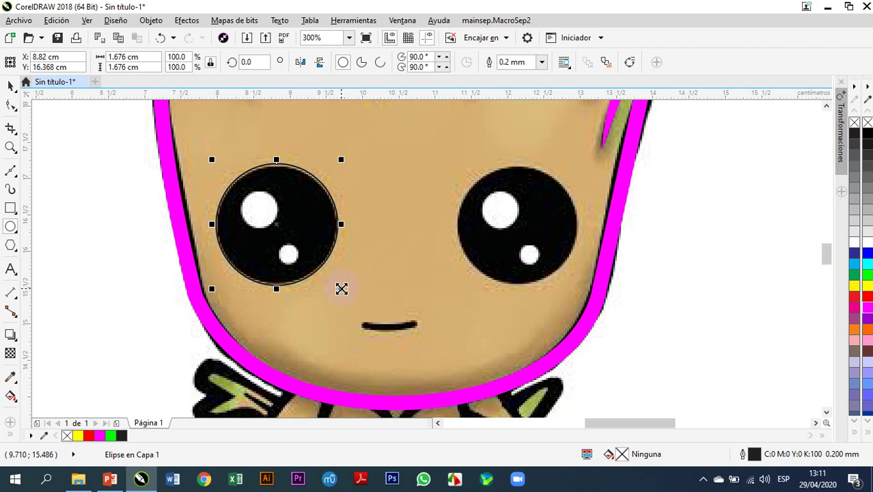
left_click_drag(342, 289, 339, 286)
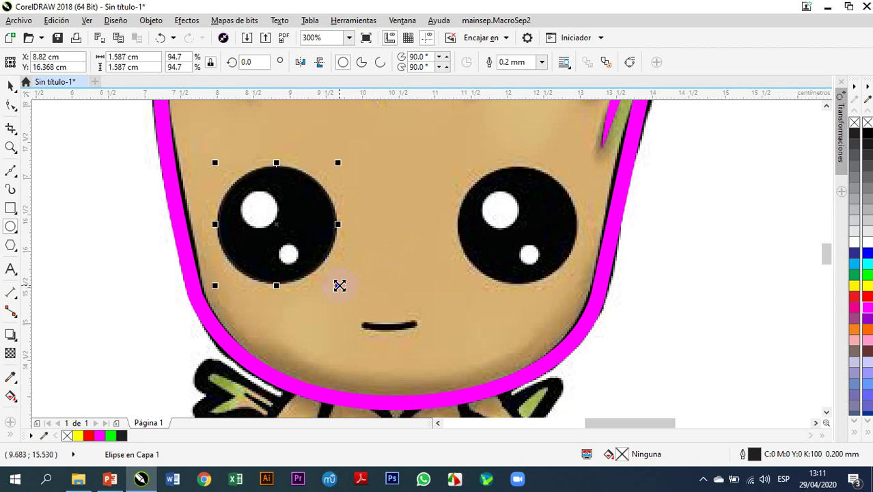
Step: Give the left eye's circle a green outline 0.5 mm wide and deselect it
left_click(541, 63)
left_click(526, 124)
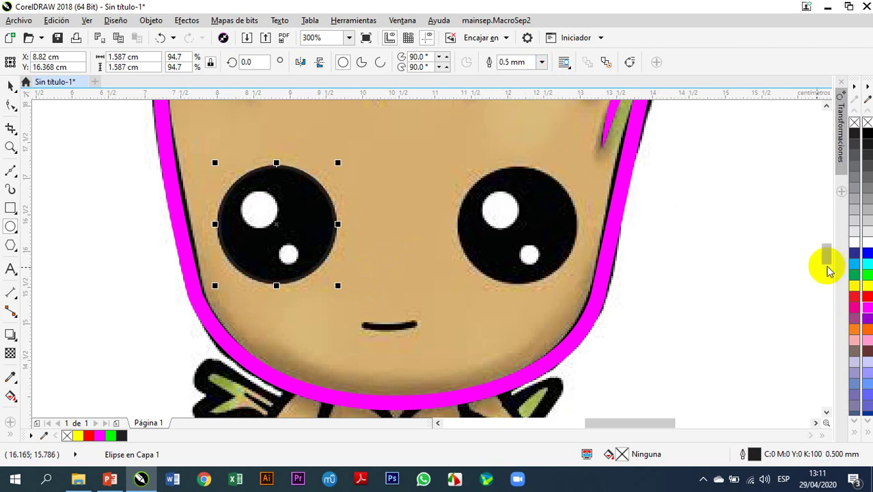
right_click(868, 274)
left_click(103, 273)
left_click(11, 85)
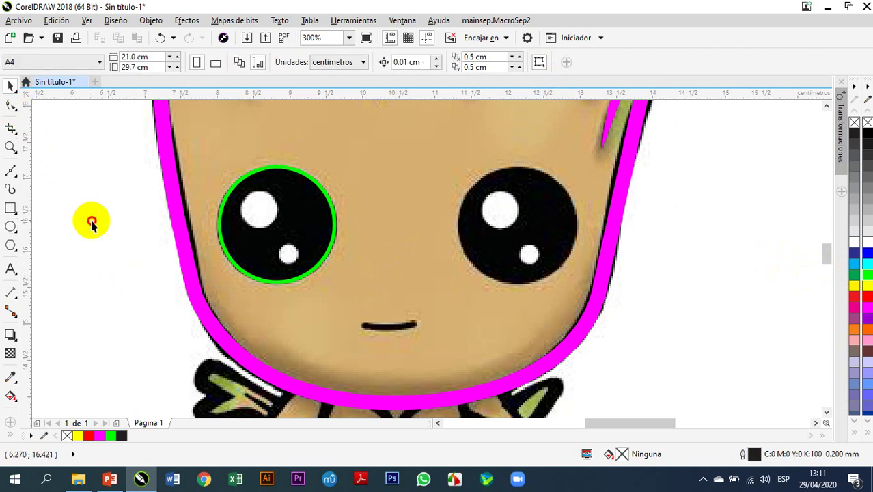
Step: Draw a circle about 0.51 cm across fitted to the left eye's large white highlight and give it a magenta outline
left_click(10, 226)
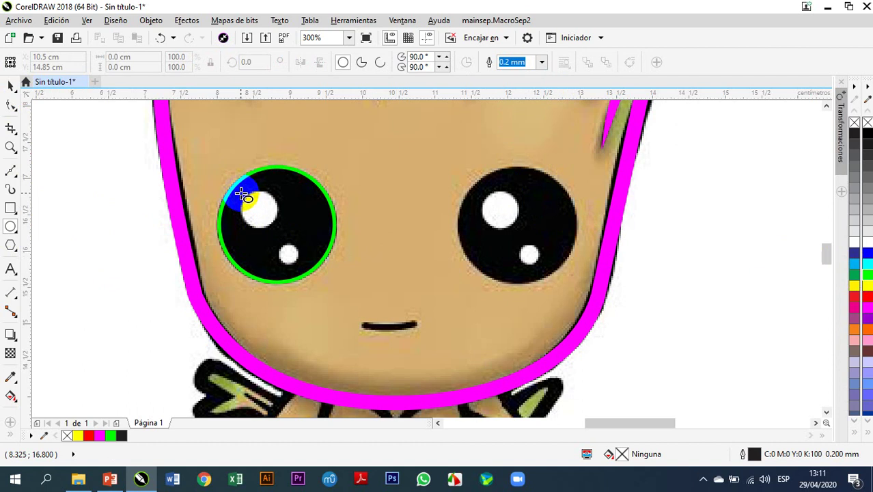
left_click_drag(241, 195, 261, 228)
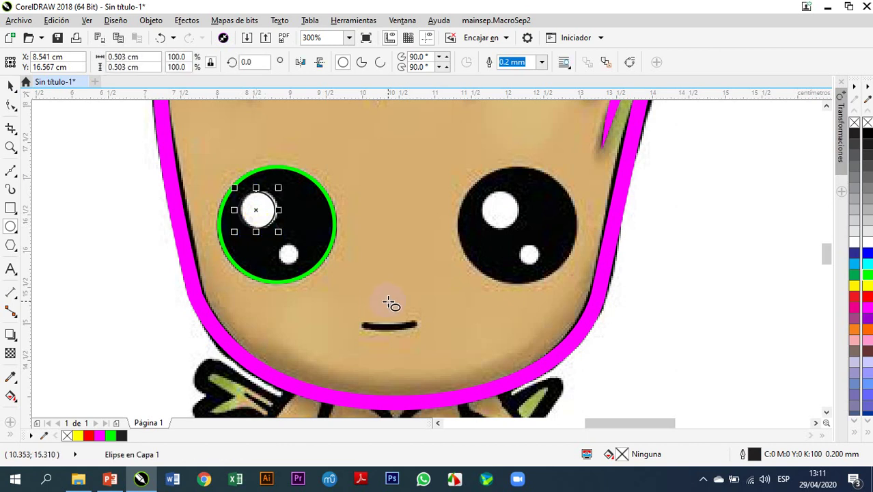
key("Right")
key("Right")
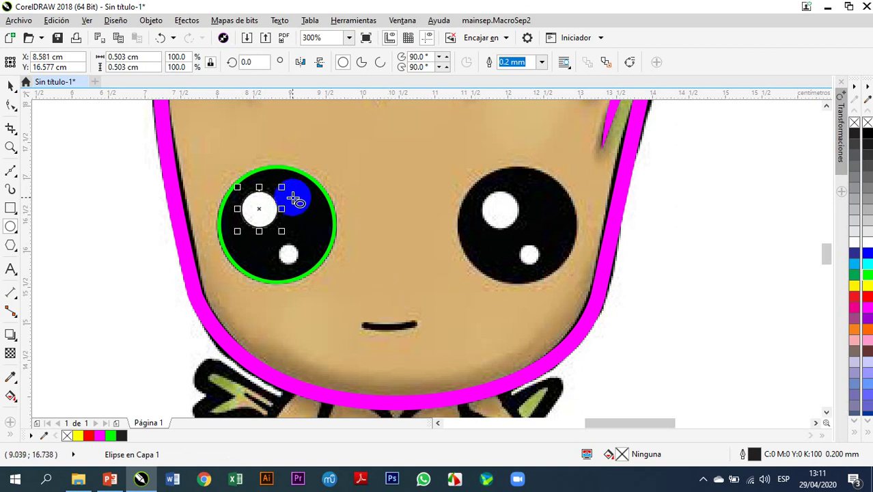
scroll(261, 205, "up", 2)
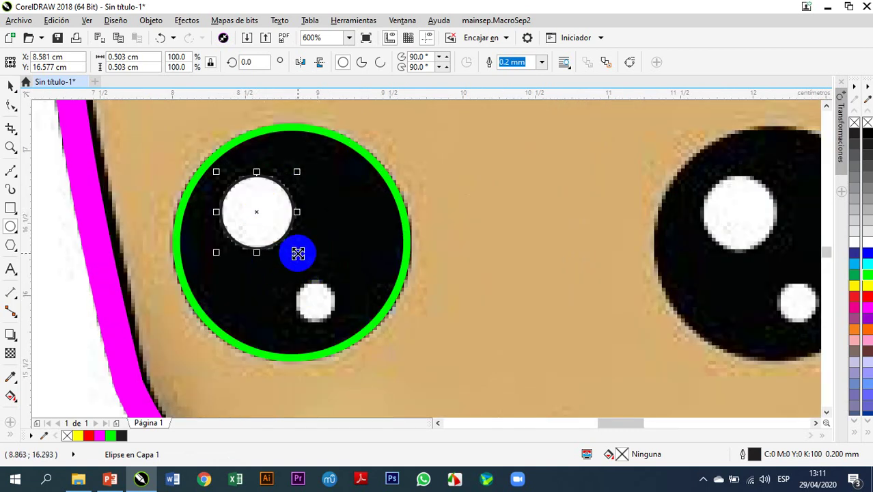
left_click_drag(298, 252, 301, 254)
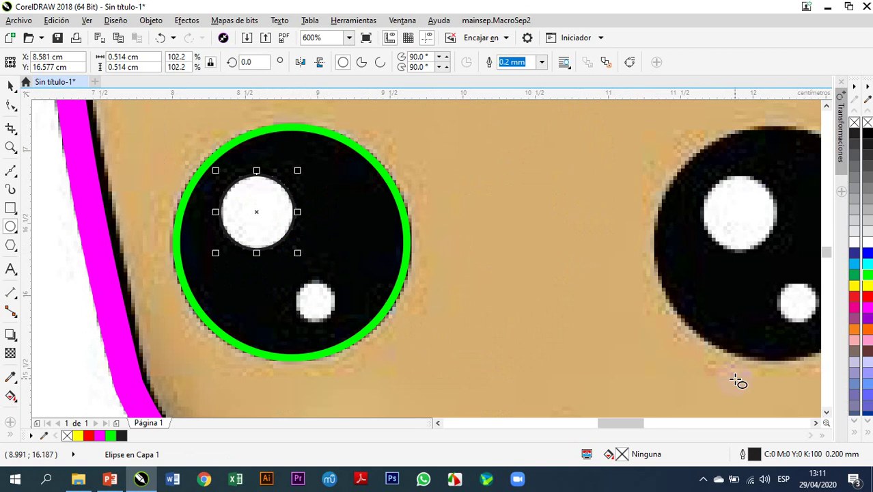
right_click(863, 304)
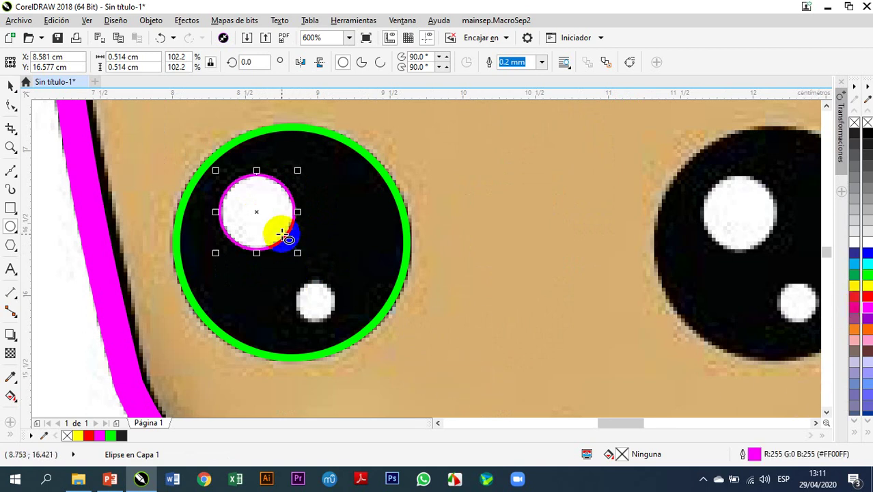
left_click(10, 85)
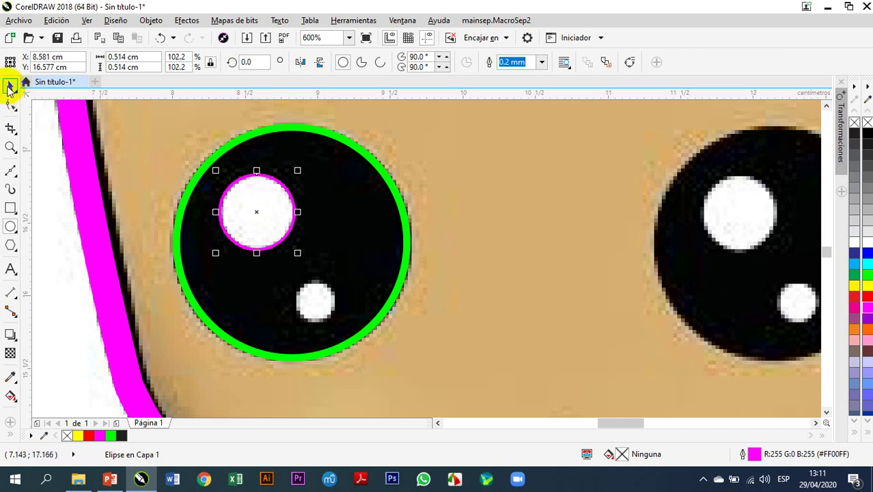
Step: Duplicate the left eye's large highlight circle onto the small highlight, scale the copy to about 0.28 cm across, and nudge it down to fit
left_click(257, 211)
left_click_drag(257, 211, 315, 301)
left_click_drag(357, 342, 341, 322)
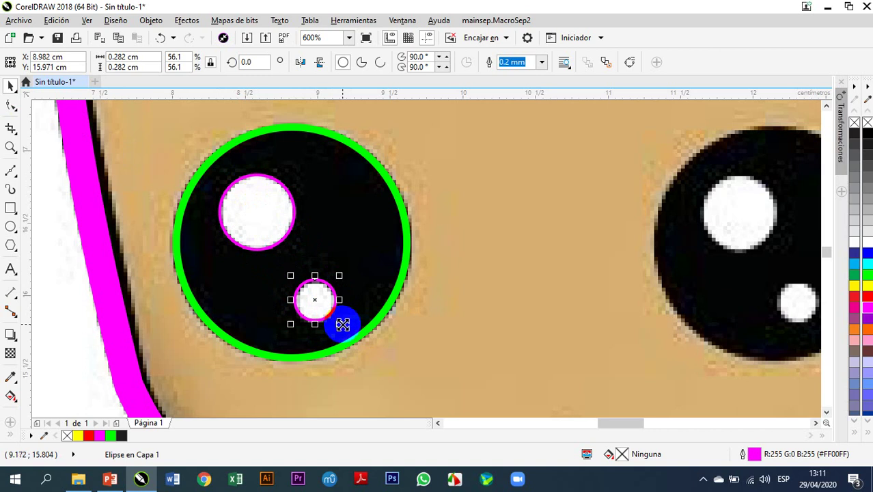
key("Down")
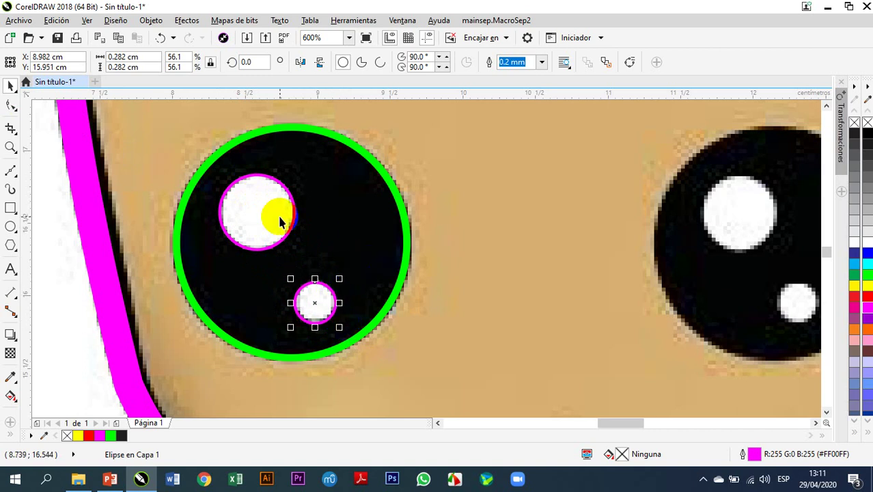
left_click(141, 177)
Step: Fill both highlight circles of the left eye with magenta and clear the selection
scroll(141, 177, "down", 3)
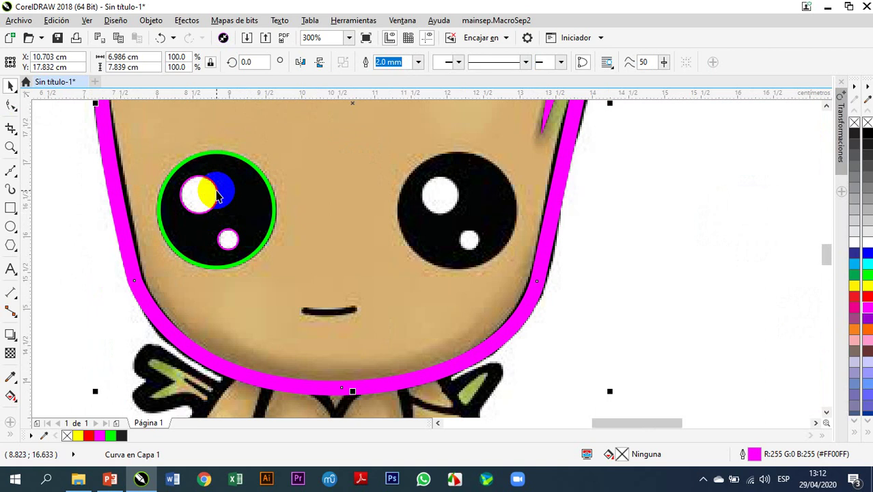
left_click(204, 194)
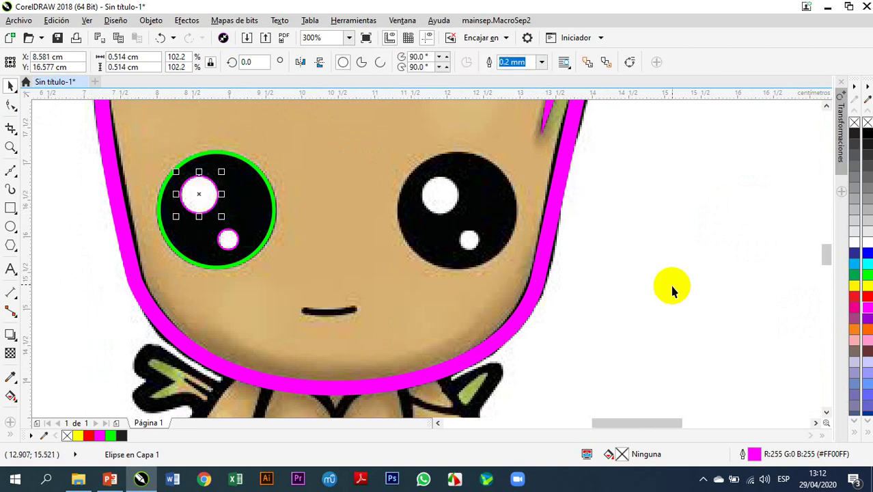
left_click(866, 305)
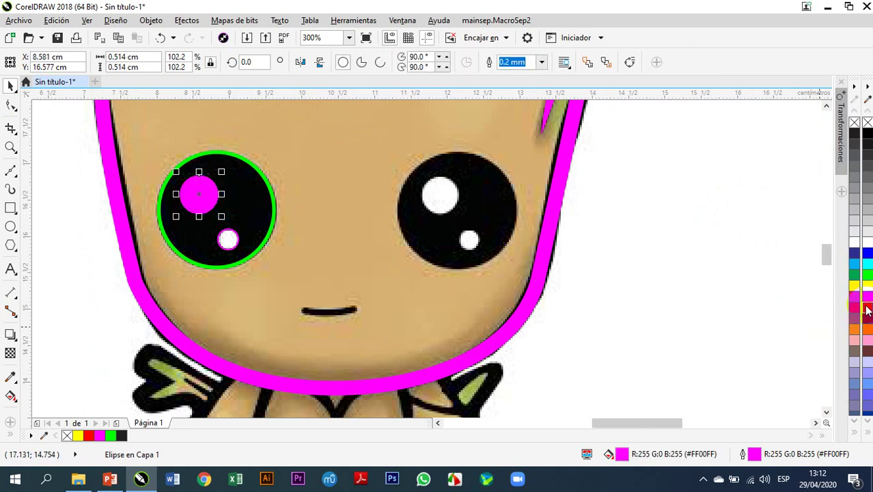
left_click(228, 238)
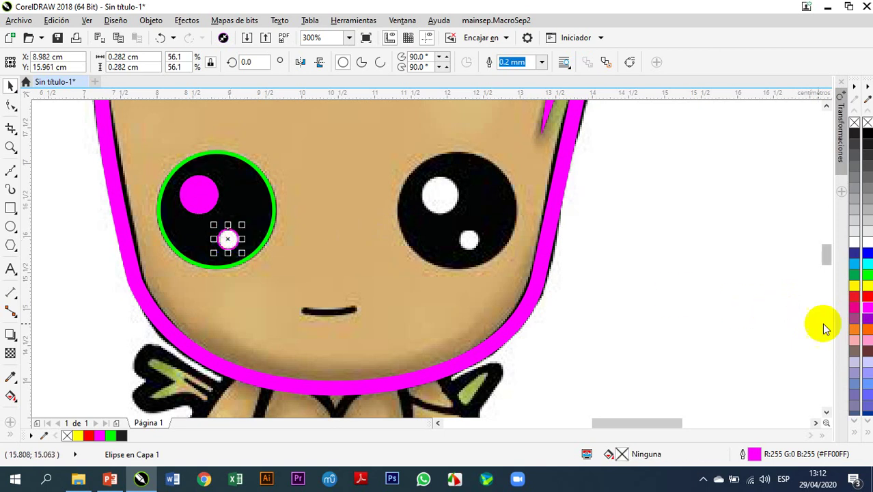
left_click(624, 340)
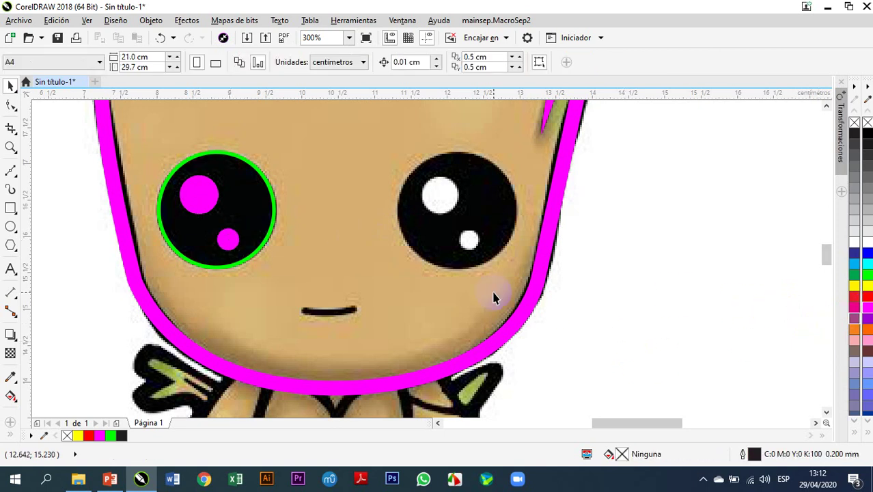
Step: Copy the left eye's three circles onto the right eye, matching its black edge and highlights, and deselect them
scroll(485, 297, "down", 2)
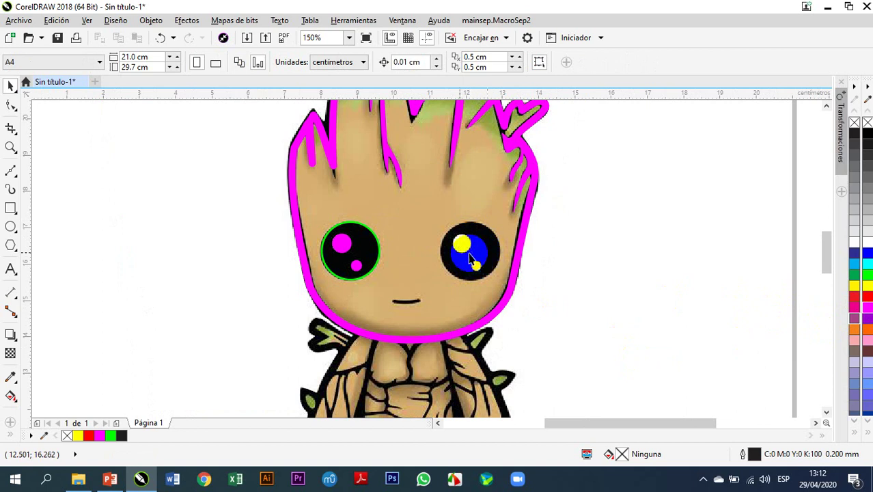
left_click_drag(265, 218, 396, 301)
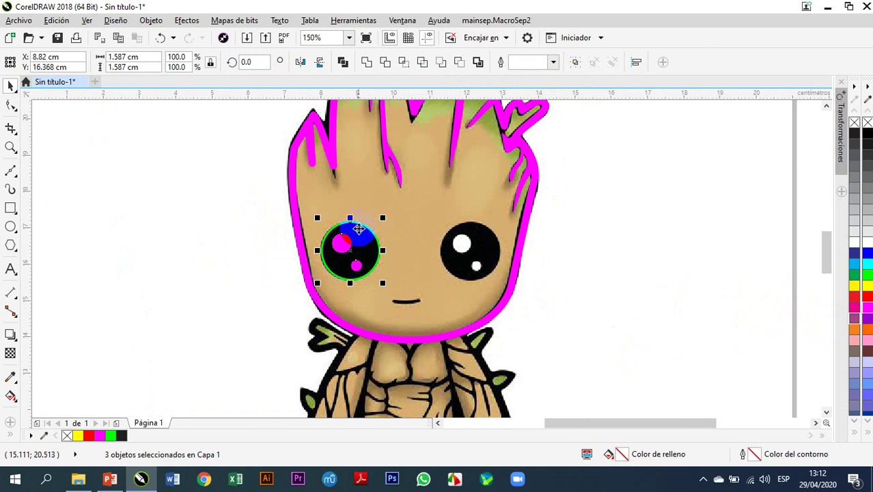
left_click_drag(354, 248, 469, 251)
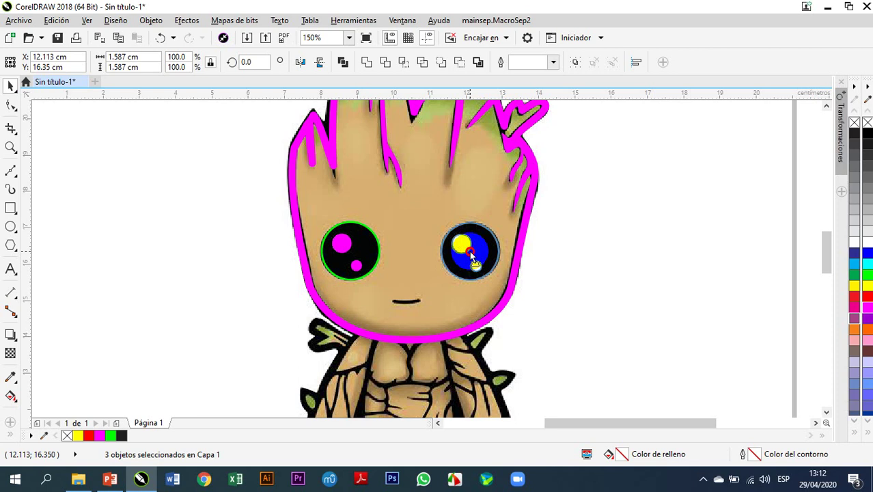
left_click_drag(469, 250, 469, 250)
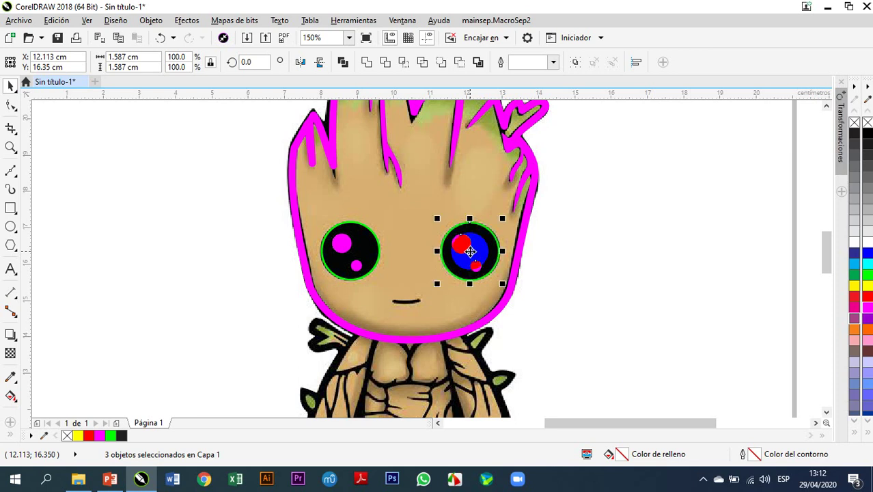
left_click(634, 271)
Step: Draw a straight line about 0.7 cm long across the mouth's upper edge, from corner to corner
scroll(398, 321, "up", 2)
scroll(397, 321, "up", 2)
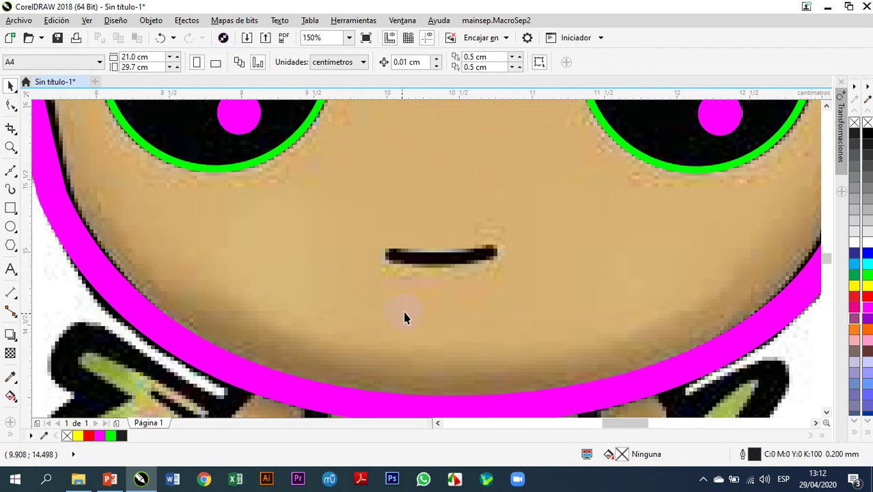
left_click(11, 171)
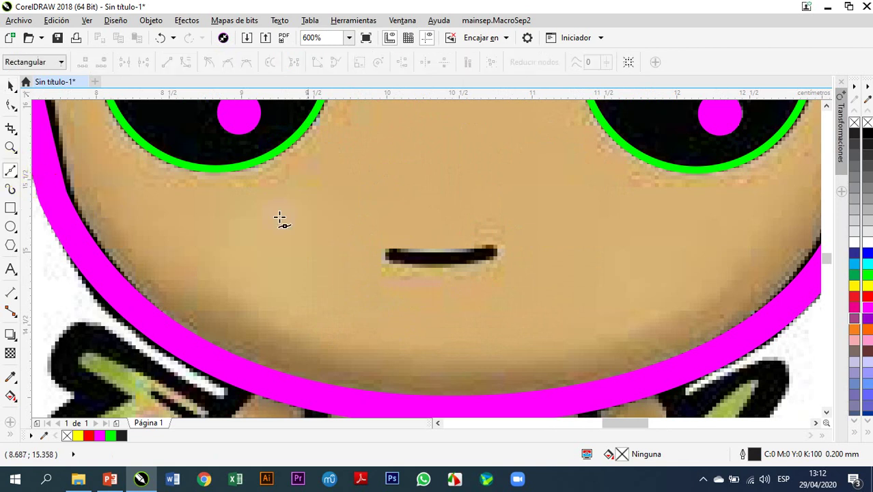
scroll(402, 247, "up", 1)
mouse_move(382, 251)
left_mouse_down()
mouse_move(573, 255)
mouse_move(587, 245)
left_mouse_up()
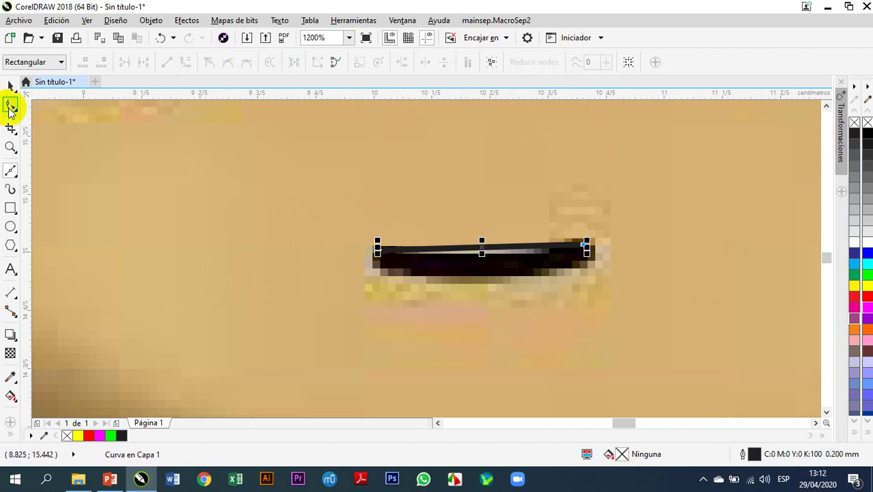
Step: Move the two end nodes of the mouth line onto the upper corners of the black mouth shape
left_click(11, 104)
left_click(491, 268)
scroll(380, 250, "up", 2)
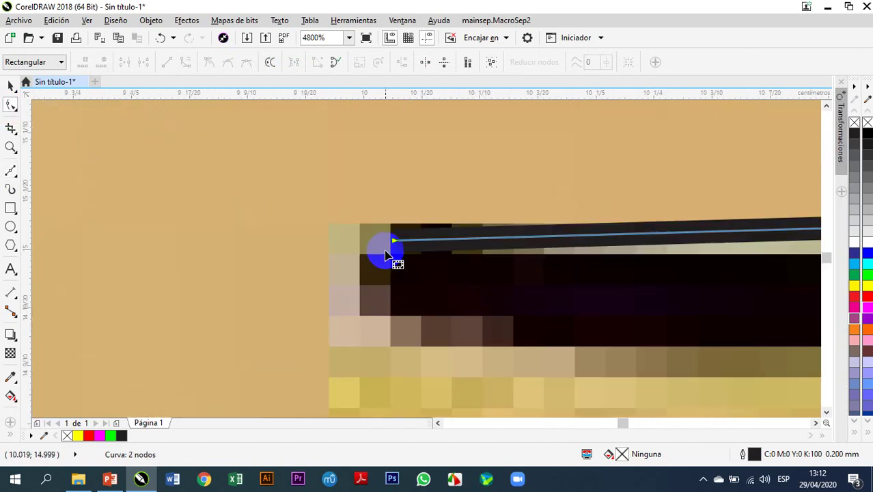
left_click_drag(396, 242, 400, 233)
scroll(399, 234, "down", 2)
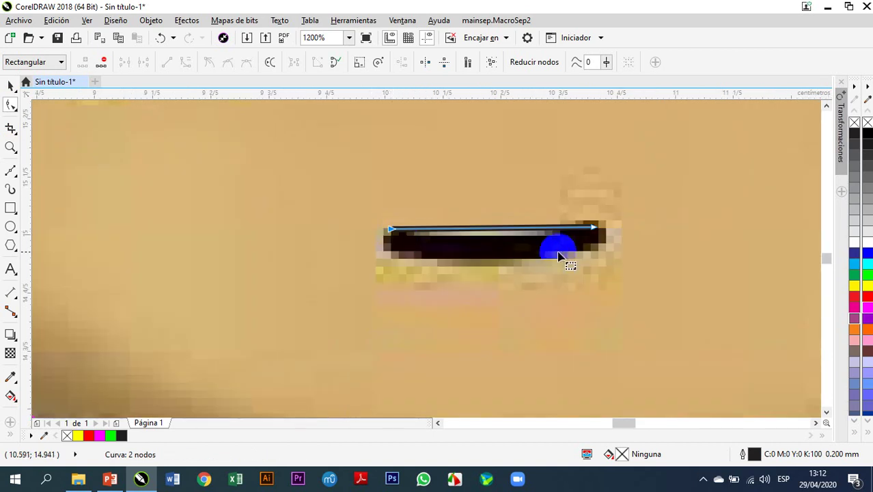
left_click_drag(594, 233, 610, 224)
scroll(590, 237, "up", 2)
scroll(610, 224, "down", 2)
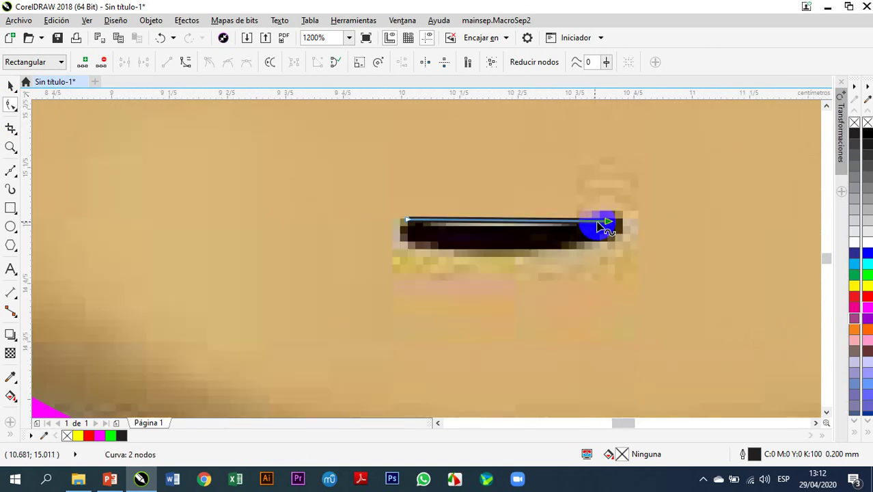
Step: Convert the mouth line to a curve and bend its middle down to follow the smile
right_click(504, 222)
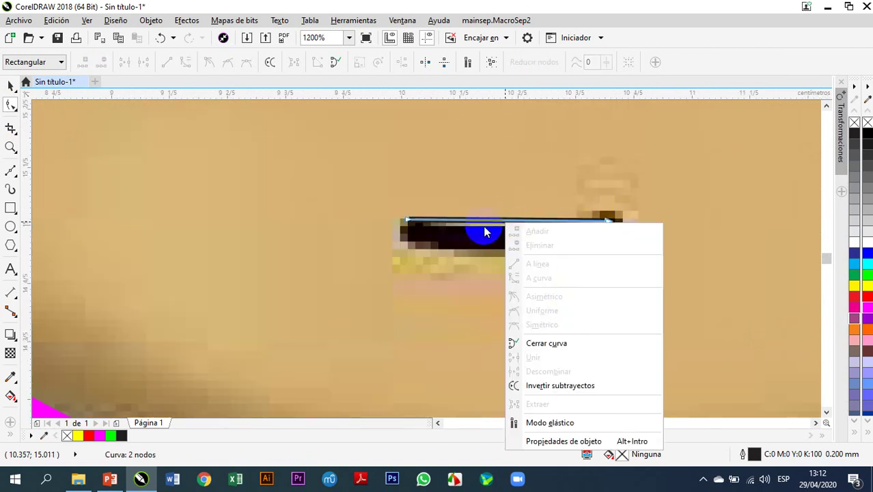
left_click(486, 222)
right_click(486, 222)
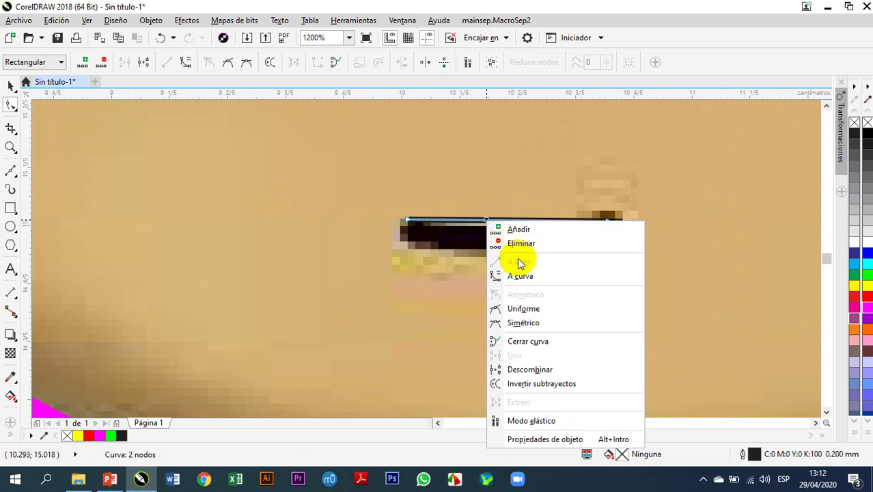
left_click(524, 276)
left_click_drag(504, 225, 503, 241)
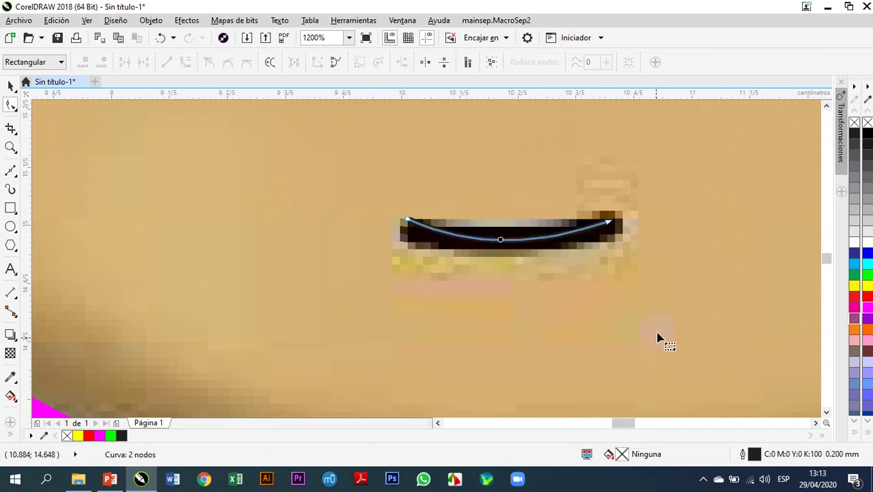
Step: Give the mouth curve rounded line ends and an outline width of 0.5 mm
left_click(10, 85)
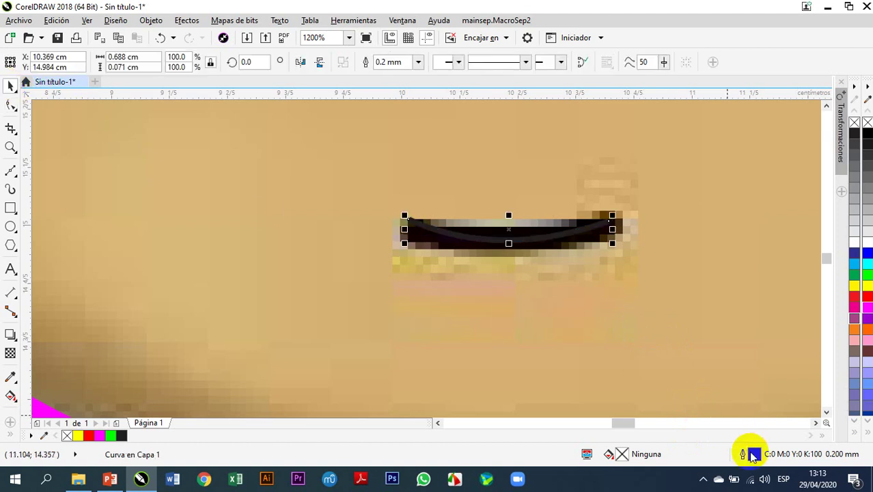
double_click(752, 456)
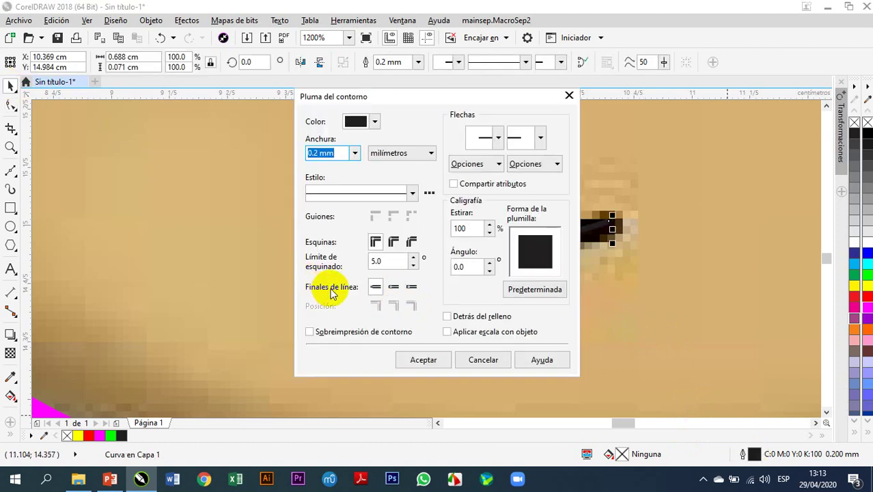
left_click(394, 286)
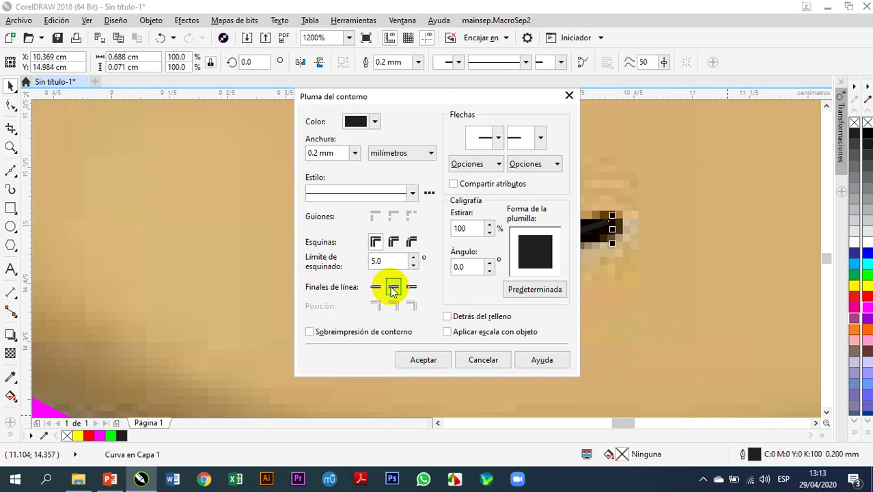
left_click(424, 360)
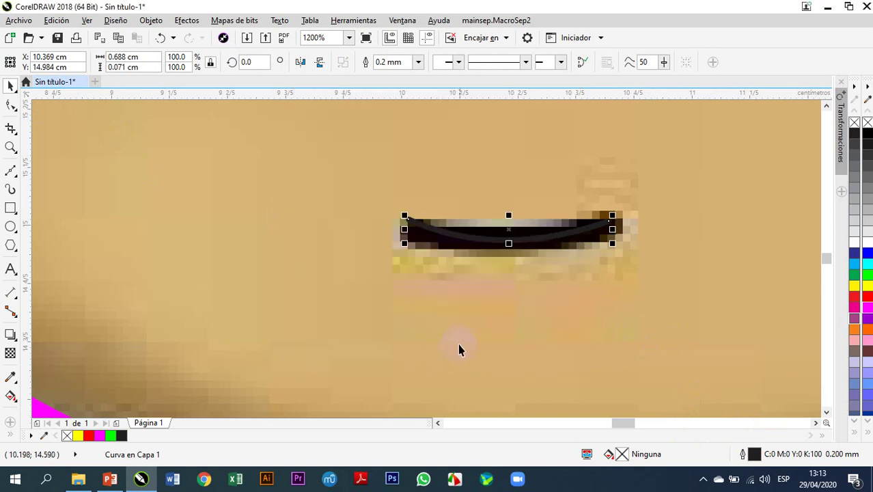
left_click(418, 61)
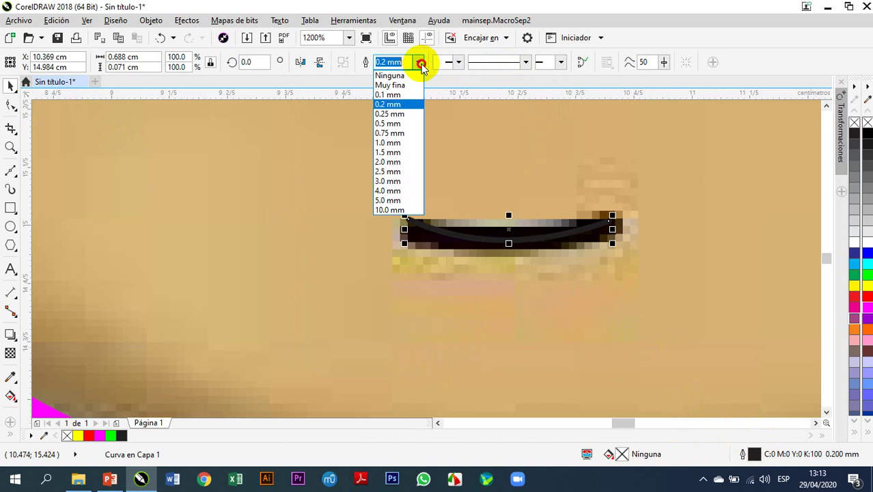
left_click(396, 124)
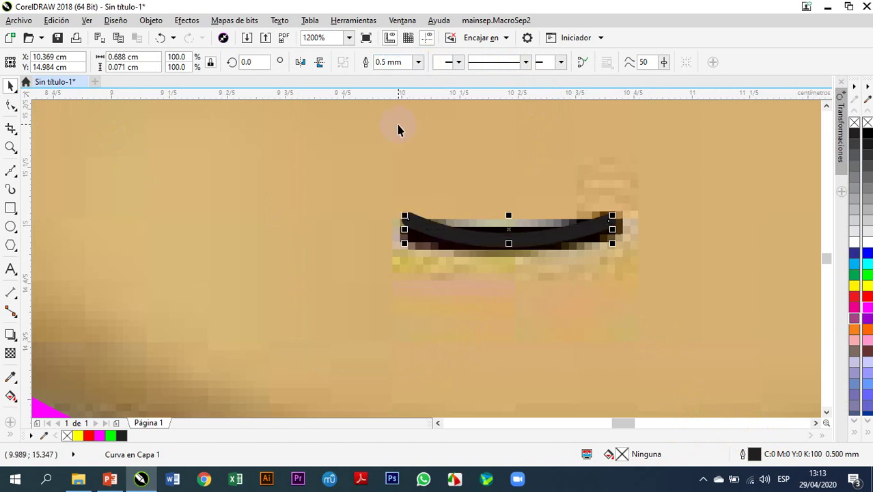
Step: Reposition both end nodes of the mouth curve inside the black corners and adjust its middle bend to fit the bitmap
left_click_drag(414, 238, 407, 222)
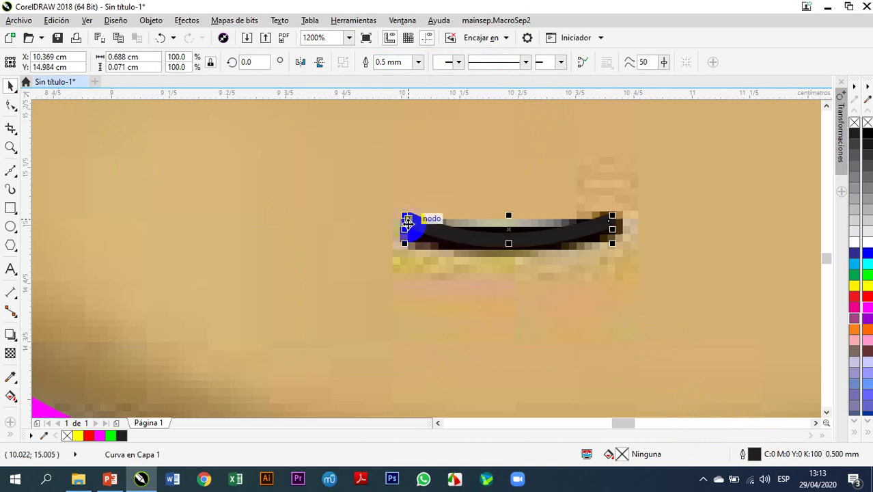
scroll(407, 222, "up", 2)
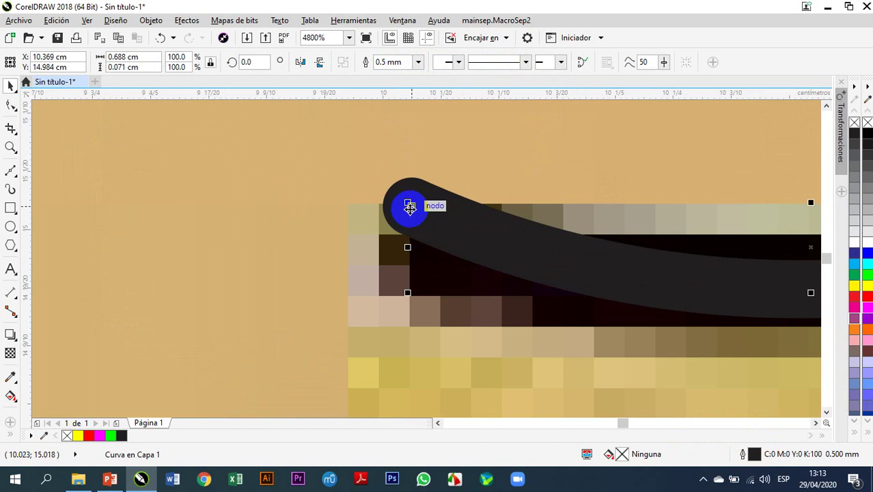
scroll(407, 222, "up", 1)
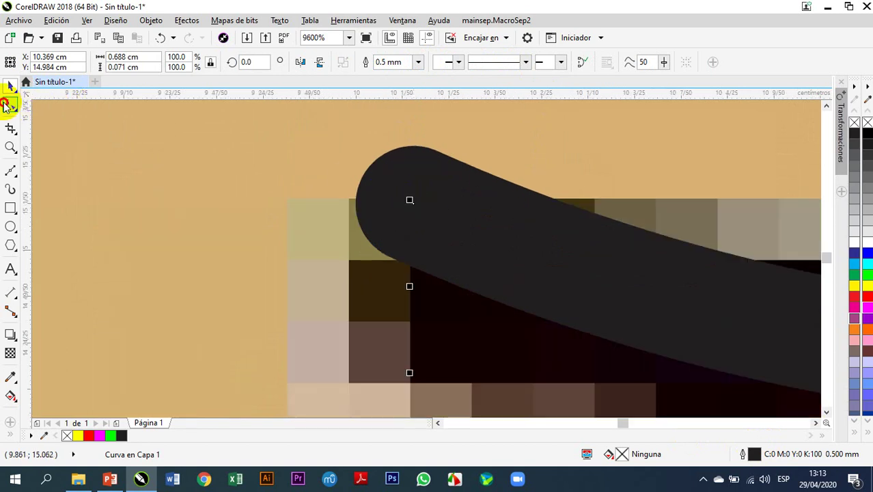
left_click(10, 104)
left_click_drag(412, 203, 423, 250)
scroll(424, 245, "down", 3)
scroll(420, 243, "up", 2)
scroll(423, 249, "down", 2)
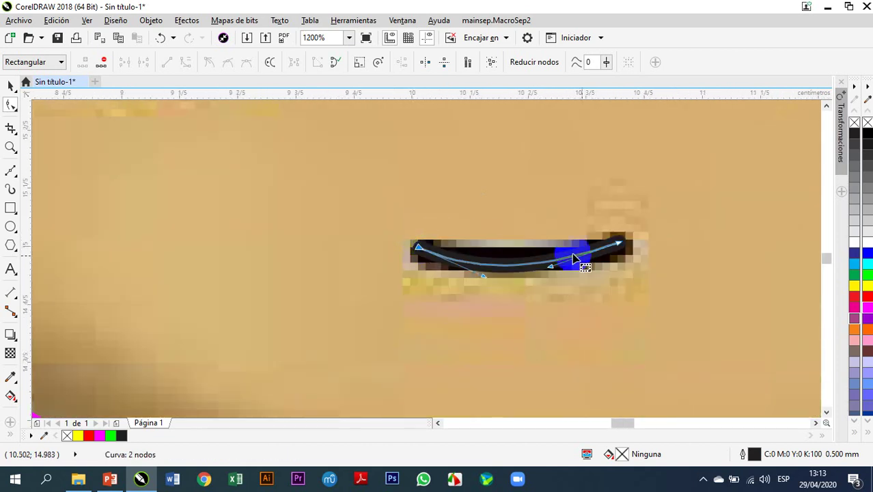
scroll(645, 244, "up", 2)
left_click(547, 255)
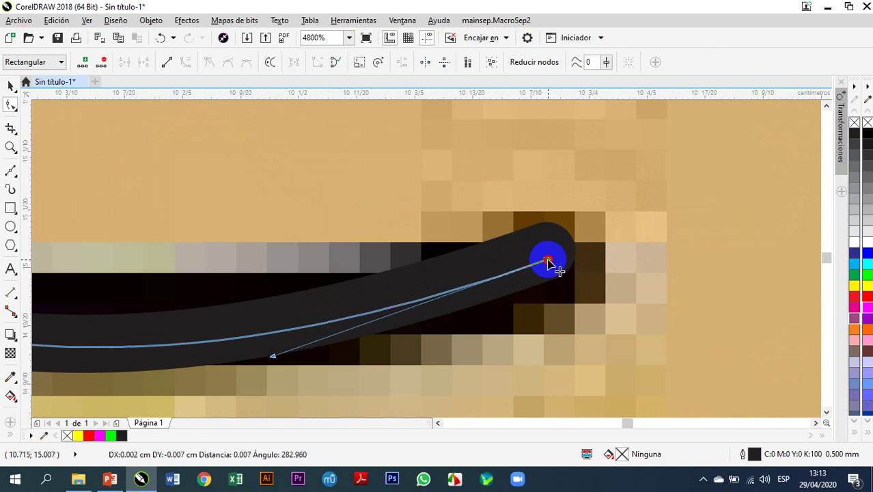
scroll(557, 251, "down", 2)
mouse_move(452, 275)
left_mouse_down()
mouse_move(440, 277)
mouse_move(449, 276)
left_mouse_up()
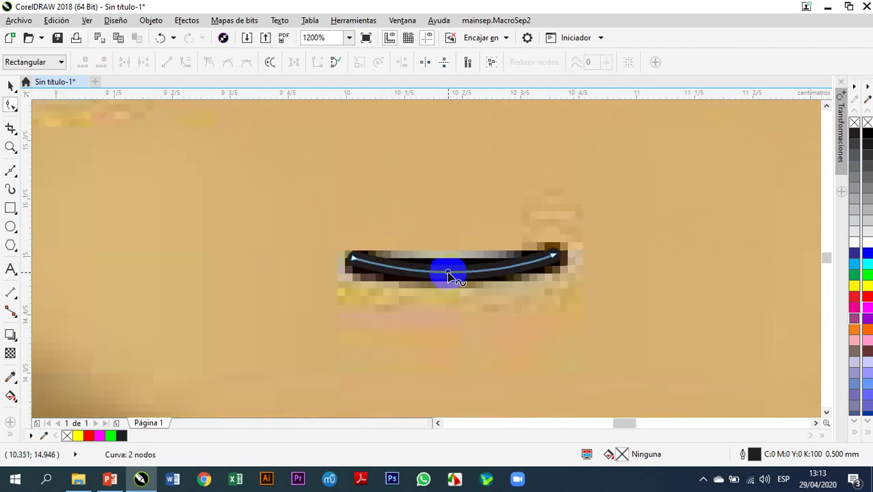
Step: Give the mouth curve a magenta outline and deselect it
left_click(10, 84)
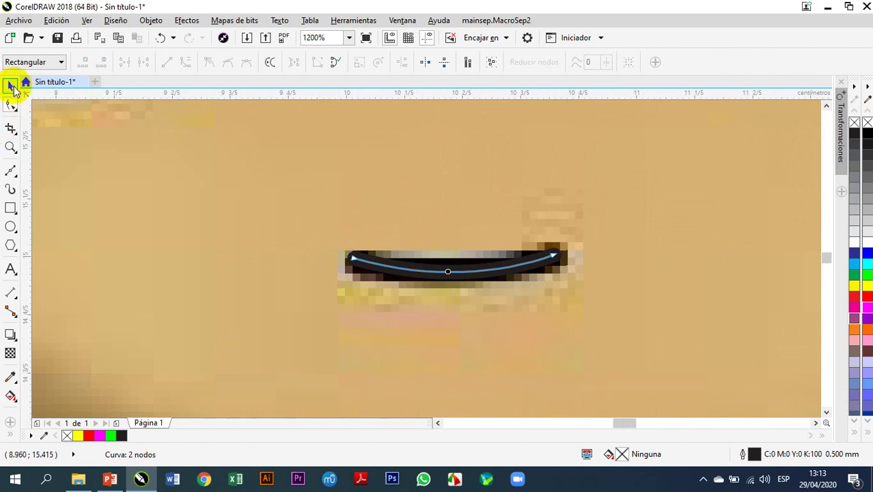
left_click(357, 244)
scroll(470, 268, "down", 3)
left_click(470, 266)
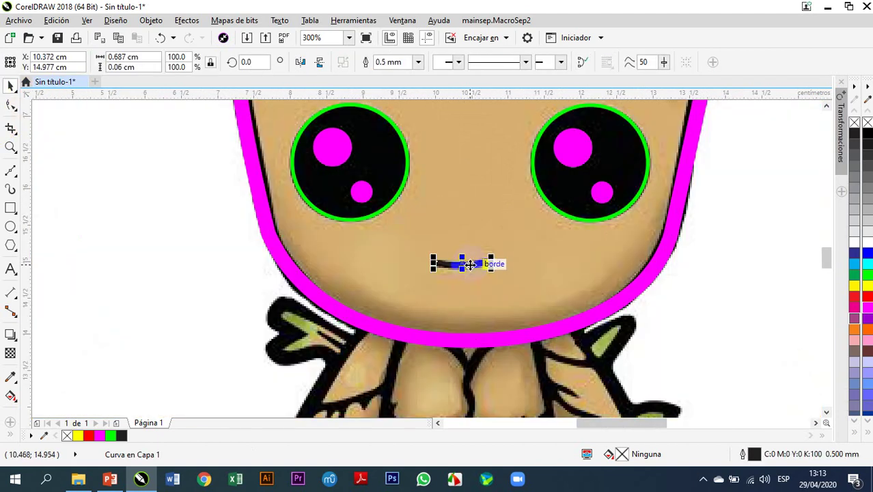
left_click(207, 256)
scroll(462, 265, "up", 2)
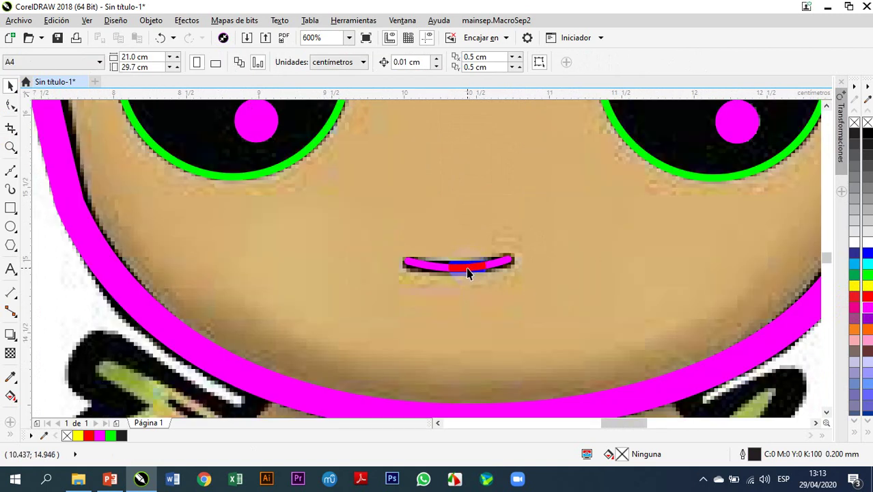
Step: Set the mouth curve's outline width to 0.75 mm and make its outline scale with the object
left_click(467, 268)
left_click(418, 62)
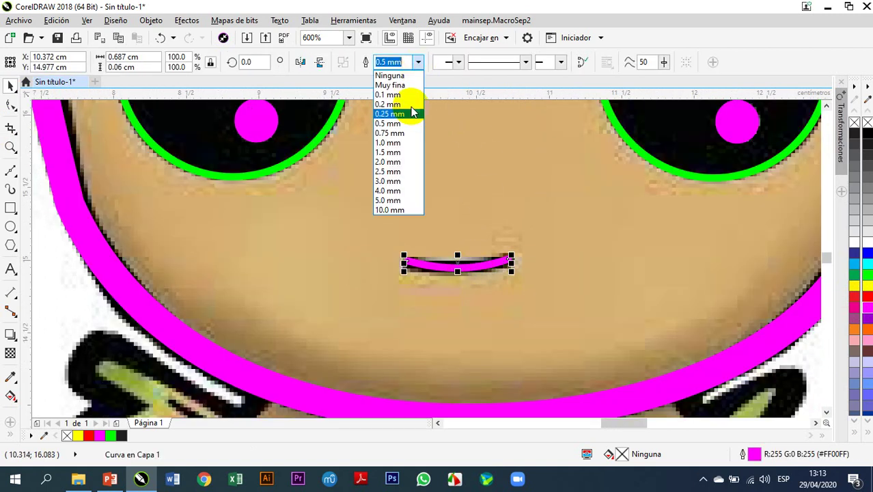
left_click(407, 133)
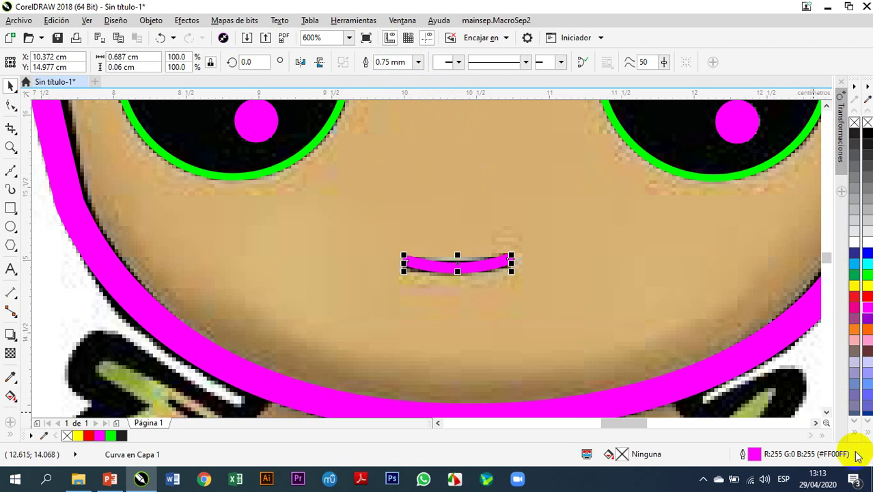
double_click(754, 455)
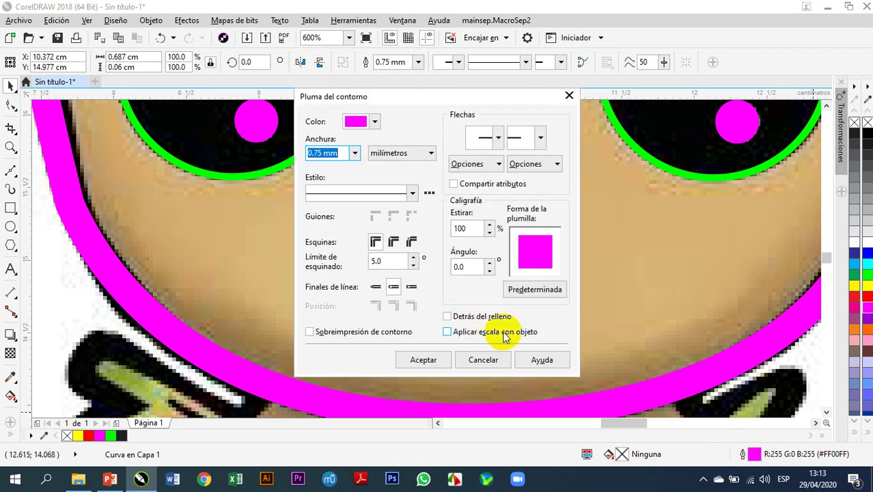
left_click(447, 332)
left_click(423, 359)
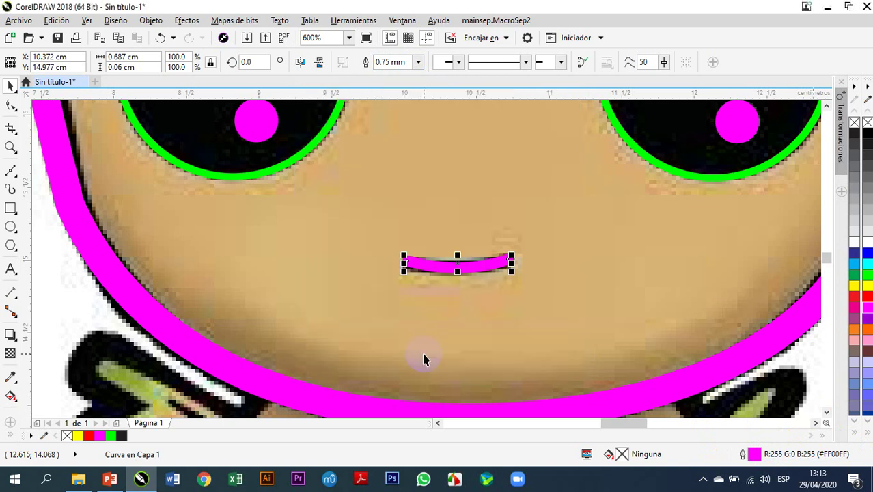
Step: Make the magenta head outline scale with the object in its outline pen settings
scroll(479, 246, "down", 2)
left_click(432, 323)
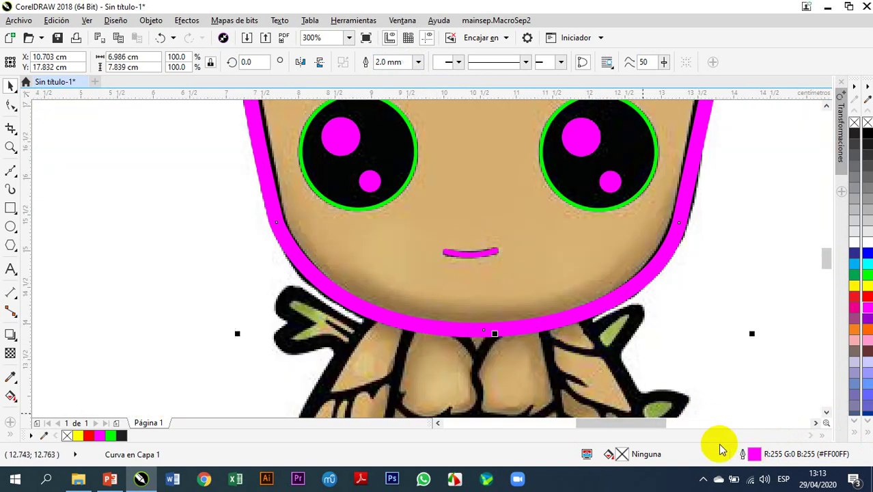
double_click(754, 454)
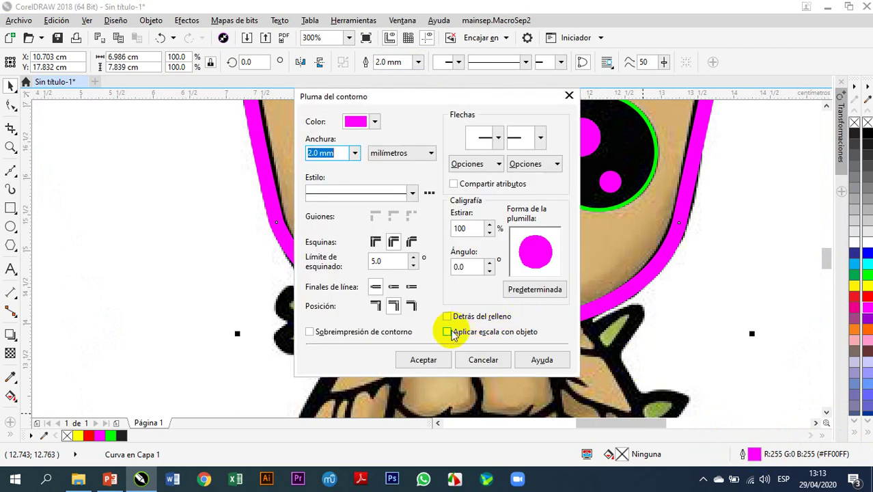
left_click(425, 359)
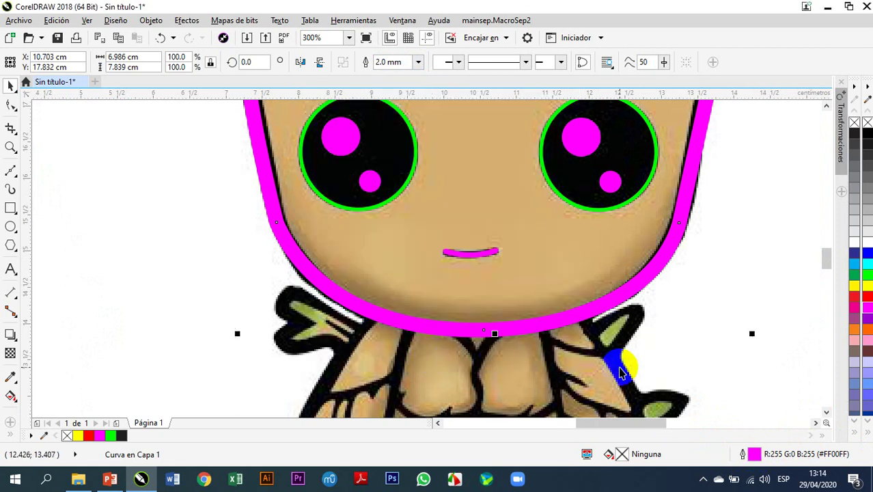
Step: Select the green circle around the eye on the right to check its outline properties
scroll(614, 358, "down", 1)
scroll(625, 281, "up", 2)
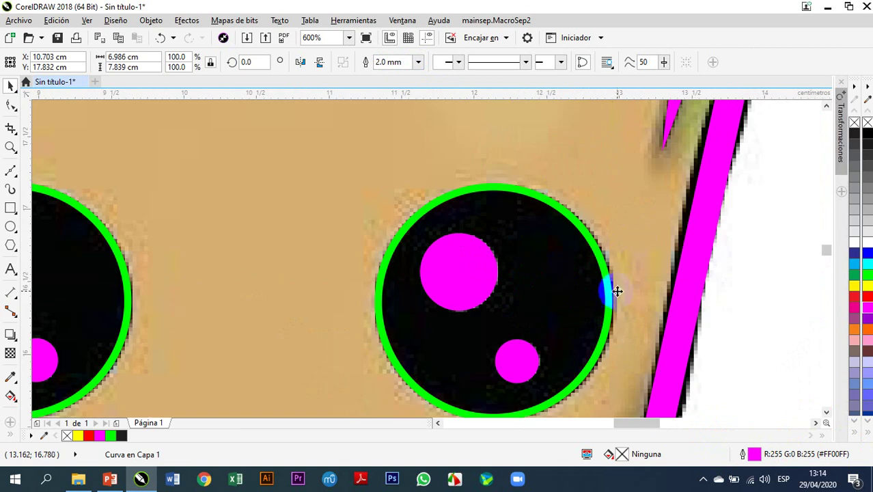
left_click(610, 294)
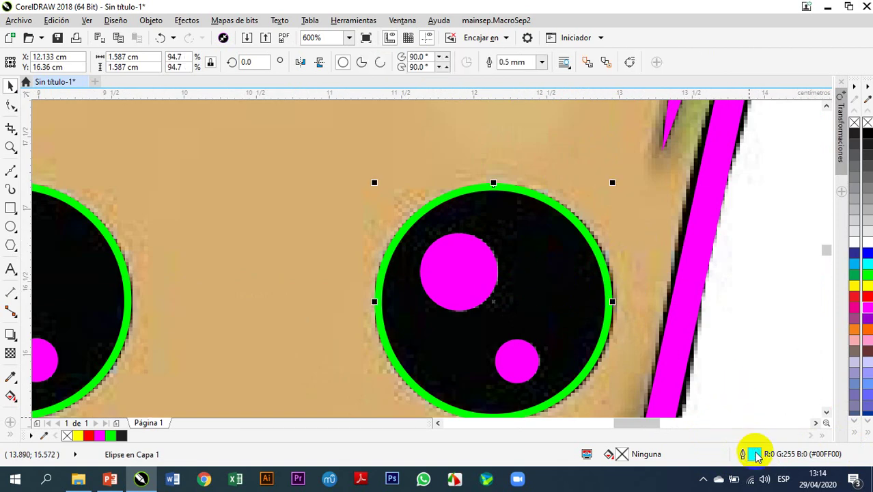
scroll(641, 292, "down", 2)
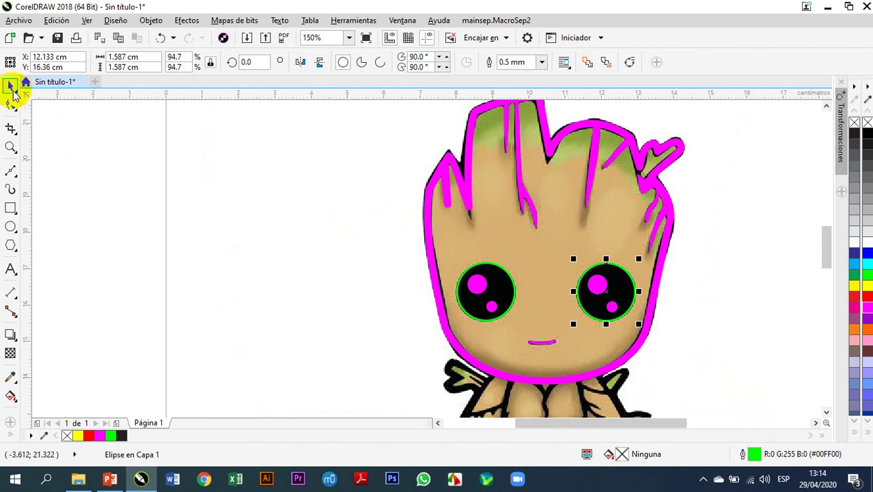
left_click(418, 250)
left_click(427, 258)
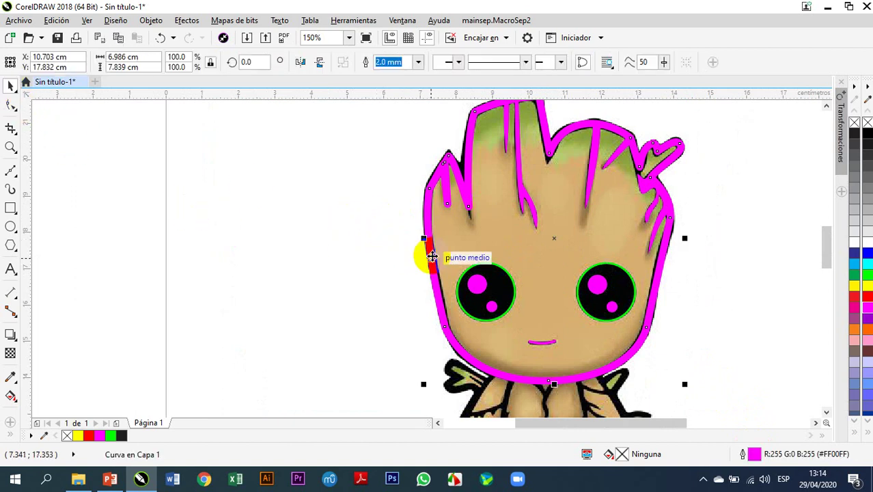
scroll(304, 207, "down", 1)
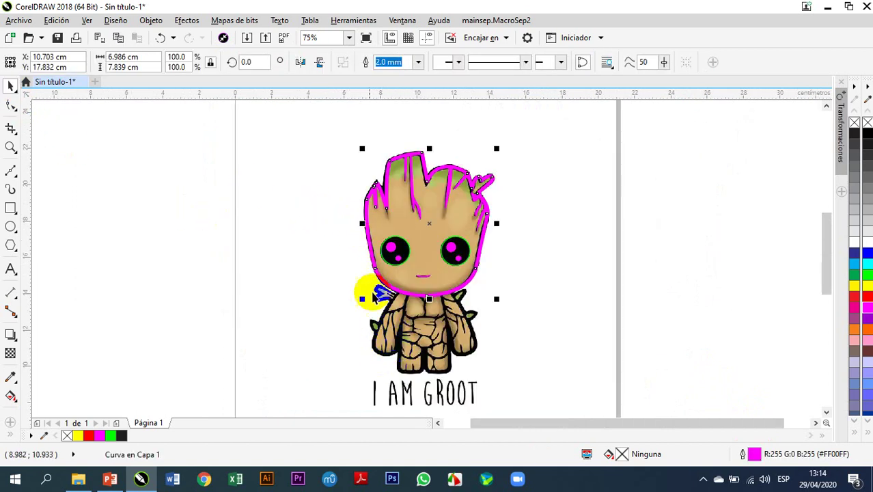
left_click(311, 154)
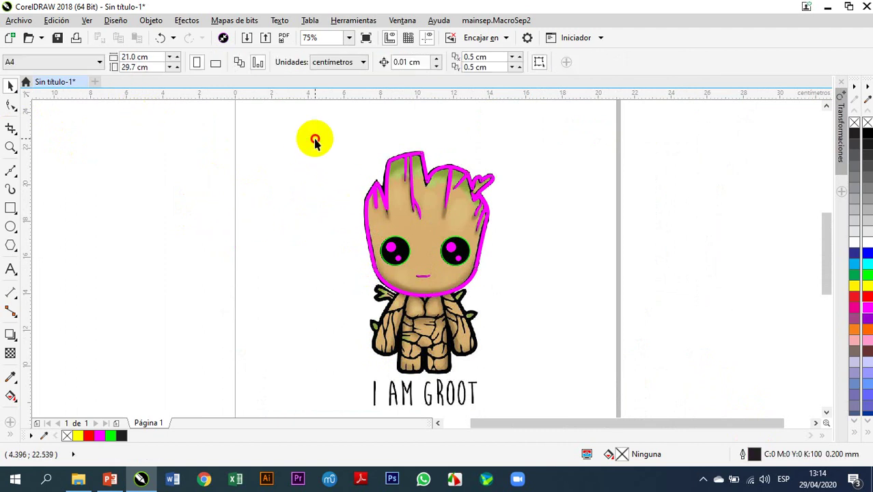
Step: Unlock the groot.jpeg reference bitmap to check its dimensions, and lock it again
right_click(425, 349)
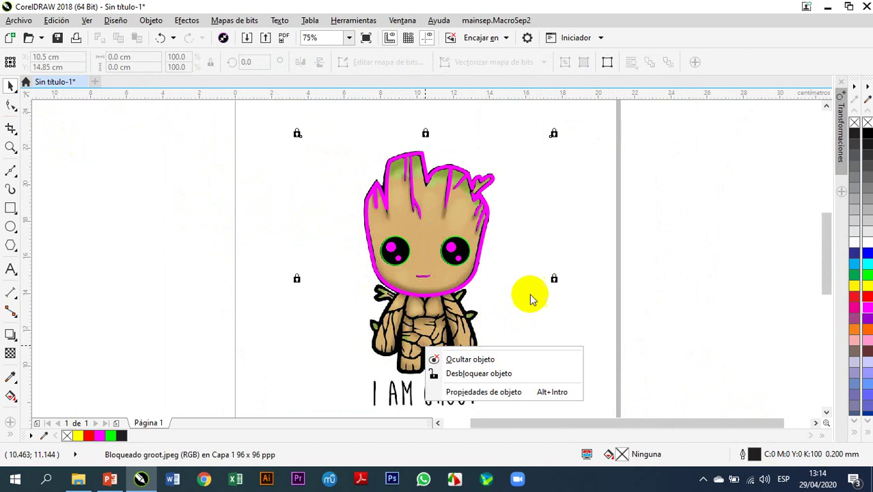
left_click(479, 373)
left_click(575, 342)
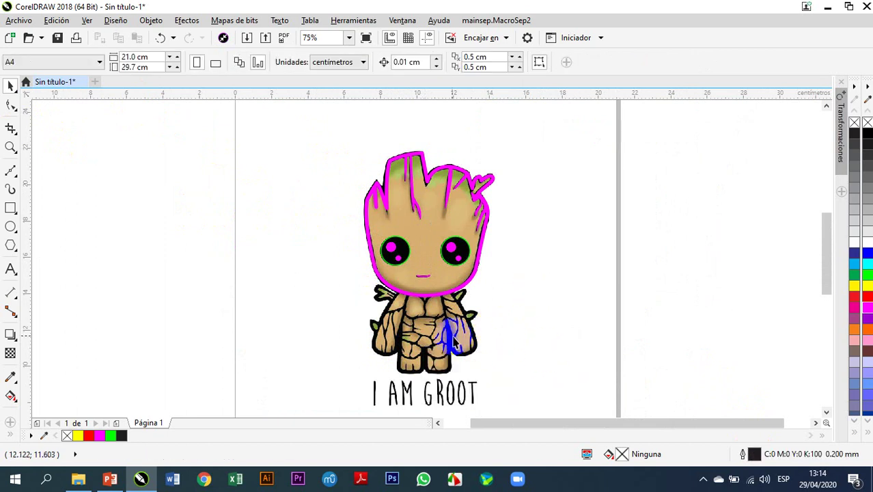
left_click(439, 333)
left_click(117, 68)
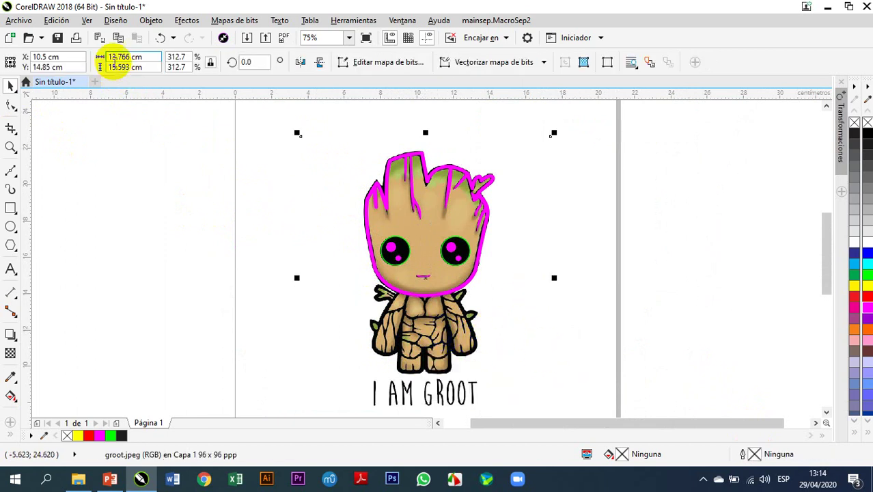
left_click(410, 346)
right_click(427, 346)
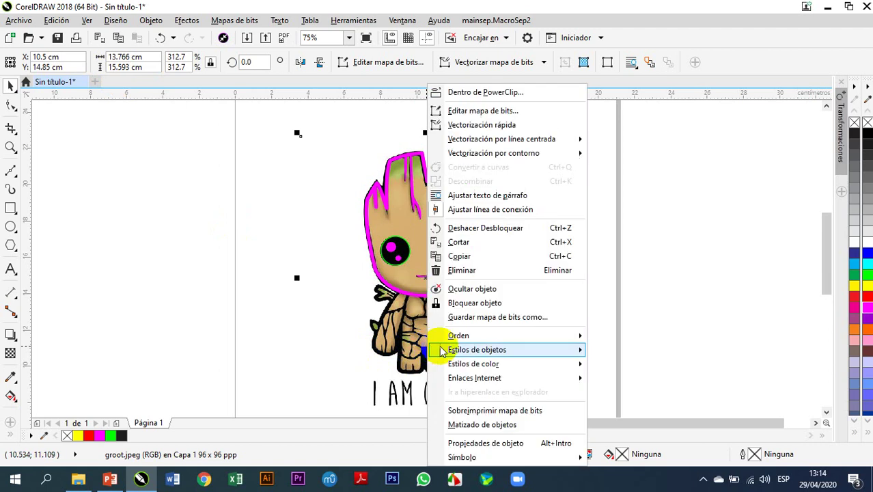
left_click(482, 303)
Step: Enable Aplicar escala con objeto in the outline settings of the green circle around the character's eye beside the empty page margin
scroll(450, 309, "down", 4)
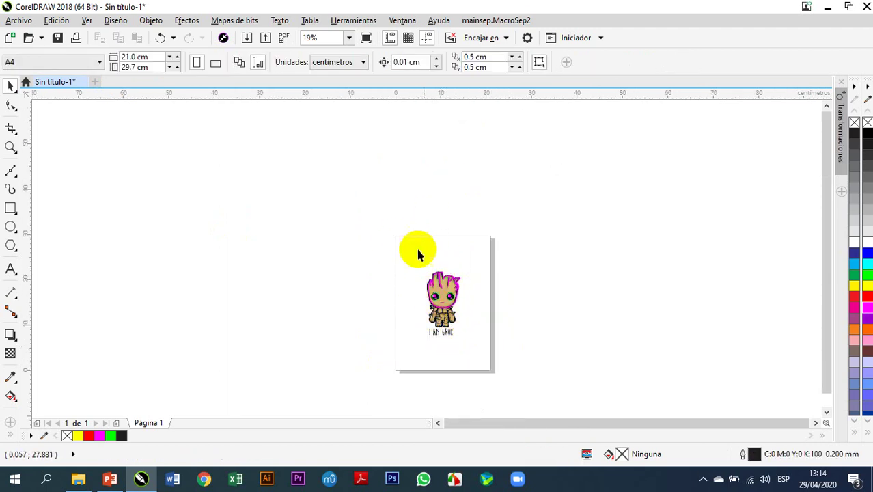
scroll(441, 311, "up", 4)
scroll(441, 307, "up", 2)
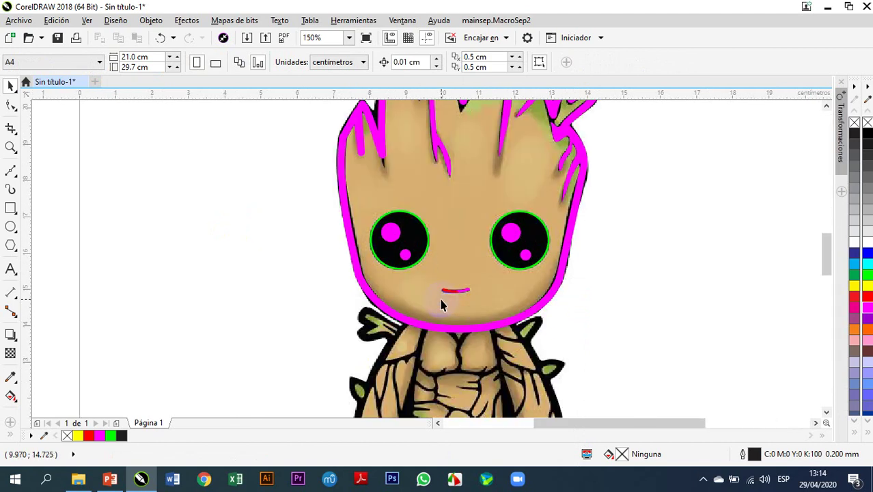
scroll(425, 280, "up", 2)
left_click(409, 253)
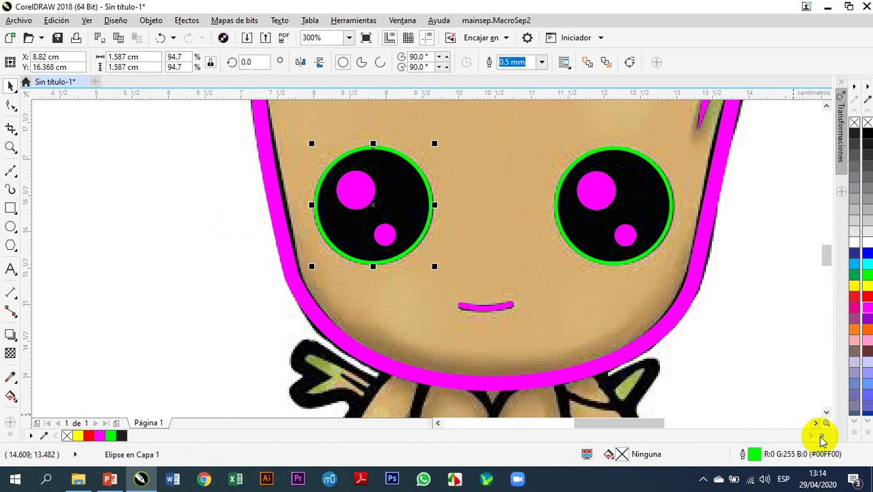
double_click(753, 455)
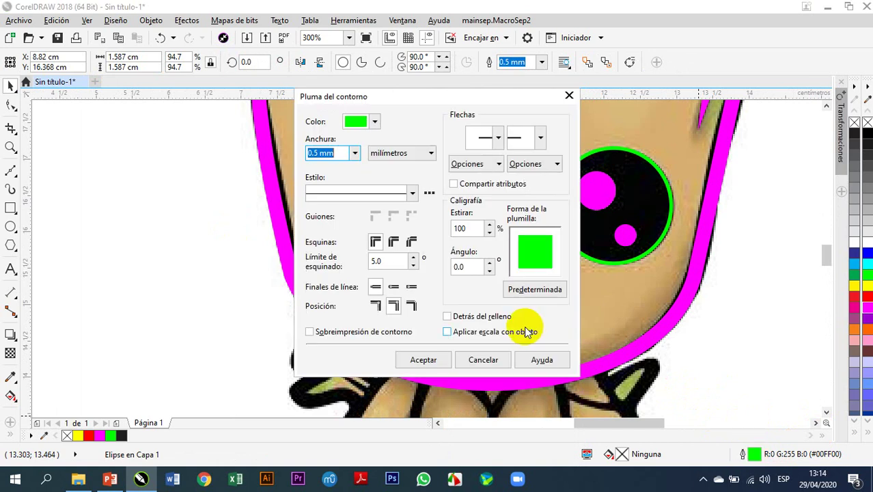
left_click(448, 332)
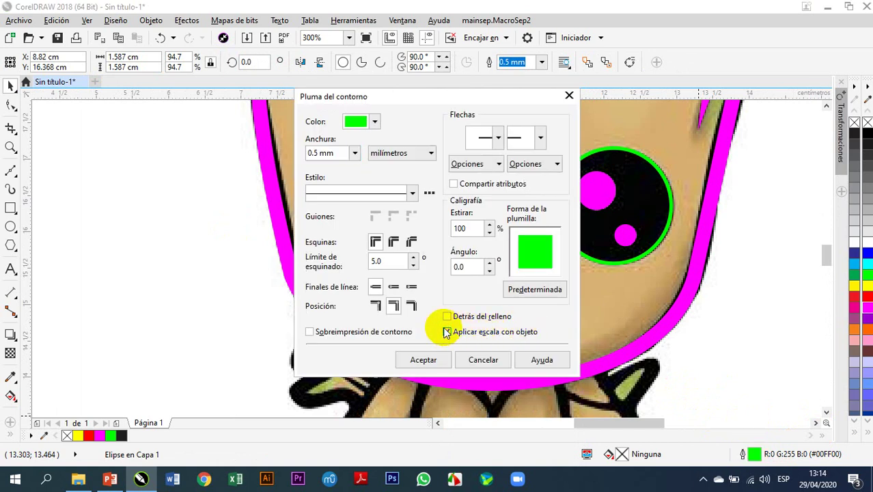
left_click(423, 360)
Step: Enable Aplicar escala con objeto for the outlines of the four magenta highlight circles in both eyes
left_click(365, 194)
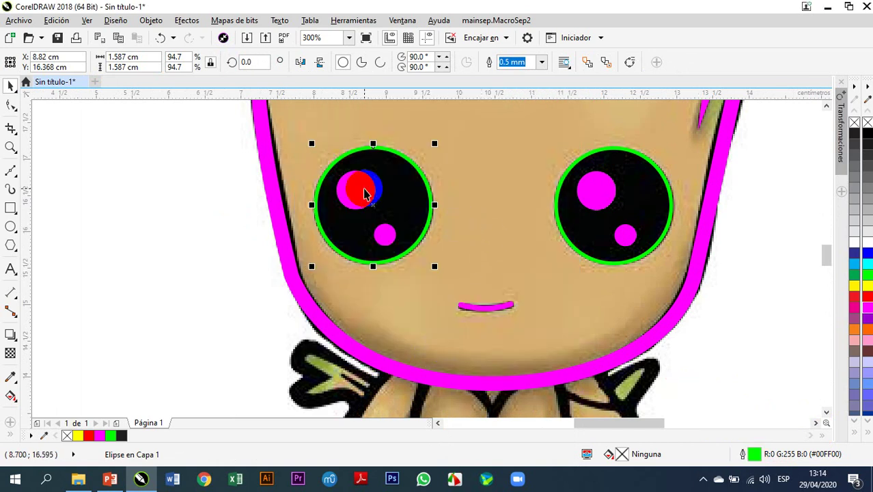
left_click(392, 243)
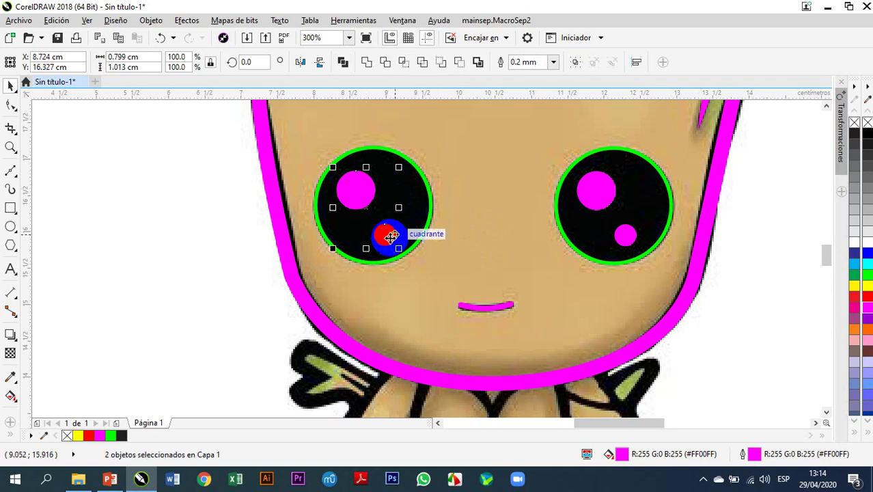
left_click(589, 190, "shift")
left_click(634, 244, "shift")
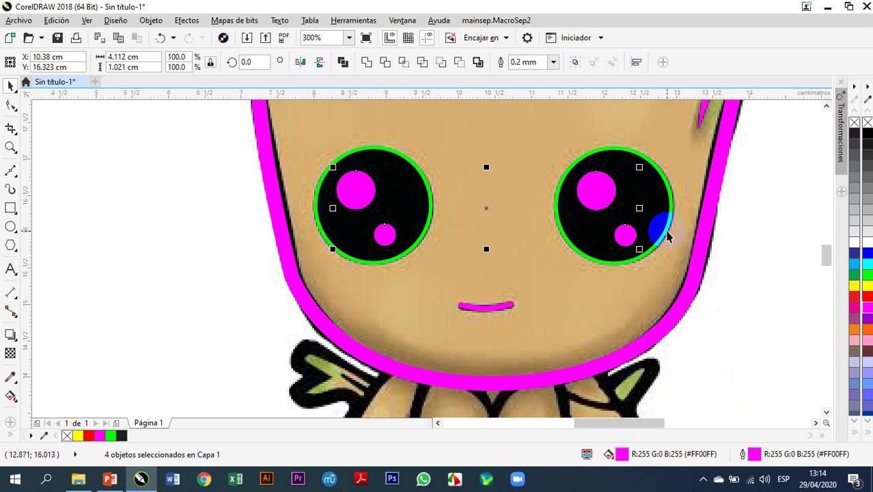
left_click(666, 235, "shift")
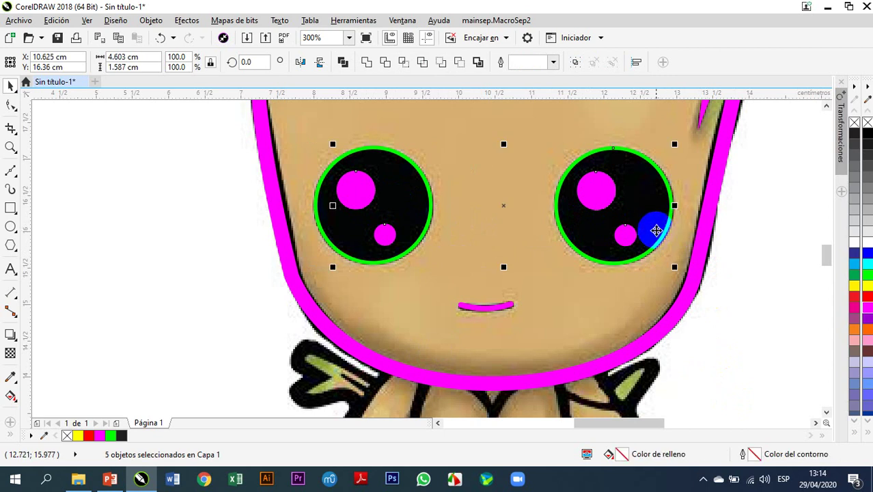
left_click(656, 234, "shift")
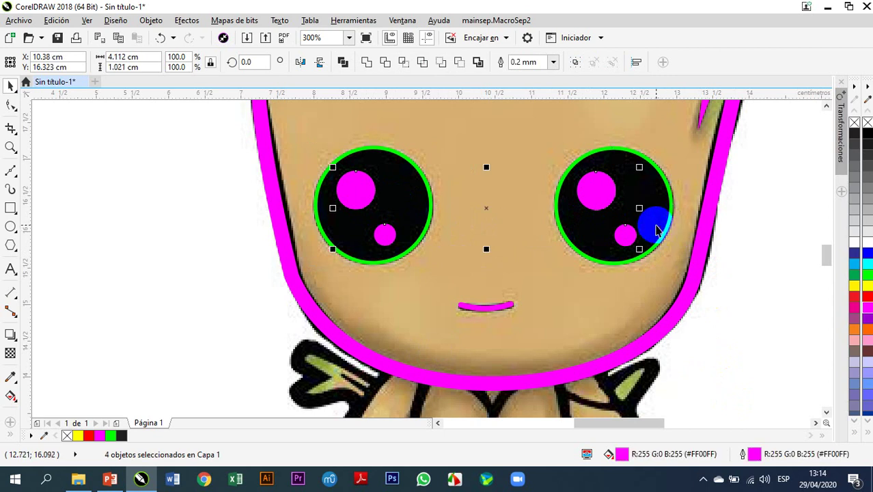
double_click(755, 455)
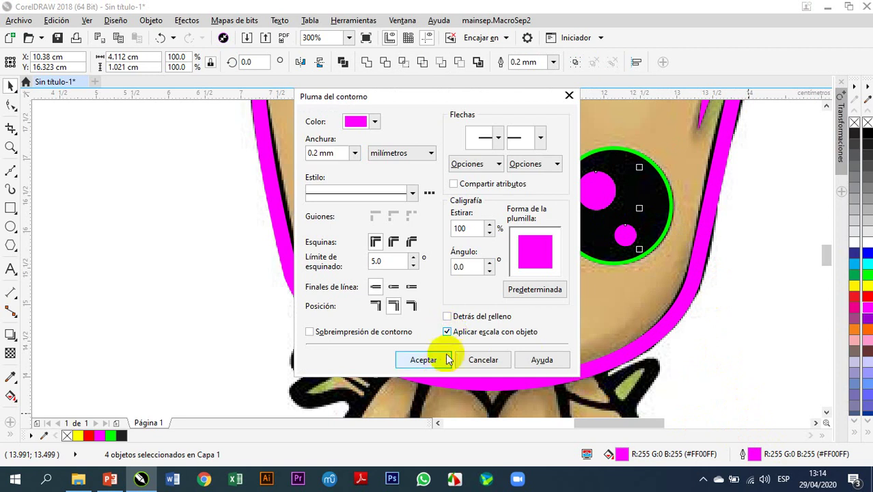
left_click(437, 360)
left_click(243, 306)
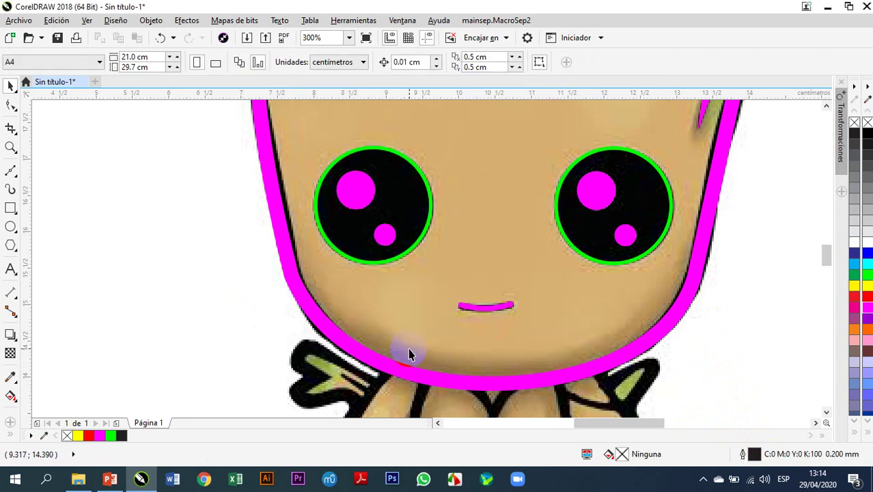
Step: Enable Aplicar escala con objeto for the outlines of the three magenta-filled crack shapes on the upper head
scroll(408, 347, "down", 2)
scroll(408, 348, "down", 2)
scroll(418, 259, "up", 2)
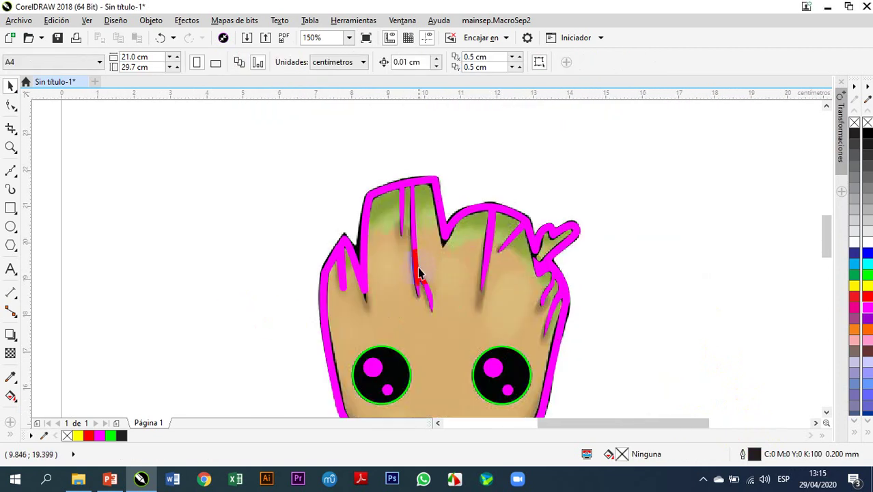
left_click(417, 272)
left_click_drag(424, 280, 424, 282)
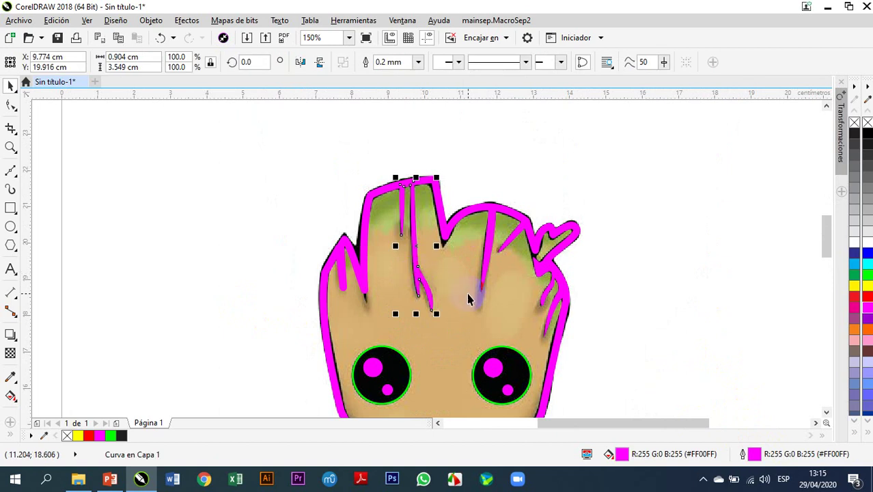
left_click(487, 265, "shift")
left_click(540, 270, "shift")
left_click_drag(333, 285, 360, 295)
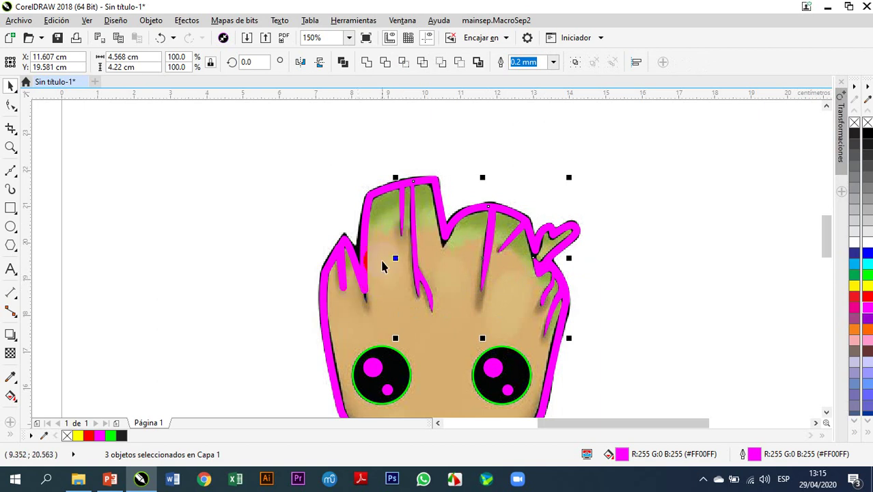
double_click(754, 453)
left_click(448, 331)
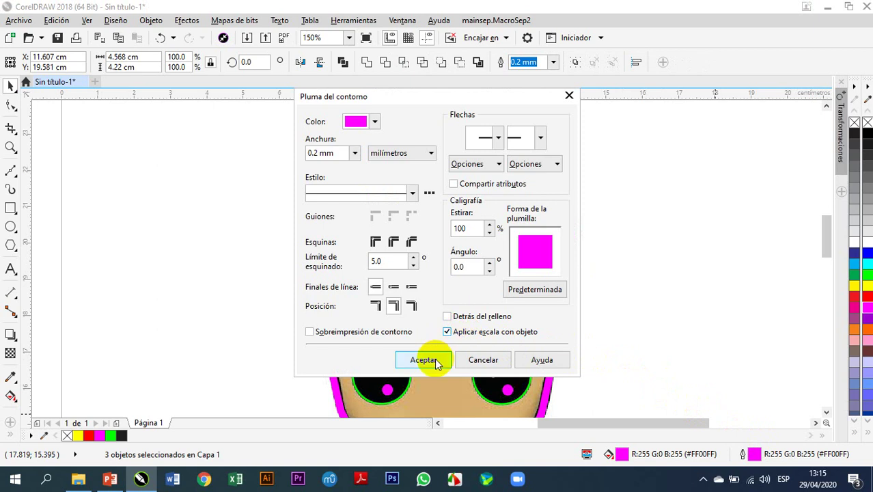
left_click(435, 360)
left_click(272, 179)
Step: Fill both green-outlined eye circles with green
scroll(482, 185, "down", 4)
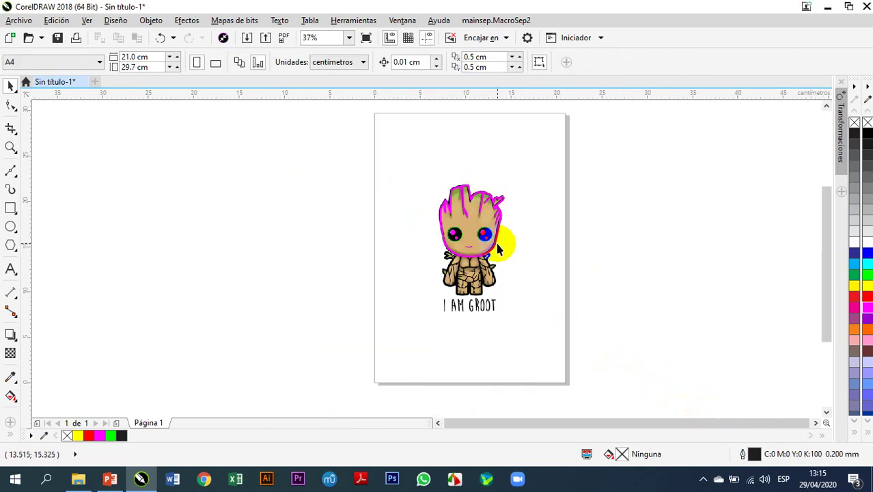
scroll(495, 249, "up", 4)
scroll(488, 248, "down", 2)
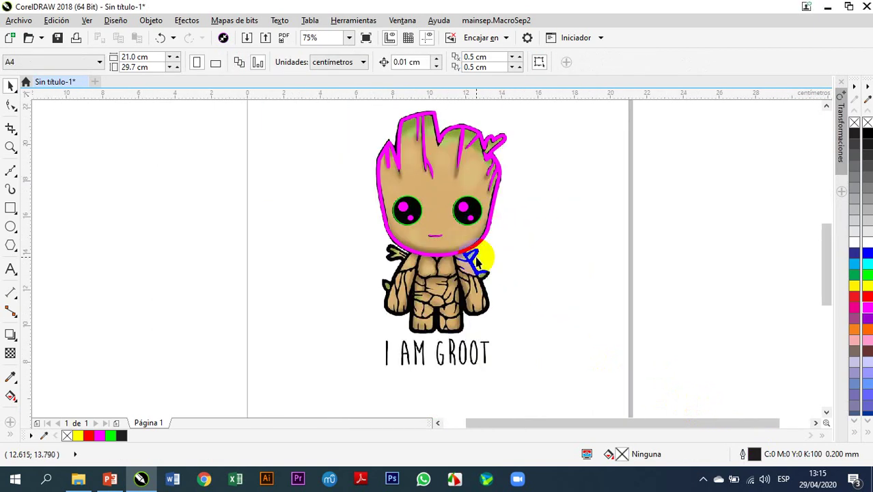
scroll(476, 262, "up", 2)
left_click(480, 173)
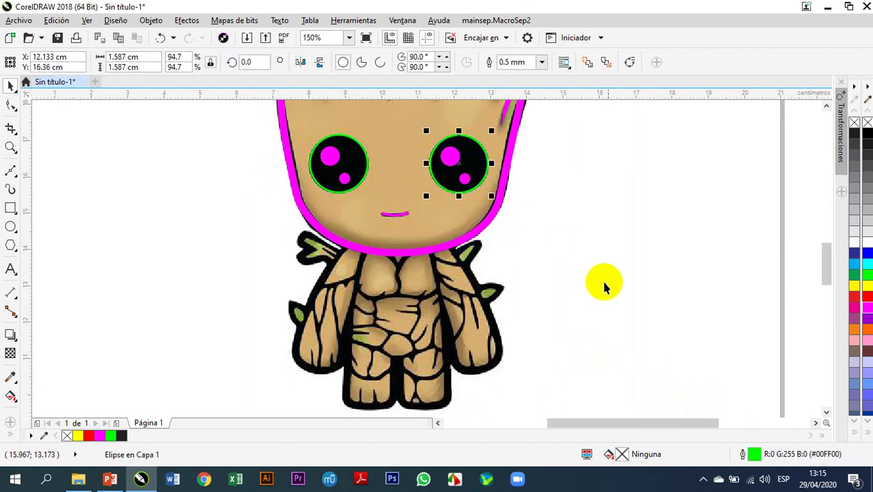
left_click(868, 276)
left_click(356, 171)
left_click(868, 276)
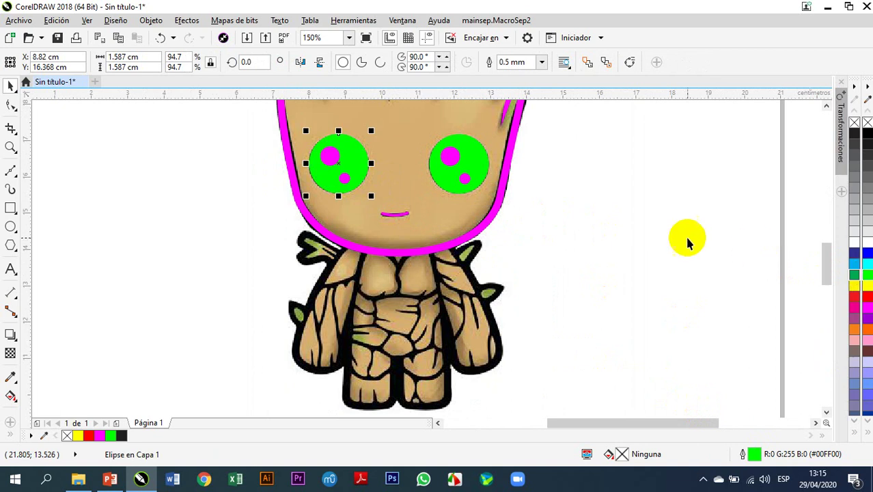
left_click(620, 235)
Step: Start the body outline with the Bézier tool, tracing a straight segment across the torso just below the head
scroll(493, 241, "down", 2)
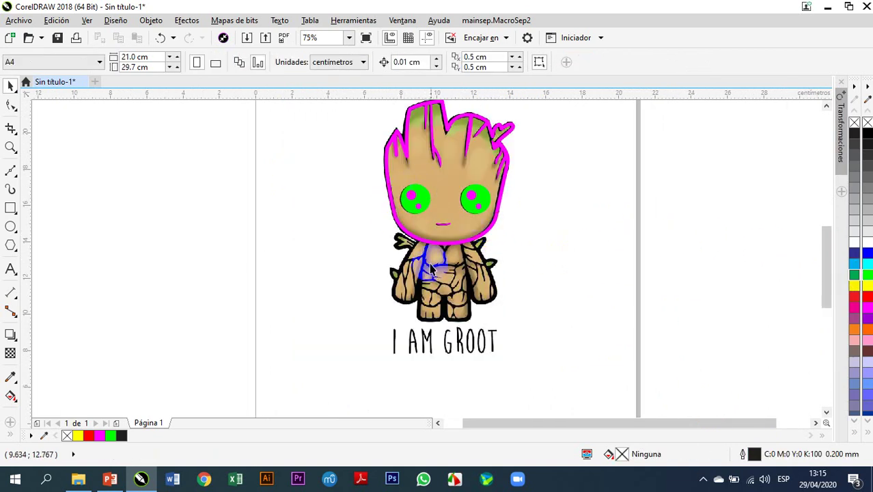
scroll(410, 219, "up", 2)
scroll(415, 250, "down", 1)
scroll(425, 195, "up", 1)
scroll(429, 309, "down", 1)
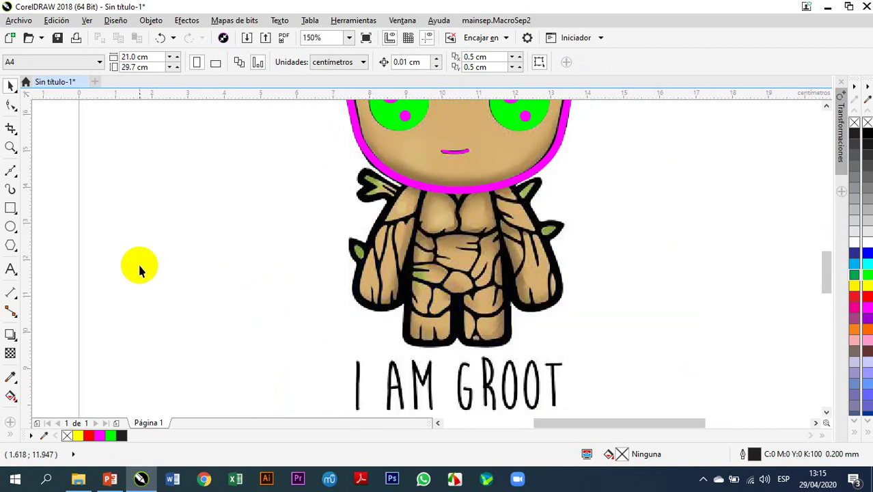
left_click(11, 170)
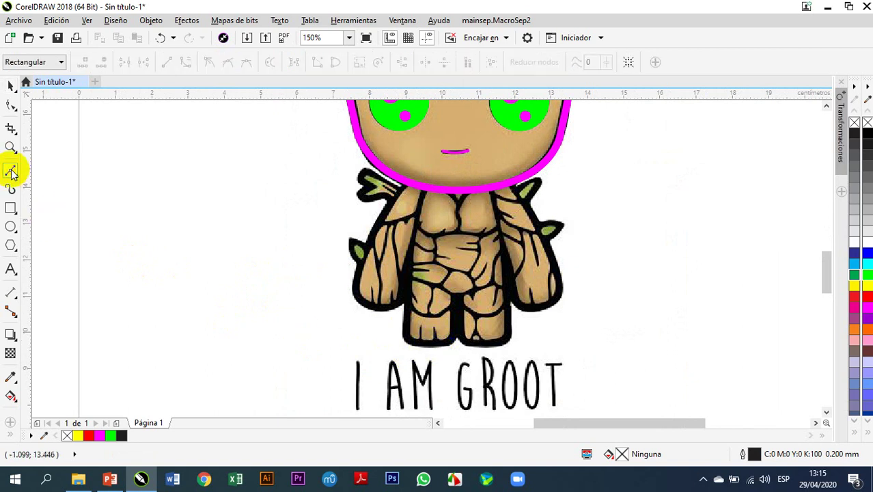
scroll(413, 208, "up", 1)
left_click(424, 159)
double_click(558, 159)
Step: Continue the body outline down the right side of the torso and around both legs to the left leg's outer bottom corner
scroll(463, 171, "down", 2)
scroll(485, 226, "up", 2)
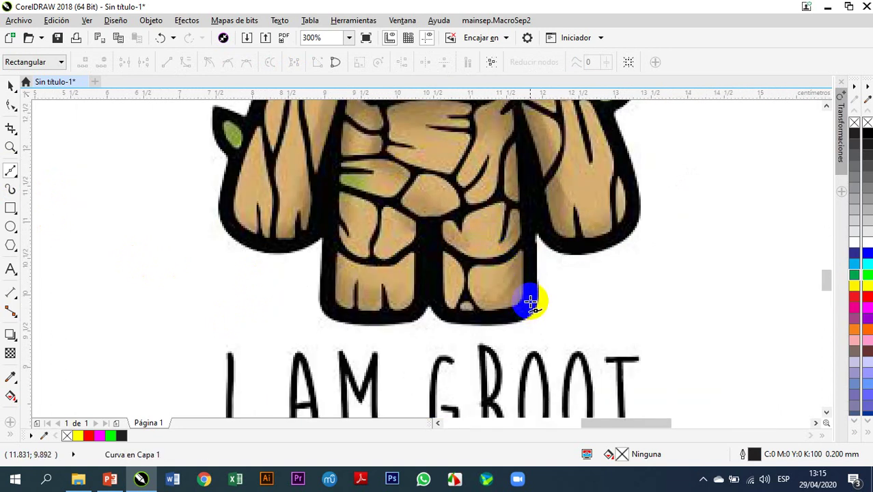
double_click(531, 301)
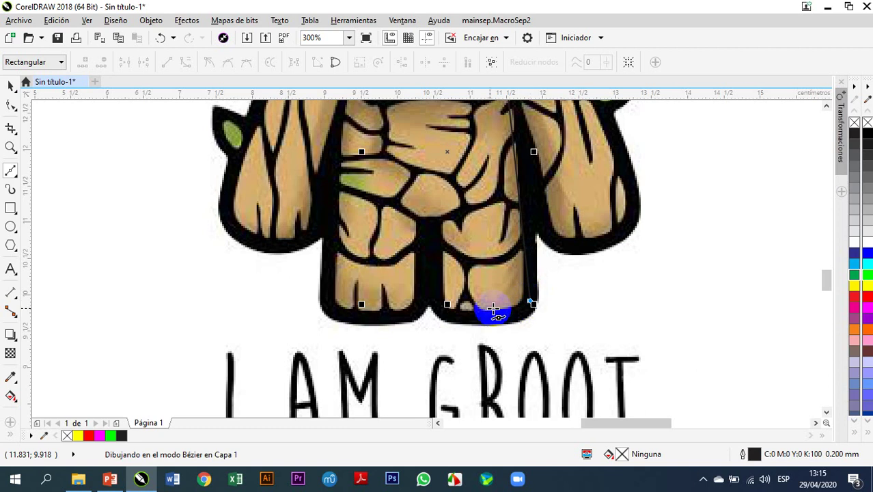
left_click(438, 305)
left_click(427, 224)
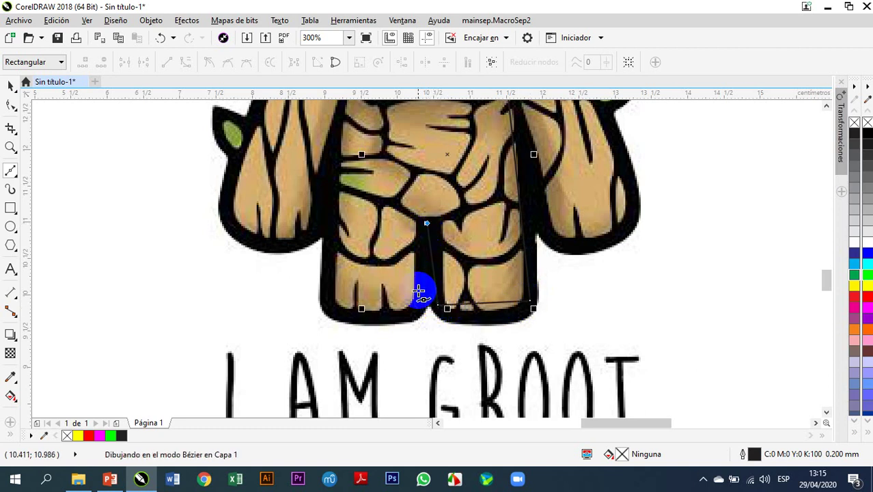
double_click(420, 301)
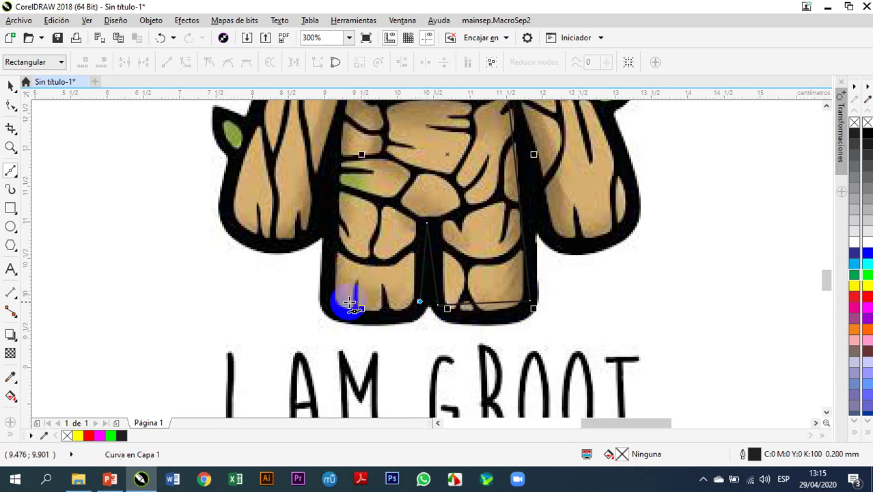
left_click(326, 298)
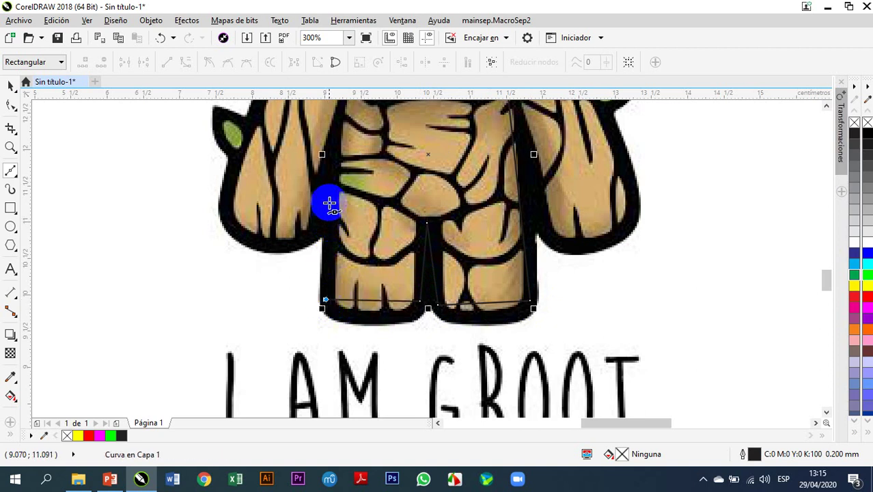
Step: Close the body outline up the left side, placing a node at waist height and ending at the starting point under the head
scroll(329, 167, "down", 3)
scroll(333, 171, "up", 3)
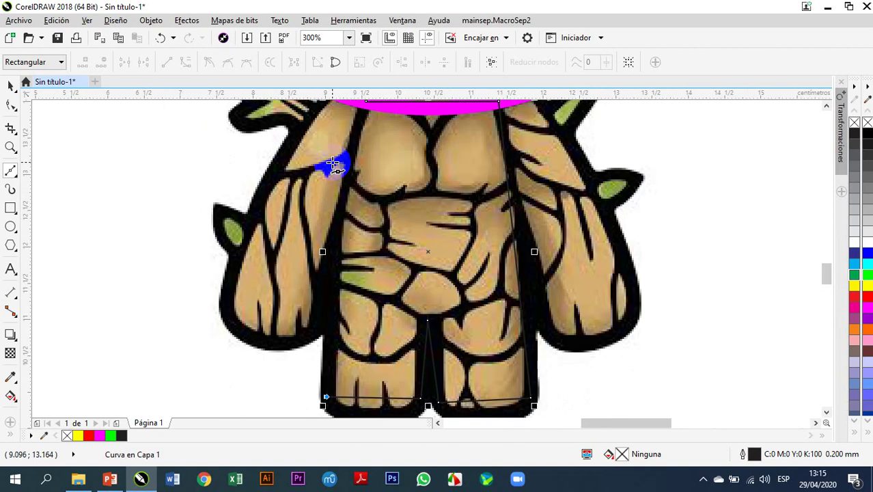
left_click_drag(340, 252, 354, 205)
scroll(332, 247, "down", 3)
scroll(340, 215, "up", 3)
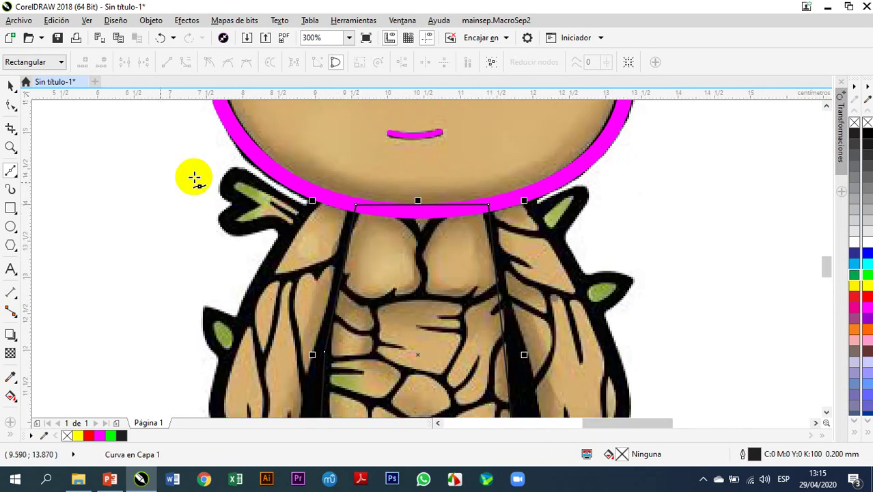
Step: Convert the body outline's top segment to a curve with the Shape tool and bend it to follow the head's lower edge
left_click(11, 105)
left_click(427, 232)
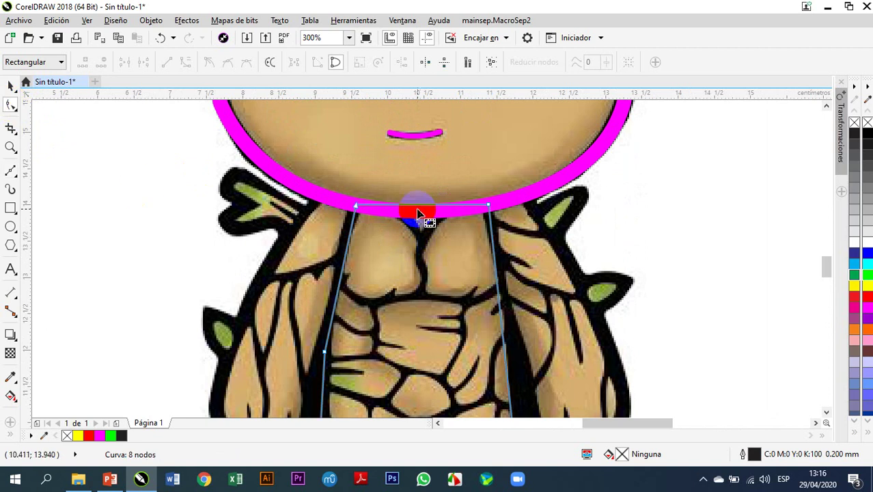
right_click(418, 209)
left_click(448, 256)
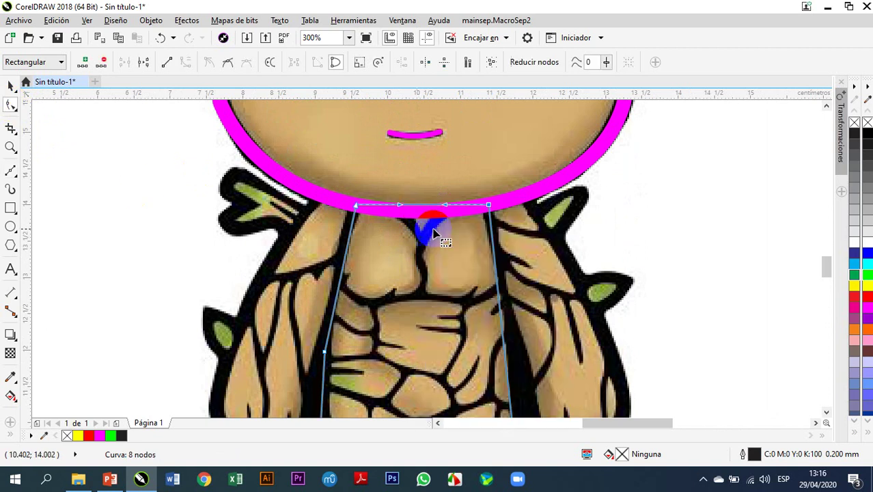
left_click_drag(418, 209, 408, 238)
Step: Convert the upper left side of the torso outline to a curve and bend it slightly outward between torso and arm
scroll(418, 204, "down", 2)
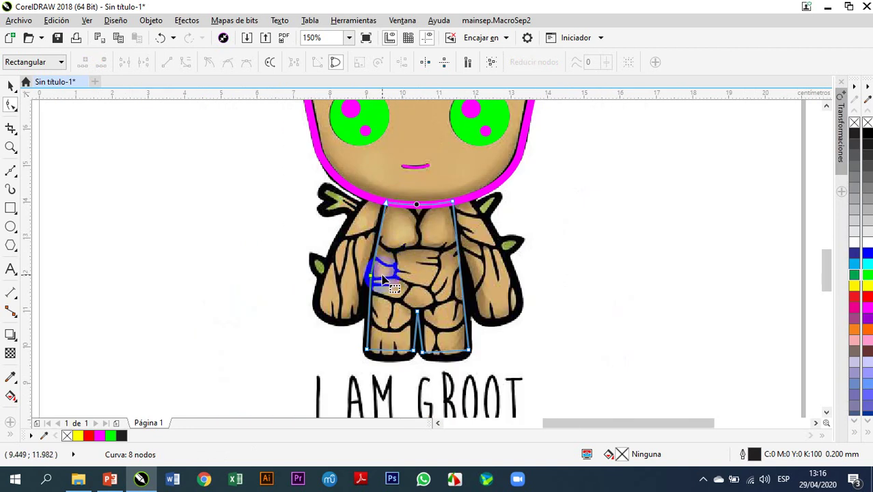
scroll(383, 278, "up", 2)
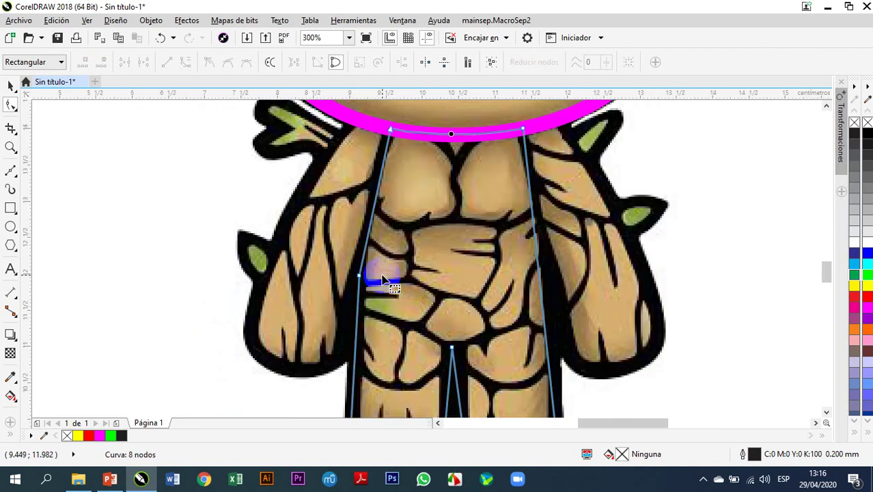
right_click(373, 214)
left_click(432, 267)
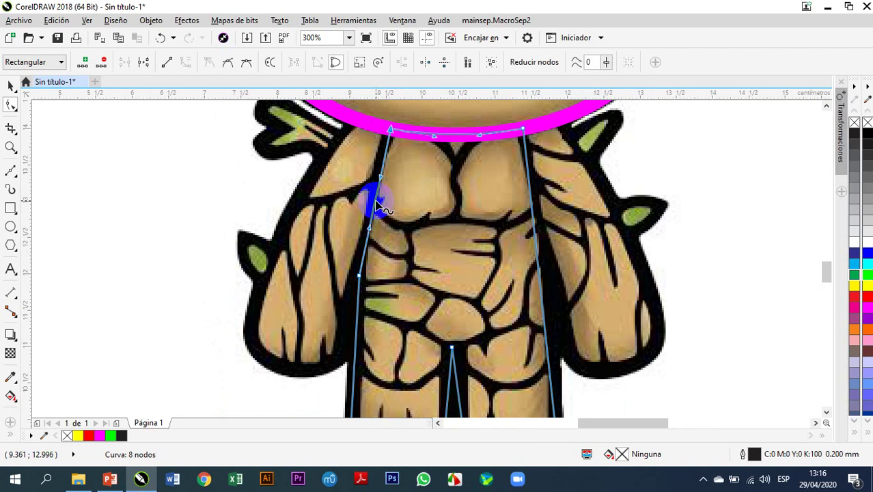
left_click_drag(374, 201, 371, 192)
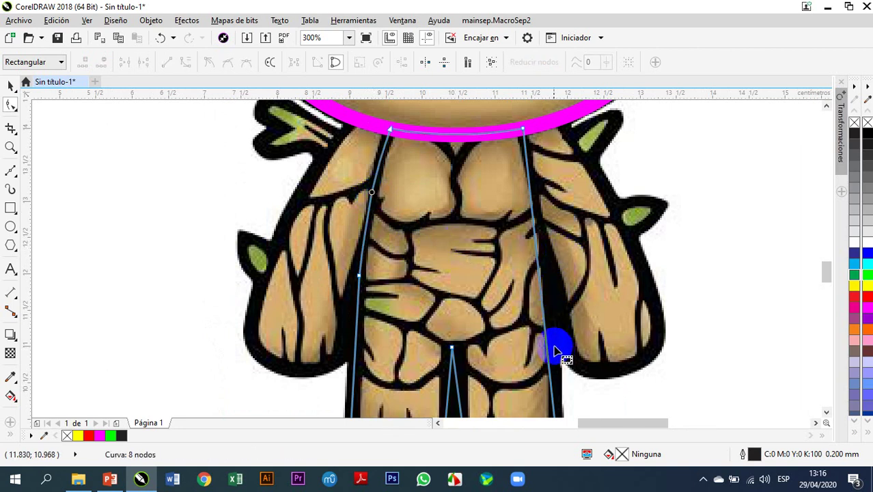
Step: Add a node on the right side of the torso outline at waist height and move it outward into the black contour
scroll(543, 268, "down", 2)
scroll(542, 285, "up", 2)
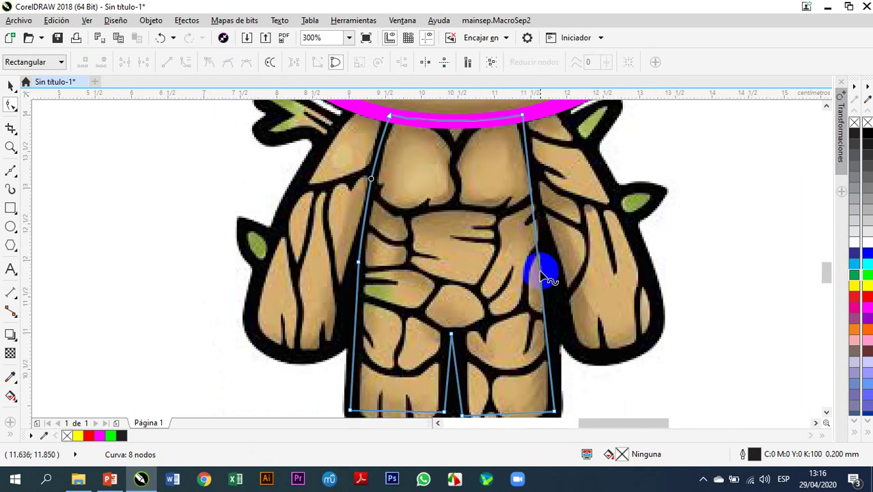
double_click(539, 265)
left_click_drag(539, 264, 550, 264)
left_click(542, 208)
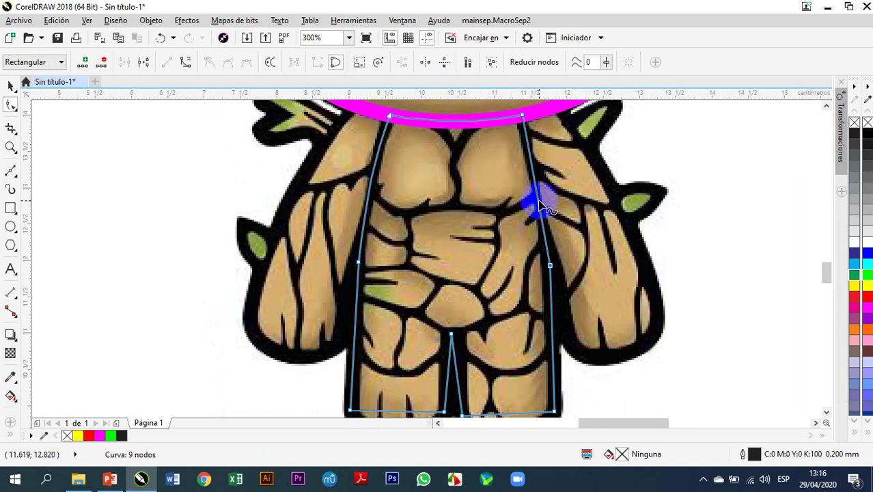
Step: Convert the upper right side of the torso outline to a curve and bend it outward along the black contour
right_click(539, 203)
left_click(571, 254)
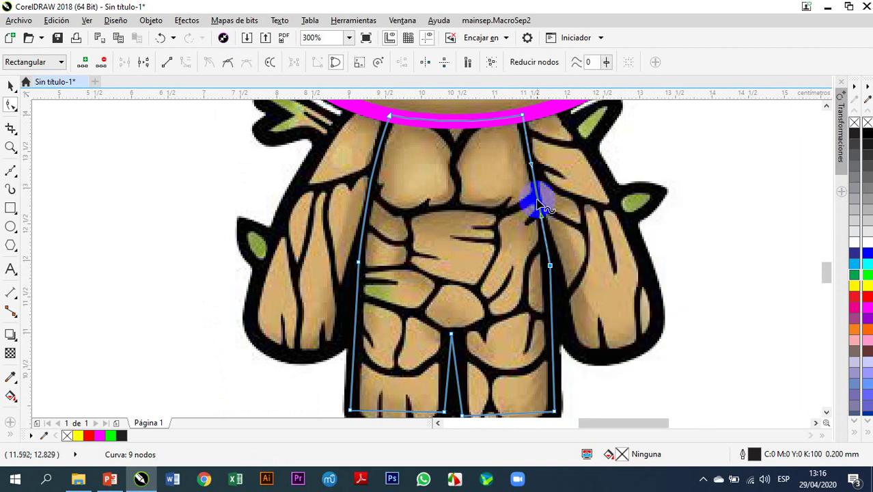
left_click_drag(537, 192, 542, 181)
Step: Reposition the torso outline's upper right corner node under the head and adjust the curve handles of the adjoining side segment
scroll(527, 115, "up", 4)
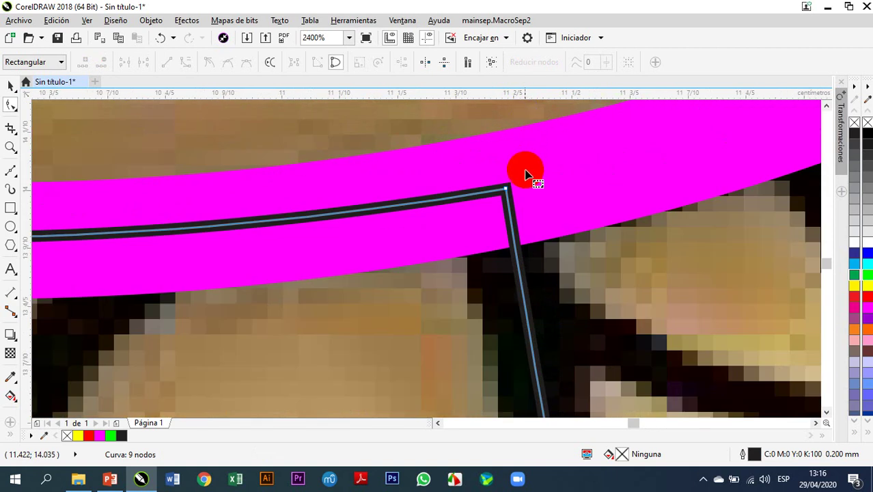
left_click_drag(506, 193, 497, 185)
scroll(502, 183, "down", 4)
left_click_drag(509, 236, 514, 235)
left_click(528, 332)
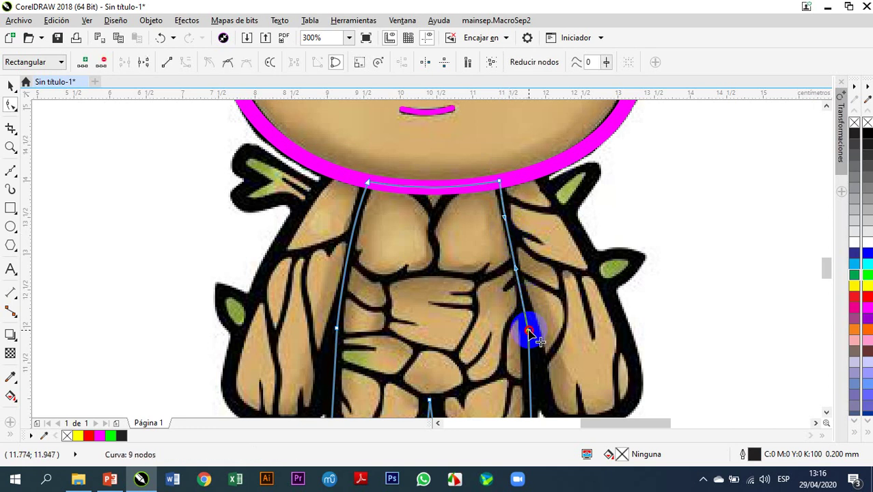
left_click_drag(517, 271, 522, 270)
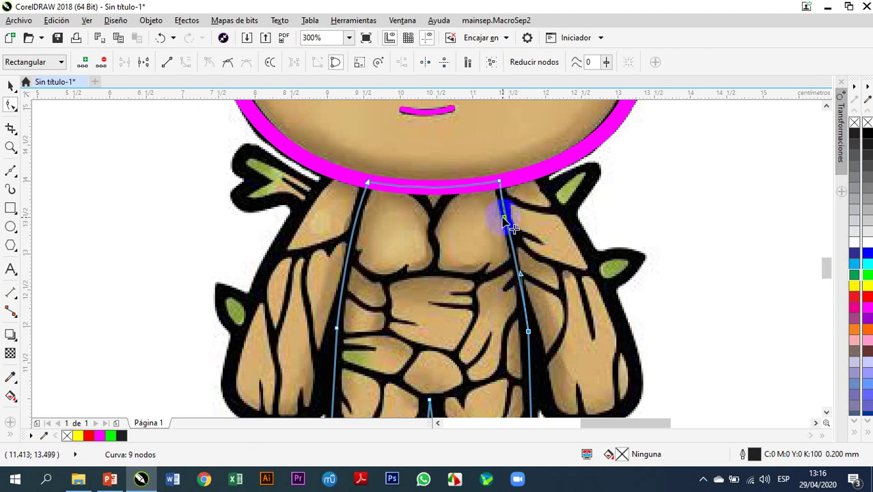
left_click_drag(513, 231, 504, 212)
Step: Convert the lower left side of the body outline to a curve and bend it slightly outward along the leg's black contour
scroll(504, 214, "down", 1)
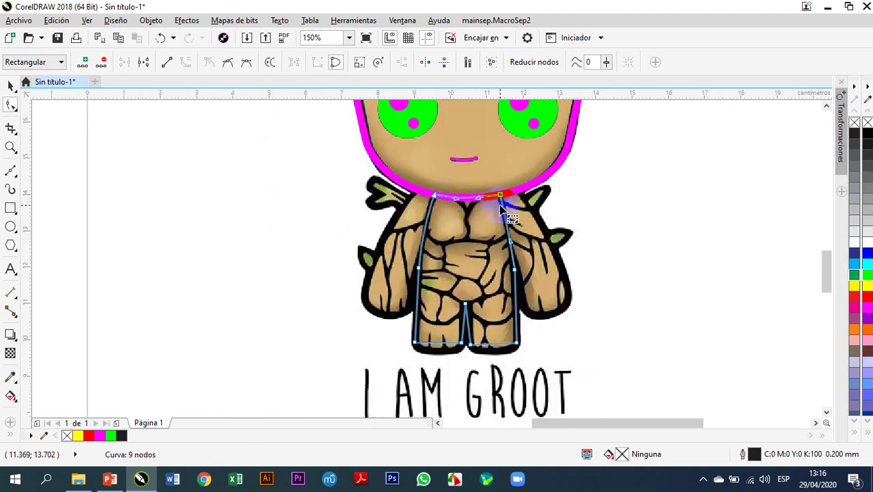
scroll(510, 301, "up", 1)
scroll(507, 282, "down", 1)
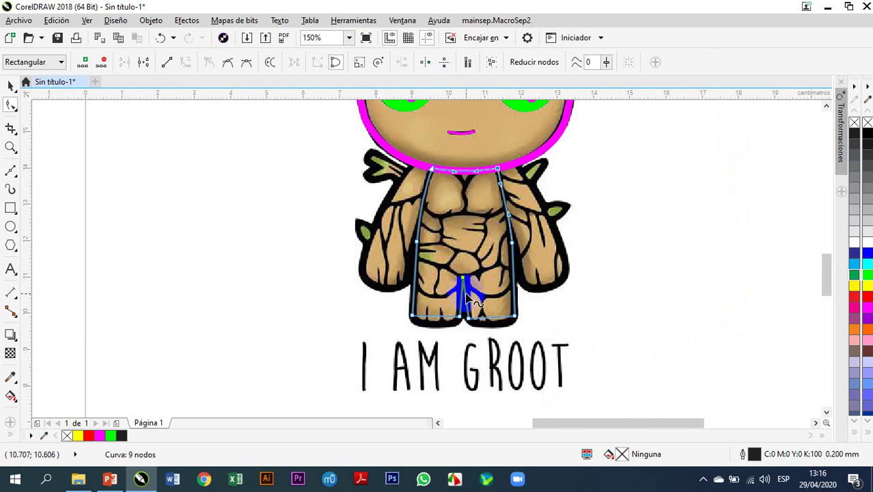
scroll(433, 294, "up", 1)
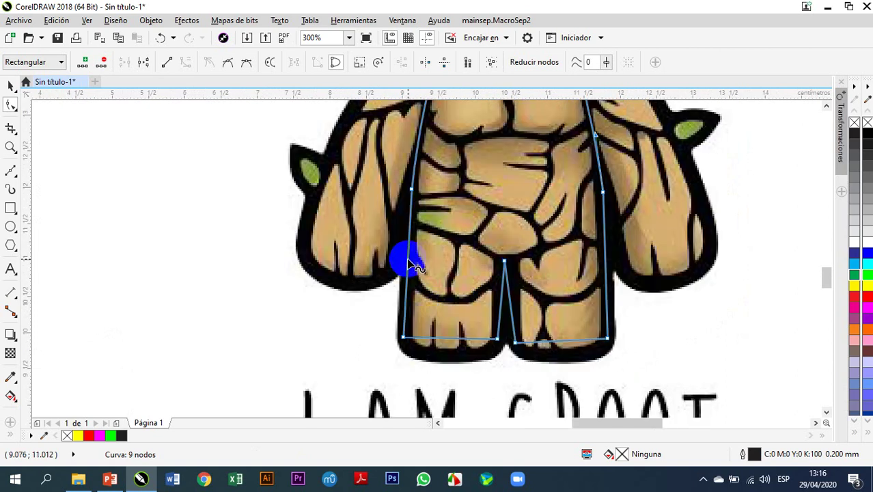
right_click(408, 261)
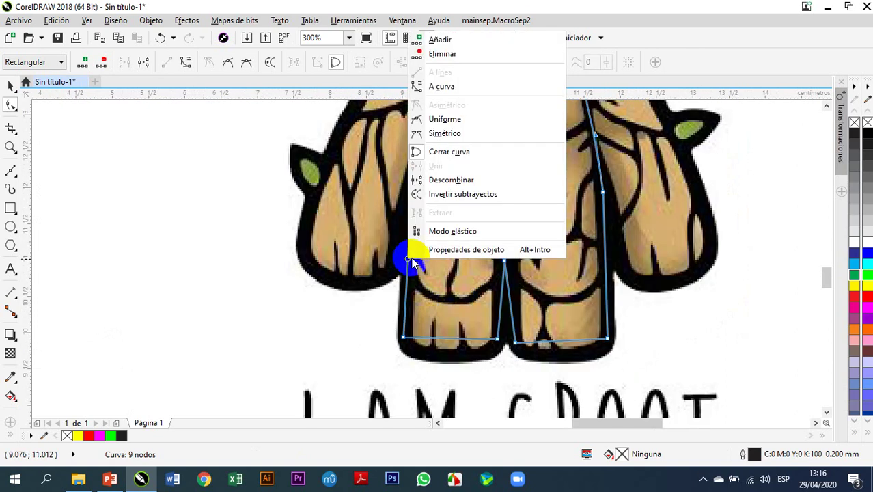
left_click(459, 88)
scroll(412, 267, "up", 1)
left_click_drag(403, 257, 400, 255)
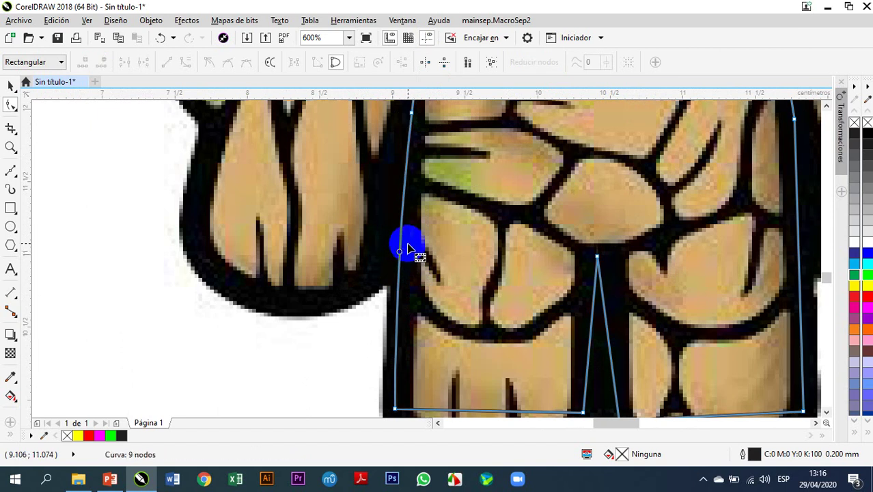
Step: Convert the lower right side of the body outline to a curve and bend it slightly outward within the black contour
scroll(407, 250, "down", 2)
scroll(604, 273, "up", 3)
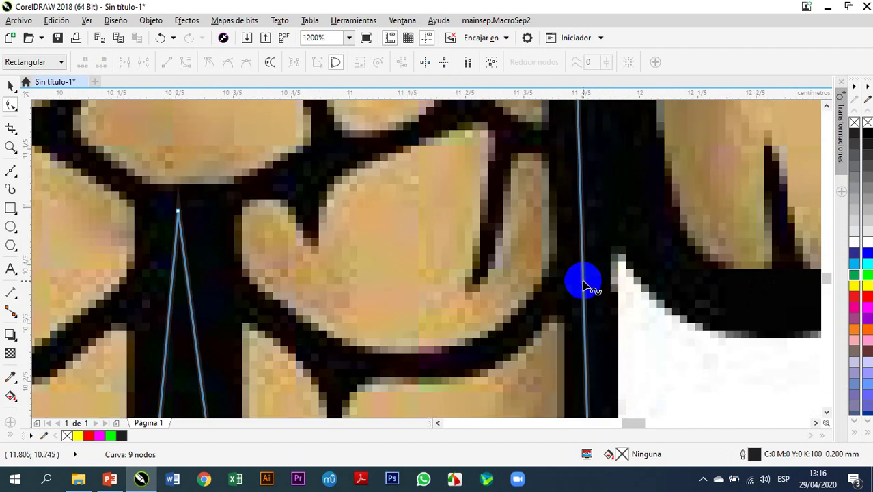
right_click(582, 284)
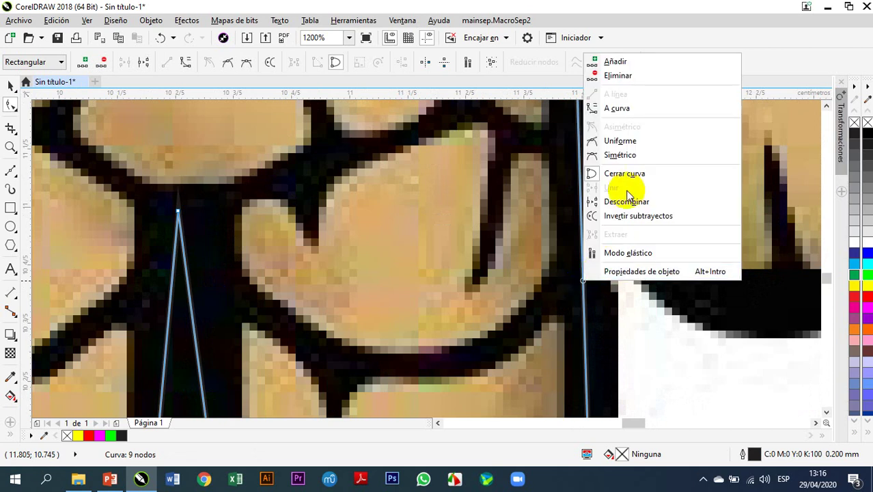
left_click(633, 109)
left_click_drag(584, 300, 586, 301)
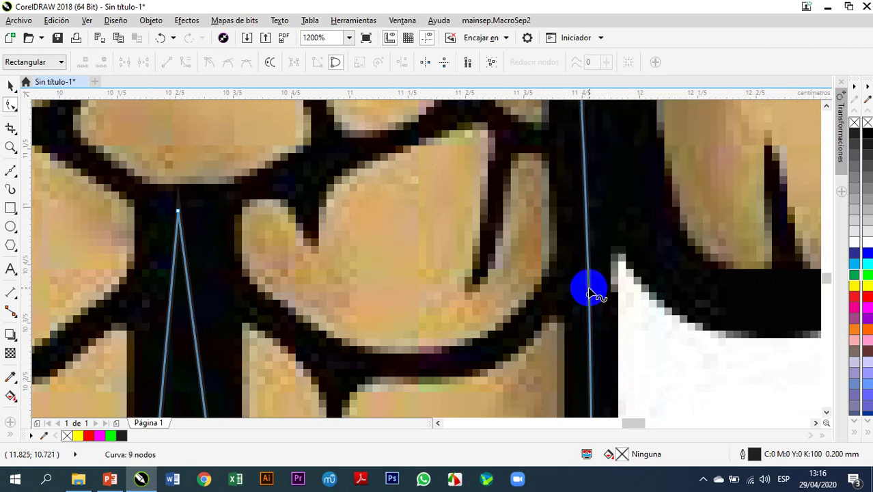
Step: Convert the bottom segment of the right leg to a curve and bend it down to follow the rounded foot
scroll(587, 298, "down", 6)
scroll(553, 327, "up", 4)
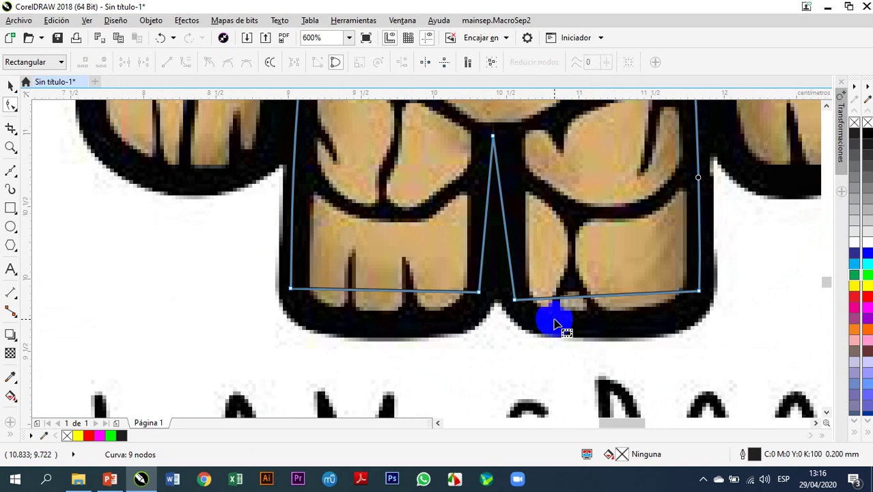
scroll(557, 318, "up", 2)
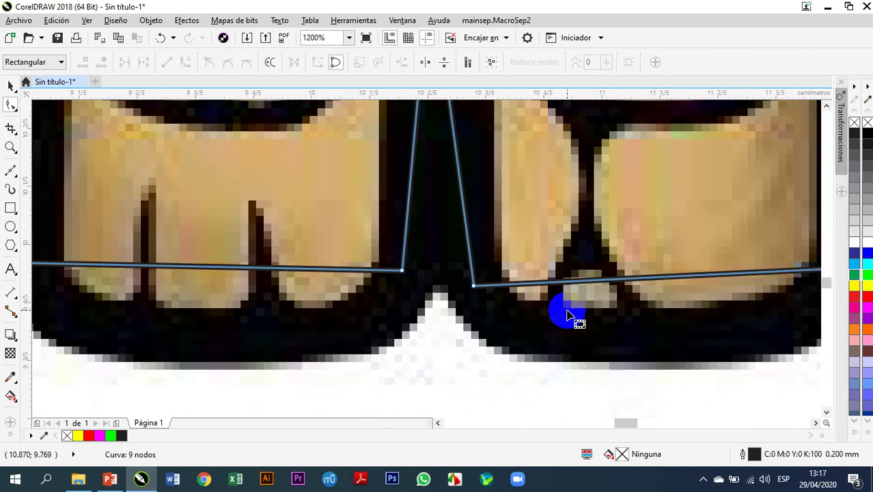
right_click(631, 282)
left_click(691, 111)
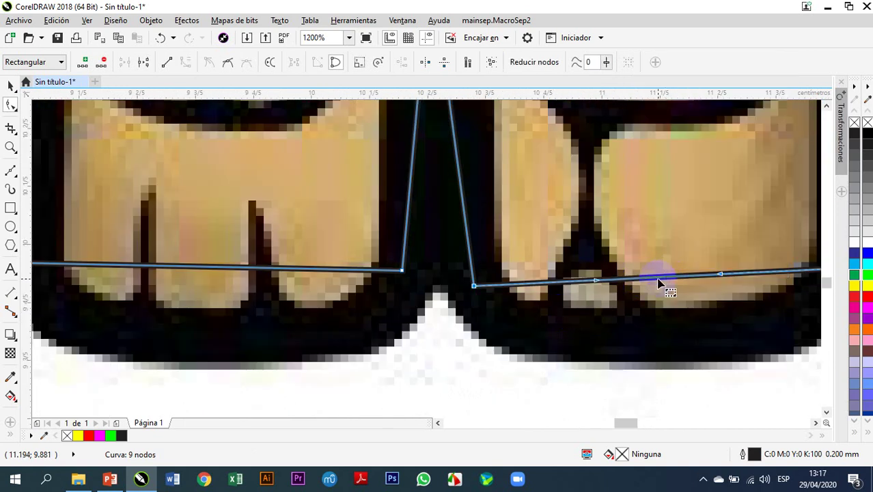
left_click_drag(658, 282, 634, 349)
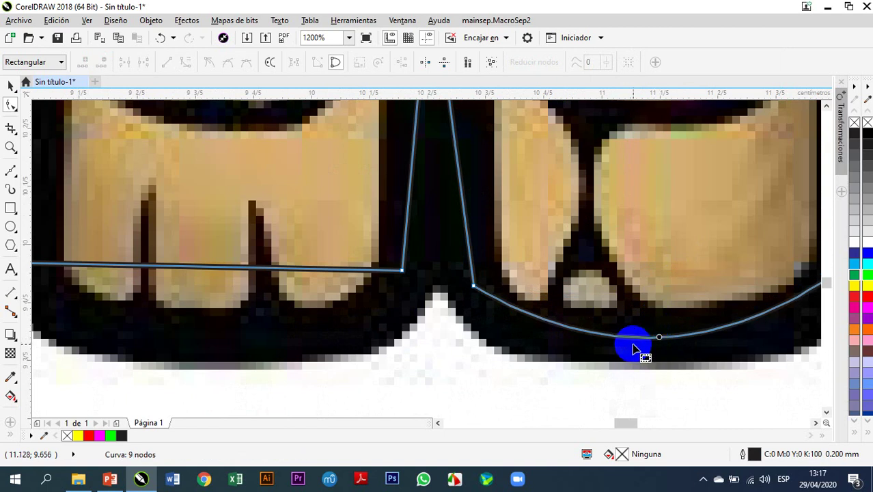
Step: Reposition the inner and outer bottom corner nodes of the right leg to fit the black foot contour
left_click(474, 287)
left_click_drag(473, 286, 468, 289)
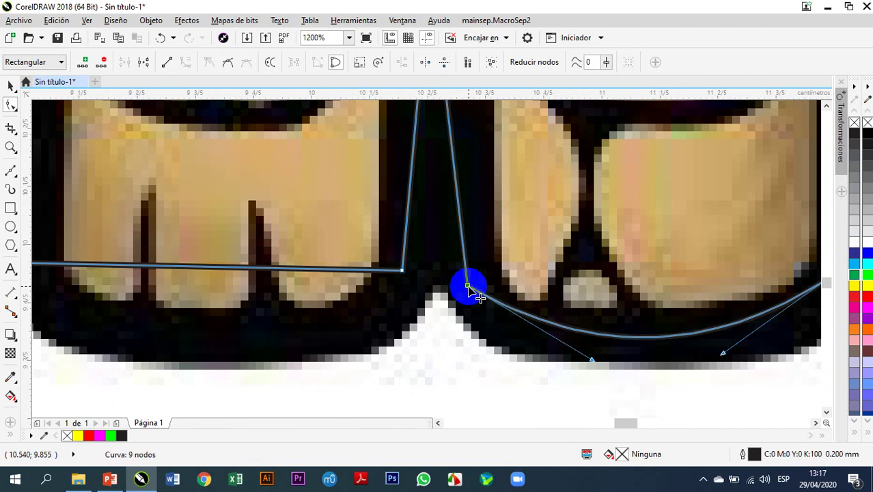
scroll(468, 289, "down", 1)
scroll(657, 281, "up", 1)
left_click_drag(655, 278, 656, 289)
Step: Refine the curvature of the right leg's bottom segment so it runs within the foot's black contour
scroll(656, 290, "down", 1)
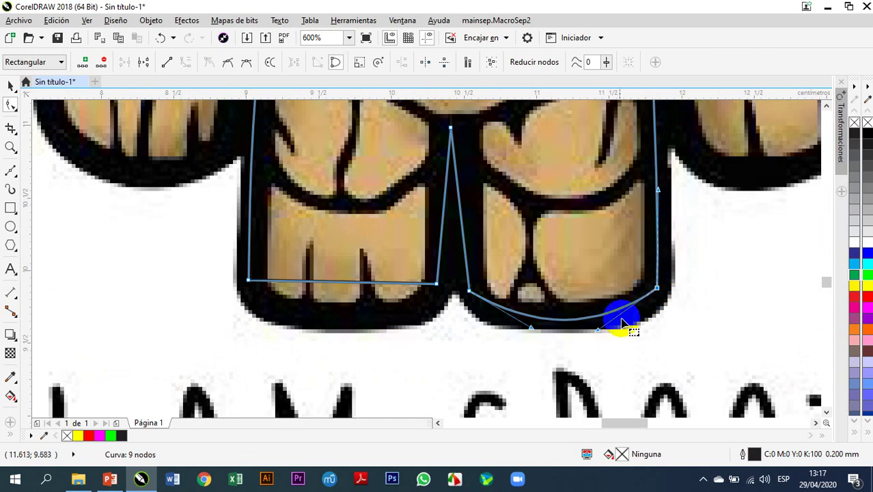
scroll(558, 329, "up", 1)
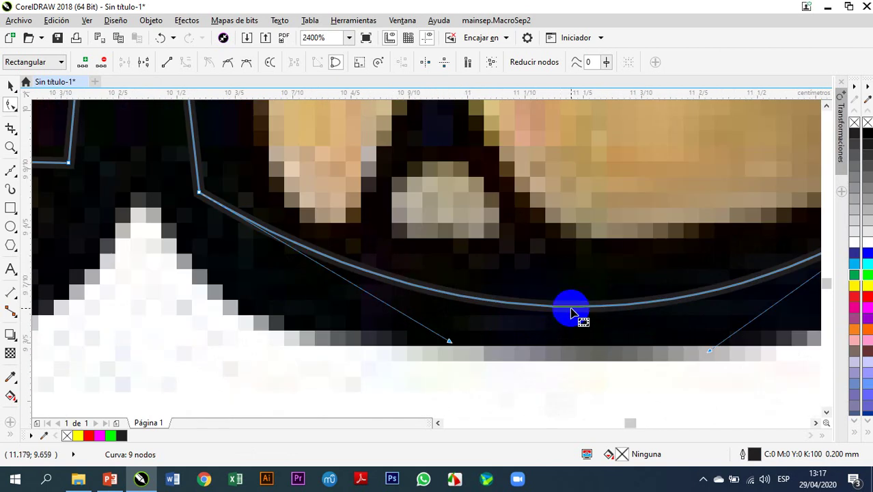
key("Escape")
left_click_drag(564, 311, 564, 300)
scroll(564, 300, "down", 1)
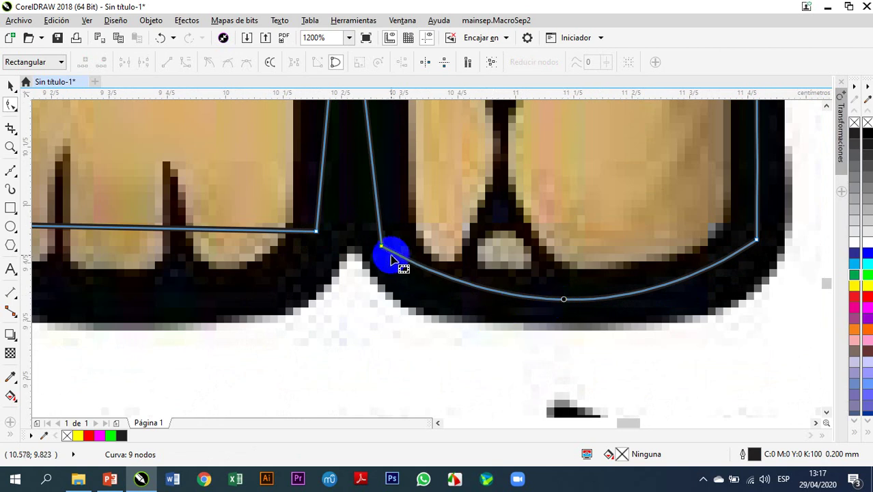
Step: Widen both ends of the right leg's bottom curve so it follows the rounded corners of the foot
left_click(381, 248)
left_click_drag(503, 318, 408, 327)
left_click_drag(636, 321, 750, 339)
left_click(615, 311)
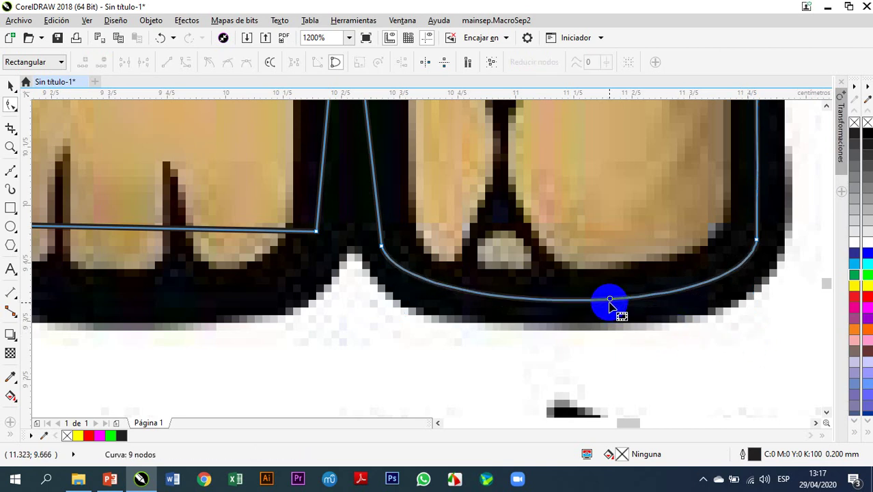
scroll(615, 311, "down", 1)
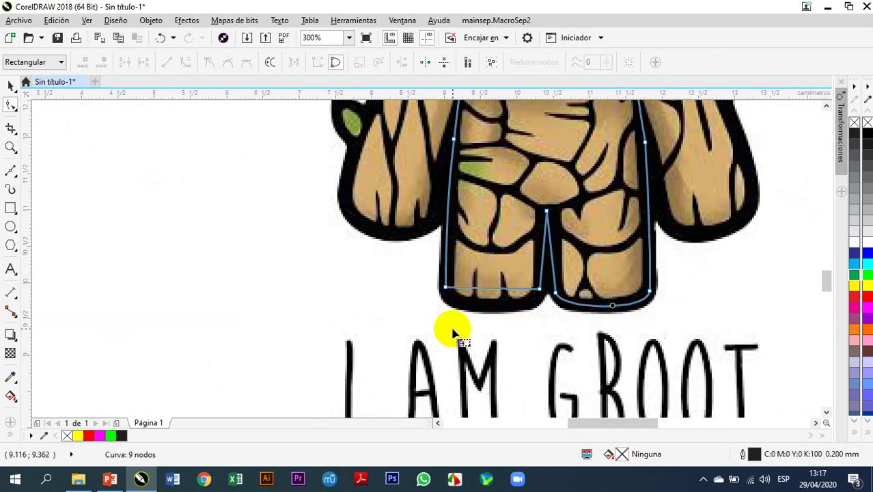
Step: Convert the left leg's bottom segment to a curve and bend it down with wide rounded ends inside the black foot contour
scroll(478, 306, "up", 1)
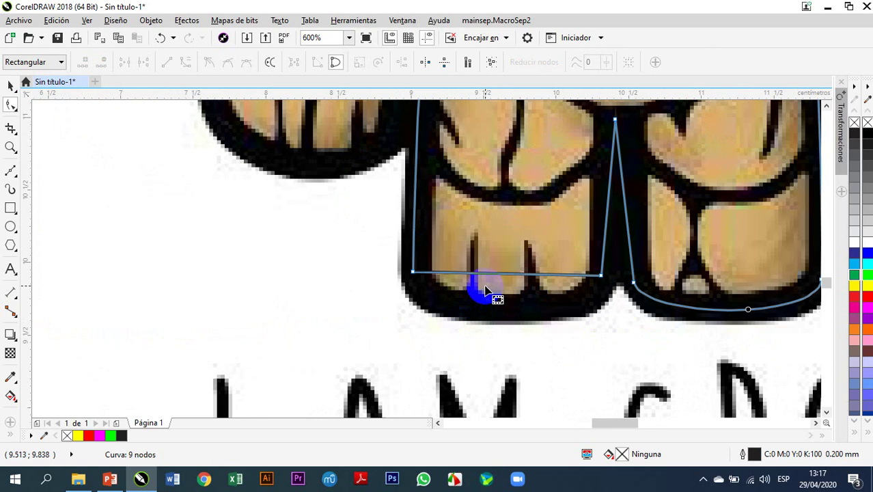
scroll(485, 291, "up", 1)
right_click(515, 265)
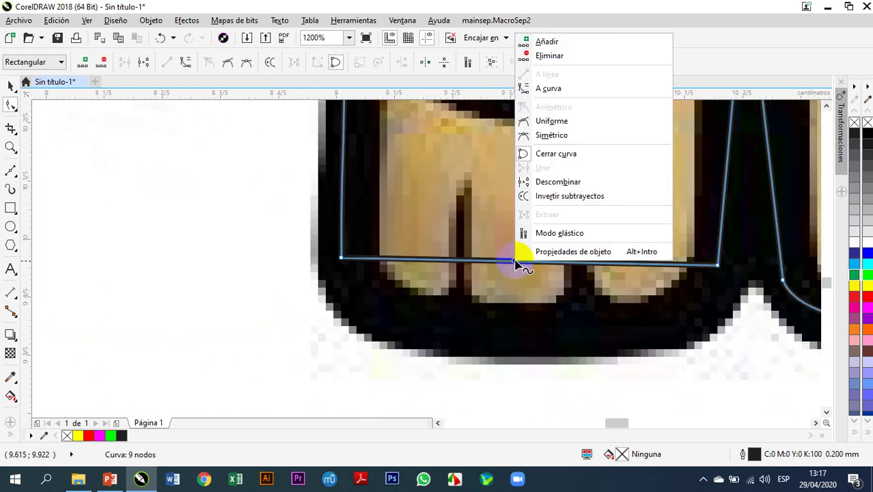
left_click(558, 84)
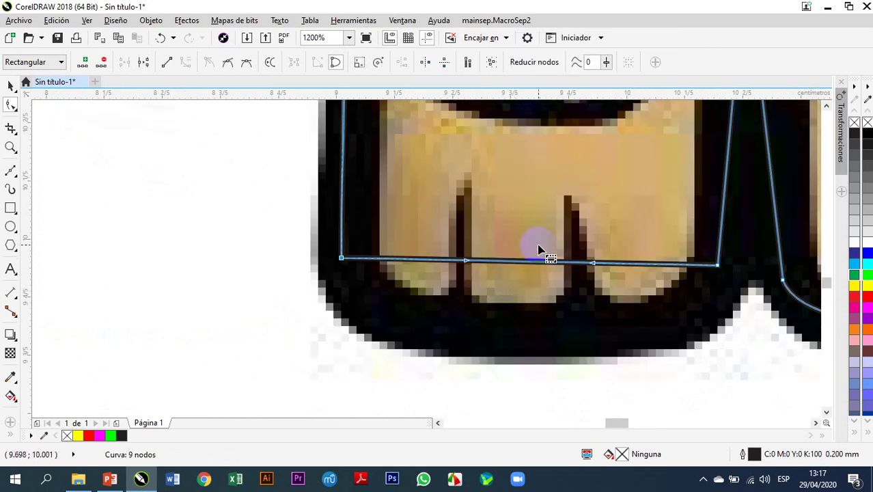
left_click_drag(537, 265, 538, 335)
left_click(717, 273)
left_click_drag(610, 377, 702, 359)
mouse_move(464, 353)
left_mouse_down()
mouse_move(356, 349)
mouse_move(348, 361)
left_mouse_up()
Step: Set the body outline's width to 2.0 mm and deselect it
scroll(410, 351, "down", 3)
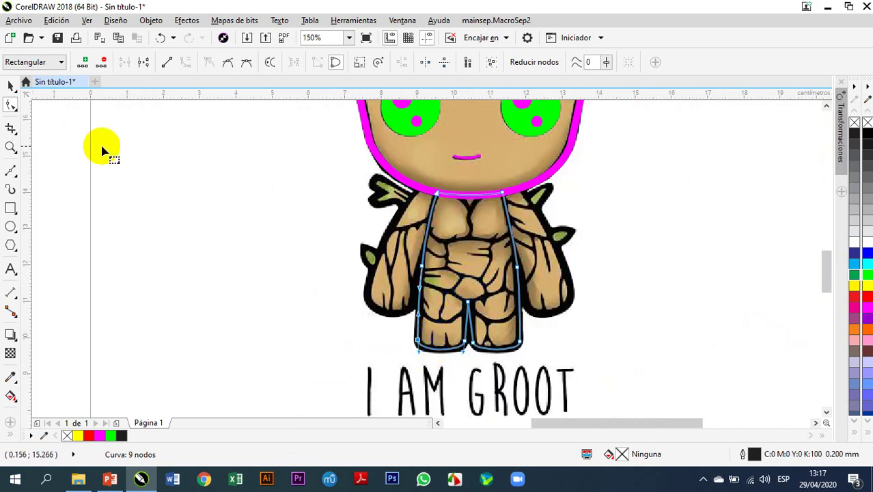
left_click(11, 86)
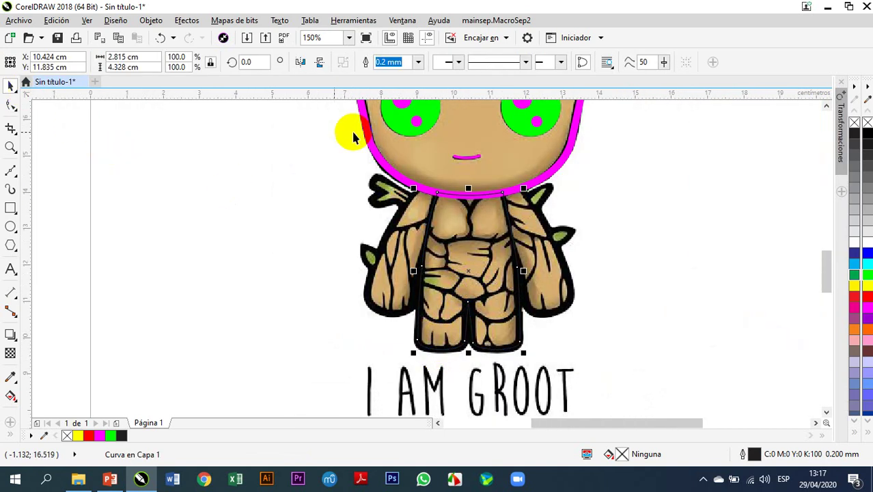
left_click(418, 62)
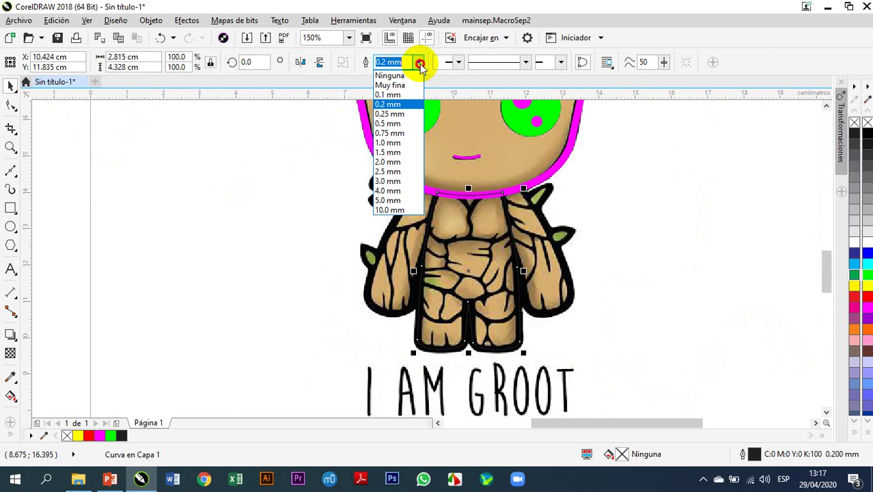
left_click(388, 124)
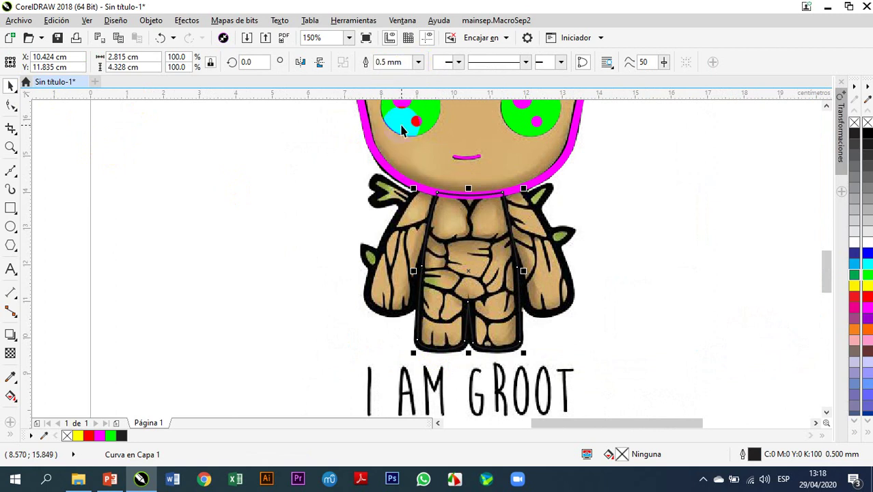
left_click(418, 62)
left_click(388, 161)
left_click(336, 213)
Step: Reposition the upper-left corner node of the torso outline so its neck edge lines up with the magenta head outline
scroll(478, 192, "up", 4)
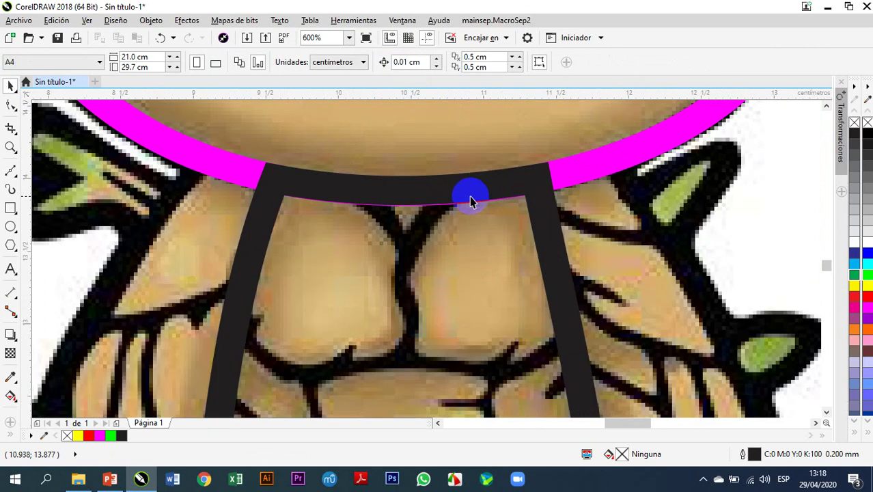
left_click(406, 196)
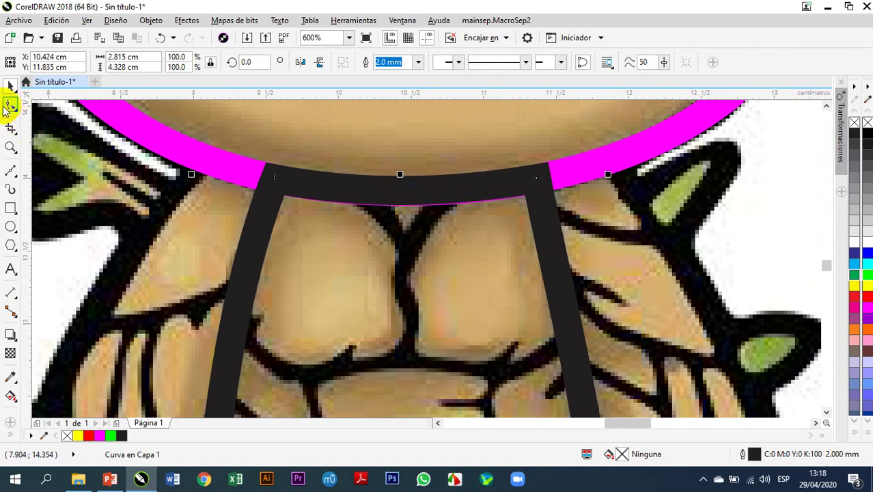
left_click(8, 106)
left_click(353, 193)
scroll(390, 194, "up", 2)
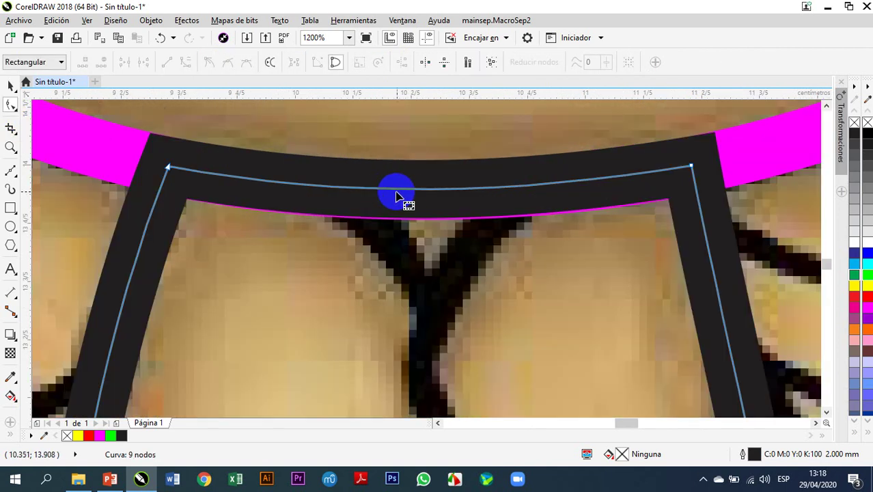
left_click_drag(406, 196, 398, 195)
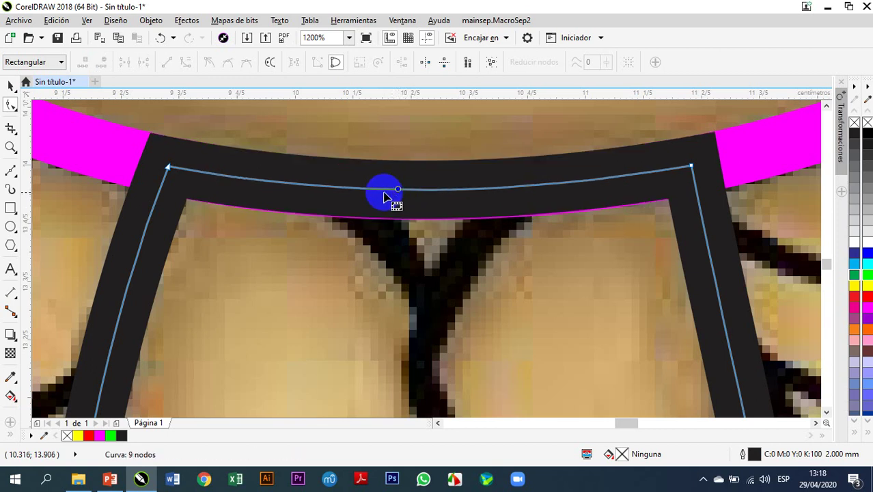
scroll(166, 177, "up", 2)
left_click(171, 158)
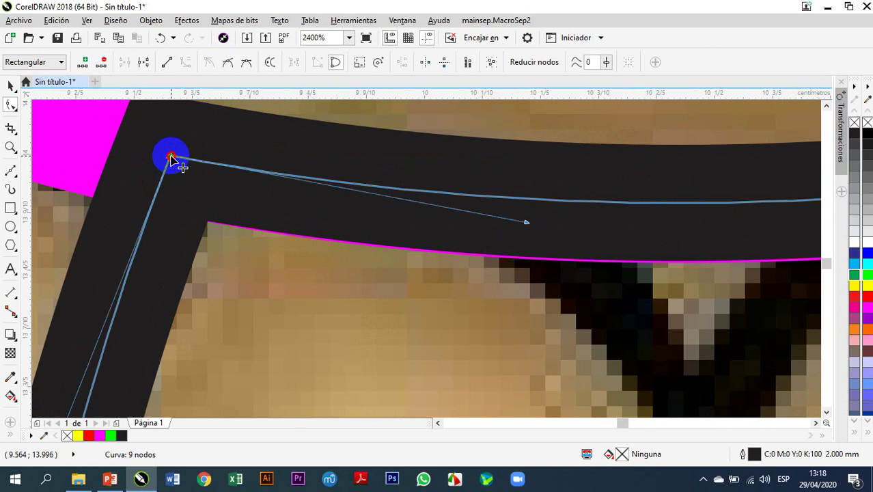
left_click_drag(170, 158, 171, 159)
scroll(179, 162, "down", 1)
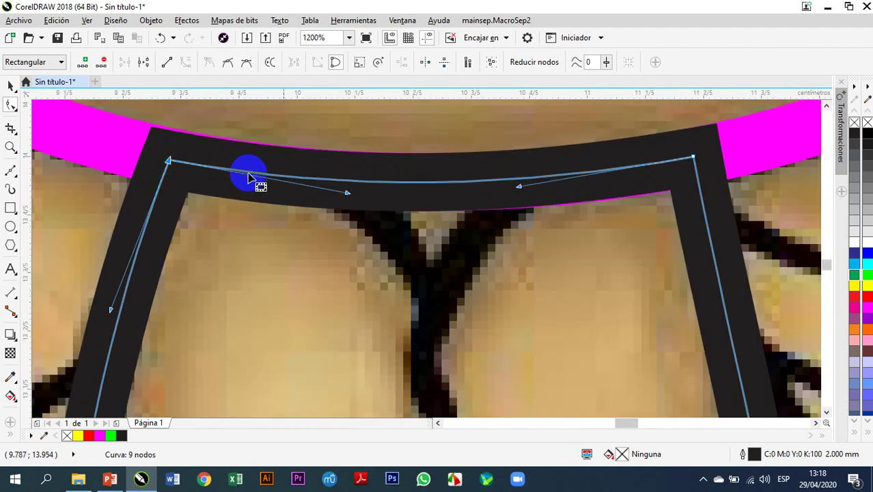
Step: Lower the torso's upper-right corner node slightly and refine the neck edge's curve to follow the head outline
scroll(728, 147, "up", 1)
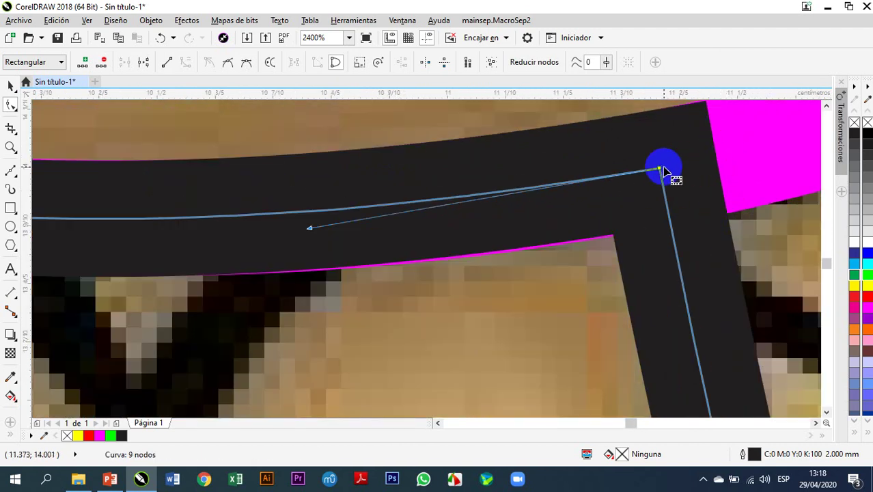
left_click_drag(661, 169, 661, 172)
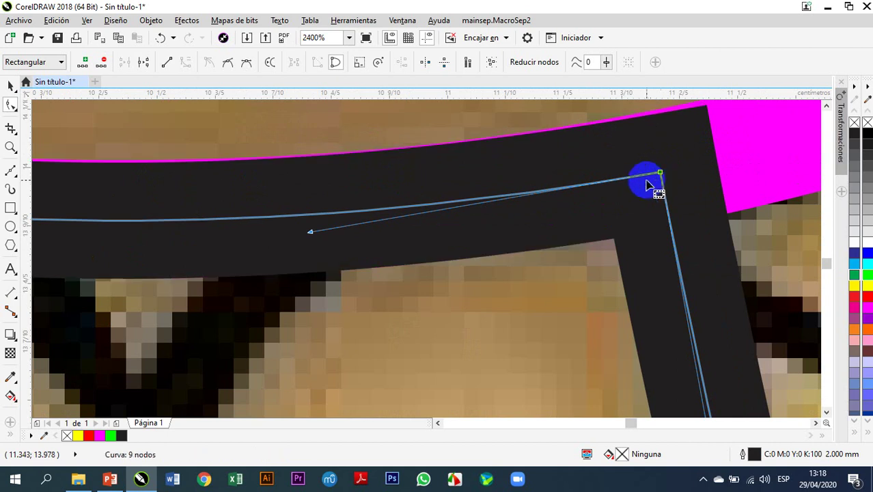
scroll(731, 207, "down", 2)
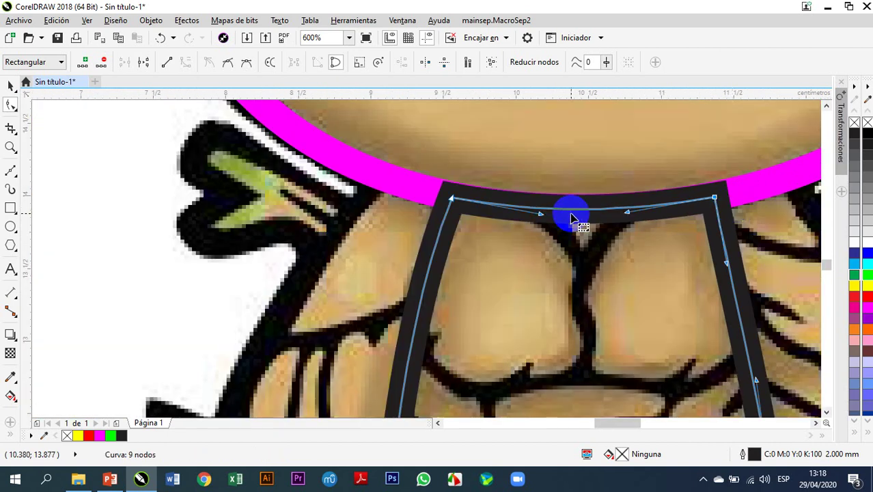
scroll(574, 219, "up", 1)
left_click_drag(574, 207, 582, 204)
scroll(577, 205, "down", 1)
Step: Color the body outline magenta and deselect it
scroll(576, 205, "down", 2)
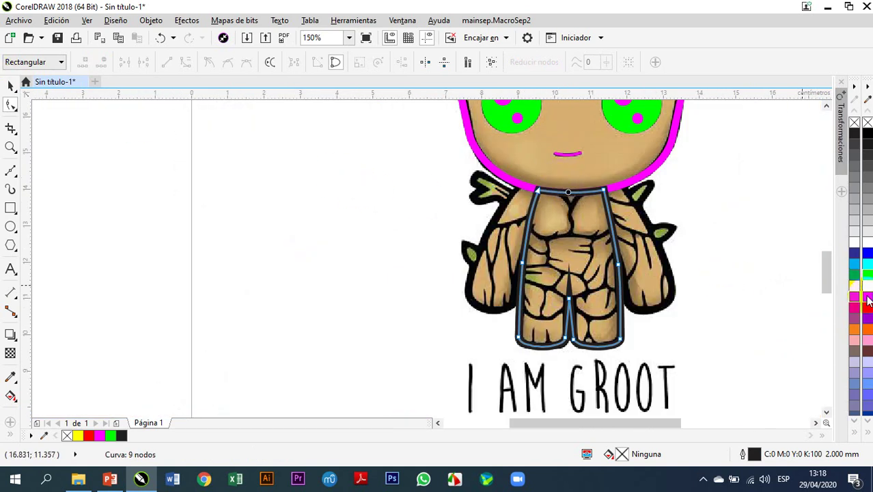
right_click(866, 310)
left_click(10, 83)
key("space")
left_click(364, 263)
Step: Add a node at the pointed crotch of the body outline and spread the nodes apart into a flat-topped gap between the legs
scroll(364, 263, "down", 2)
scroll(495, 283, "up", 3)
left_click(483, 298)
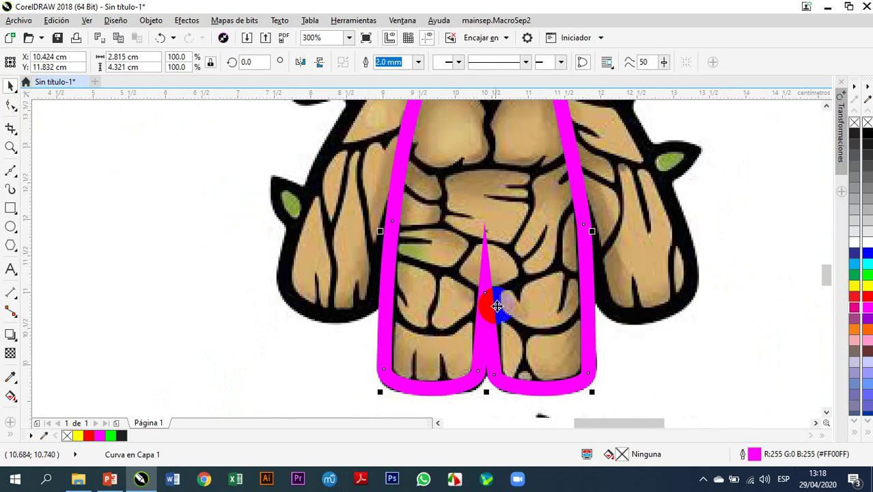
scroll(506, 312, "up", 3)
scroll(495, 277, "down", 3)
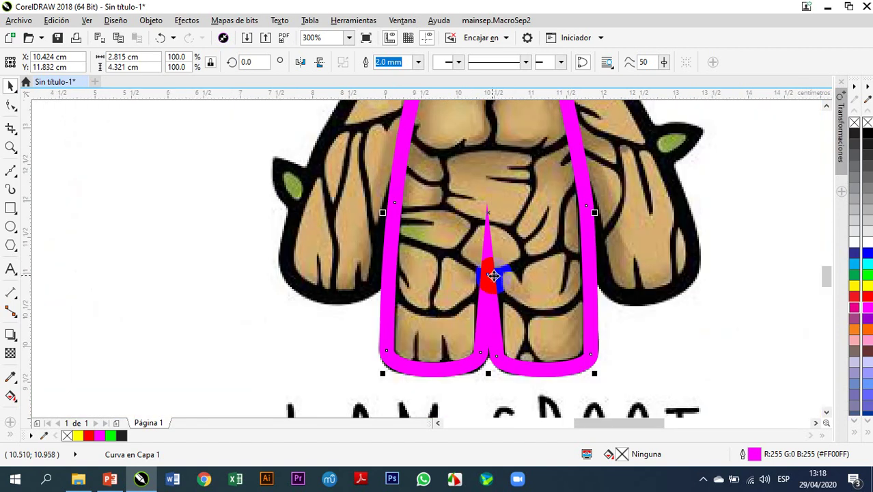
left_click(12, 105)
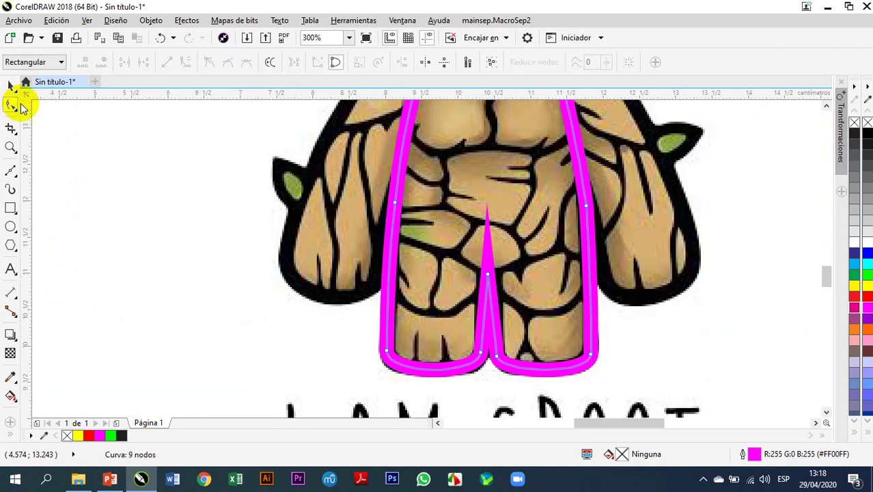
left_click(492, 283)
scroll(491, 283, "up", 3)
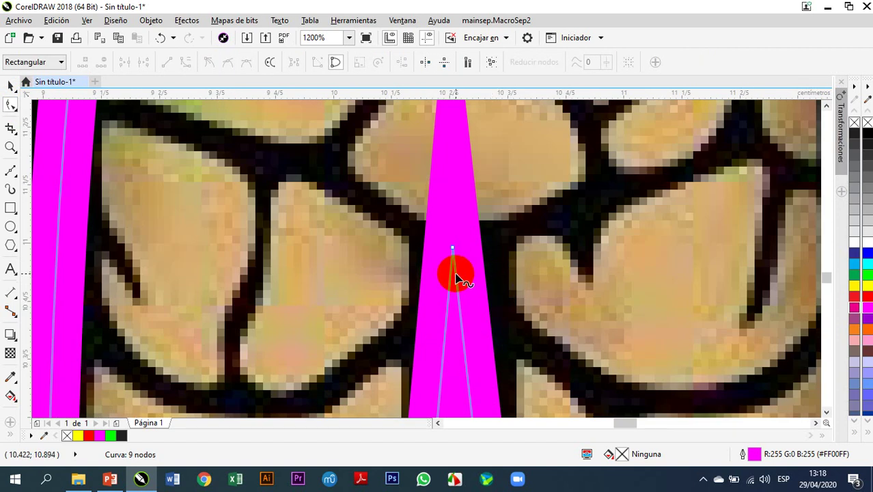
left_click_drag(455, 276, 444, 253)
scroll(461, 244, "down", 2)
scroll(462, 244, "down", 1)
scroll(457, 239, "up", 2)
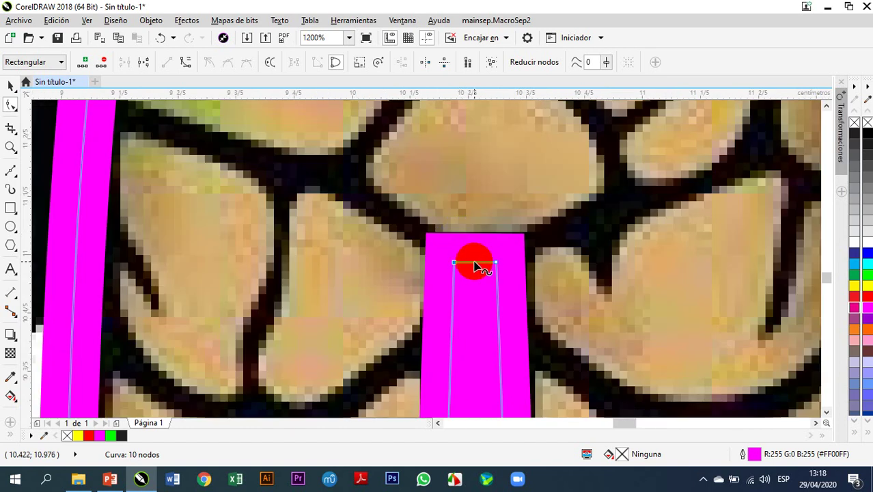
Step: Lower the two nodes at the top of the leg gap slightly within the black contour
double_click(474, 264)
left_click_drag(476, 263, 498, 271)
left_click(496, 264)
left_click(476, 257)
double_click(476, 259)
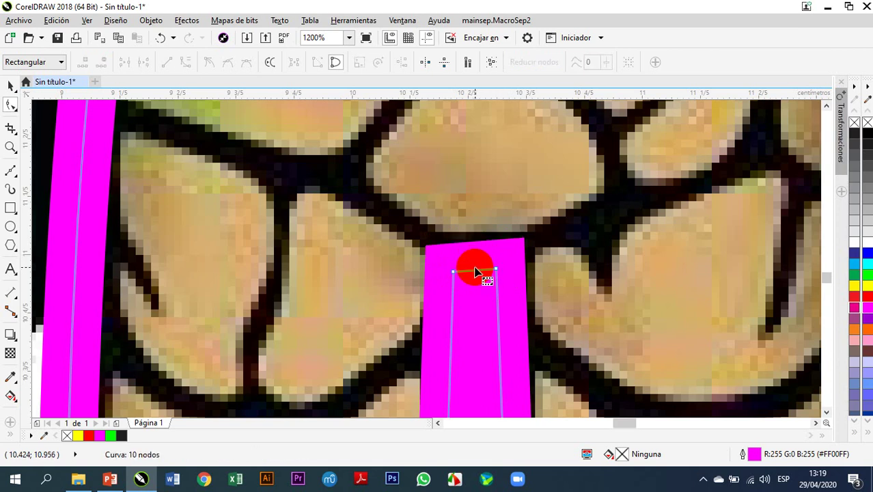
Step: Convert the short segment atop the leg gap to a curve, bend it up into a rounded arch, and deselect the outline
right_click(476, 273)
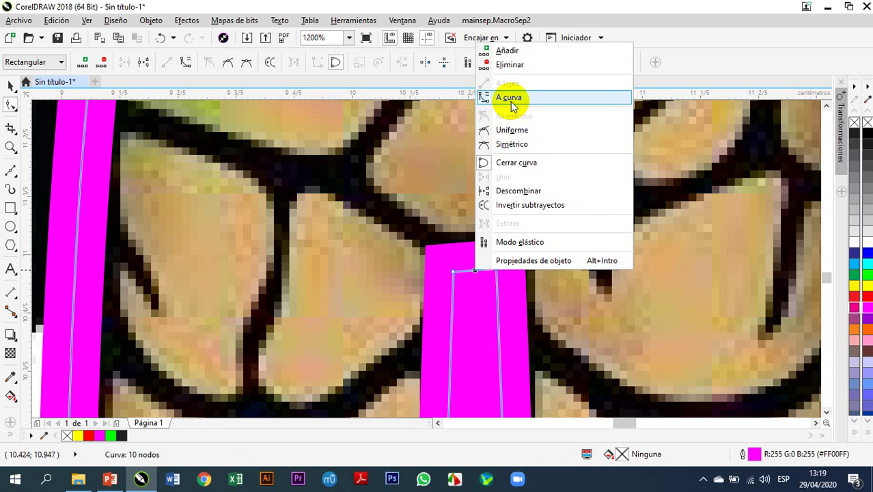
left_click(509, 96)
left_click(470, 273)
left_click_drag(472, 270, 474, 258)
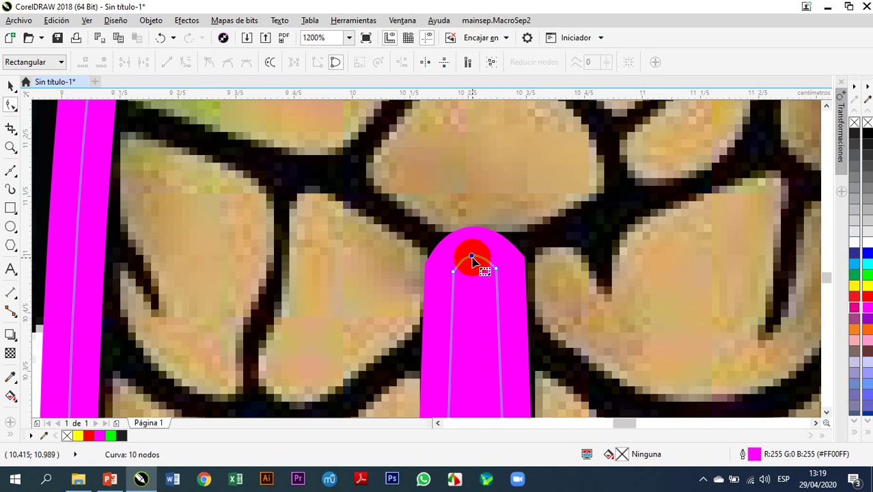
scroll(475, 259, "down", 2)
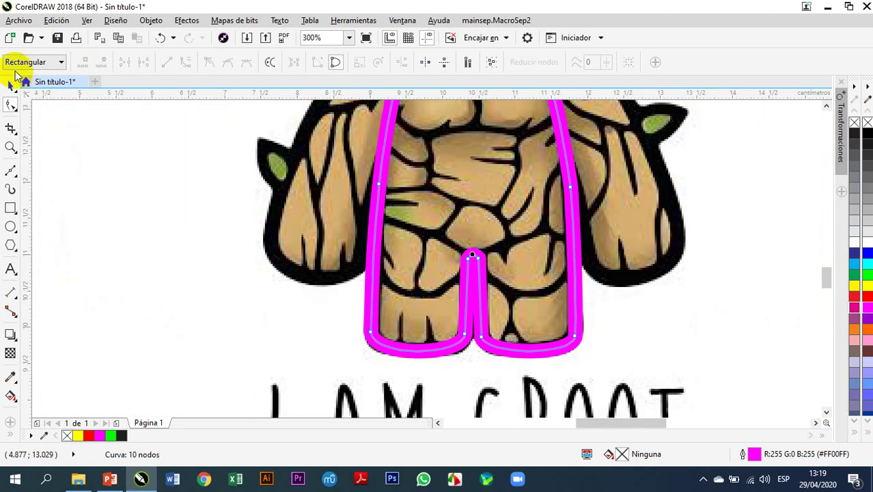
left_click(11, 83)
left_click(129, 193)
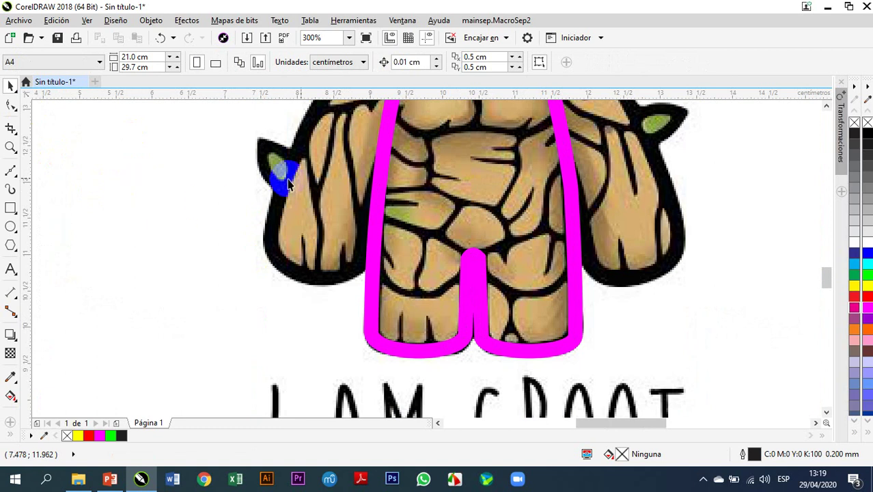
Step: Draw a closed four-node straight-line outline around the left arm, about 1.9 cm wide, from the head's lower edge to the hand
scroll(420, 270, "down", 1)
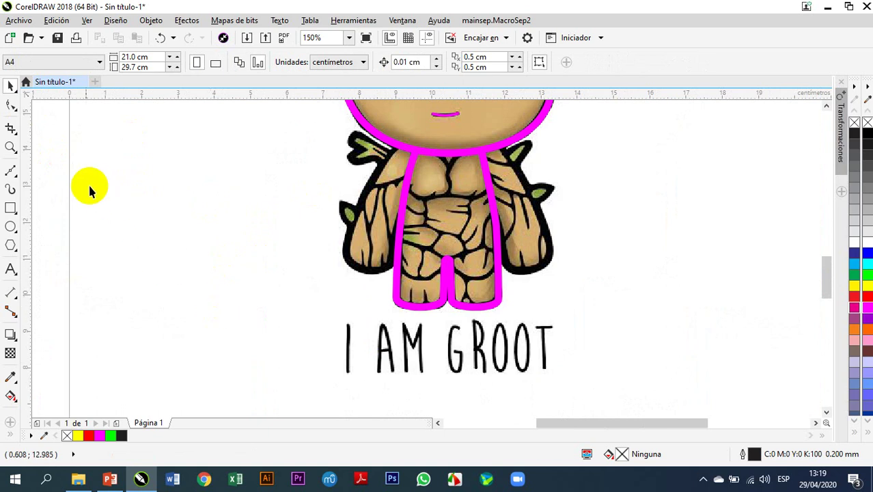
left_click(11, 170)
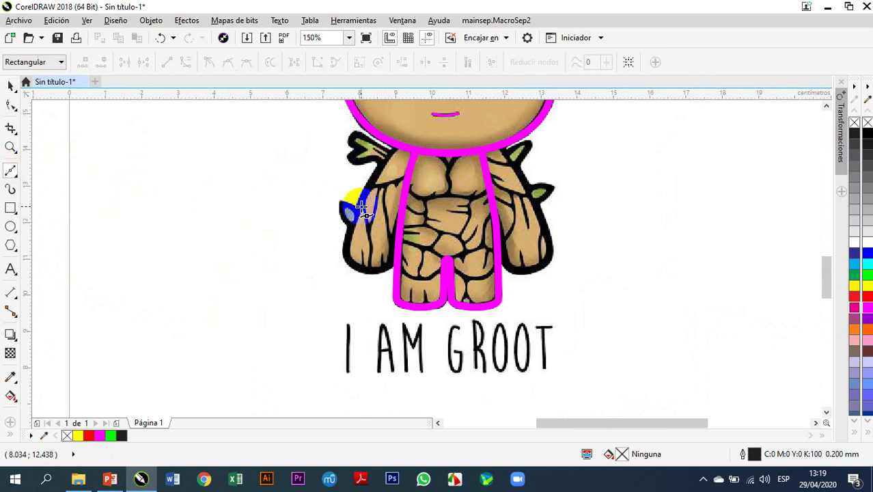
scroll(400, 140, "up", 1)
scroll(396, 152, "up", 2)
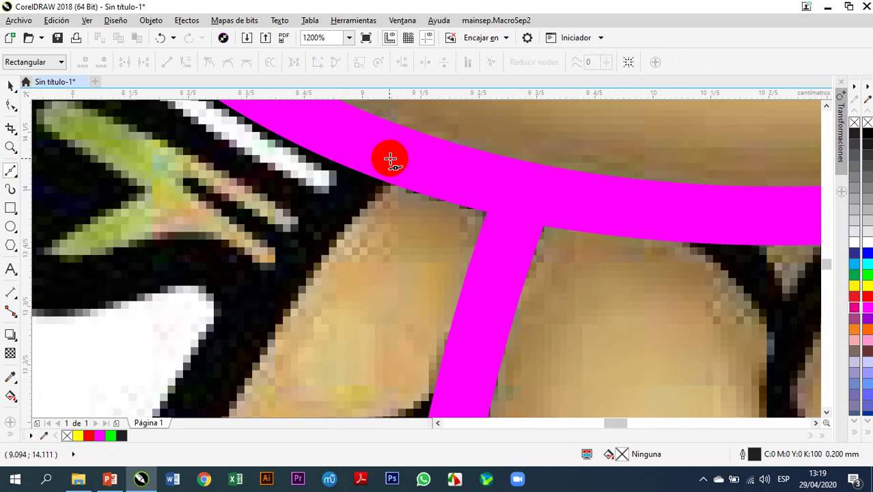
left_click(384, 149)
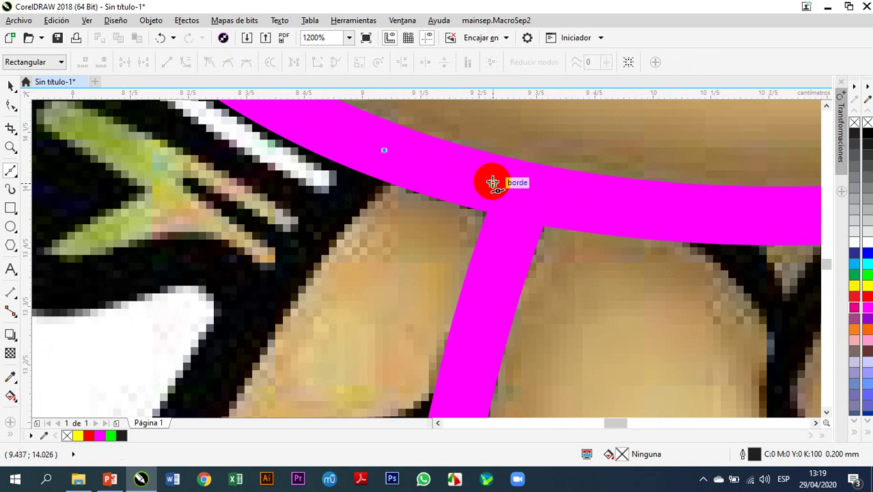
left_click(522, 197)
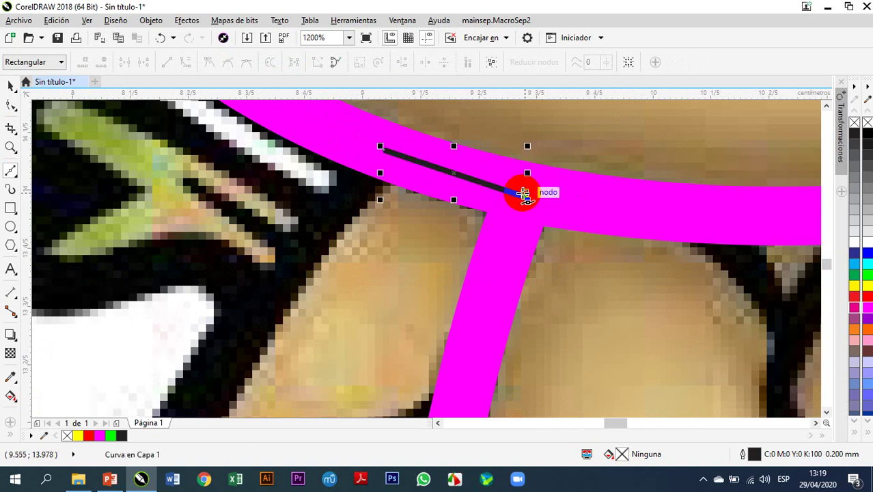
scroll(517, 185, "down", 3)
scroll(491, 312, "up", 2)
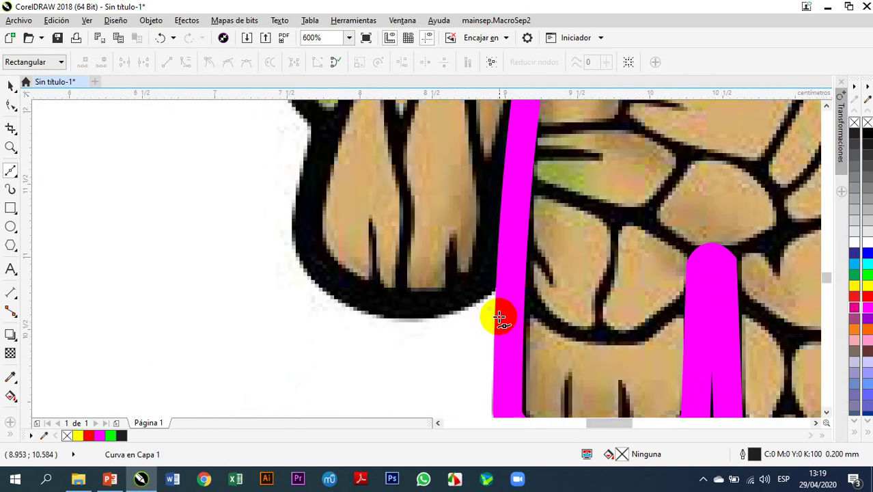
left_click(489, 273)
scroll(333, 236, "down", 2)
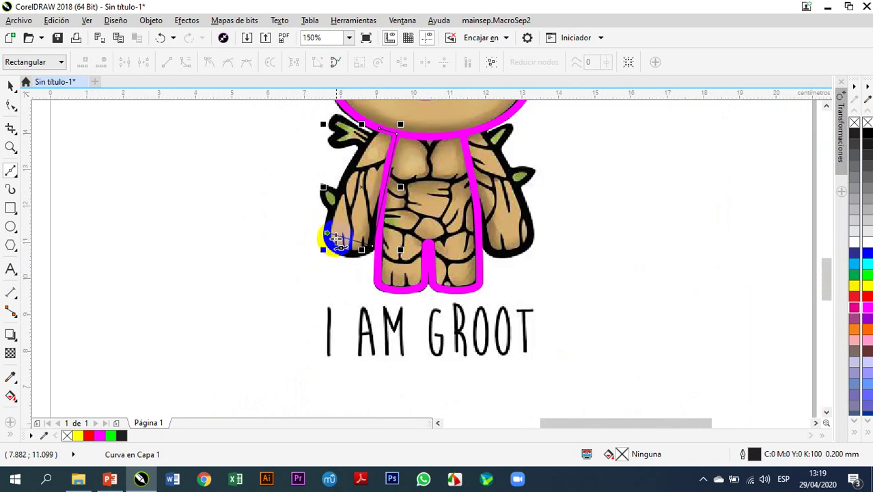
scroll(352, 137, "up", 3)
scroll(364, 141, "down", 3)
scroll(370, 128, "up", 3)
left_click(409, 233)
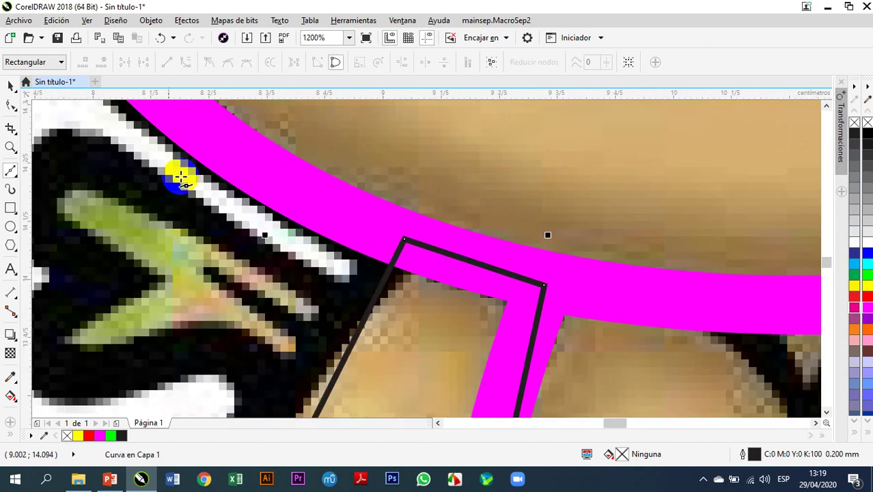
Step: Convert the arm outline's outer edge to a curve and bow it outward along the arm's black contour
left_click(9, 107)
left_click(259, 195)
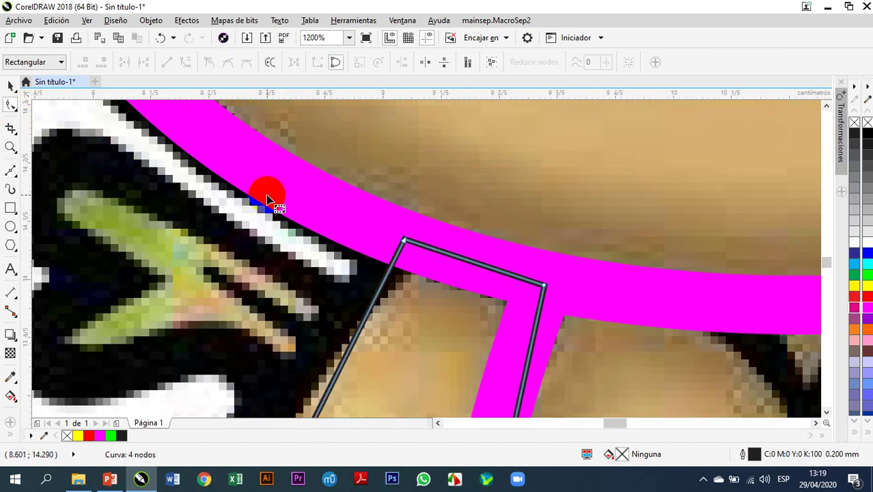
scroll(266, 191, "down", 3)
scroll(318, 201, "up", 5)
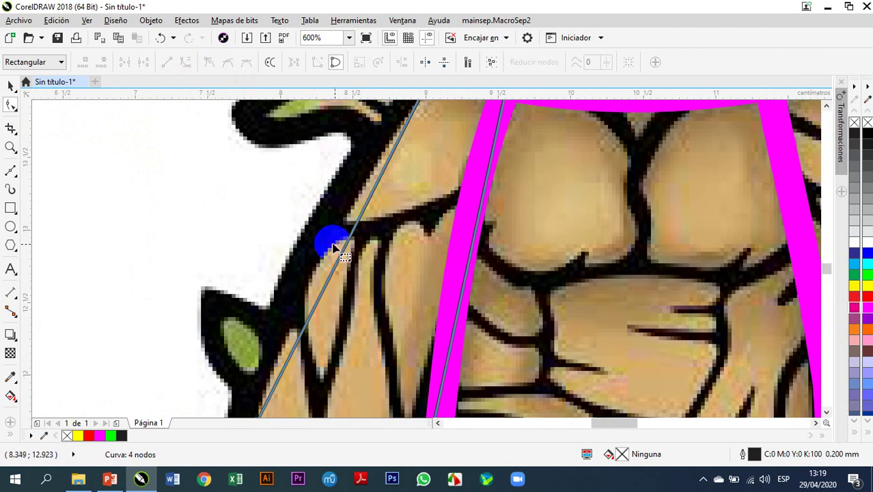
right_click(344, 252)
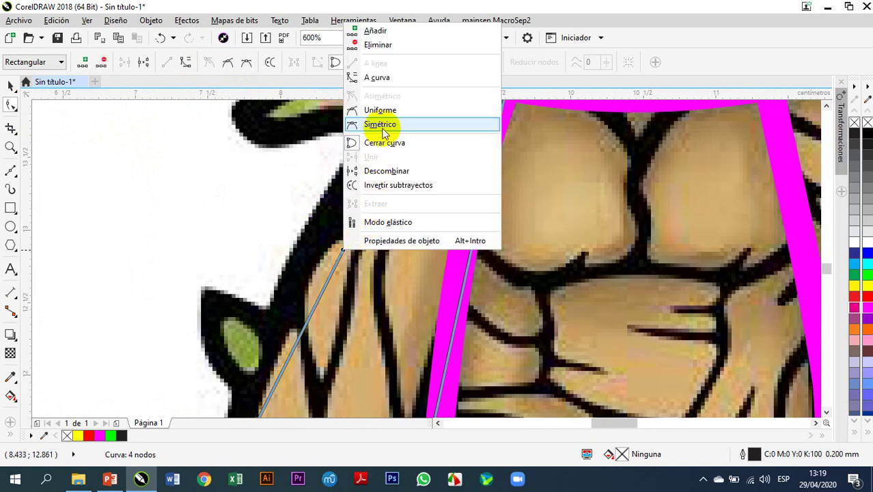
key("Escape")
scroll(213, 167, "down", 2)
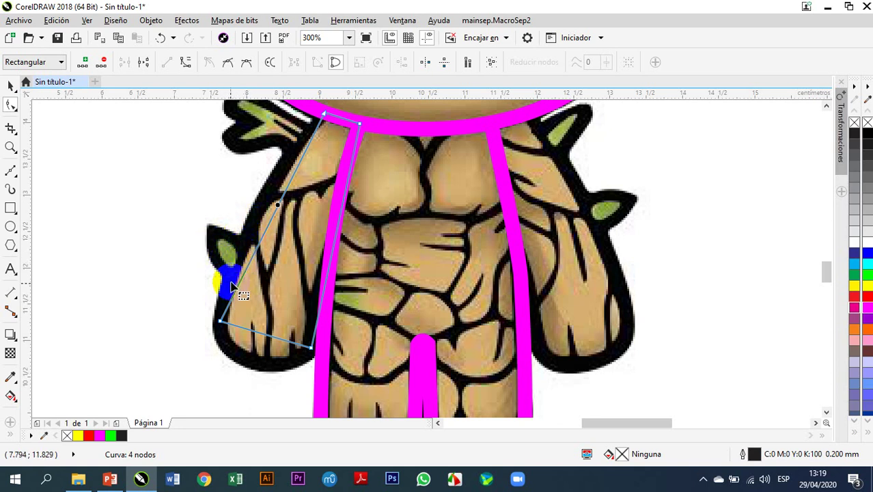
right_click(284, 212)
left_click(312, 259)
scroll(280, 218, "up", 2)
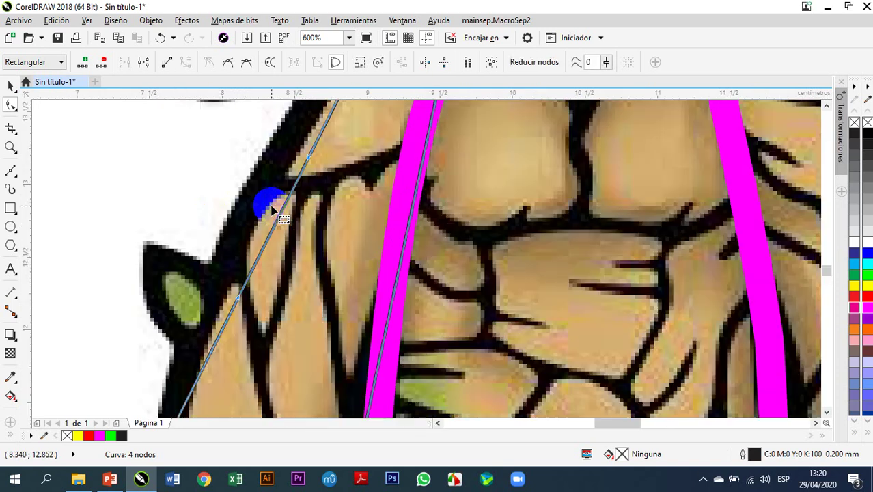
left_click_drag(278, 218, 251, 203)
scroll(251, 206, "down", 2)
scroll(250, 194, "down", 4)
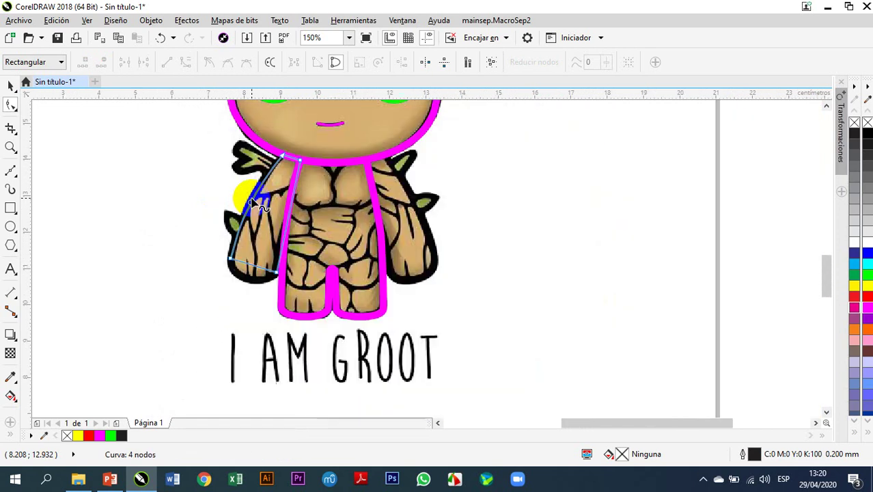
Step: Convert the arm outline's inner edge to a curve and bend it slightly outward toward the arm beside the torso
scroll(274, 161, "up", 2)
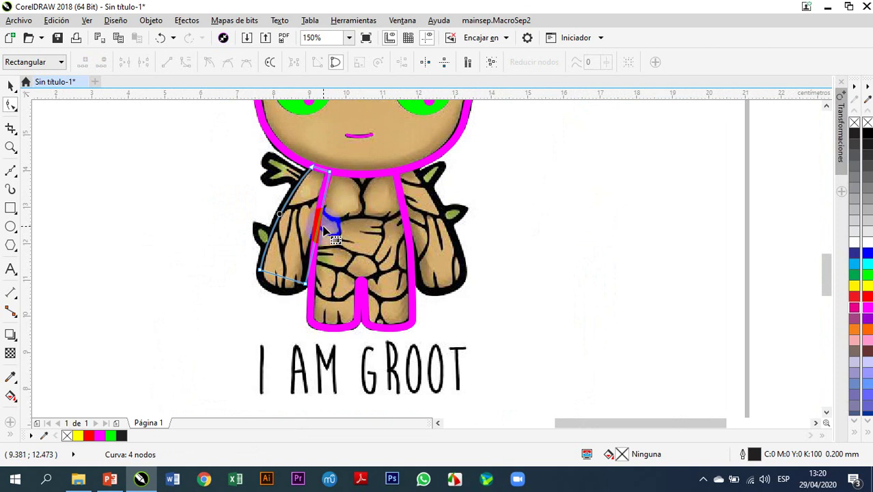
right_click(318, 233)
left_click(353, 283)
scroll(307, 263, "up", 2)
left_click(319, 234)
mouse_move(319, 232)
left_mouse_down()
mouse_move(301, 249)
mouse_move(307, 228)
left_mouse_up()
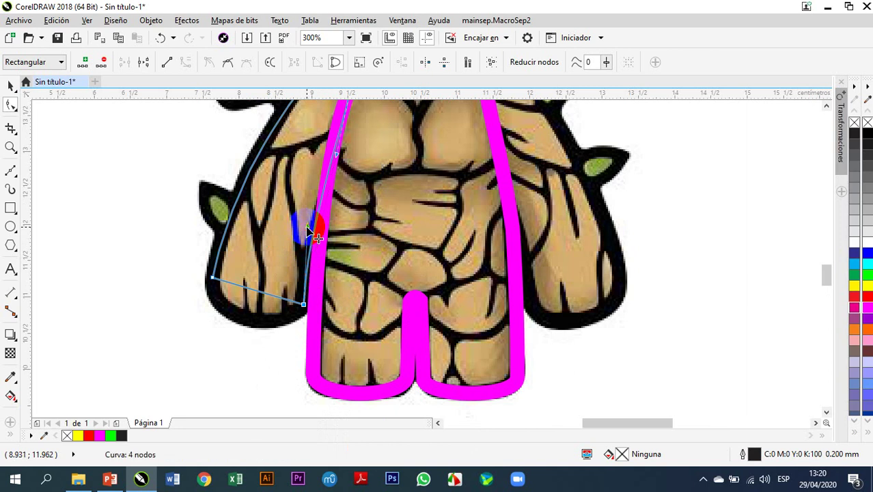
Step: Convert the arm outline's bottom edge to a curve and pull it down around the hand
right_click(247, 292)
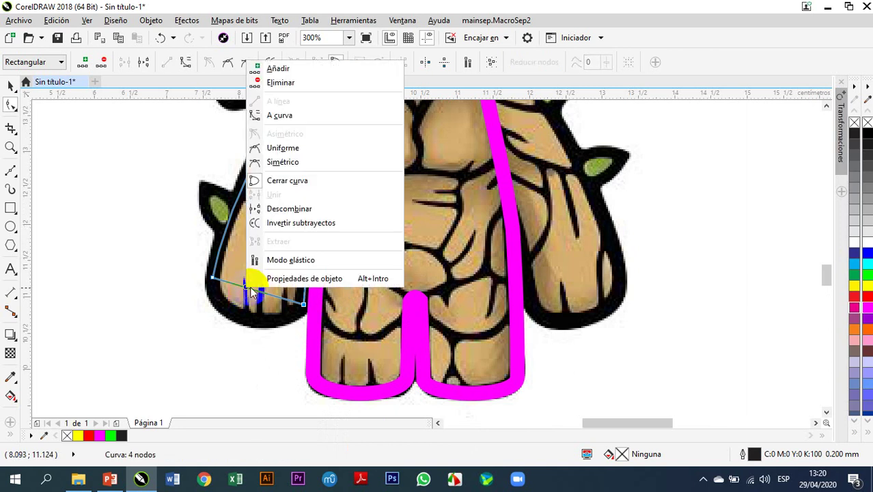
left_click(302, 116)
left_click_drag(258, 295, 249, 319)
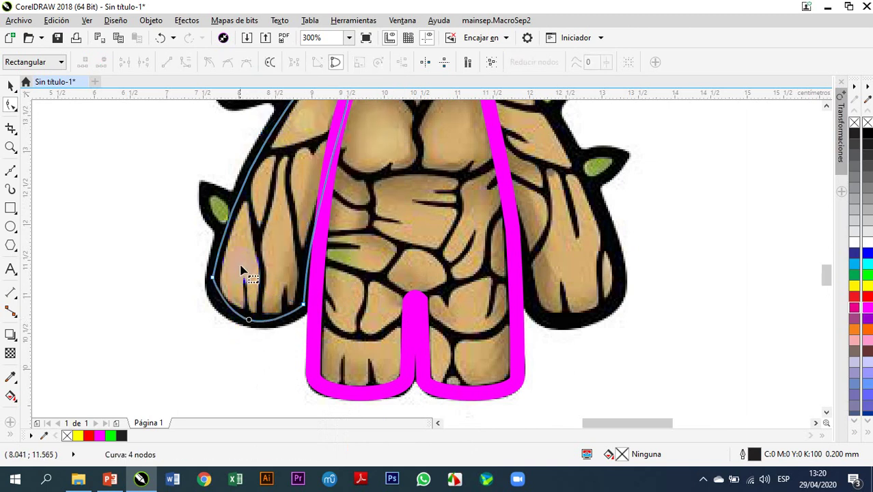
Step: Adjust both control handles of the bottom curve so it rounds evenly within the hand's black contour
scroll(247, 235, "up", 3)
left_click(142, 195)
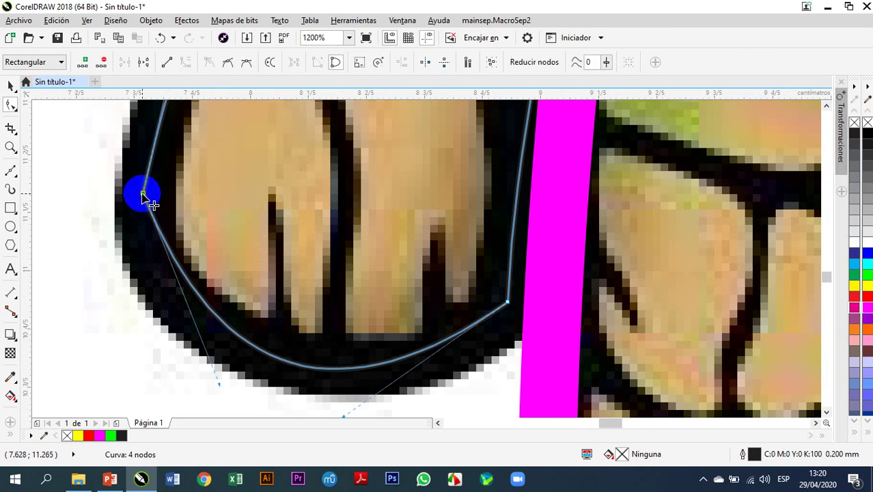
scroll(205, 192, "down", 3)
scroll(209, 279, "up", 3)
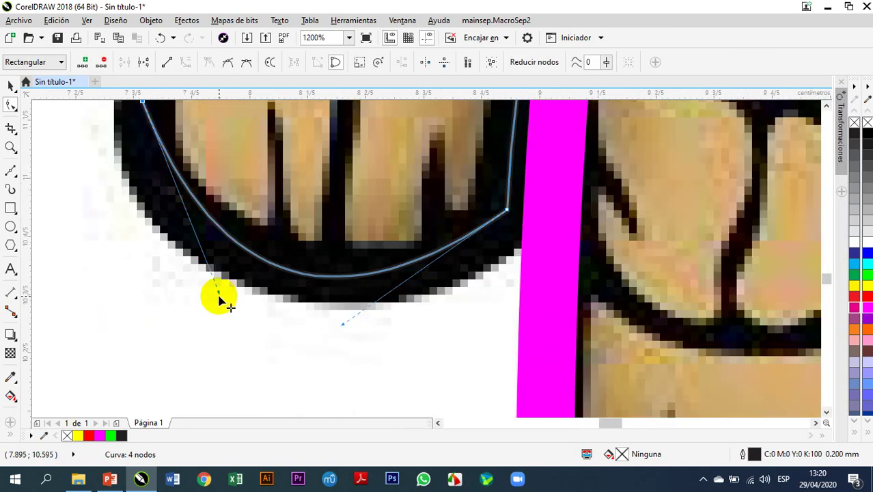
left_click_drag(219, 294, 142, 272)
left_click_drag(342, 326, 421, 334)
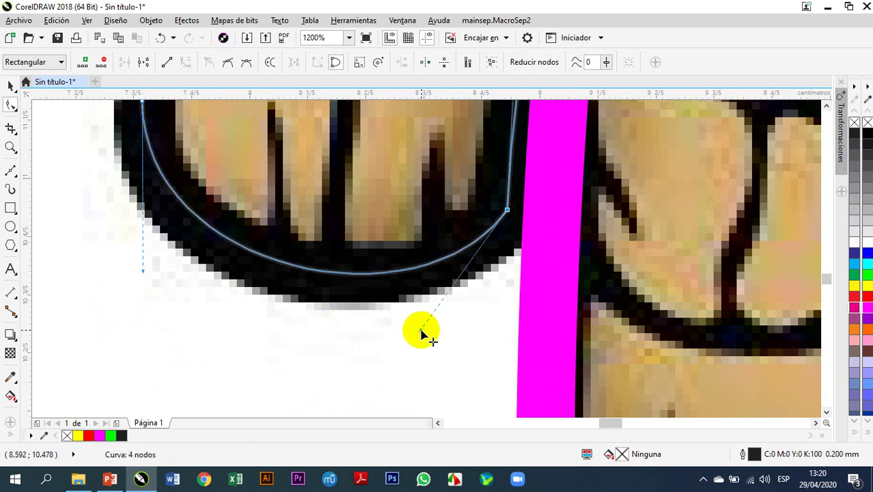
scroll(422, 334, "down", 1)
scroll(421, 333, "down", 1)
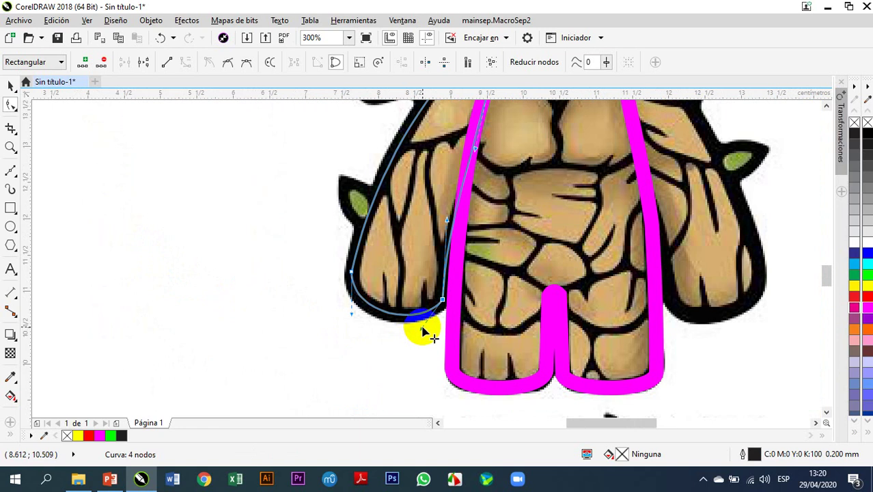
scroll(424, 330, "down", 1)
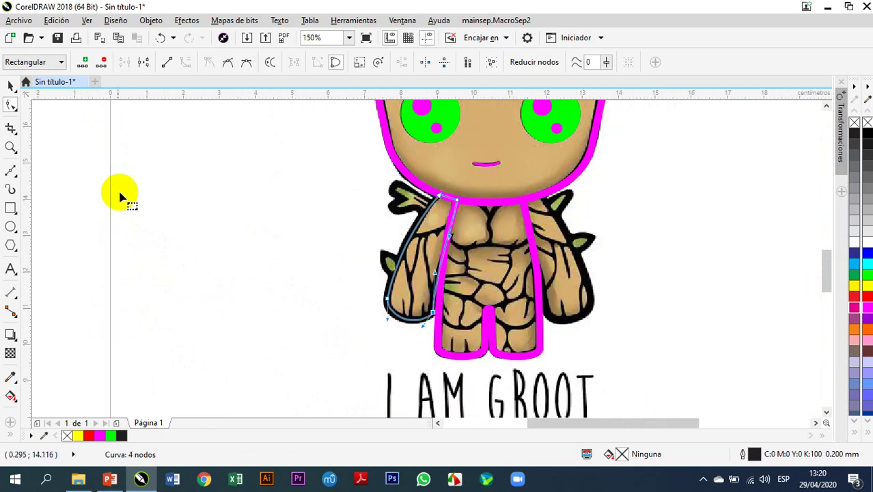
Step: Give the left arm shape a magenta 2.0 mm outline with no fill, and deselect it
left_click(11, 85)
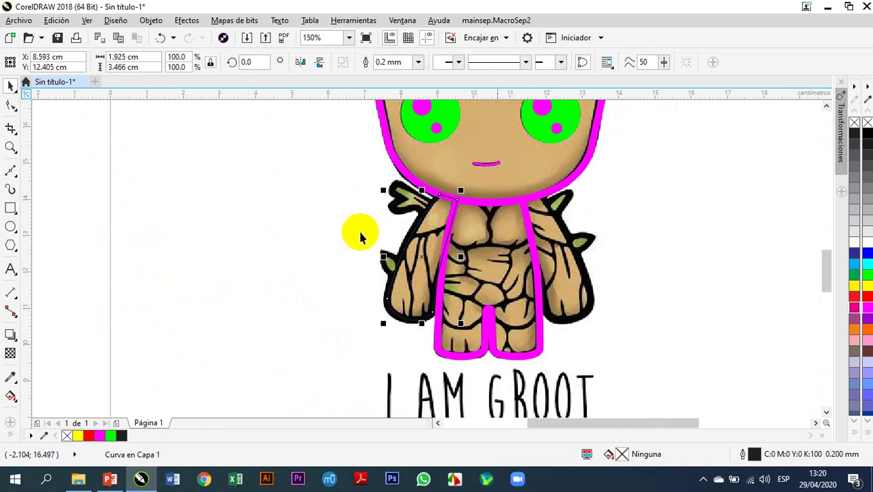
left_click(869, 312)
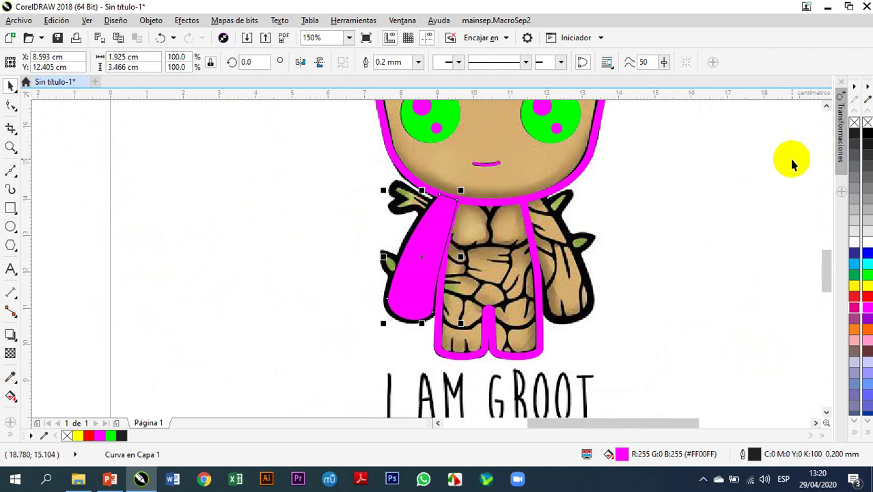
left_click(867, 122)
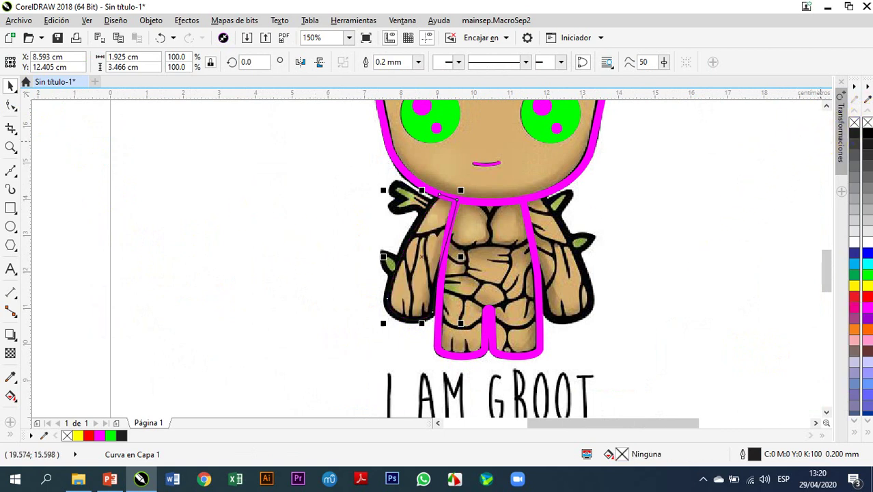
right_click(868, 311)
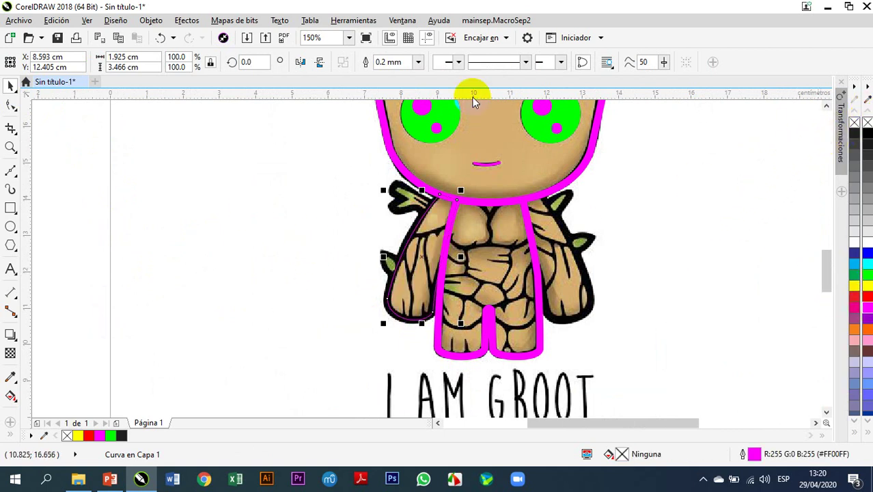
left_click(418, 63)
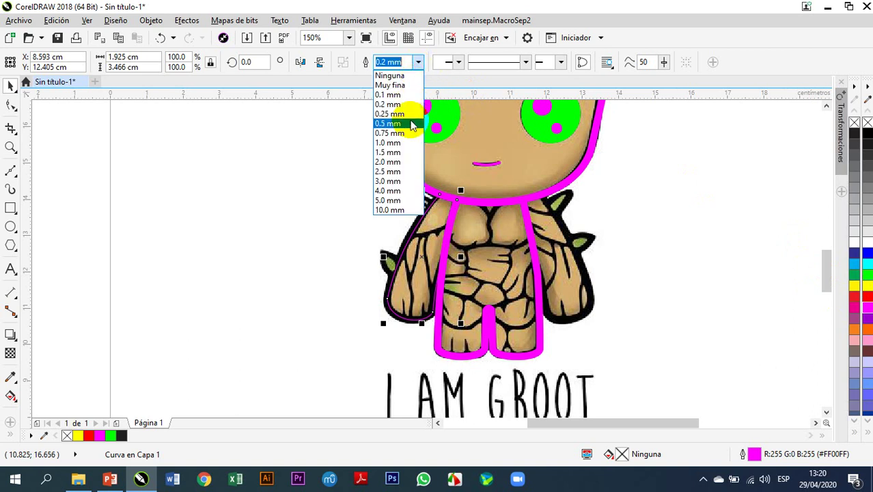
left_click(400, 163)
left_click(319, 170)
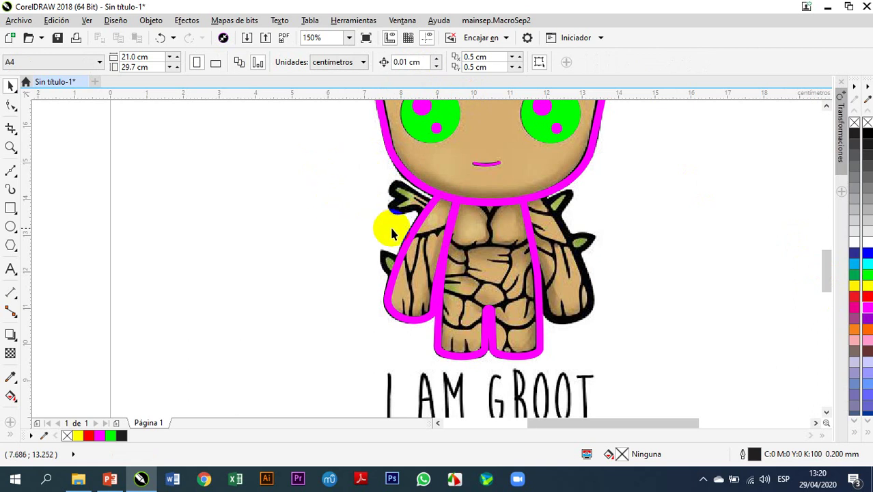
Step: Place a duplicate of the left arm outline over the right arm and mirror it horizontally
left_click(394, 280)
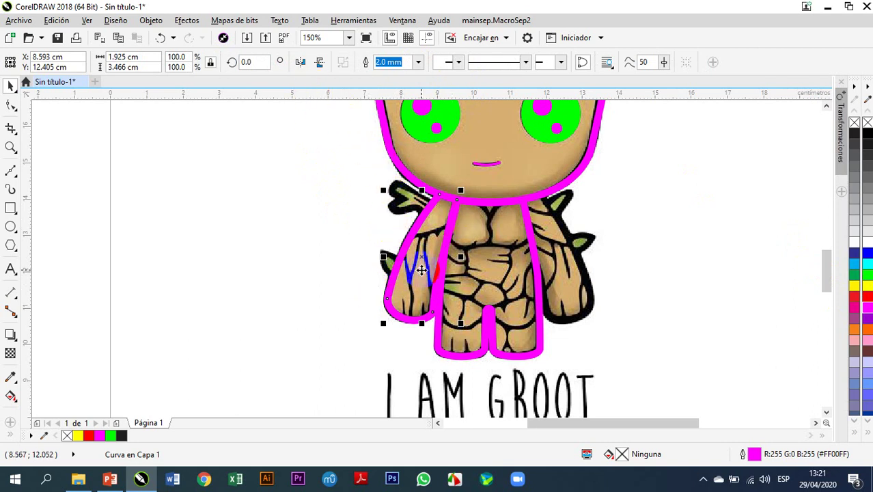
left_click_drag(421, 258, 558, 252)
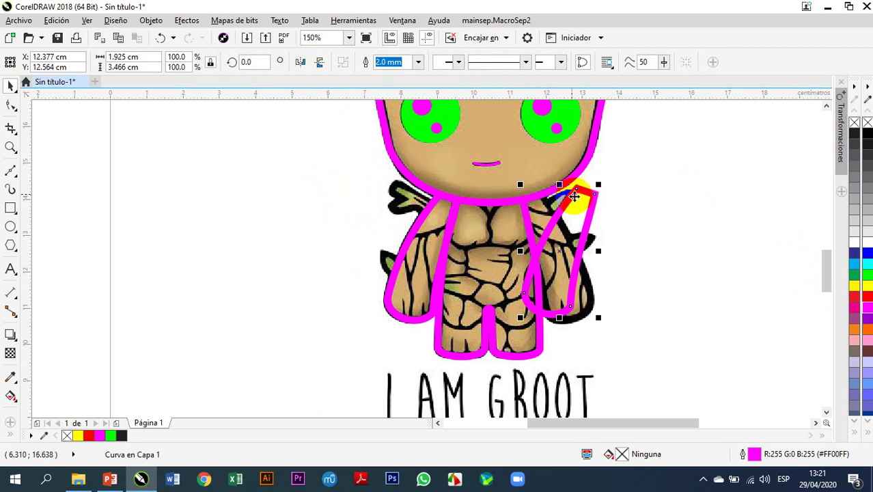
left_click(300, 64)
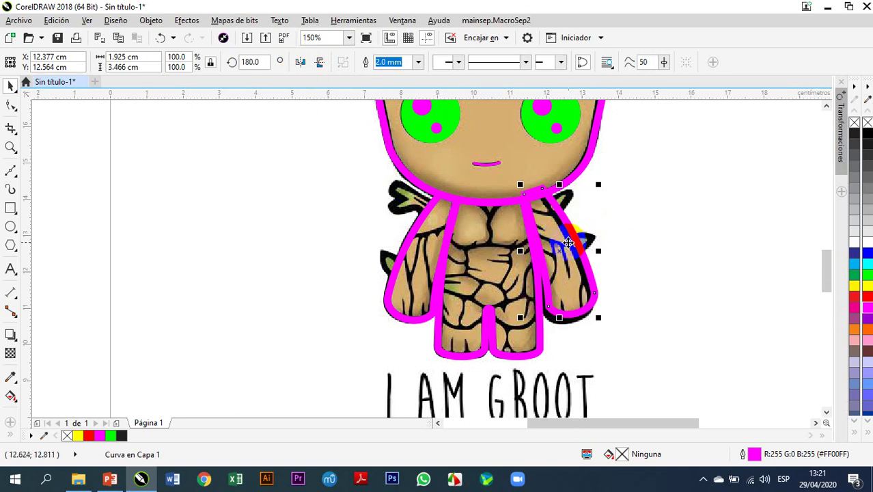
Step: Align the mirrored copy with the right arm's contour, centered at about X 12.32 cm, Y 12.34 cm, and deselect it
left_click_drag(561, 249, 558, 257)
key("Right")
key("Up")
key("Right")
key("Right")
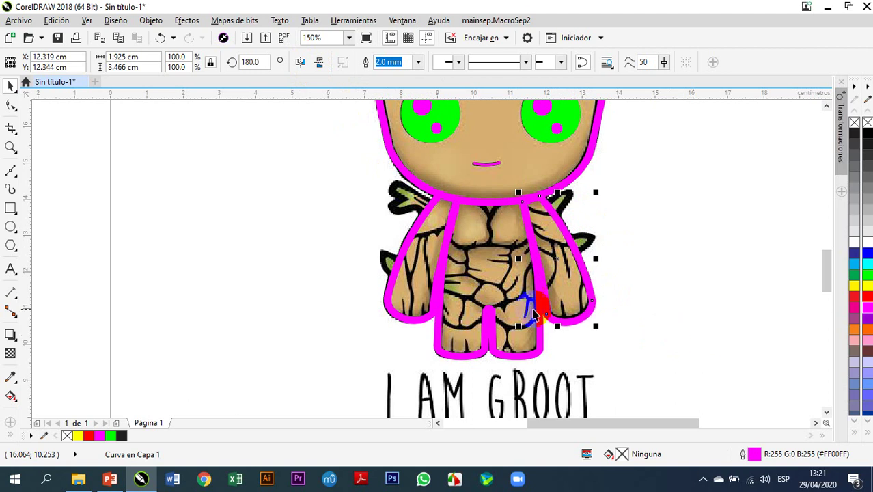
left_click(306, 306)
left_click(557, 198)
left_click(560, 200)
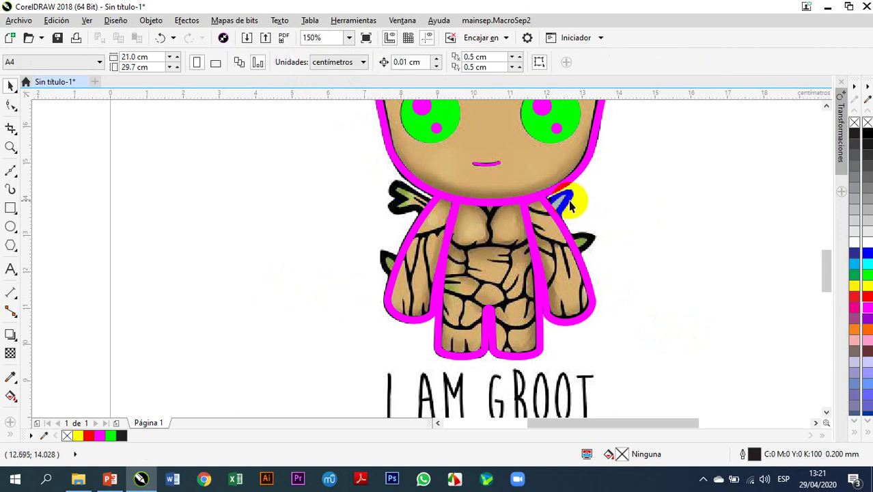
left_click(410, 200)
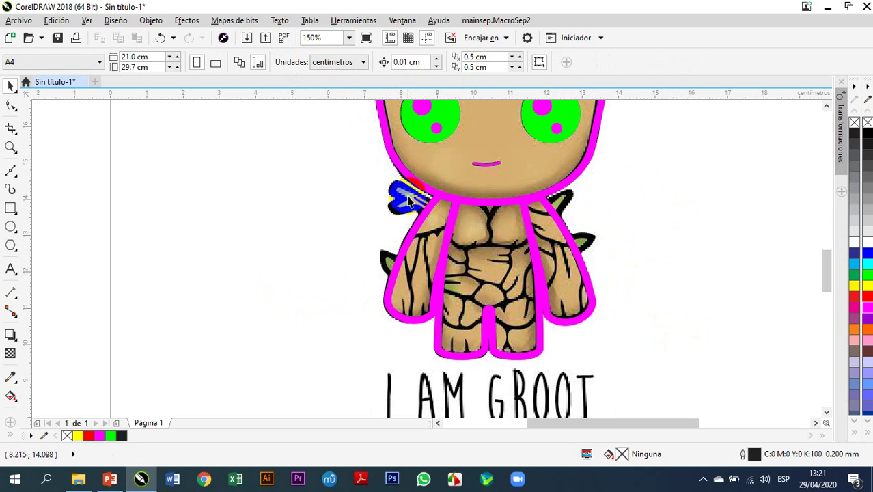
Step: Draw a rectangle about 1.01 × 0.85 cm over the forked leaf above the left arm and convert it to curves
scroll(409, 194, "up", 2)
scroll(403, 183, "down", 3)
scroll(403, 184, "up", 3)
scroll(403, 187, "down", 1)
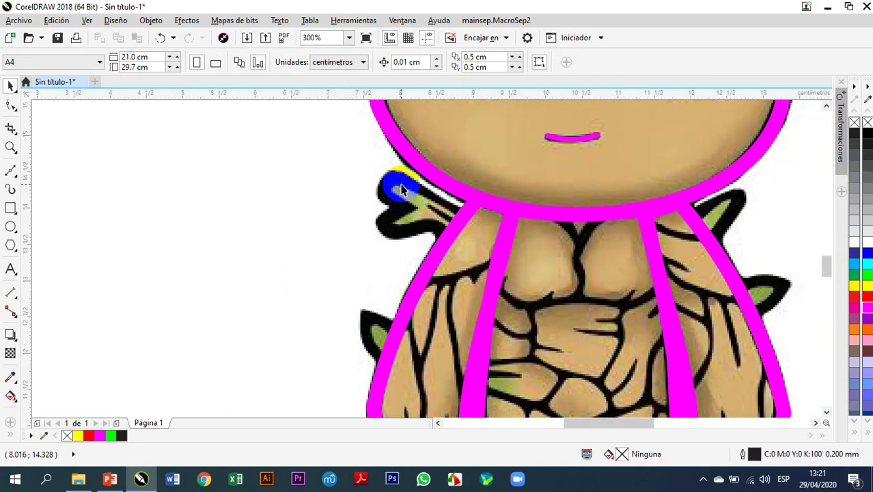
left_click(12, 216)
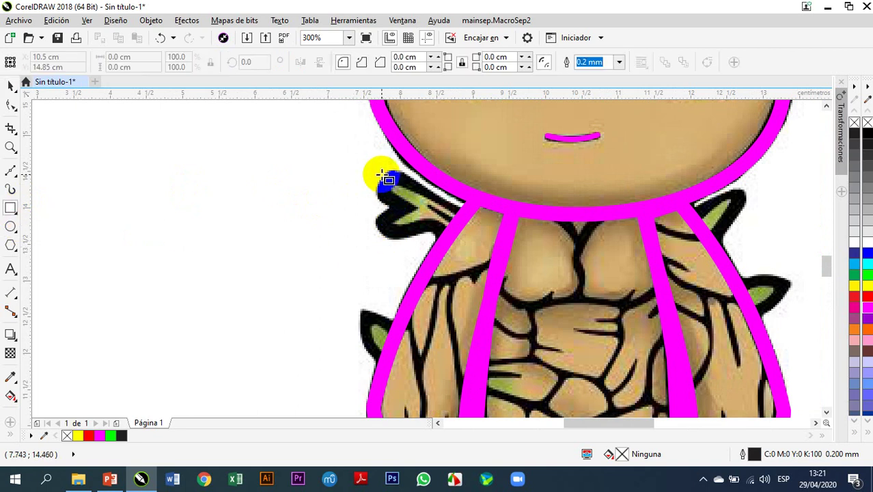
left_click_drag(382, 176, 457, 239)
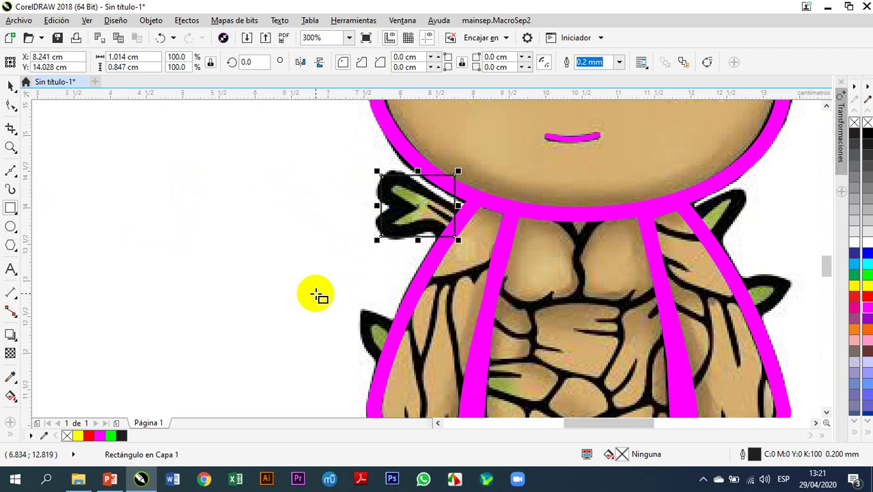
key("ctrl+q")
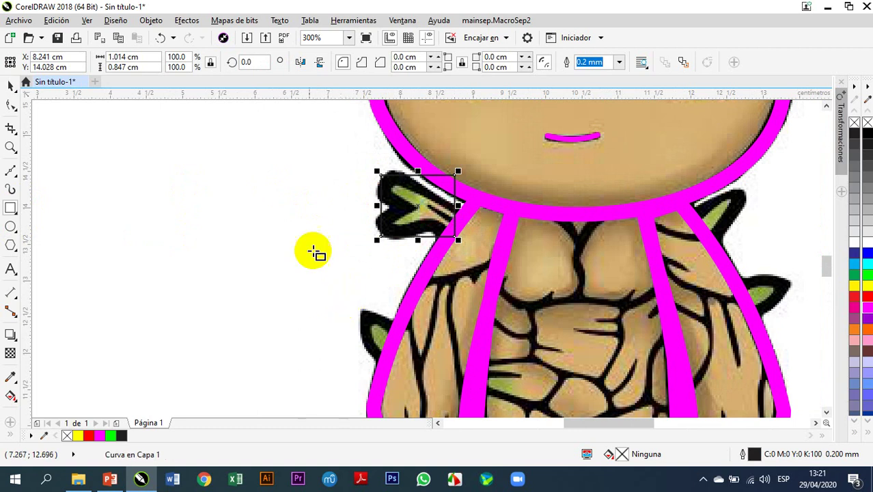
Step: Move the shape's corner nodes onto the leaf's base and lower lobe, and add a node at the notch between the two lobes
left_click(11, 105)
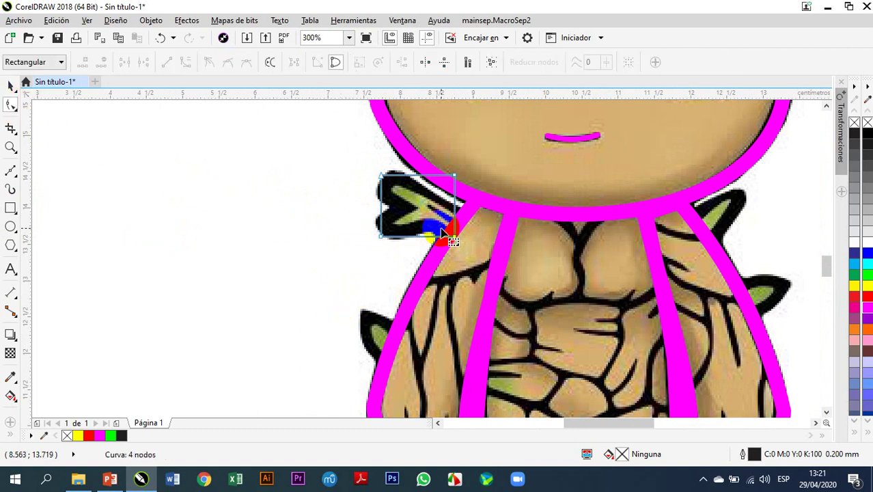
scroll(384, 185, "up", 2)
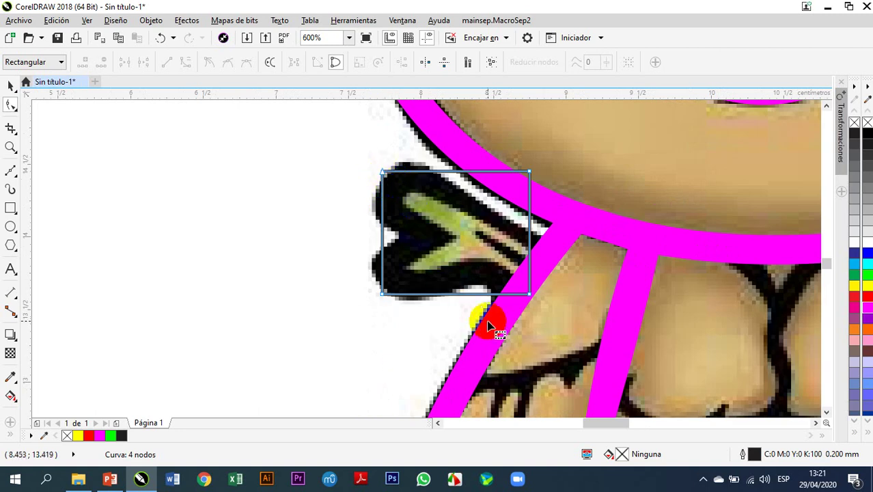
left_click_drag(529, 299, 517, 297)
left_click(531, 175)
left_click_drag(532, 176, 546, 246)
left_click(571, 224)
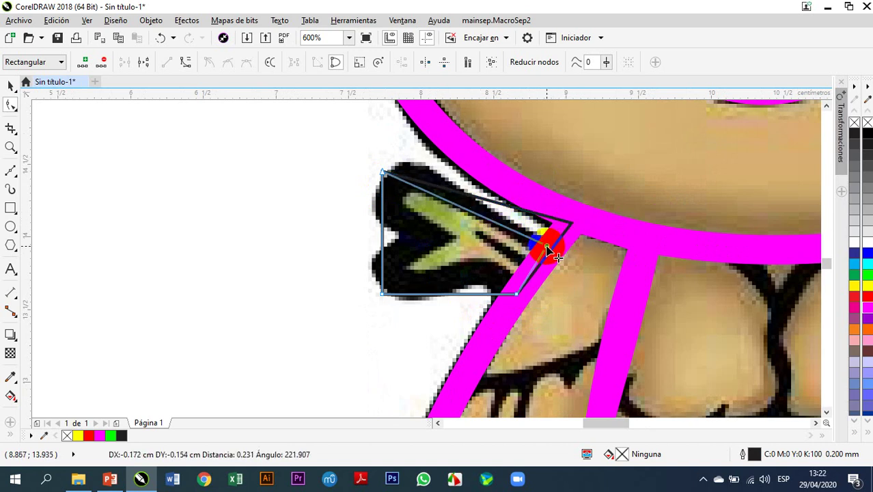
left_click(506, 299)
left_click_drag(517, 298, 517, 298)
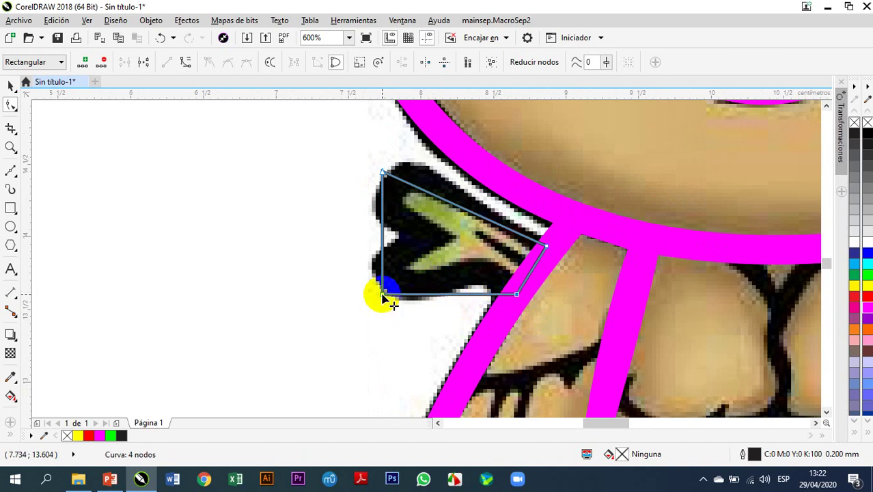
left_click_drag(382, 297, 389, 278)
left_click_drag(388, 233, 425, 236)
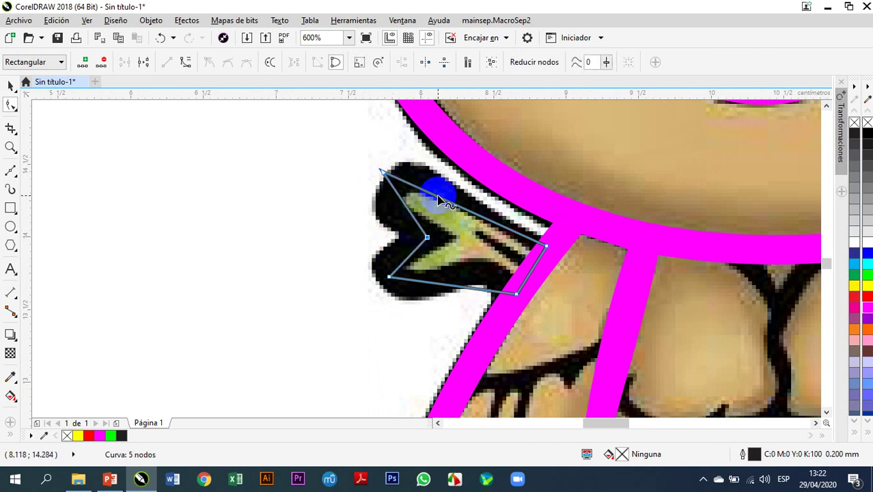
Step: Convert the leaf's top edge to a curve, move its outer node into the upper lobe, and adjust the handles to follow the black contour
right_click(439, 200)
left_click(473, 255)
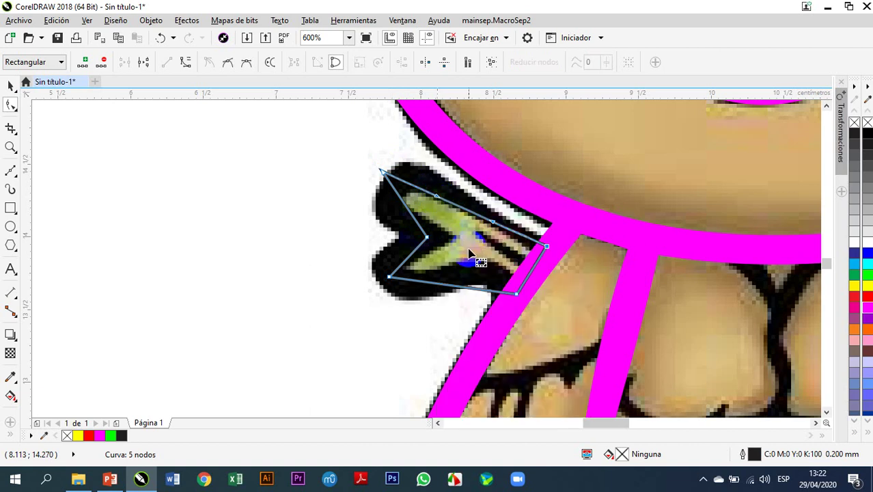
left_click_drag(437, 198, 439, 193)
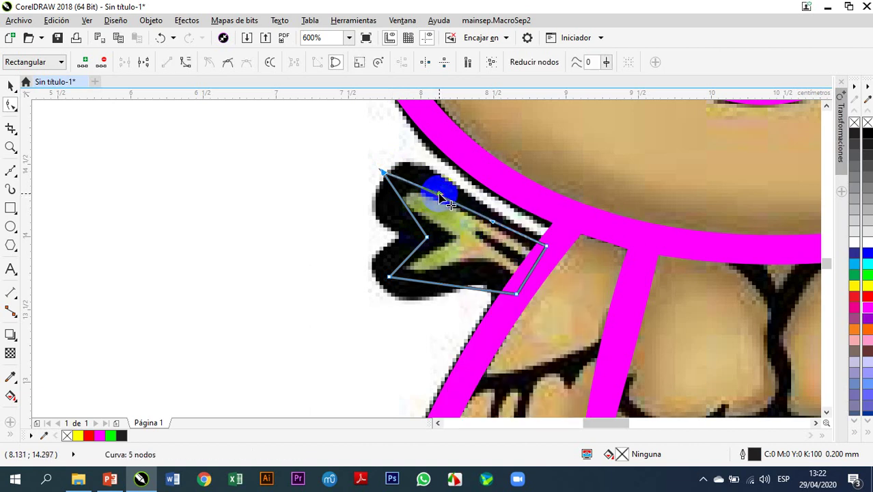
left_click_drag(387, 174, 391, 186)
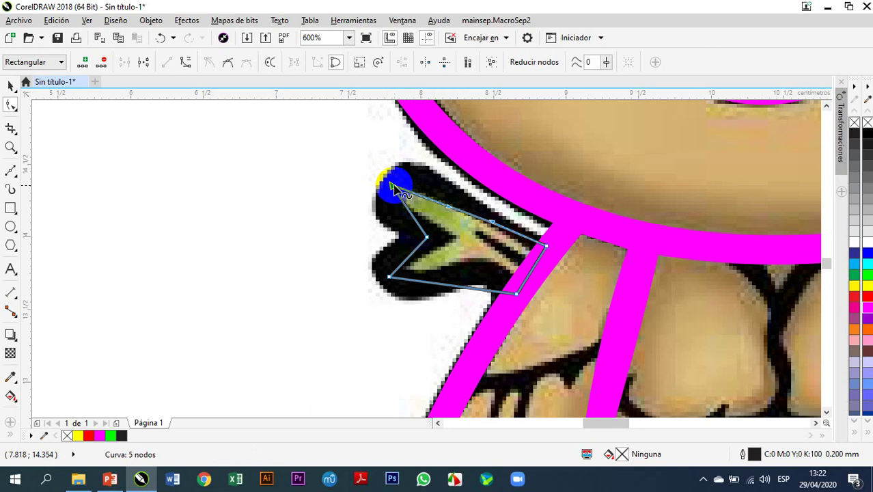
left_click_drag(451, 214, 415, 167)
left_click_drag(489, 228, 497, 234)
left_click(418, 168)
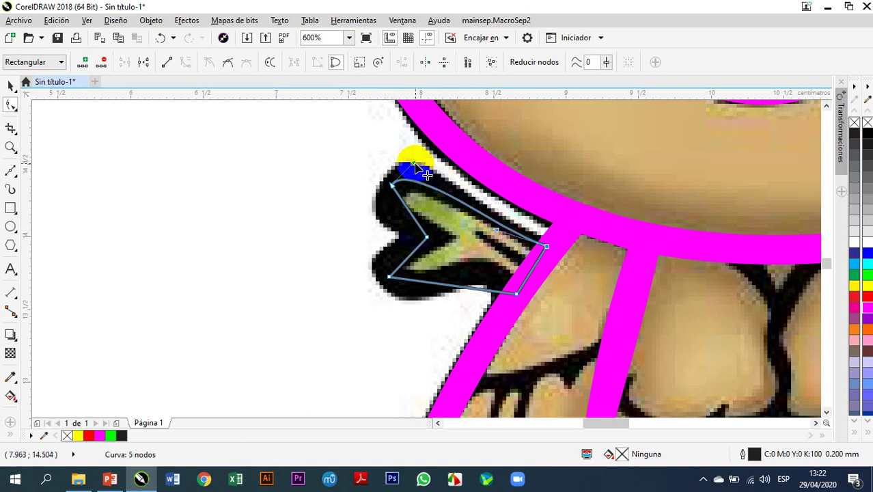
left_click_drag(413, 163, 411, 154)
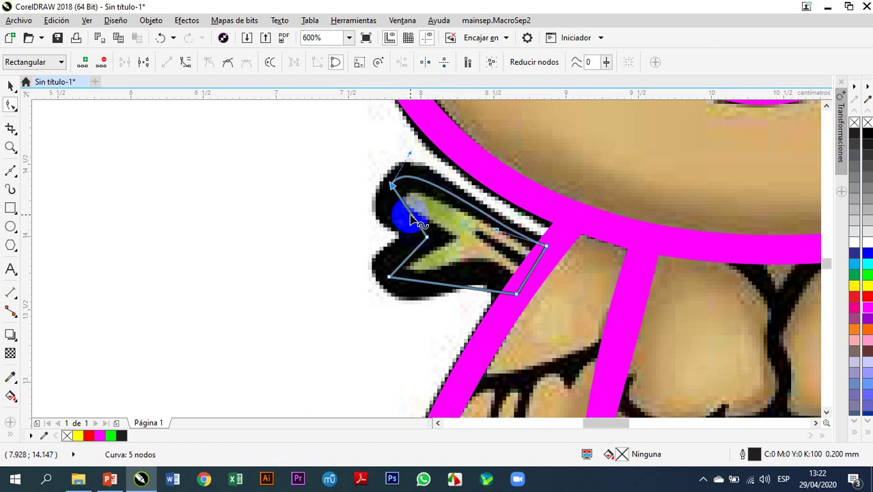
Step: Convert the two edges meeting at the notch to curves and bend them outward around the upper and lower lobes
right_click(412, 213)
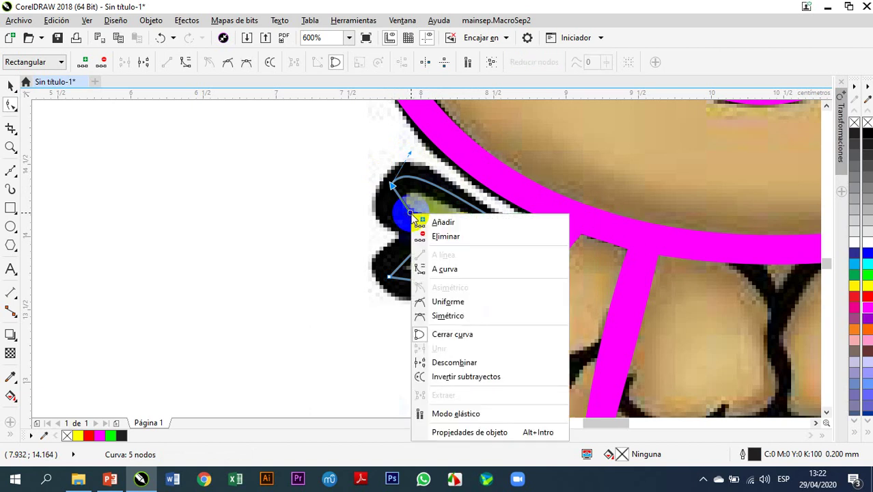
left_click(446, 271)
left_click_drag(414, 218, 389, 215)
left_click(418, 252)
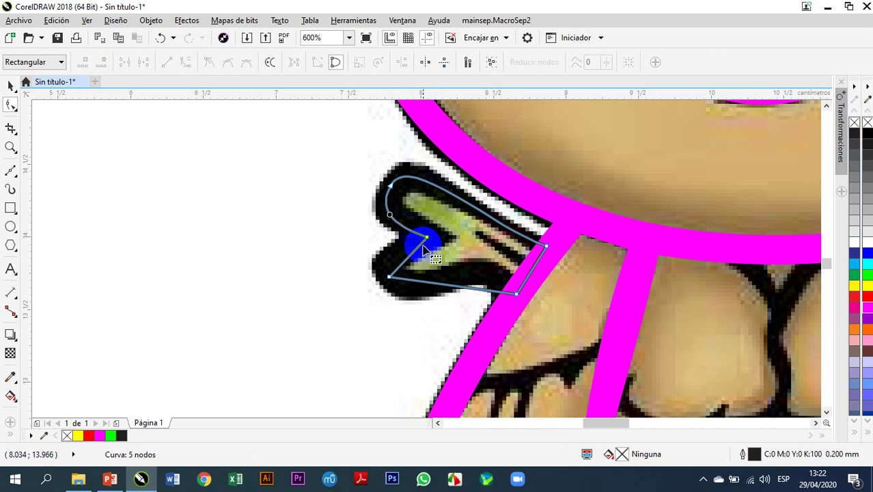
right_click(405, 267)
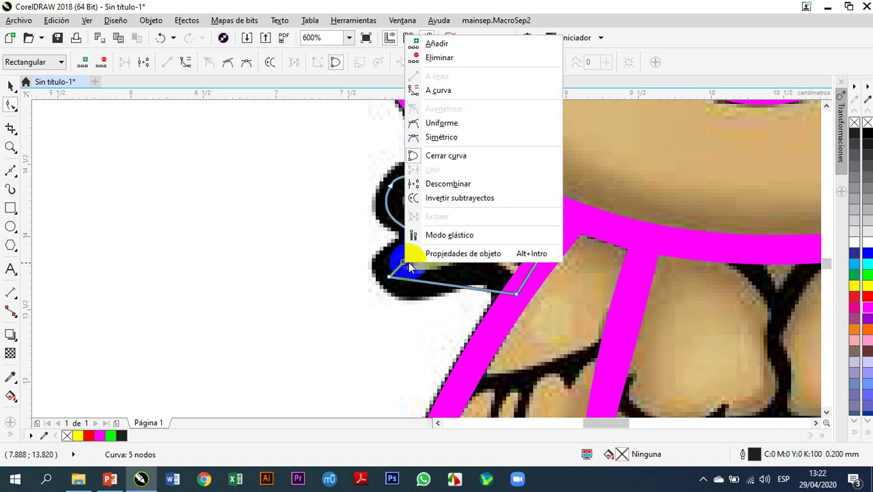
left_click(443, 88)
left_click_drag(408, 255, 390, 256)
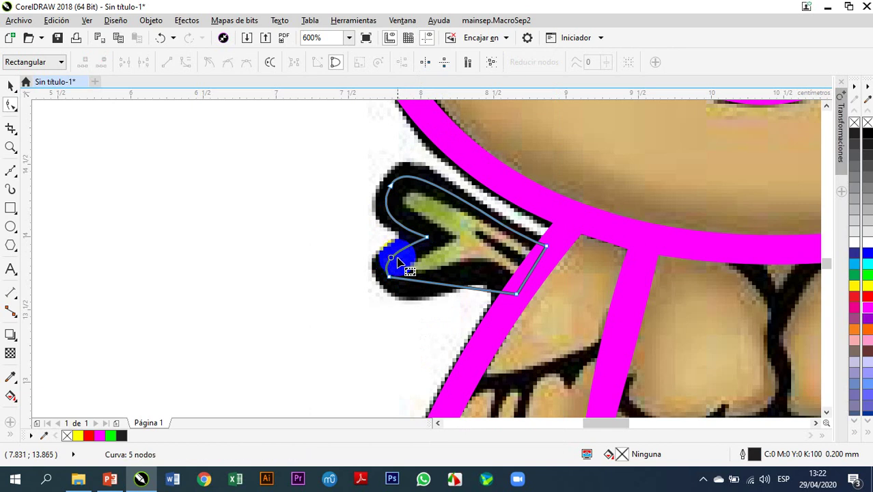
Step: Convert the leaf's bottom edge to a curve and adjust both handles so it follows the lower black contour
right_click(447, 286)
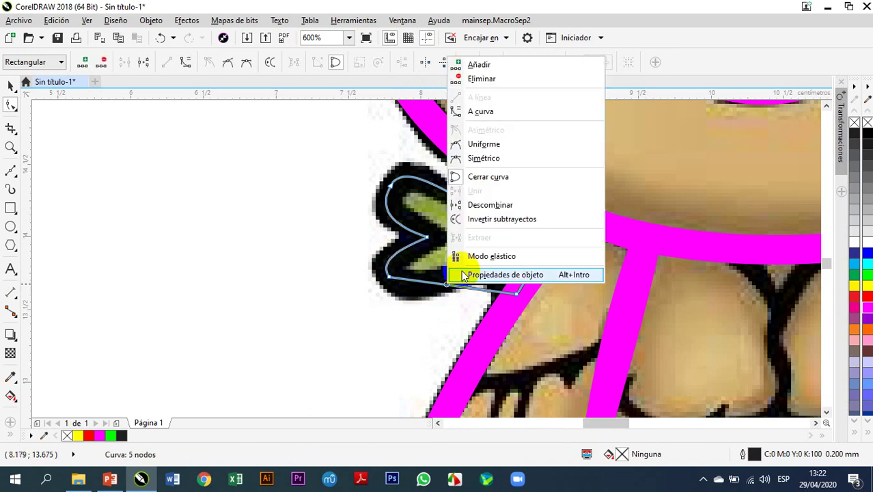
left_click(509, 115)
left_click_drag(476, 294, 481, 250)
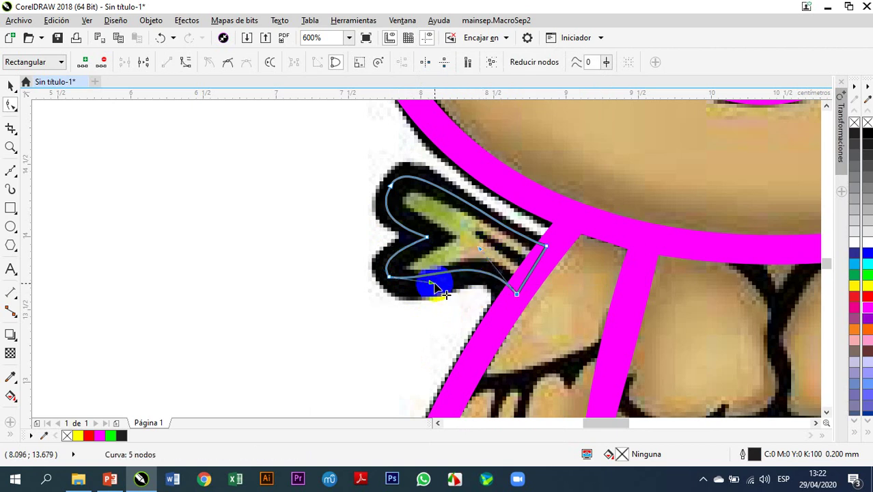
left_click_drag(430, 282, 408, 309)
left_click_drag(482, 254, 479, 247)
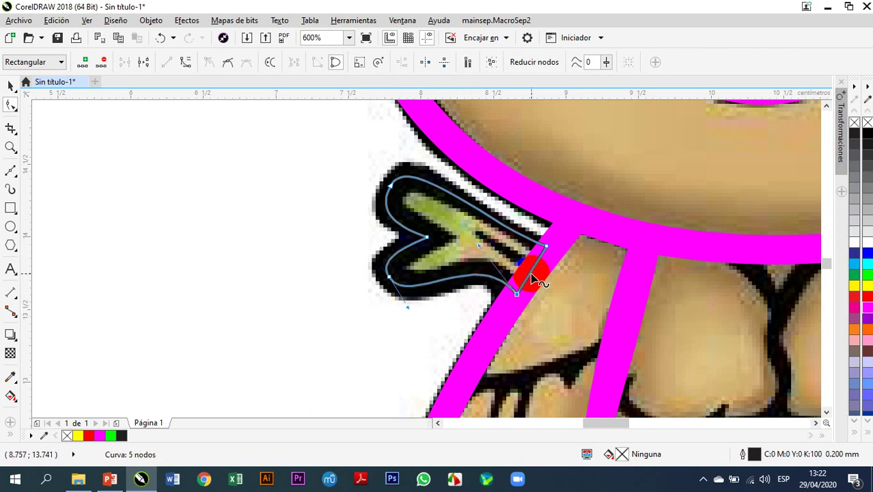
Step: Convert the leaf's base edge to a curve and bend it slightly within the magenta arm outline
right_click(532, 273)
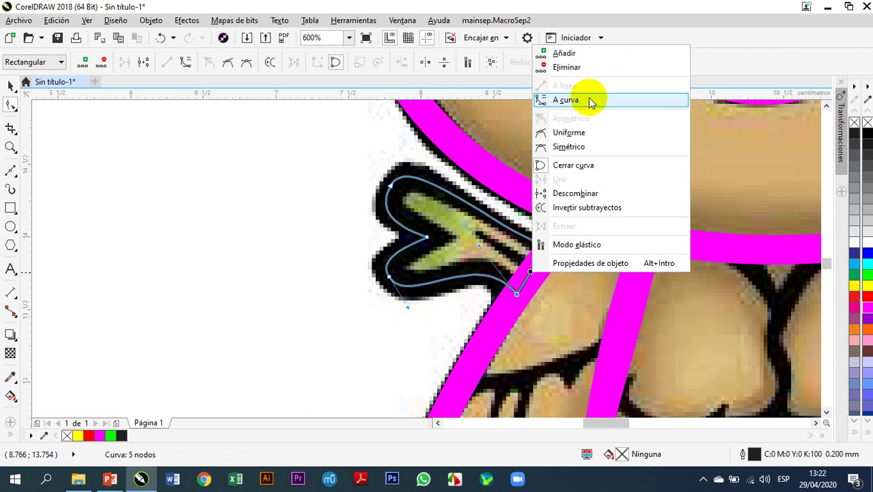
left_click(593, 98)
left_click_drag(527, 271, 500, 278)
left_click(548, 246)
scroll(530, 273, "up", 4)
scroll(499, 277, "up", 2)
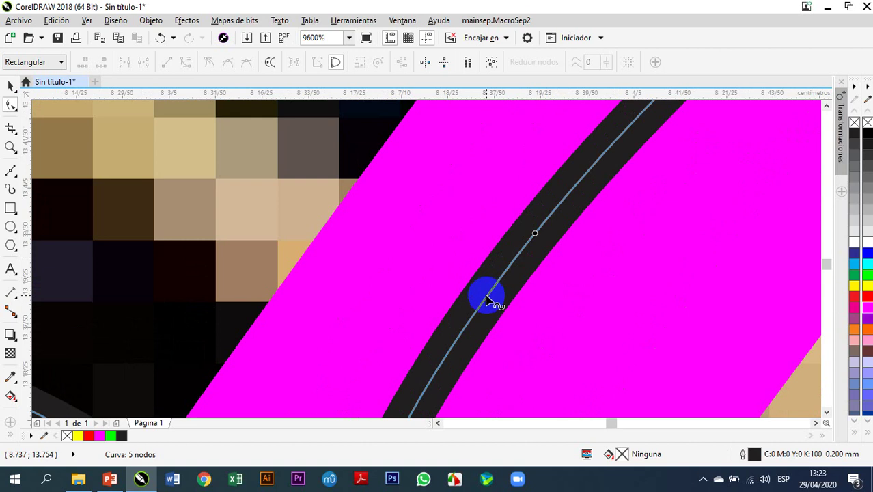
left_click_drag(486, 299, 503, 300)
scroll(488, 273, "down", 4)
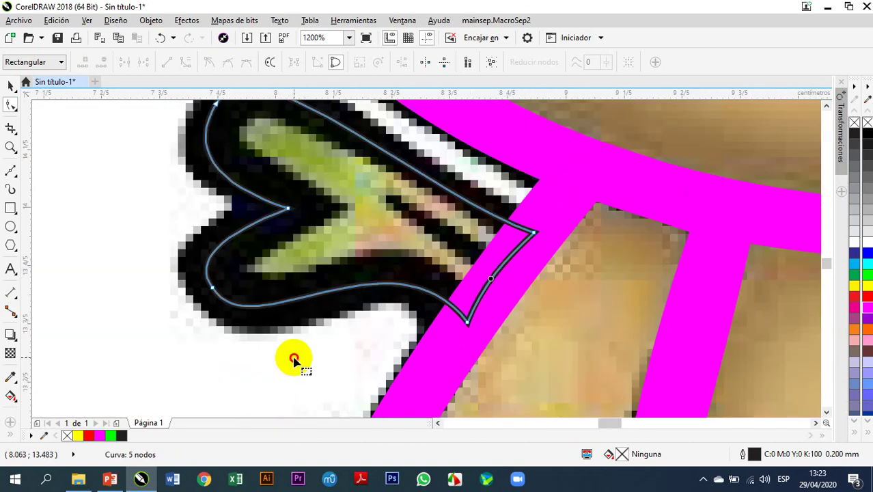
Step: Set the leaf's outline width to 1.5 mm and straighten its base edge along the magenta arm outline
left_click(11, 86)
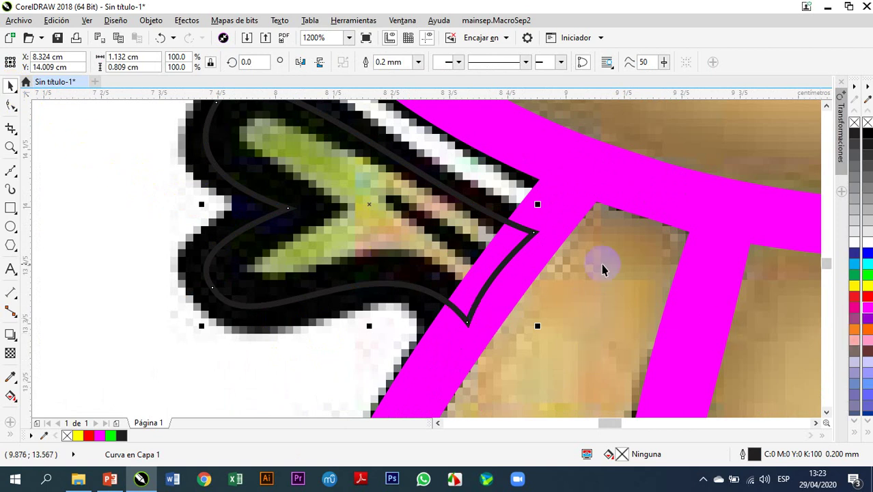
left_click(417, 63)
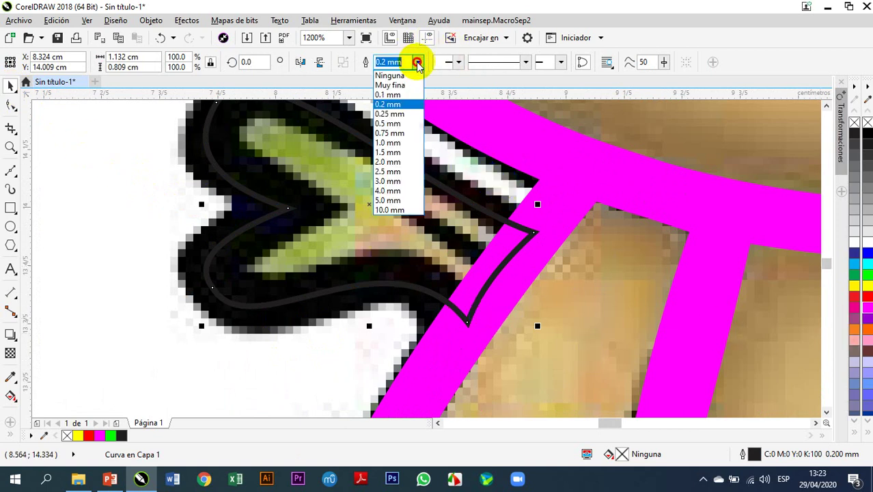
left_click(388, 162)
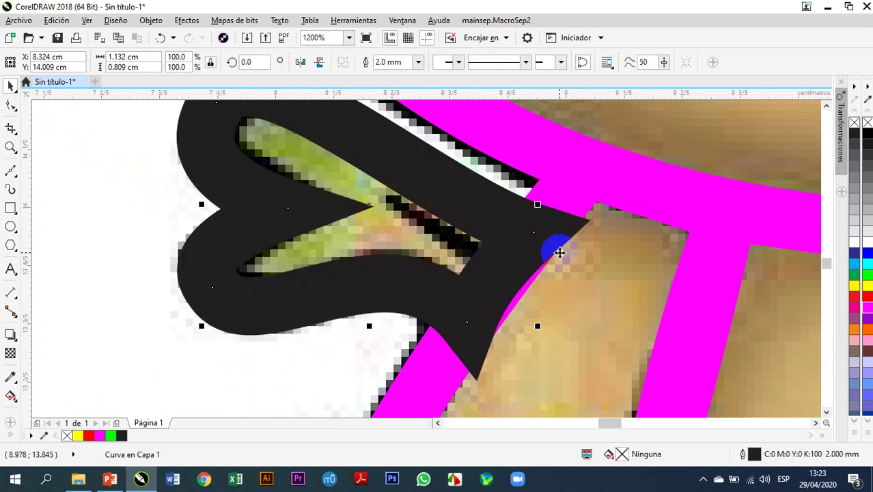
left_click(418, 62)
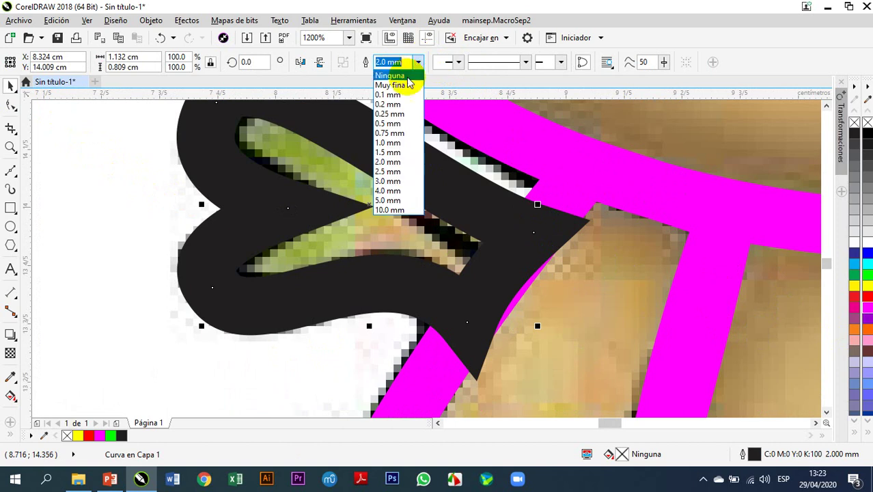
left_click(393, 152)
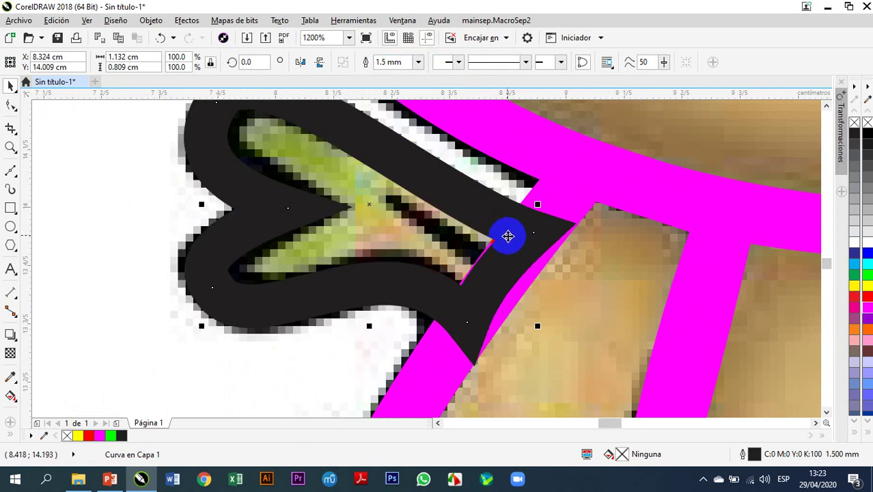
left_click(11, 107)
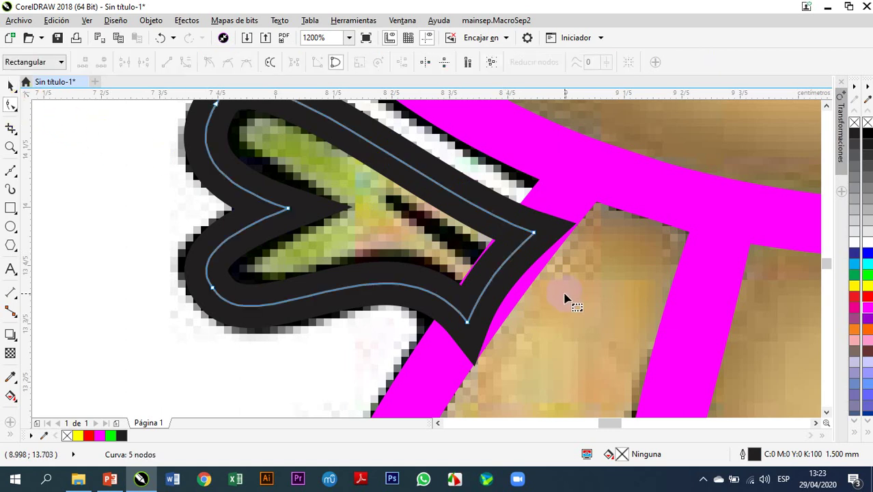
mouse_move(493, 282)
left_mouse_down()
mouse_move(526, 265)
mouse_move(530, 308)
mouse_move(494, 283)
left_mouse_up()
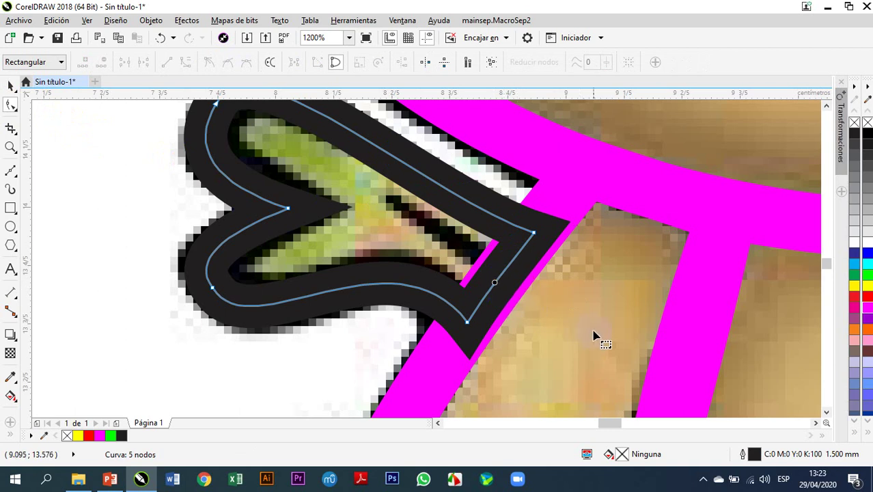
Step: Try a bright green fill on the leaf shape and remove the fill again
left_click(868, 276)
scroll(457, 240, "down", 2)
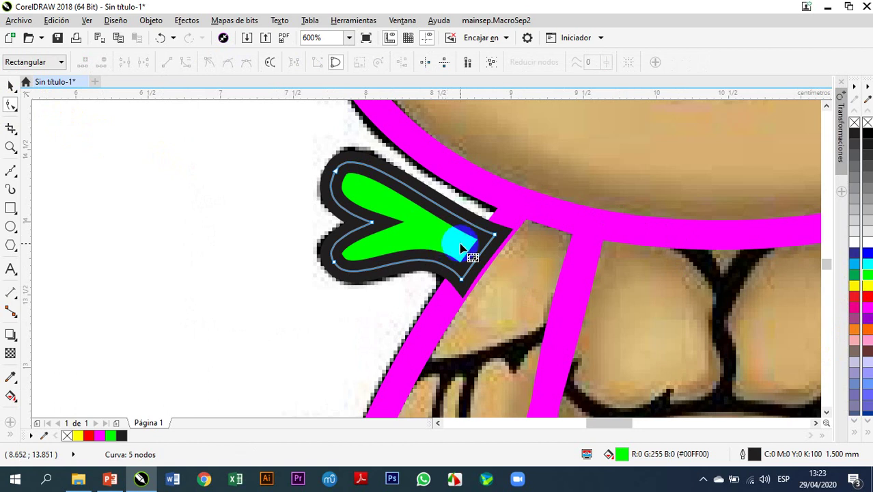
left_click(867, 123)
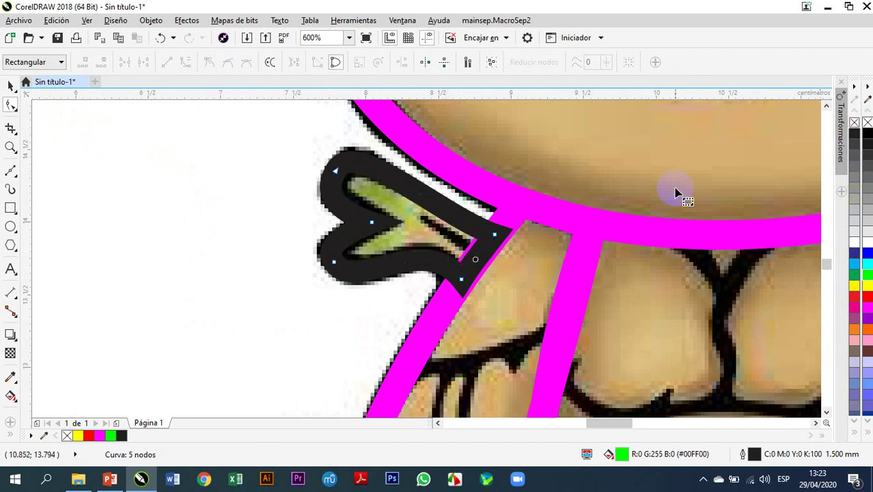
Step: Draw a narrow closed triangle over the black vein inside the leaf, with its base overlapping the leaf's base outline
scroll(478, 233, "up", 2)
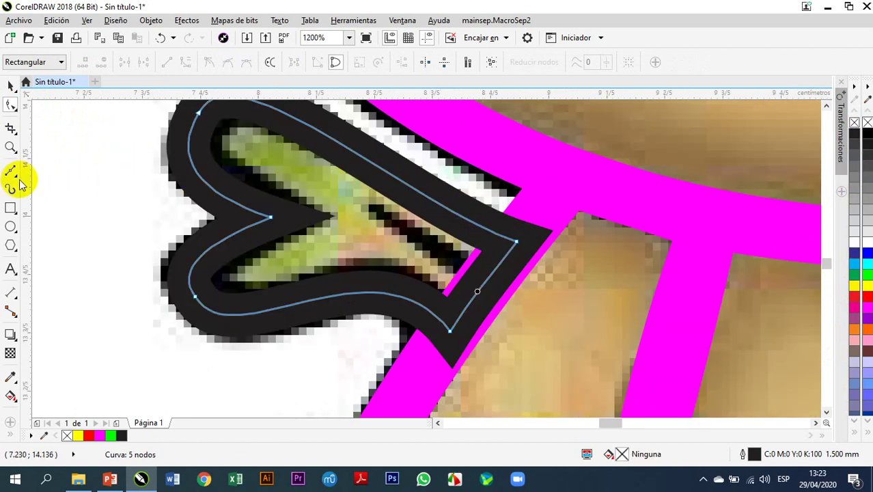
left_click(11, 85)
left_click(10, 170)
left_click(462, 274)
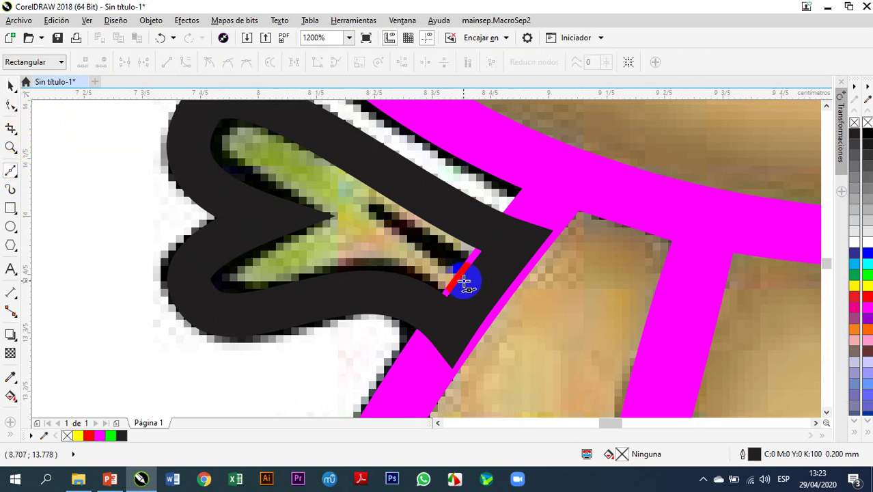
left_click_drag(471, 284, 482, 268)
left_click_drag(369, 205, 471, 286)
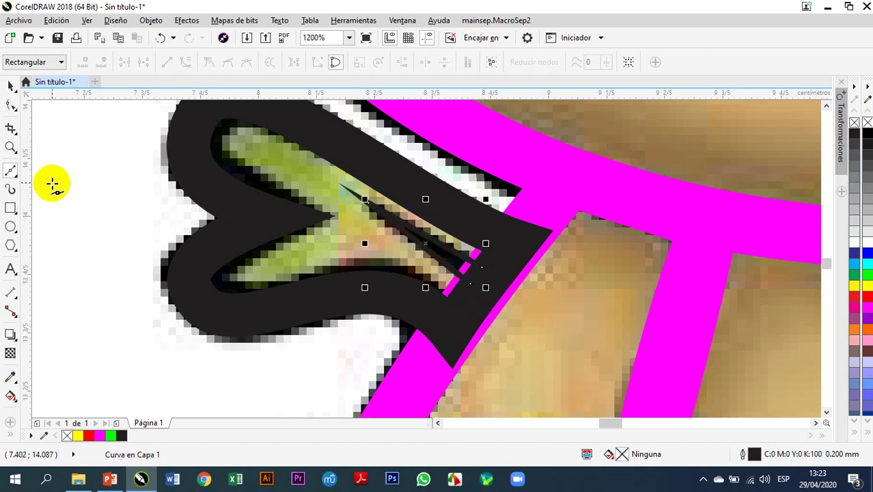
Step: Convert the vein triangle's two long edges to curves and bend them outward to follow the black vein in the image
left_click(11, 105)
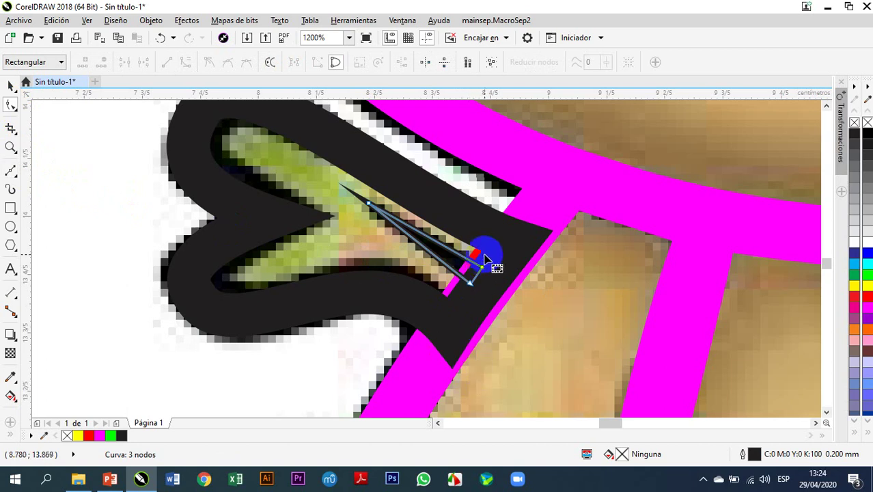
scroll(446, 255, "up", 2)
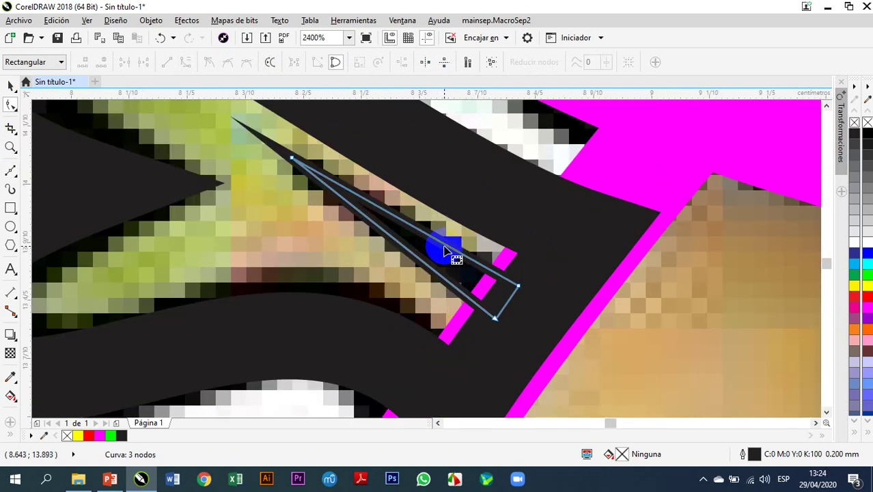
right_click(445, 250)
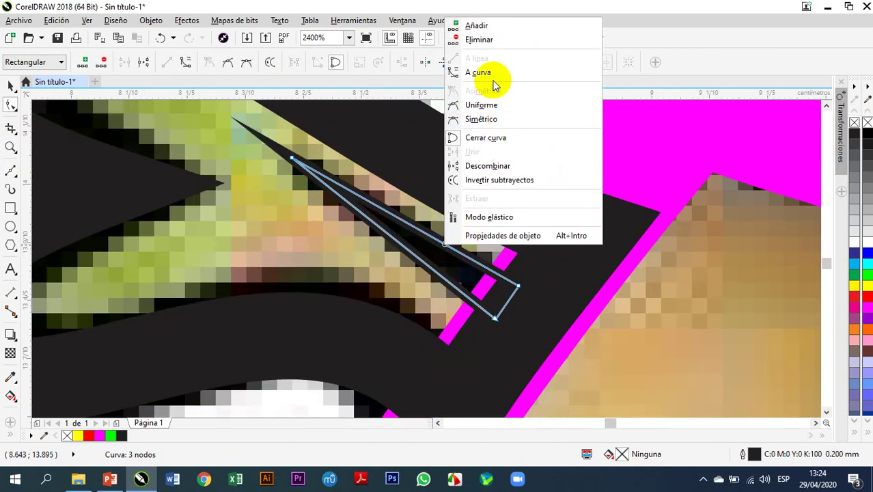
left_click(491, 80)
left_click(425, 218)
left_click_drag(425, 235, 425, 230)
left_click(420, 263)
right_click(416, 256)
left_click(465, 86)
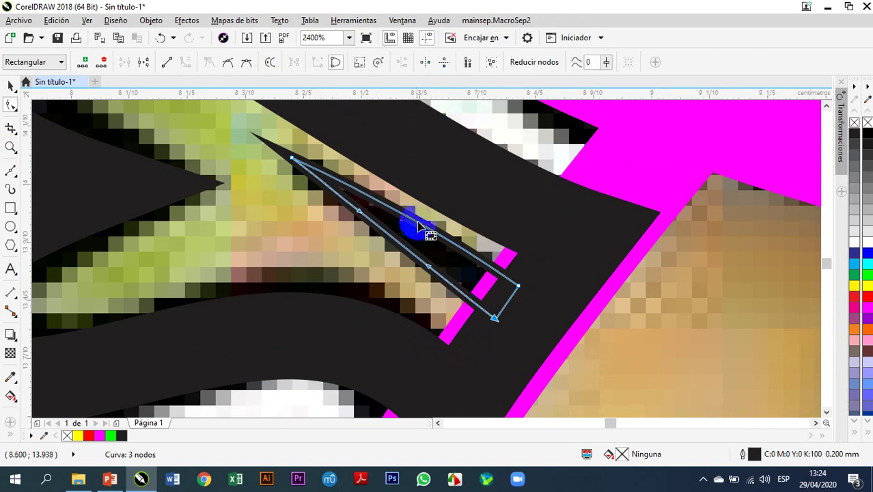
left_click_drag(390, 244, 390, 244)
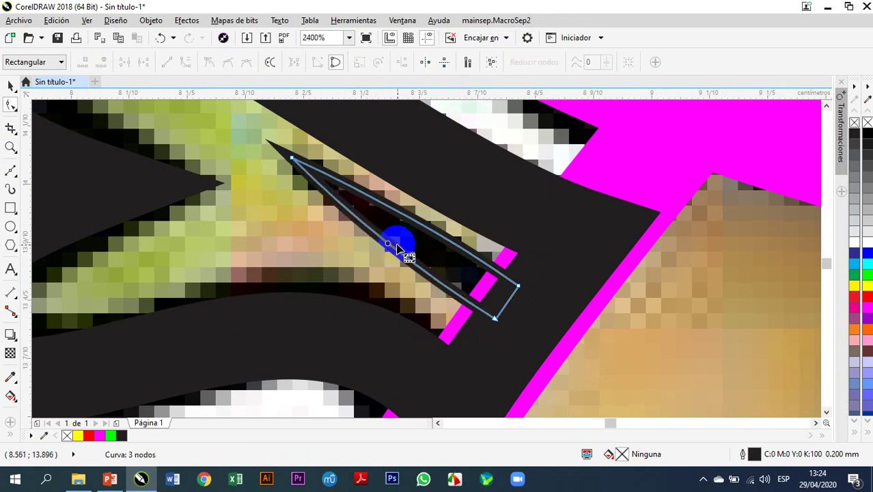
Step: Give the vein shape's 0.2 mm outline rounded corners and fill the shape with black K100
double_click(755, 454)
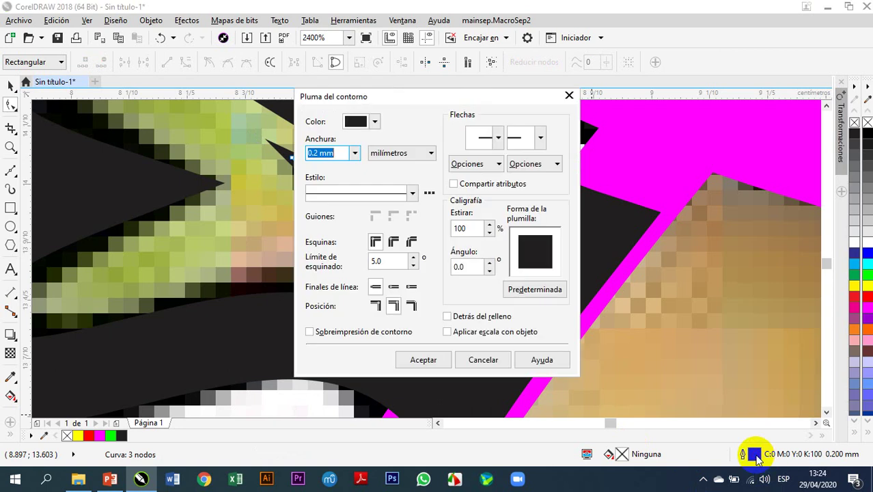
left_click(394, 242)
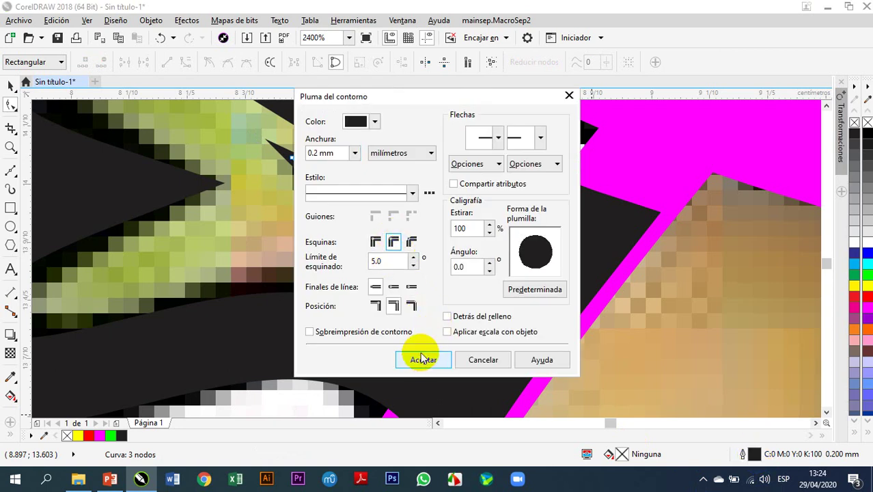
left_click(423, 360)
left_click(294, 232)
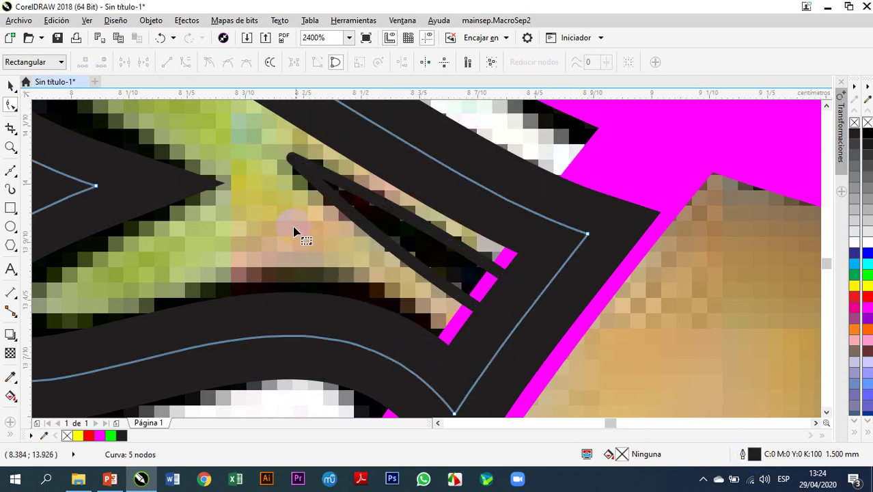
left_click(398, 240)
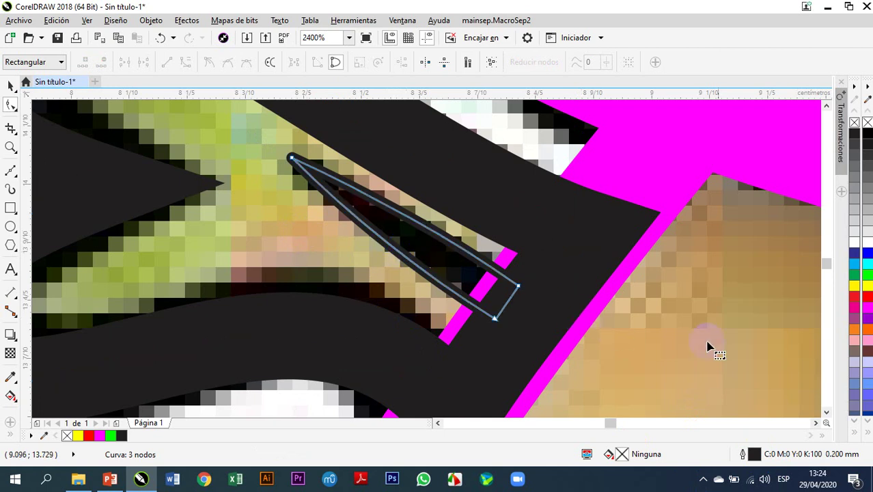
left_click(853, 125)
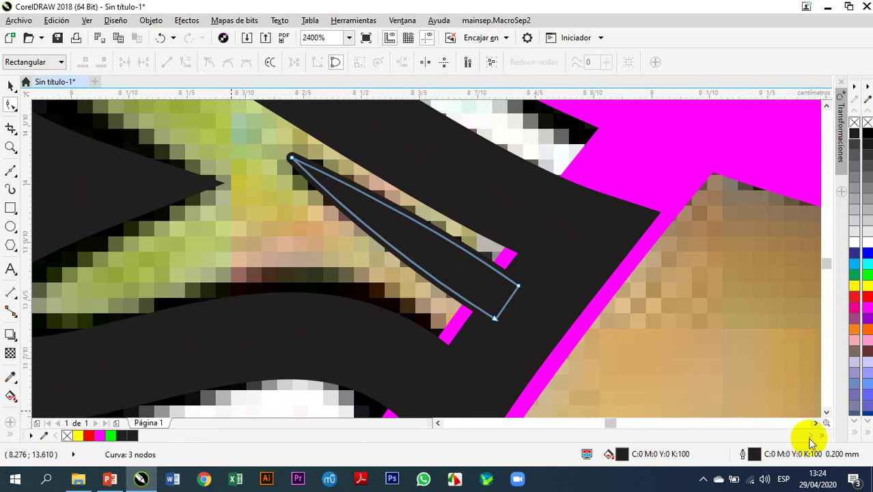
Step: Recolour the vein's fill and outline and the leaf's outline to rich black C100 M100 Y100 K100
left_click(858, 424)
left_click(858, 423)
left_click(858, 423)
left_click(858, 423)
left_click(856, 424)
left_click(857, 424)
left_click(856, 424)
left_click(855, 425)
left_click(855, 424)
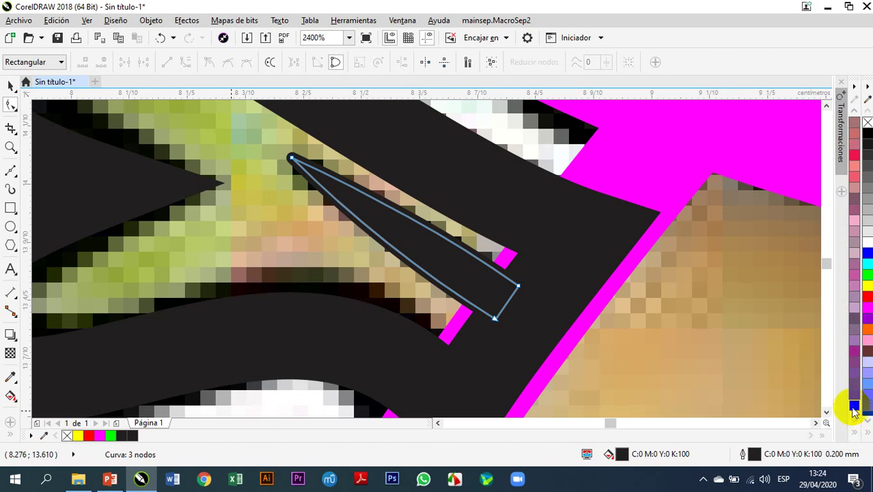
left_click(854, 404)
right_click(853, 404)
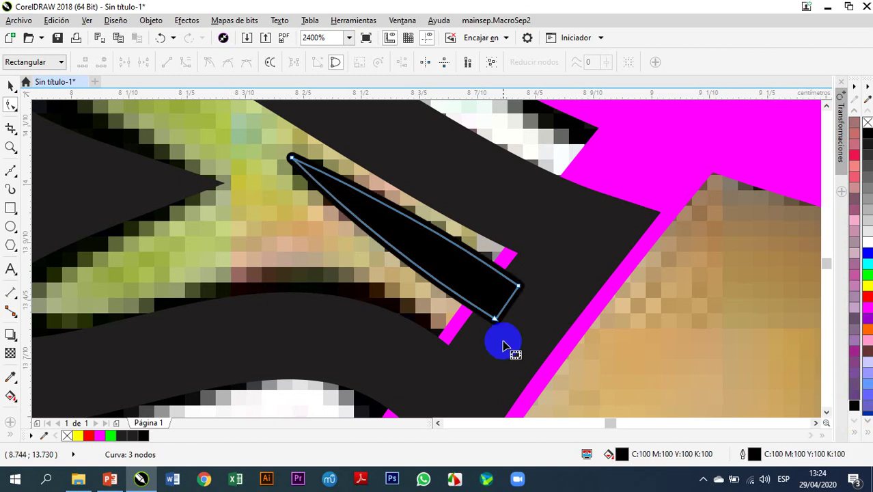
left_click(505, 341)
right_click(853, 404)
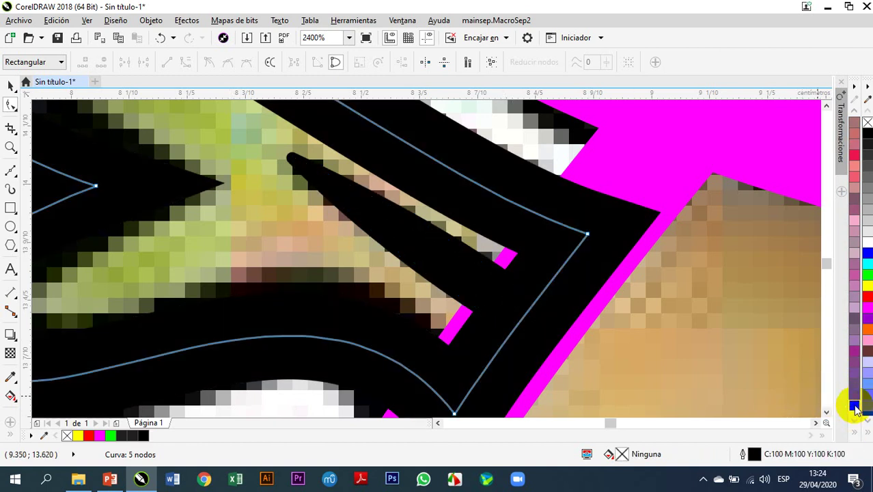
Step: Fill the leaf shape with light green R139 G255 B97
scroll(479, 355, "down", 4)
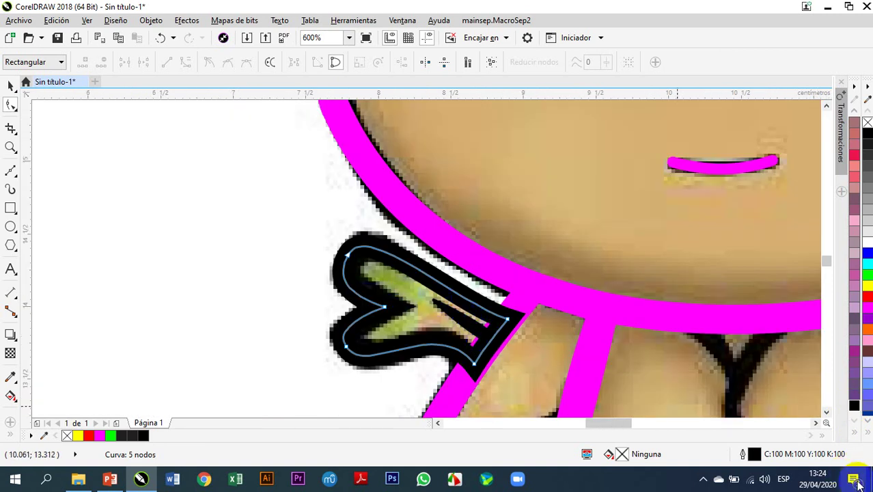
left_click_drag(868, 276, 803, 317)
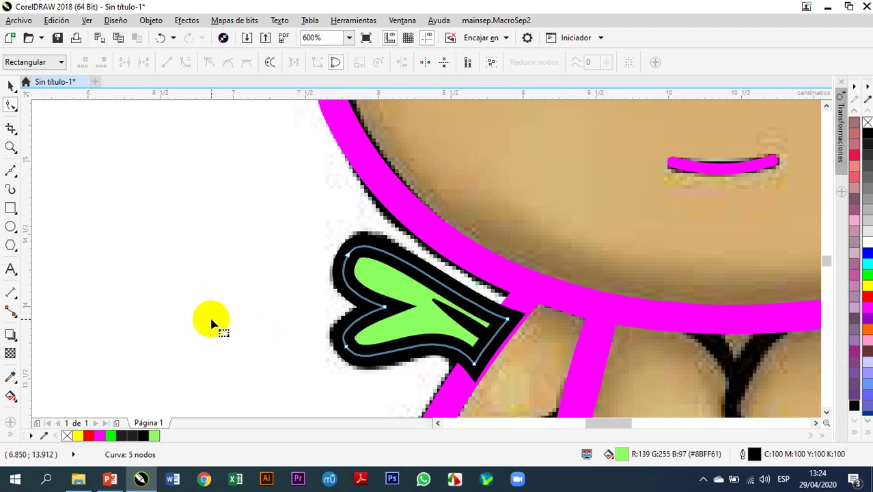
Step: Sample the olive green from the tip of Groot's head in the reference image and apply it as the leaf's fill
scroll(210, 324, "down", 4)
scroll(230, 315, "down", 2)
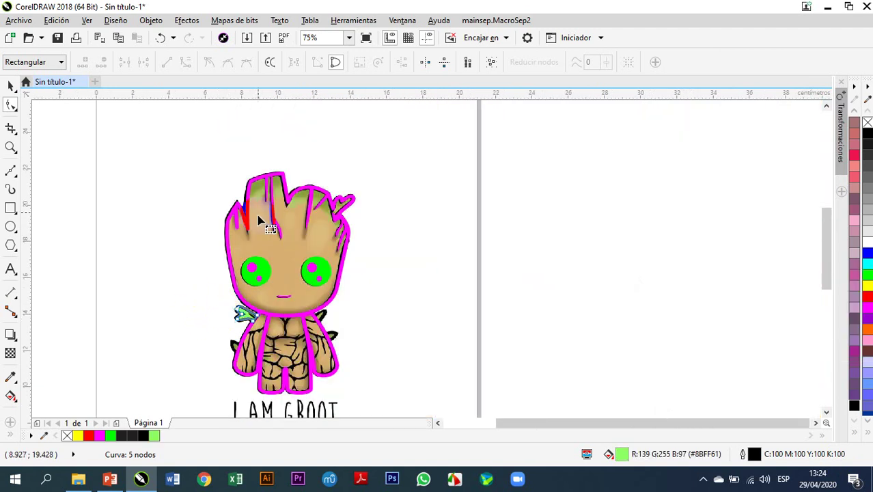
scroll(242, 178, "up", 4)
scroll(301, 202, "down", 2)
scroll(321, 201, "down", 2)
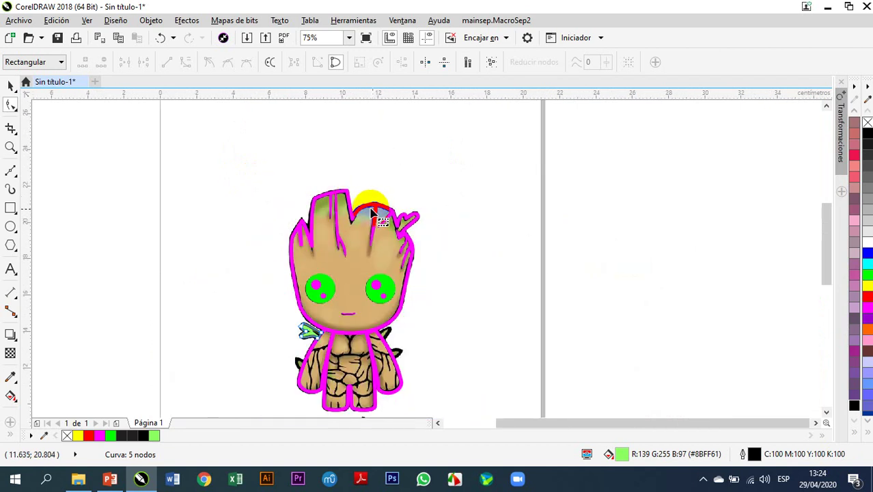
scroll(302, 204, "up", 2)
left_click(13, 86)
left_click(59, 166)
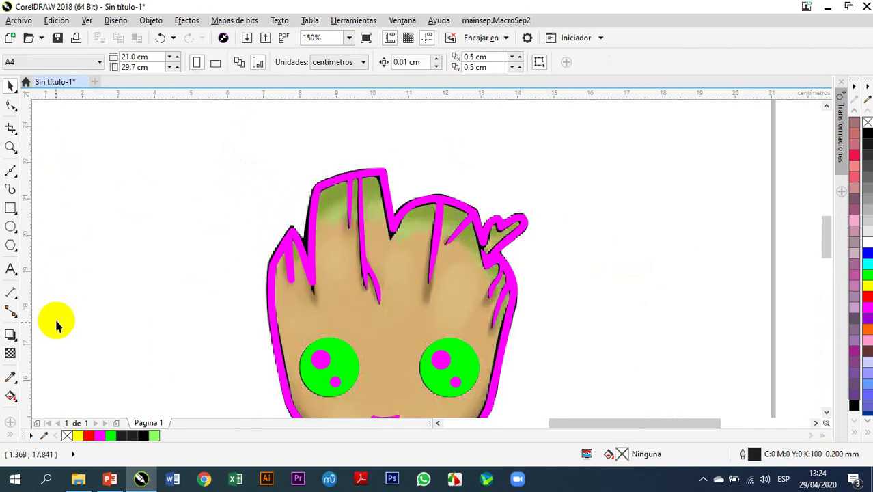
left_click(11, 379)
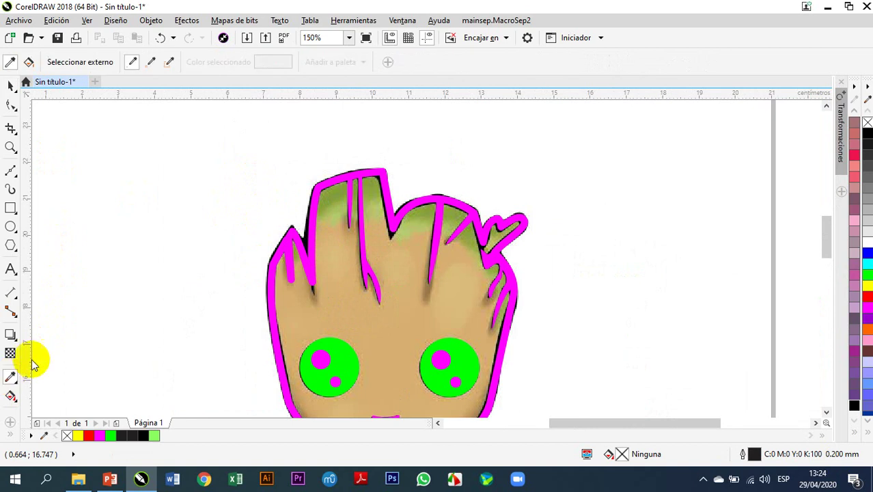
left_click(336, 188)
scroll(311, 152, "down", 2)
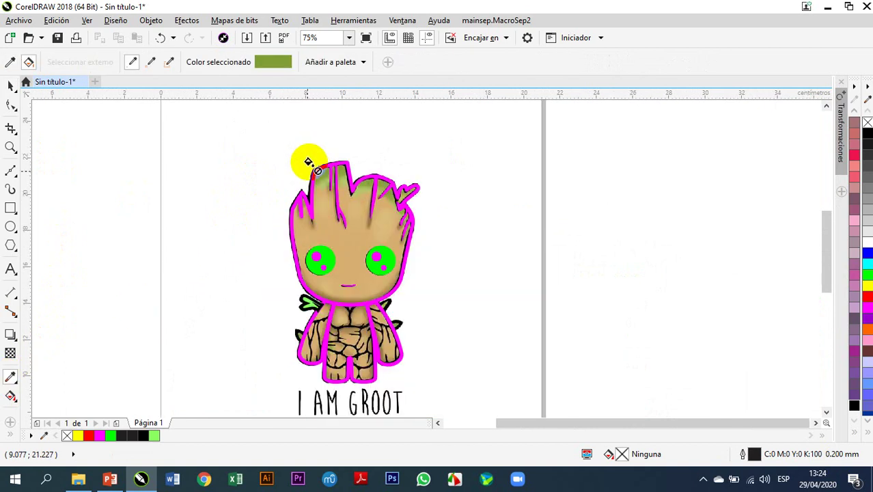
scroll(297, 328, "up", 4)
left_click(303, 328)
left_click(335, 210)
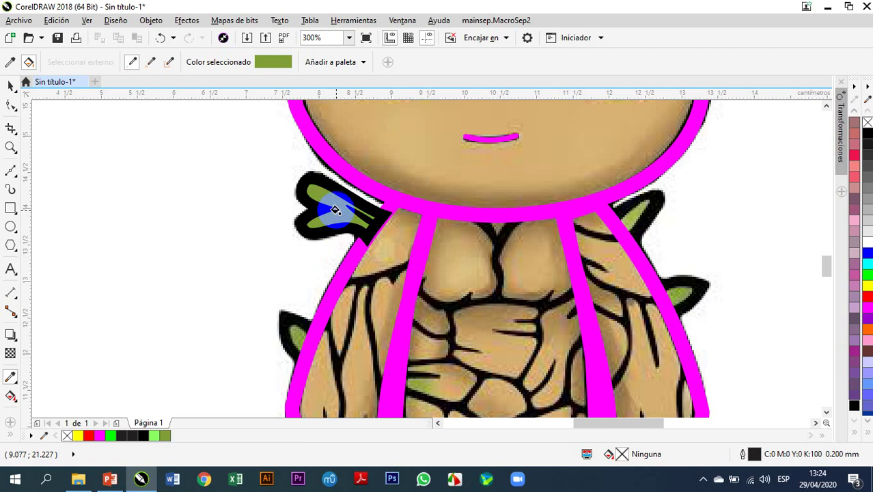
left_click(10, 85)
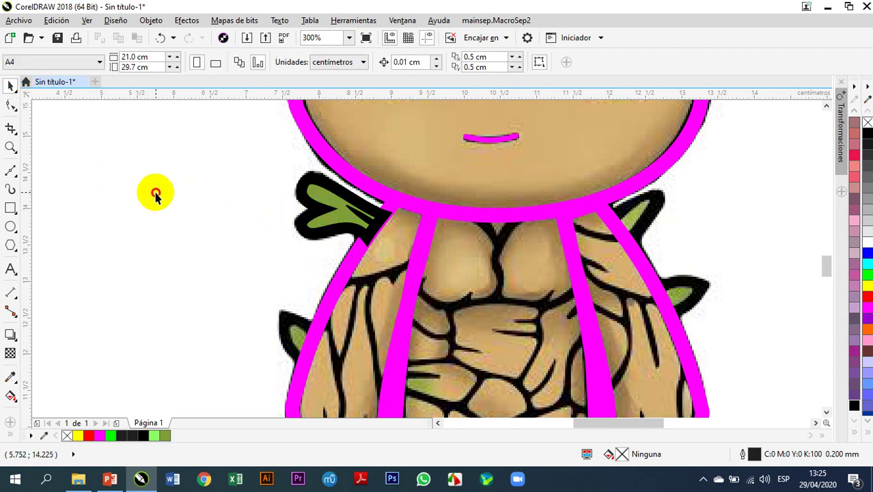
Step: Draw an ellipse about 0.37 by 0.57 cm over the small leaf on the left arm and rotate it about 24.6 degrees
scroll(231, 187, "down", 1)
scroll(244, 209, "up", 1)
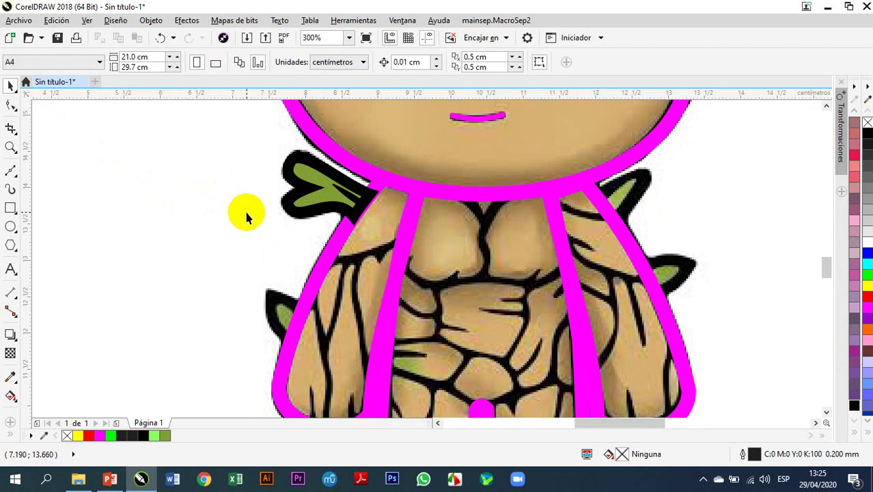
scroll(317, 188, "up", 1)
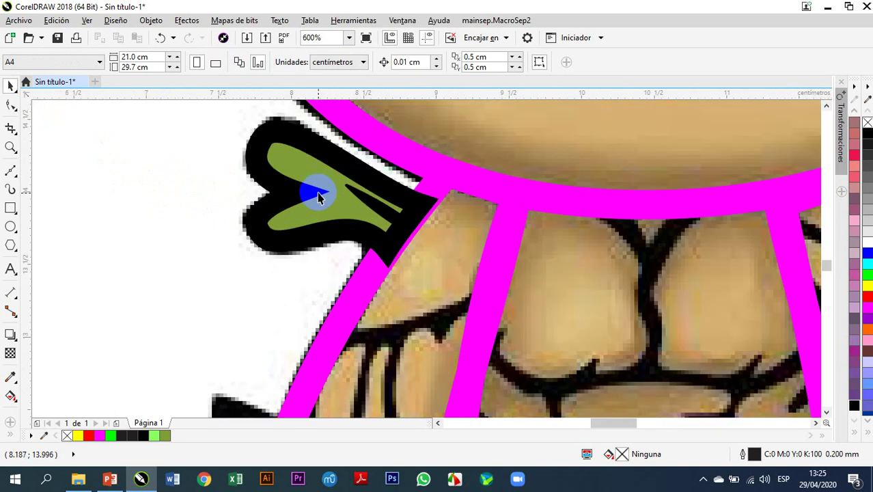
scroll(418, 287, "down", 1)
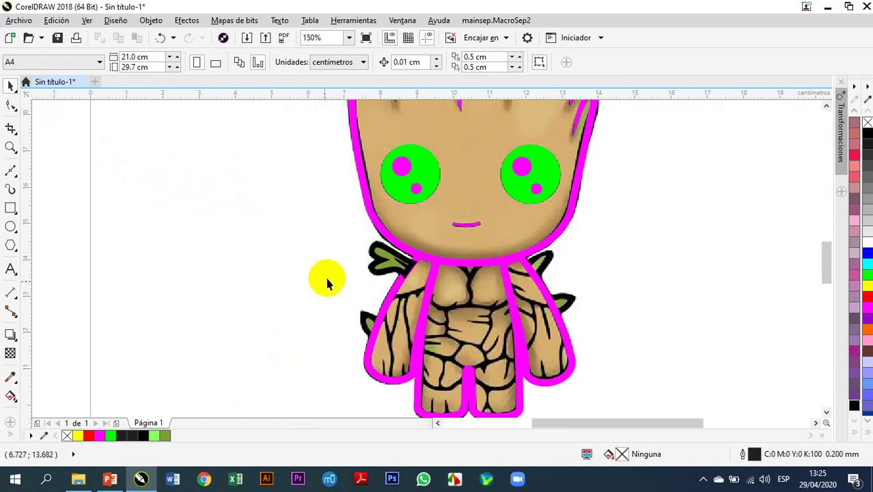
scroll(381, 340, "up", 1)
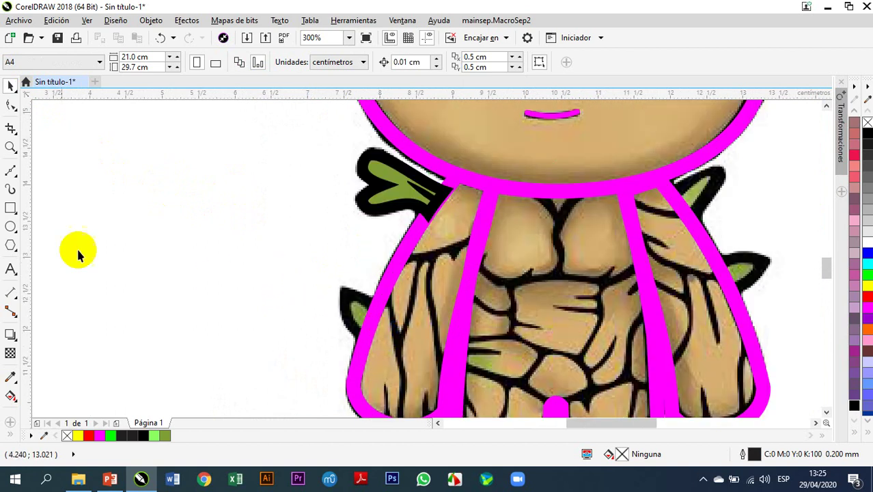
left_click(10, 171)
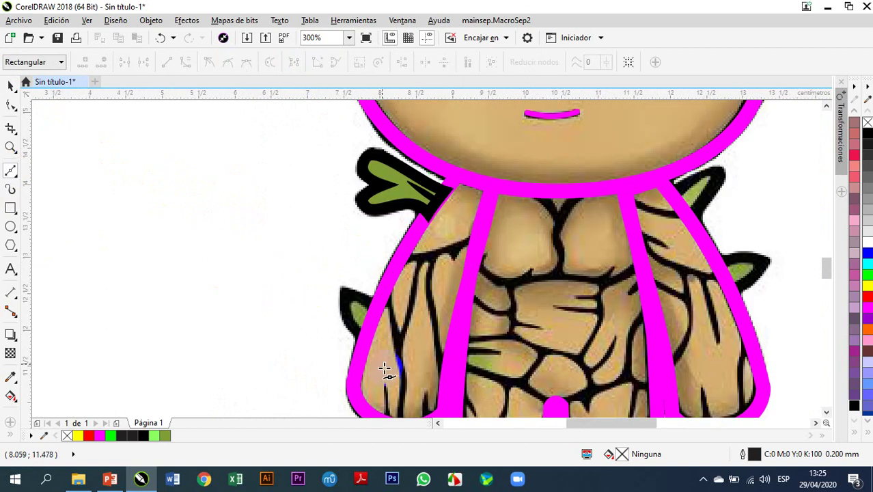
scroll(376, 349, "up", 1)
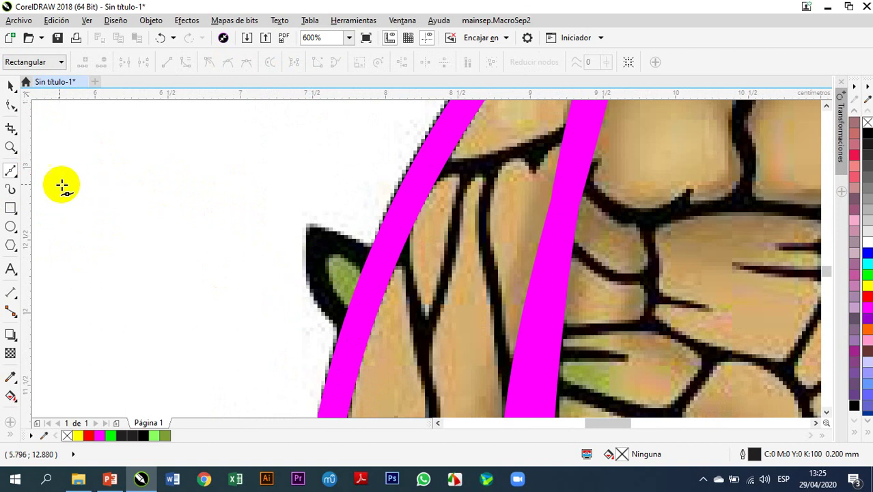
left_click(11, 226)
left_click_drag(315, 242, 369, 331)
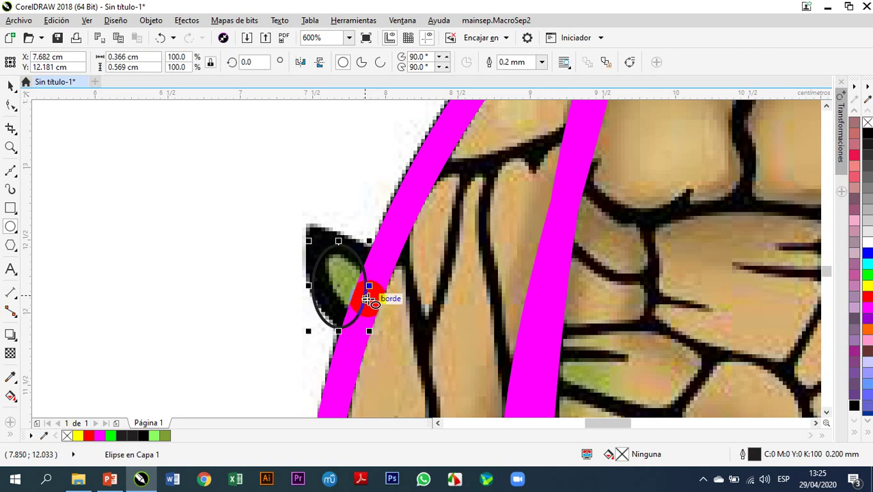
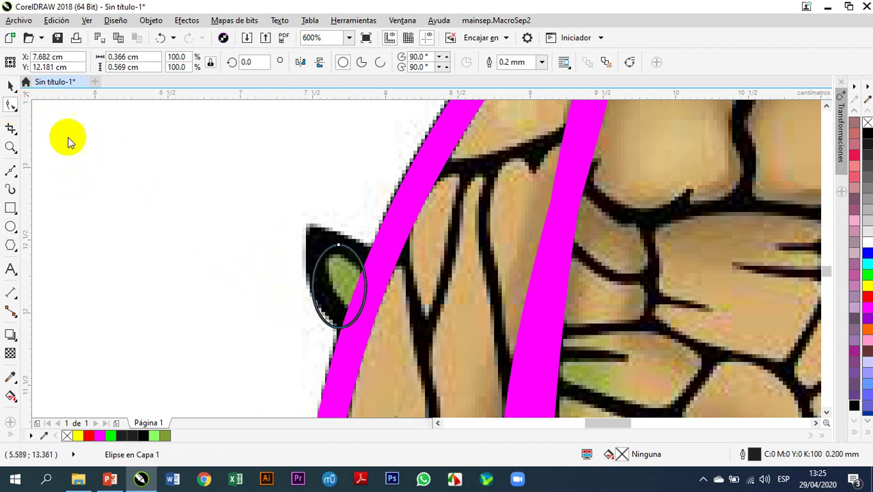
left_click(10, 85)
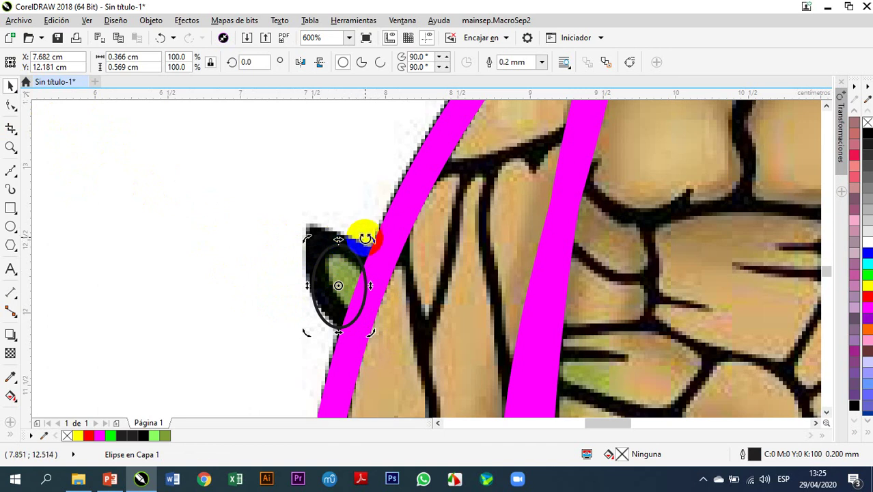
left_click_drag(369, 238, 349, 225)
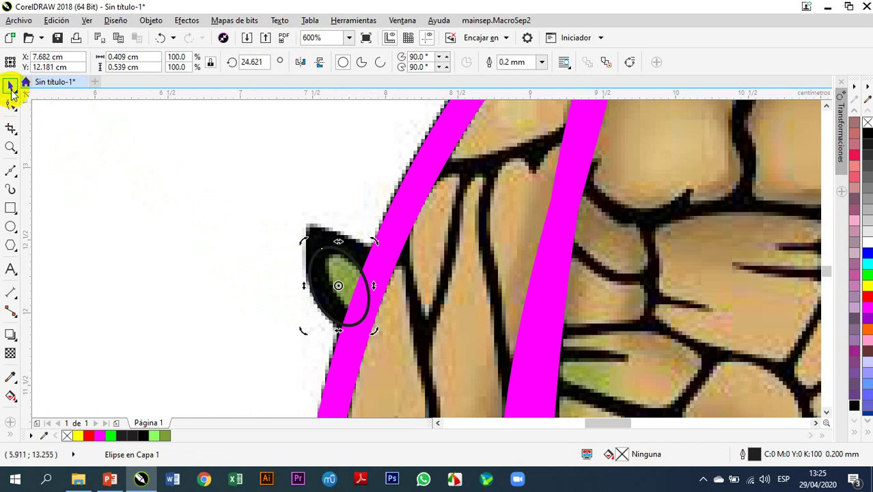
Step: Move the ellipse up over the small leaf on the left arm and convert it to curves
left_click(322, 269)
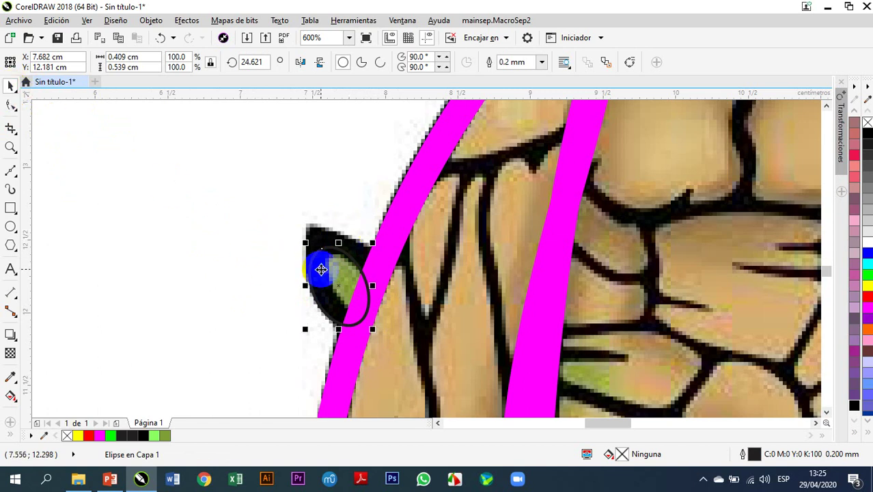
left_click_drag(321, 270, 321, 270)
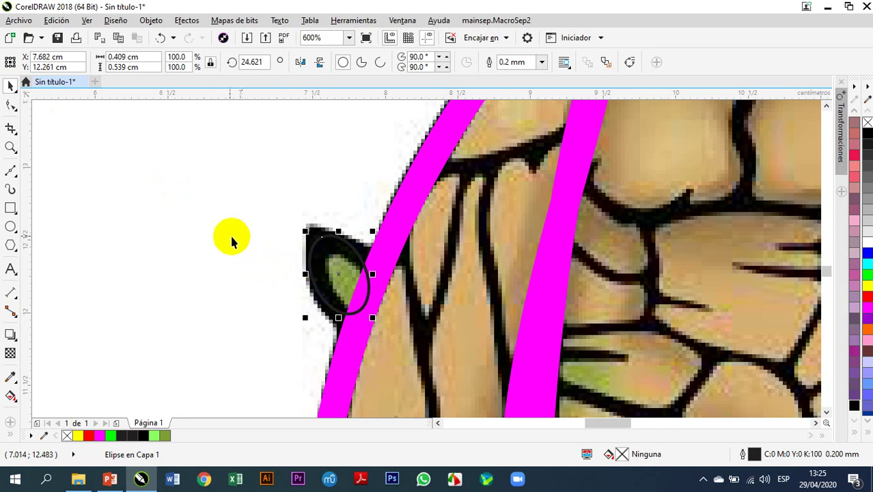
left_click(12, 106)
left_click(332, 279)
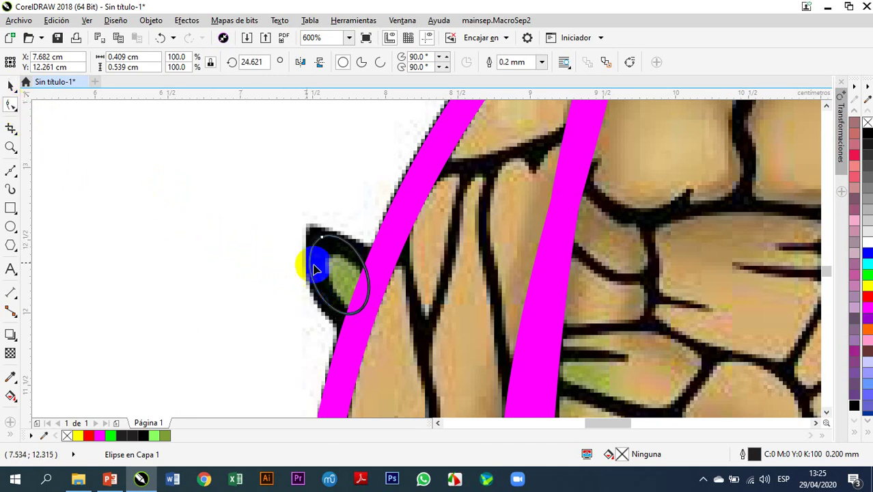
left_click(13, 88)
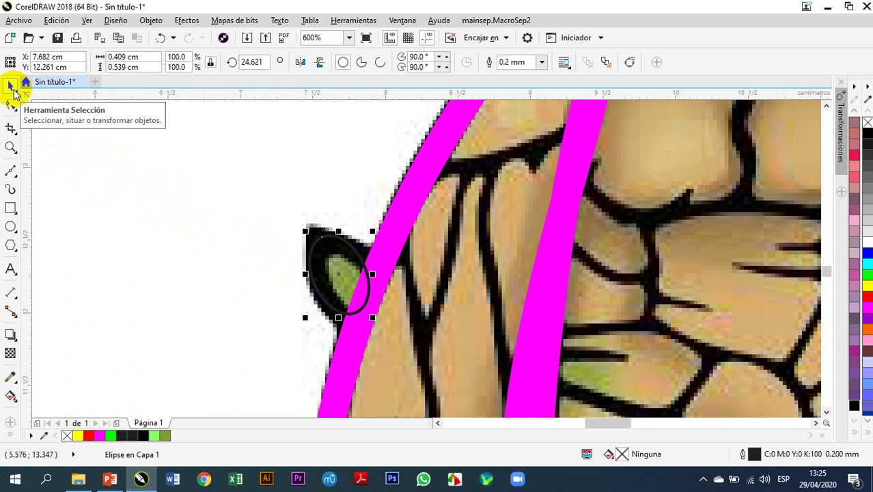
key("ctrl+q")
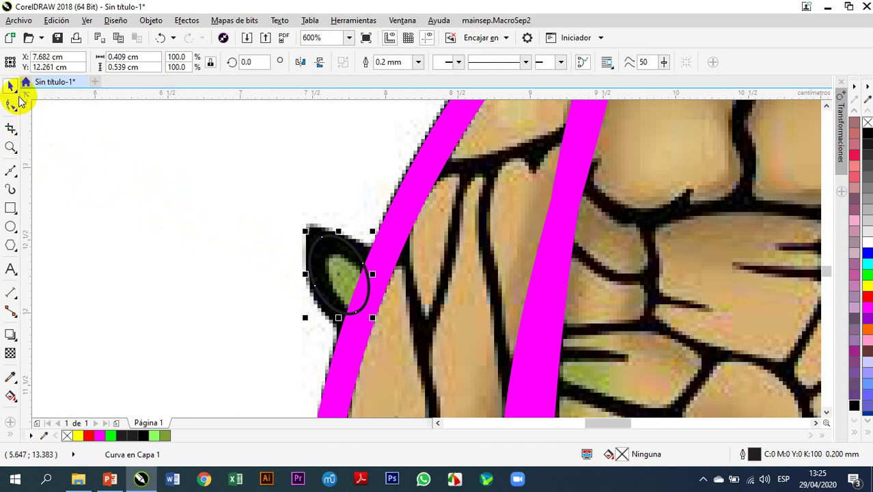
Step: Shift the curve's top node towards the leaf's tip and make it a cusp node
left_click(11, 103)
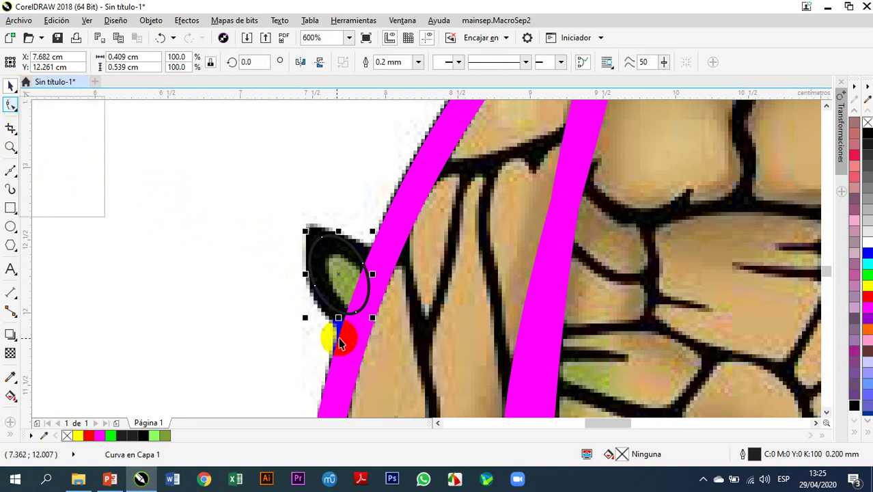
scroll(324, 238, "up", 1)
scroll(324, 238, "up", 1)
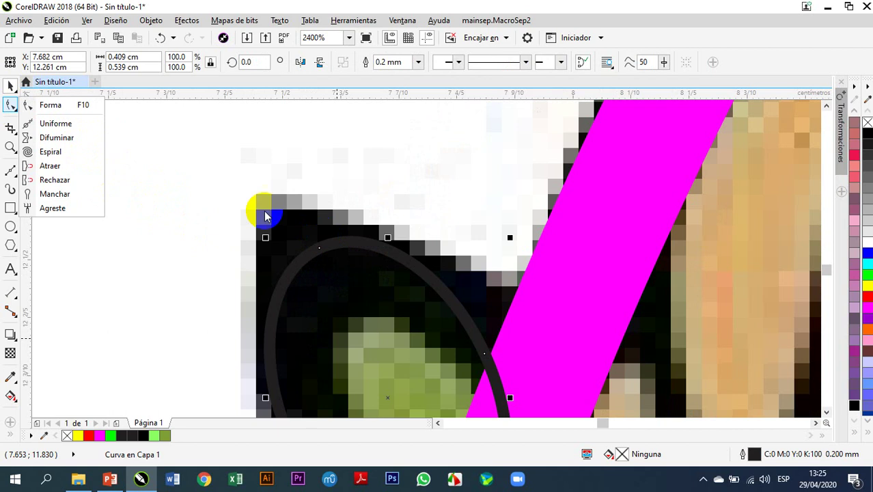
left_click(59, 106)
left_click_drag(320, 246, 295, 250)
right_click(294, 252)
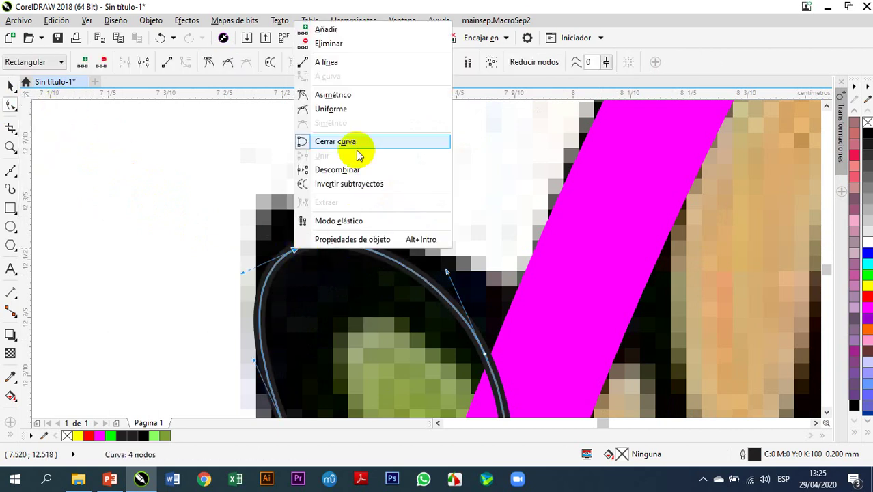
left_click(331, 94)
scroll(326, 130, "down", 3)
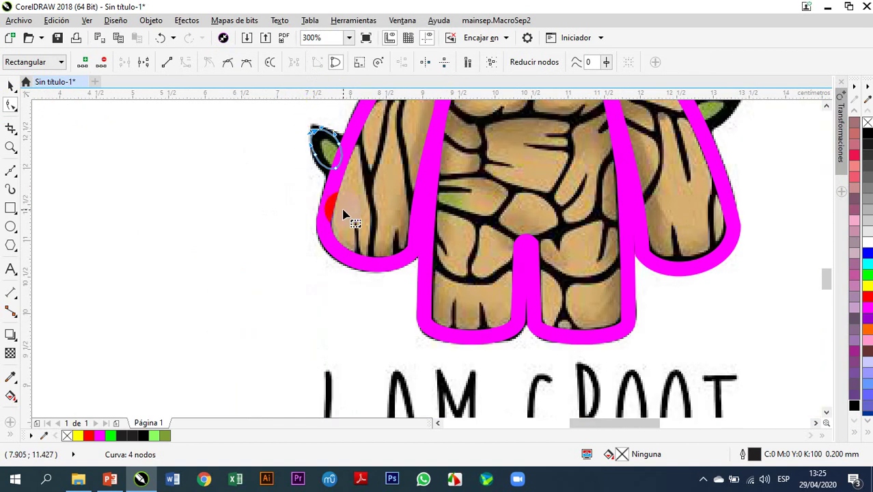
Step: Make the leaf curve's bottom, left and right nodes cusp nodes as well
scroll(339, 137, "up", 1)
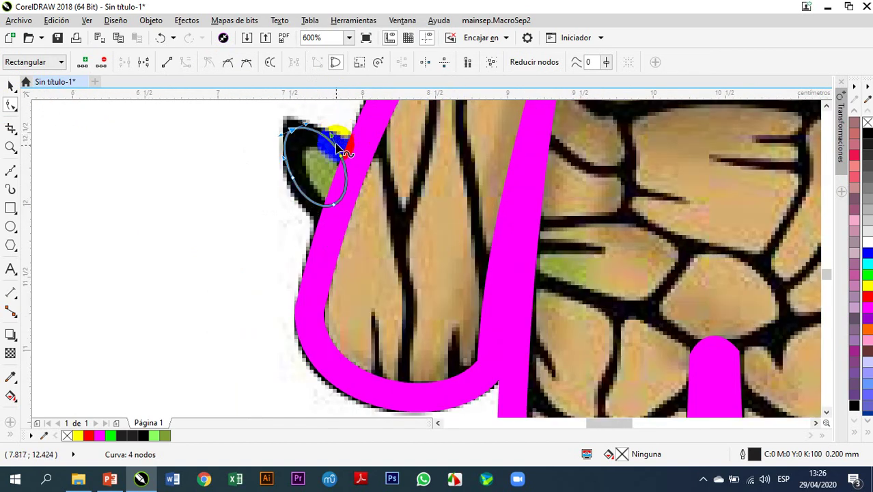
right_click(342, 213)
left_click(374, 279)
left_click(303, 190)
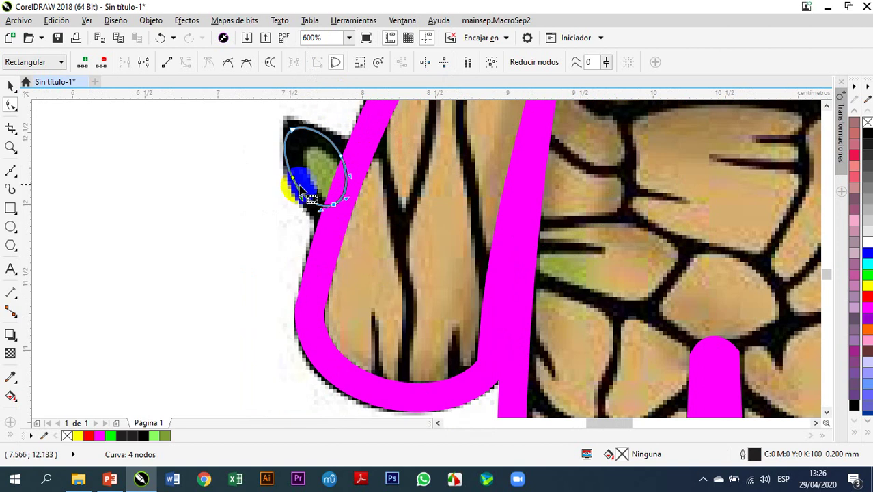
right_click(295, 180)
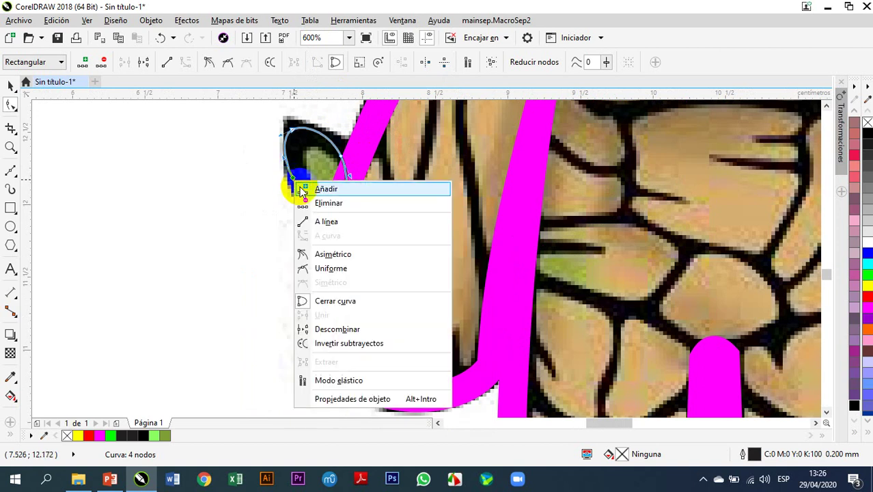
left_click(333, 254)
left_click(342, 159)
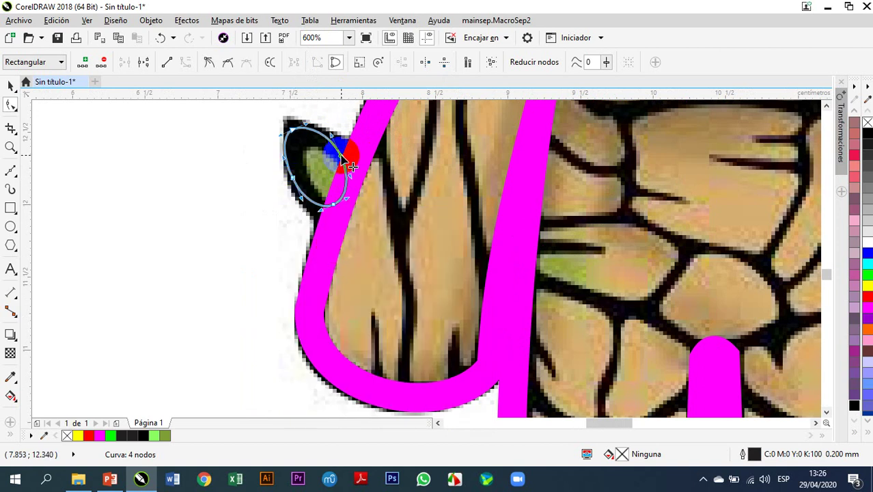
right_click(342, 159)
left_click(375, 231)
scroll(352, 194, "up", 1)
scroll(357, 197, "down", 1)
left_click(387, 199)
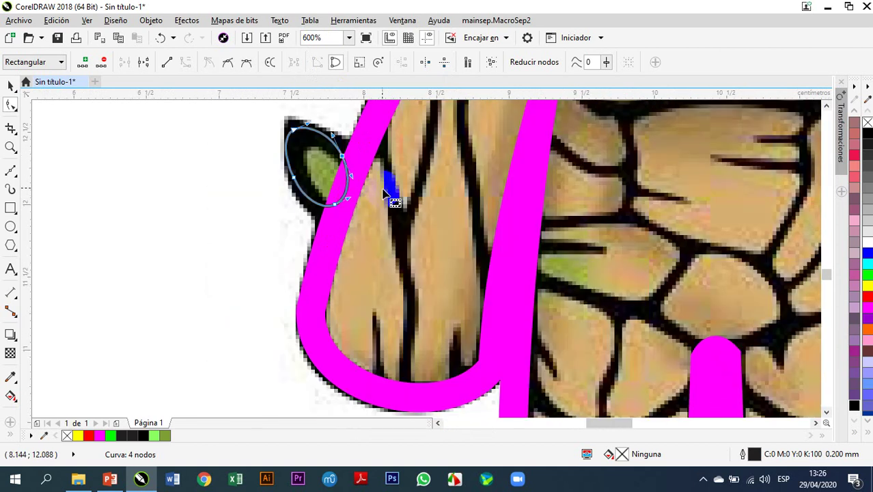
Step: Move the curve's right node outward onto the arm outline and turn the segment down to the bottom node into a straight line
left_click_drag(344, 159, 353, 156)
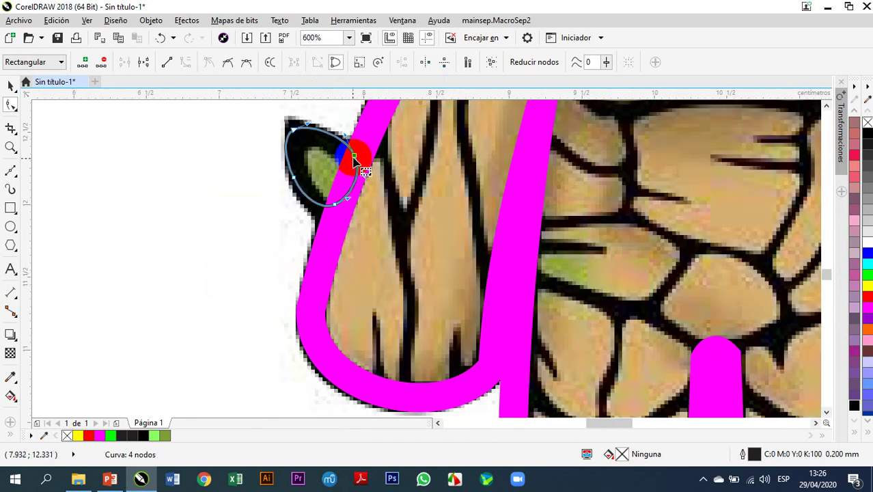
left_click(353, 180)
right_click(355, 183)
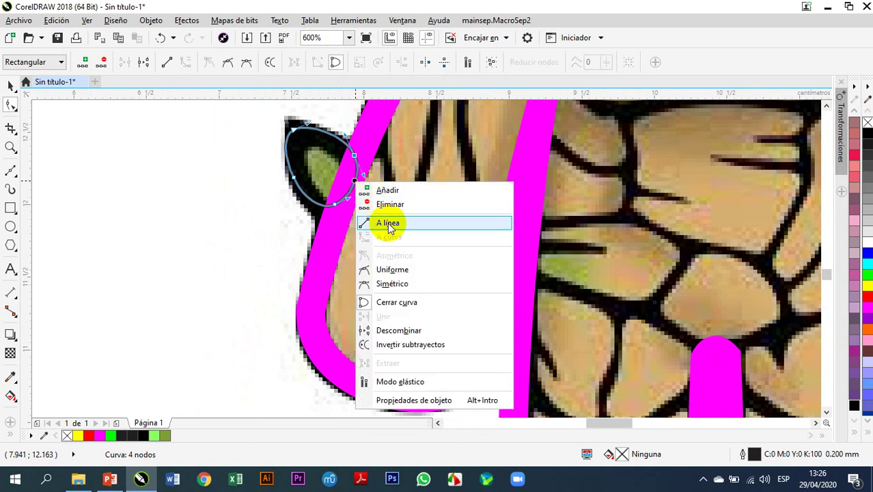
left_click(390, 228)
left_click(327, 211)
left_click(297, 157)
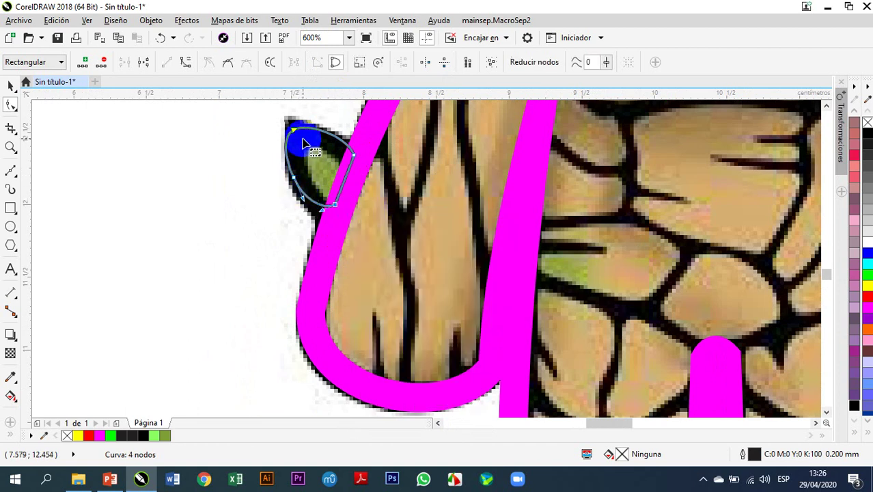
Step: Delete the leaf curve's left node and adjust the tip node's handles so both side curves meet in a point
left_click(296, 182)
key("Delete")
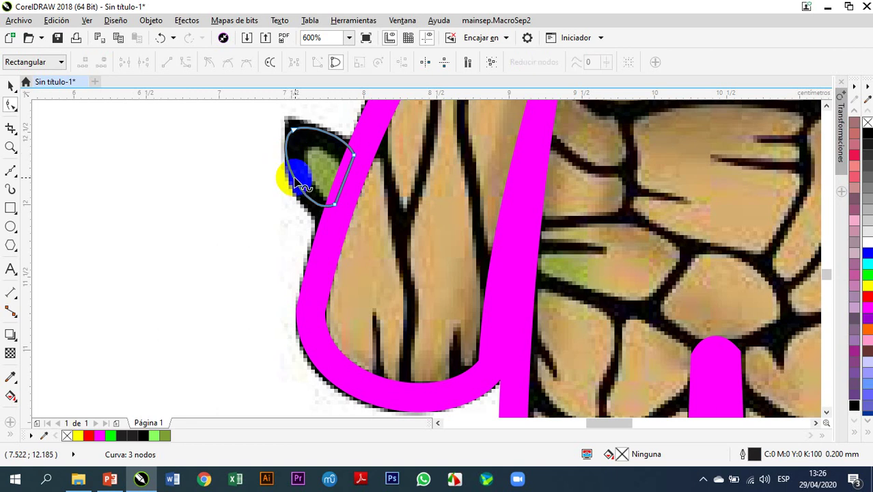
left_click(293, 130)
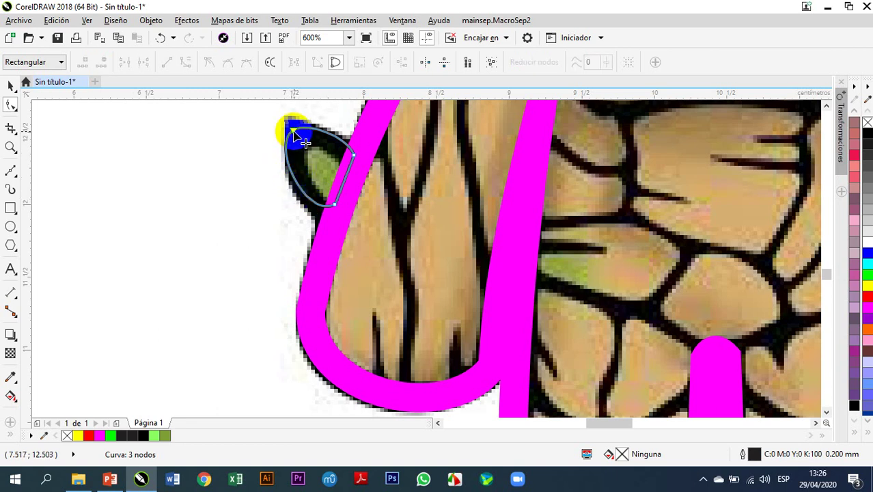
left_click(295, 134)
left_click_drag(271, 143, 337, 209)
scroll(330, 212, "up", 1)
left_click_drag(273, 239, 271, 189)
scroll(276, 195, "down", 4)
scroll(279, 180, "up", 4)
left_click(280, 244)
left_click(217, 239)
left_click(258, 234)
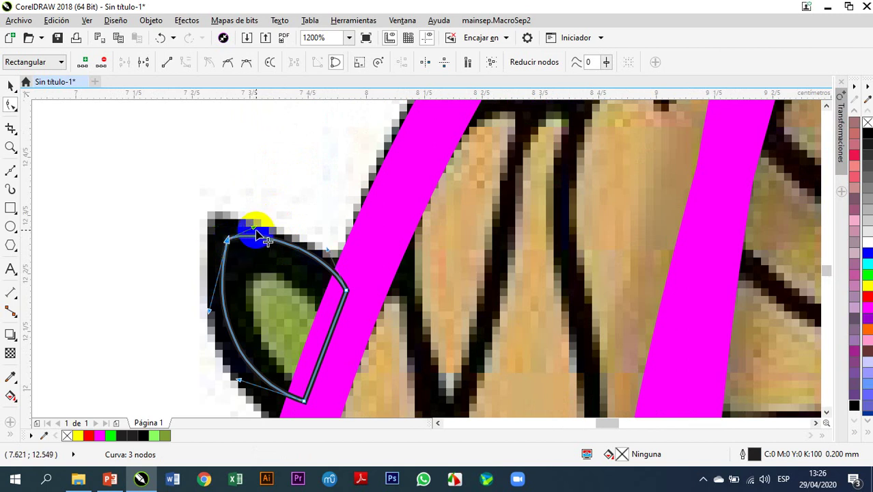
Step: Move the tip node closer to the leaf's tip and bend both side curves along its edges, about 0.45 by 0.58 cm overall
left_click(227, 240)
left_click_drag(228, 241, 215, 234)
left_click(243, 247)
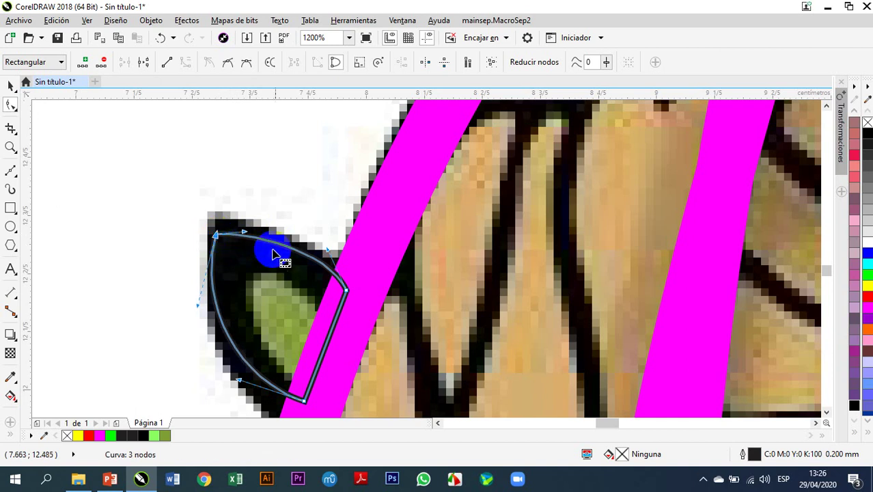
left_click(304, 264)
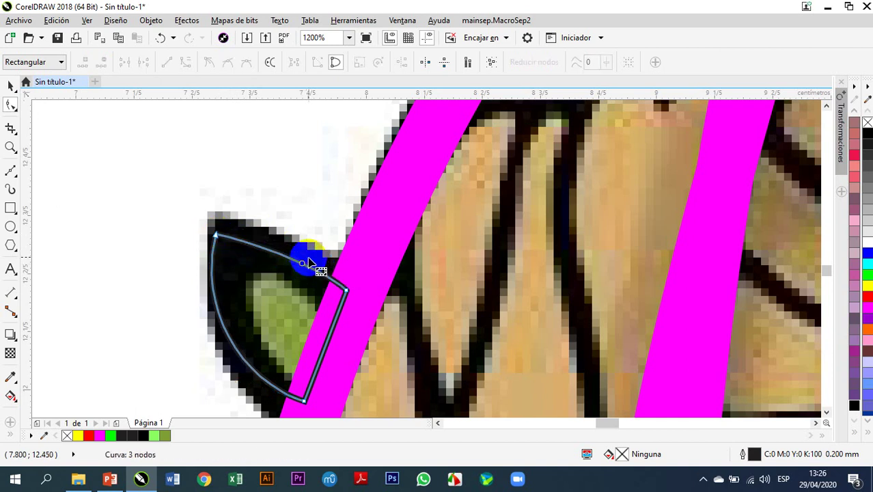
left_click(214, 238)
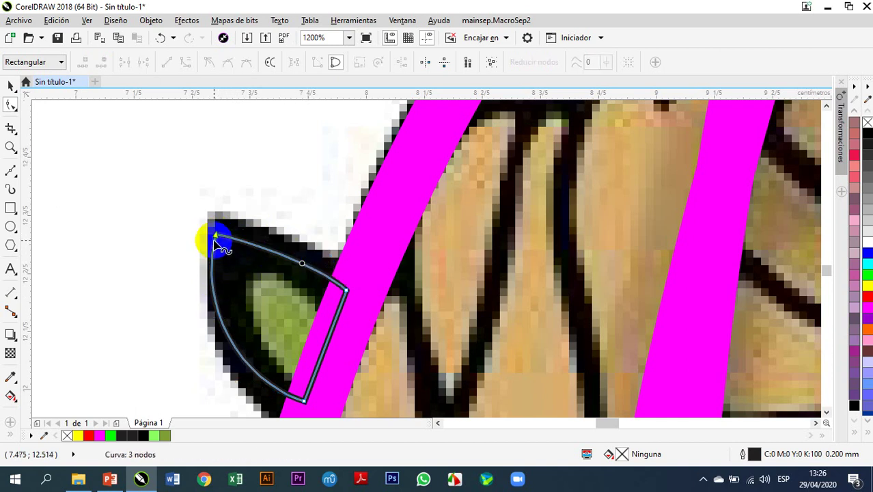
mouse_move(215, 238)
left_mouse_down()
mouse_move(196, 311)
mouse_move(218, 304)
mouse_move(220, 287)
mouse_move(251, 326)
left_mouse_up()
scroll(219, 276, "down", 2)
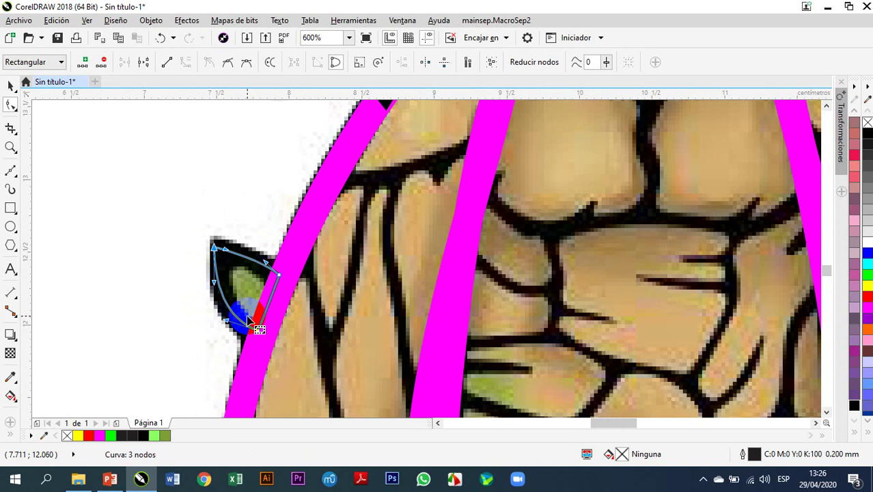
Step: Set the small leaf shape's outline width to 1.5 mm
left_click(11, 104)
left_click(10, 86)
left_click(386, 62)
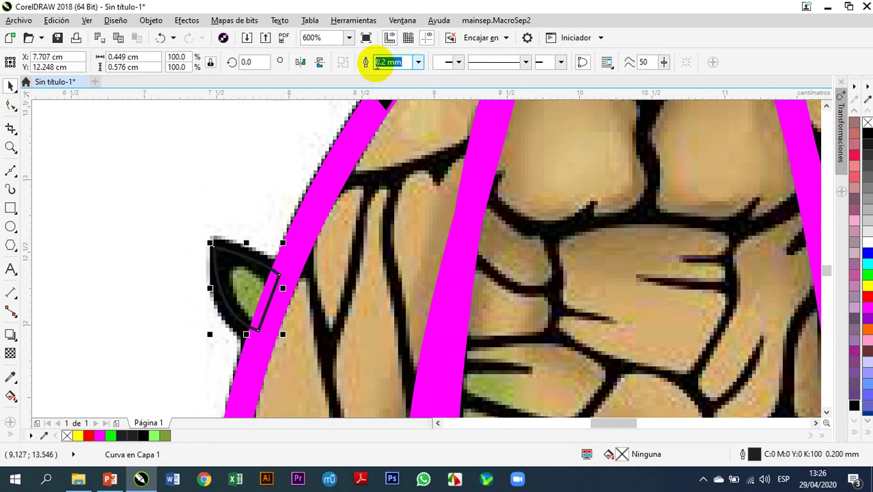
left_click(418, 66)
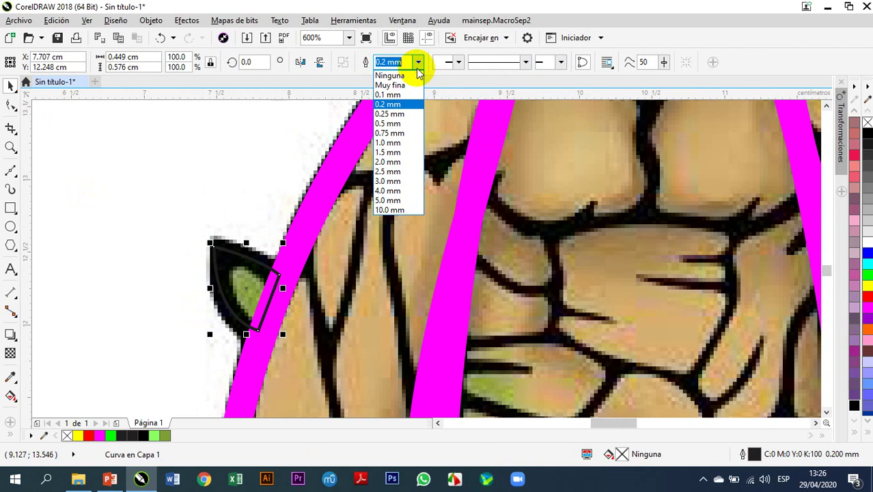
left_click(408, 153)
left_click(295, 212)
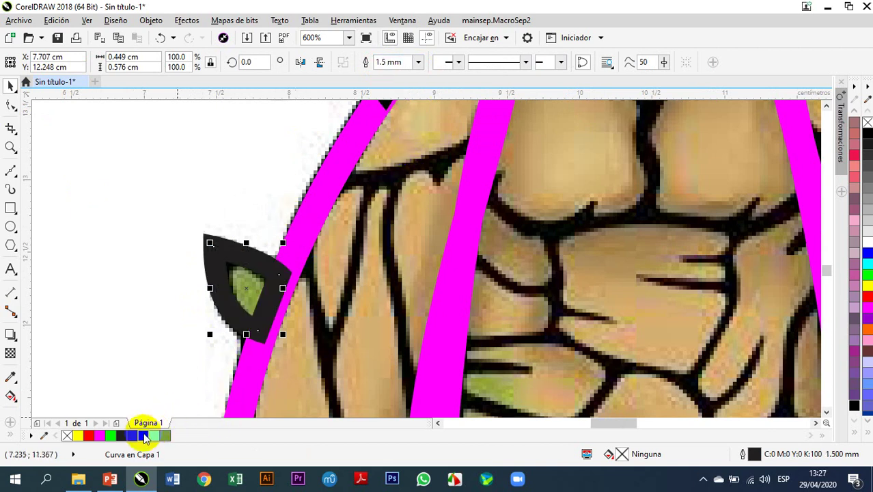
Step: Colour the small leaf's outline rich black C100 M100 Y100 K100 and fill it with olive green R127 G158 B55
right_click(144, 437)
left_click_drag(144, 435, 235, 357)
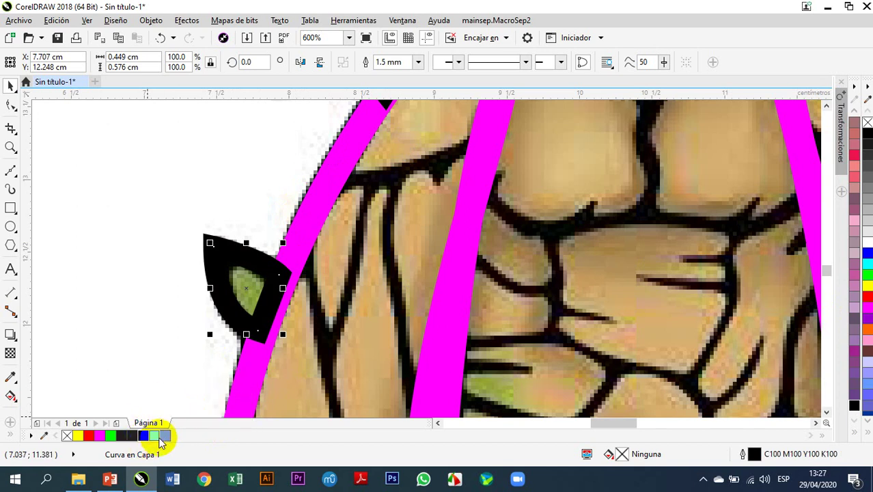
left_click(165, 438)
left_click(156, 263)
scroll(193, 252, "down", 3)
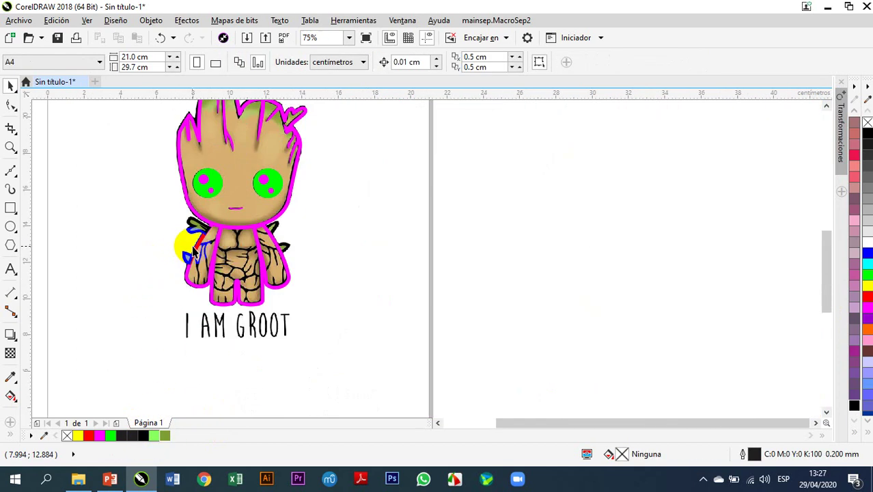
Step: Recolour the outlines of the small leaf and the forked leaf above it to magenta
scroll(198, 229, "up", 2)
scroll(195, 225, "down", 1)
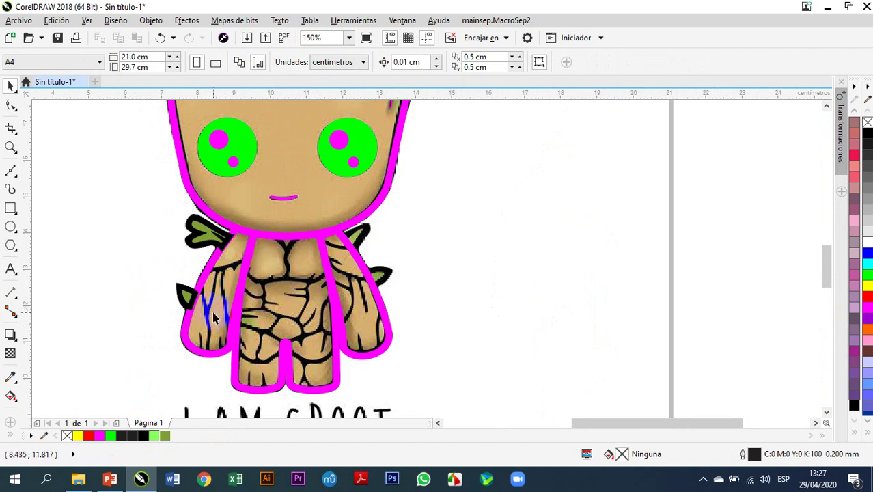
left_click(193, 306)
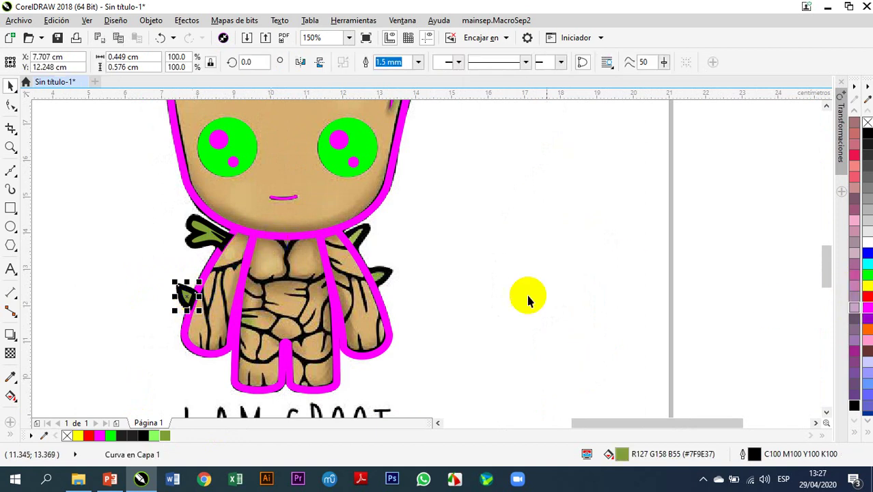
mouse_move(869, 311)
left_mouse_down()
mouse_move(244, 244)
mouse_move(205, 231)
mouse_move(706, 308)
mouse_move(867, 301)
left_mouse_up()
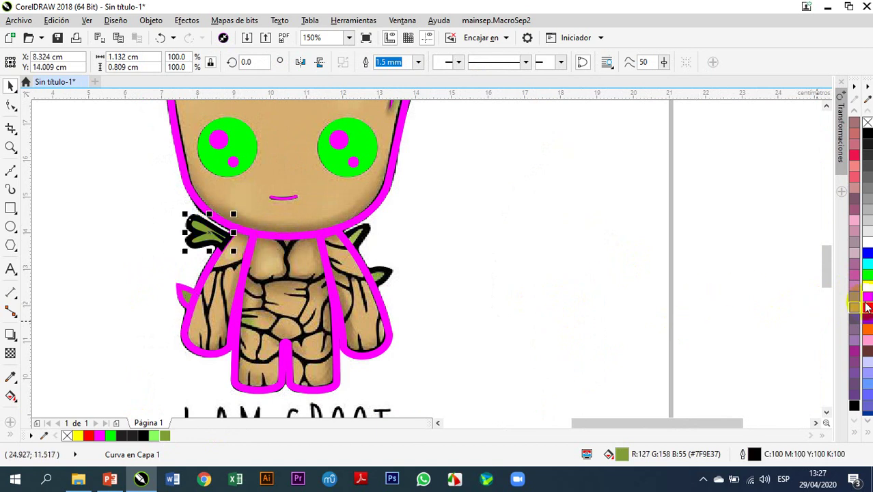
right_click(868, 307)
left_click(455, 280)
Step: Recolour the forked leaf's vein to magenta R255 G0 B255 for both outline and fill
scroll(189, 228, "up", 3)
left_click_drag(259, 239, 314, 277)
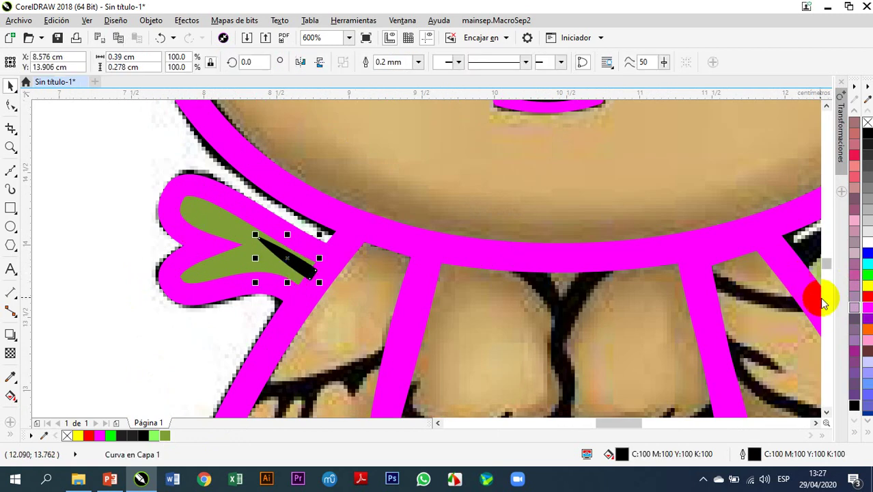
right_click(869, 304)
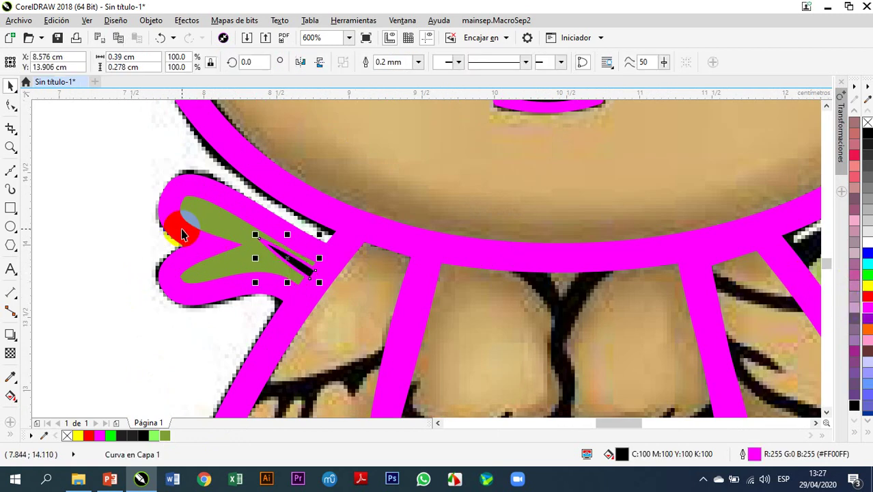
left_click_drag(868, 311, 304, 255)
left_click(63, 169)
Step: Duplicate the small left-arm leaf and place the copy over the lower reference leaf on the right arm
scroll(183, 198, "down", 5)
scroll(232, 218, "up", 1)
scroll(249, 217, "down", 1)
scroll(267, 217, "up", 1)
left_click(311, 247)
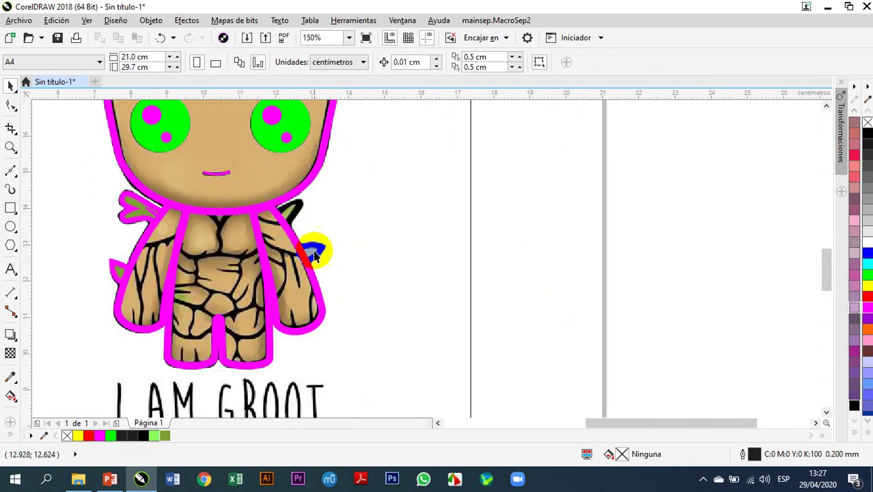
scroll(112, 270, "up", 1)
left_click(113, 280)
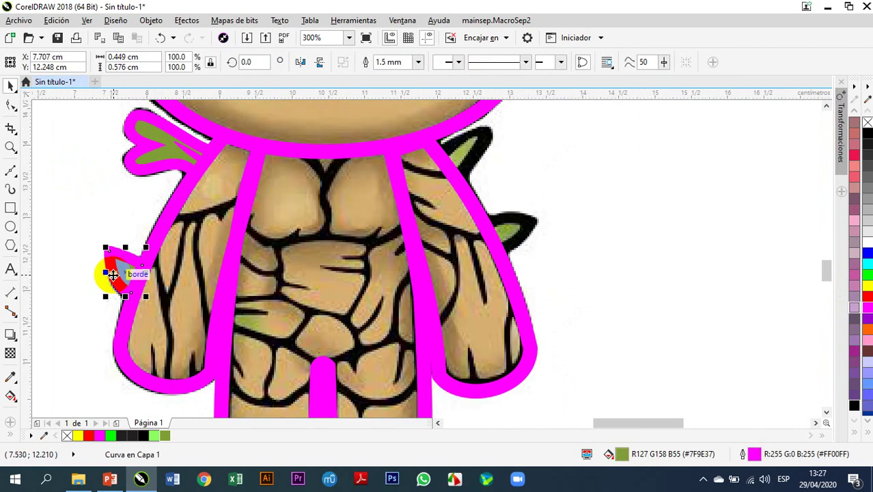
left_click_drag(235, 288, 515, 236)
Step: Mirror the duplicated leaf horizontally so its tip points outward from the right arm
left_click(301, 62)
left_click(309, 64)
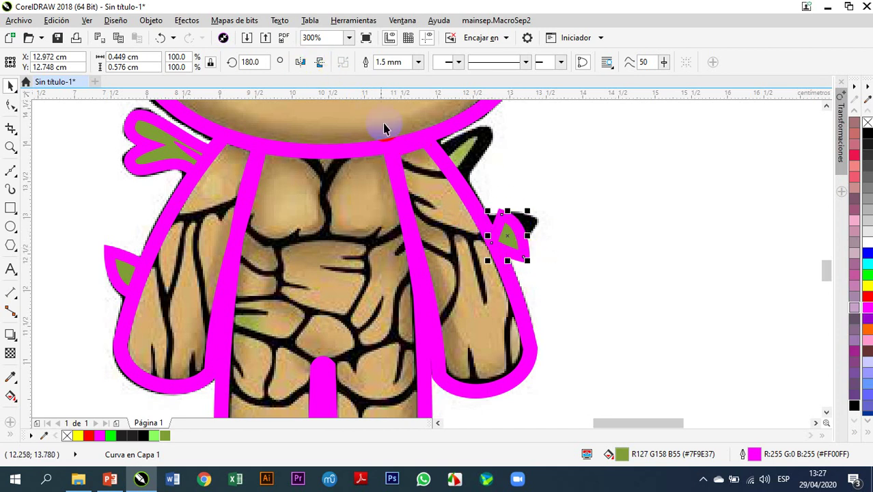
left_click(319, 63)
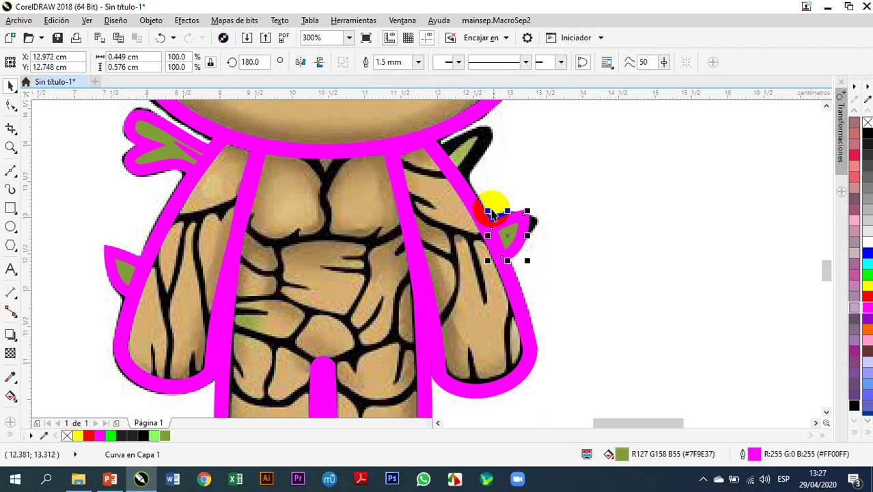
Step: Flatten the copied leaf to about 63% of its height and rotate it to about 231° to follow the reference
left_click_drag(511, 214, 586, 209)
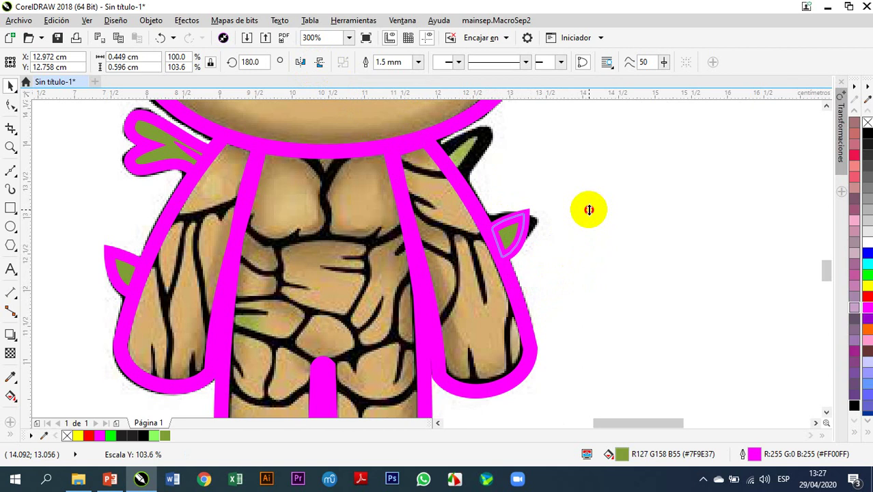
left_click_drag(588, 209, 587, 208)
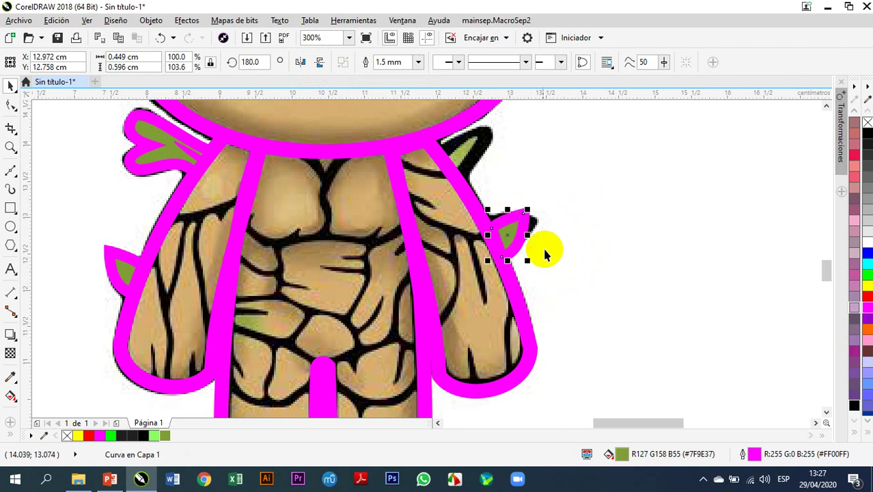
left_click(507, 260)
left_click_drag(509, 259, 507, 226)
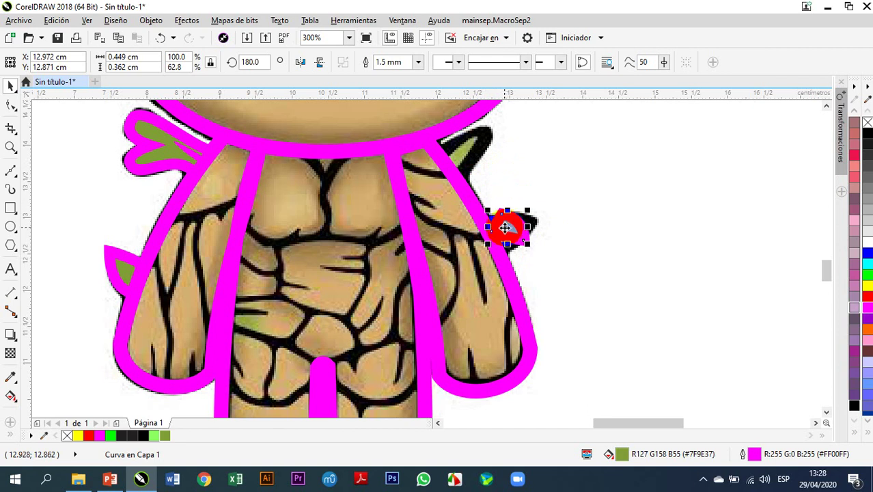
scroll(504, 226, "up", 2)
left_click(504, 227)
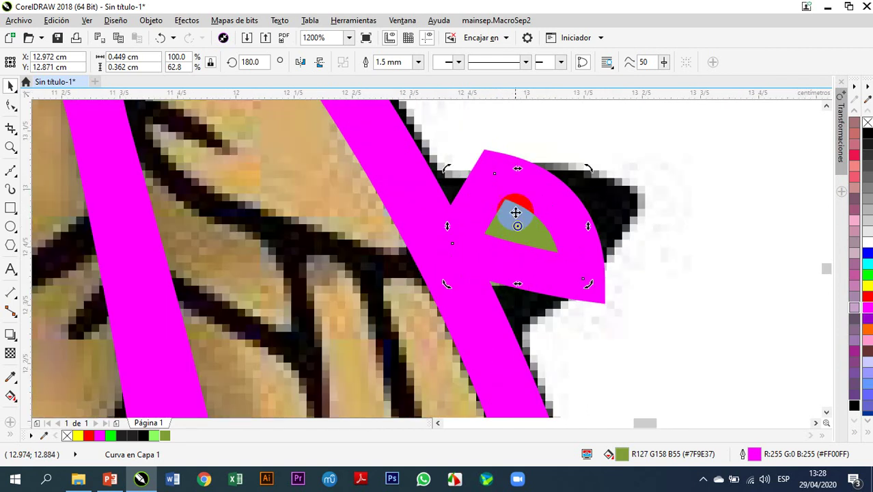
left_click_drag(449, 168, 444, 241)
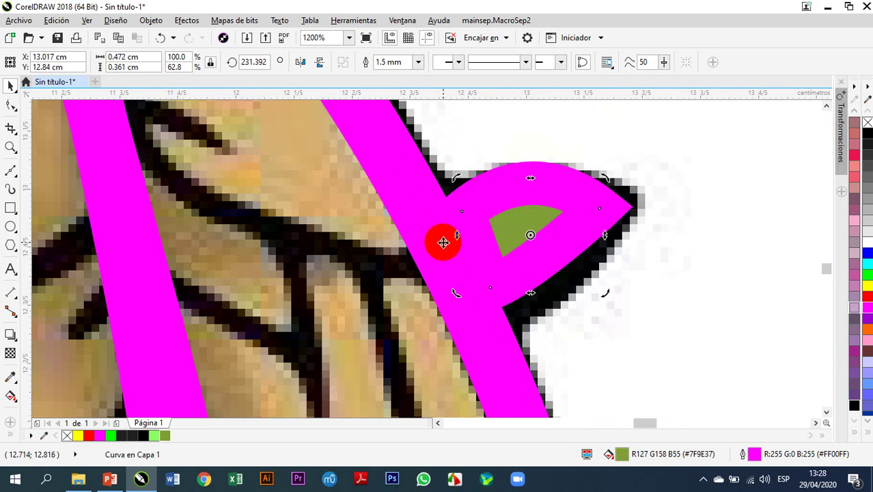
Step: Enlarge the leaf to about 0.52 by 0.46 cm and adjust its rotation to about 235° over the reference leaf
left_click(627, 292)
left_click(549, 254)
left_click_drag(549, 251, 549, 281)
mouse_move(604, 209)
left_mouse_down()
mouse_move(615, 188)
mouse_move(617, 198)
left_mouse_up()
left_click_drag(539, 199, 537, 181)
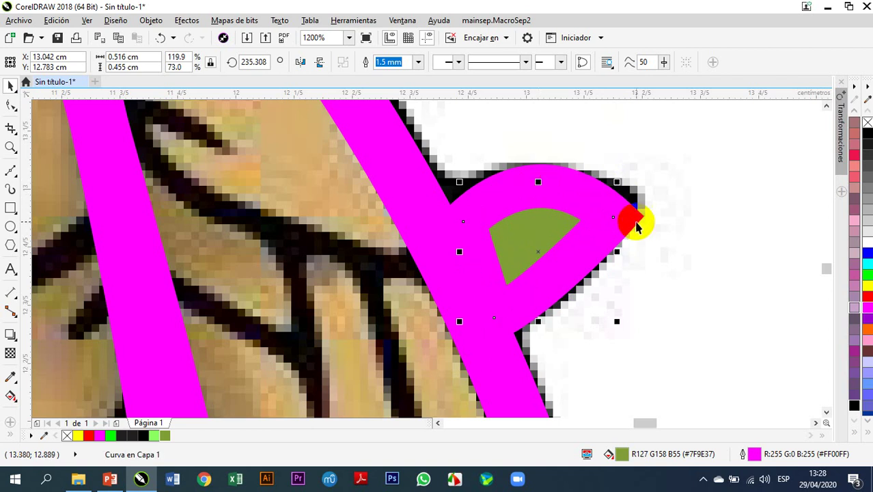
scroll(567, 236, "down", 1)
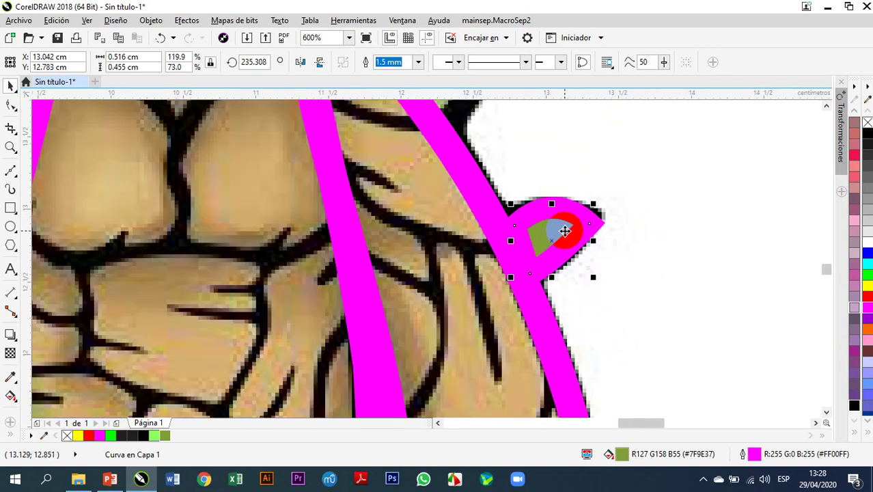
scroll(514, 239, "up", 1)
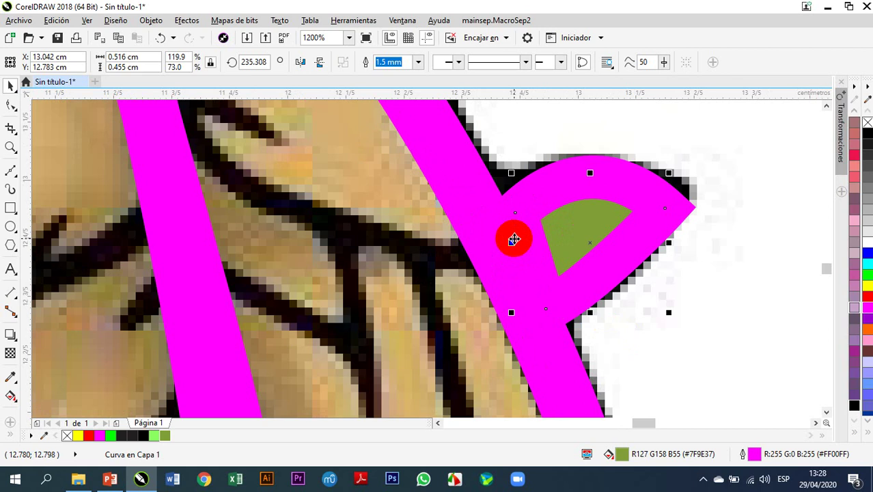
mouse_move(531, 233)
left_mouse_down()
mouse_move(545, 189)
mouse_move(620, 195)
mouse_move(536, 172)
left_mouse_up()
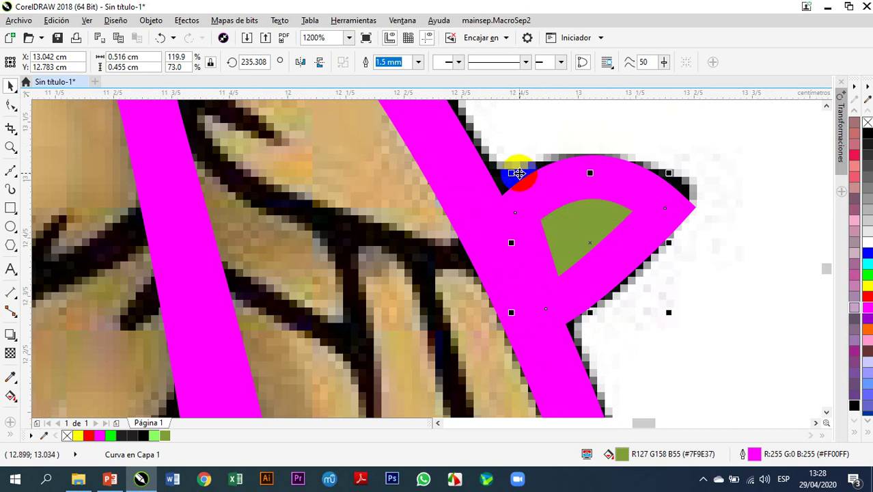
left_click_drag(661, 154, 412, 135)
Step: Reshape the lower right leaf's tip, upper base node and top curve to match the reference
left_click(11, 105)
left_click_drag(571, 281, 664, 199)
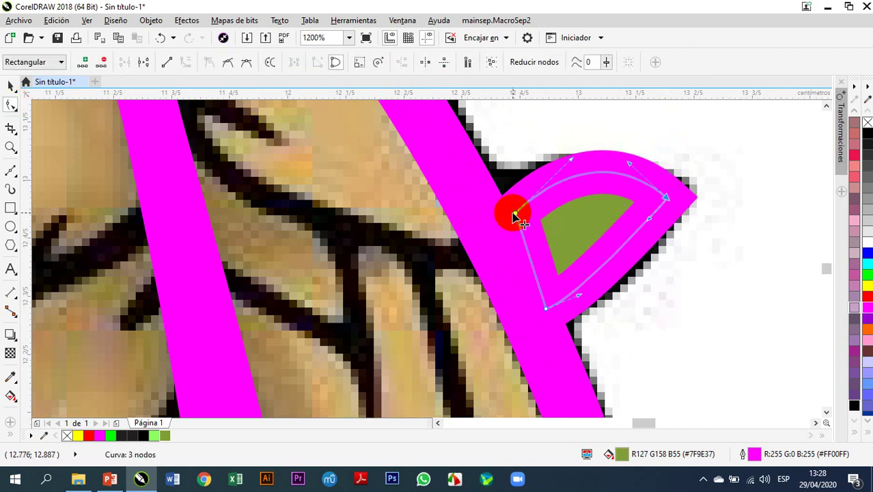
left_click_drag(517, 217, 486, 208)
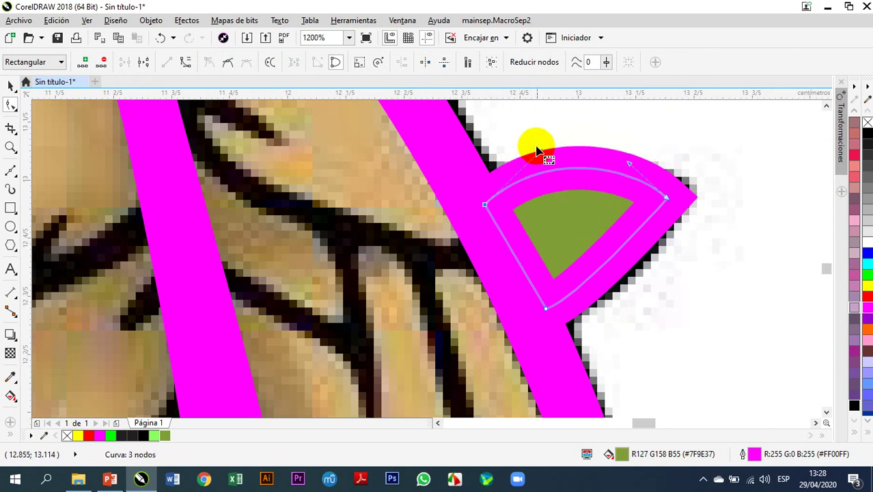
left_click_drag(540, 155, 551, 162)
left_click_drag(629, 169, 618, 176)
left_click_drag(555, 167, 563, 170)
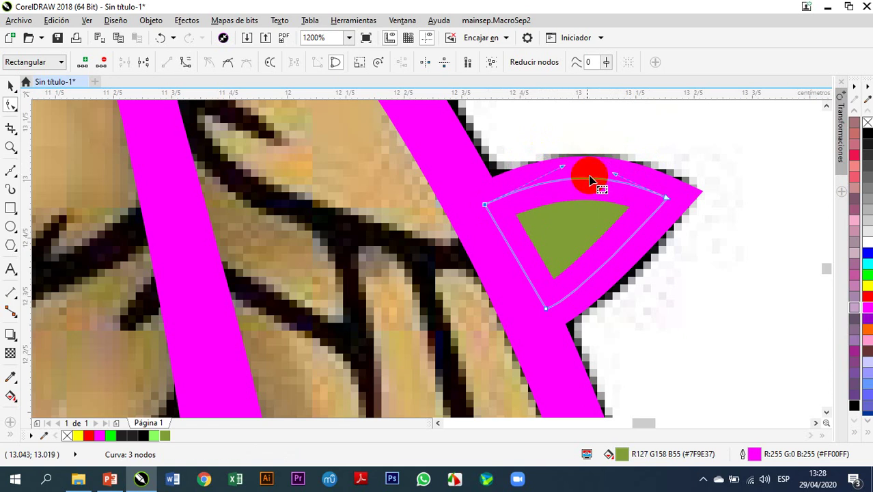
Step: Move the leaf's lower base node into the arm outline and adjust the curve of its lower edge
left_click(546, 309)
left_click_drag(548, 313, 543, 323)
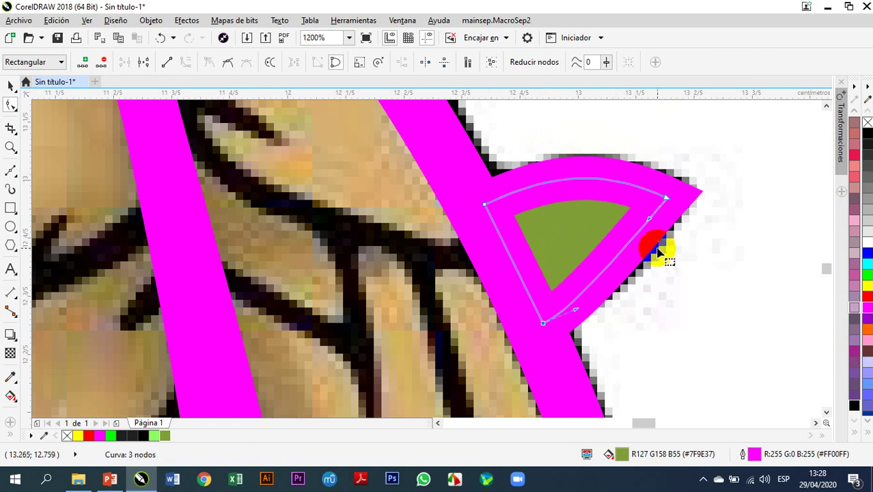
left_click(651, 222)
left_click_drag(650, 223, 655, 222)
scroll(656, 224, "down", 2)
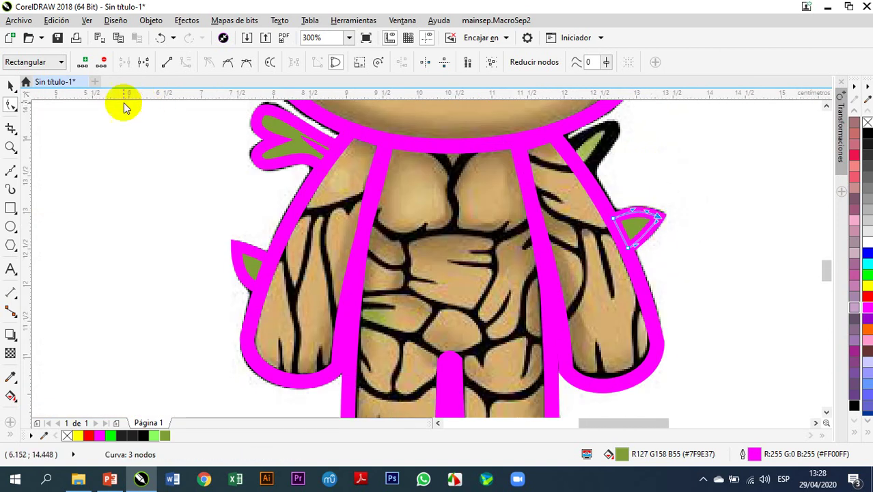
left_click(11, 86)
left_click(50, 120)
Step: Duplicate the finished right-arm leaf onto the upper reference leaf below the head
scroll(248, 229, "down", 1)
scroll(418, 172, "up", 1)
scroll(418, 176, "up", 1)
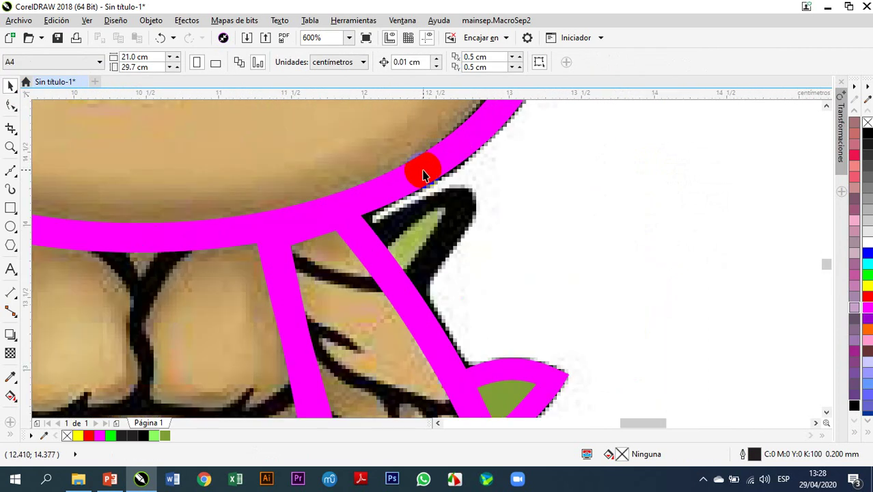
left_click(510, 369)
left_click_drag(510, 370, 345, 234)
Step: Reshape the upper right leaf's tip and top edge to follow the rounded reference leaf
left_click(10, 105)
left_click(376, 252)
scroll(370, 234, "up", 1)
left_click(544, 210)
left_click_drag(545, 214, 524, 139)
left_click(422, 202)
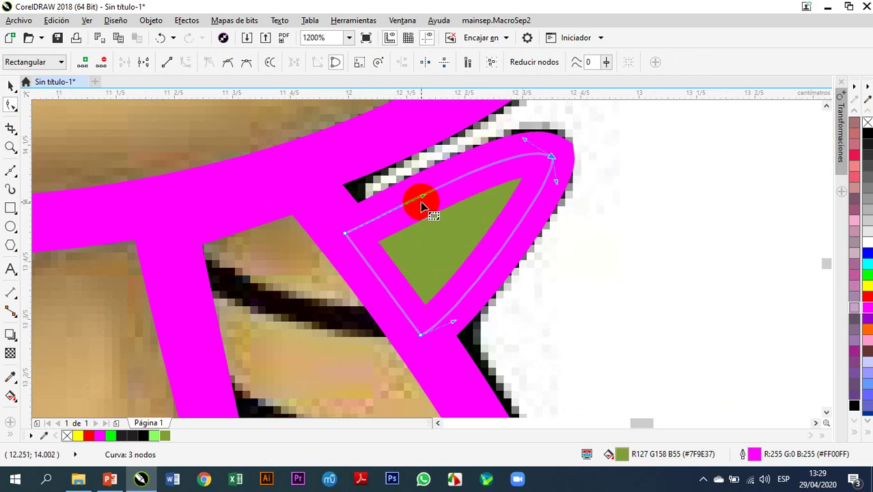
left_click_drag(425, 200, 405, 216)
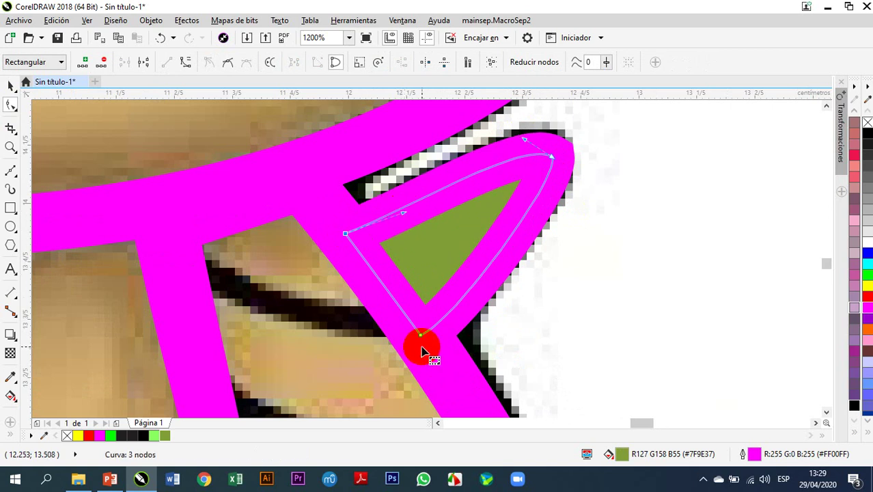
Step: Adjust the upper right leaf's lower base node and the curve of its lower edge to fit the reference
left_click(464, 327)
left_click_drag(454, 321, 475, 274)
left_click_drag(421, 337, 426, 340)
left_click_drag(480, 279, 489, 256)
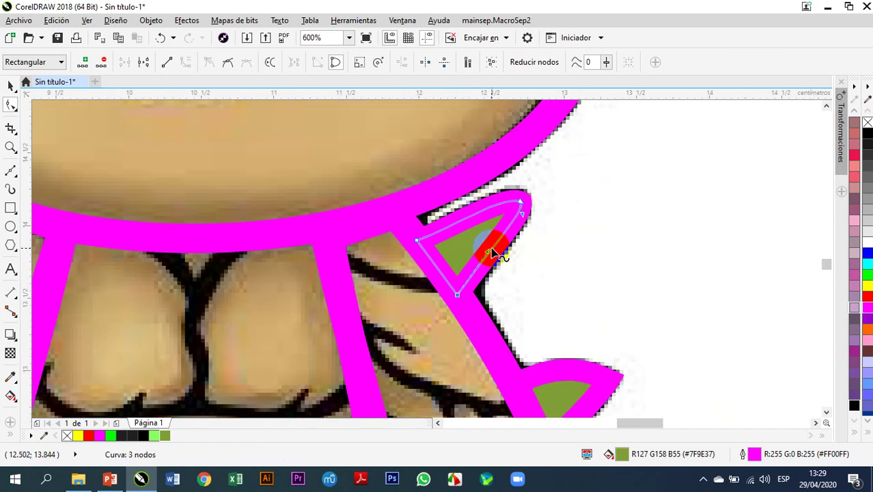
scroll(493, 248, "down", 5)
left_click(10, 85)
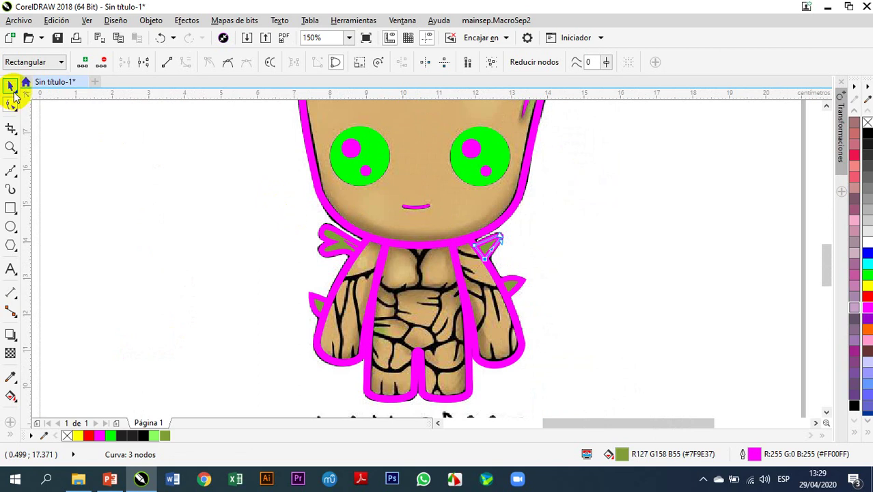
left_click(103, 178)
Step: Examine the bark crack lines on the reference figure's arms, torso and legs
scroll(330, 216, "down", 1)
scroll(335, 253, "up", 1)
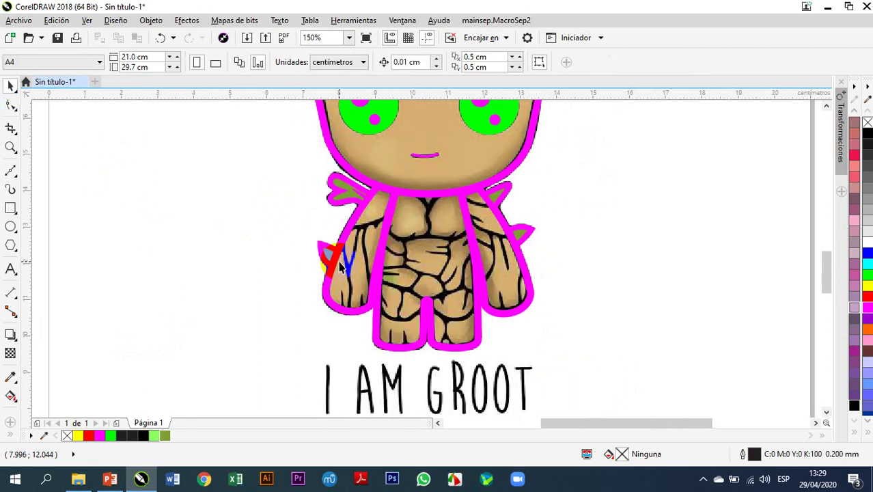
scroll(341, 267, "down", 1)
left_click_drag(356, 291, 395, 258)
scroll(375, 314, "up", 1)
scroll(376, 301, "up", 1)
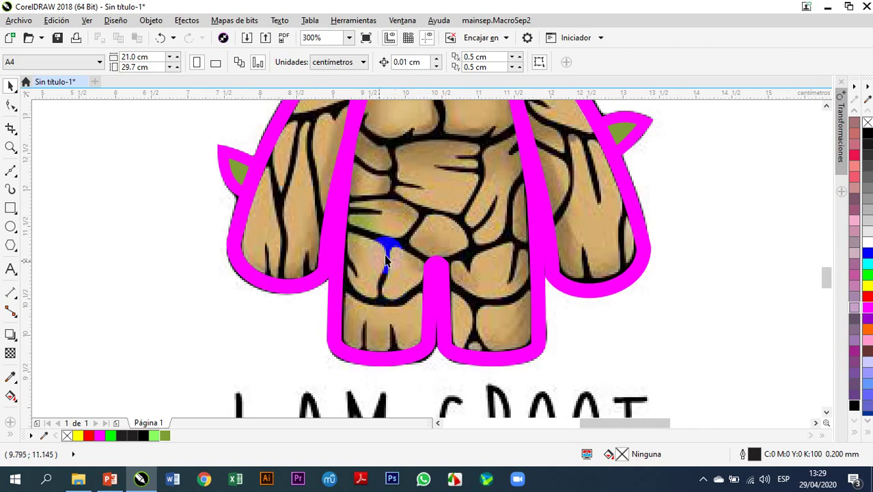
scroll(367, 340, "down", 1)
left_click_drag(365, 360, 403, 248)
scroll(365, 336, "up", 1)
scroll(365, 331, "down", 1)
scroll(407, 245, "up", 1)
scroll(290, 202, "down", 1)
left_click_drag(289, 200, 394, 130)
scroll(317, 212, "down", 1)
scroll(321, 272, "up", 2)
scroll(339, 195, "up", 1)
scroll(343, 209, "down", 1)
scroll(336, 189, "up", 1)
scroll(343, 196, "down", 2)
scroll(346, 190, "down", 1)
scroll(347, 188, "up", 1)
scroll(355, 195, "up", 1)
scroll(347, 172, "down", 1)
scroll(356, 131, "up", 1)
Step: Draw a seven-node open line from the neck across the chest and shoulder crack down to the left arm's lower end
left_click(11, 171)
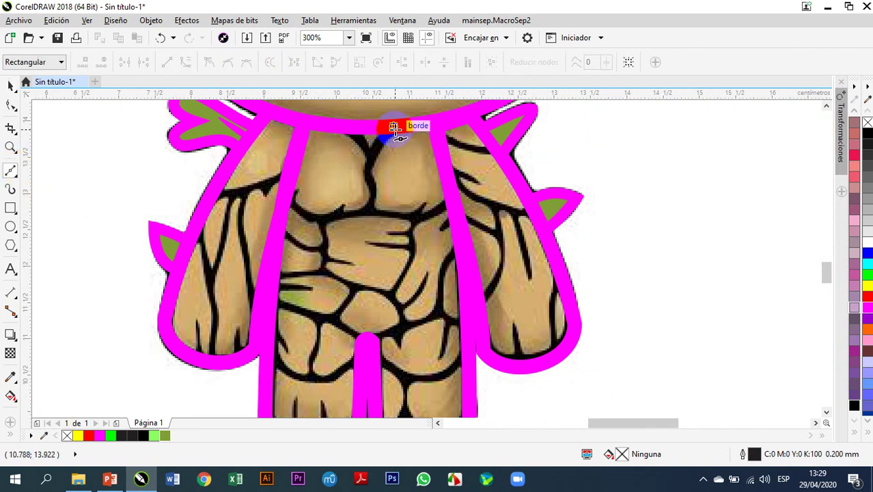
left_click(391, 128)
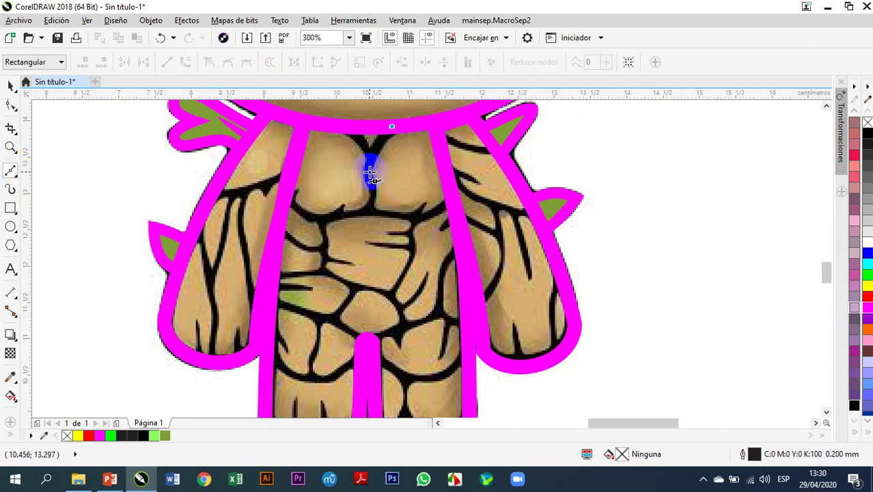
mouse_move(380, 169)
left_mouse_down()
mouse_move(359, 209)
mouse_move(370, 181)
mouse_move(374, 189)
left_mouse_up()
left_click(352, 215)
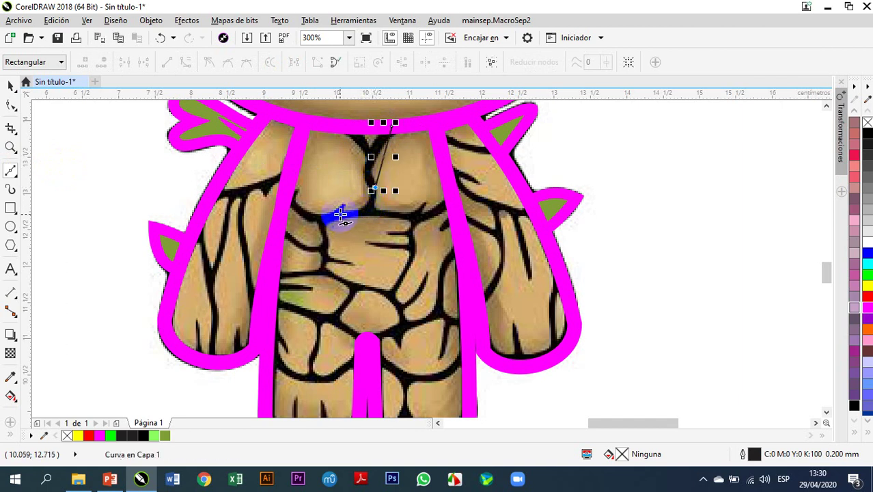
left_click(339, 214)
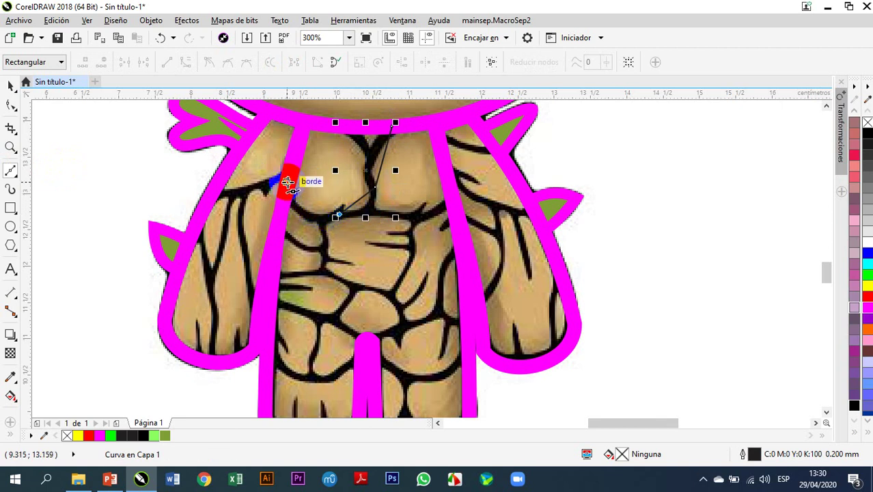
left_click(289, 175)
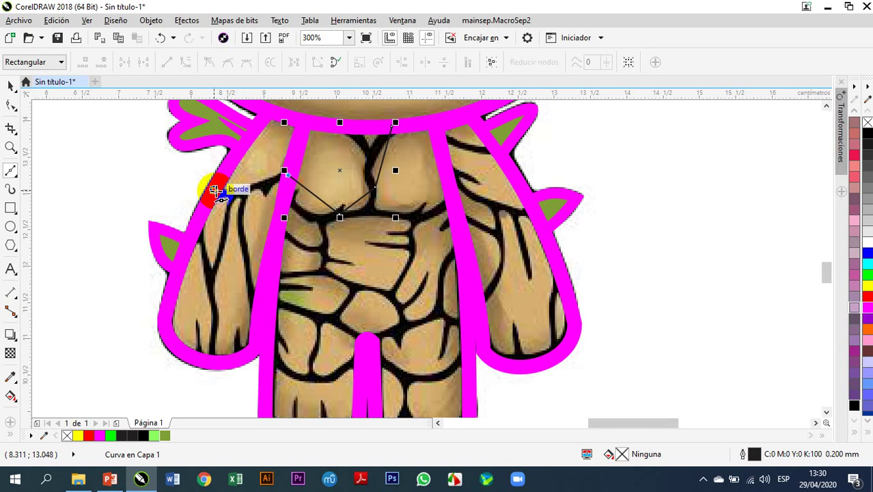
left_click_drag(214, 192, 234, 195)
left_click_drag(213, 264, 210, 295)
left_click(213, 355)
left_click_drag(212, 355, 211, 355)
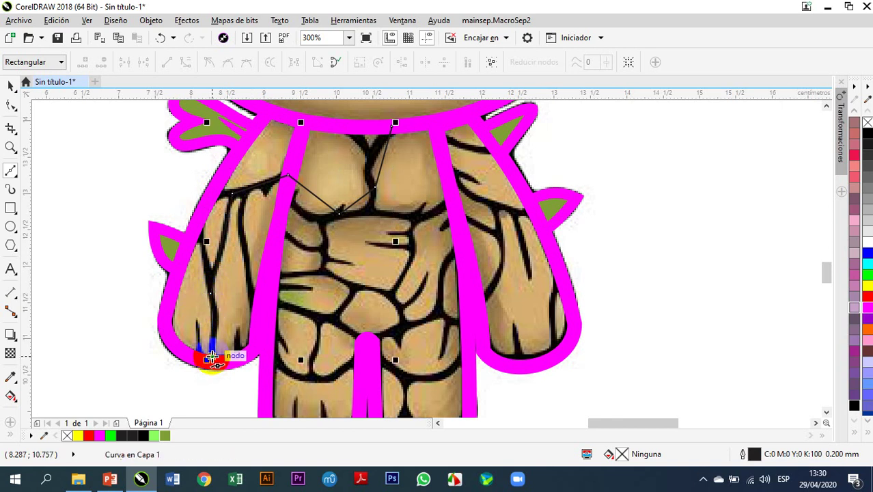
Step: Add nodes at the left shoulder bend and extend the line along the crack to the arm's outer outline
left_click(10, 104)
scroll(258, 193, "up", 1)
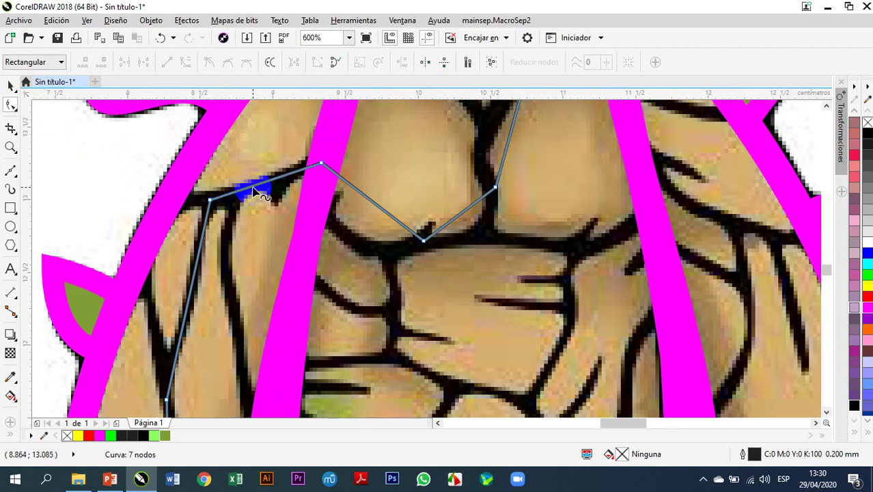
double_click(210, 203)
mouse_move(210, 204)
left_mouse_down()
mouse_move(176, 204)
mouse_move(208, 204)
left_mouse_up()
double_click(176, 209)
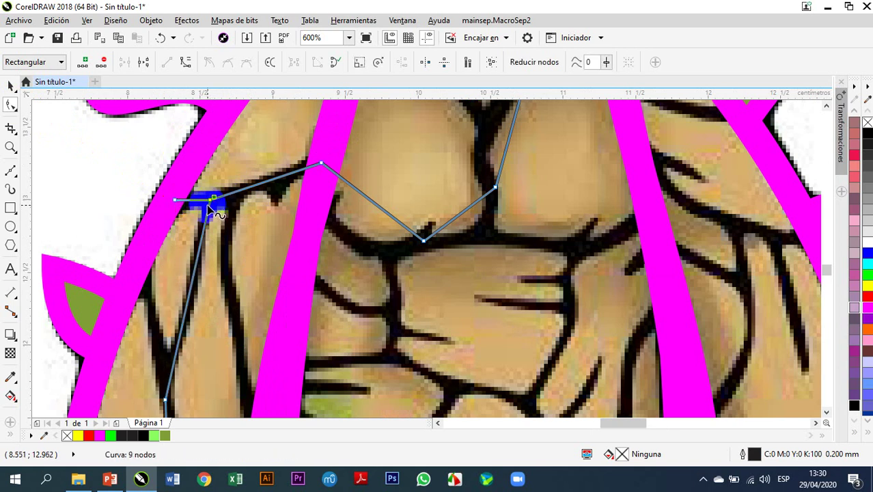
Step: Add nodes to the left shoulder crack line to form a short downward spur over the small bark notch
double_click(277, 179)
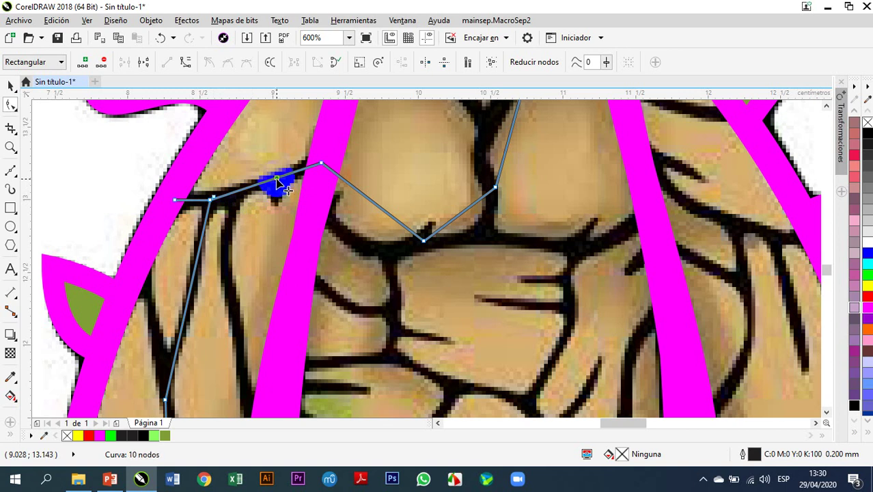
mouse_move(277, 180)
left_mouse_down()
mouse_move(275, 200)
mouse_move(273, 181)
mouse_move(287, 189)
mouse_move(276, 182)
left_mouse_up()
left_click(289, 193)
Step: Convert the segment between the shoulder spur and the torso outline to a curve and fit the shoulder line to the crack
right_click(280, 179)
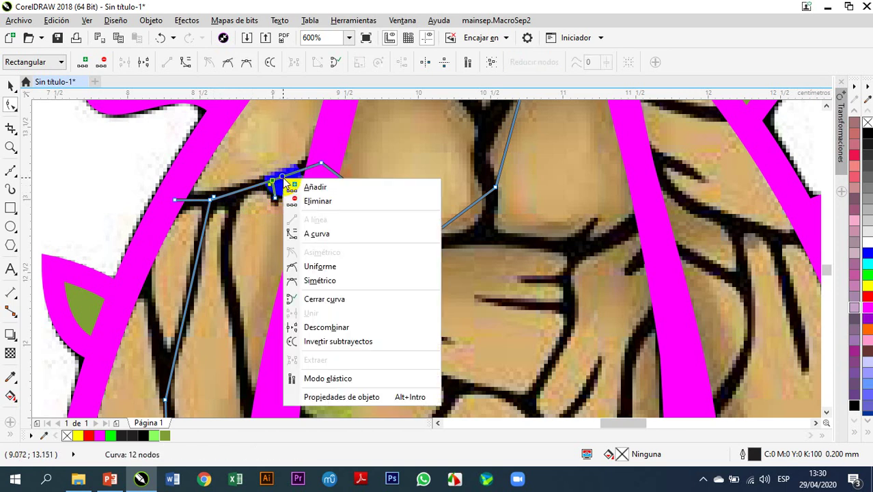
left_click(317, 234)
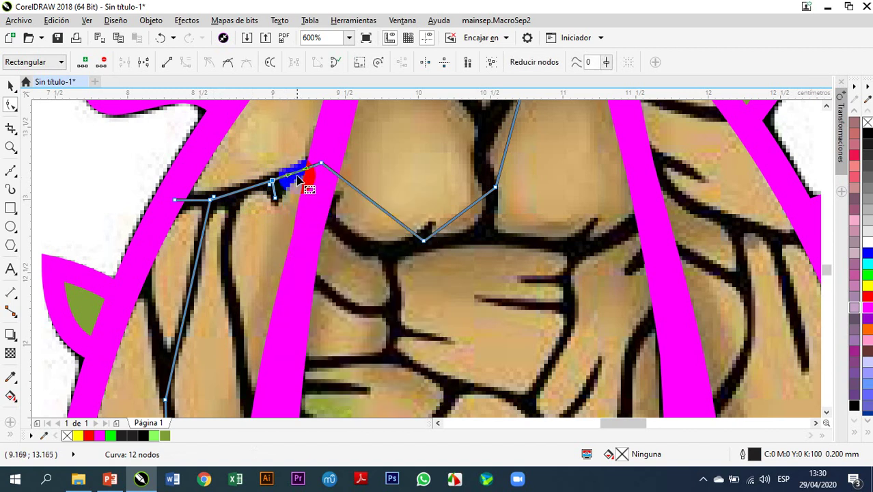
left_click_drag(299, 175, 278, 189)
scroll(273, 182, "up", 2)
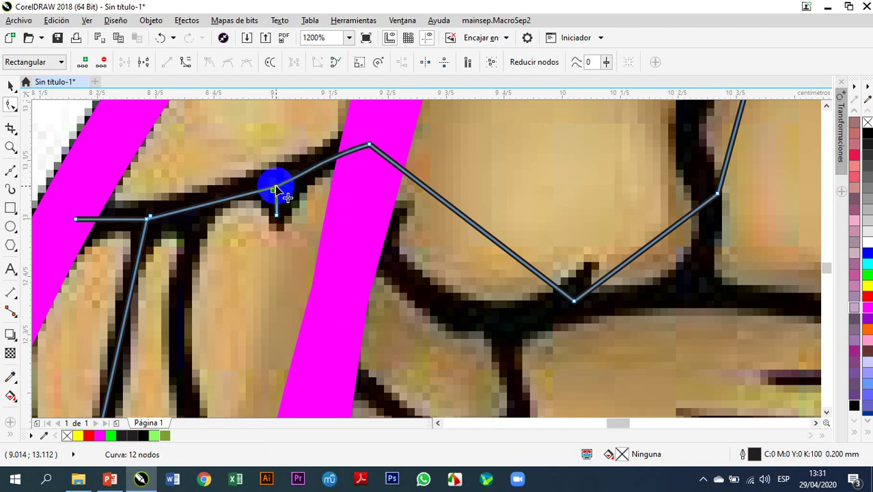
left_click_drag(226, 220, 178, 199)
Step: Convert the segment from the left shoulder down to the arm's fork to a curve, raise the fork node and bend it along the crack
scroll(148, 228, "down", 2)
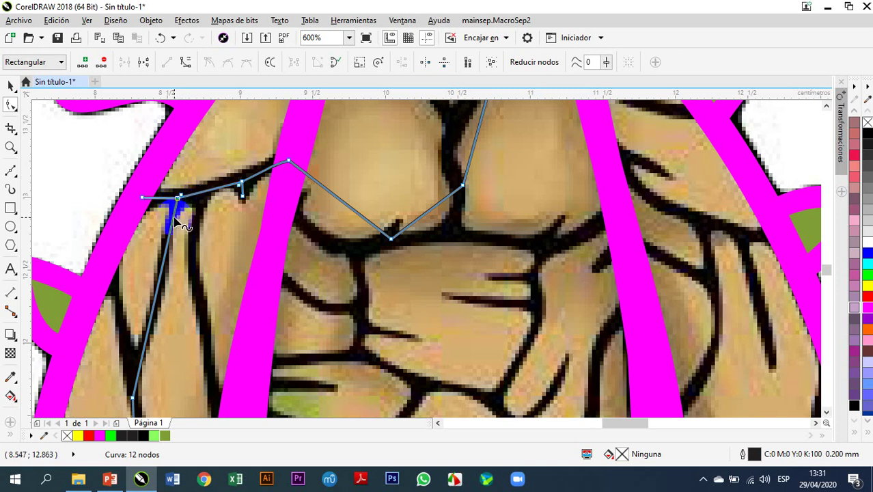
right_click(170, 222)
left_click(218, 278)
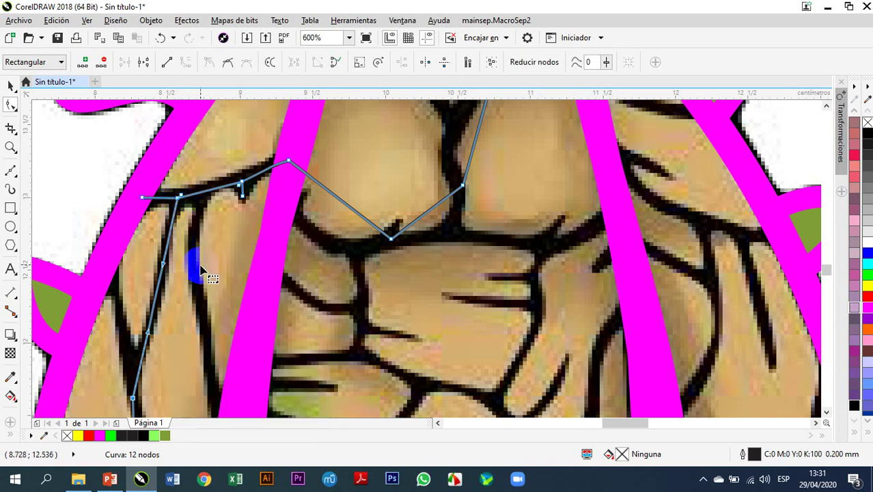
left_click(164, 265)
left_click_drag(164, 264, 164, 222)
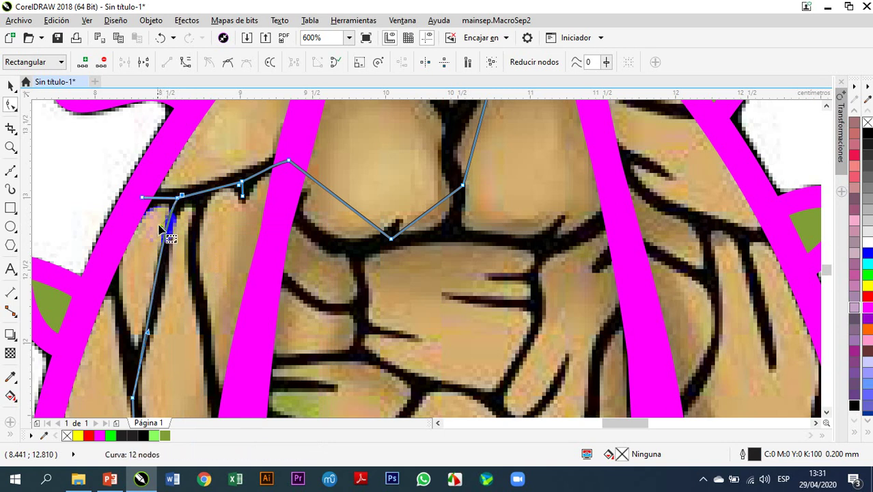
mouse_move(159, 345)
left_mouse_down()
mouse_move(156, 336)
mouse_move(159, 343)
left_mouse_up()
scroll(160, 341, "down", 2)
scroll(148, 349, "up", 2)
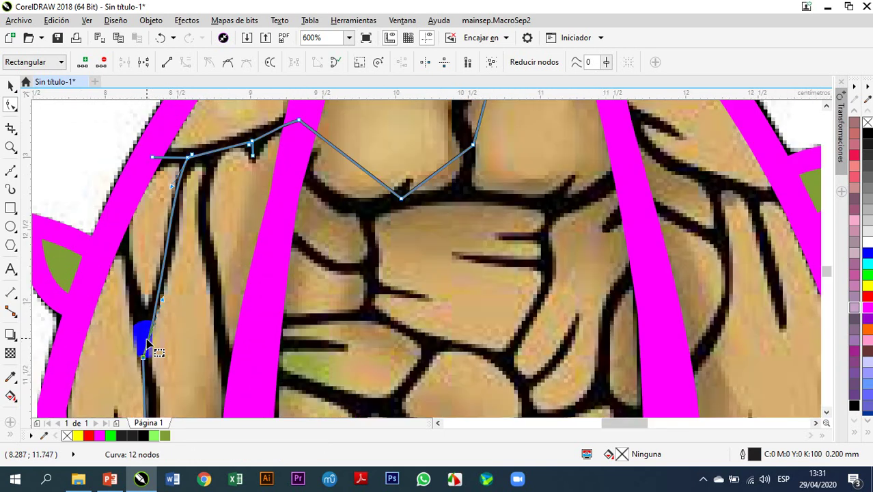
left_click_drag(144, 358, 145, 332)
left_click_drag(168, 272, 173, 283)
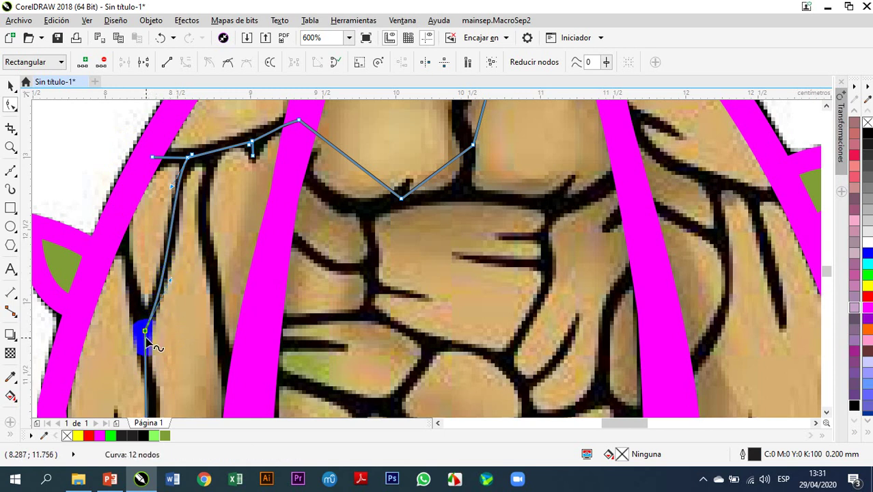
Step: Add two nodes that branch the line from the arm's fork up to the outer outline and back to the fork
left_click_drag(146, 340, 120, 231)
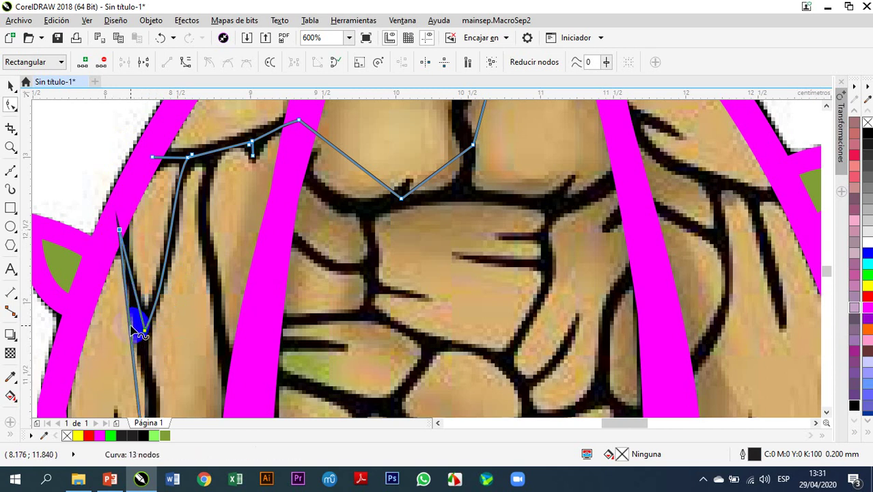
scroll(137, 328, "down", 3)
scroll(140, 254, "up", 4)
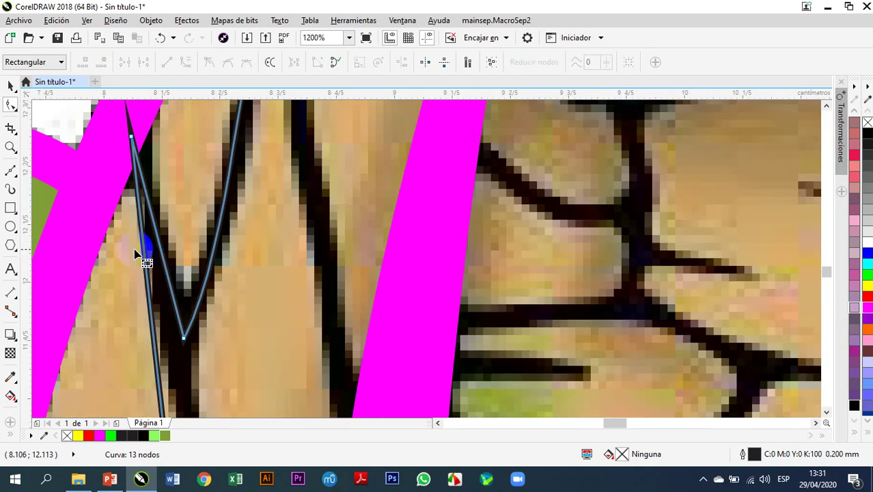
double_click(149, 300)
left_click_drag(156, 298, 186, 339)
Step: Convert the segment below the fork to a curve, follow the crack and extend its end into the arm's lower outline
scroll(179, 241, "down", 2)
scroll(179, 250, "up", 1)
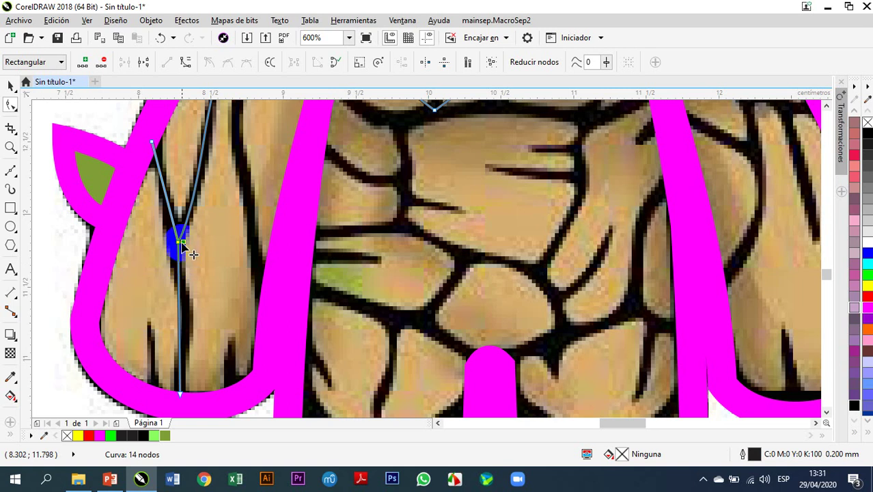
scroll(181, 253, "down", 1)
scroll(184, 272, "up", 1)
right_click(179, 253)
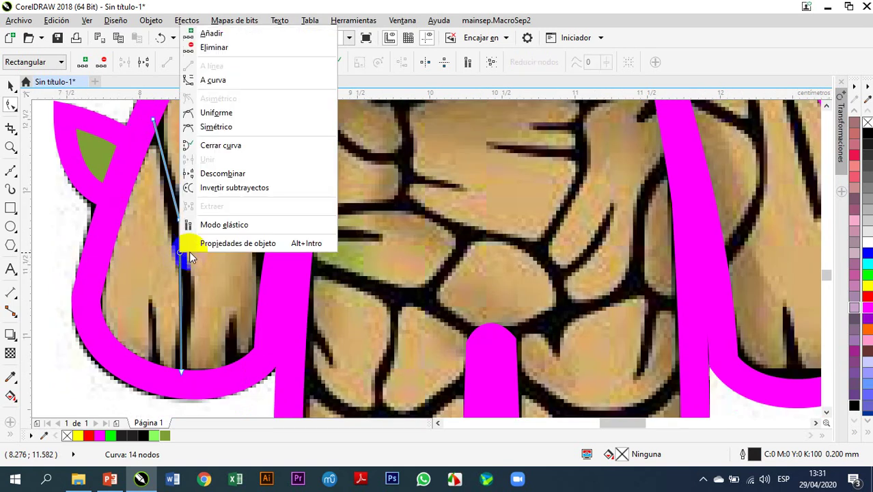
left_click(235, 84)
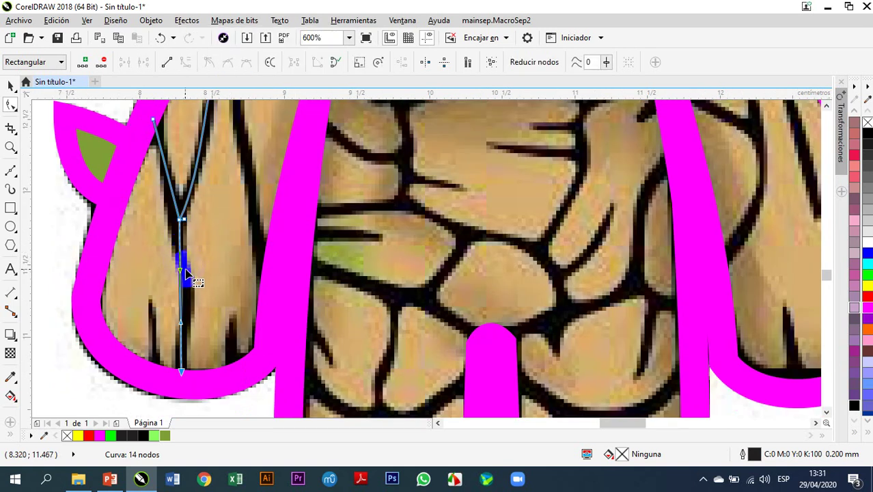
left_click_drag(181, 272, 169, 240)
left_click_drag(182, 323, 202, 306)
scroll(181, 371, "up", 2)
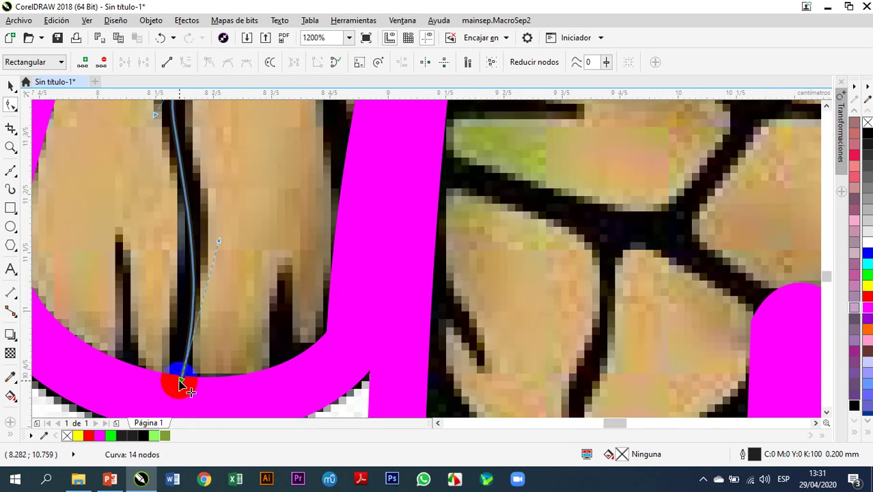
left_click_drag(181, 384, 173, 402)
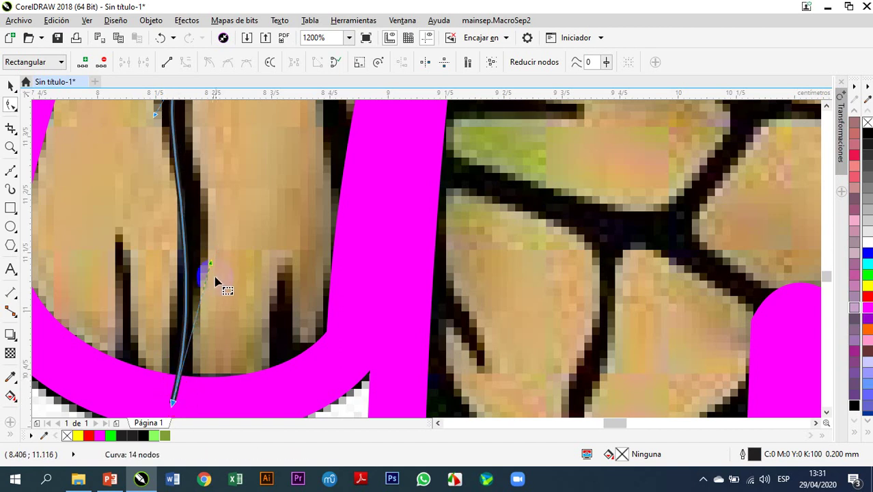
left_click_drag(211, 265, 230, 249)
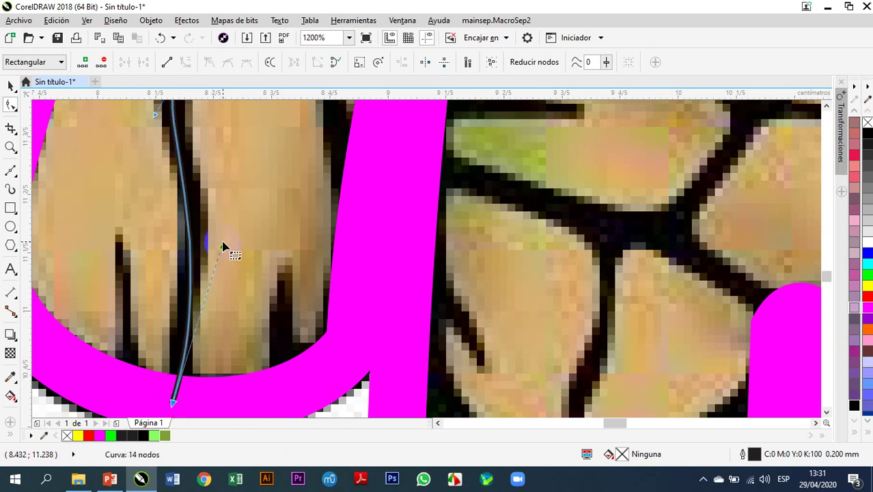
Step: Convert both overlapping segments of the left arm's branch to curves and bend them along the crack above the fork
scroll(230, 250, "down", 2)
scroll(222, 242, "down", 1)
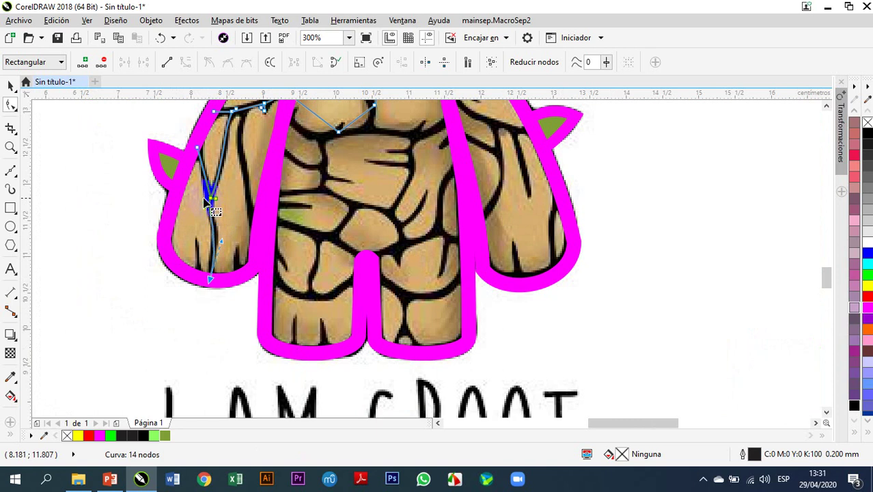
scroll(198, 159, "up", 3)
scroll(231, 196, "down", 2)
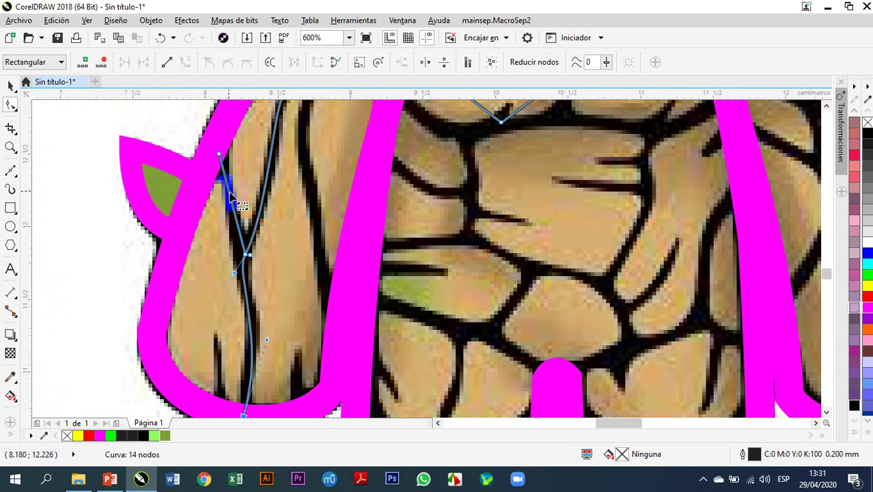
scroll(236, 198, "up", 2)
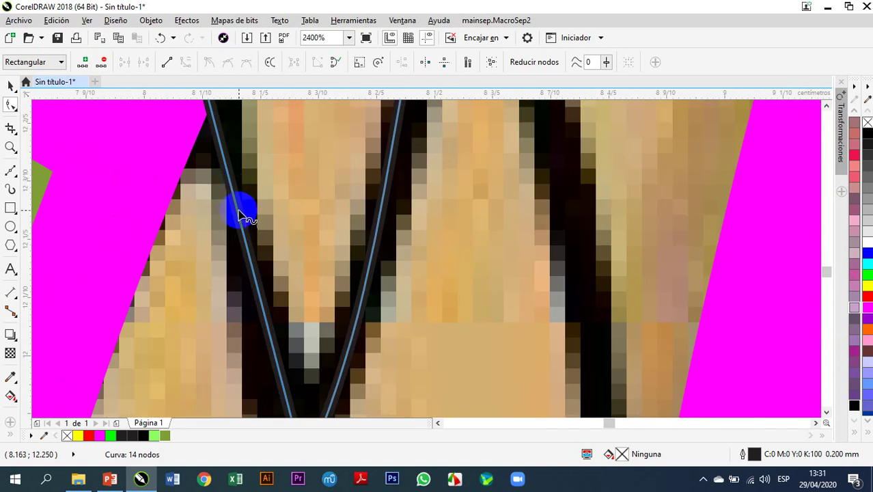
right_click(238, 217)
left_click(284, 266)
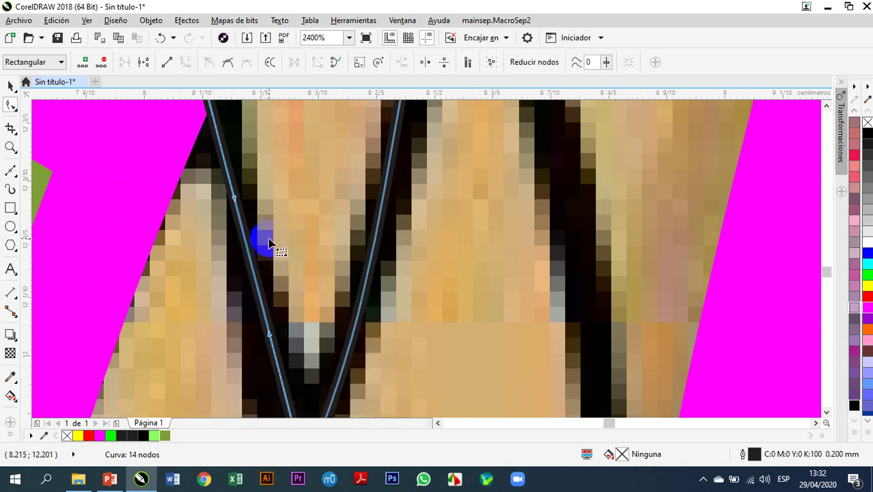
left_click_drag(235, 200, 244, 168)
left_click_drag(269, 333, 260, 370)
left_click(249, 206)
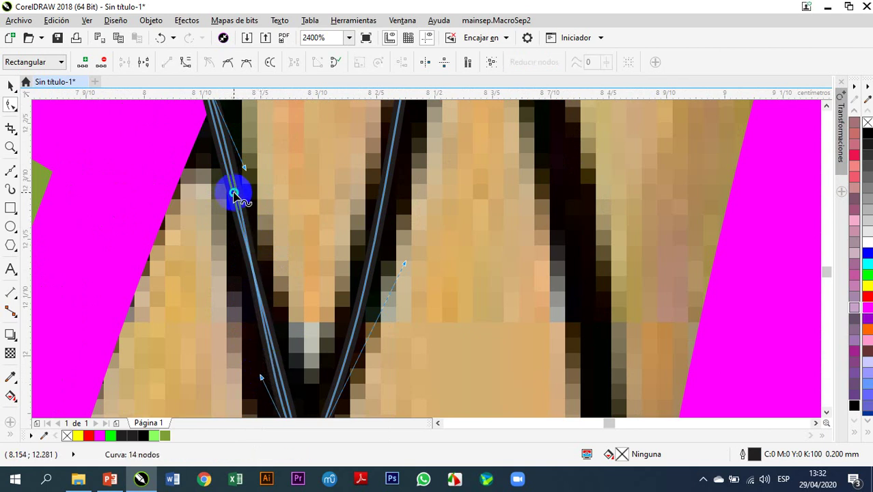
right_click(234, 197)
left_click(260, 248)
left_click_drag(234, 202, 242, 171)
left_click(262, 384)
mouse_move(263, 390)
left_mouse_down()
mouse_move(269, 339)
mouse_move(261, 371)
left_mouse_up()
scroll(269, 275, "down", 5)
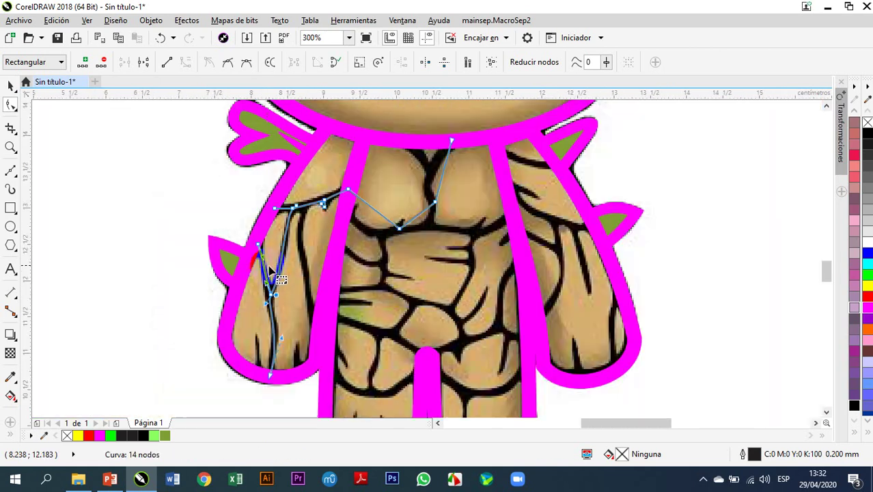
Step: Convert the segment crossing the left chest plate to a curve and bend it along the crack beneath the plate
scroll(273, 370, "up", 4)
scroll(277, 362, "down", 2)
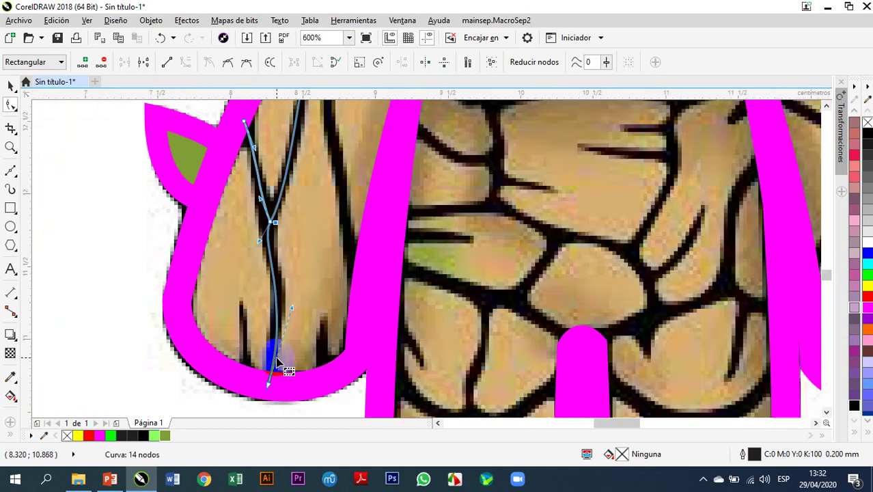
scroll(273, 360, "down", 2)
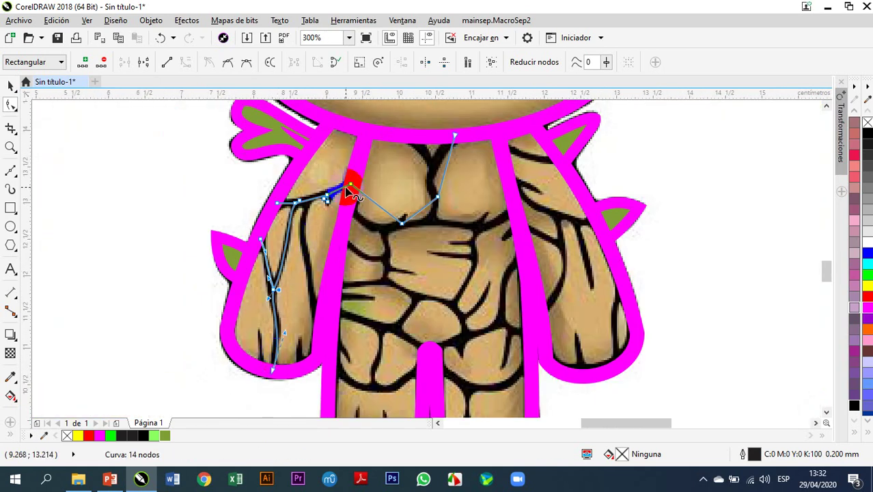
scroll(351, 188, "up", 4)
scroll(352, 183, "down", 4)
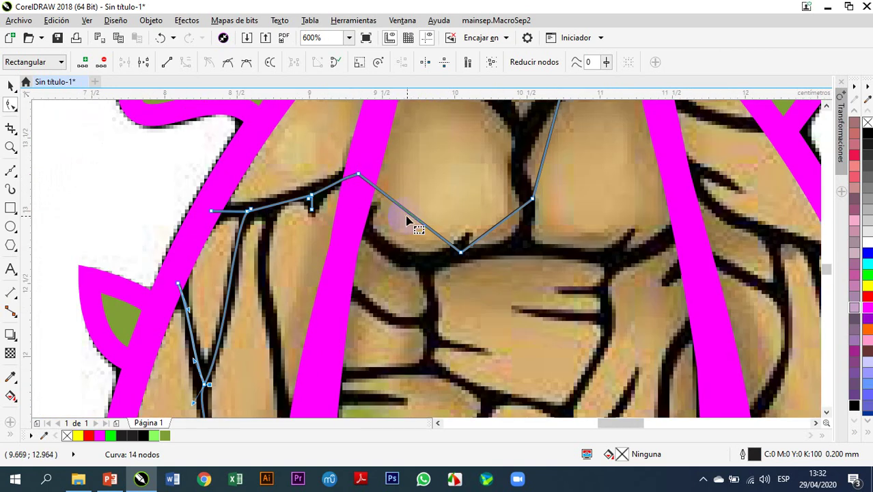
right_click(412, 217)
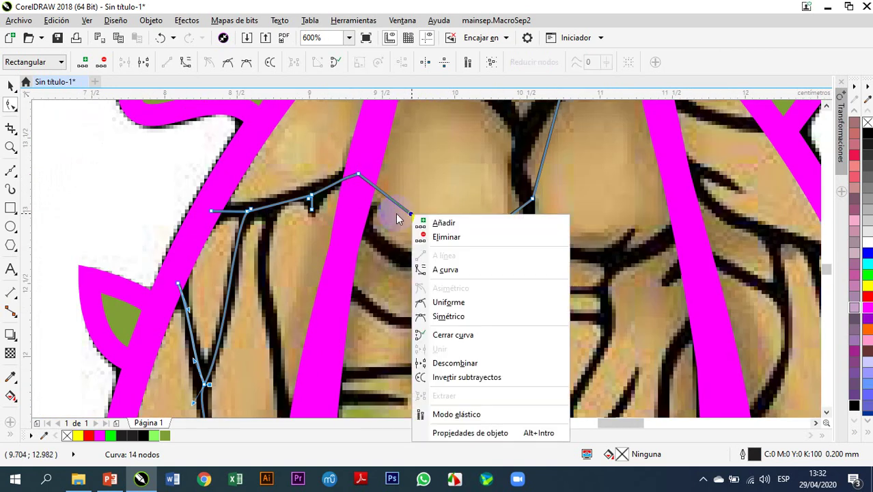
left_click(447, 271)
left_click_drag(410, 212, 387, 251)
scroll(410, 254, "up", 2)
scroll(409, 253, "down", 2)
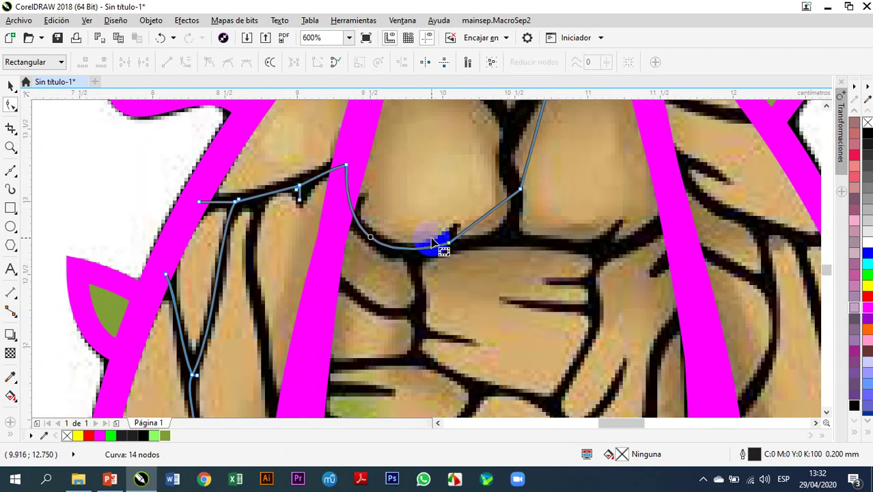
Step: Add nodes at the left chest plate's lower edge to form a short upward spur over the small bark notch
left_click_drag(450, 243, 445, 244)
left_click(454, 247)
mouse_move(451, 241)
left_mouse_down()
mouse_move(459, 227)
mouse_move(451, 244)
left_mouse_up()
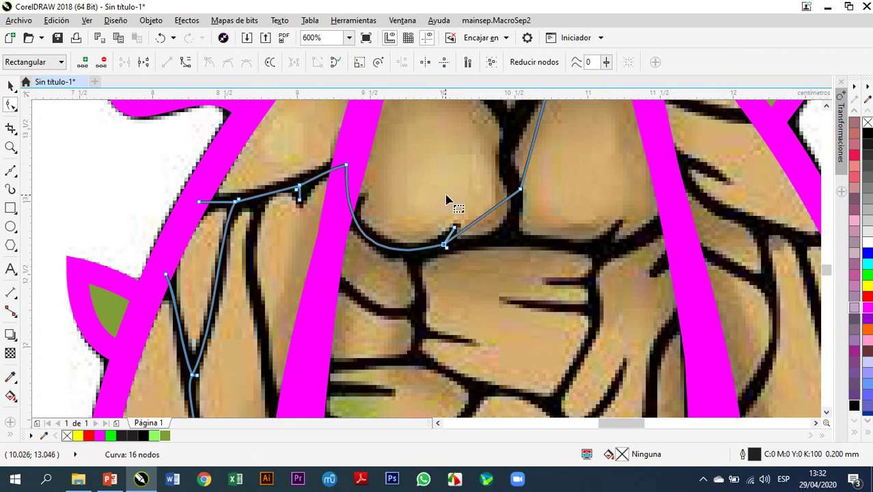
Step: Convert the segment between the chest spur and the central crack to a curve and bend it around the left plate's lower corner
scroll(452, 203, "up", 2)
scroll(448, 197, "down", 2)
scroll(527, 188, "up", 2)
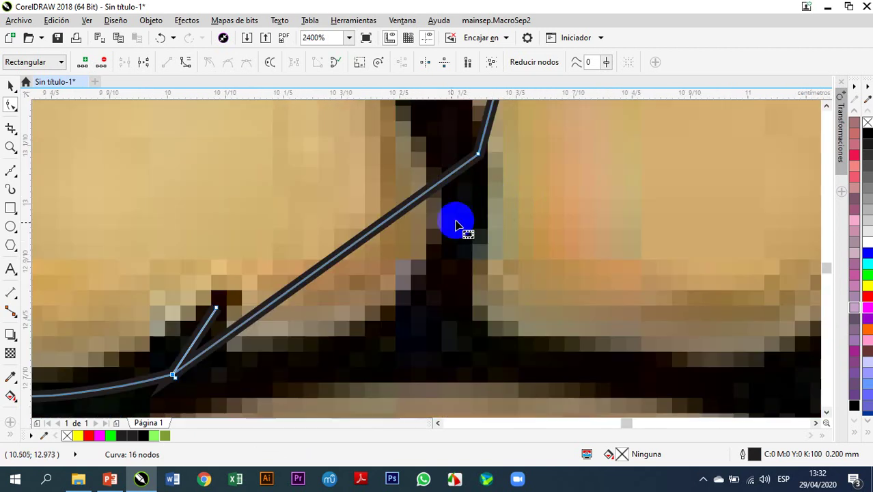
right_click(380, 232)
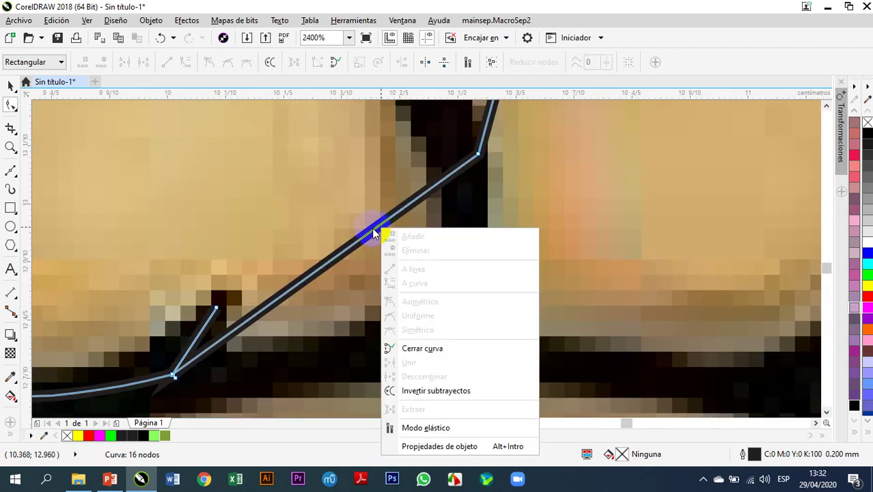
key("Escape")
right_click(372, 234)
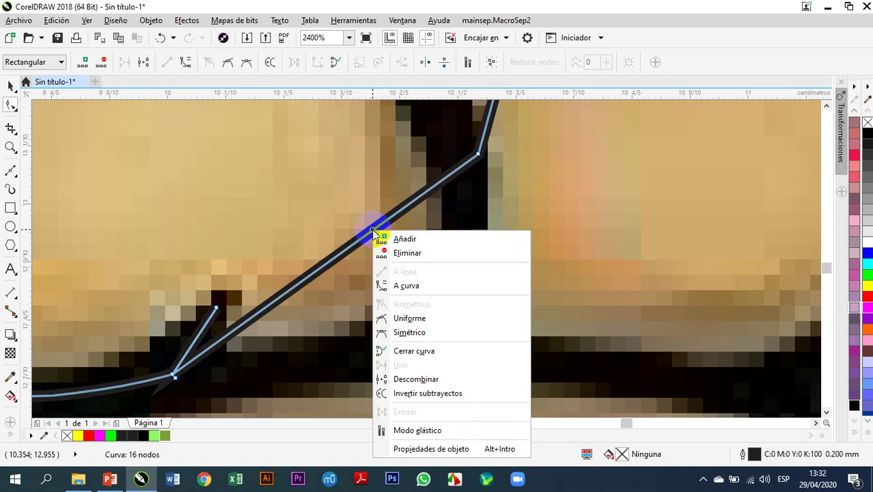
left_click(409, 284)
left_click_drag(359, 246, 399, 326)
scroll(400, 311, "down", 4)
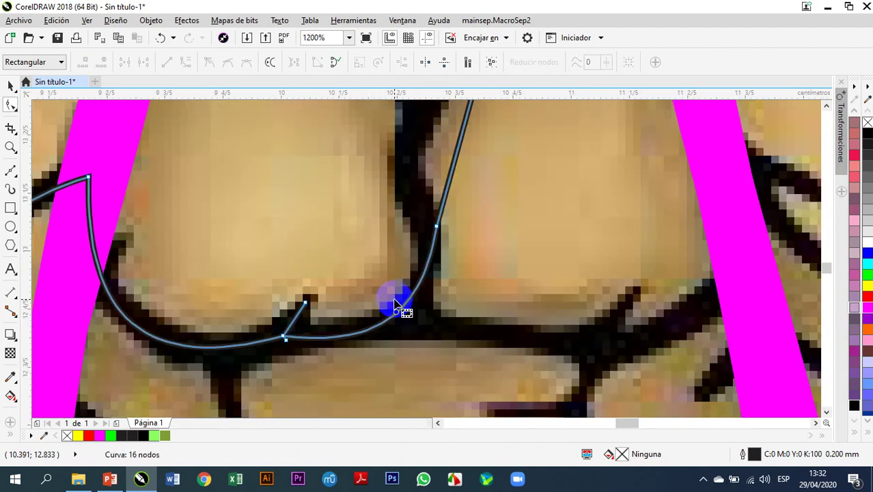
Step: Convert the line's top segment below the neck to a curve and bend it into the central chest crack
right_click(436, 195)
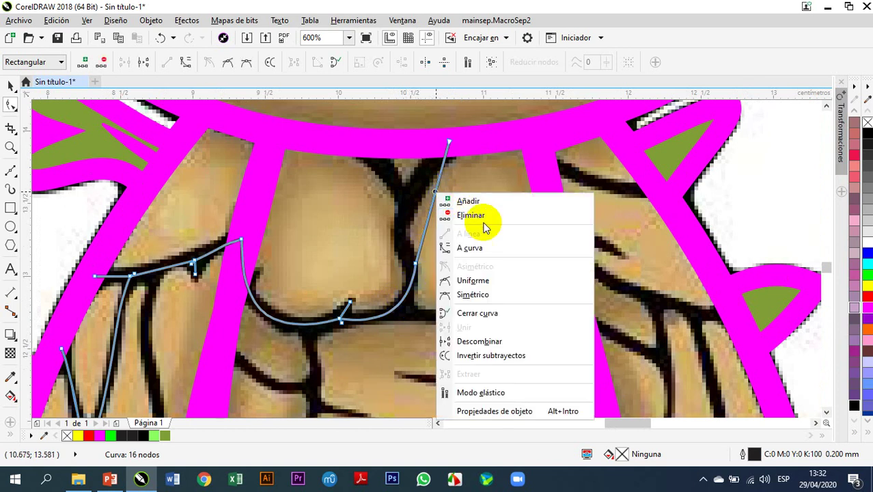
left_click(486, 247)
left_click_drag(433, 211, 406, 207)
scroll(406, 207, "up", 2)
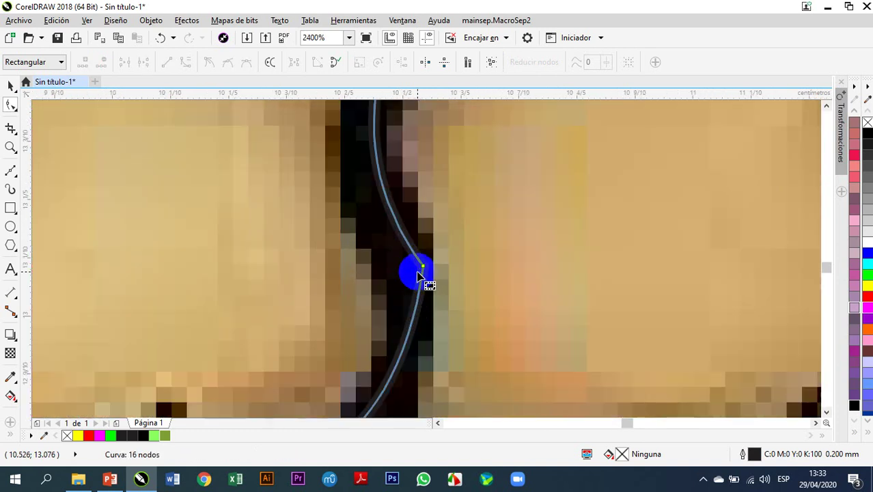
Step: Shift the node at the bend of the central chest crack and adjust its lower handle to centre the curve on the crack
mouse_move(422, 272)
left_mouse_down()
mouse_move(415, 278)
mouse_move(423, 280)
left_mouse_up()
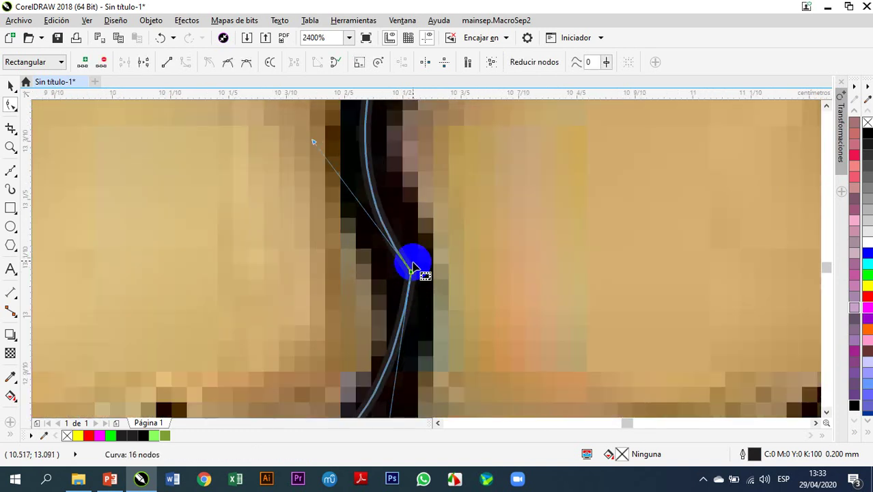
scroll(423, 281, "down", 1)
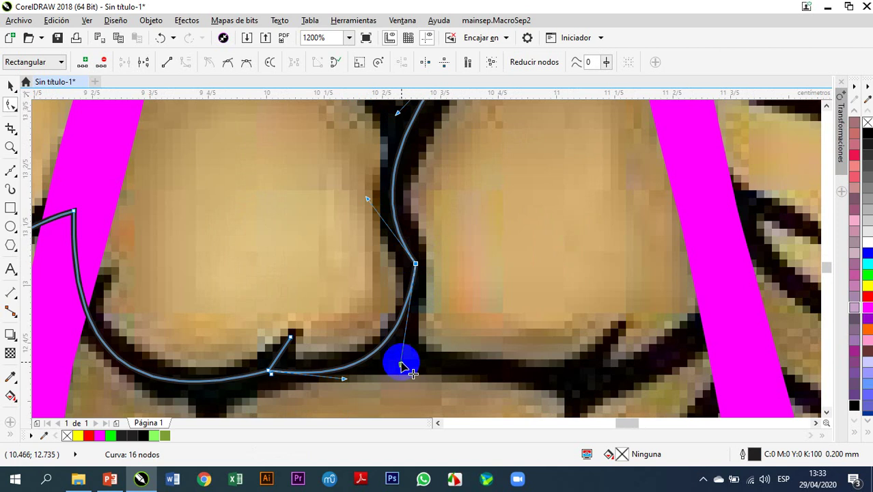
left_click_drag(400, 364, 412, 369)
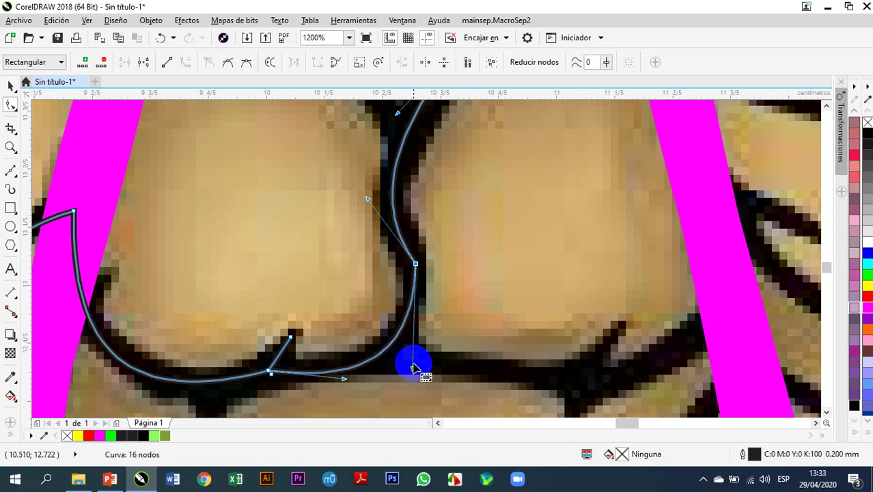
scroll(381, 247, "down", 2)
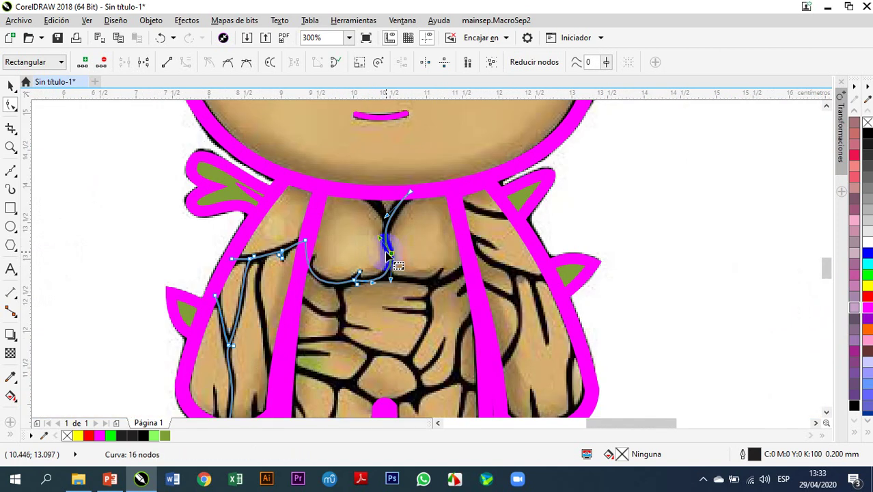
Step: Give the bark crack line a magenta outline with a width of 1.0 mm
left_click(12, 85)
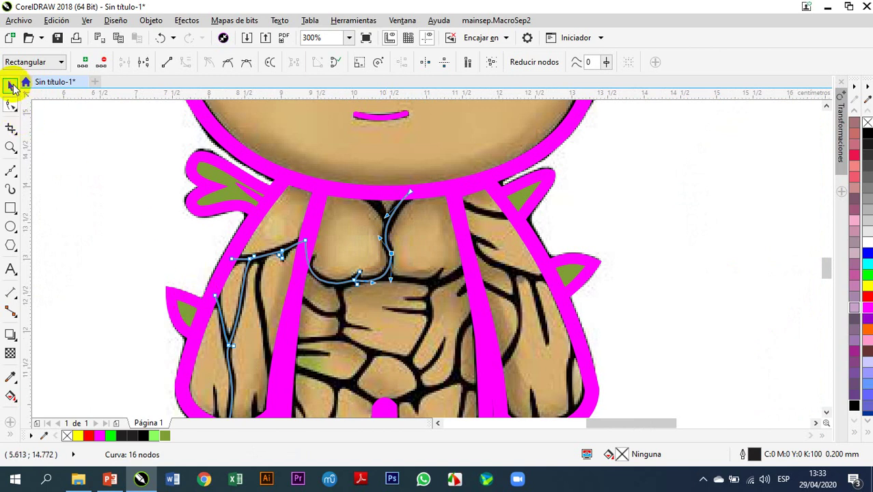
left_click(75, 166)
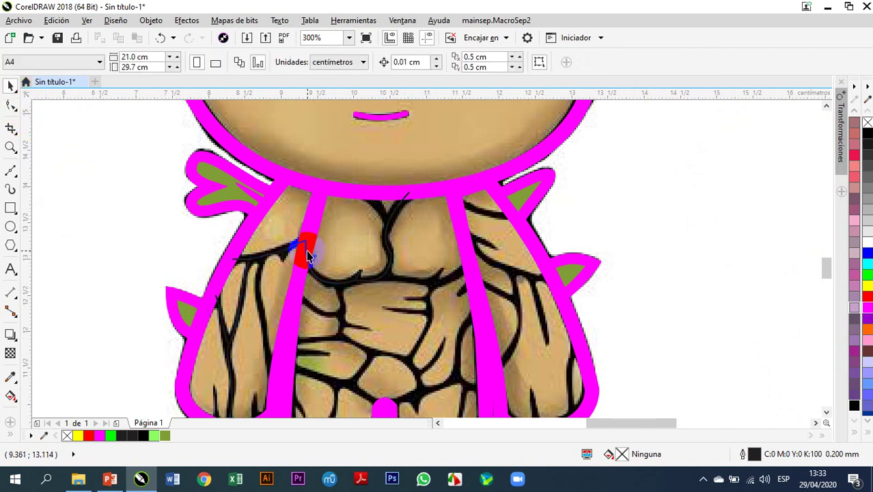
left_click(307, 256)
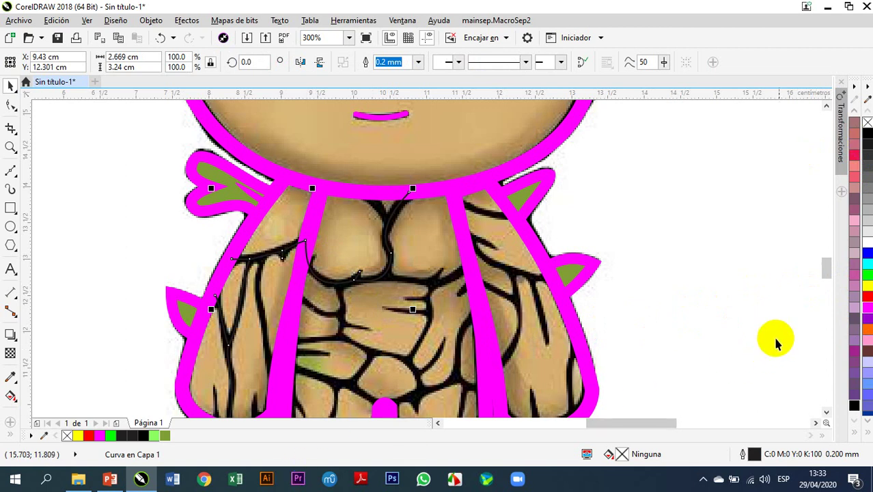
right_click(867, 296)
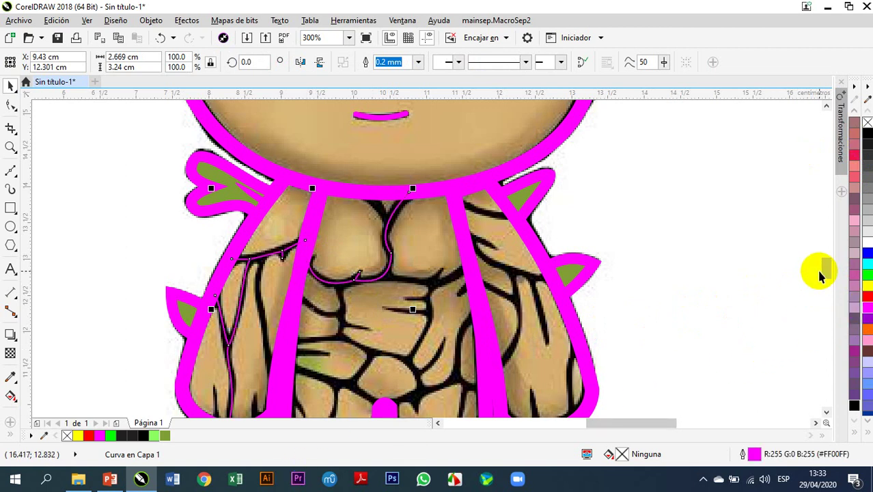
left_click(418, 62)
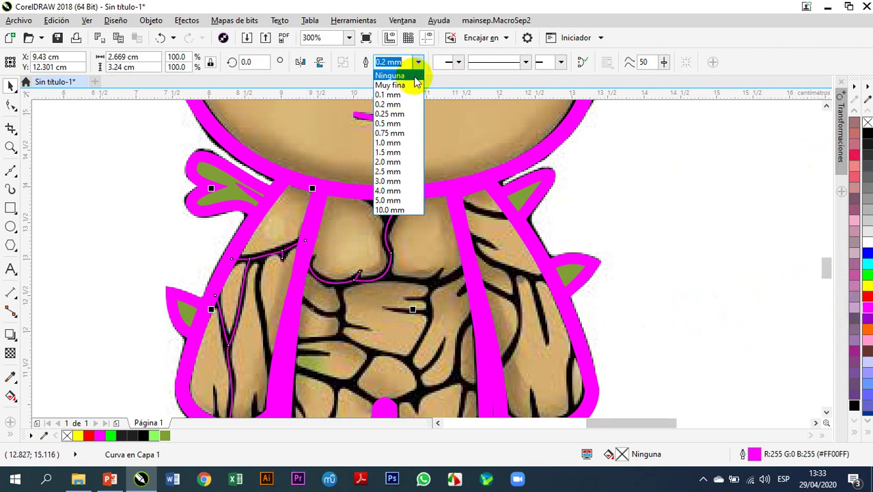
left_click(403, 143)
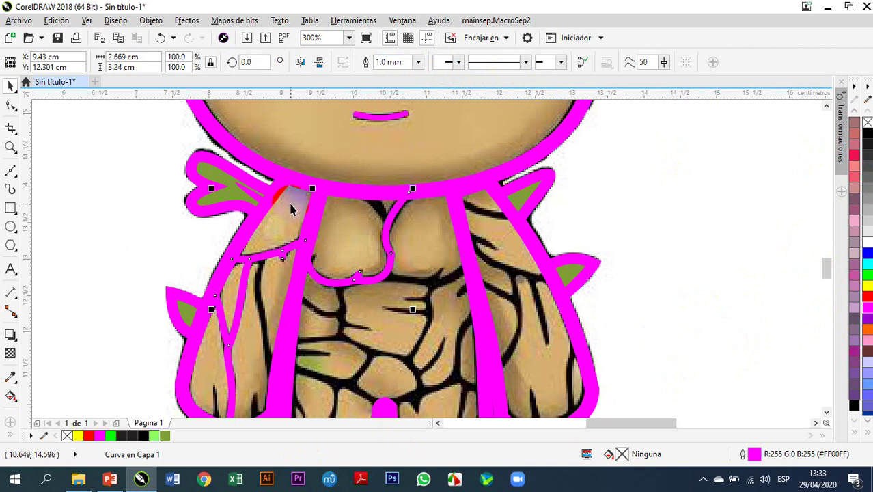
left_click(112, 196)
Step: Add three nodes on the shoulder segment and pull the middle one down the arm's inner crack to form a long branch
scroll(327, 232, "down", 2)
scroll(327, 232, "up", 2)
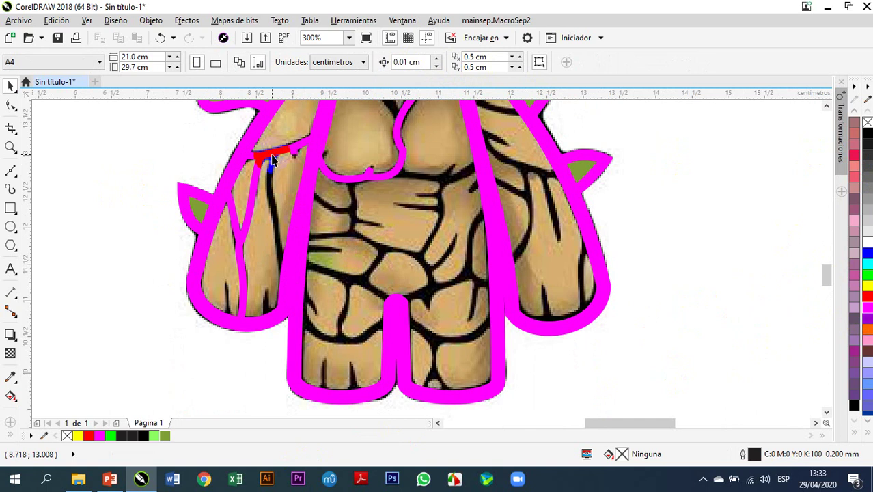
scroll(276, 159, "up", 4)
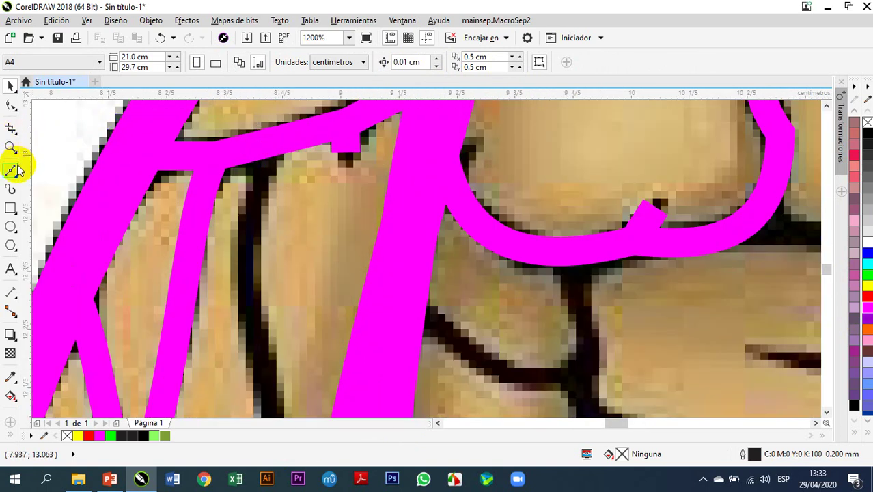
left_click(11, 104)
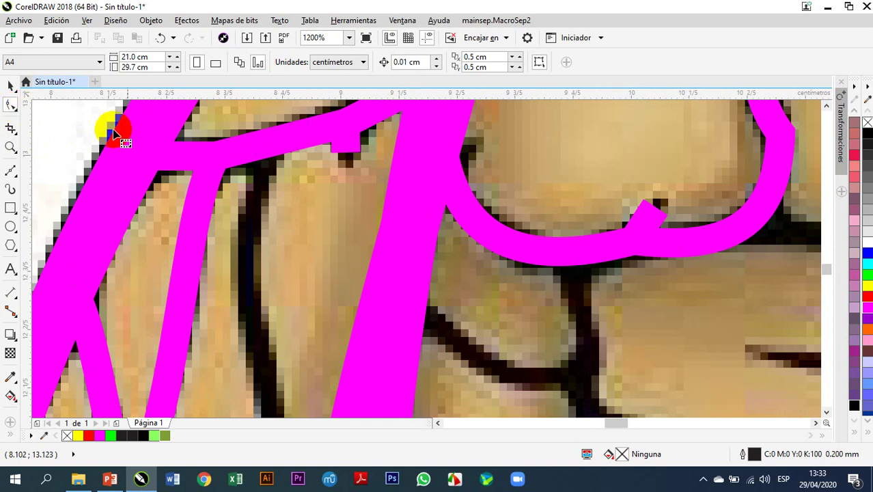
left_click(266, 156)
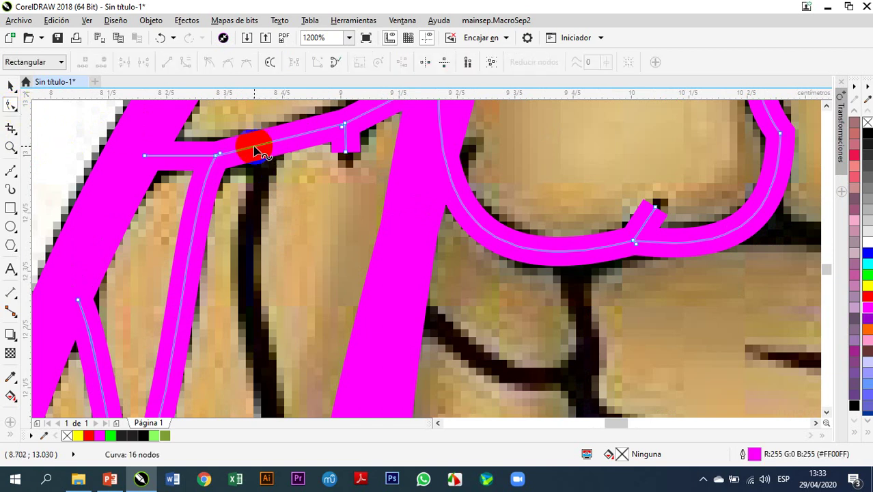
double_click(259, 147)
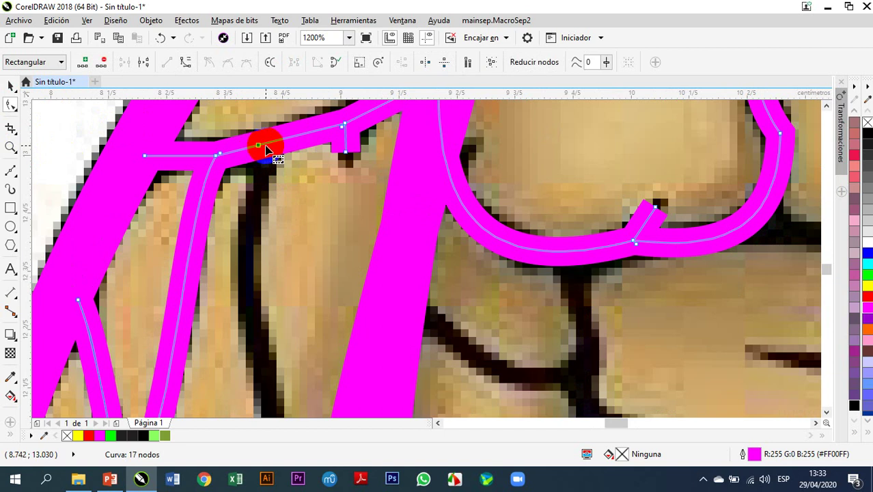
double_click(273, 145)
double_click(267, 142)
left_click_drag(268, 142, 259, 296)
scroll(254, 240, "down", 3)
left_click_drag(257, 216, 273, 290)
scroll(236, 244, "up", 1)
scroll(250, 240, "down", 1)
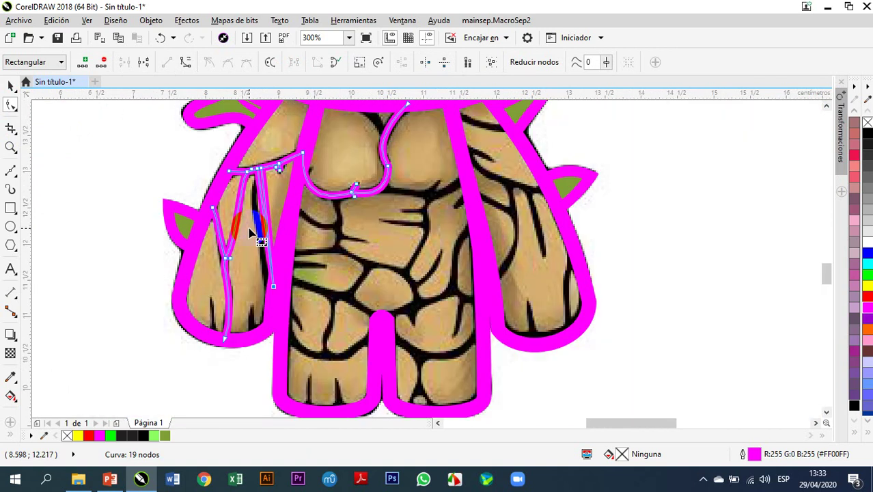
Step: Move the new branch's left base node closer to its right base node on the shoulder line
scroll(263, 170, "up", 3)
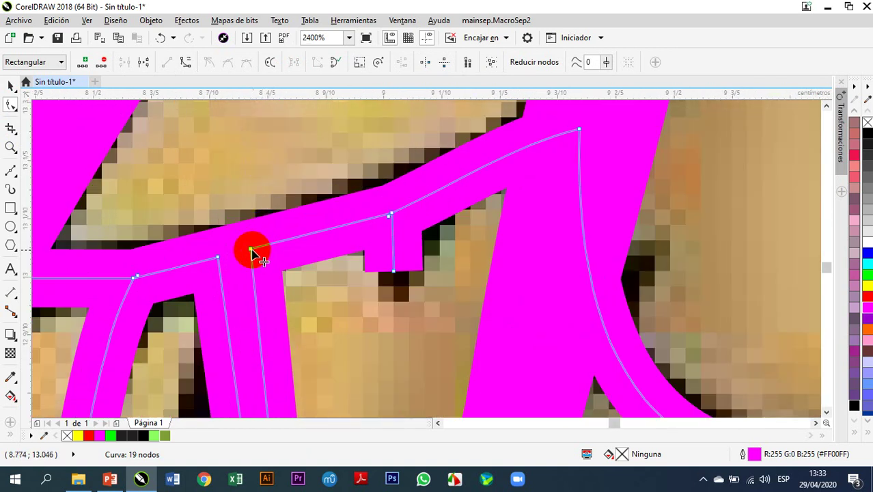
left_click_drag(218, 259, 232, 253)
scroll(232, 232, "down", 5)
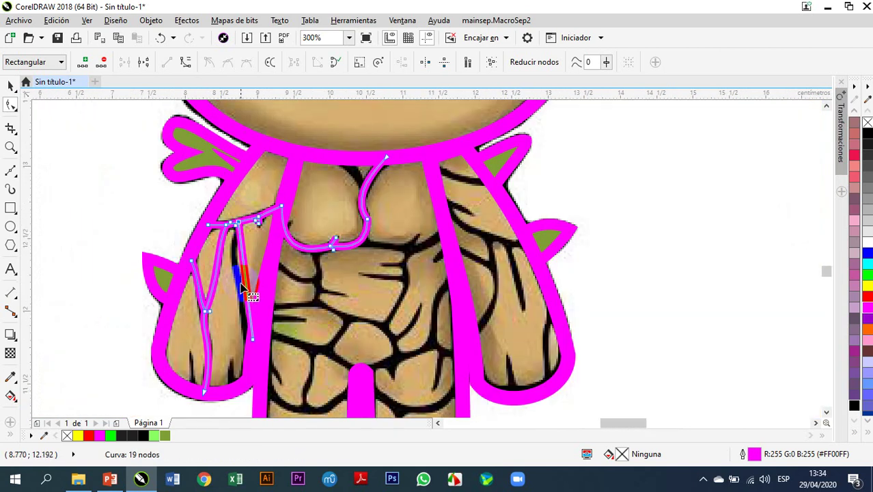
Step: Convert the left side of the new arm branch to a curve and bend it along the inner arm crack
scroll(245, 268, "up", 1)
right_click(247, 254)
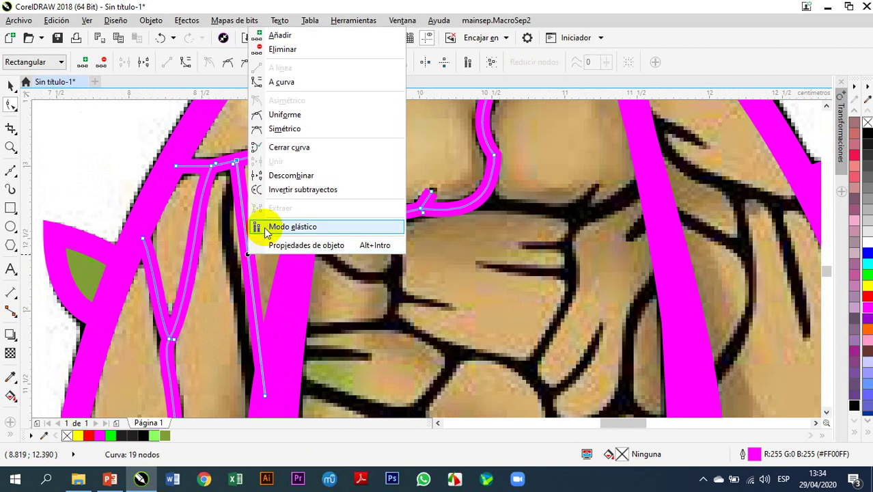
left_click(285, 85)
left_click(252, 252)
left_click_drag(246, 239, 212, 267)
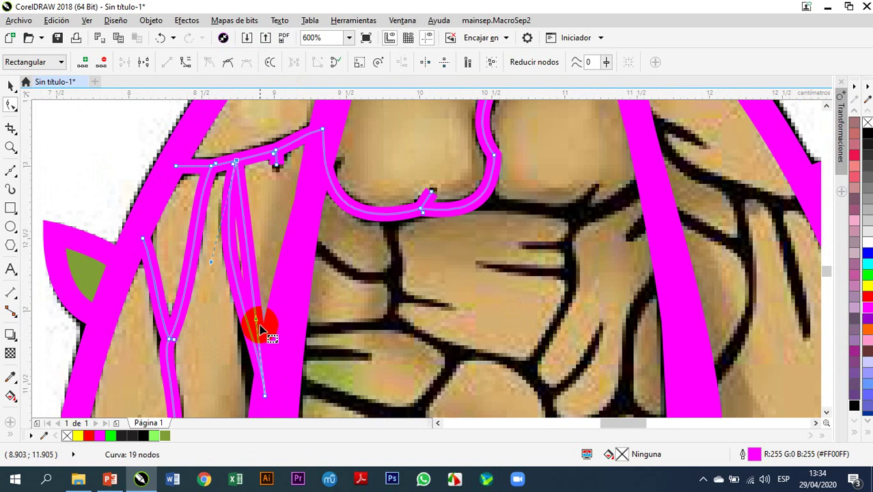
Step: Extend the branch's tip node farther down the inner arm crack and adjust the left side's lower curve handle
scroll(255, 290, "down", 2)
scroll(254, 278, "up", 2)
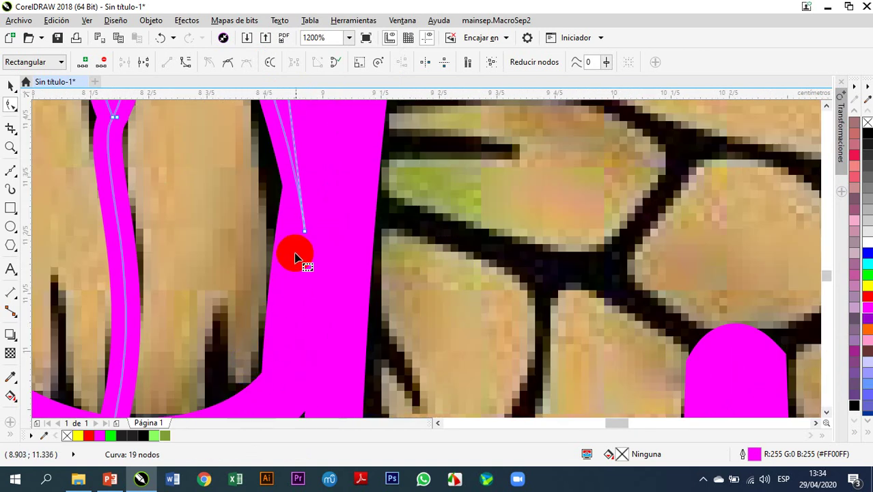
left_click_drag(306, 234, 298, 283)
scroll(298, 284, "down", 2)
scroll(295, 281, "down", 1)
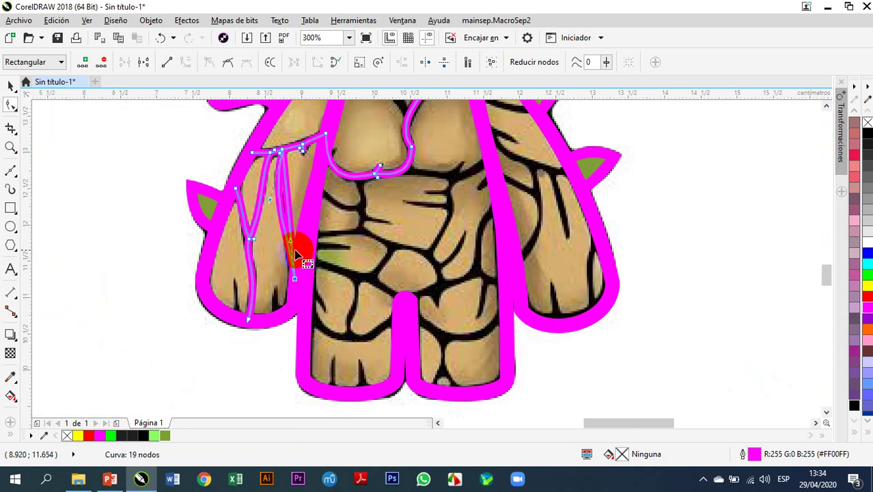
left_click_drag(290, 242, 297, 233)
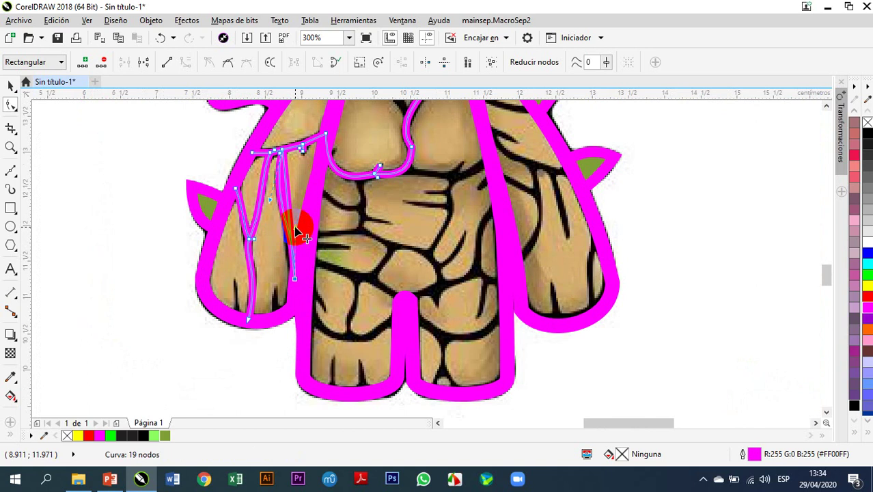
Step: Convert the right side of the arm branch to a curve and bend it to run alongside the left side
left_click(290, 199)
right_click(289, 198)
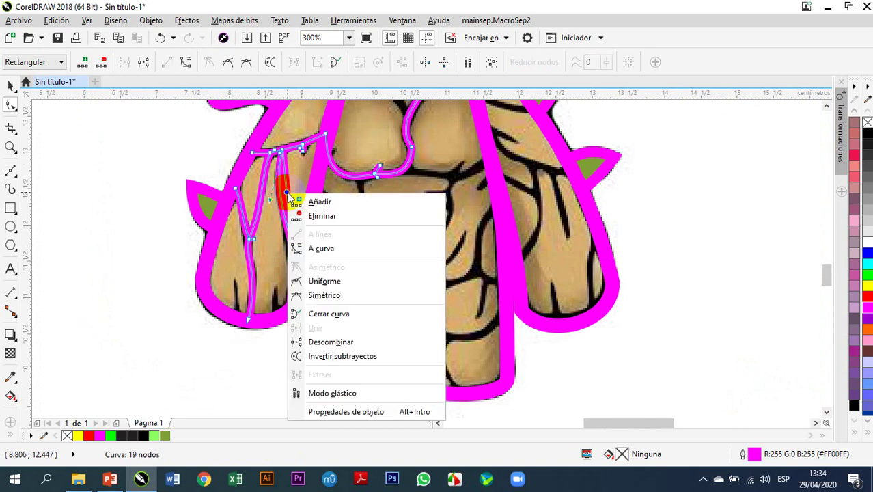
left_click(316, 248)
left_click(289, 198)
left_click(294, 256)
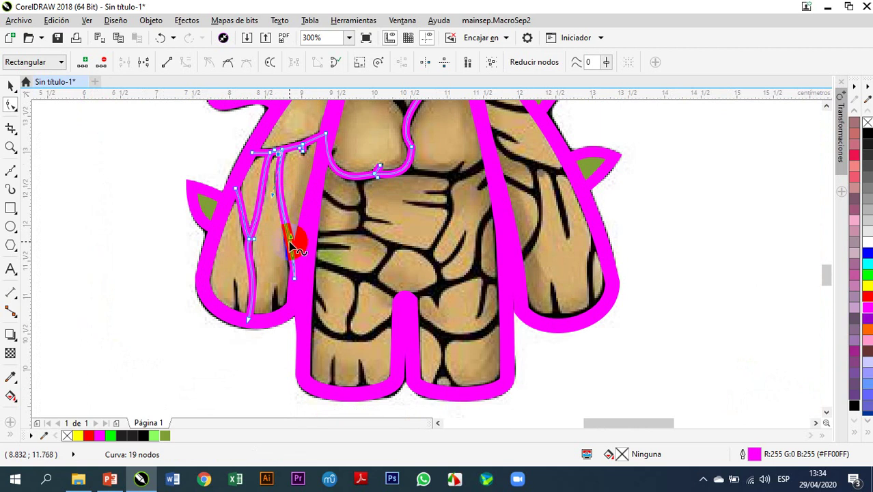
Step: Reposition the branch's tip node at the arm's inner edge, adjust its handle so both sides overlap, and deselect the line
scroll(291, 247, "up", 3)
scroll(292, 239, "down", 3)
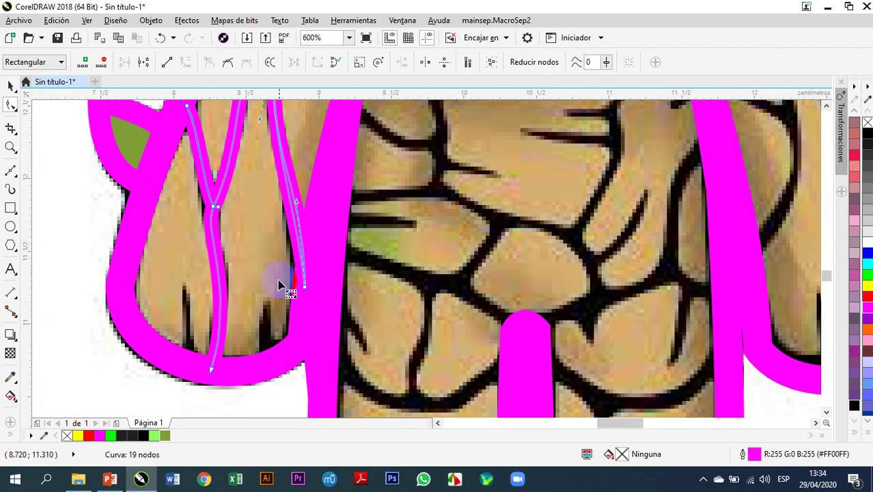
scroll(297, 283, "up", 1)
left_click_drag(300, 288, 324, 281)
scroll(321, 282, "down", 2)
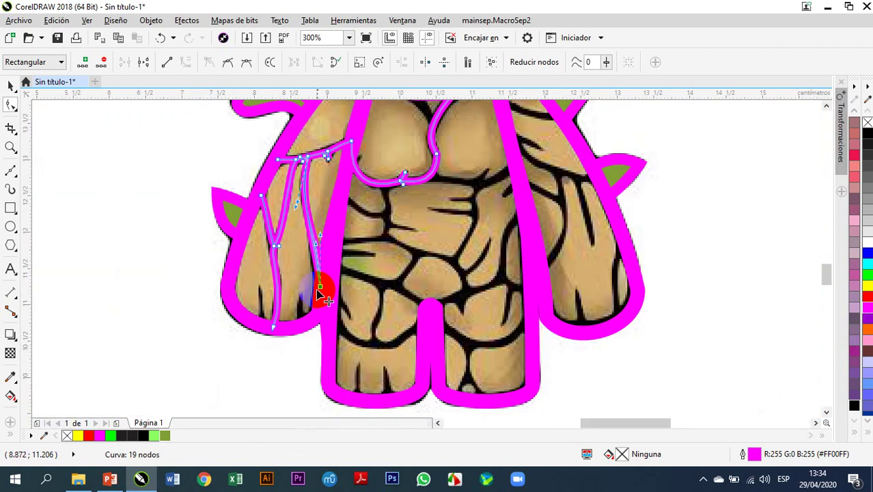
scroll(321, 287, "up", 2)
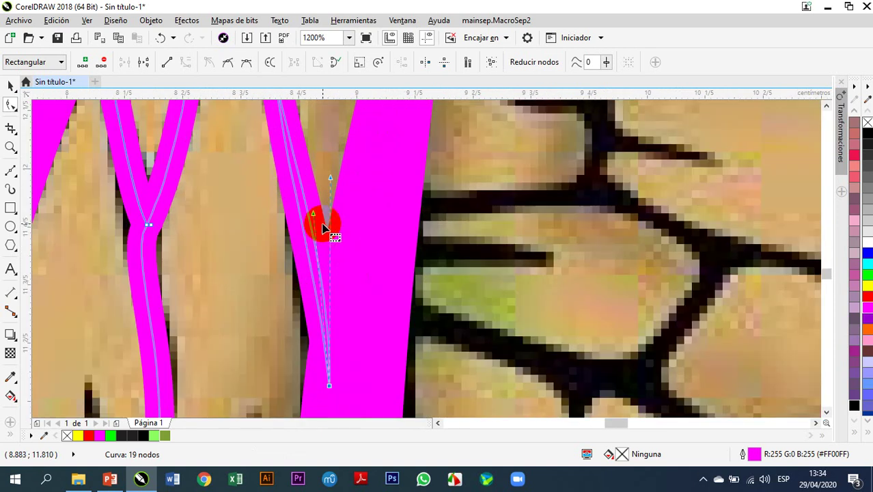
mouse_move(316, 215)
left_mouse_down()
mouse_move(329, 193)
mouse_move(328, 256)
left_mouse_up()
scroll(329, 256, "down", 3)
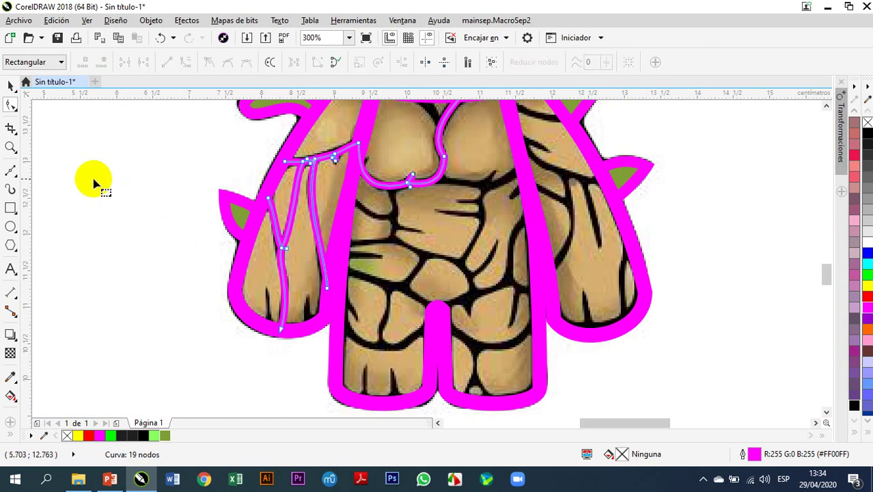
left_click(10, 86)
left_click(162, 218)
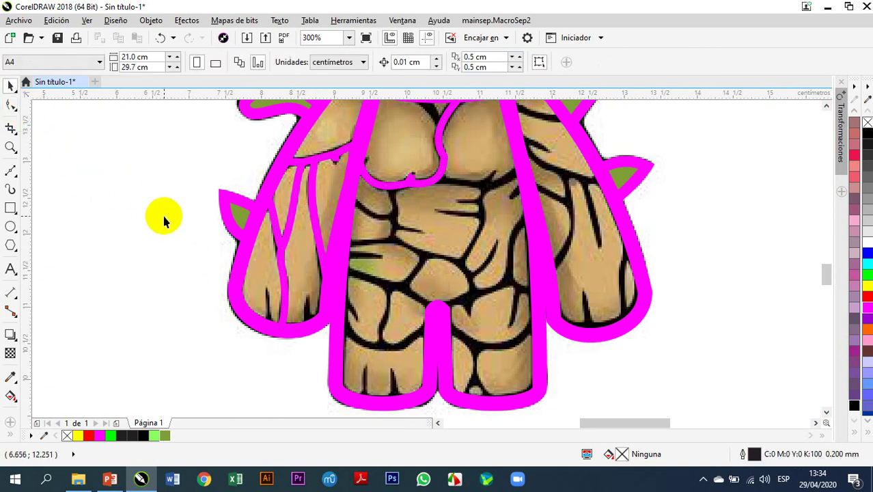
Step: Select the magenta chest crack line and add three closely spaced nodes where the crack forks below the collar
scroll(164, 218, "down", 1)
scroll(313, 173, "up", 3)
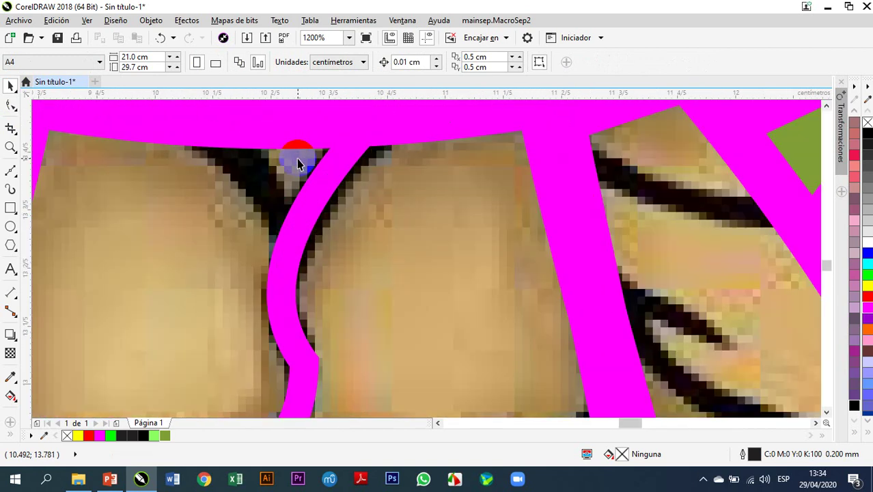
left_click(302, 216)
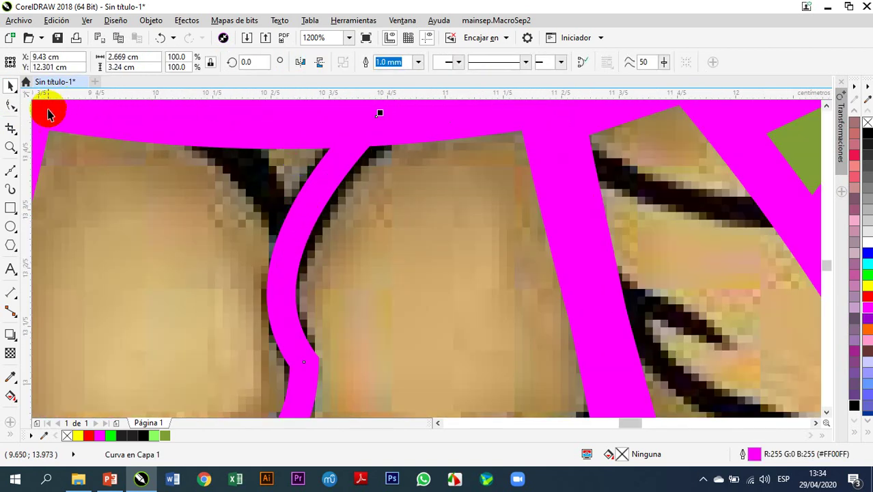
left_click(11, 105)
left_click(281, 242)
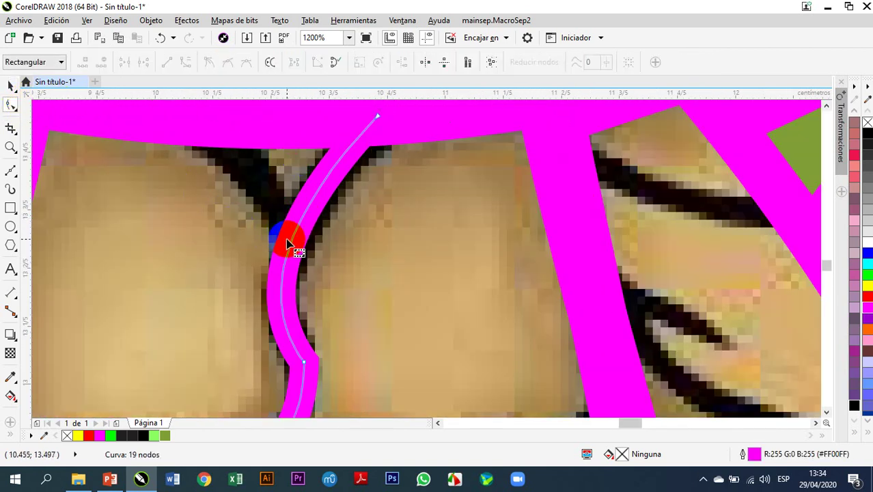
double_click(292, 240)
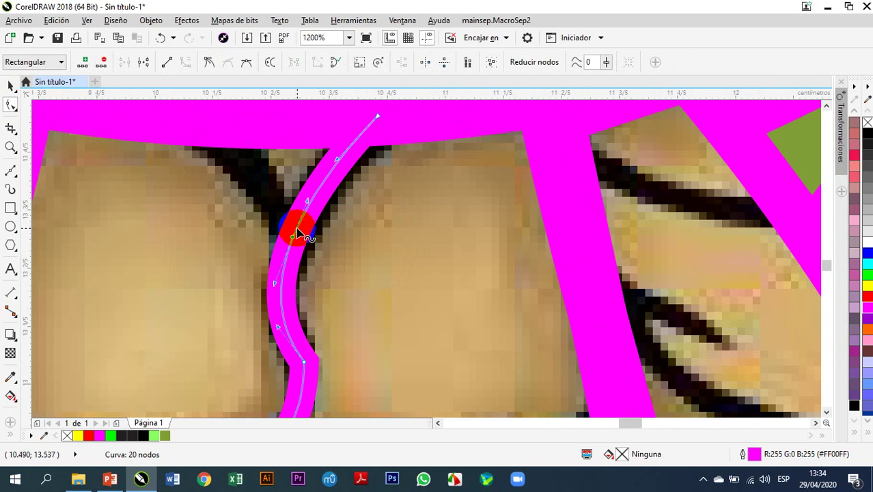
double_click(298, 229)
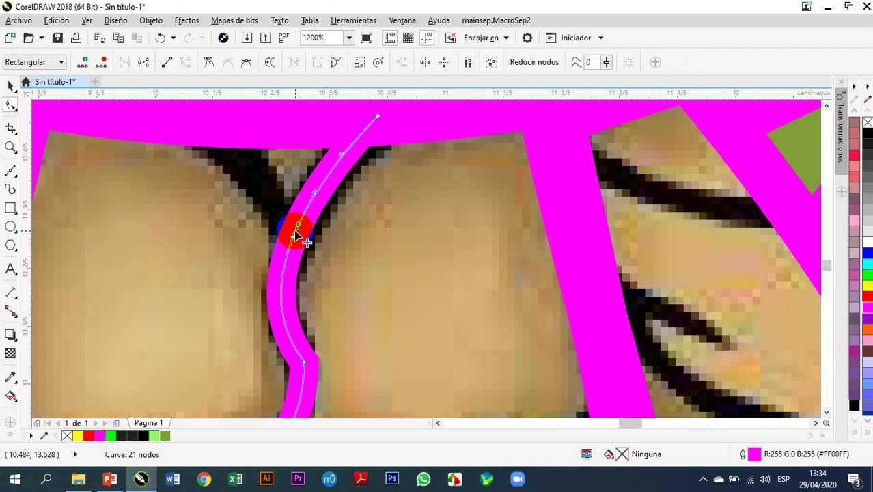
scroll(296, 235, "up", 3)
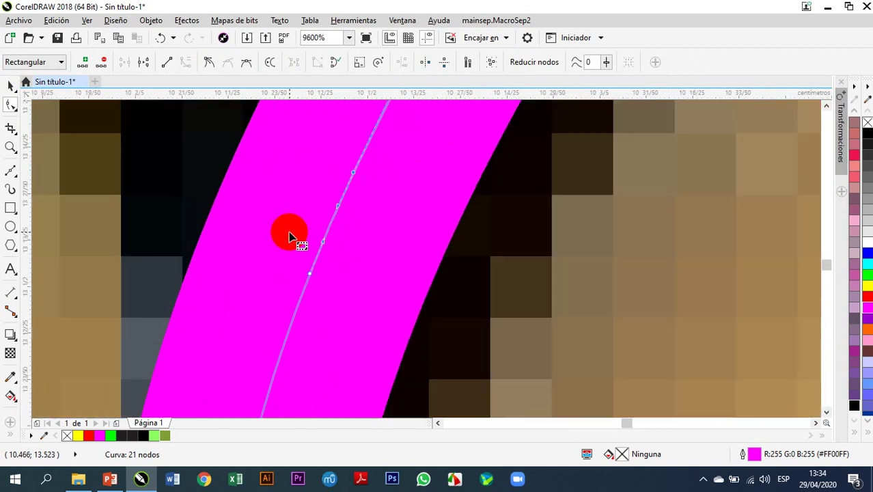
double_click(330, 230)
Step: Pull the middle new node out along the fork's left crack up to the collar to form a branch
scroll(330, 230, "down", 3)
left_click(328, 225)
left_click_drag(328, 225, 238, 118)
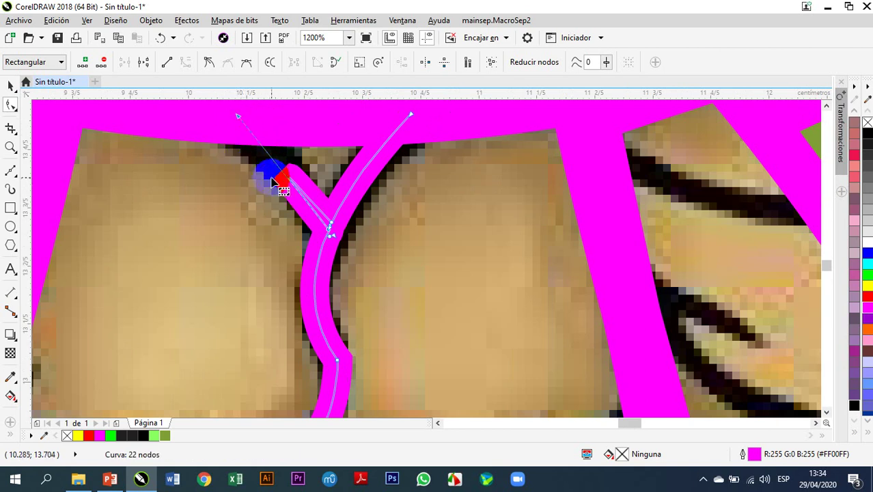
left_click_drag(287, 182, 312, 225)
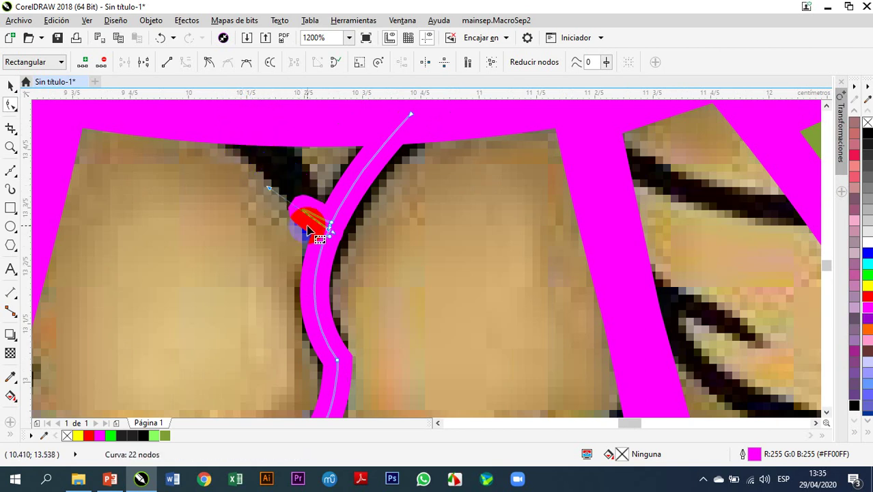
scroll(310, 226, "up", 2)
left_click_drag(281, 179, 255, 119)
scroll(271, 142, "down", 3)
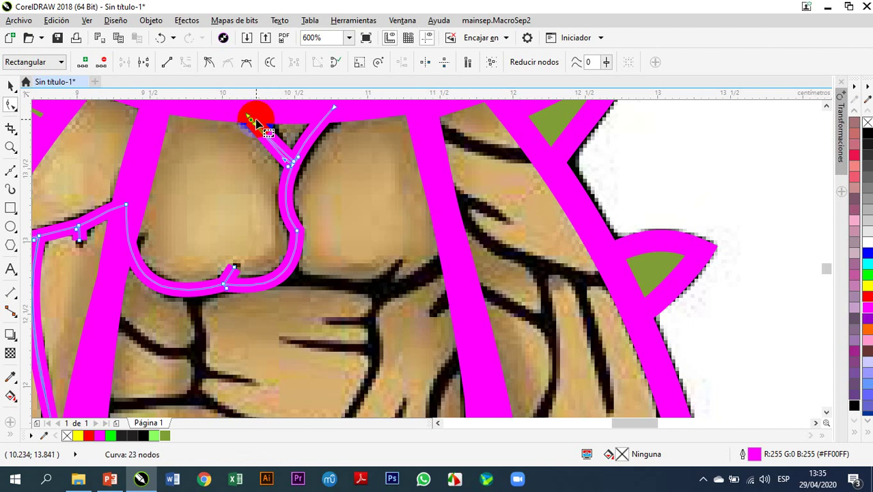
Step: Delete the extra node at the branch's base, move the lower base node to the junction, and adjust the curve below it
scroll(292, 162, "up", 2)
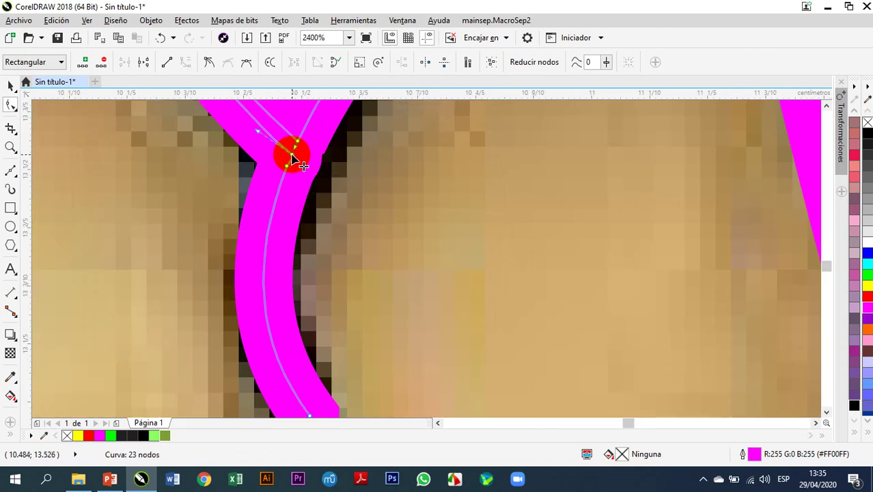
double_click(292, 159)
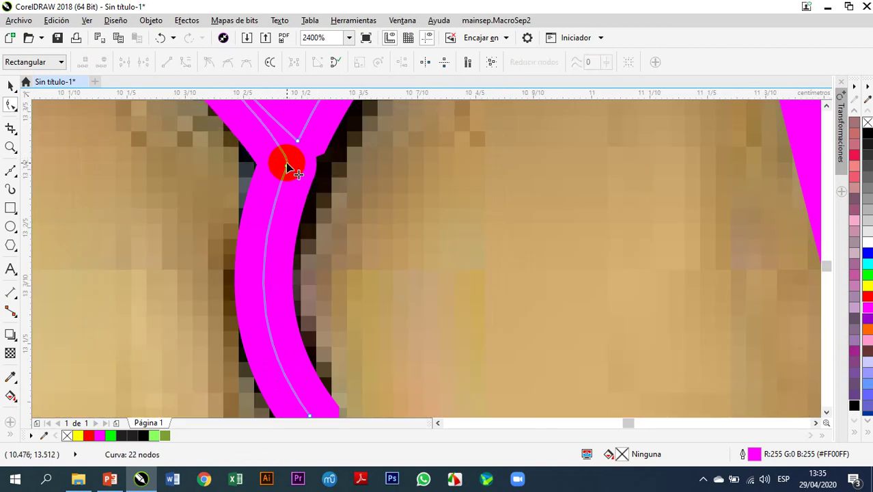
left_click_drag(287, 164, 296, 142)
left_click_drag(273, 230, 270, 226)
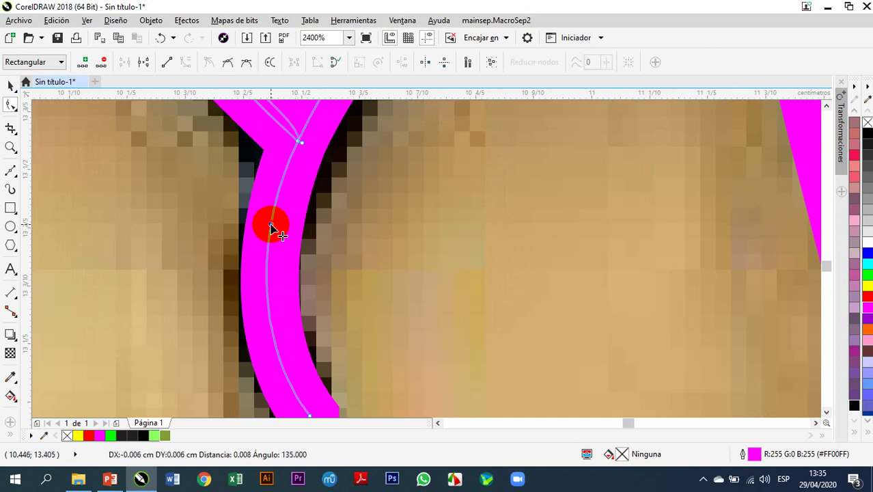
Step: Extend the branch's tip into the collar outline, set its node to Asimétrico, and bend the branch's left side along the crack
scroll(280, 236, "down", 3)
scroll(276, 229, "up", 3)
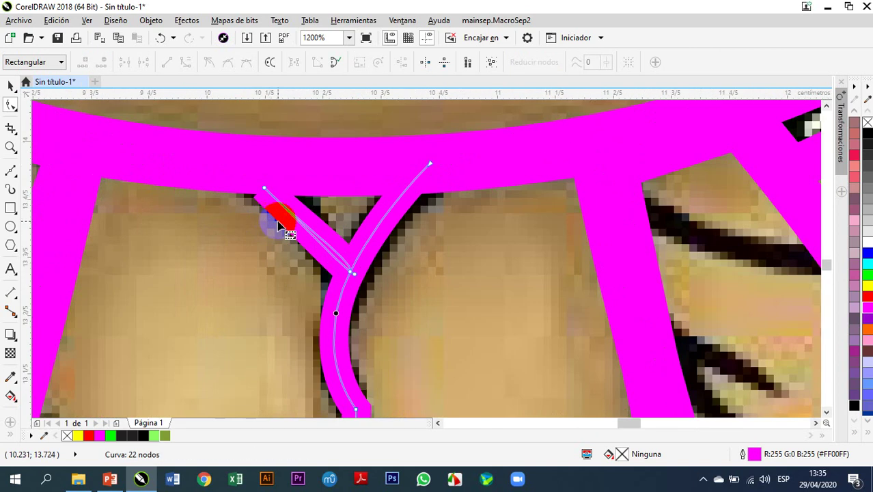
left_click_drag(265, 191, 252, 164)
right_click(305, 227)
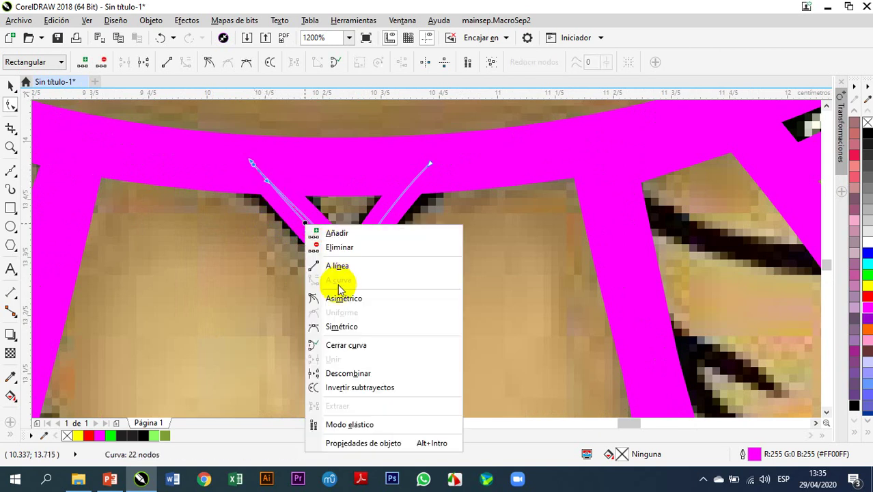
left_click(340, 298)
mouse_move(331, 254)
left_mouse_down()
mouse_move(324, 239)
mouse_move(312, 238)
left_mouse_up()
Step: Set the junction node at the branch's base to Asimétrico and bend the branch's right side to overlap the left
left_click(346, 271)
right_click(350, 274)
left_click(350, 274)
right_click(350, 273)
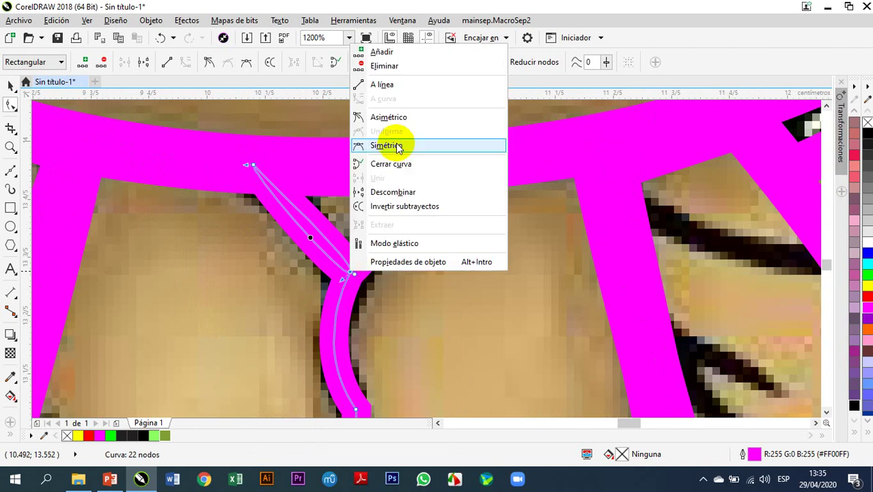
left_click(405, 127)
left_click_drag(318, 230, 323, 251)
Step: Select the junction node at the branch's base and open its node type options
left_click(349, 271)
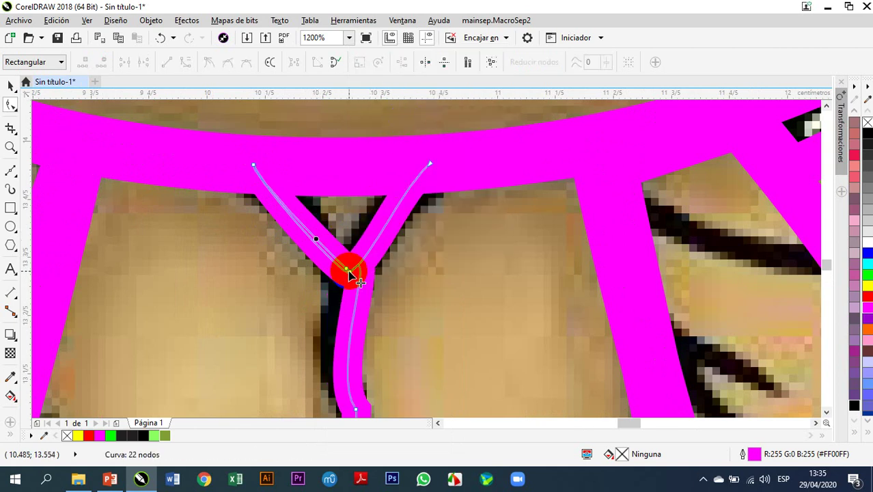
right_click(350, 273)
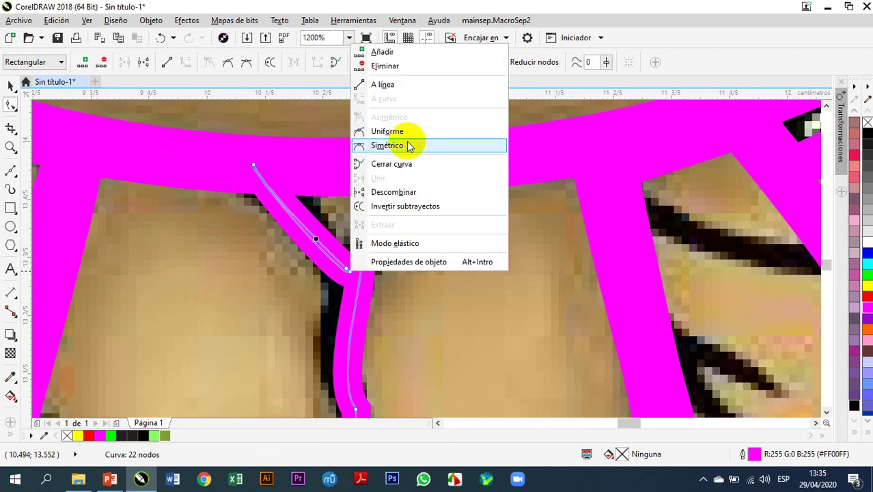
scroll(361, 214, "down", 2)
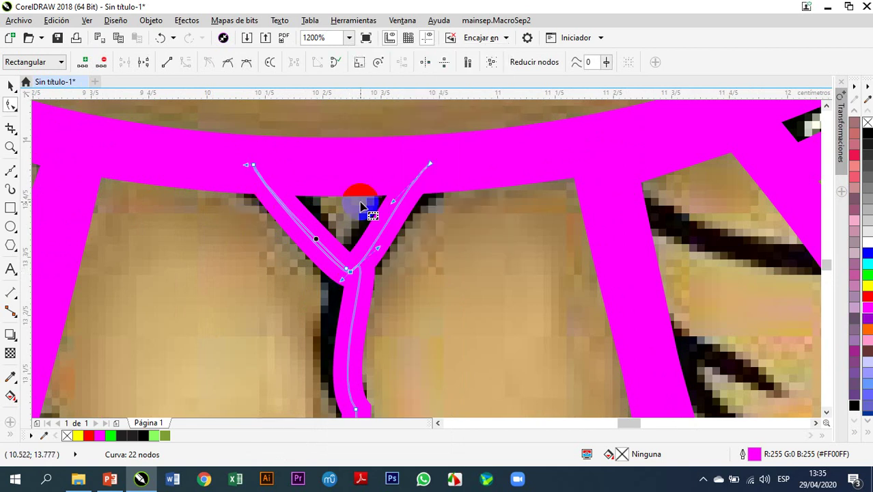
scroll(352, 229, "up", 3)
scroll(457, 152, "up", 1)
scroll(450, 238, "down", 1)
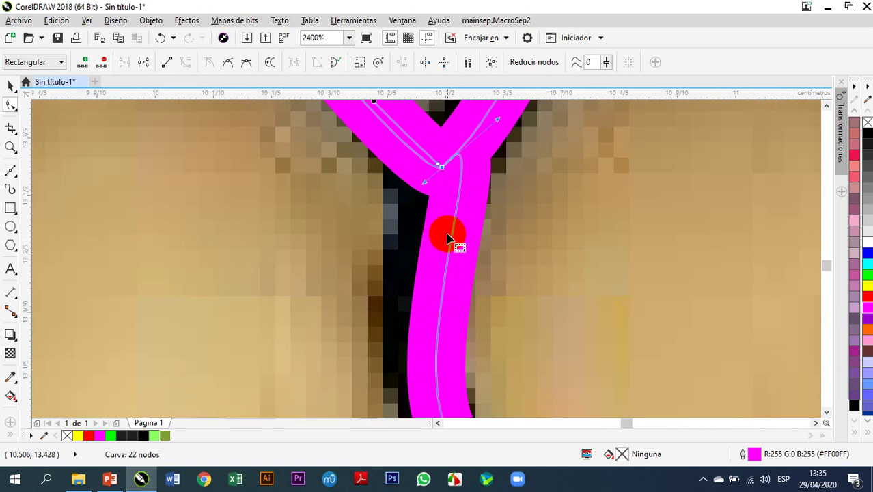
Step: Make the junction node of the Y-shaped chest crack a cusp and reshape the stem below it to follow the black line
scroll(441, 198, "up", 2)
left_click_drag(425, 199, 427, 217)
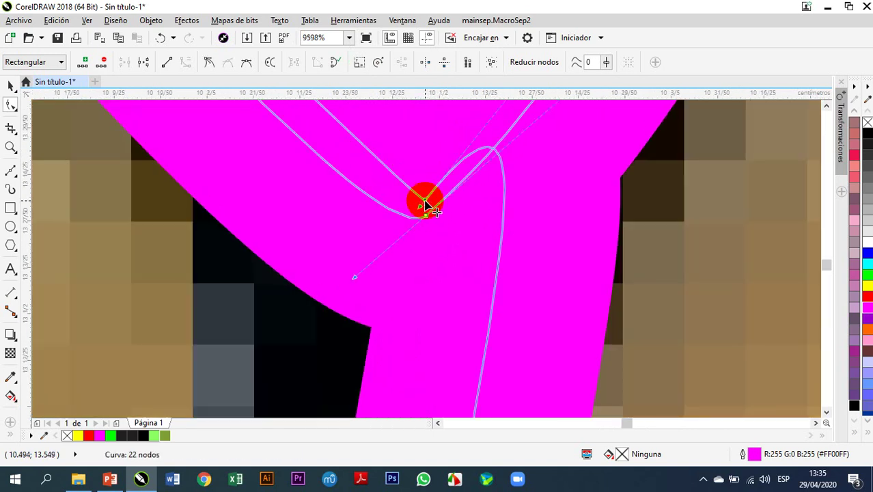
right_click(425, 202)
left_click(454, 273)
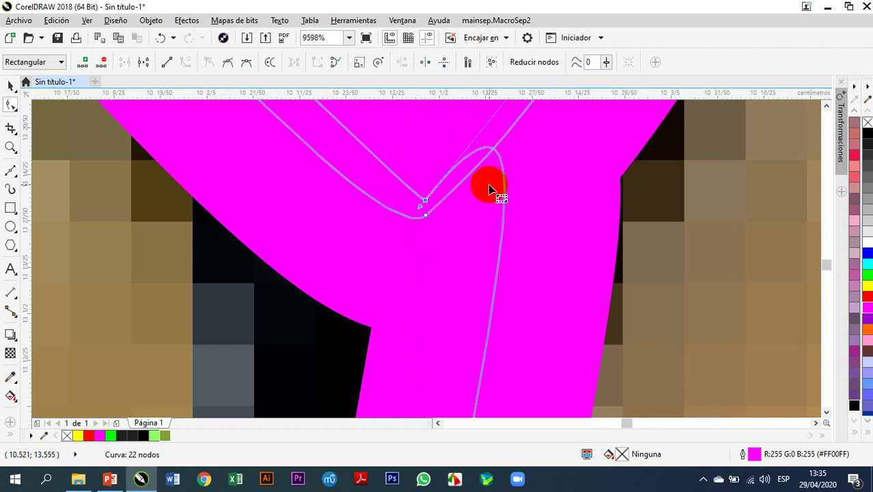
left_click_drag(501, 170, 413, 352)
key("F3")
key("F3")
key("F3")
left_click_drag(439, 261, 435, 249)
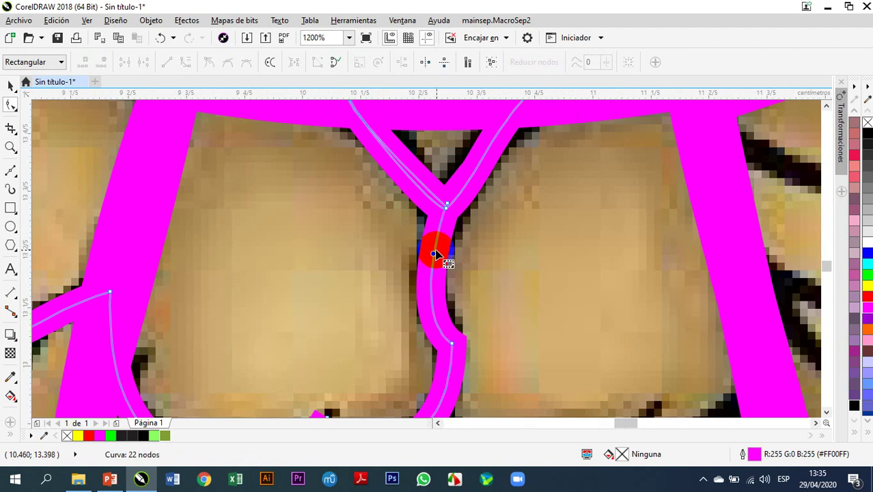
Step: Bend the doubled segments of the Y's left arm so they overlap along the black crack, and deselect the finished curve
scroll(442, 246, "down", 2)
scroll(437, 219, "up", 3)
scroll(430, 200, "up", 1)
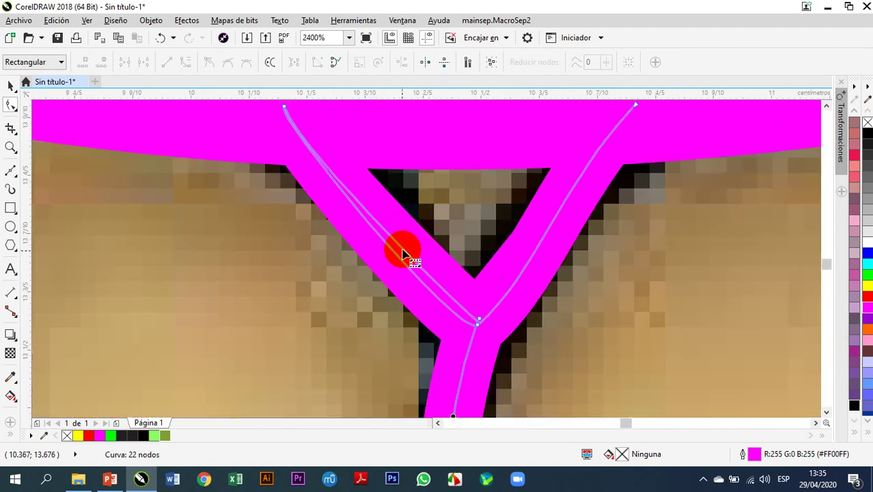
left_click_drag(396, 258, 405, 250)
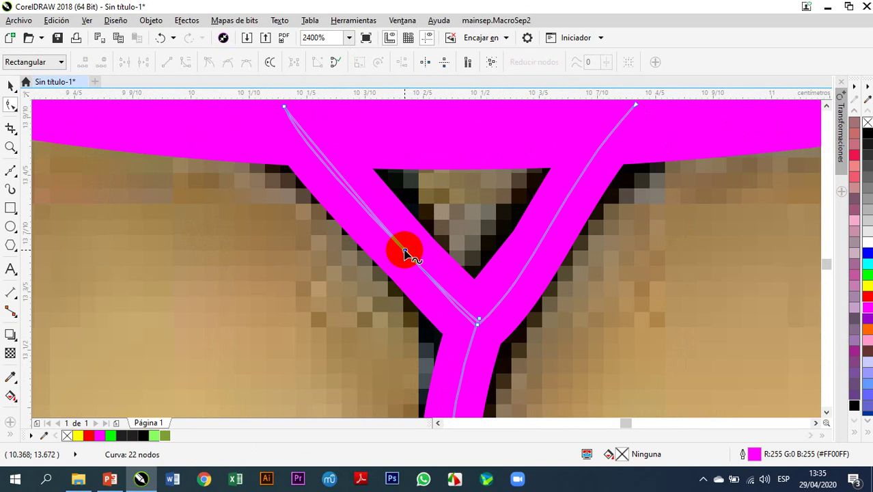
scroll(296, 132, "down", 1)
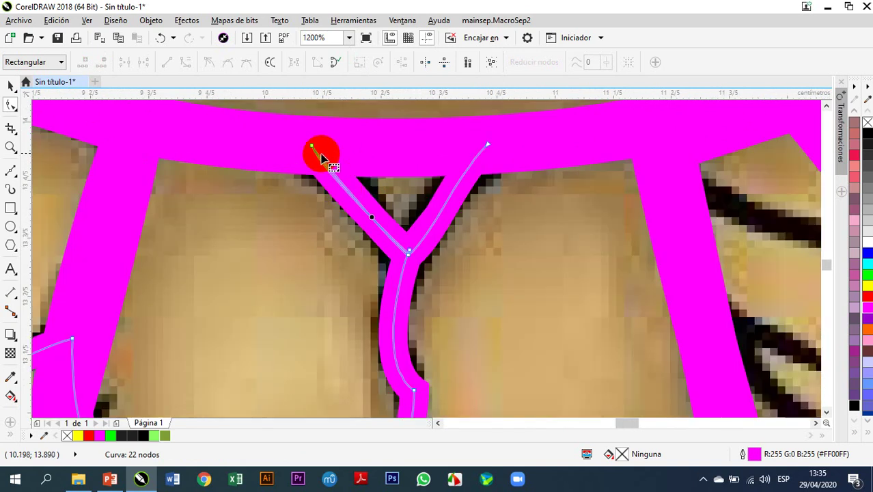
left_click(311, 148)
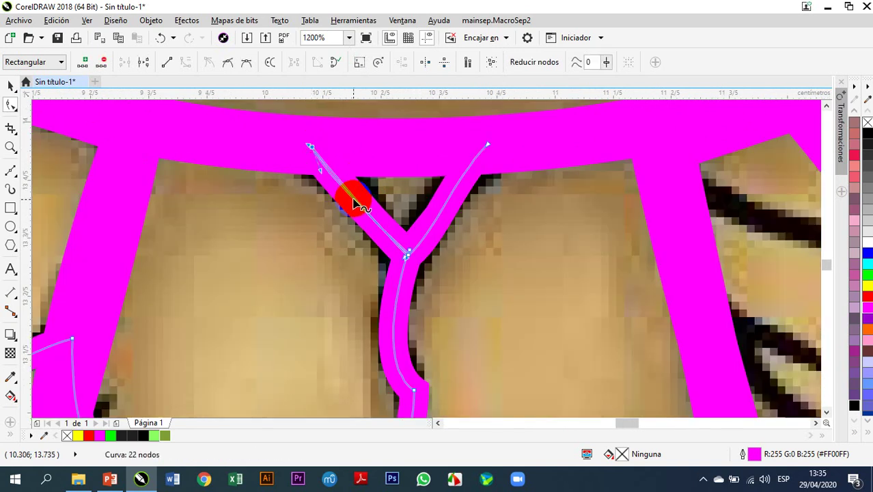
left_click_drag(355, 204, 362, 201)
scroll(363, 201, "up", 4)
left_click_drag(291, 217, 345, 224)
scroll(345, 224, "down", 3)
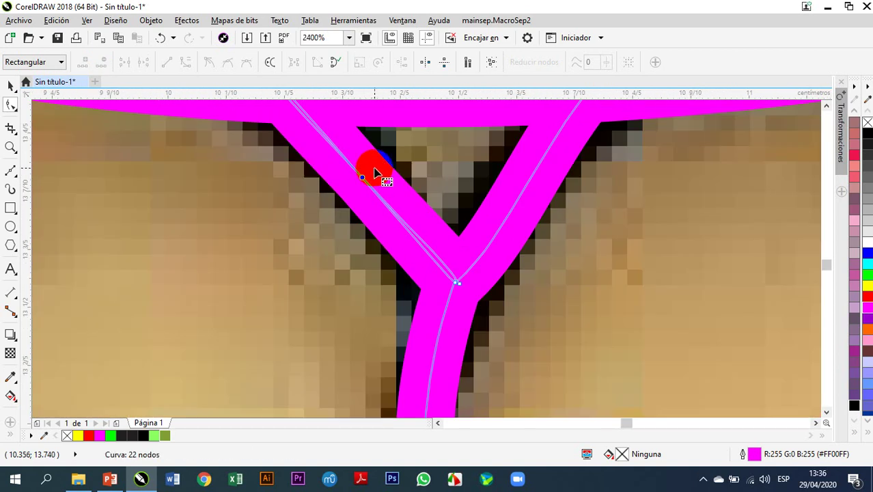
scroll(372, 172, "down", 2)
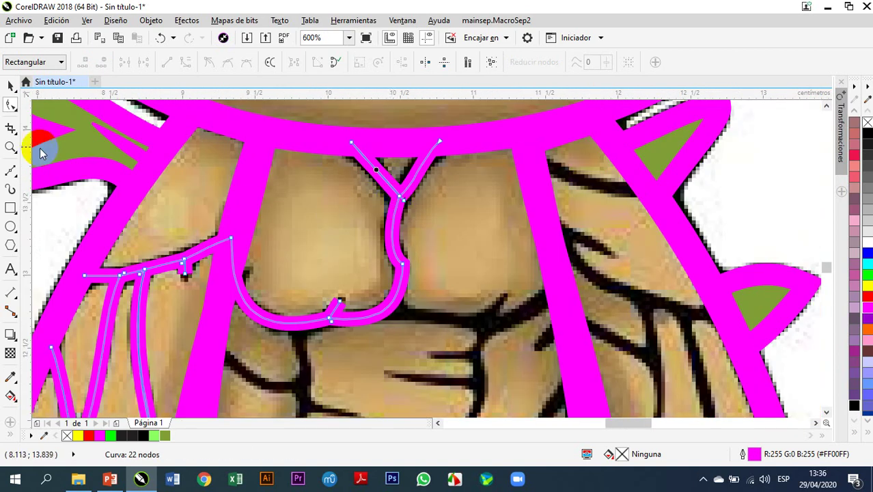
left_click(10, 86)
left_click(786, 253)
Step: Draw an open nine-node polyline along the belly cracks from the right arm's outline to the left leg and back across to that outline
scroll(590, 129, "down", 3)
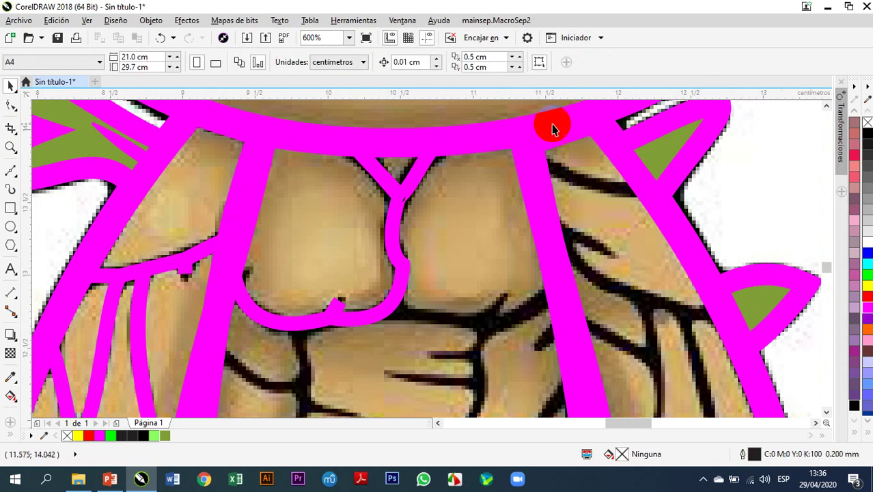
scroll(546, 144, "up", 2)
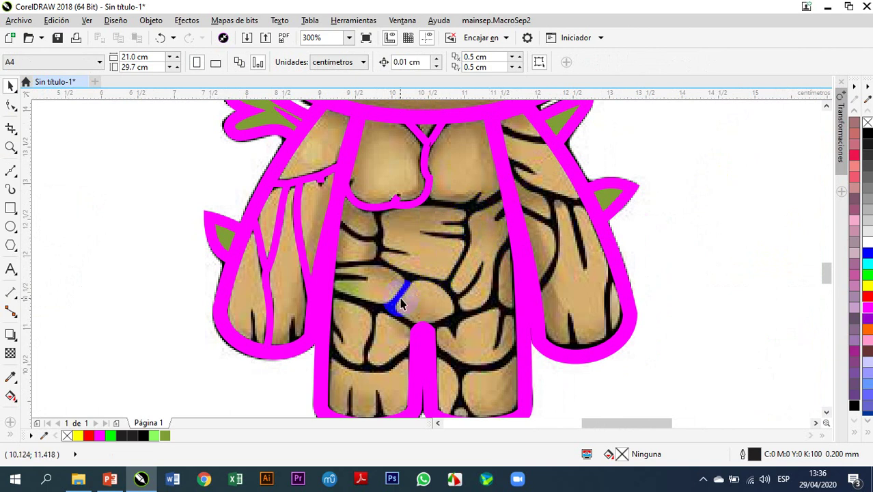
left_click(324, 360)
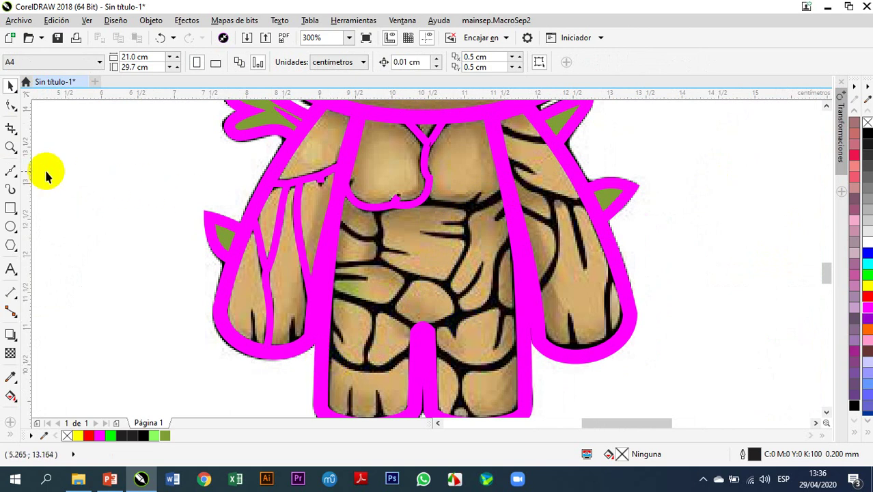
left_click(13, 172)
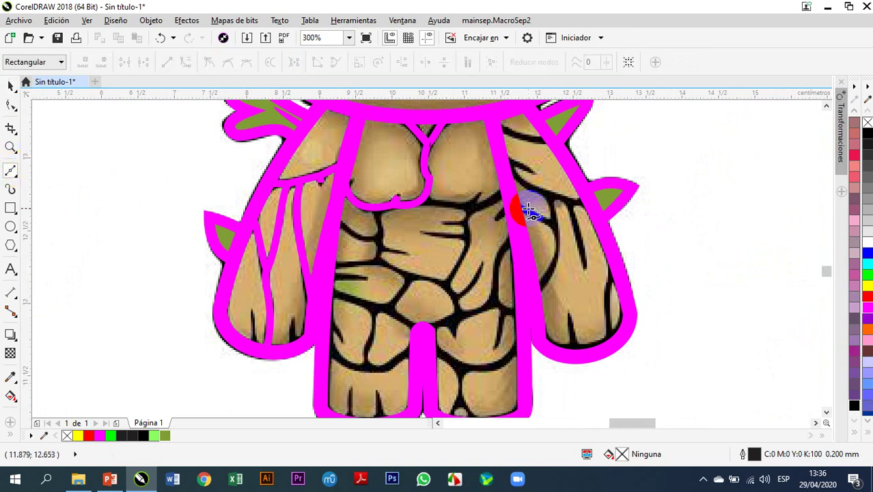
scroll(509, 194, "up", 1)
left_click_drag(490, 166, 411, 212)
left_click(364, 355)
left_click(255, 408)
scroll(530, 193, "down", 1)
left_click_drag(377, 308, 373, 338)
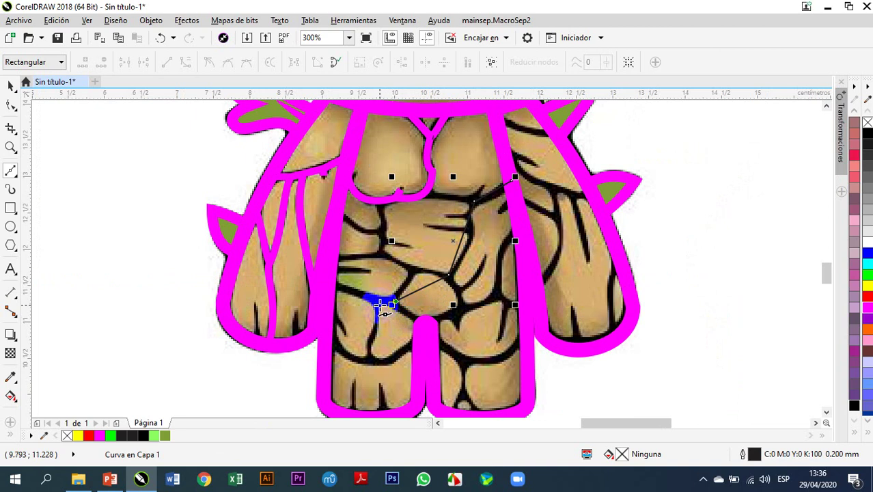
mouse_move(381, 306)
left_mouse_down()
mouse_move(363, 332)
mouse_move(370, 357)
mouse_move(419, 341)
mouse_move(423, 323)
left_mouse_up()
left_click_drag(446, 316, 462, 324)
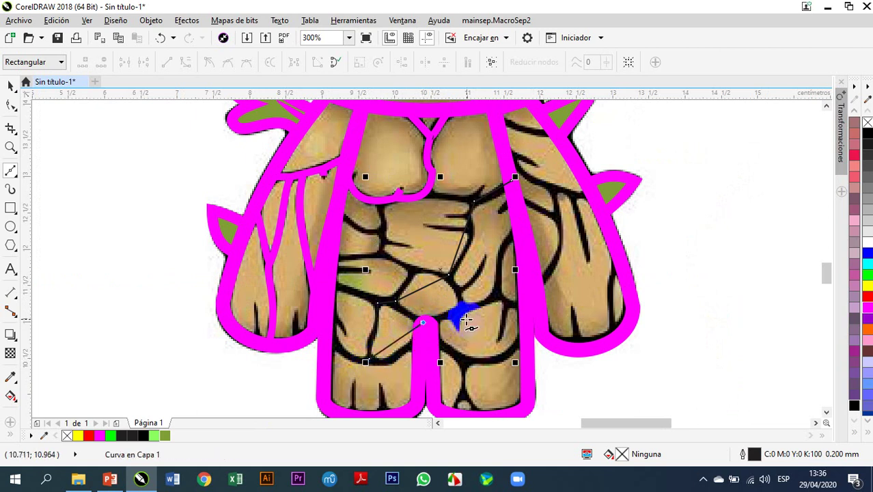
left_click_drag(522, 239, 522, 229)
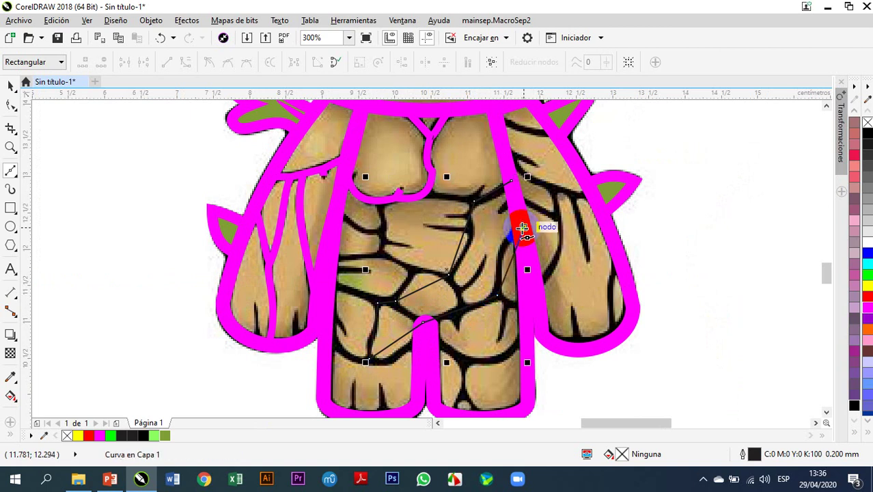
Step: Adjust the polyline's upper end node inside the magenta arm outline and its first corner node at the crack junction below the chest
left_click(10, 105)
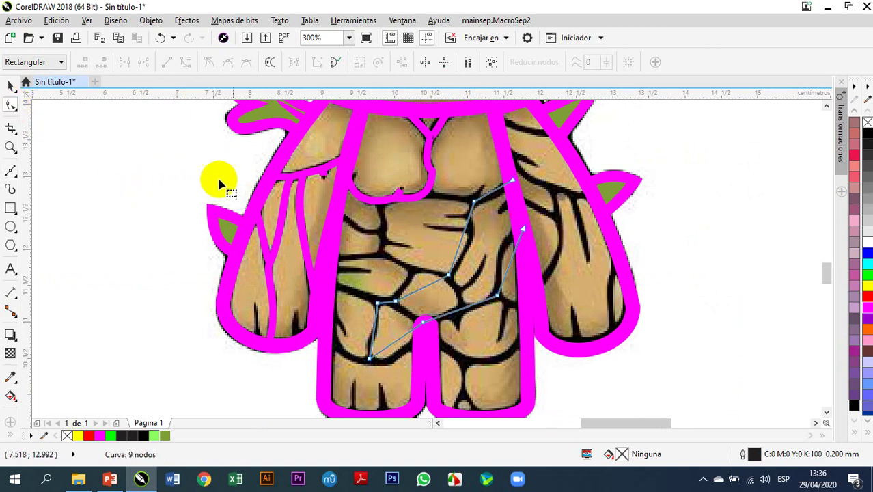
scroll(479, 199, "up", 3)
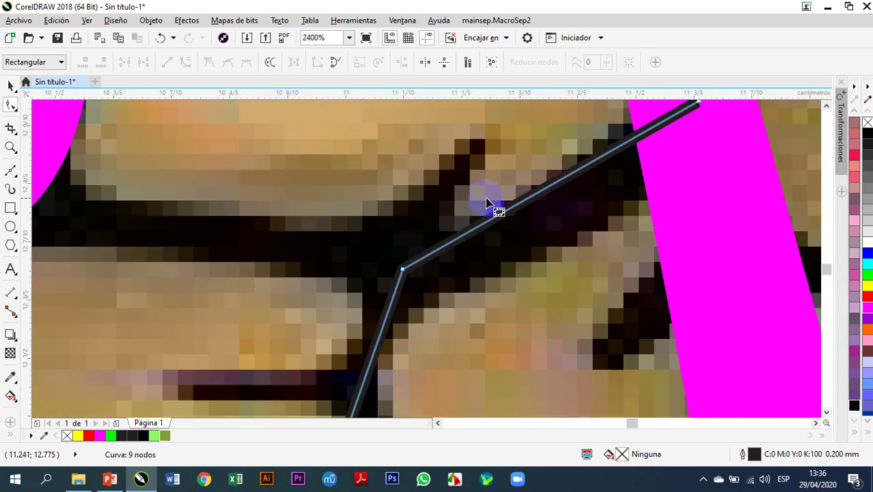
scroll(544, 203, "down", 1)
left_click_drag(622, 151, 621, 164)
left_click(492, 232)
left_click_drag(476, 239, 468, 233)
left_click(542, 203)
right_click(540, 204)
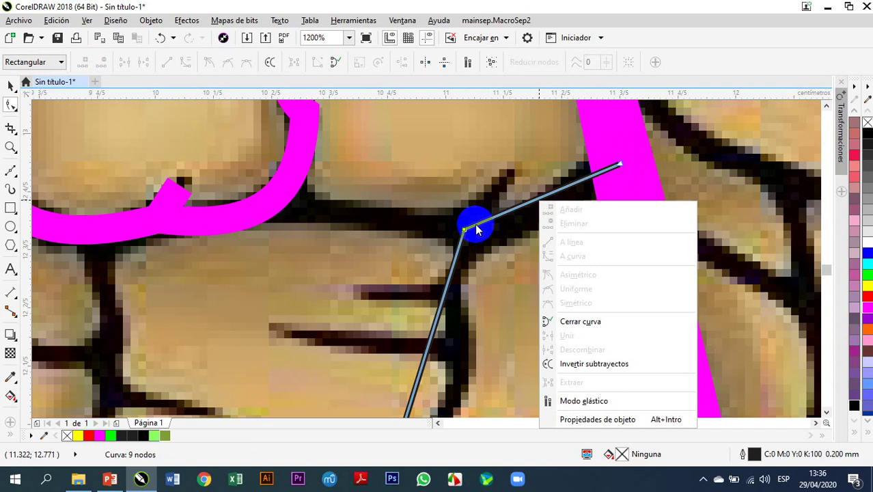
key("Escape")
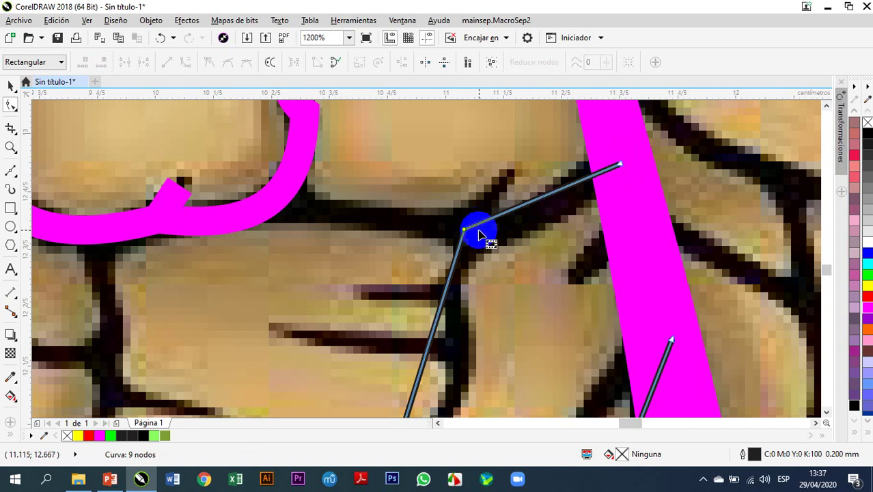
Step: Add two nodes beside the first corner, pull one to the short diagonal crack's tip, and gather the base nodes at the junction
double_click(472, 228)
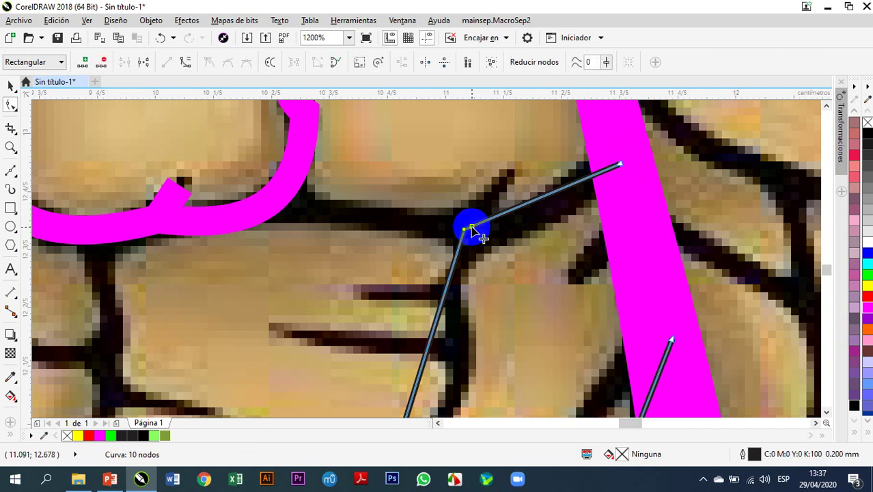
double_click(479, 224)
left_click_drag(479, 229, 509, 177)
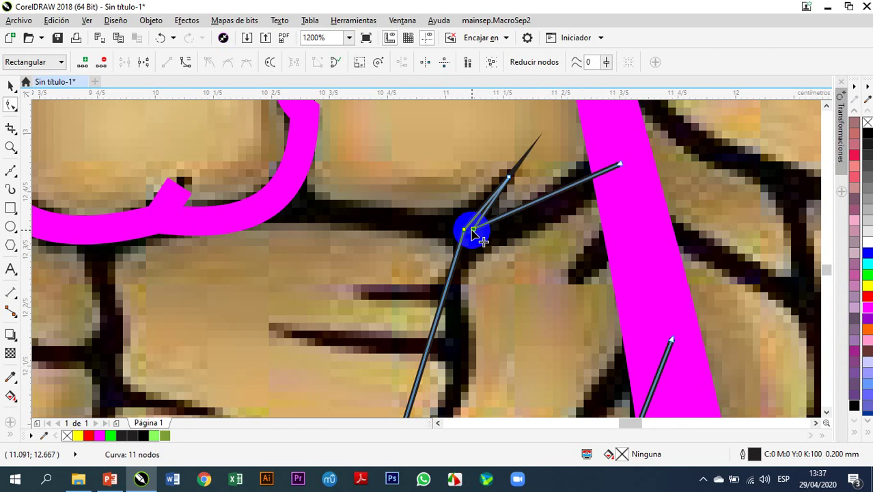
scroll(473, 233, "up", 1)
left_click_drag(456, 230, 478, 233)
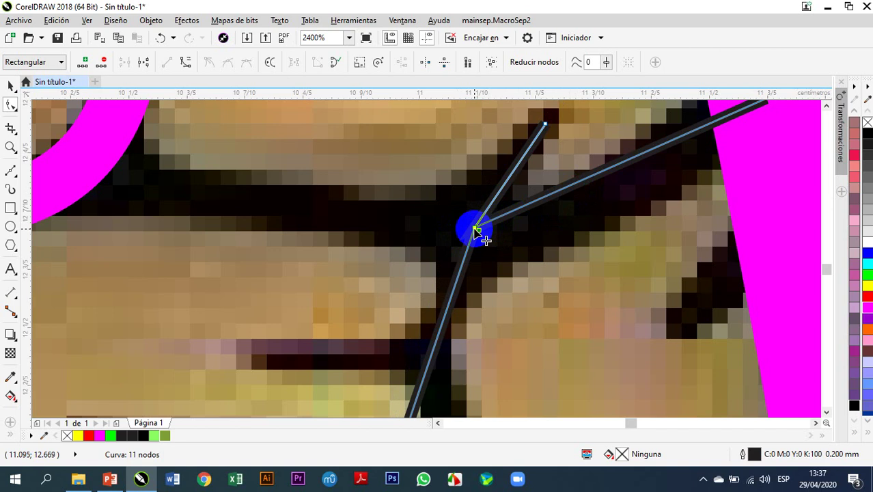
left_click_drag(473, 231, 478, 241)
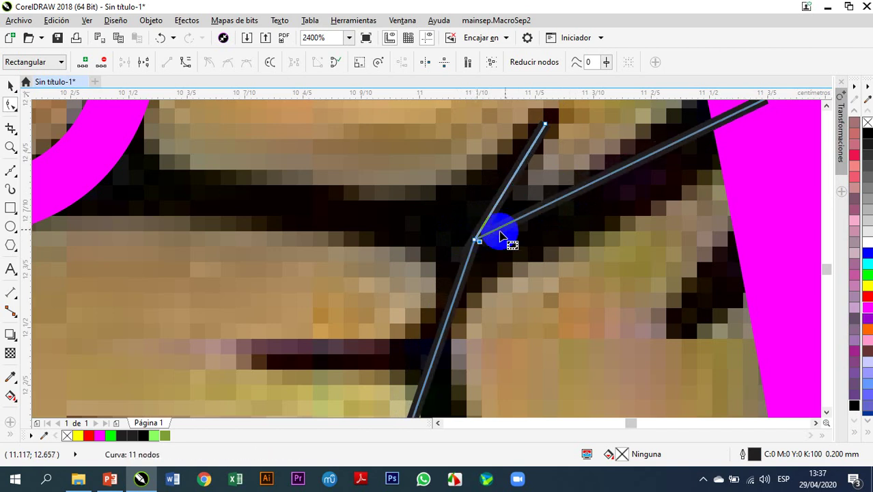
Step: Convert the segment between the junction and the right arm's outline to a curve and bend it downward along the crack
right_click(590, 185)
left_click(577, 190)
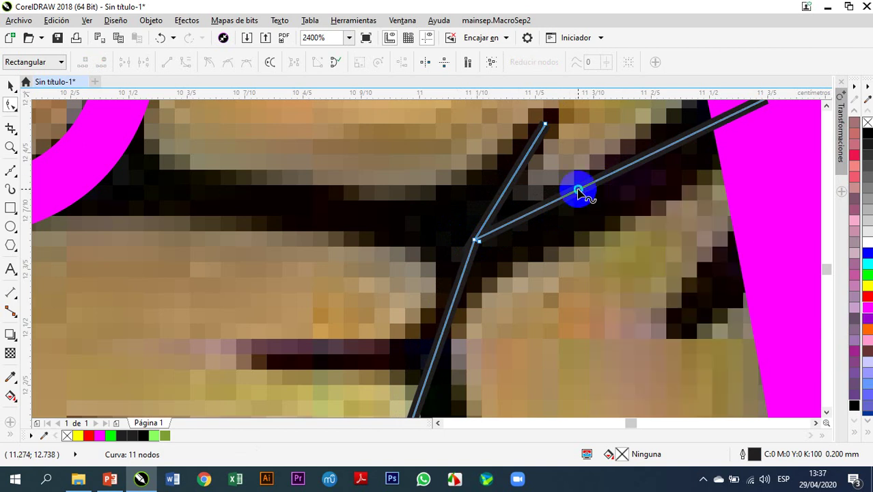
right_click(578, 194)
left_click(610, 245)
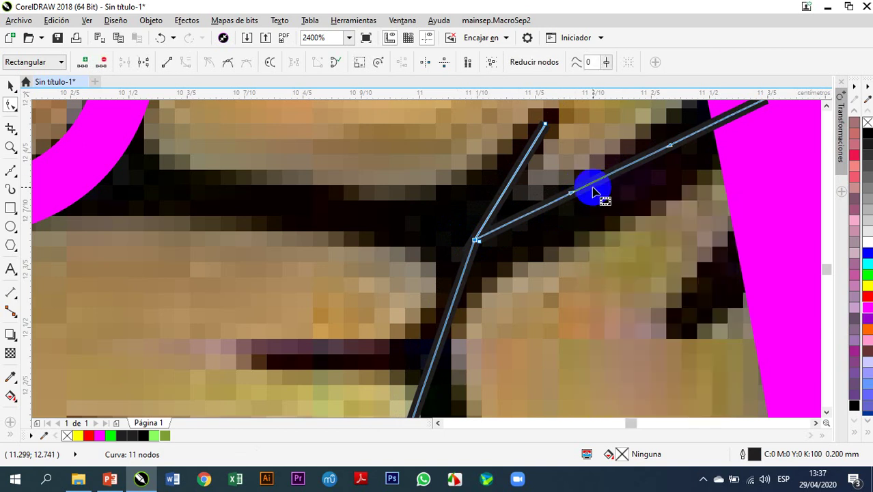
left_click_drag(593, 188, 567, 206)
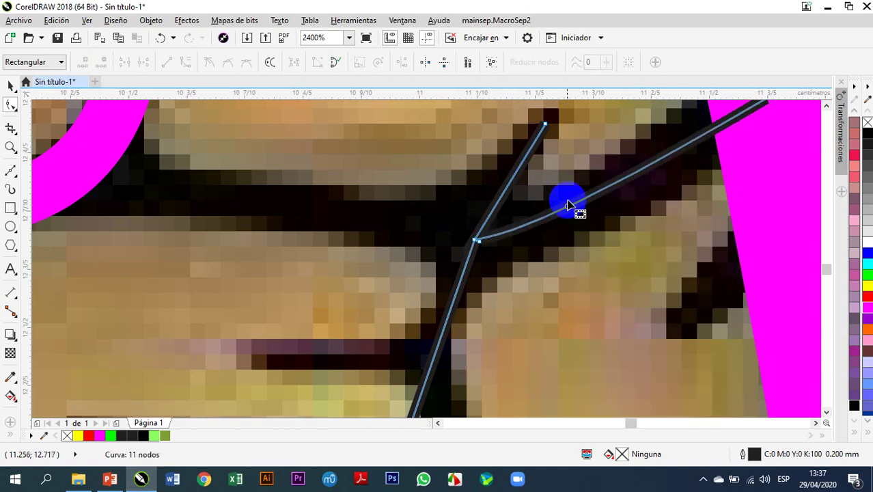
Step: Add two nodes at the junction to form a doubled branch reaching left into the magenta outline of the left chest block
double_click(472, 247)
left_click_drag(477, 253, 101, 152)
double_click(117, 220)
left_click_drag(118, 220, 473, 244)
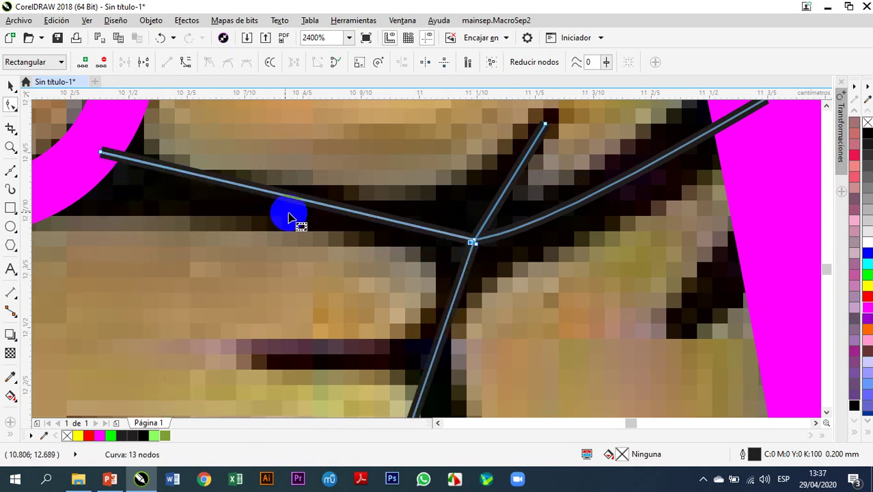
scroll(72, 141, "up", 1)
left_click(136, 161)
left_click_drag(137, 161, 119, 183)
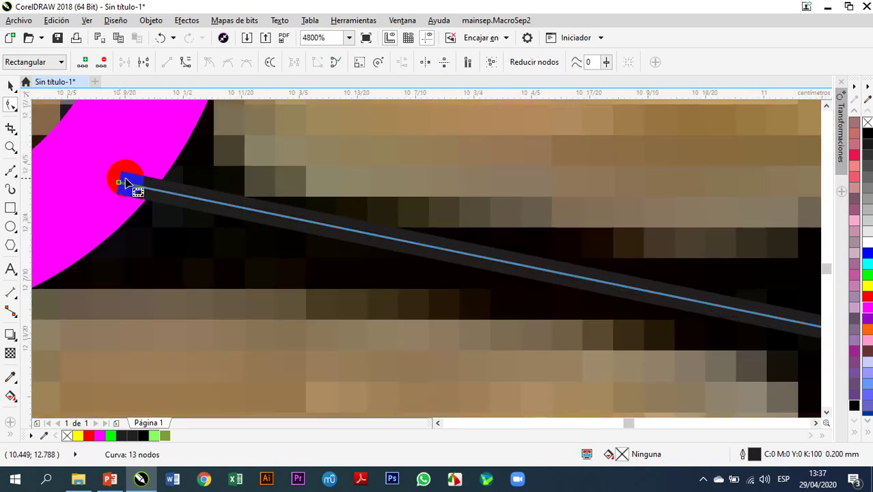
Step: Convert one segment of the doubled left branch to a curve and shape its control handles along the horizontal crack
scroll(120, 183, "down", 1)
right_click(373, 216)
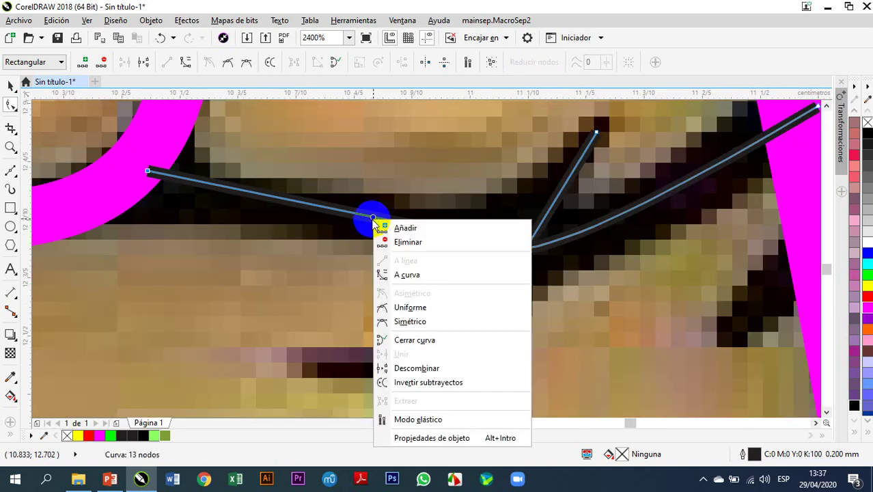
left_click(404, 274)
left_click_drag(274, 199, 172, 210)
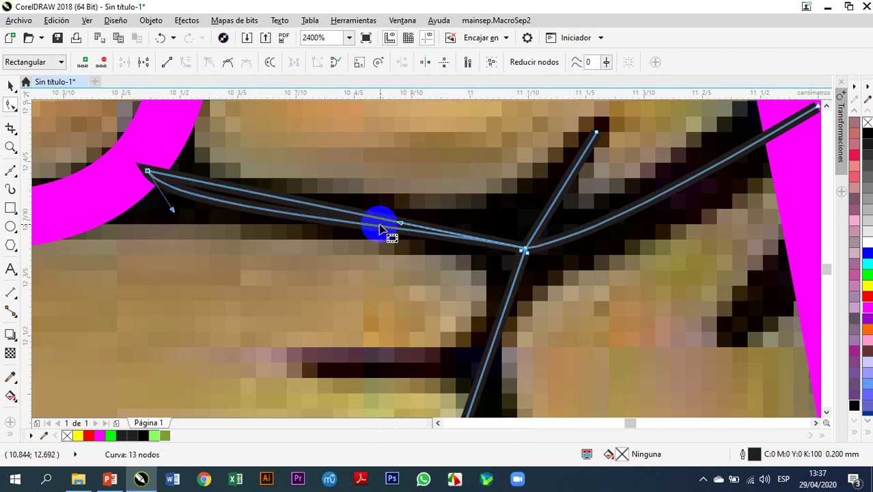
left_click_drag(401, 227, 462, 216)
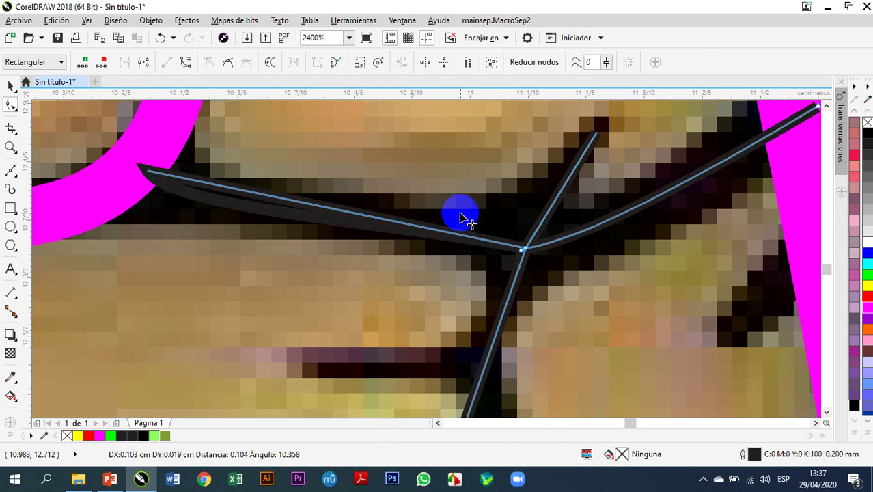
Step: Convert the left branch's other segment to a curve and adjust its handles so it overlaps the first curved segment
right_click(287, 205)
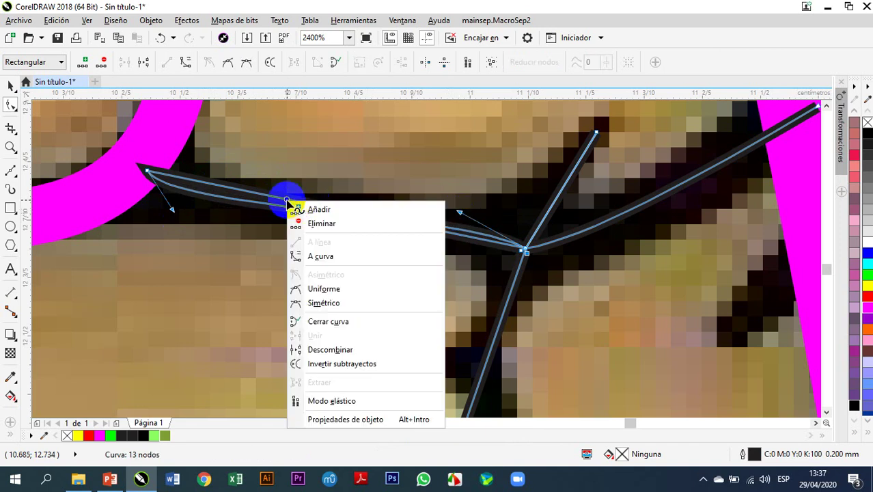
left_click(317, 254)
left_click_drag(272, 198, 171, 203)
left_click(384, 230)
left_click(451, 231)
left_click(401, 226)
left_click_drag(400, 226, 471, 217)
left_click(416, 216)
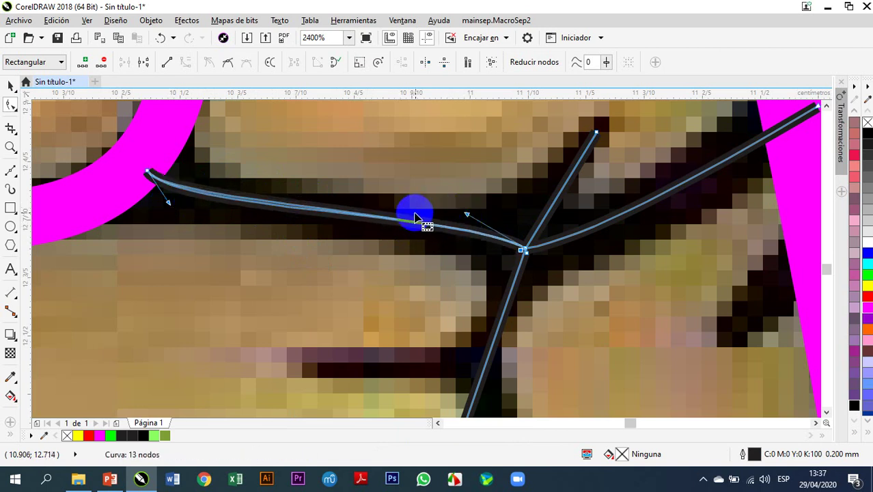
scroll(416, 216, "down", 1)
scroll(486, 216, "up", 1)
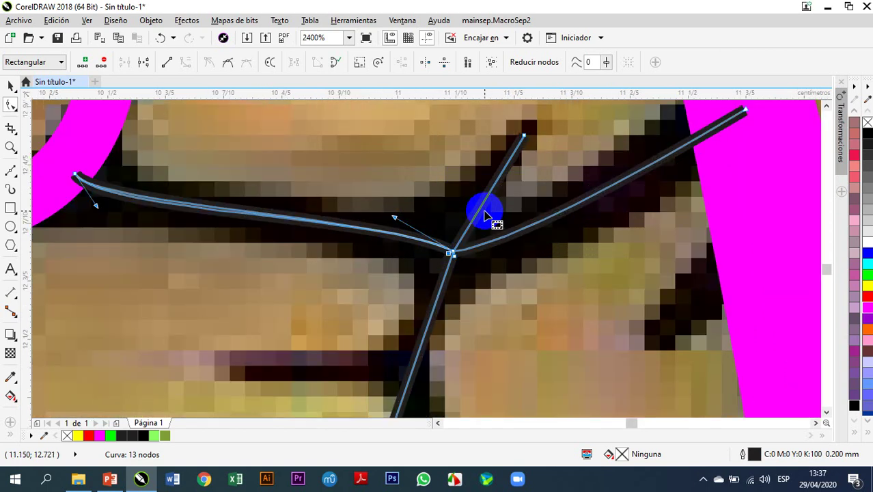
Step: Convert one segment of the short doubled branch above the junction to a curve and bend it along the crack
left_click(454, 251)
left_click(524, 139)
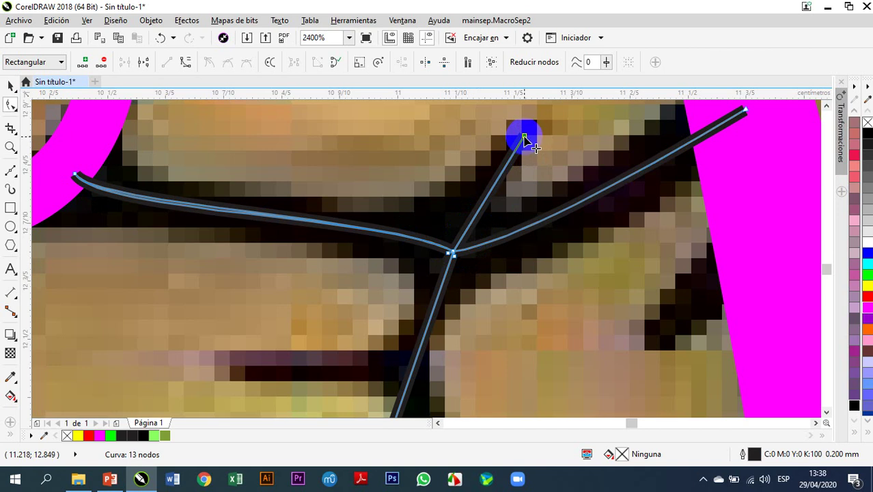
right_click(497, 181)
left_click(530, 239)
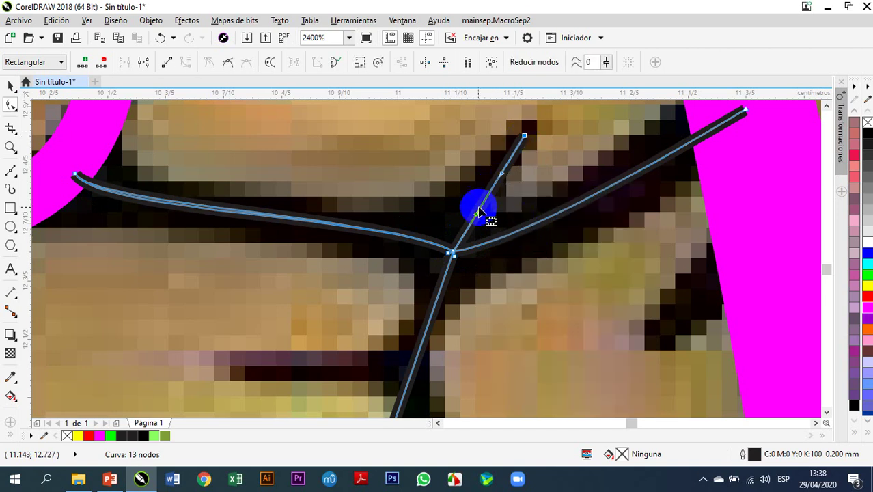
left_click_drag(478, 214, 497, 195)
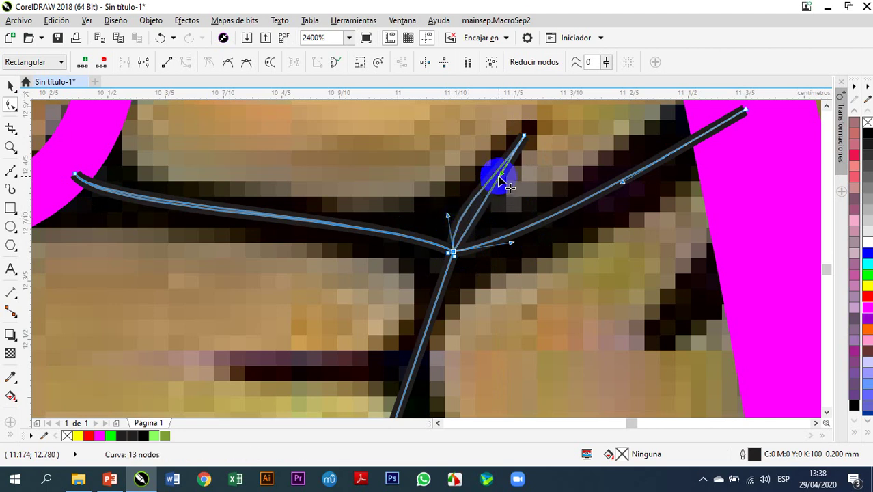
Step: Convert the short upper branch's other segment to a curve and adjust its junction handle to follow the first segment
right_click(481, 207)
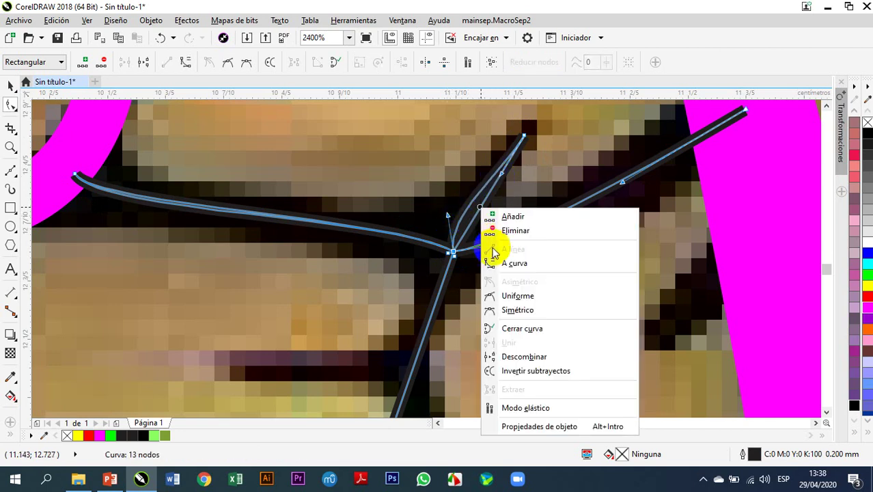
left_click(510, 263)
left_click_drag(478, 218, 460, 207)
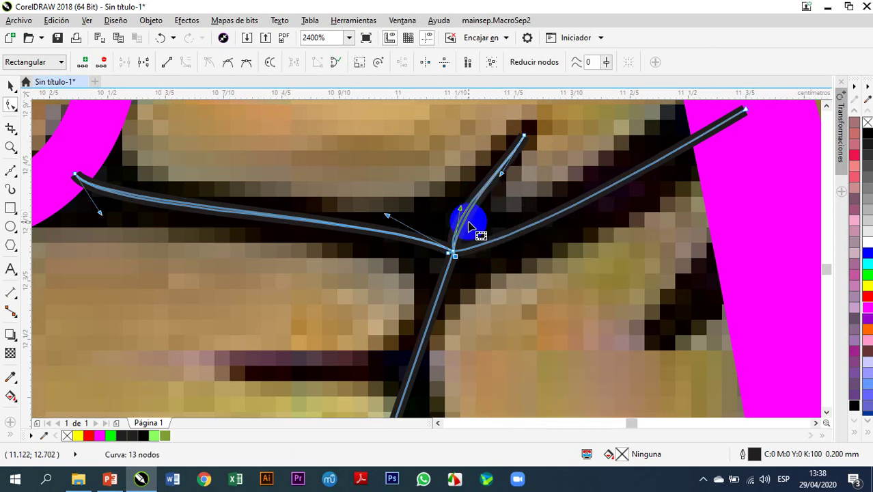
scroll(466, 221, "up", 2)
scroll(462, 218, "down", 1)
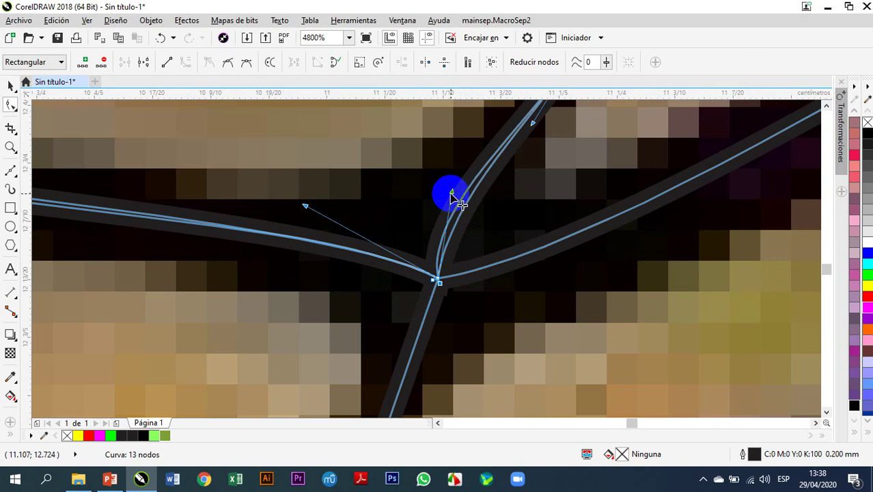
left_click_drag(452, 194, 461, 199)
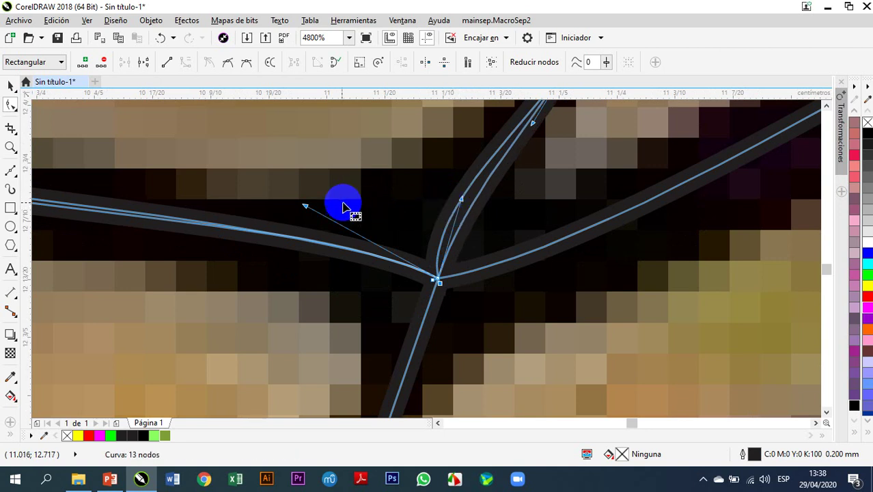
Step: Refine the junction's control handles so the left branch's segments overlap and the short upper branch widens at its base
mouse_move(305, 207)
left_mouse_down()
mouse_move(308, 185)
mouse_move(307, 199)
left_mouse_up()
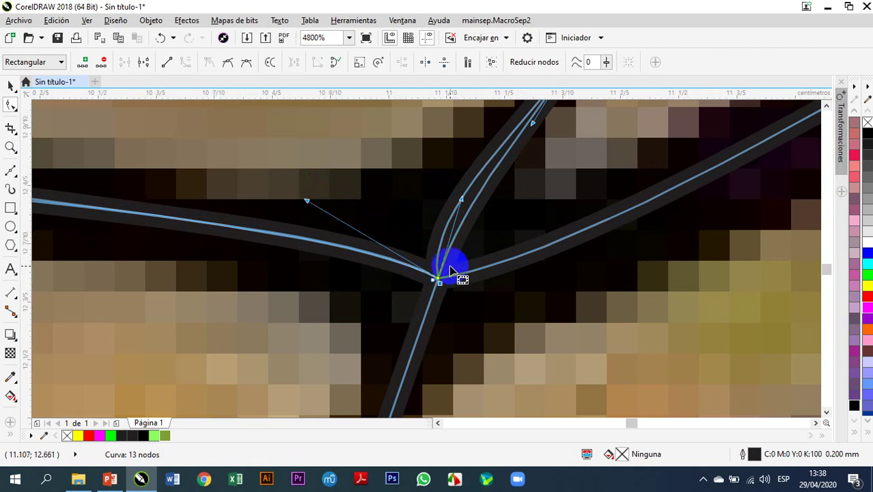
scroll(454, 265, "down", 1)
left_click(517, 161)
mouse_move(378, 234)
left_mouse_down()
mouse_move(444, 234)
mouse_move(444, 253)
mouse_move(381, 254)
mouse_move(380, 241)
left_mouse_up()
scroll(440, 233, "up", 1)
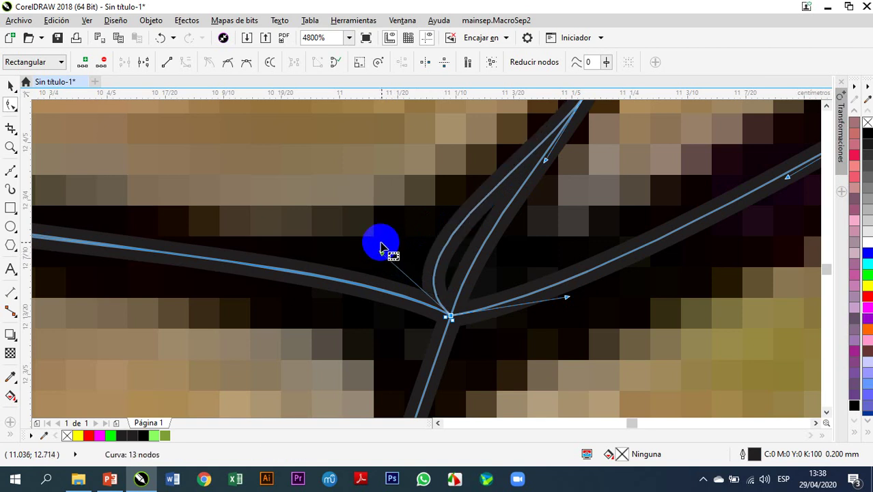
Step: Add nodes on the line below the junction and shape a doubled branch along the first short horizontal crack
scroll(386, 243, "down", 1)
scroll(513, 180, "down", 1)
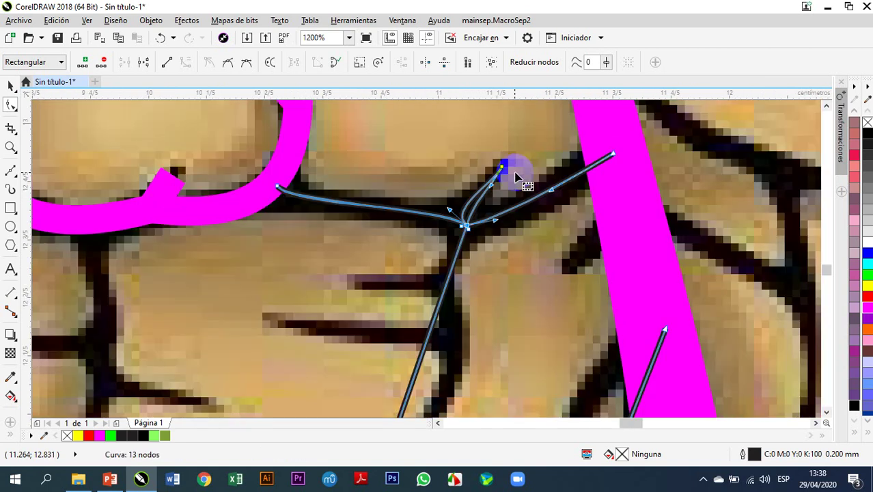
scroll(516, 171, "down", 1)
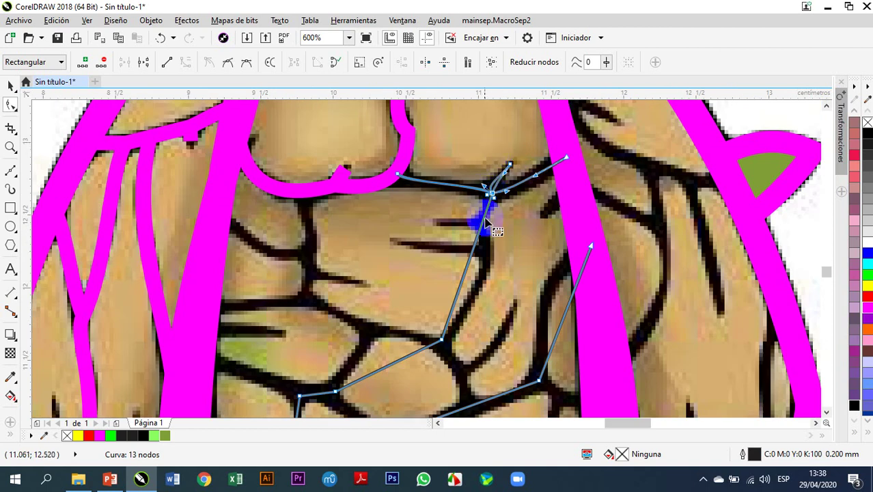
scroll(487, 235, "up", 1)
double_click(480, 217)
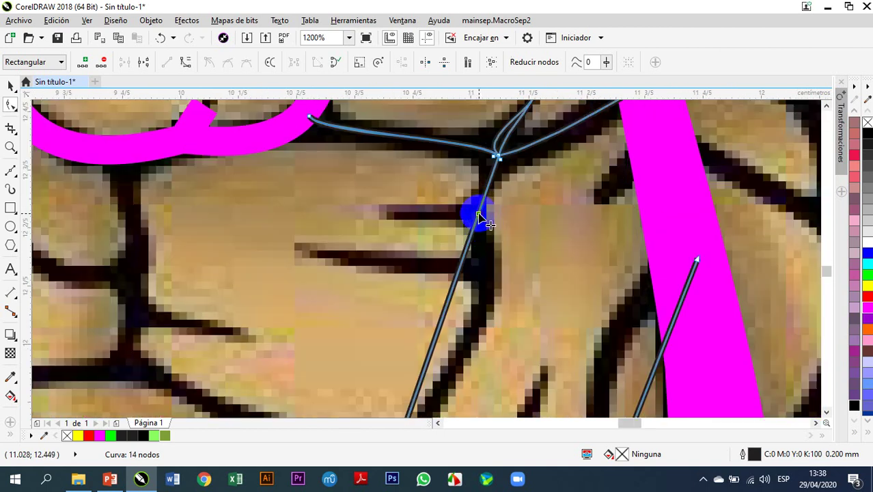
double_click(476, 220)
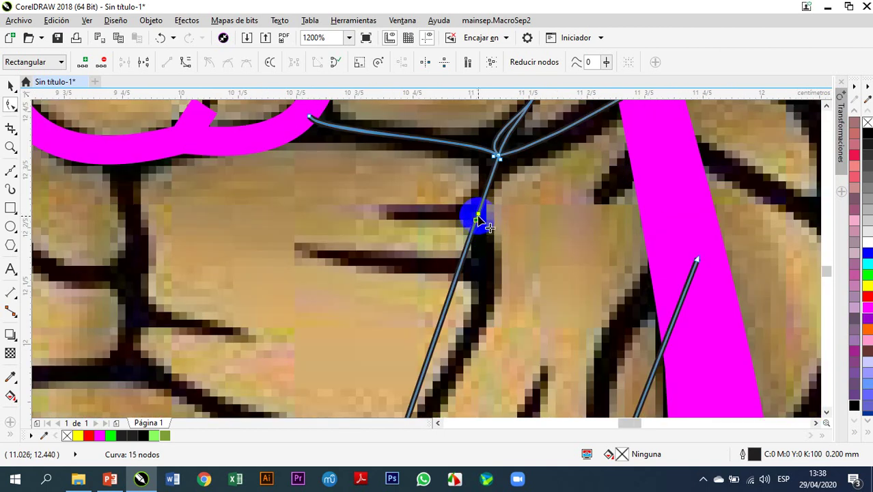
left_click_drag(478, 218, 389, 217)
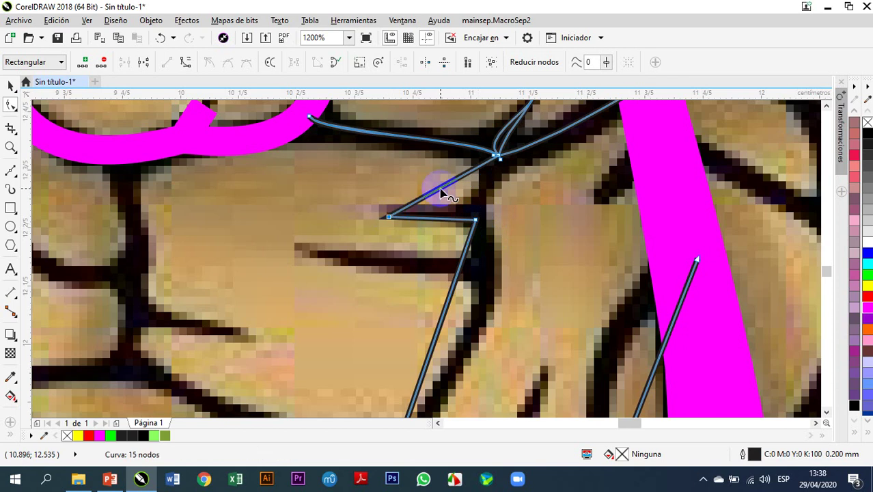
left_click_drag(443, 194, 484, 227)
Step: Convert the upper segment of the first horizontal crack's branch to a curve and bend it upward
right_click(451, 224)
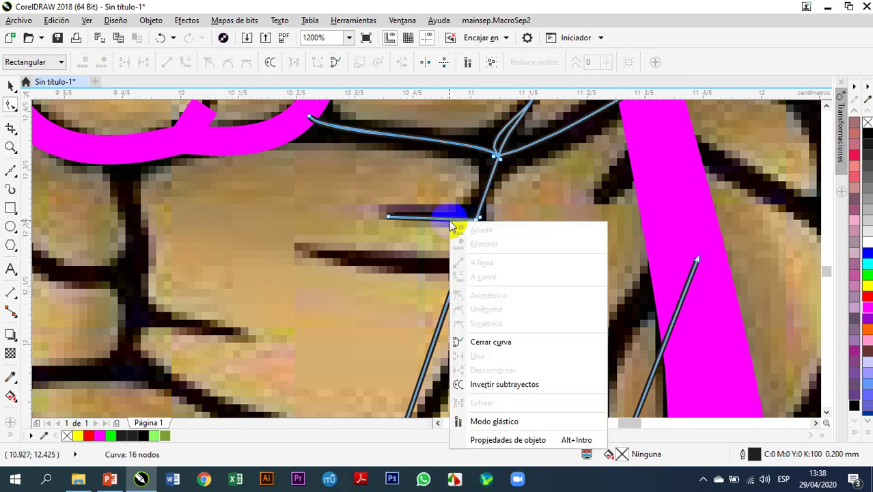
left_click(452, 221)
right_click(452, 221)
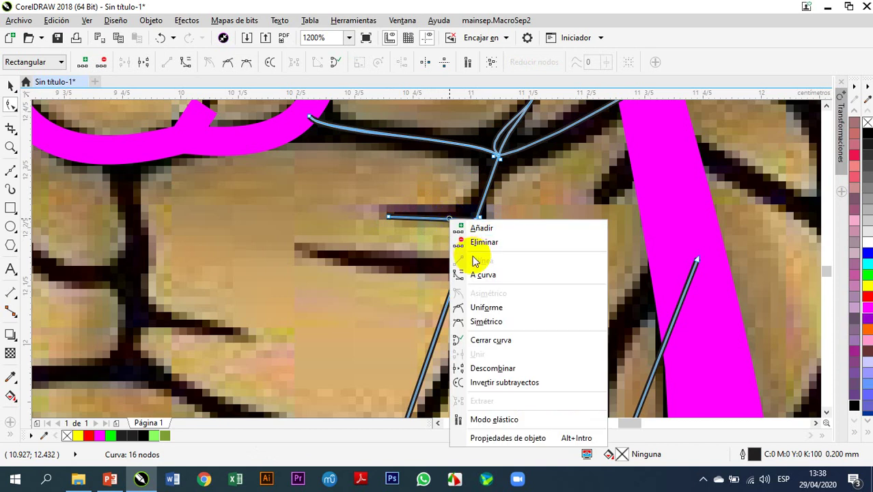
left_click(480, 274)
scroll(445, 232, "up", 2)
scroll(471, 192, "up", 2)
left_click_drag(472, 193, 513, 181)
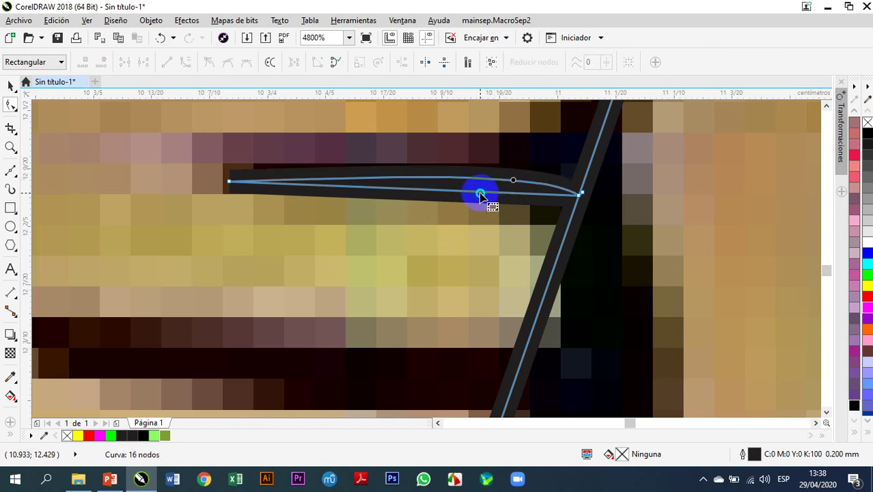
Step: Convert the lower segment of the first horizontal crack's branch to a curve and bend it toward the upper one
right_click(481, 198)
left_click(474, 194)
right_click(474, 194)
left_click(506, 245)
left_click_drag(461, 195, 490, 173)
Step: Add three nodes further down the line and form a doubled branch along the second horizontal crack
scroll(490, 175, "down", 2)
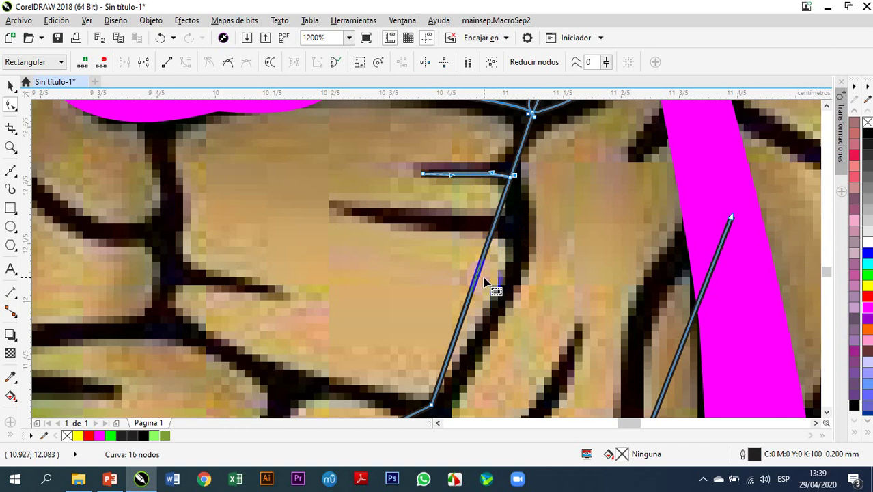
double_click(493, 237)
left_click_drag(493, 237, 520, 236)
double_click(516, 236)
left_click_drag(425, 219, 497, 231)
Step: Separate the two base nodes of the second crack's branch vertically to widen it where it meets the main crack
scroll(498, 231, "up", 2)
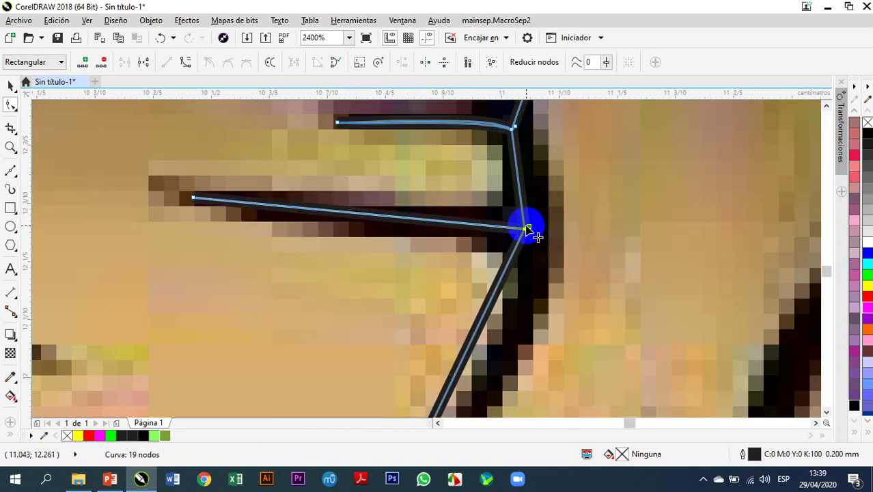
scroll(536, 237, "up", 2)
left_click_drag(530, 232, 528, 209)
left_click(529, 237)
scroll(529, 239, "down", 1)
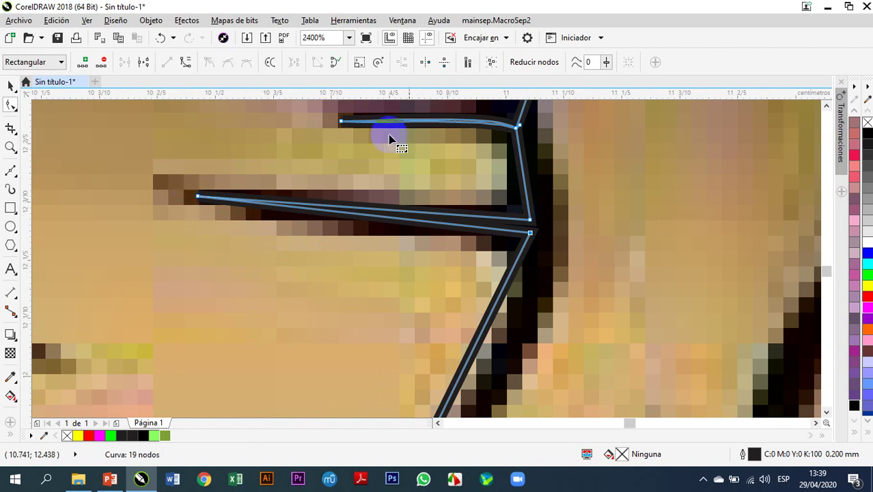
Step: Adjust the node at the lower end of the vertical crack and curve the segment above it along the crack
scroll(594, 198, "down", 2)
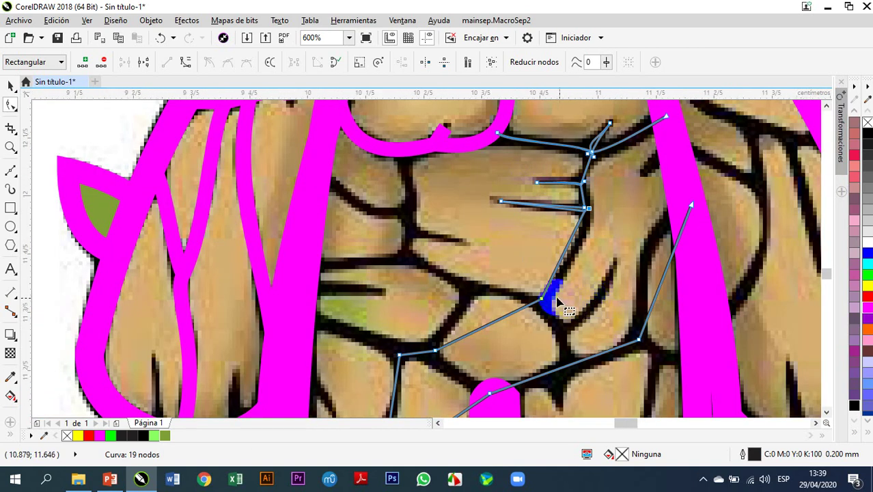
scroll(561, 299, "up", 1)
left_click_drag(526, 302, 524, 308)
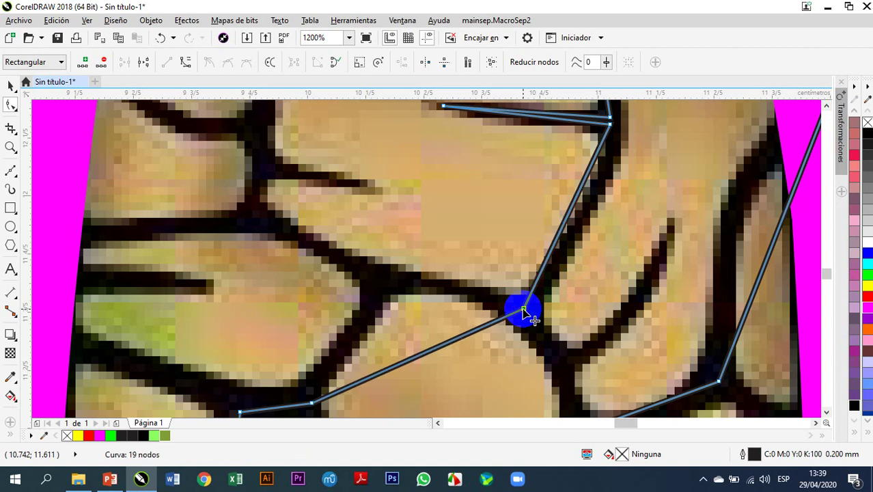
right_click(567, 231)
left_click(599, 279)
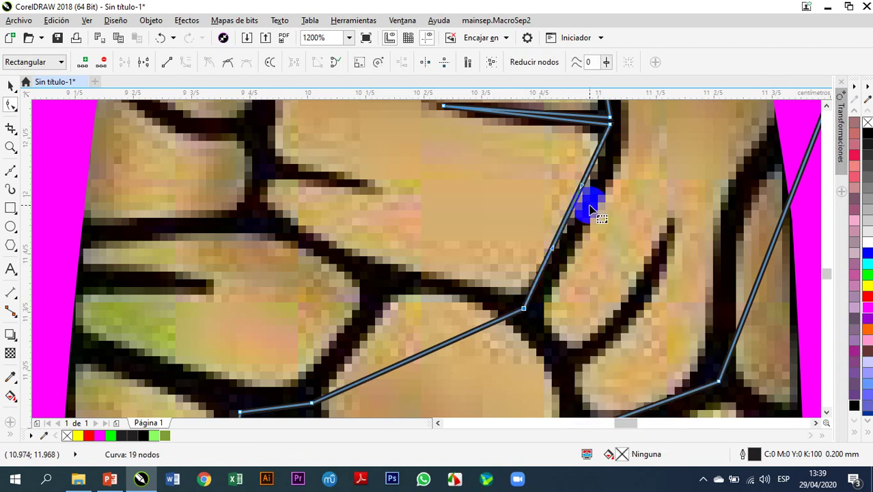
left_click_drag(577, 203, 604, 189)
Step: Add a node on the straight segment over the central belly stone and move it up to the left chest block's magenta outline
scroll(594, 184, "down", 1)
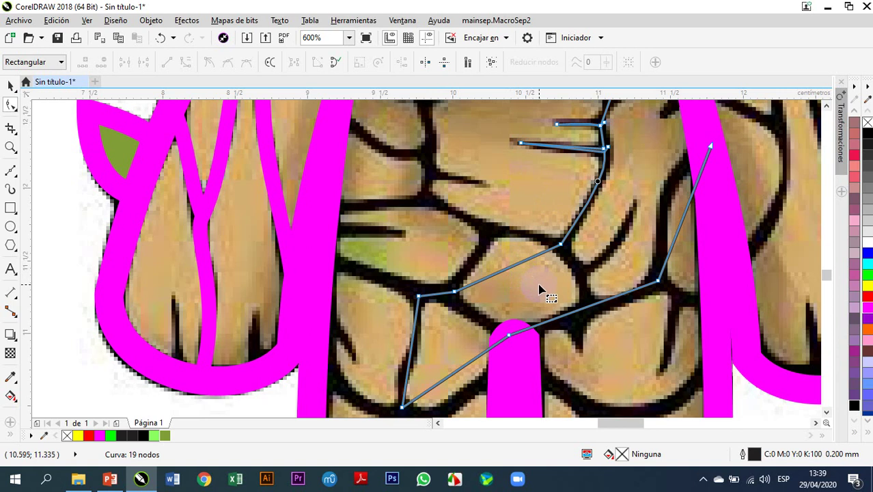
left_click(580, 277)
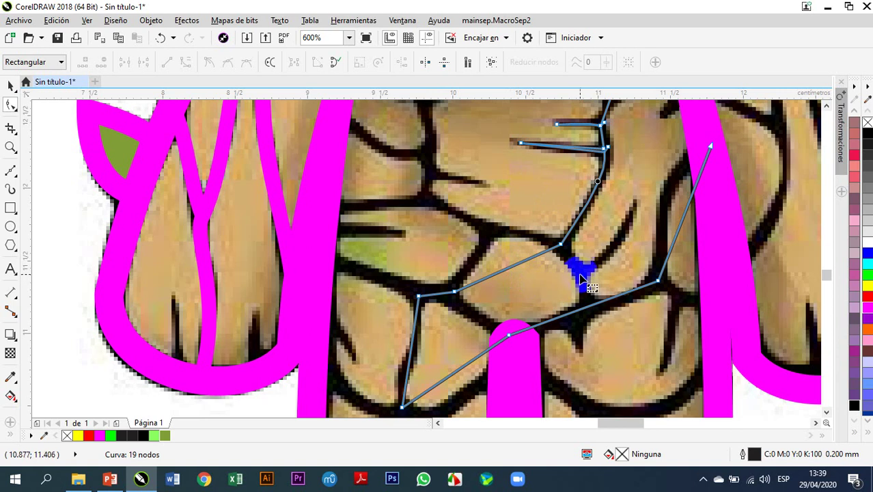
left_click(519, 277)
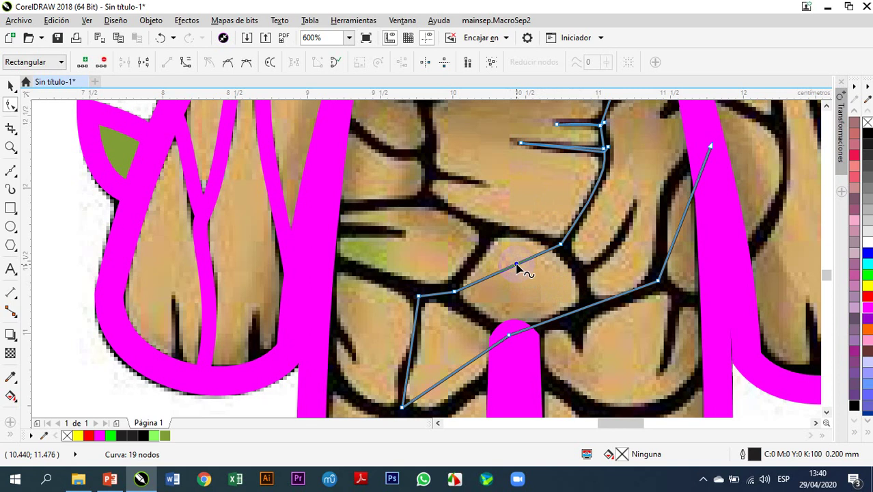
scroll(517, 269, "down", 3)
scroll(517, 269, "up", 1)
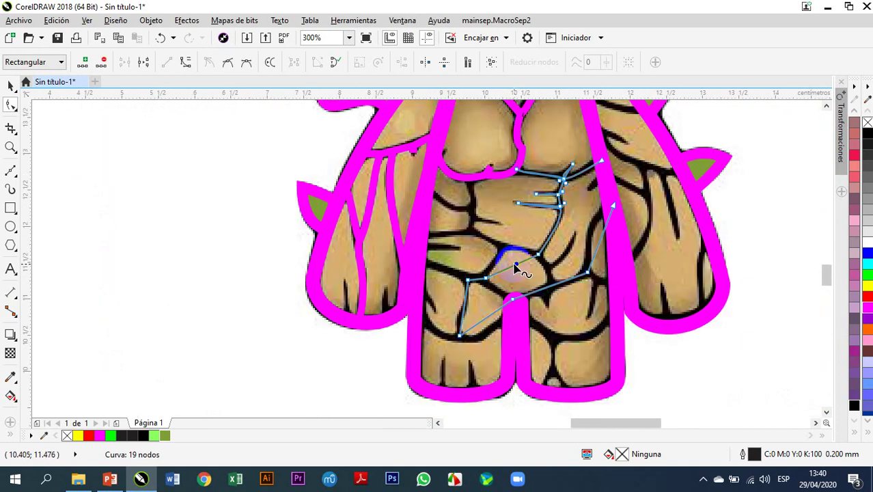
double_click(517, 268)
left_click_drag(517, 269, 469, 179)
Step: Add three nodes on the left vertical line to form a doubled branch reaching into the left arm's magenta outline
scroll(469, 179, "up", 2)
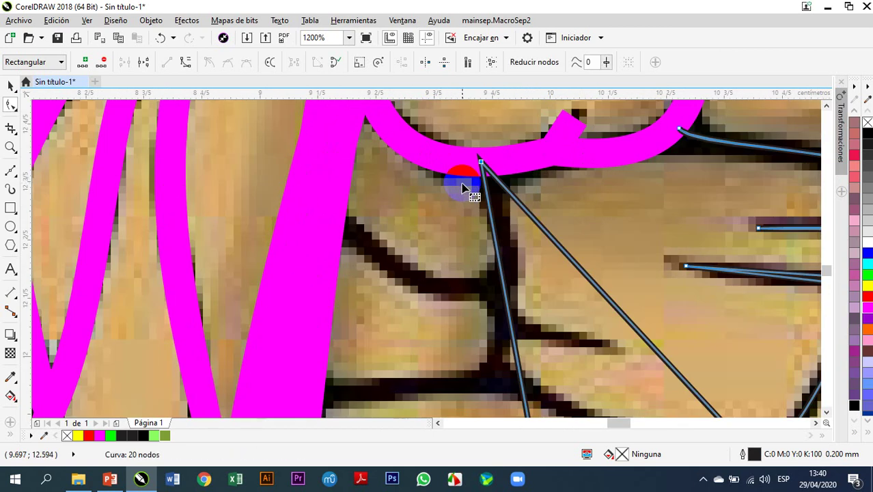
double_click(502, 281)
left_click_drag(502, 283, 328, 225)
double_click(386, 311)
left_click_drag(386, 312, 502, 284)
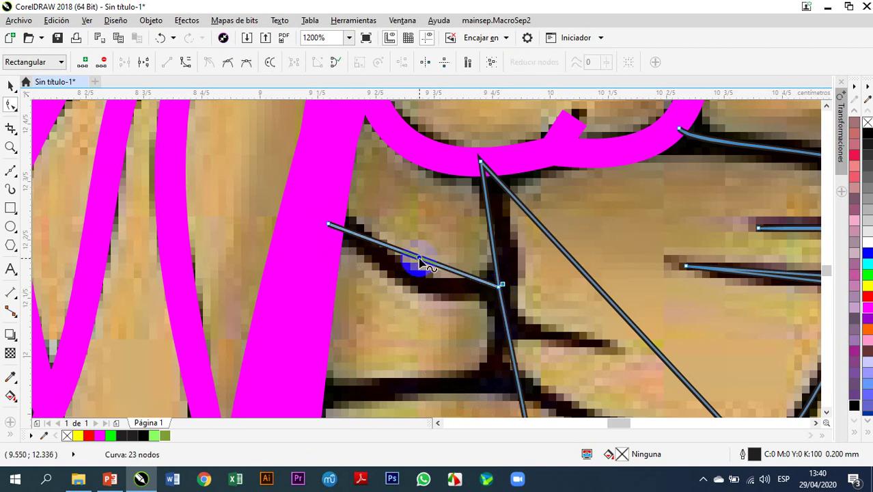
Step: Convert both segments of the doubled branch at the left arm to curves and bend them downward along the crack
right_click(420, 260)
left_click(464, 84)
left_click_drag(424, 262, 424, 273)
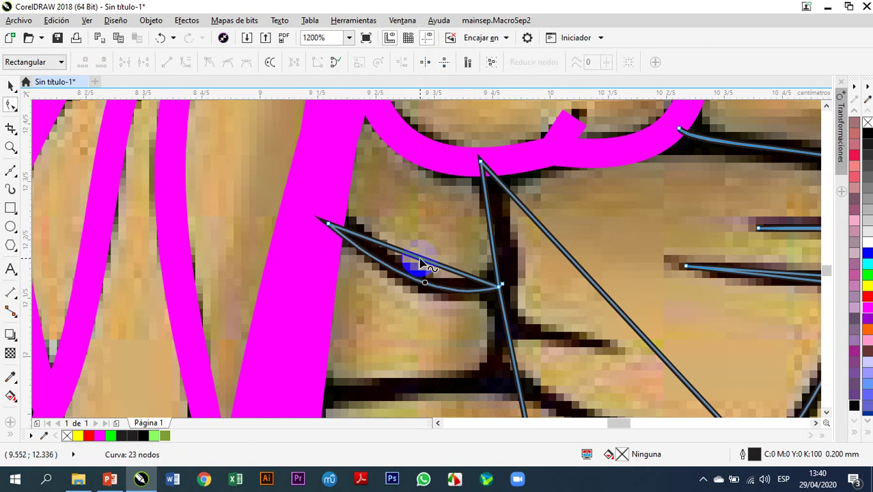
right_click(419, 260)
left_click(472, 85)
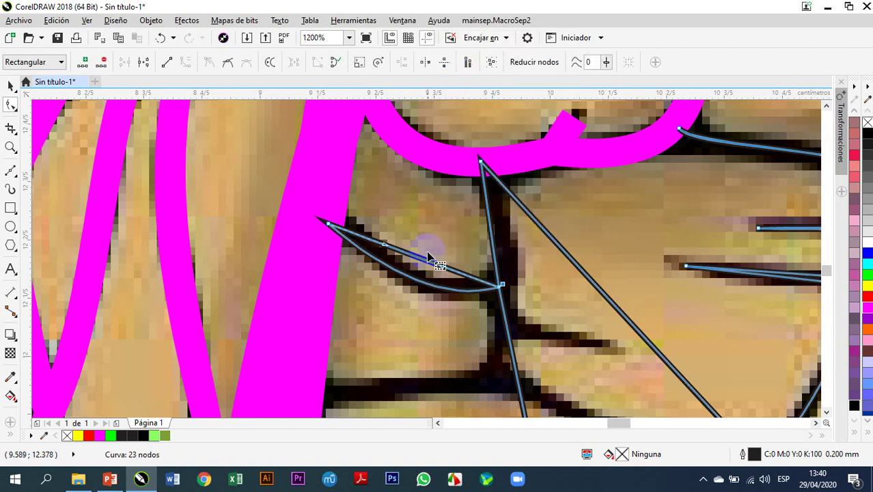
left_click(424, 263)
left_click_drag(424, 263, 435, 282)
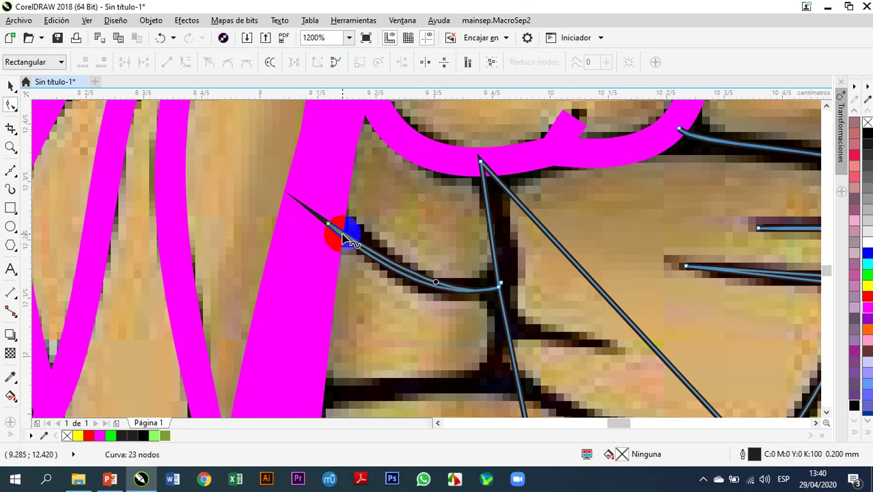
Step: Set the crack curve's outline to round line caps
double_click(750, 453)
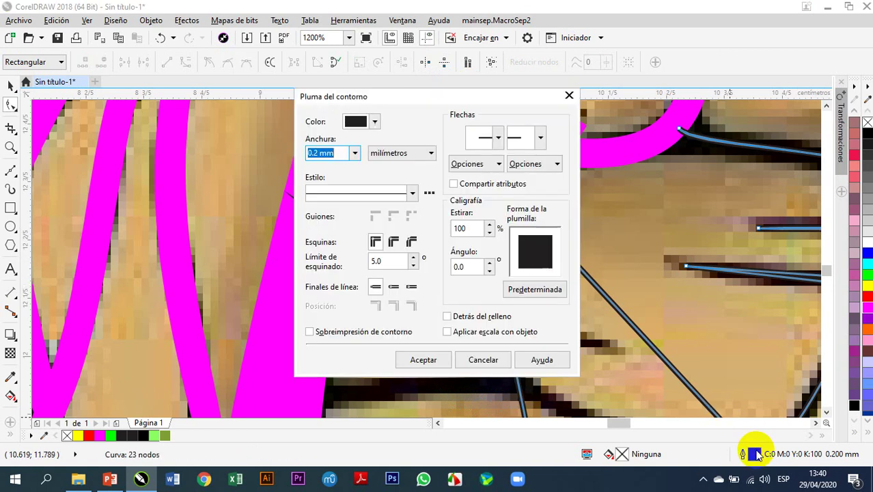
left_click(395, 288)
left_click(423, 359)
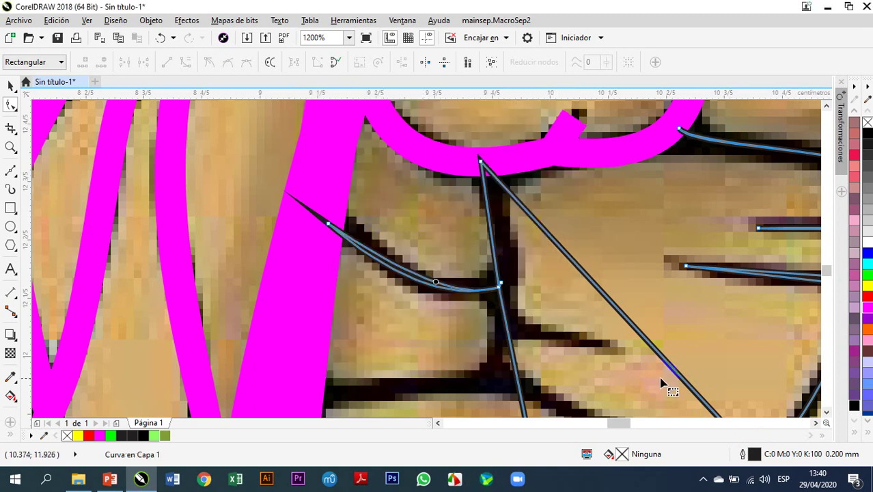
Step: Set the crack curve's outline to round corners
double_click(751, 457)
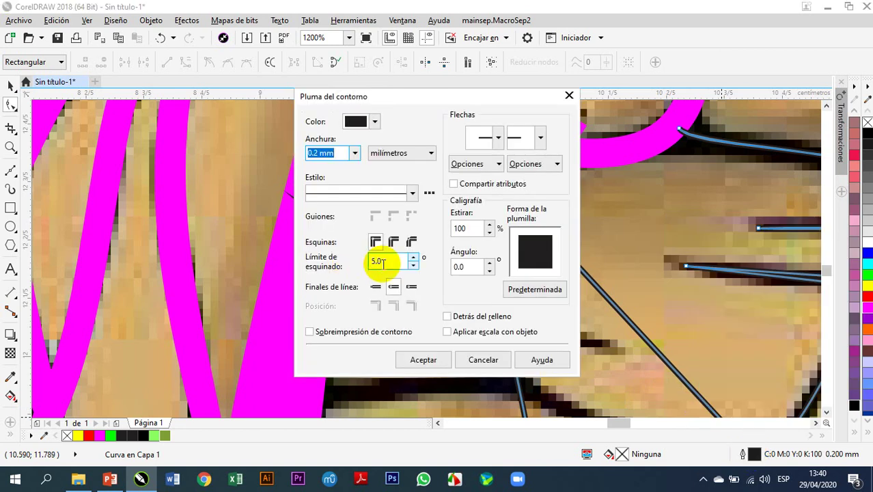
left_click(394, 242)
left_click(418, 358)
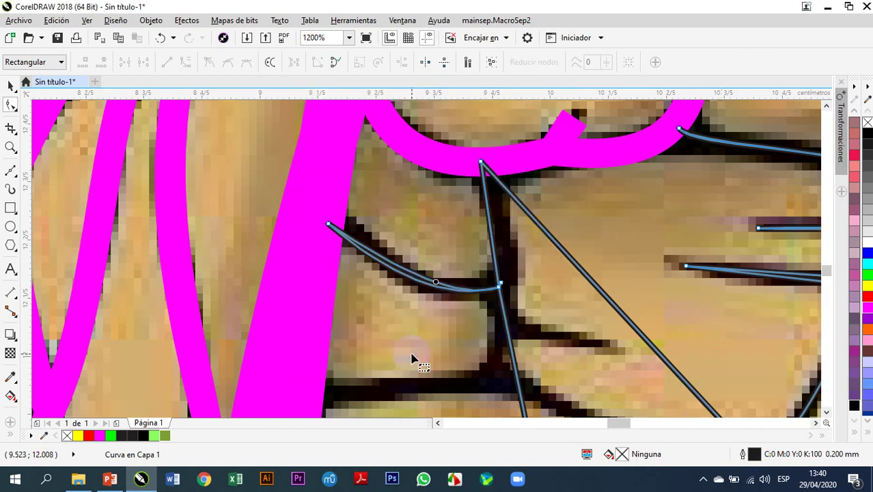
Step: Adjust the tip node of the doubled branch at the left arm and refine the bend of its curved segments
left_click(331, 225)
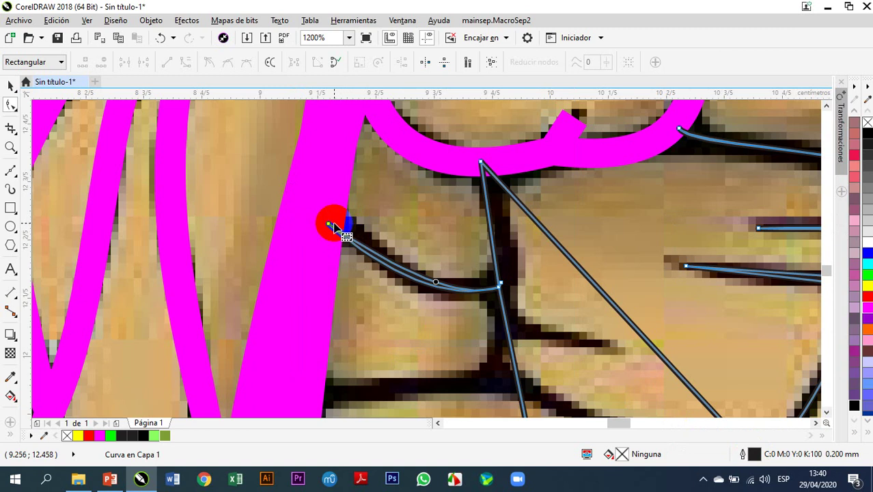
left_click(328, 225)
left_click_drag(329, 226, 336, 227)
scroll(333, 223, "up", 2)
scroll(336, 205, "down", 2)
left_click(418, 274)
scroll(418, 274, "up", 1)
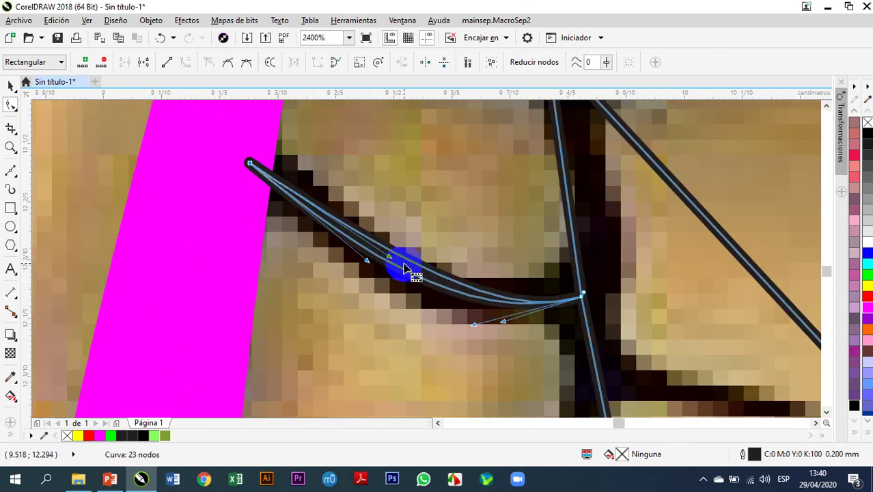
left_click_drag(406, 265, 403, 267)
scroll(403, 268, "down", 1)
scroll(486, 272, "up", 1)
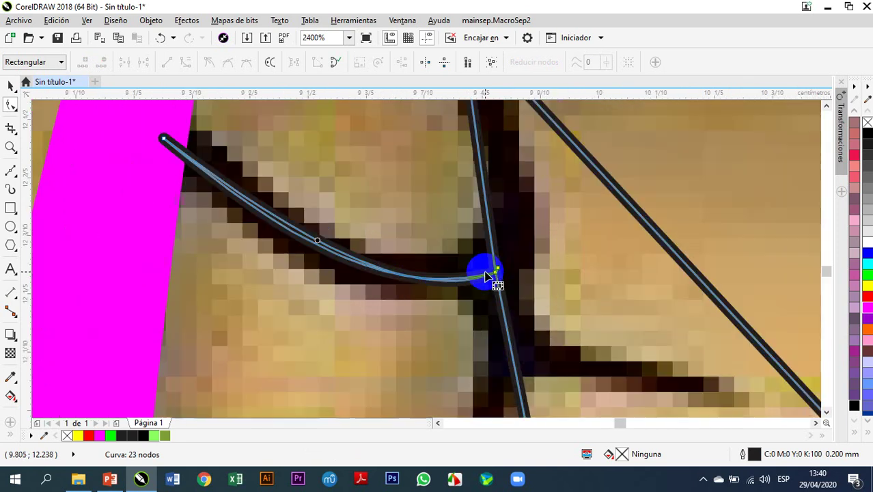
Step: Move the upper base node of the left arm's doubled branch slightly up the vertical line, apart from the lower one
scroll(494, 274, "up", 2)
left_click_drag(513, 276, 509, 254)
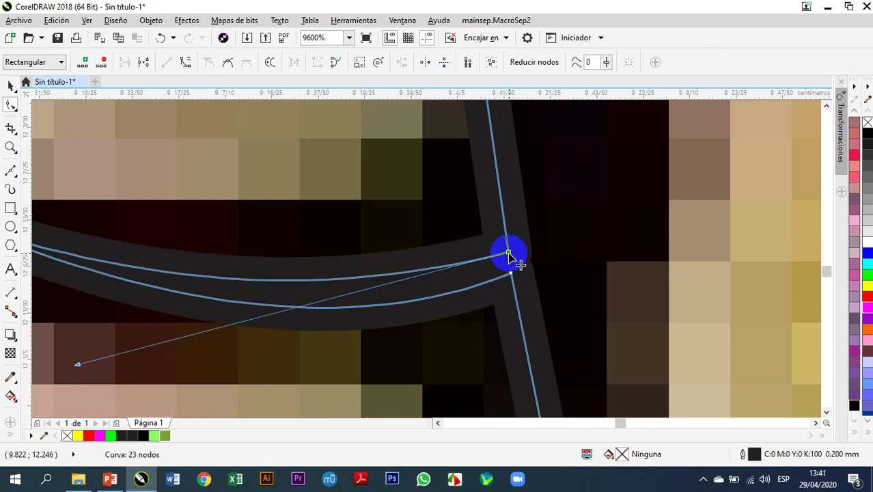
left_click(508, 253)
scroll(498, 226, "down", 2)
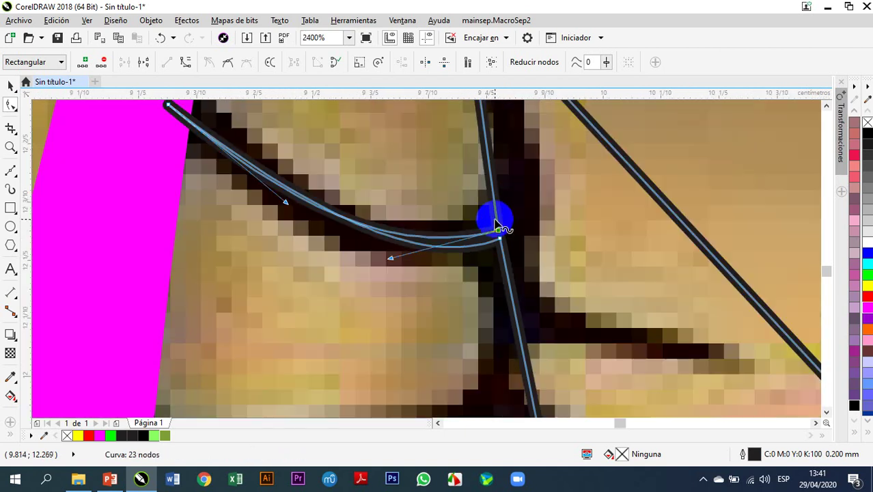
scroll(499, 227, "down", 1)
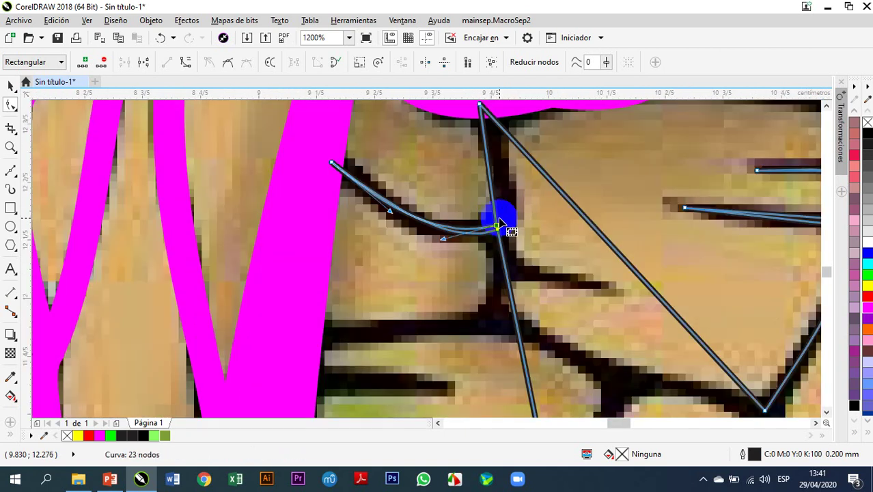
Step: Add three nodes on the vertical line below that branch to form a doubled branch along the short crack to the right
double_click(506, 275)
left_click_drag(505, 272, 501, 264)
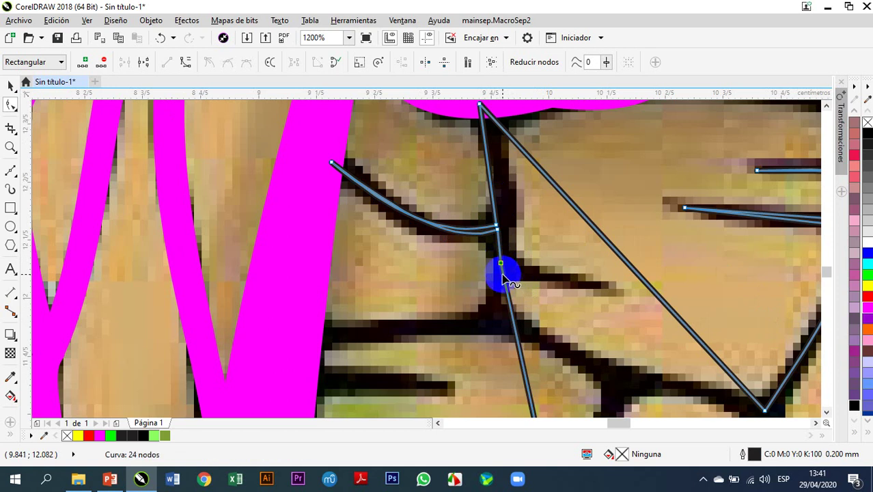
double_click(505, 281)
left_click_drag(506, 281, 600, 286)
left_click_drag(595, 316, 502, 273)
Step: Convert both segments of the short right-hand branch to curves and pull their handles in to shape the taper
scroll(524, 271, "up", 2)
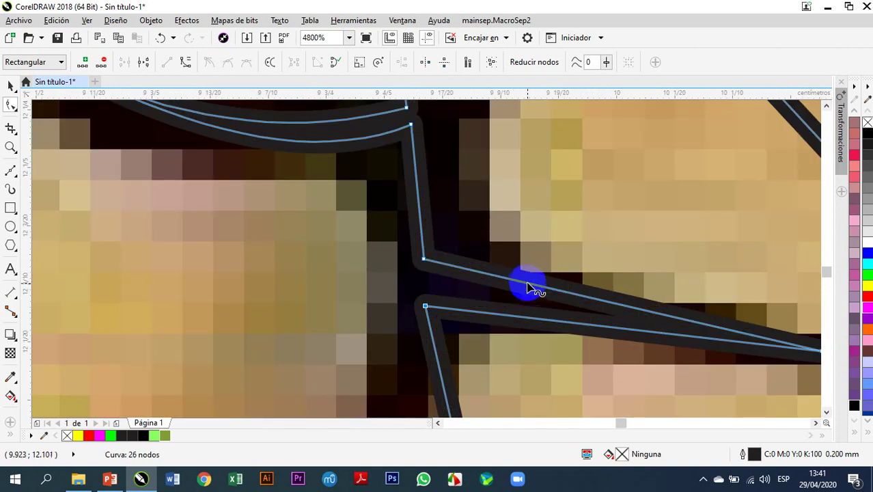
right_click(528, 286)
left_click(578, 112)
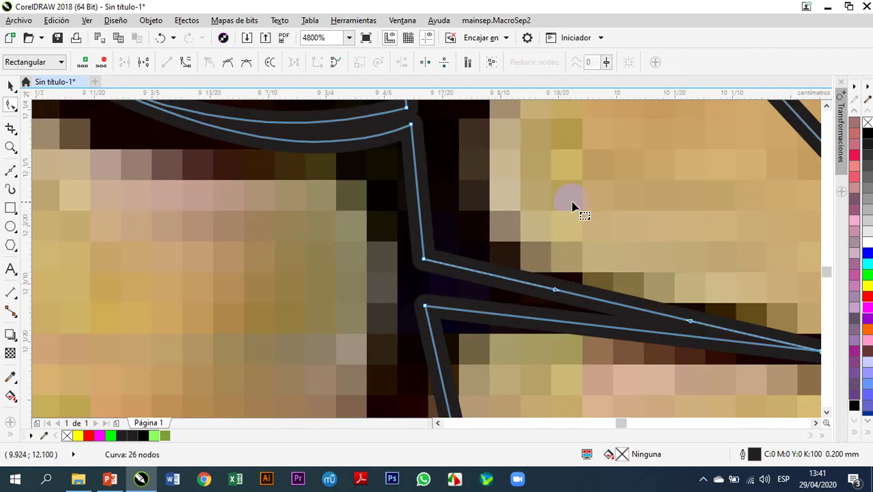
left_click_drag(559, 292, 471, 285)
scroll(503, 236, "down", 1)
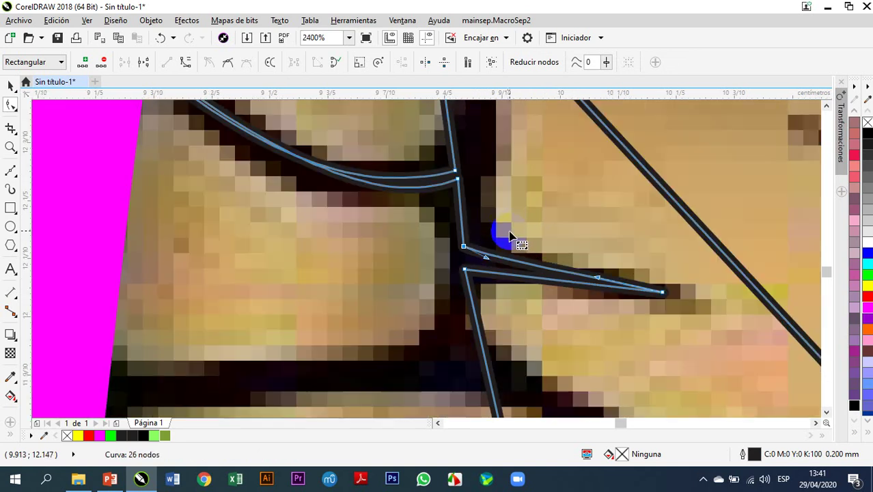
right_click(518, 275)
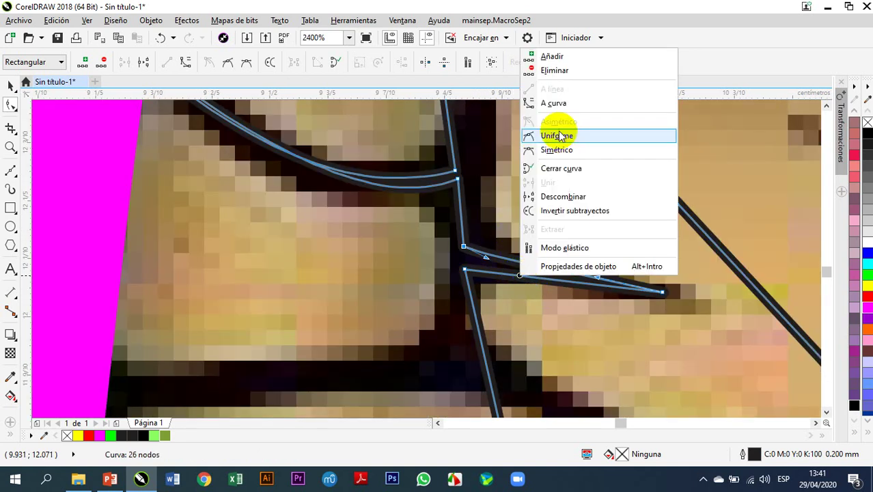
left_click(559, 104)
left_click_drag(530, 278, 484, 268)
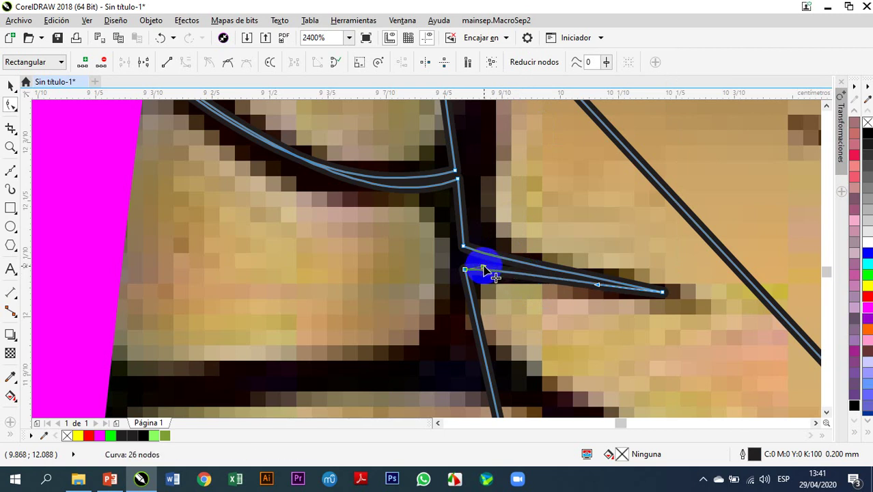
scroll(525, 225, "down", 1)
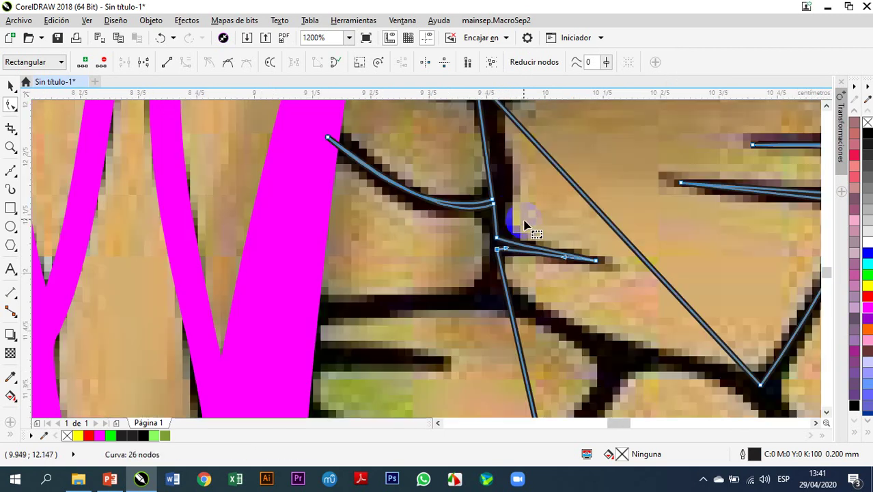
Step: Add three nodes lower on the vertical line to form a doubled branch along the horizontal crack into the left magenta outline
double_click(509, 298)
left_click_drag(509, 299, 303, 309)
left_click(342, 346)
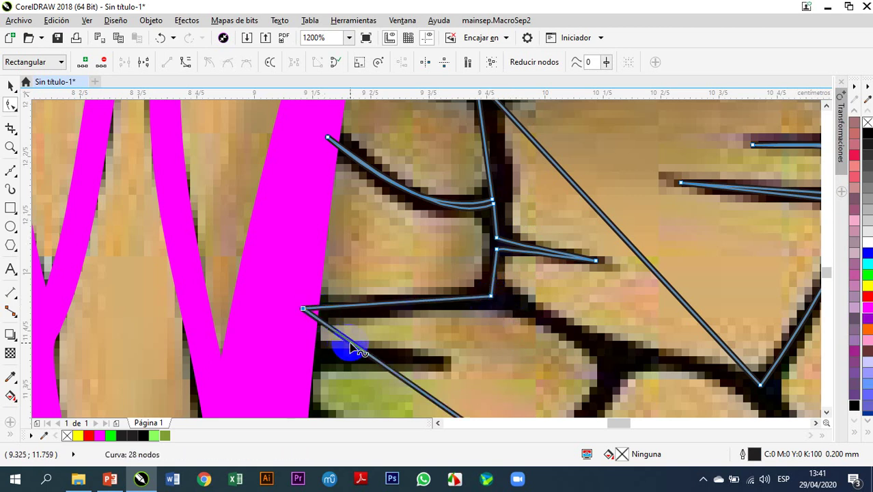
left_click_drag(351, 348, 487, 299)
Step: Spread the two base nodes of the horizontal doubled branch apart to widen it at the junction
scroll(375, 300, "up", 1)
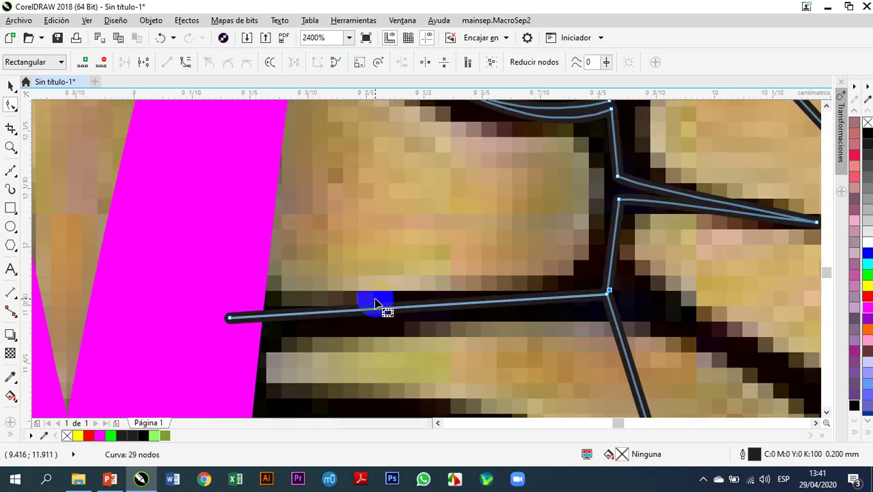
scroll(617, 306, "up", 2)
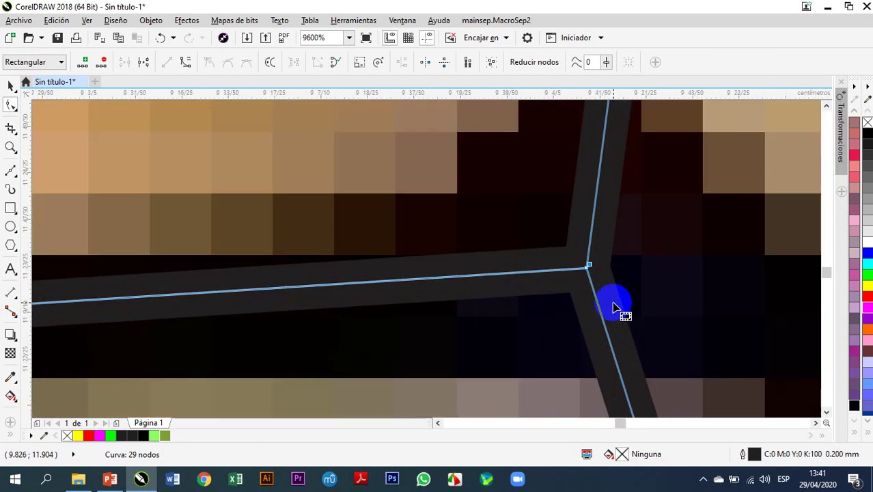
left_click_drag(589, 270, 646, 297)
left_click(593, 260)
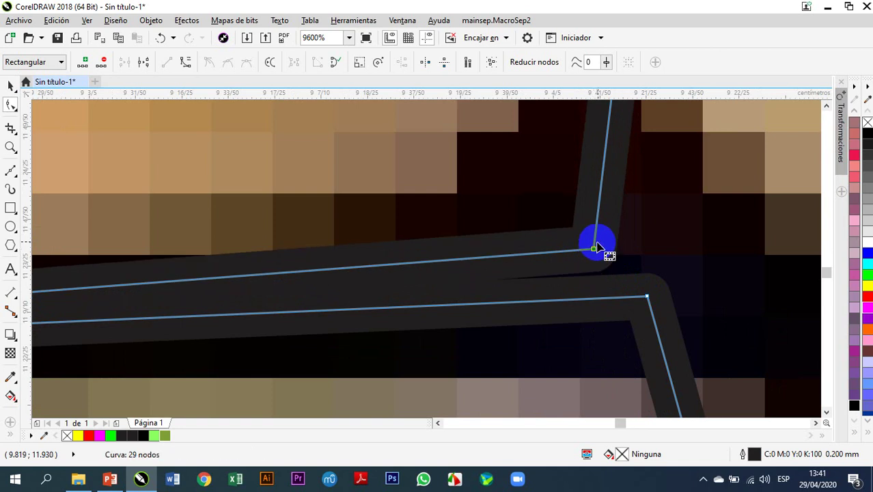
scroll(593, 258, "down", 3)
Step: Convert both segments of the horizontal doubled branch to curves and bend them slightly to follow the crack
right_click(520, 257)
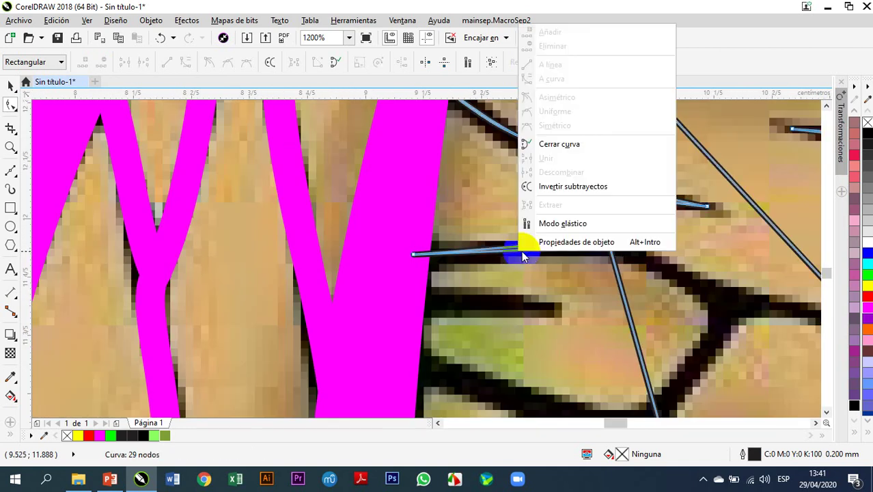
left_click(507, 256)
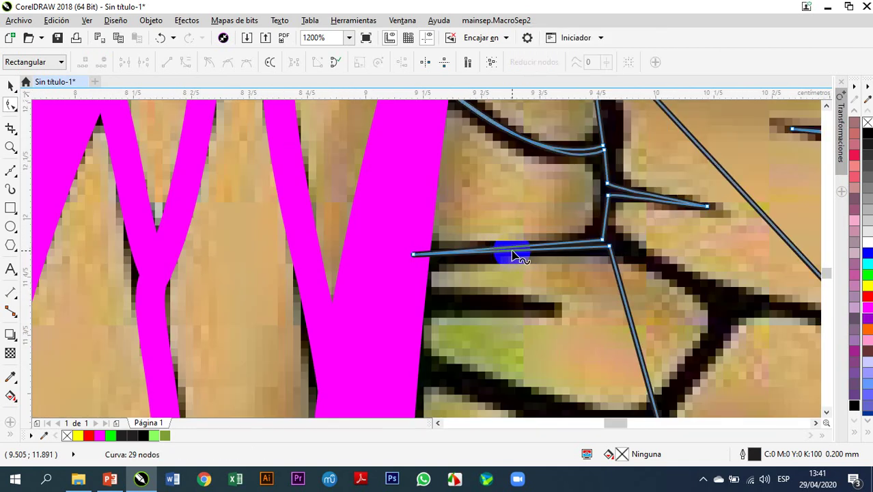
right_click(513, 252)
left_click(549, 79)
scroll(525, 234, "up", 2)
left_click_drag(503, 315, 496, 298)
right_click(496, 298)
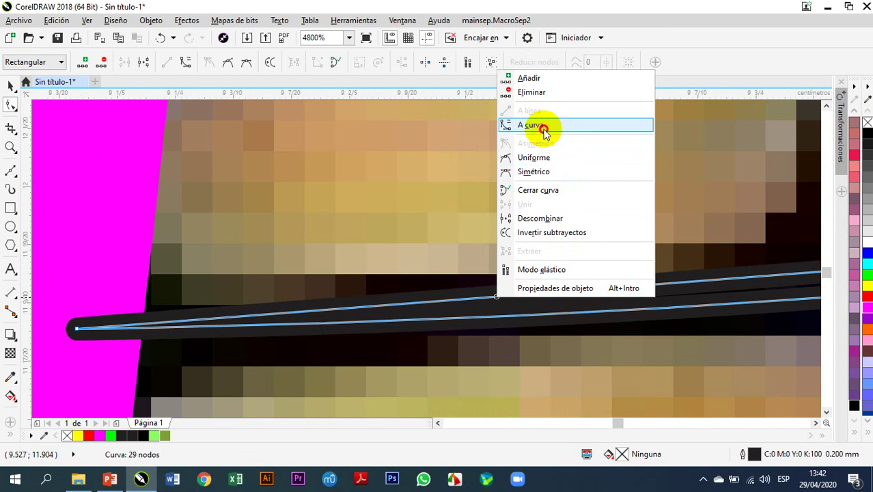
left_click(543, 129)
left_click_drag(496, 301, 498, 294)
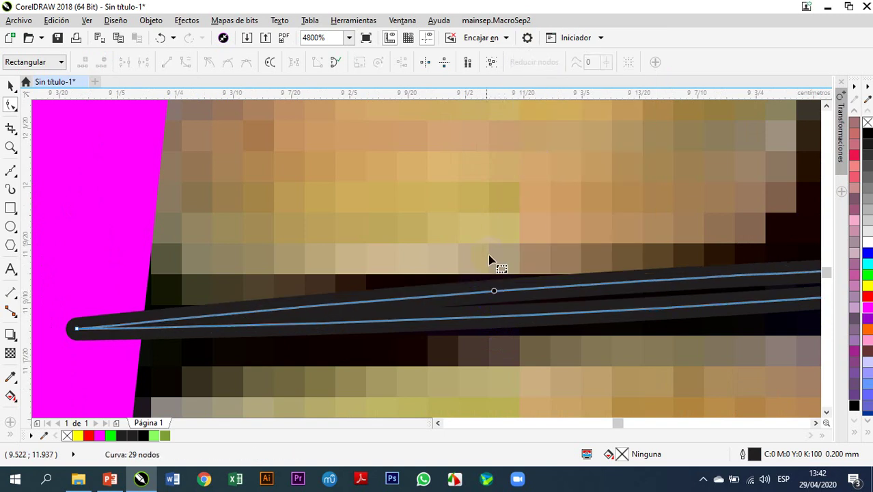
scroll(486, 244, "down", 3)
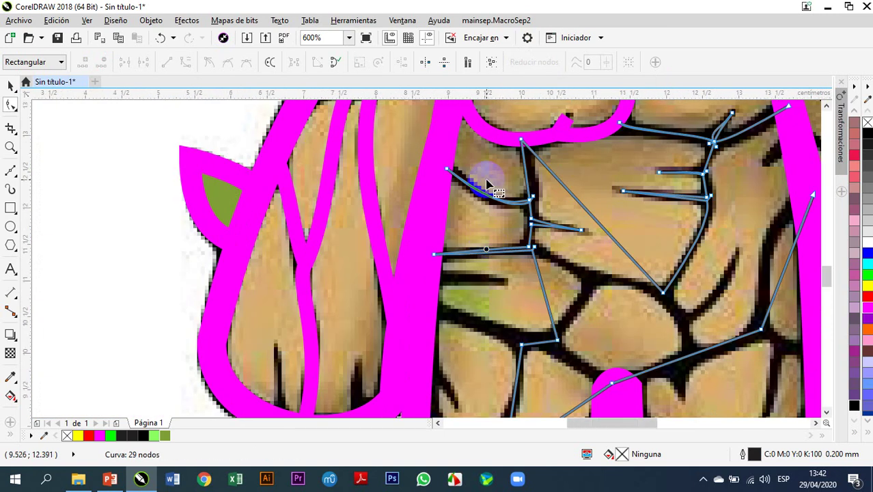
Step: Add a node on the straight segment beside the green-tinted stone, move it to the crack junction, and adjust the node below
scroll(507, 253, "down", 1)
scroll(506, 251, "up", 2)
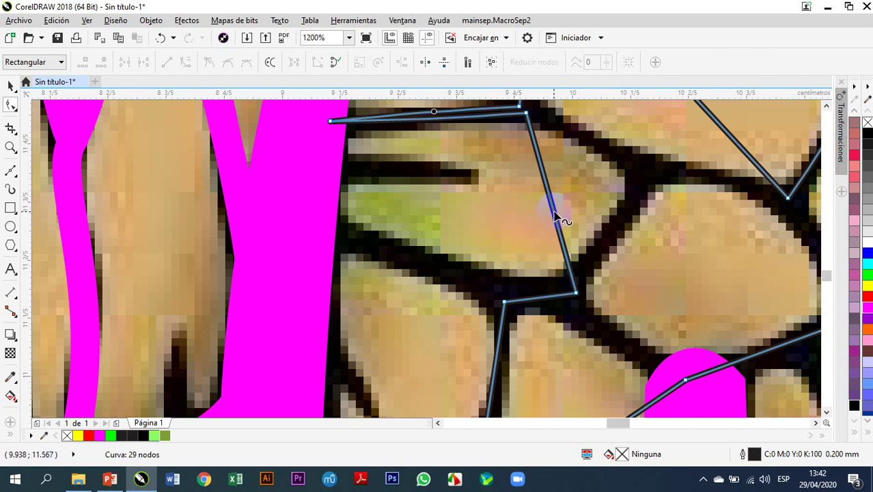
left_click_drag(553, 211, 692, 191)
scroll(637, 176, "up", 1)
scroll(692, 191, "down", 2)
scroll(659, 256, "up", 2)
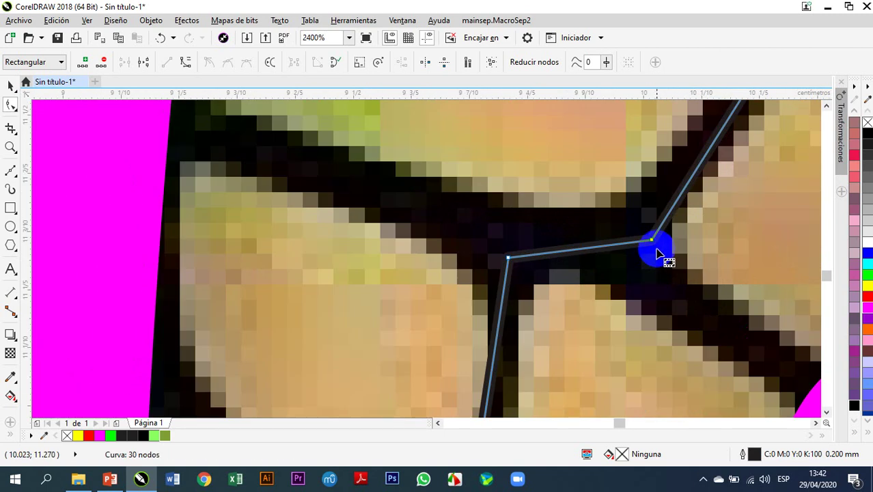
left_click_drag(654, 241, 641, 236)
scroll(640, 237, "down", 2)
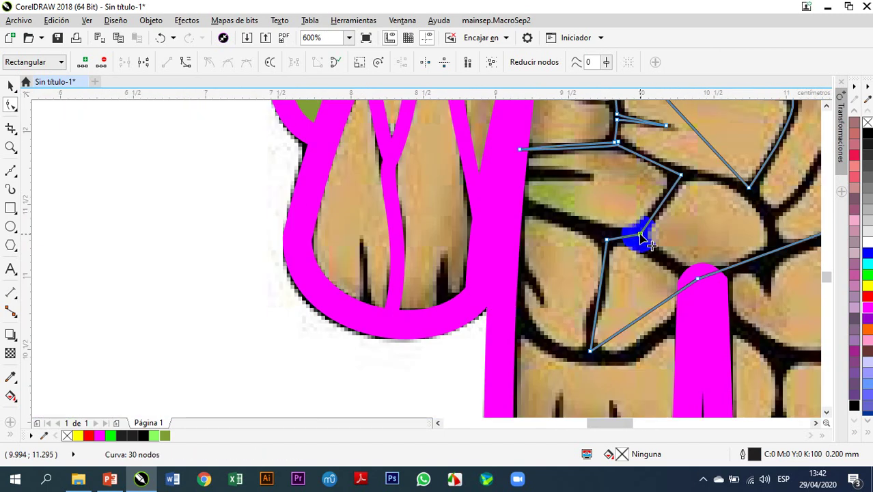
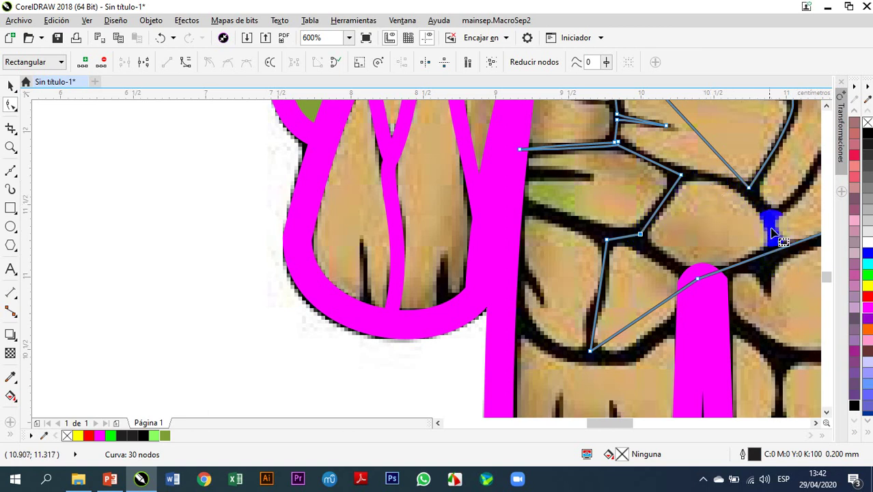
Step: Add two nodes at the crack junction to form a doubled branch reaching the pointed node above the central belly stone
scroll(725, 214, "up", 2)
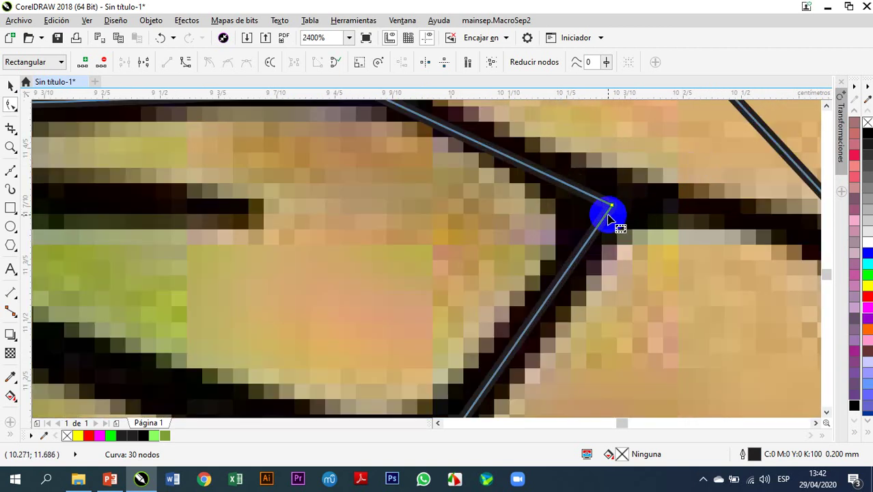
double_click(606, 217)
left_click_drag(608, 215, 776, 244)
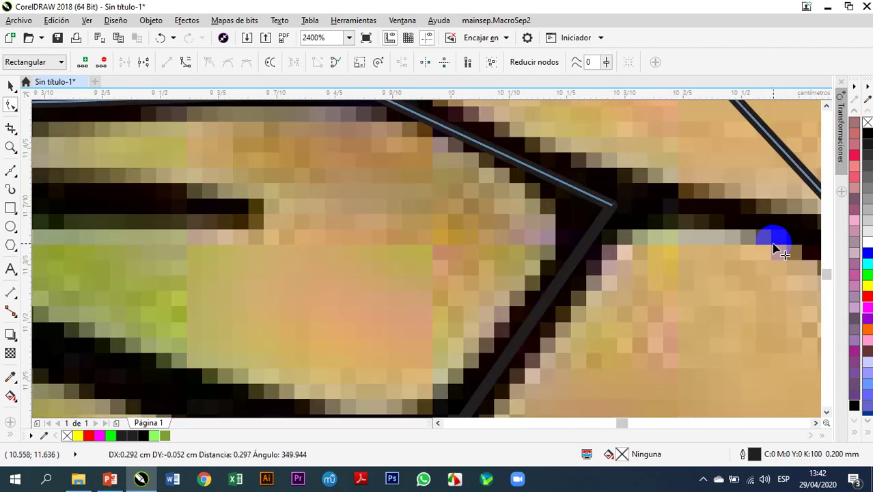
scroll(643, 185, "down", 2)
scroll(704, 211, "up", 1)
left_click_drag(662, 186, 721, 192)
double_click(654, 222)
left_click_drag(654, 222, 630, 186)
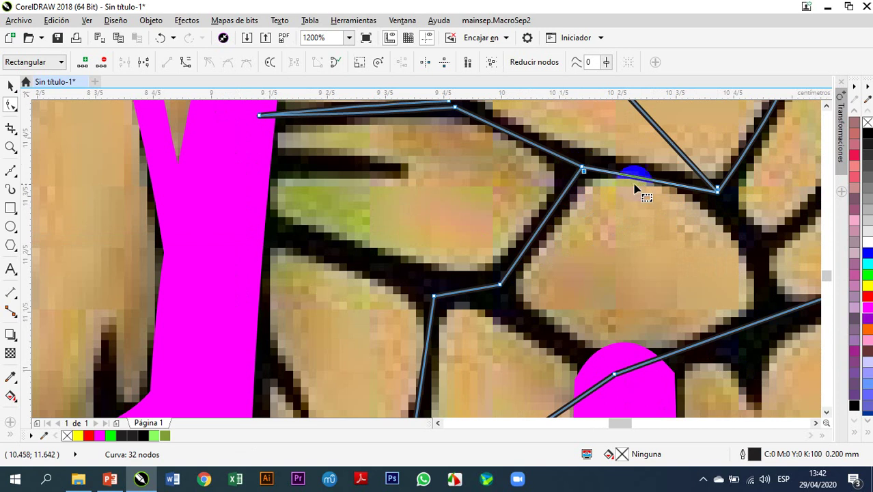
Step: Convert both segments of the doubled branch above the central belly stone to curves and bend them upward along the crack
right_click(640, 180)
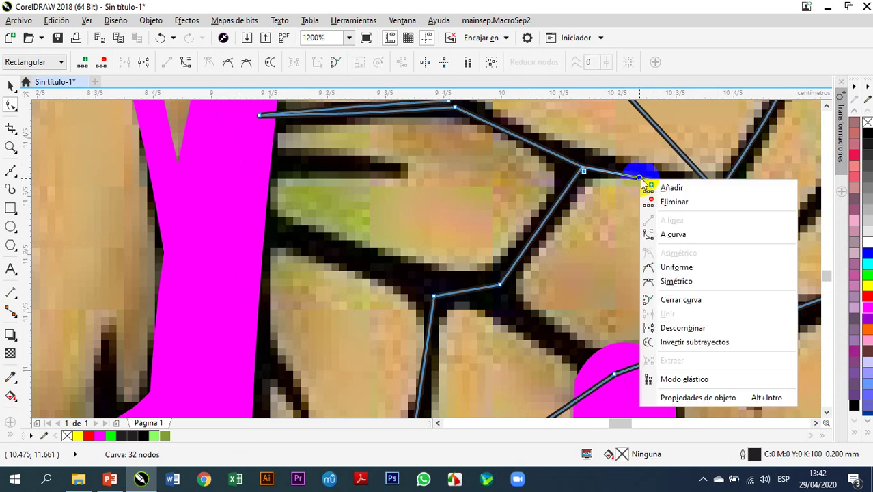
left_click(662, 234)
scroll(640, 174, "up", 2)
left_click_drag(640, 217, 649, 200)
scroll(654, 213, "down", 1)
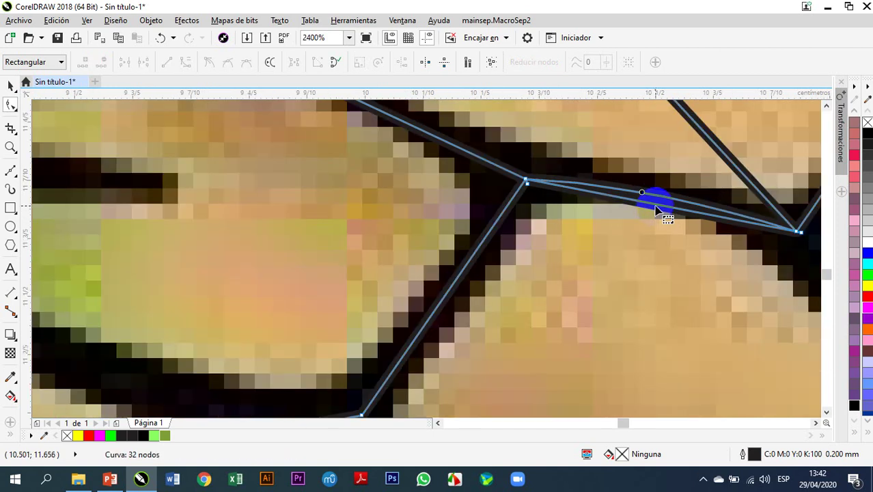
right_click(655, 208)
left_click_drag(647, 203, 659, 220)
right_click(658, 210)
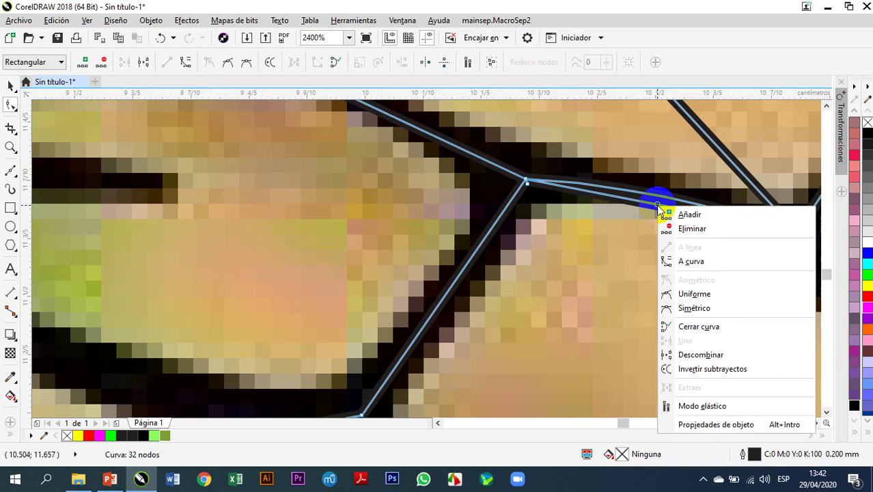
left_click(673, 258)
left_click_drag(662, 210, 621, 196)
scroll(649, 179, "down", 3)
scroll(642, 172, "up", 4)
scroll(623, 194, "down", 3)
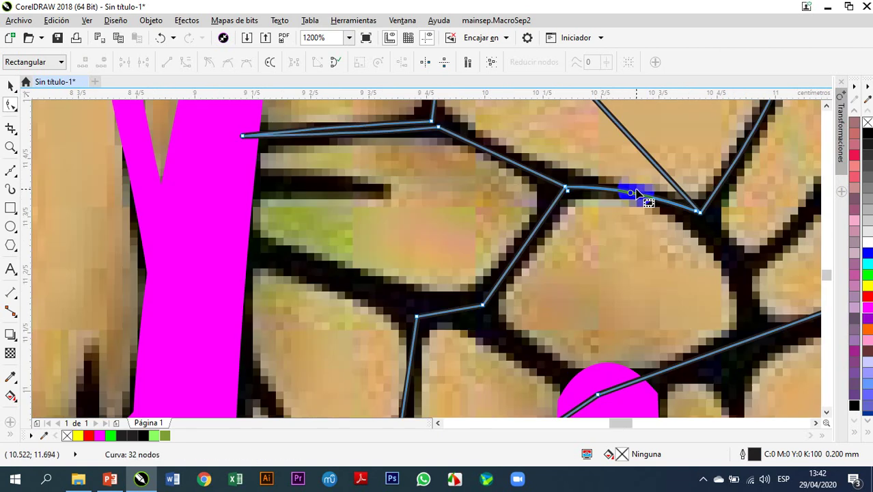
Step: Nudge the end node of the doubled branch at the pointed junction above the central belly stone
scroll(705, 219, "up", 3)
mouse_move(710, 198)
left_mouse_down()
mouse_move(721, 201)
mouse_move(714, 205)
left_mouse_up()
scroll(713, 205, "down", 3)
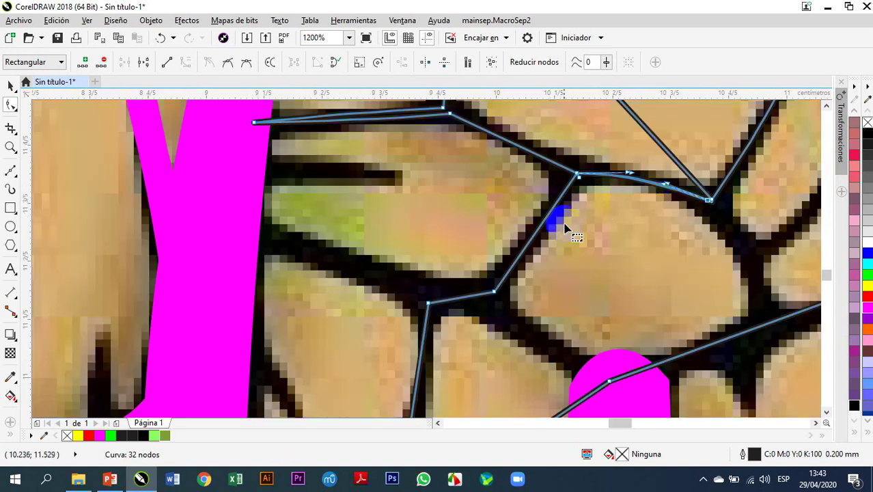
Step: Convert the segment along the central belly stone's left side to a curve, lower its bottom node, and bend it along the crack
scroll(536, 232, "up", 1)
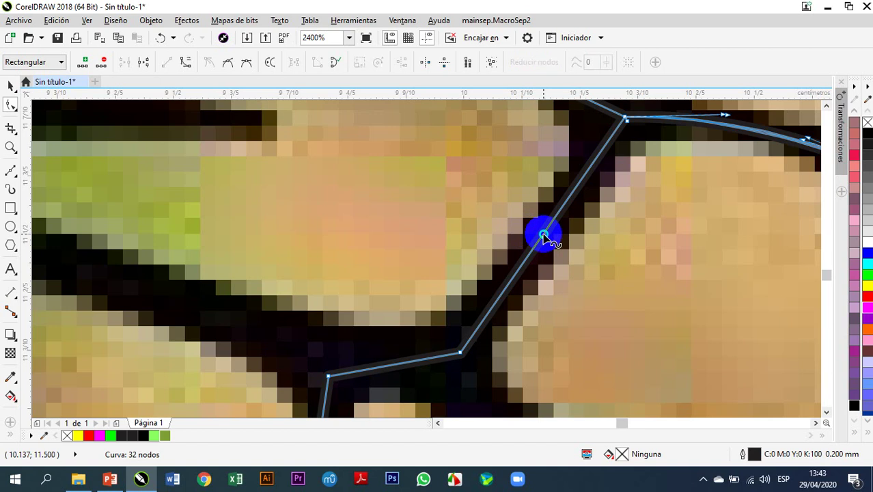
right_click(544, 236)
left_click(591, 291)
left_click(545, 235)
left_click(462, 354)
left_click_drag(463, 357, 462, 380)
left_click(506, 298)
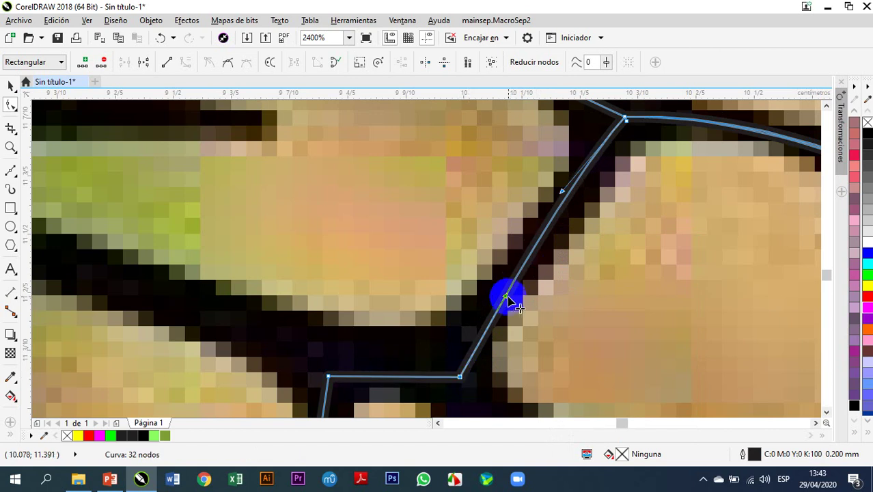
left_click_drag(506, 299, 562, 233)
scroll(584, 230, "down", 1)
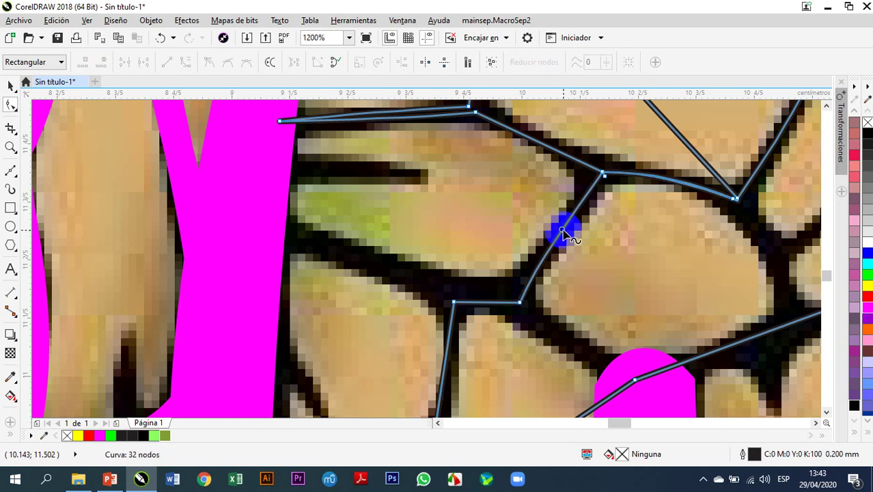
scroll(564, 231, "down", 2)
Step: Raise the junction node below the green-tinted stone and extend the path with a new node on the magenta outline
scroll(535, 249, "up", 1)
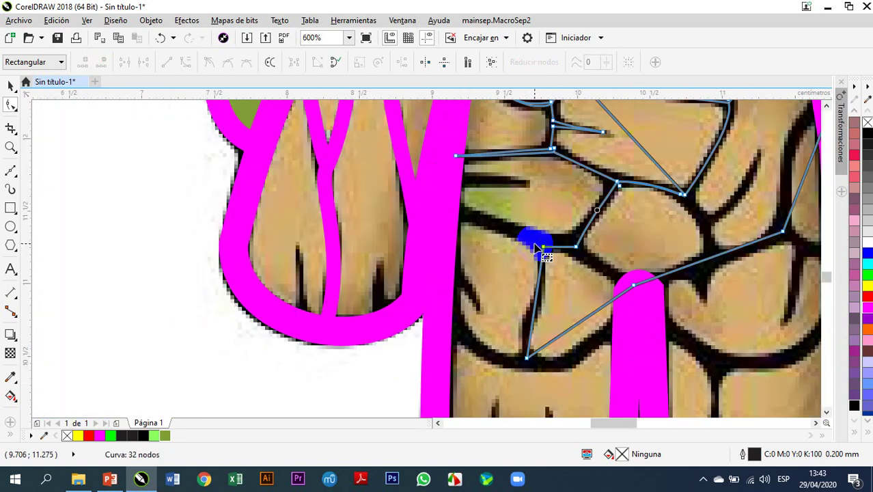
left_click(449, 211)
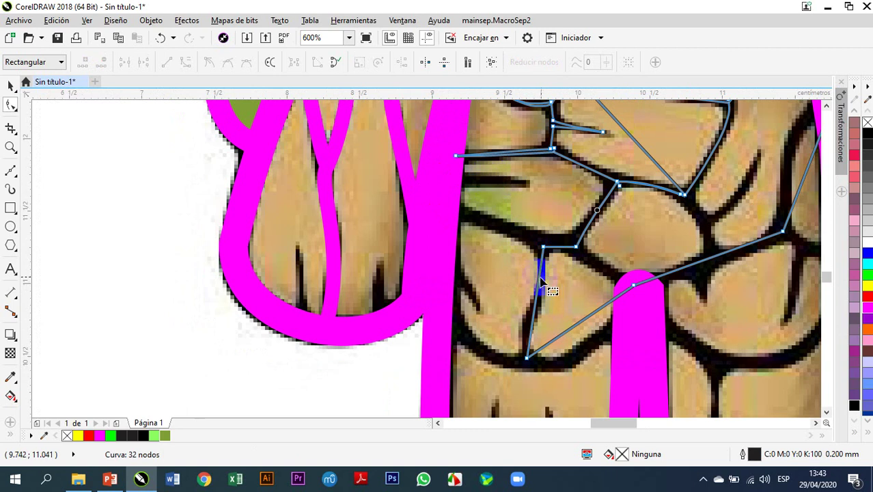
left_click_drag(545, 248, 543, 244)
scroll(542, 242, "up", 2)
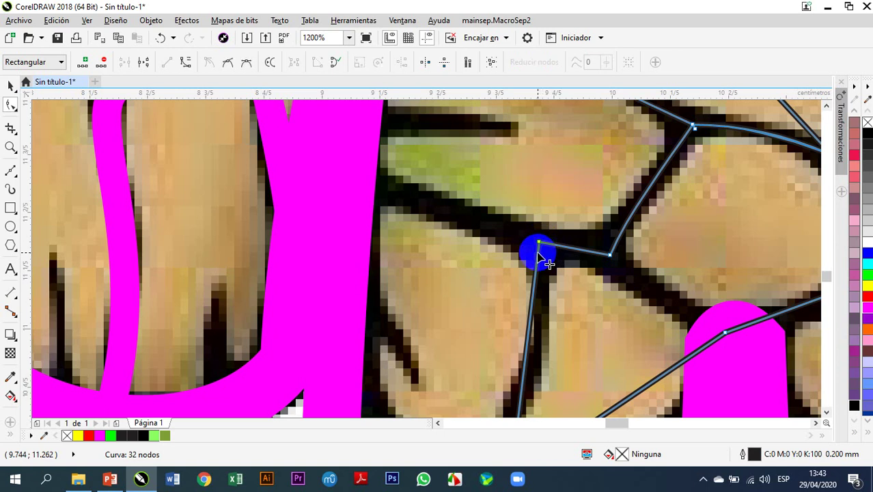
left_click_drag(538, 253, 418, 194)
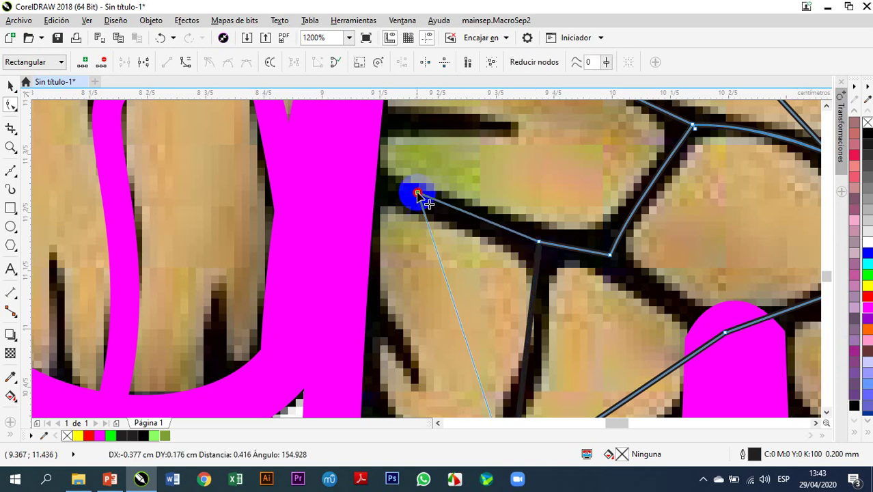
left_click(360, 171)
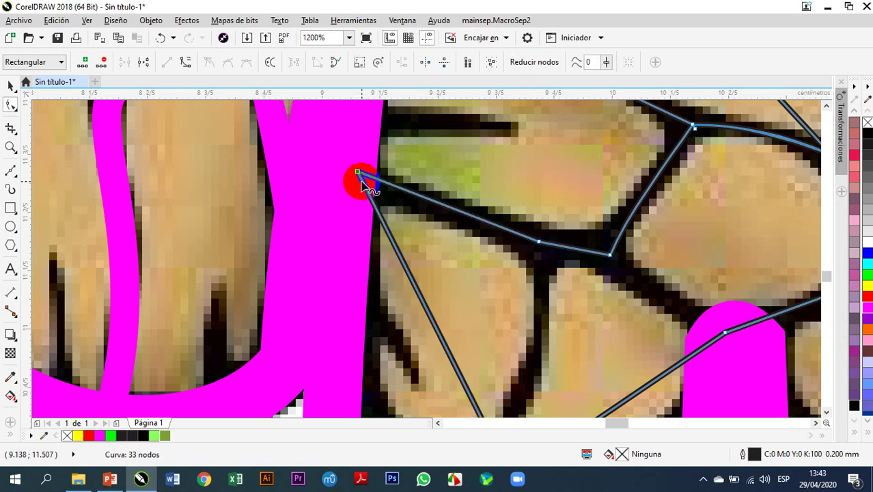
Step: Add nodes on the magenta outline and at the short crack's tip above the green-tinted stone to form a doubled branch
double_click(362, 182)
left_click_drag(362, 182, 358, 115)
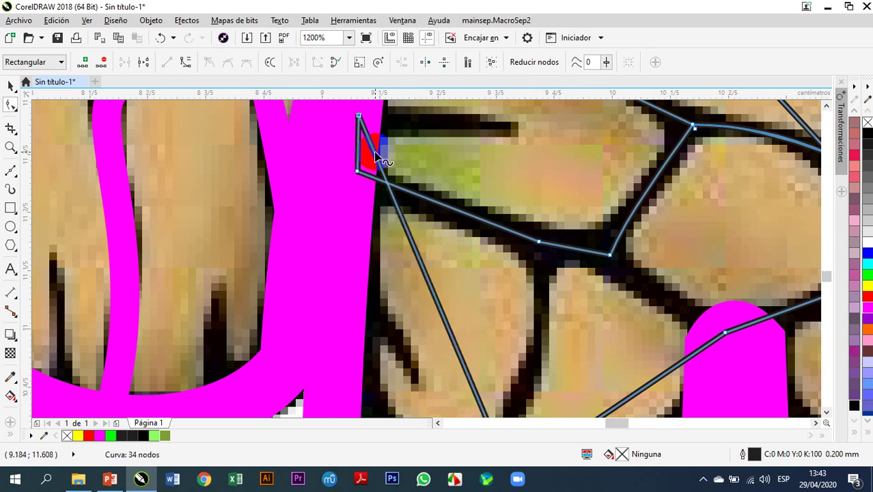
double_click(377, 159)
left_click_drag(377, 158, 515, 130)
left_click_drag(516, 185, 360, 130)
scroll(361, 118, "up", 2)
left_click(387, 141)
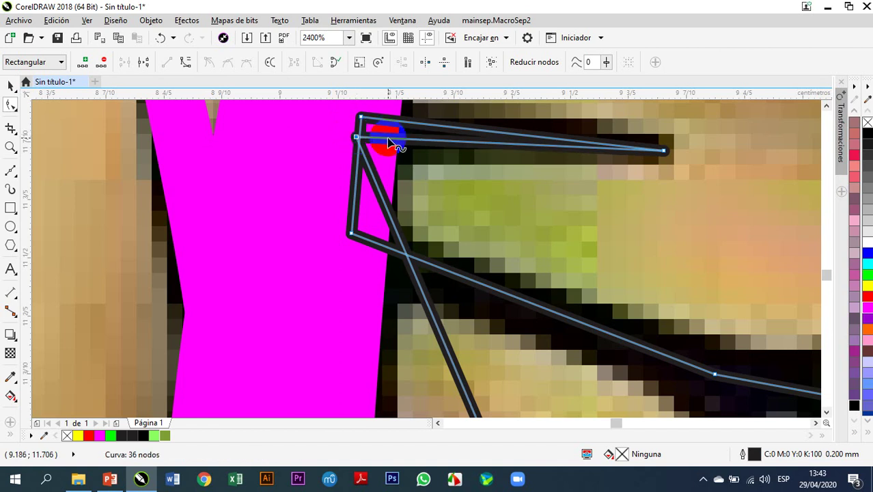
mouse_move(364, 232)
left_mouse_down()
mouse_move(343, 207)
mouse_move(354, 229)
left_mouse_up()
double_click(387, 180)
Step: Add a node on the long straight segment and move it to the junction below the green-tinted stone, doubling that branch
scroll(396, 179, "down", 4)
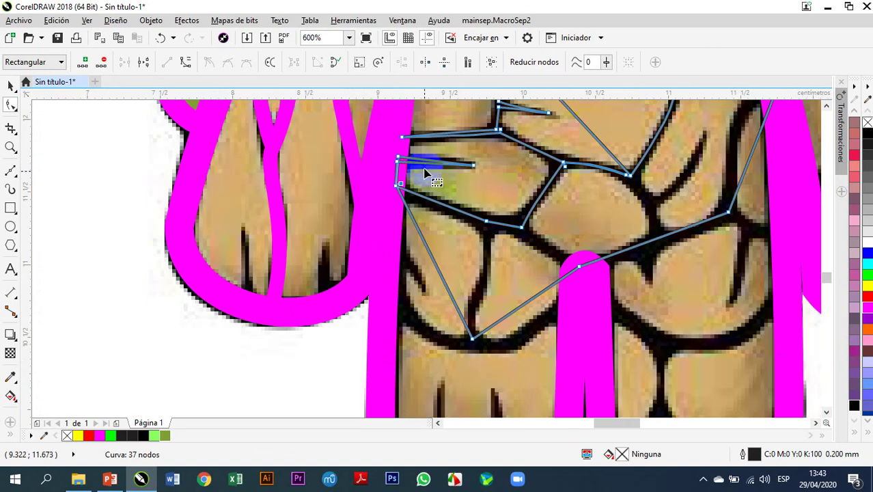
double_click(434, 264)
left_click_drag(434, 264, 490, 228)
scroll(490, 229, "up", 2)
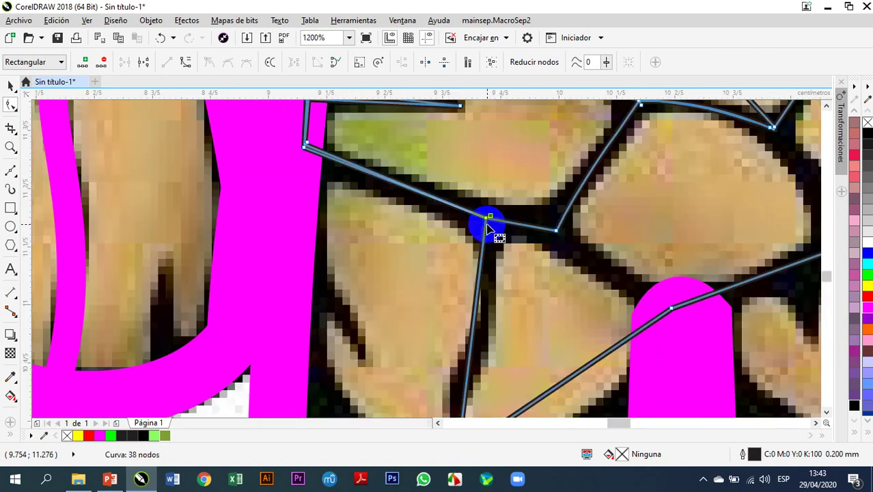
scroll(489, 226, "down", 1)
Step: Convert both segments of the doubled branch below the green-tinted stone to curves and bend them slightly downward along the crack
scroll(415, 189, "up", 1)
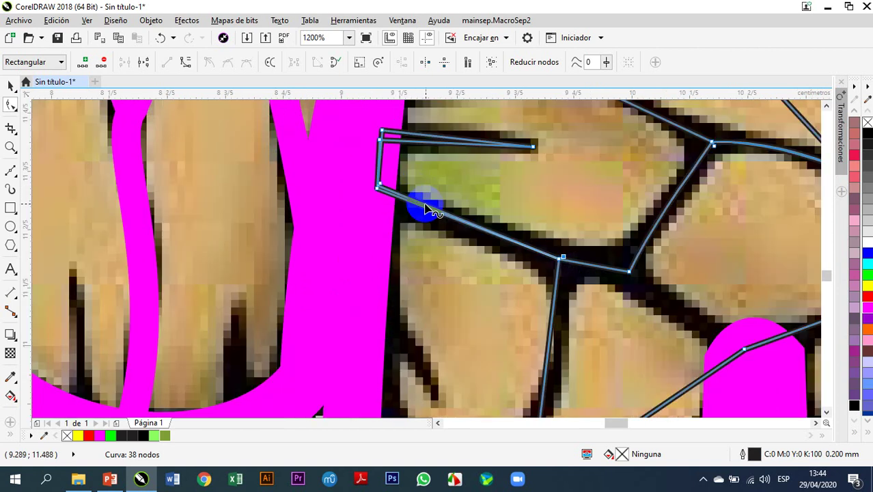
right_click(427, 210)
left_click(461, 255)
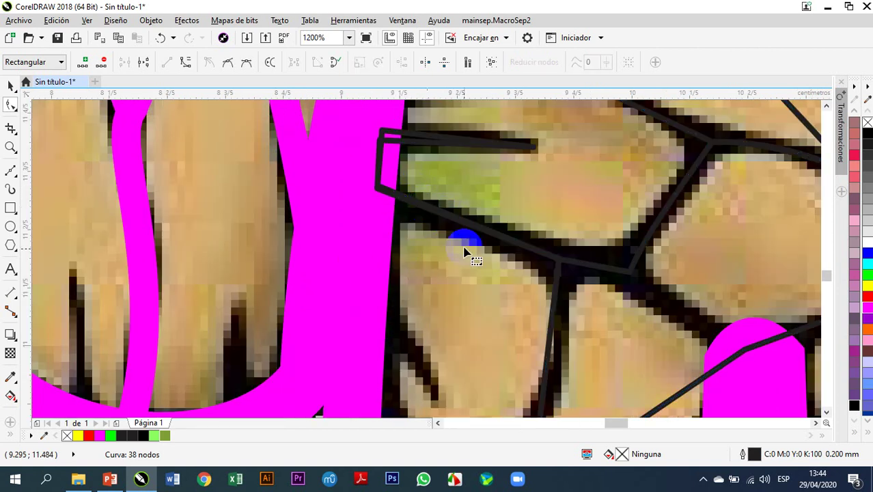
scroll(435, 210, "up", 1)
left_click_drag(442, 214, 462, 236)
right_click(468, 228)
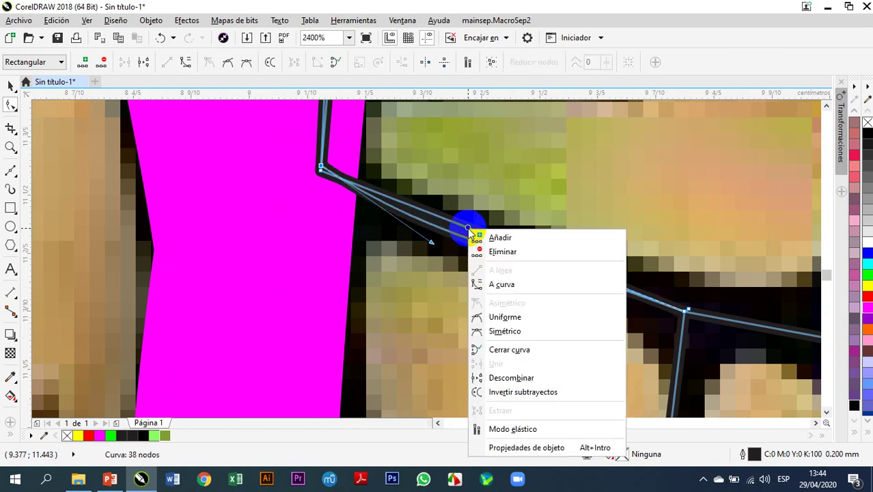
left_click(501, 284)
left_click_drag(497, 244, 494, 246)
scroll(493, 246, "down", 1)
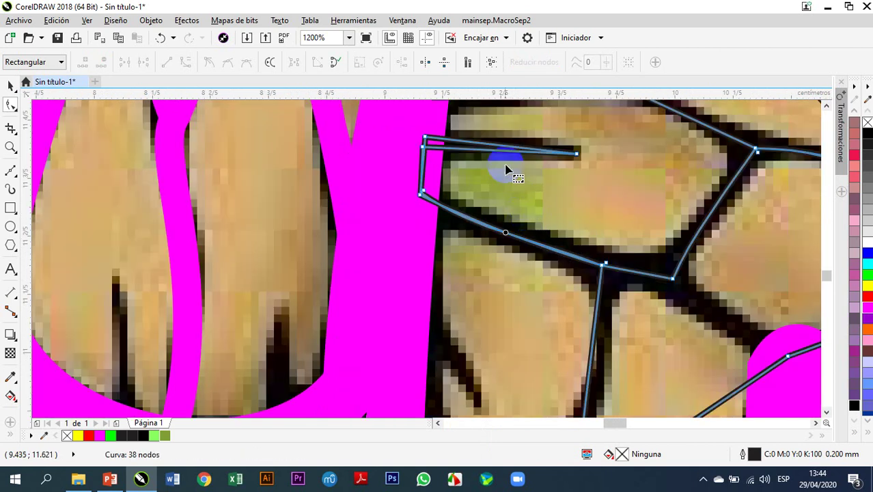
Step: Convert the segment between the two lower stones to a curve and adjust its handles into an S-shape following the crack
scroll(512, 181, "down", 1)
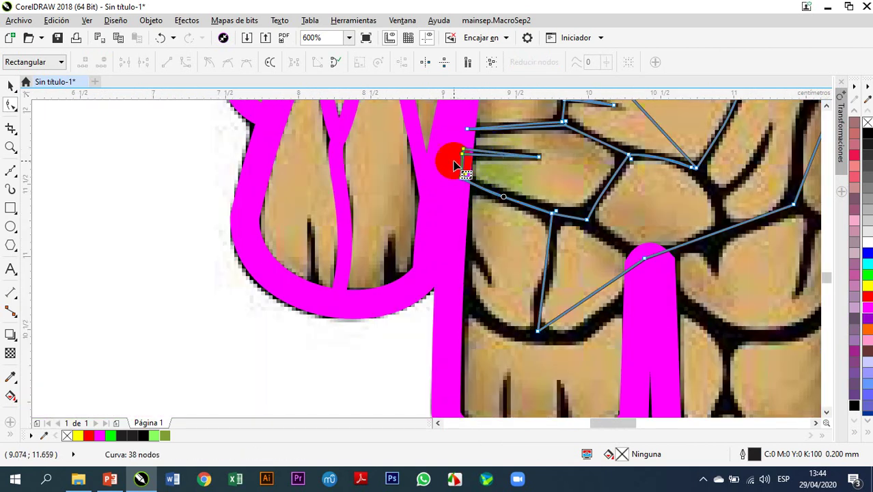
right_click(546, 273)
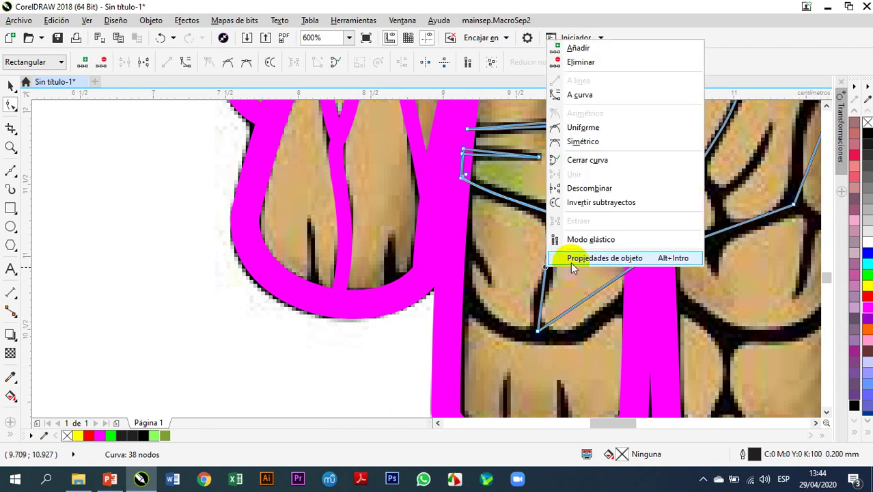
left_click(602, 93)
left_click_drag(551, 272, 552, 265)
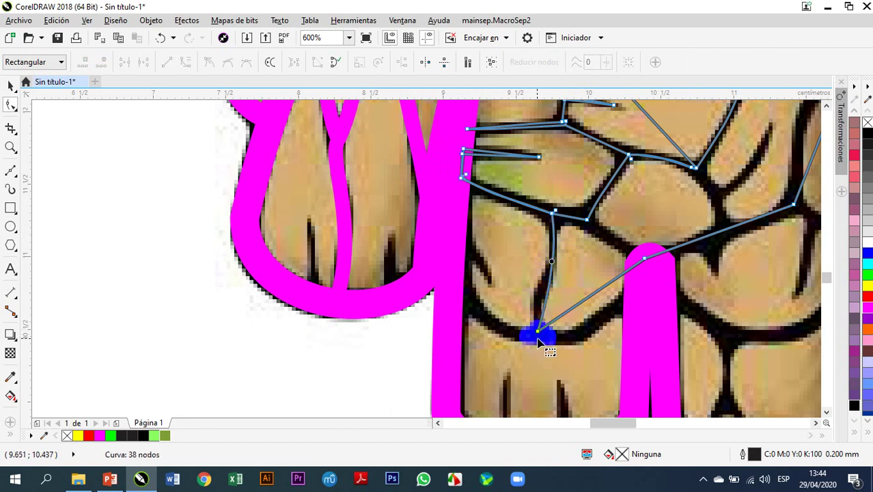
left_click(538, 331)
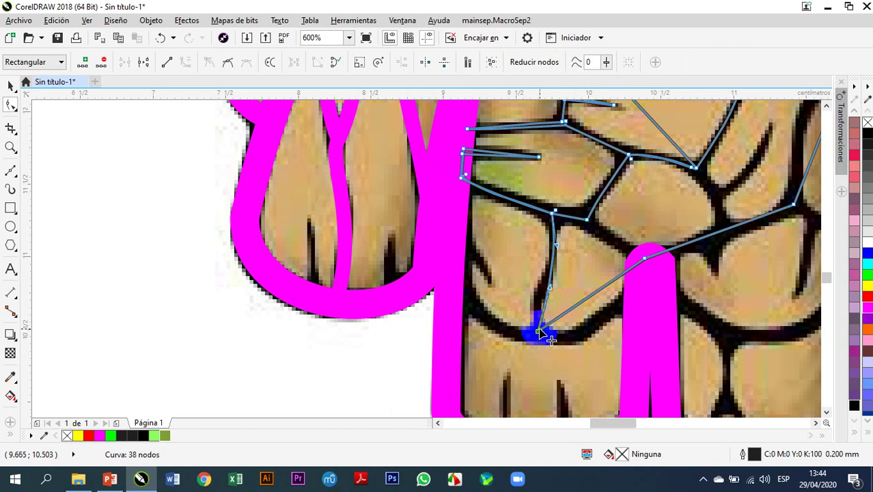
left_click_drag(551, 288, 526, 312)
left_click_drag(470, 241, 478, 277)
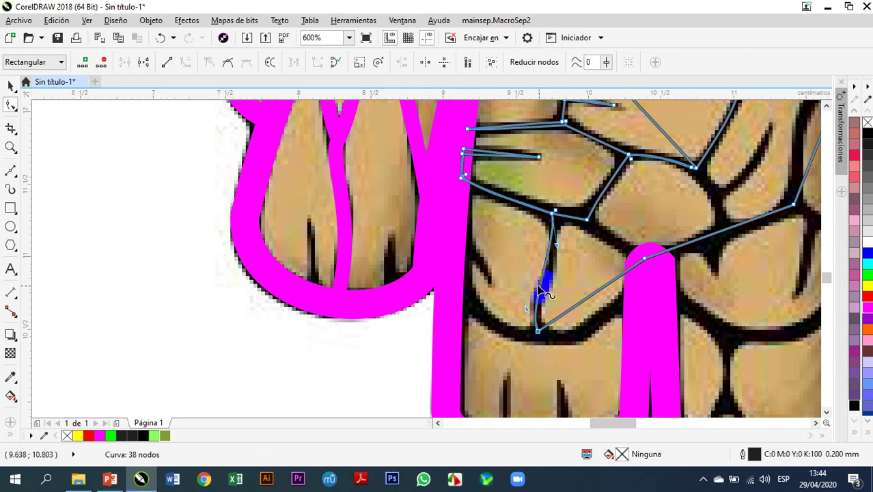
left_click_drag(555, 245, 564, 259)
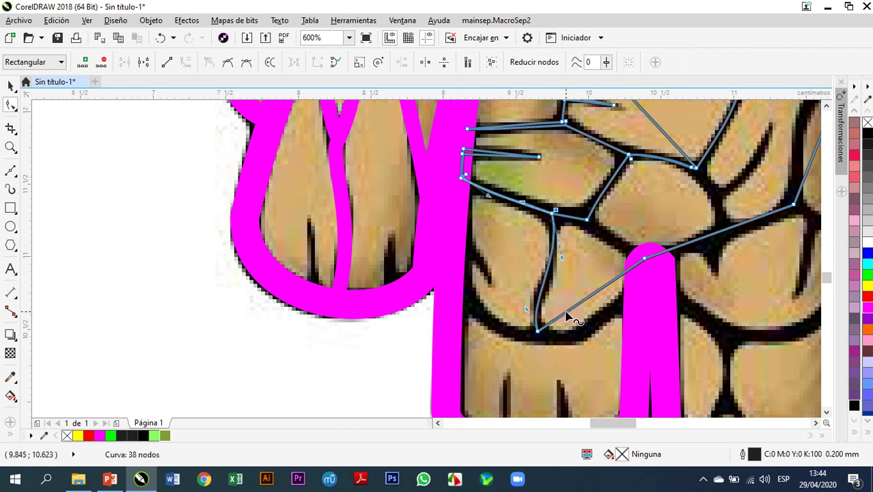
Step: Add two nodes on the magenta outline and one at the short crack's tip in the lower-left stone
double_click(566, 314)
left_click_drag(566, 314, 490, 280)
double_click(481, 290)
double_click(500, 250)
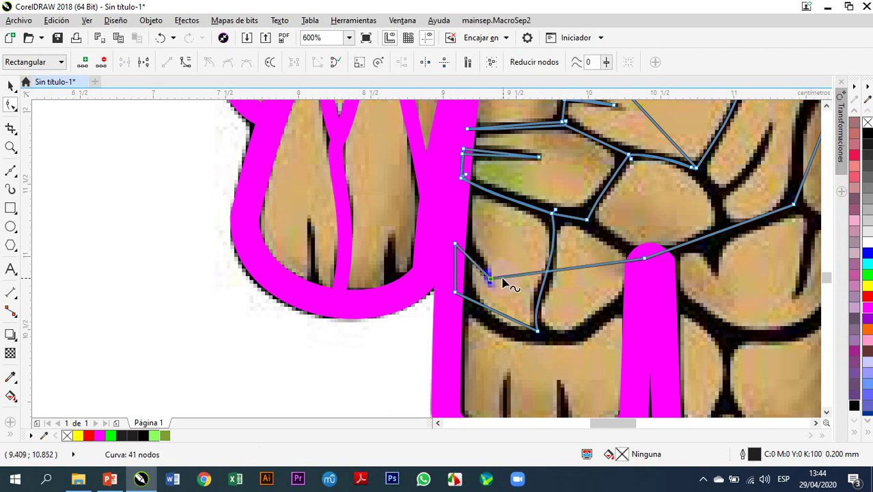
Step: Convert the lower-left stone's short crack segment to a curve, bend it, and add a node returning the branch to the magenta outline
right_click(472, 259)
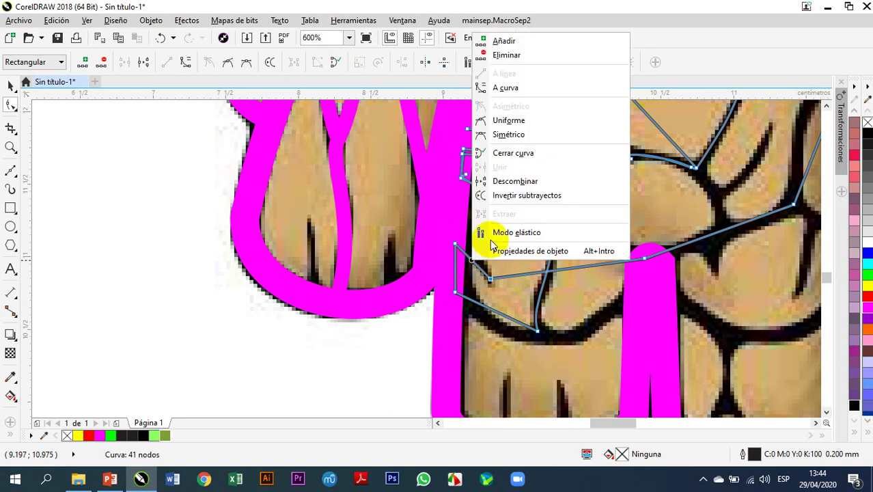
left_click(523, 86)
mouse_move(467, 254)
left_mouse_down()
mouse_move(499, 277)
mouse_move(454, 244)
left_mouse_up()
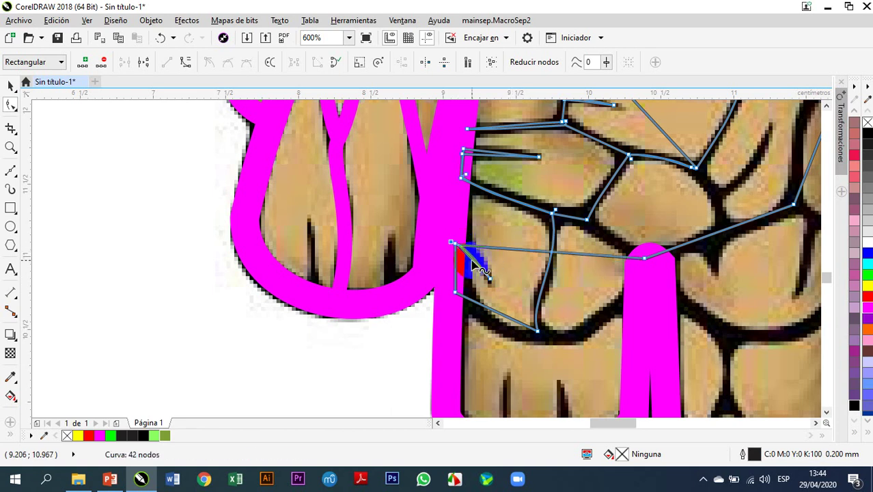
Step: Convert the short crack branch's return segment to a curve, reposition its two outline nodes, and bend it along the crack
scroll(482, 269, "up", 2)
right_click(476, 264)
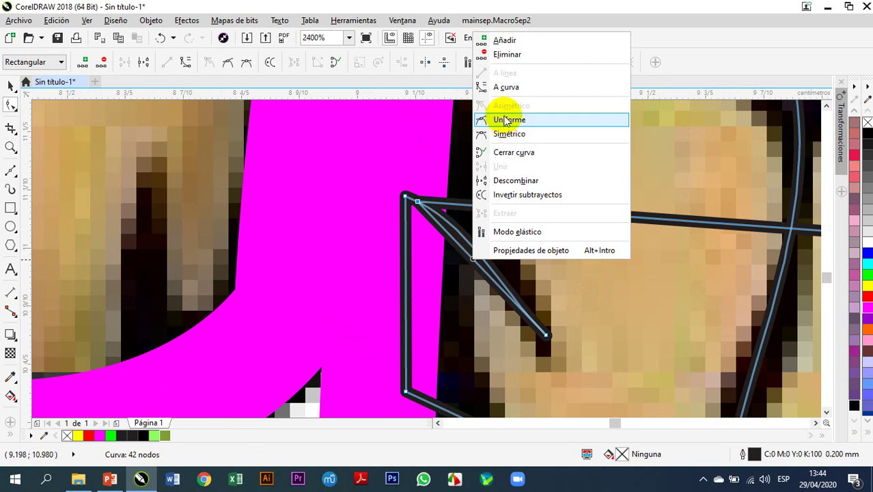
left_click(507, 86)
left_click(424, 208)
mouse_move(429, 213)
left_mouse_down()
mouse_move(431, 205)
mouse_move(427, 226)
mouse_move(415, 186)
mouse_move(421, 207)
left_mouse_up()
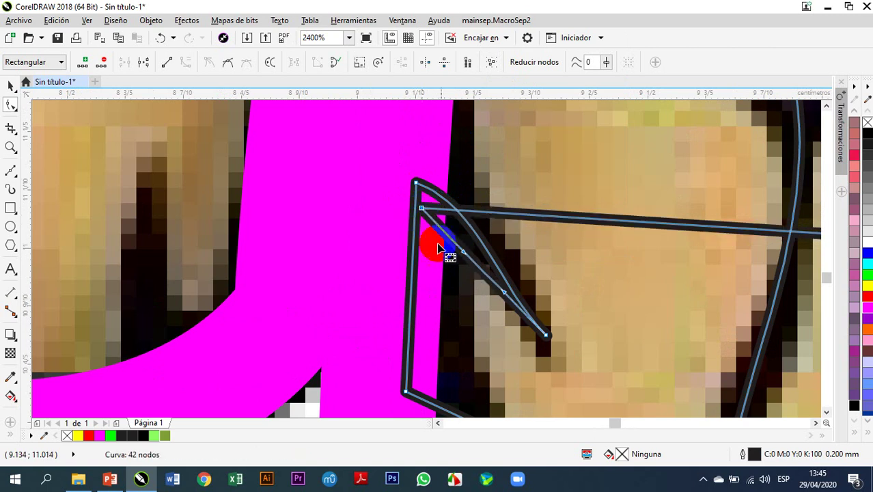
right_click(476, 265)
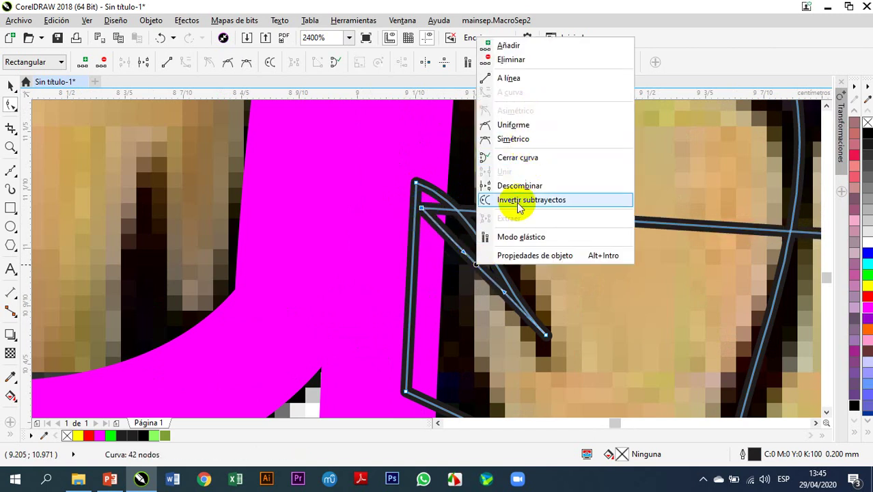
left_click(490, 277)
left_click_drag(482, 271, 498, 277)
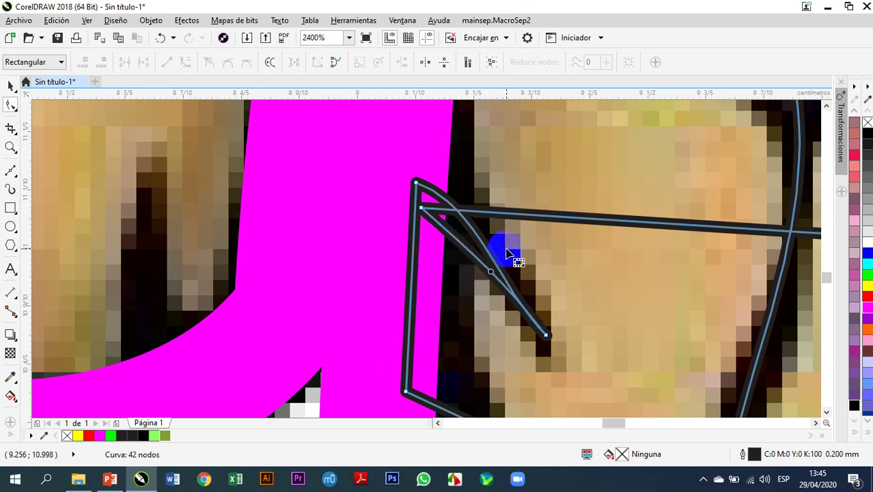
Step: Convert the lower-left stone's bottom segment to a curve and bend it downward along the crack
scroll(506, 254, "down", 3)
scroll(483, 292, "up", 2)
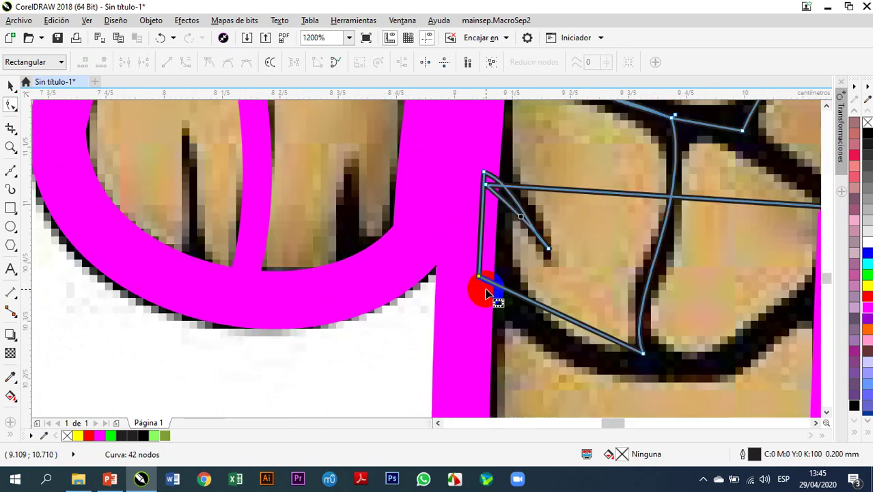
right_click(566, 320)
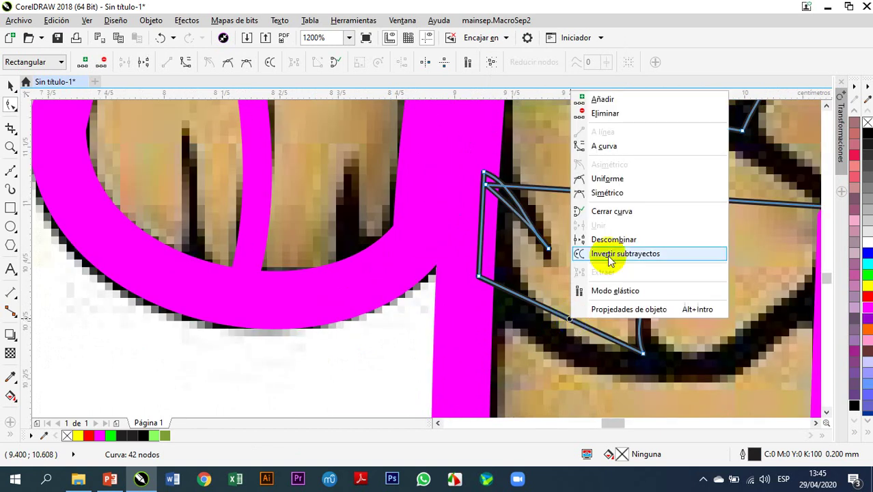
left_click(610, 146)
left_click_drag(577, 325, 589, 352)
scroll(547, 267, "down", 2)
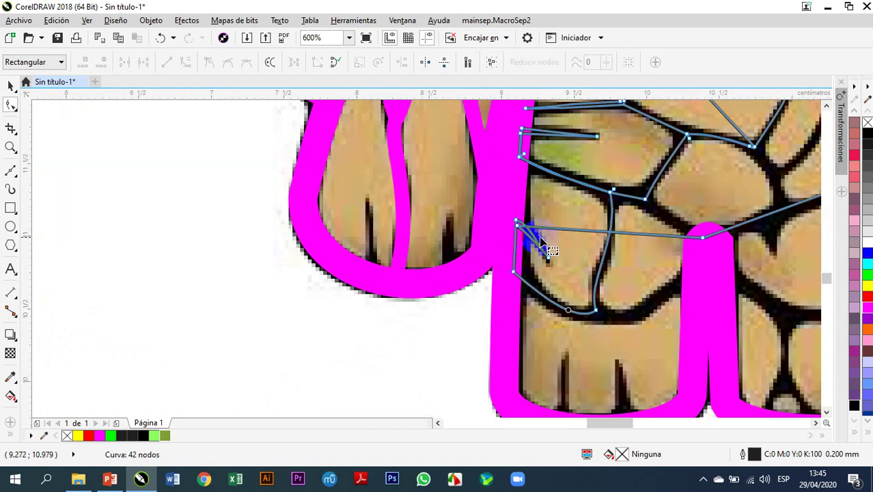
scroll(608, 313, "up", 2)
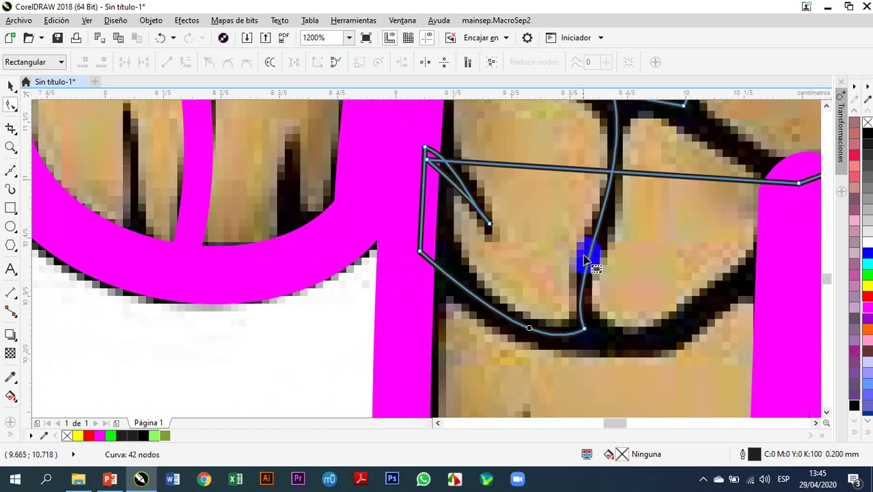
scroll(547, 241, "down", 2)
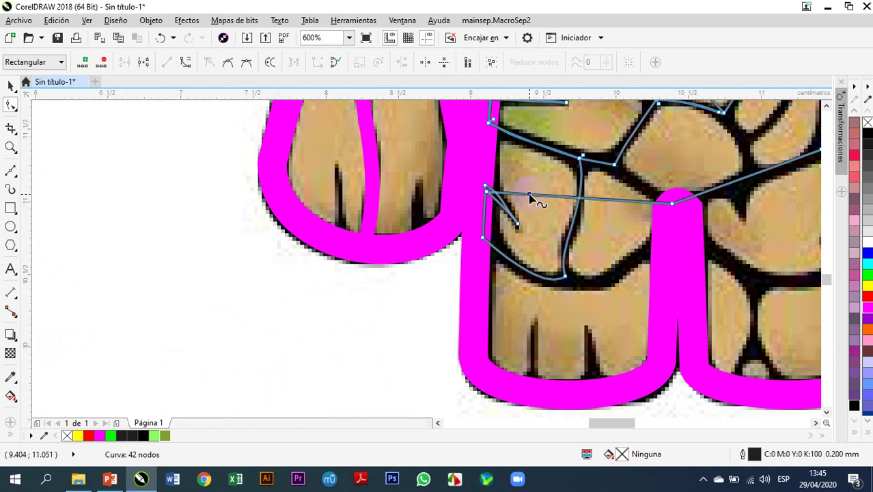
Step: Add two nodes that double the path back from the magenta outline to the lower-left stone's bottom crack junction
left_click(529, 198)
left_click_drag(529, 198, 484, 238)
left_click_drag(540, 231, 547, 274)
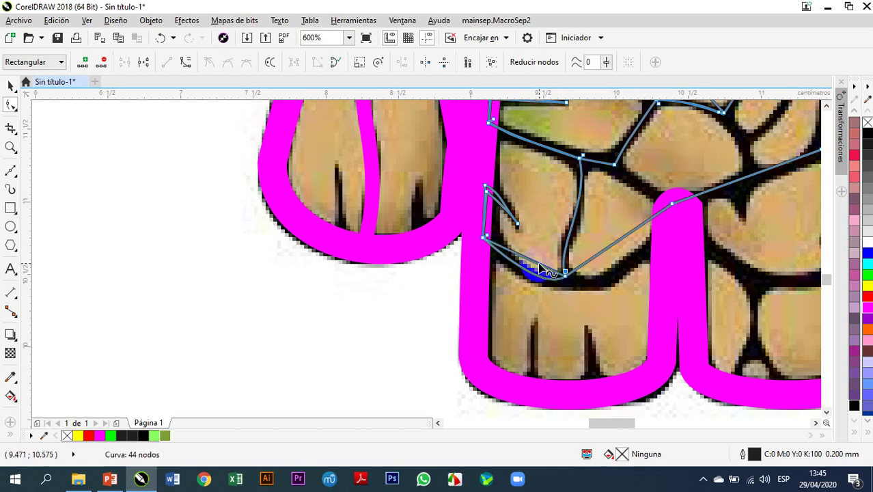
Step: Convert the returning segment under the lower-left stone to a curve and bend it downward along the crack
right_click(539, 264)
left_click(606, 90)
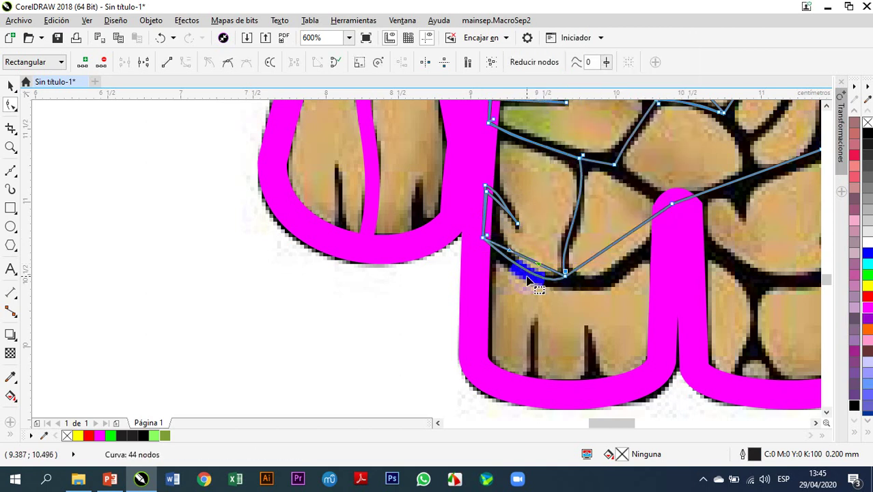
left_click_drag(527, 262, 531, 275)
scroll(531, 275, "down", 1)
scroll(588, 250, "up", 1)
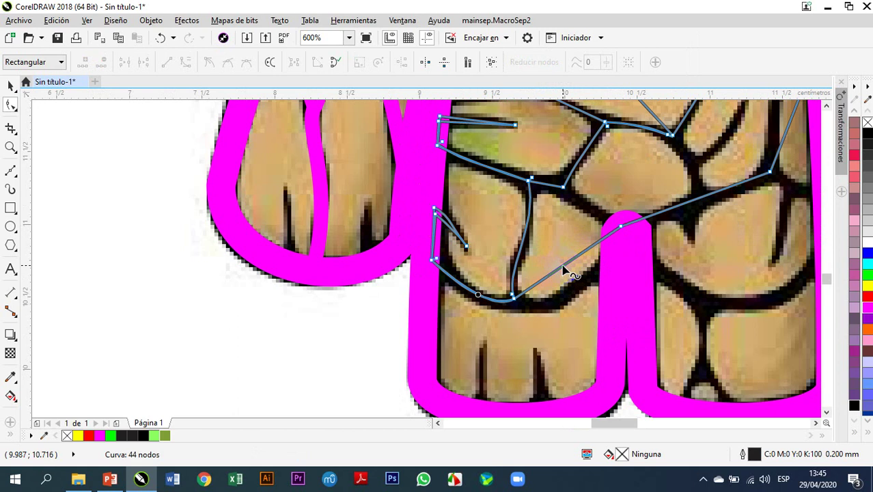
Step: Convert the segment between the bottom crack junction and the magenta arch between the legs to a curve, and bend it along the crack
right_click(562, 266)
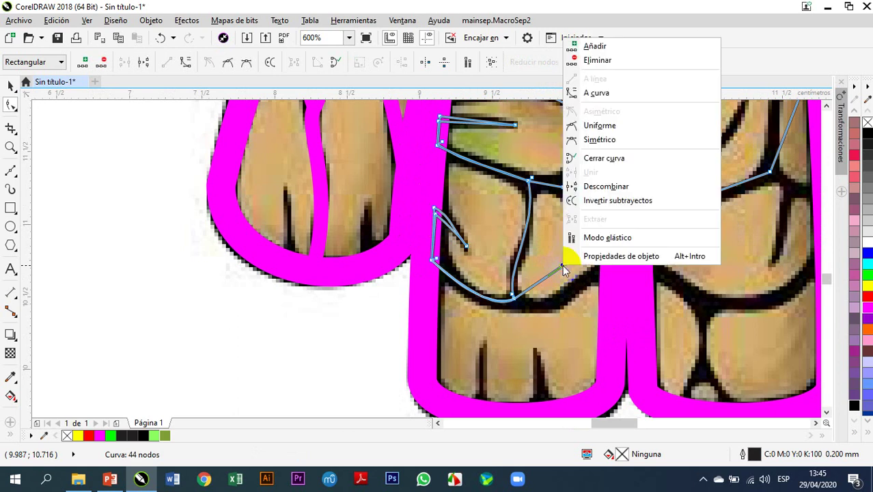
left_click(593, 92)
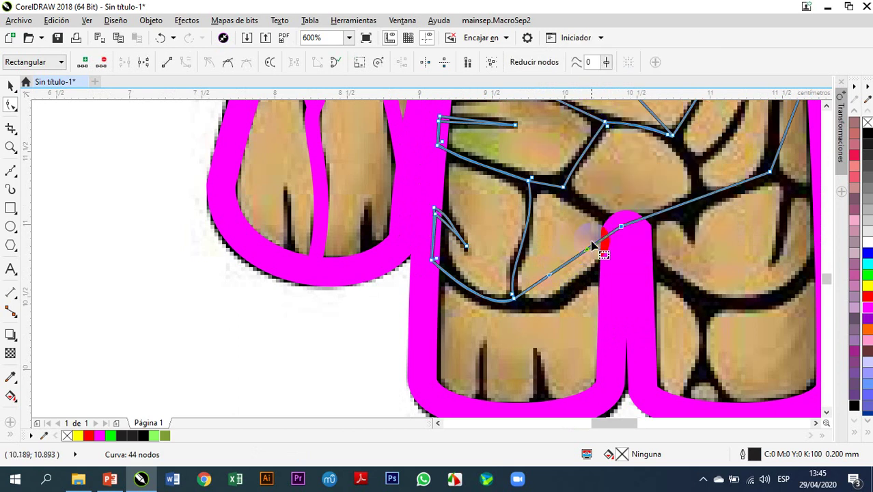
left_click_drag(567, 266, 573, 293)
scroll(572, 286, "down", 2)
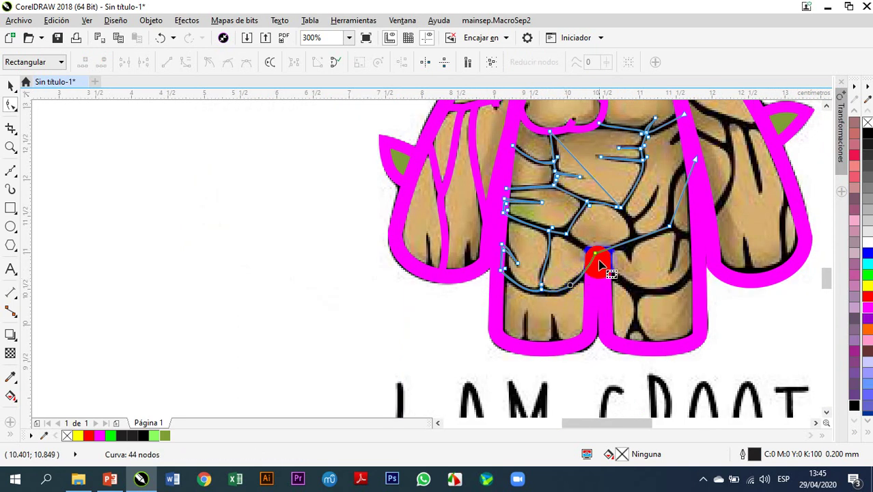
scroll(594, 273, "up", 2)
left_click(585, 262)
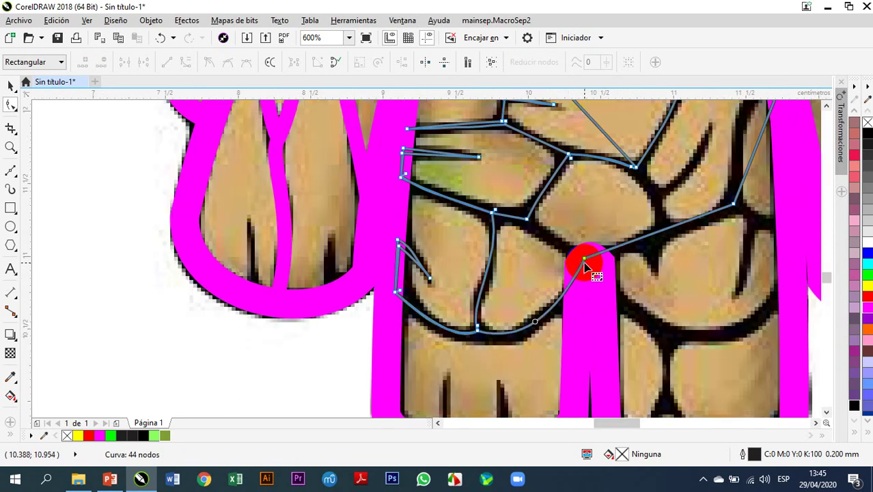
scroll(506, 232, "down", 1)
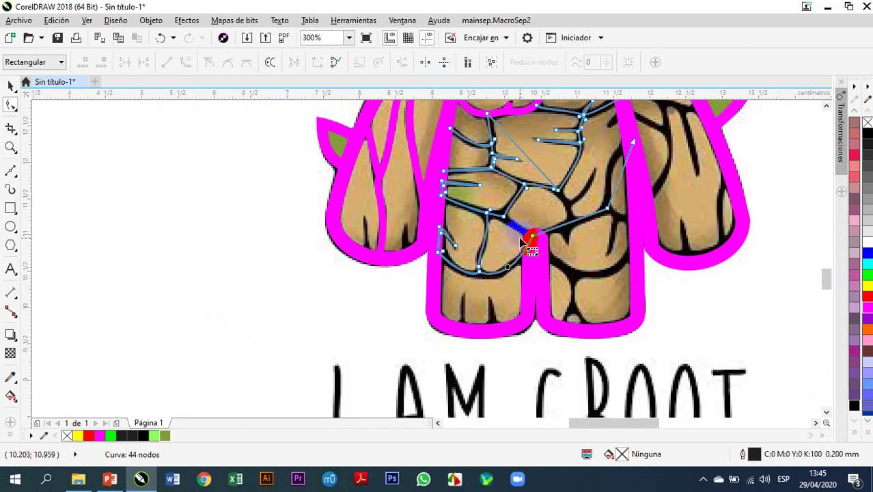
scroll(513, 241, "up", 1)
Step: Extend the path from the magenta arch to the crack junction below the central stone, curve that segment, and add a return node at the arch
left_click(549, 257)
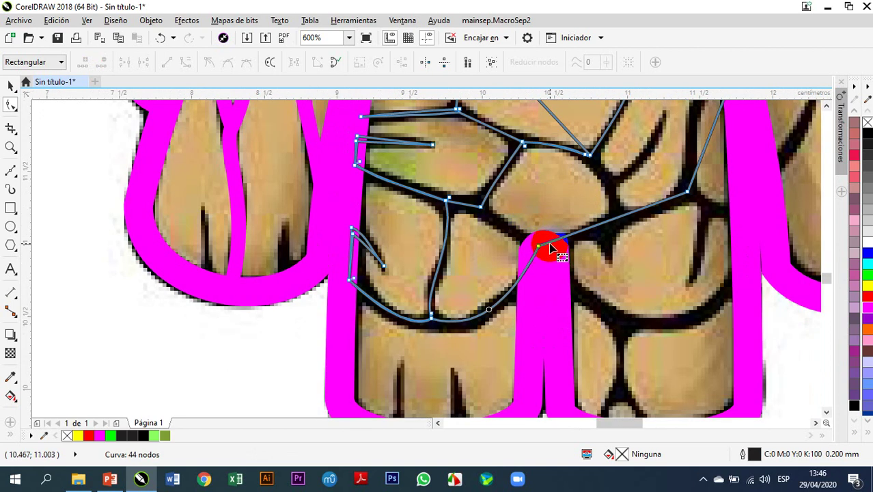
left_click_drag(550, 244, 477, 205)
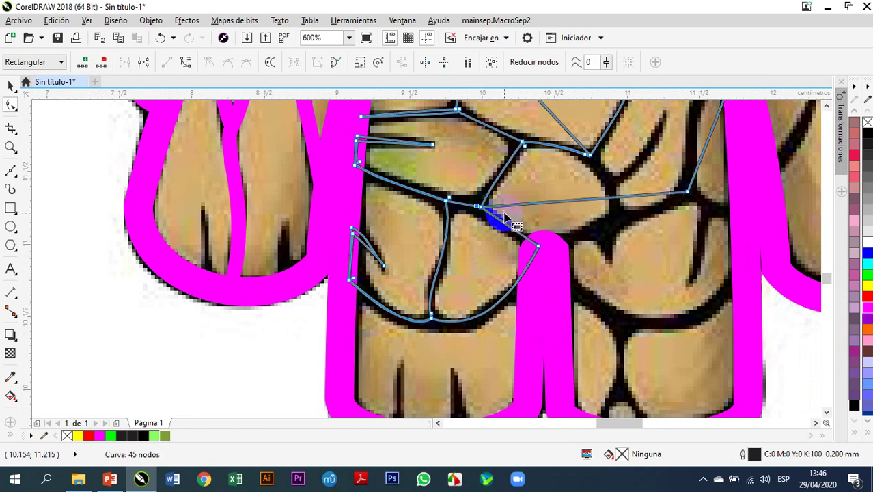
right_click(502, 221)
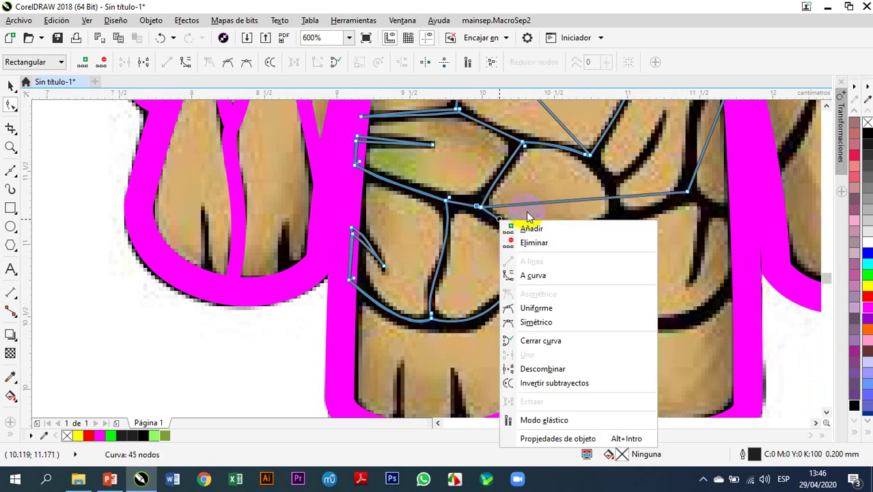
left_click(548, 275)
left_click_drag(506, 224, 535, 243)
Step: Convert the straight return segment to the magenta arch to a curve and bend it onto its doubled crack line
scroll(504, 229, "up", 3)
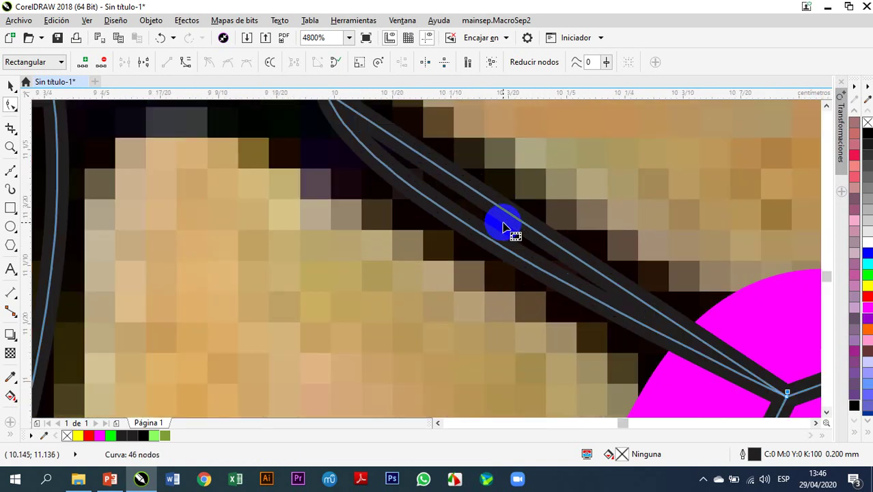
right_click(508, 217)
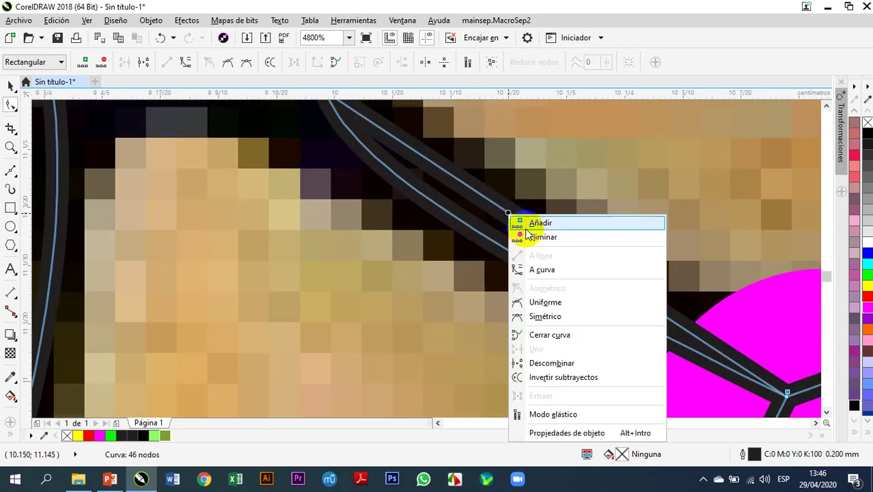
left_click(530, 269)
left_click_drag(507, 217, 469, 231)
scroll(469, 231, "down", 3)
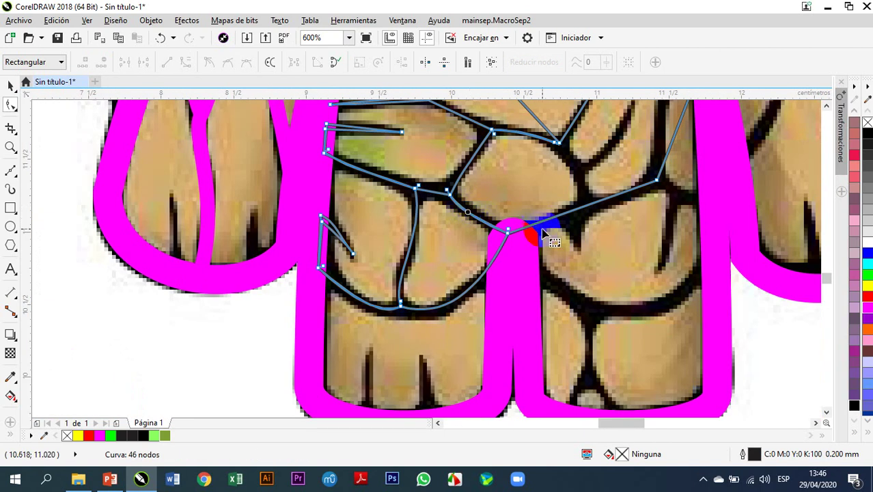
Step: Add three nodes on the segment right of the magenta arch and move the middle one down to the short crack's tip
scroll(539, 232, "down", 1)
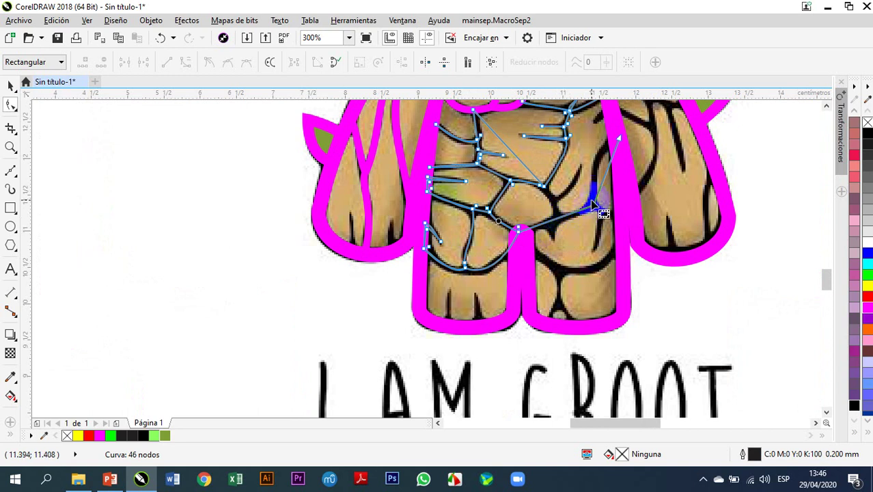
scroll(589, 191, "up", 1)
scroll(508, 253, "up", 1)
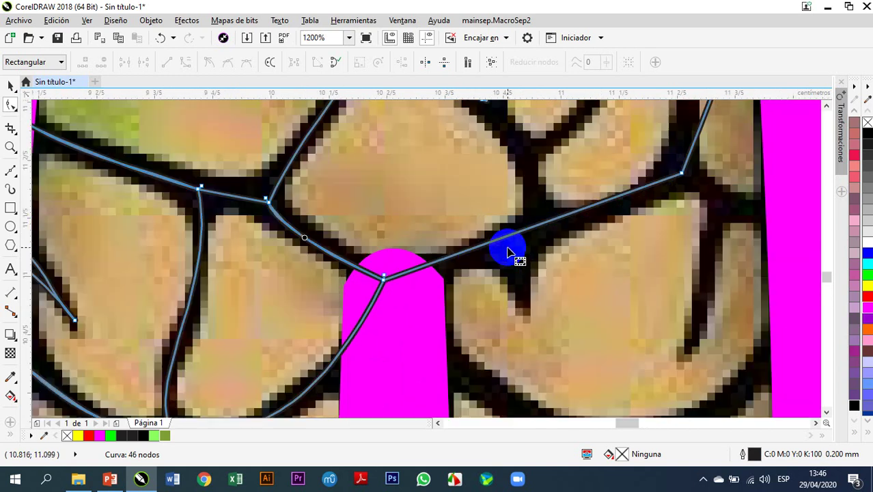
double_click(490, 243)
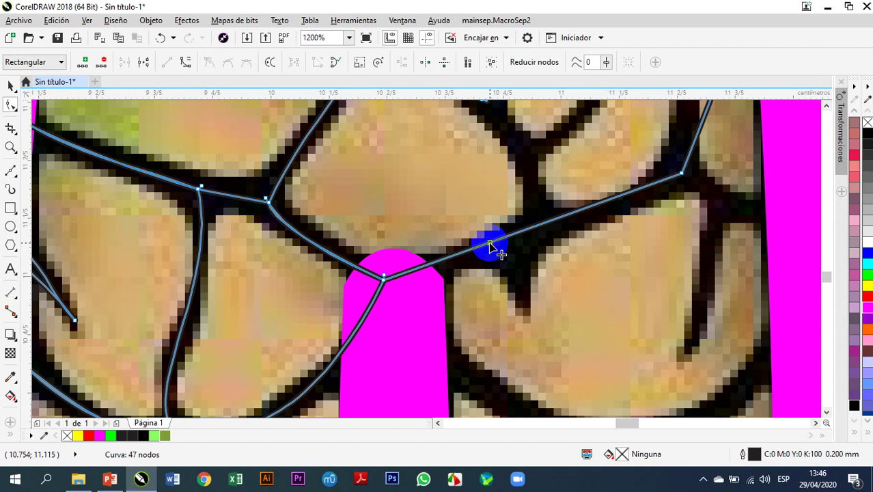
double_click(528, 231)
double_click(513, 235)
left_click_drag(512, 235, 525, 312)
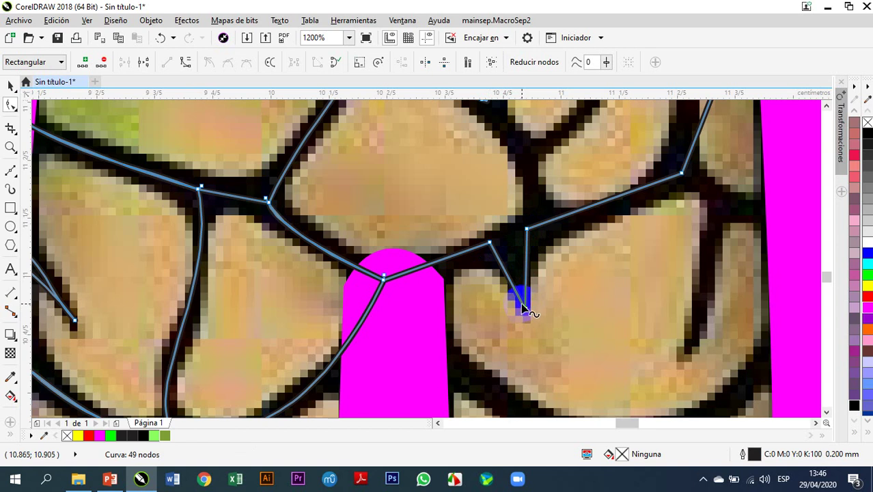
Step: Convert the segment between the magenta arch and the short crack to a curve and bend it along the central stone's lower edge
left_click_drag(489, 244, 466, 254)
right_click(467, 255)
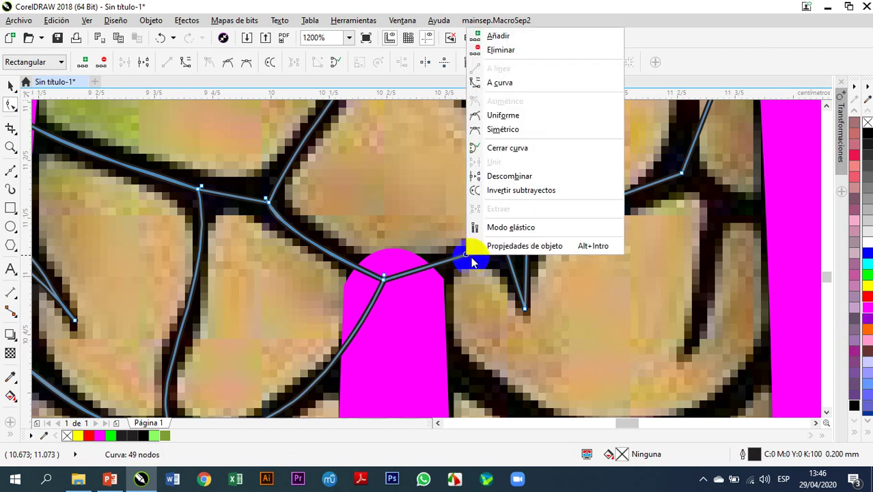
left_click(518, 83)
left_click_drag(453, 263, 463, 260)
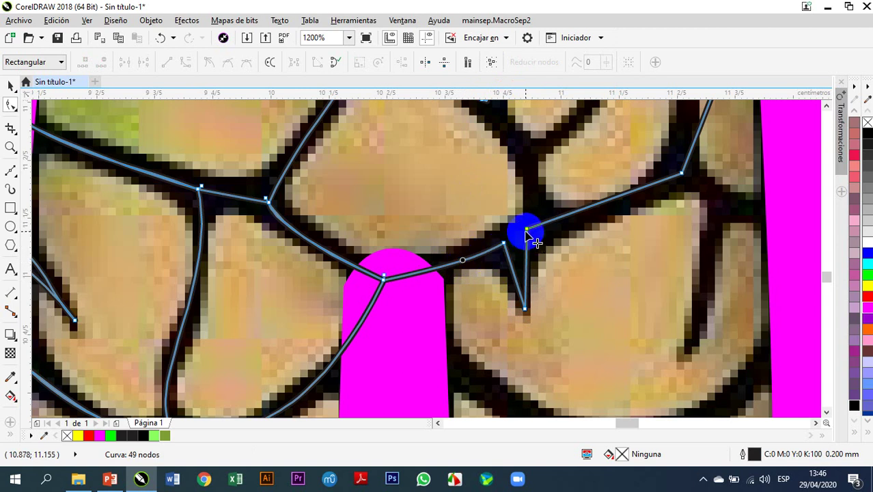
scroll(522, 253, "down", 2)
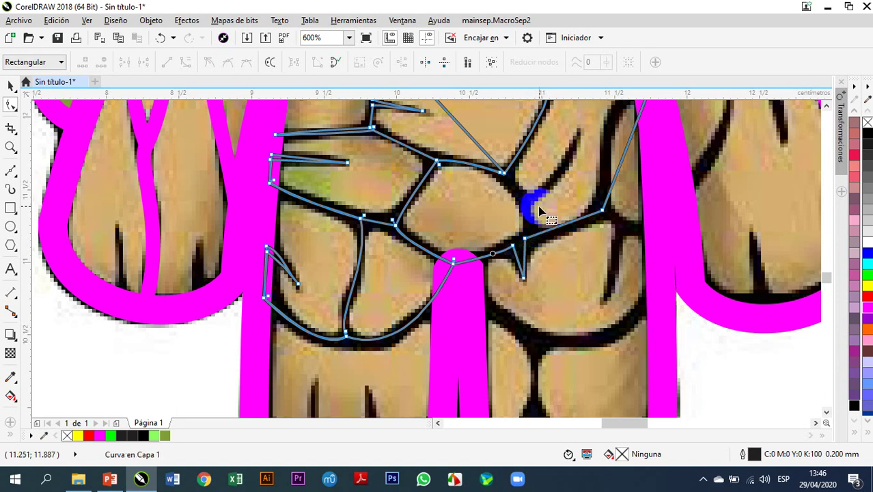
Step: Add nodes at the junctions along the central stone's right edge and a doubled branch out to the slanted crack's tip
left_click(539, 238)
left_click_drag(540, 237, 506, 176)
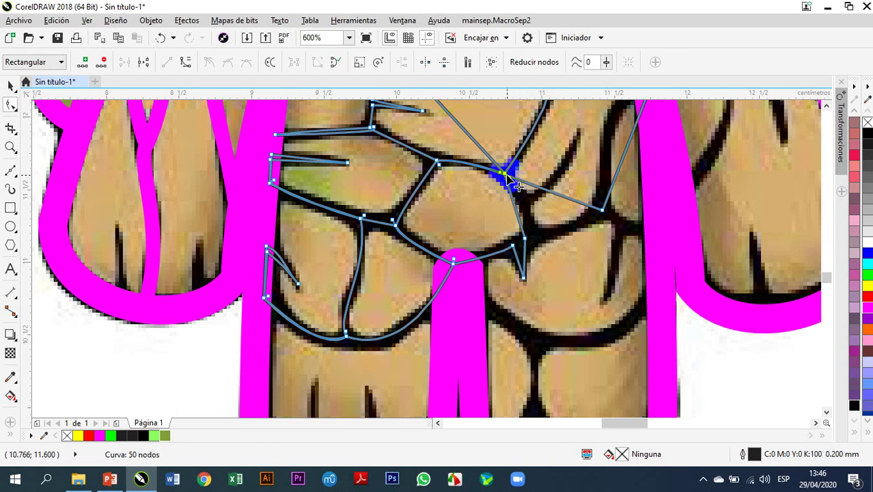
left_click(539, 190)
left_click_drag(540, 190, 526, 203)
double_click(532, 203)
left_click_drag(537, 199, 519, 213)
Step: Convert the segment along the central stone's right edge to a curve and bend it along the crack
right_click(517, 213)
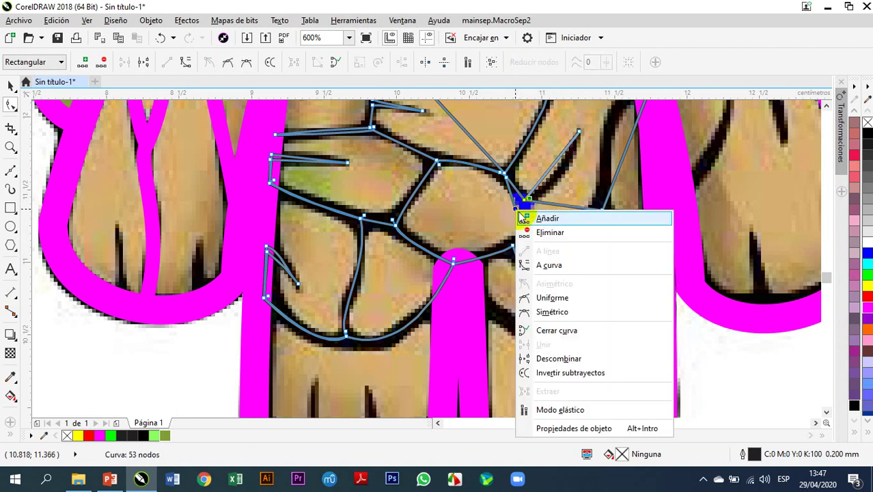
left_click(541, 268)
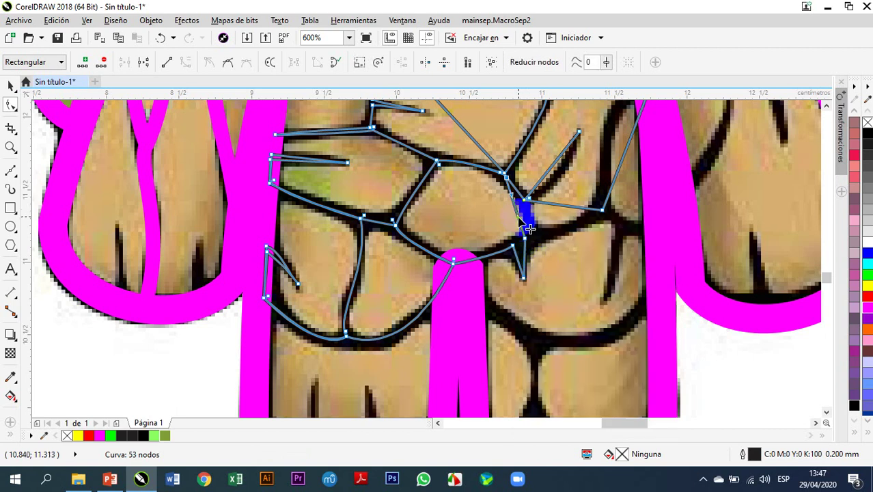
left_click_drag(517, 216, 515, 183)
scroll(519, 202, "up", 3)
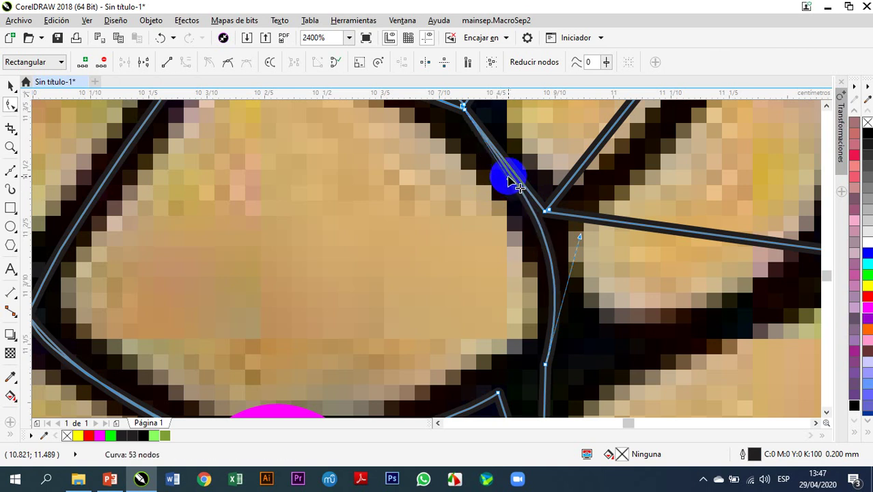
scroll(533, 193, "down", 3)
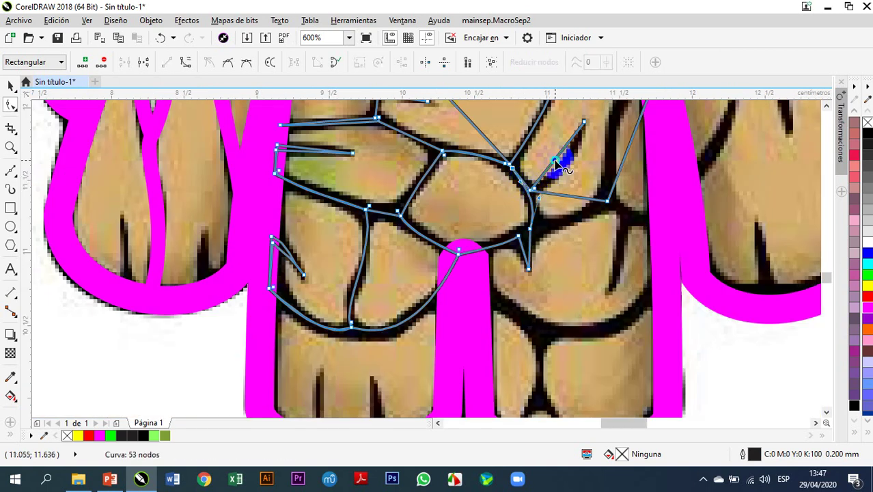
Step: Convert one segment of the doubled slanted crack branch to a curve and bend it along the crack
right_click(556, 162)
left_click(585, 217)
scroll(571, 173, "up", 3)
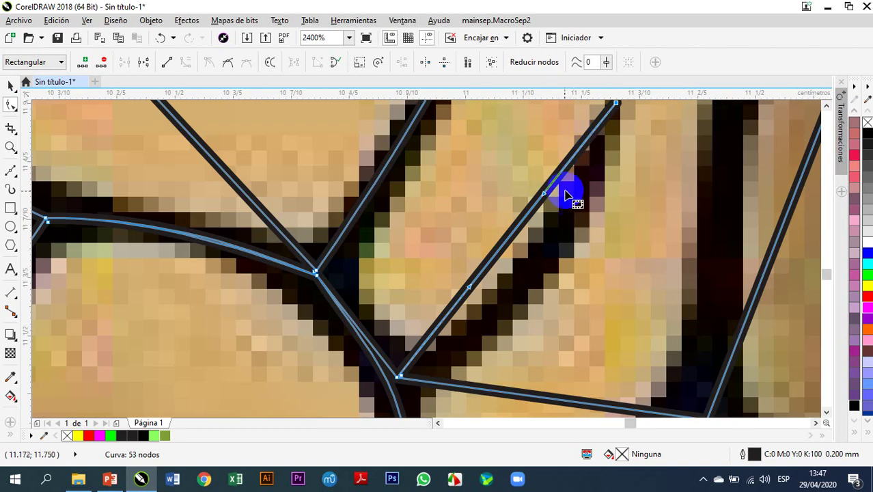
left_click_drag(525, 222, 538, 262)
Step: Convert the slanted crack branch's remaining straight segment to a curve and bend it to match its doubled line
right_click(512, 242)
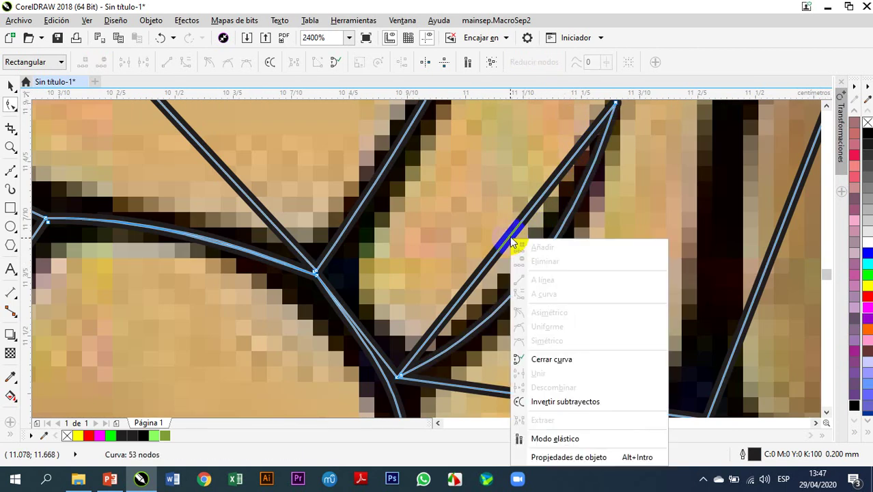
left_click(510, 238)
right_click(511, 237)
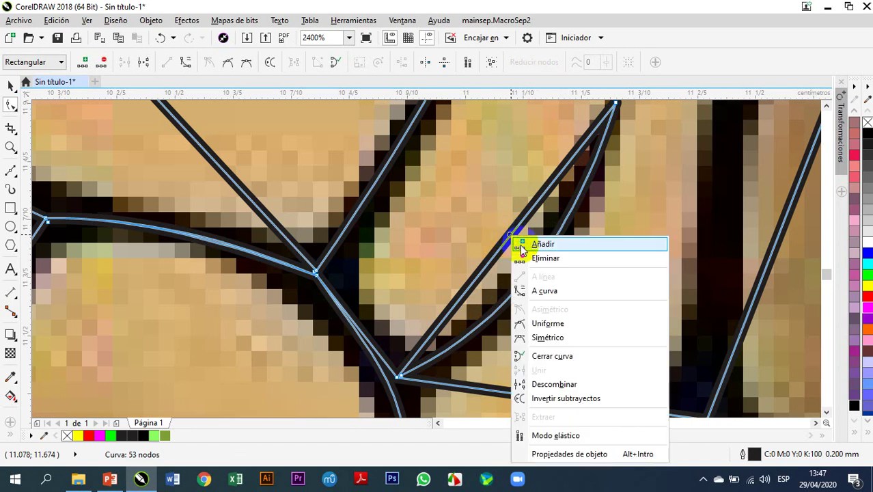
left_click(540, 292)
left_click_drag(510, 238, 526, 268)
scroll(555, 158, "down", 3)
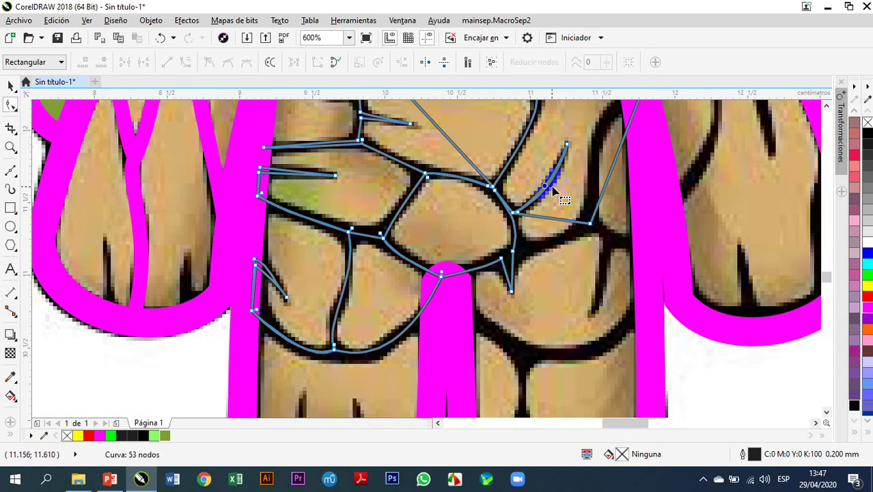
Step: Refine the bend of the curve along the central stone's right edge
scroll(530, 243, "up", 2)
scroll(532, 237, "up", 1)
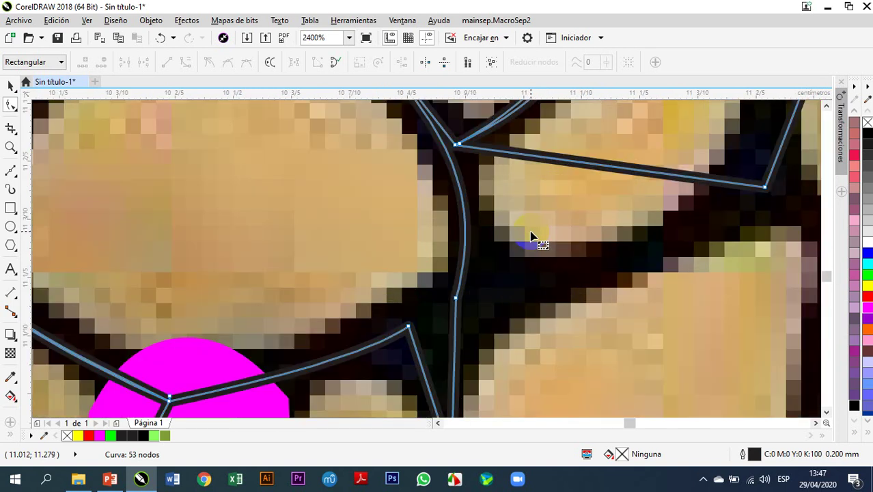
scroll(506, 206, "down", 1)
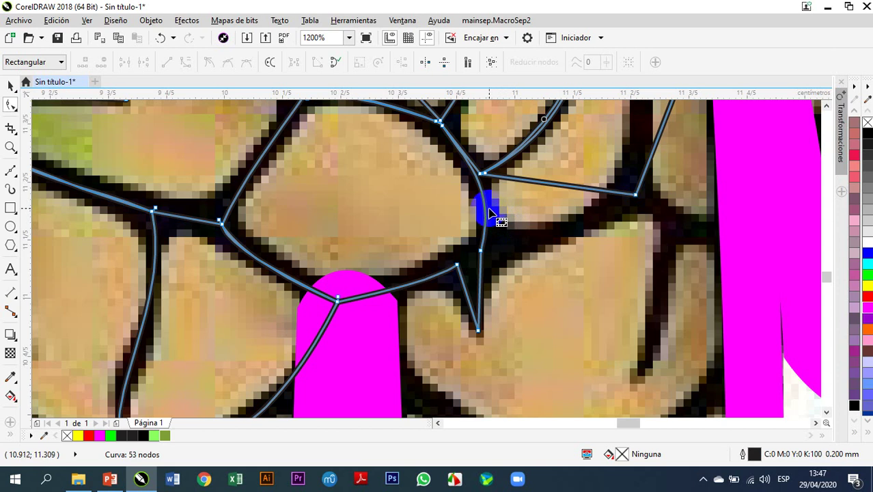
mouse_move(484, 207)
left_mouse_down()
mouse_move(481, 189)
mouse_move(483, 196)
left_mouse_up()
Step: Convert the segment toward the right-hand crack junction to a curve, add a node at the lower junction, and shape it around the stone
right_click(551, 189)
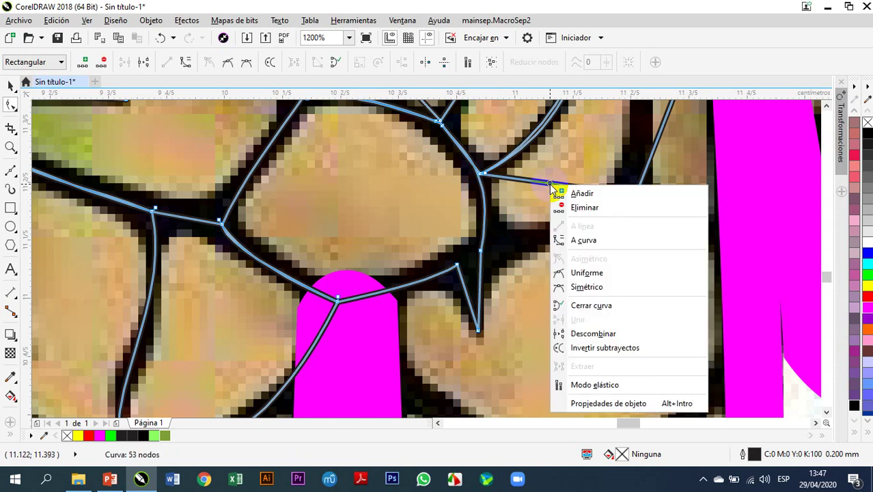
left_click(571, 238)
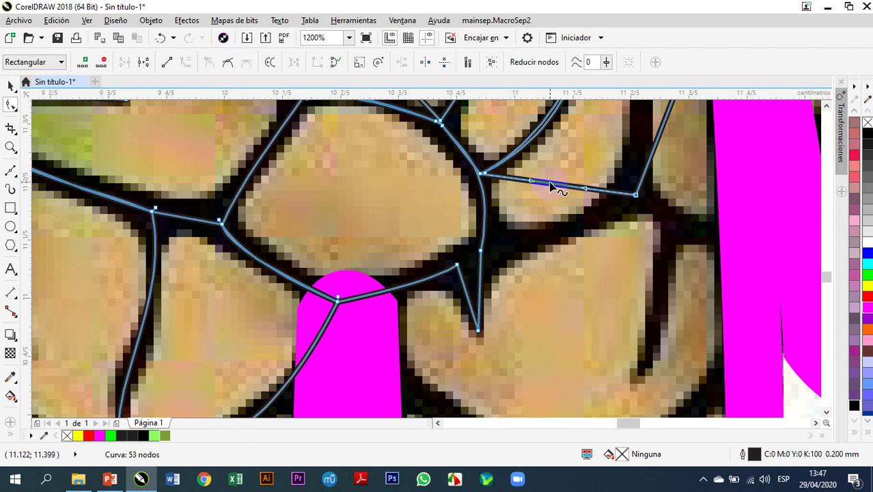
left_click_drag(550, 187, 497, 248)
double_click(546, 219)
left_click(487, 191)
left_click_drag(501, 193, 494, 199)
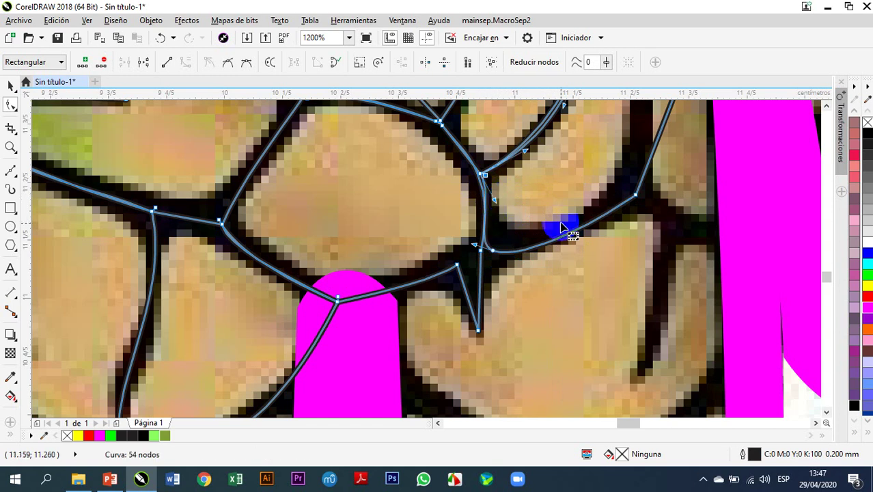
Step: Convert the curved segment toward the right-hand crack junction back to a straight line
right_click(547, 249)
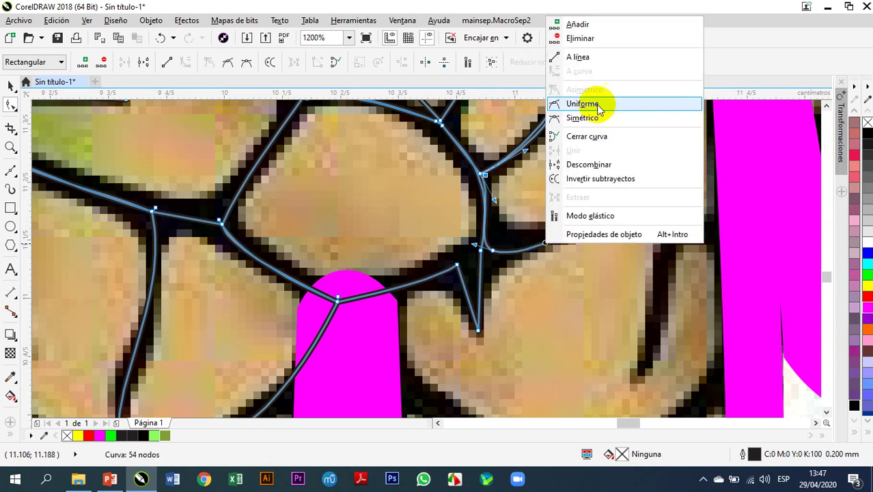
left_click(587, 58)
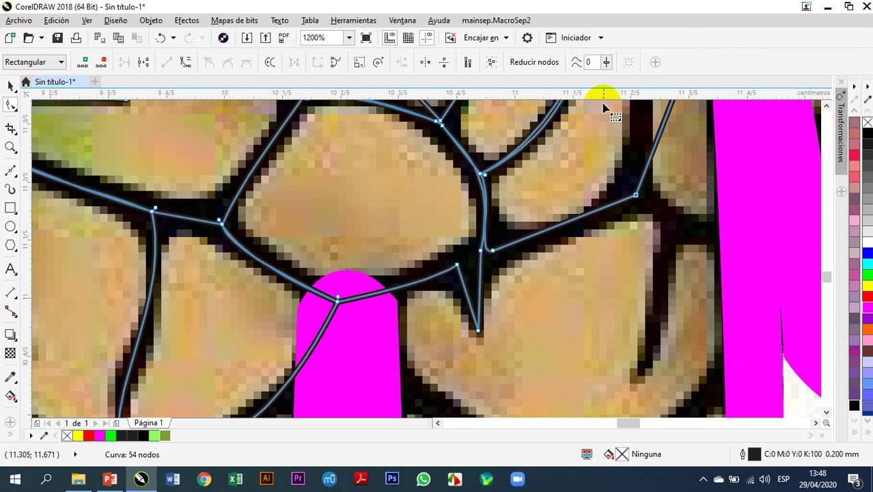
right_click(564, 225)
scroll(564, 225, "down", 3)
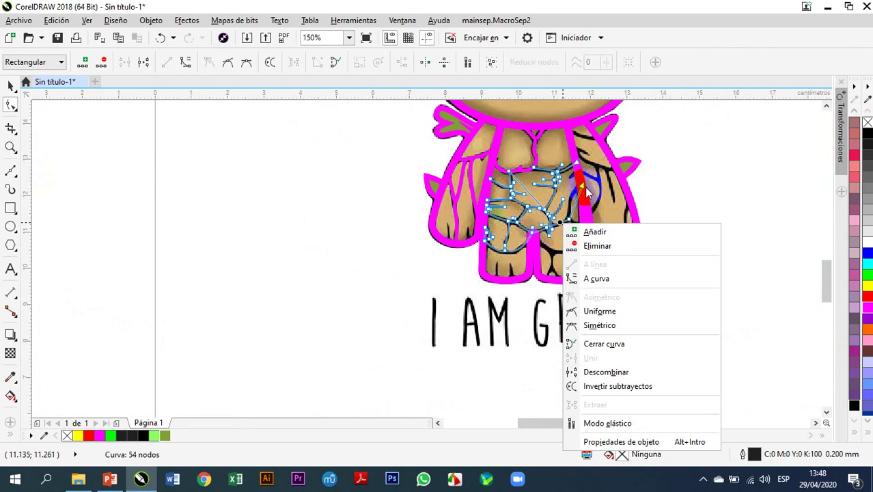
scroll(567, 245, "up", 2)
scroll(568, 251, "down", 2)
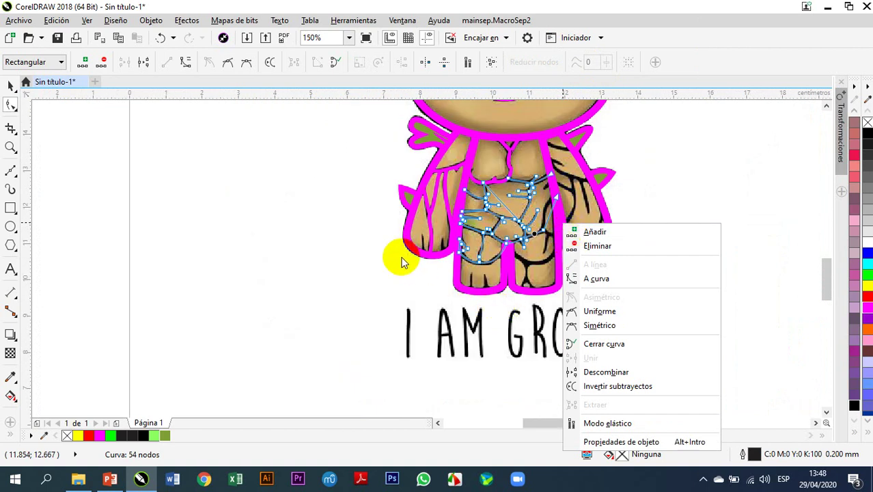
left_click(439, 273)
scroll(565, 232, "up", 2)
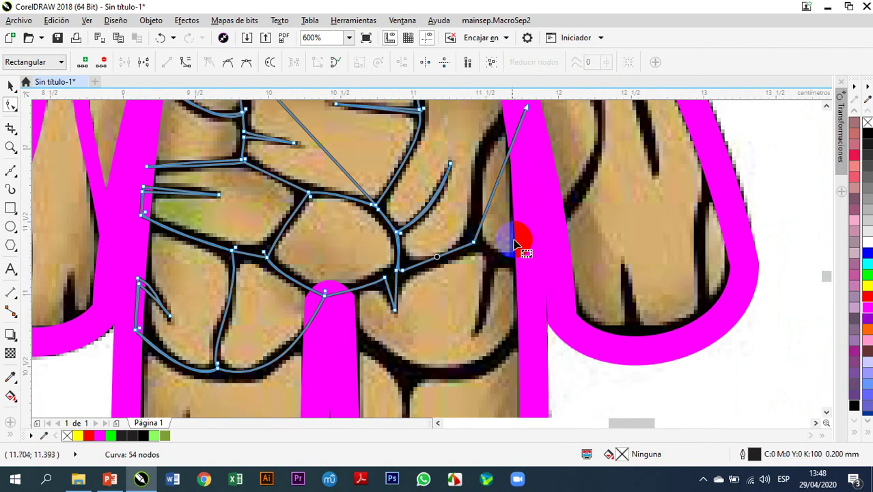
Step: Convert the straight segment into the right-hand junction to a curve and bend it gently along the crack
left_click_drag(474, 244, 438, 256)
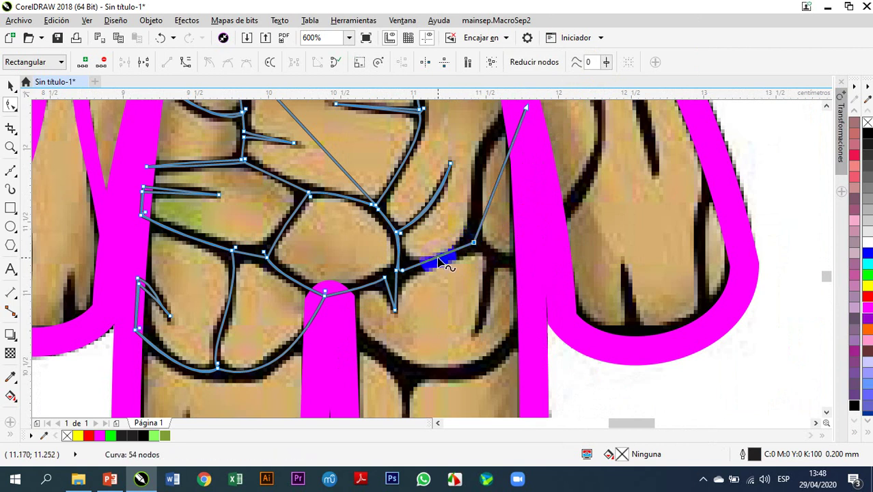
right_click(438, 257)
left_click(467, 85)
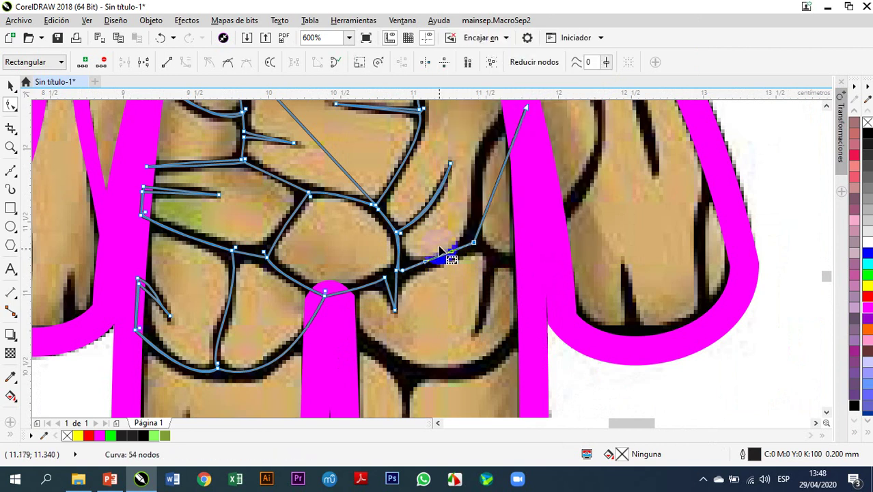
left_click_drag(442, 255, 438, 264)
Step: Add and position nodes beyond the right-hand junction to form a narrow spike along the short crack in the right leg's upper stone
left_click_drag(480, 236, 476, 329)
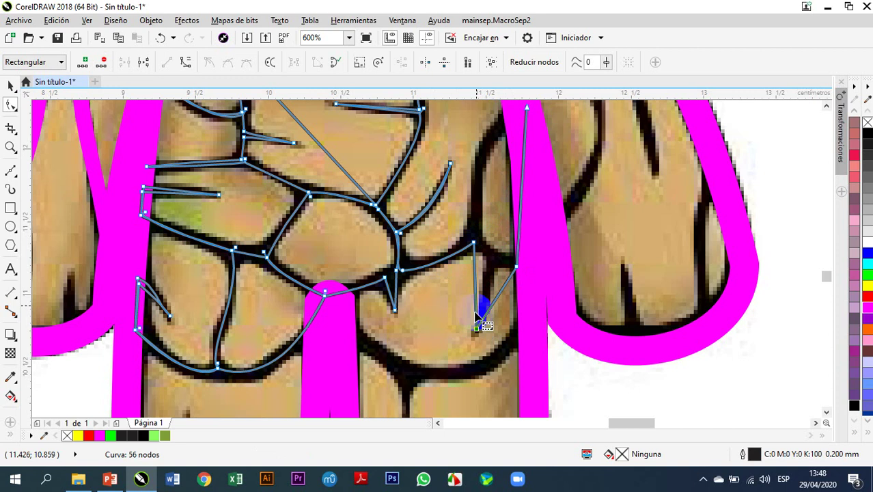
double_click(476, 273)
left_click_drag(476, 273, 490, 257)
double_click(507, 286)
left_click_drag(507, 286, 498, 260)
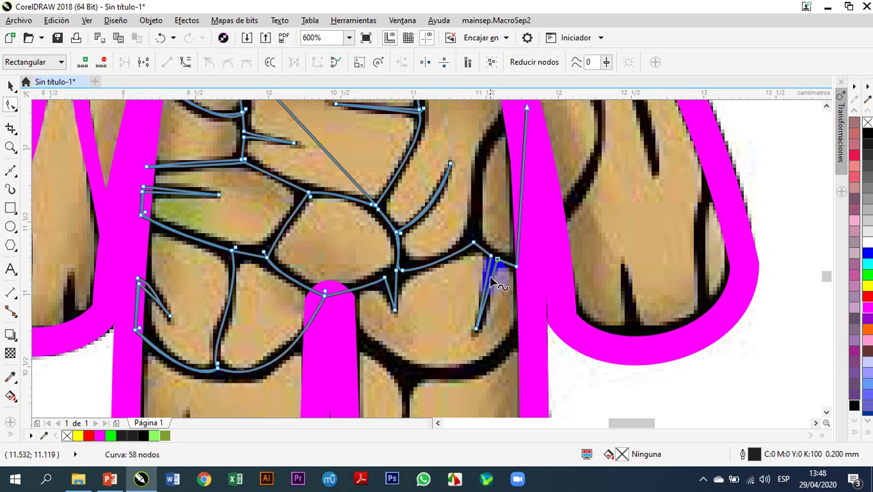
Step: Convert both sides of the narrow spike to curves and bend them to follow the short crack
scroll(491, 277, "up", 1)
right_click(486, 304)
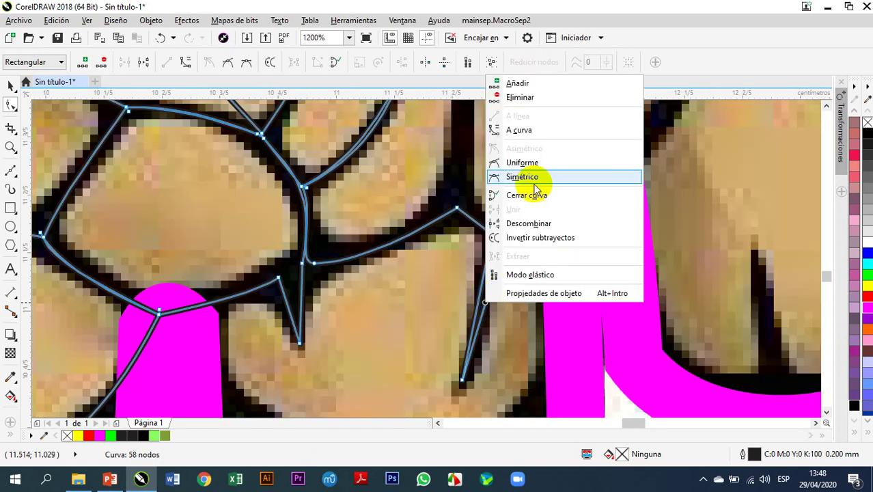
left_click(526, 134)
left_click(482, 316)
mouse_move(482, 316)
left_mouse_down()
mouse_move(485, 338)
mouse_move(478, 323)
left_mouse_up()
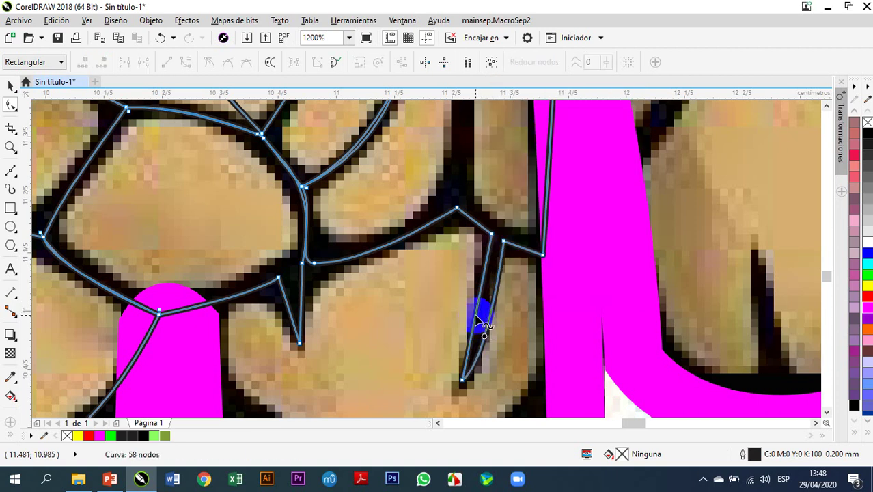
right_click(478, 321)
left_click(517, 142)
left_click_drag(493, 317, 492, 256)
Step: Add nodes at the right-hand junction to form a doubled branch up the crack beside the torso's right edge
scroll(509, 267, "down", 1)
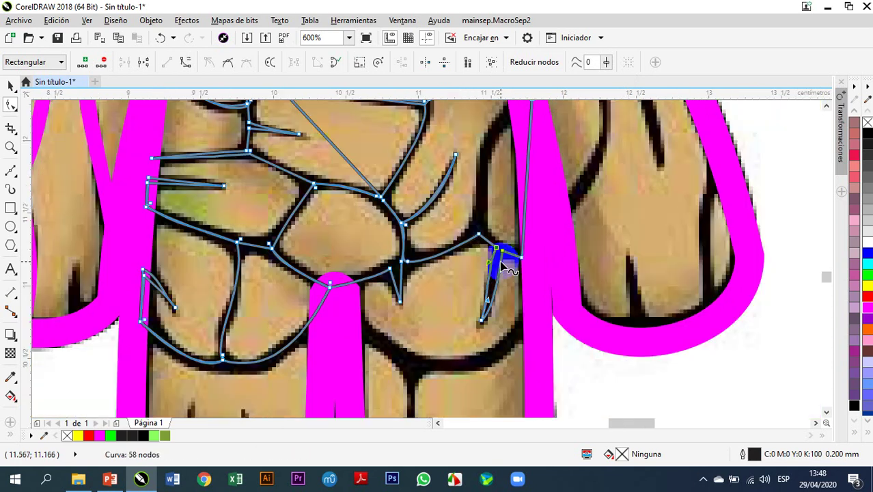
scroll(500, 263, "down", 1)
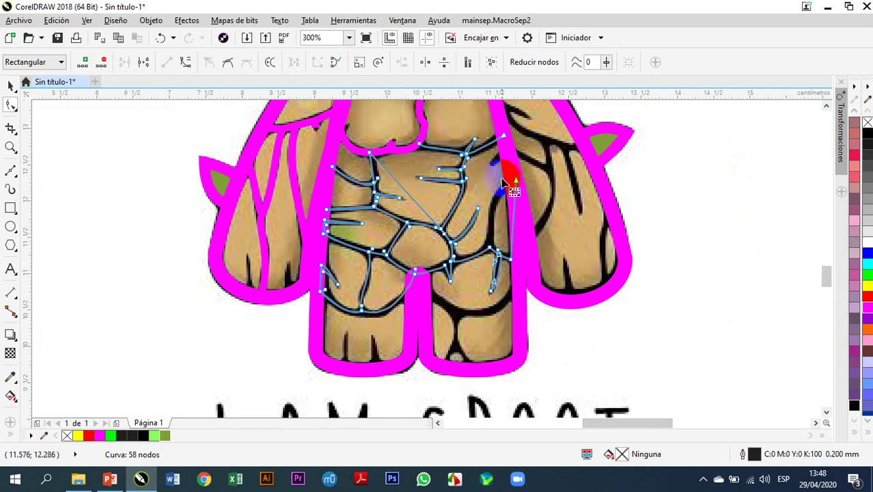
scroll(502, 183, "up", 1)
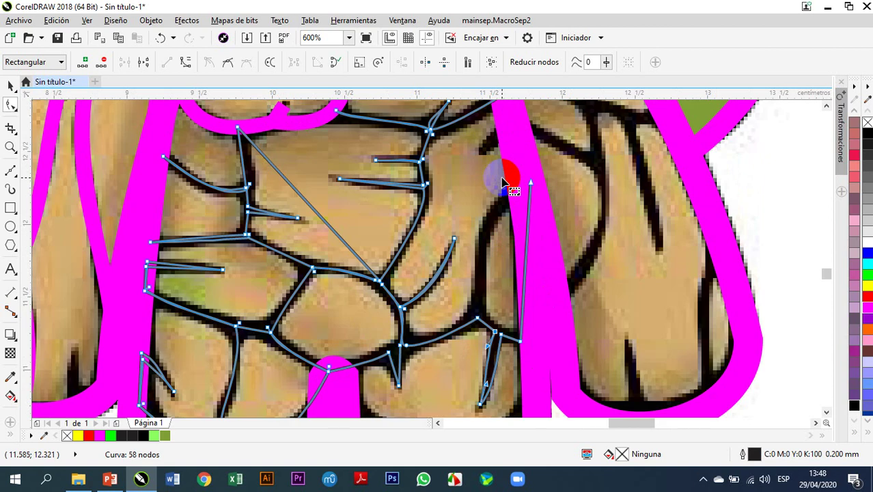
left_click_drag(481, 321, 509, 191)
double_click(498, 312)
left_click_drag(498, 308, 480, 319)
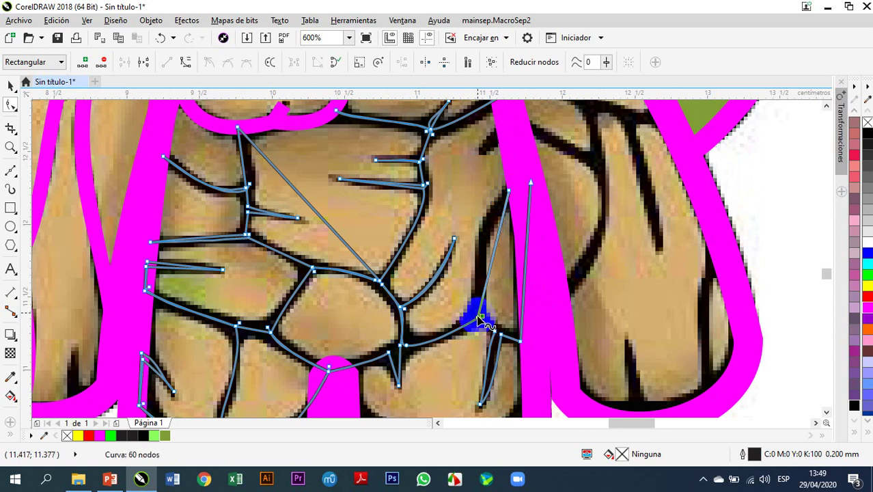
Step: Convert both lines of the branch beside the torso's right edge to curves and bend them along the crack
left_click(493, 263)
right_click(491, 260)
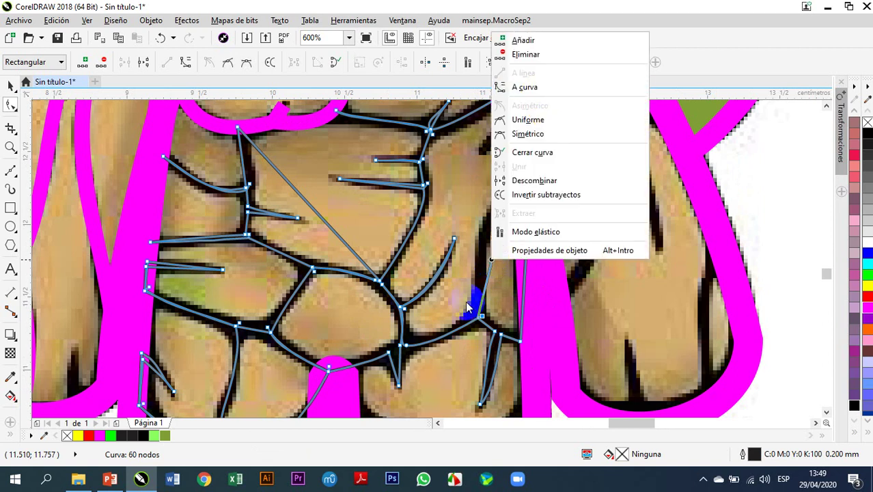
left_click(560, 86)
scroll(486, 279, "up", 2)
left_click(500, 265)
left_click_drag(503, 256, 518, 219)
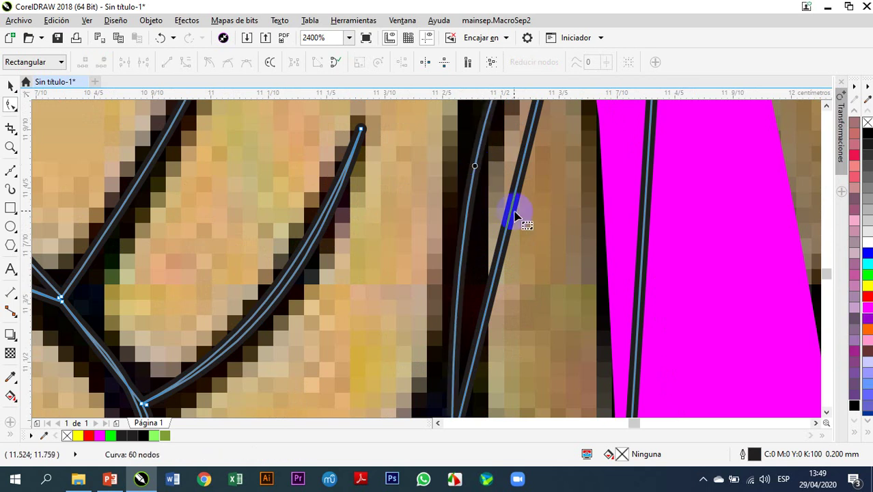
right_click(514, 211)
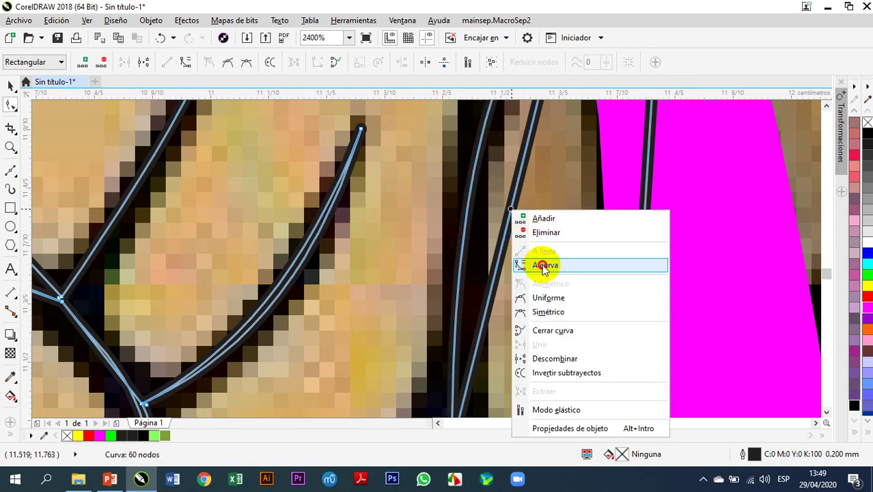
left_click(524, 260)
left_click_drag(517, 191, 483, 141)
Step: Extend the path down the right leg's outer edge with an added node, placing its end node at the inner edge
scroll(496, 157, "down", 2)
scroll(498, 158, "down", 1)
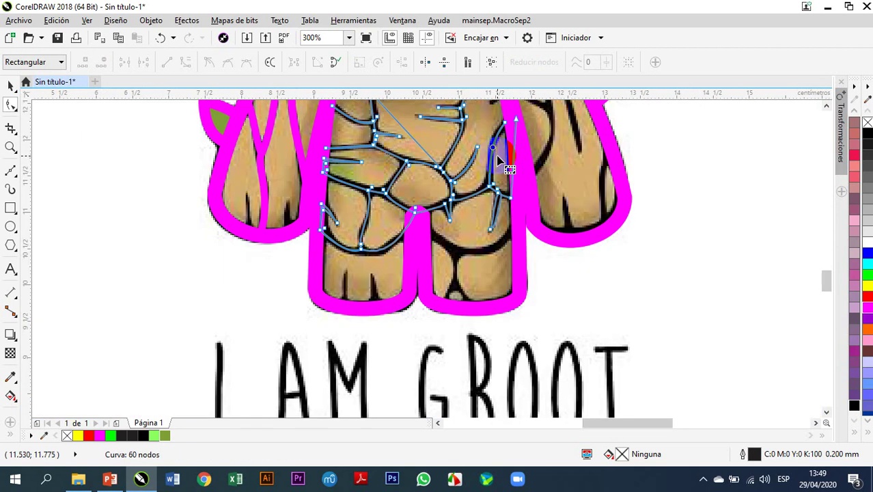
scroll(497, 158, "down", 1)
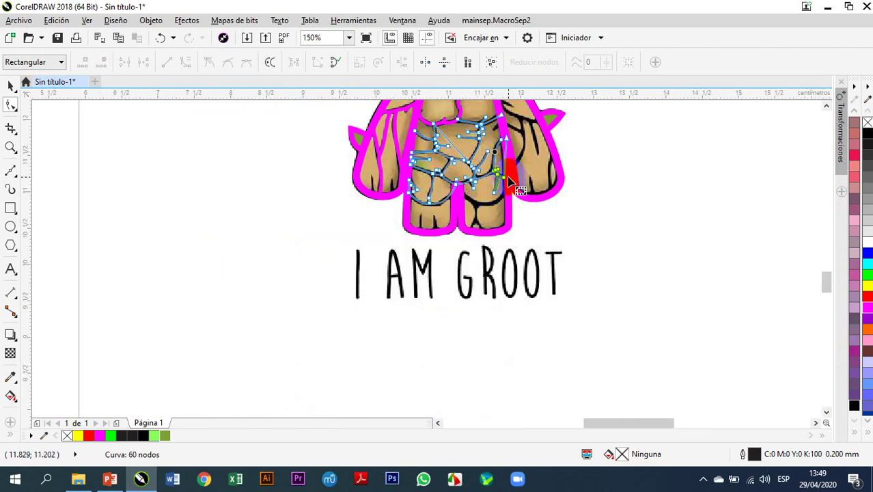
scroll(510, 183, "up", 2)
scroll(510, 186, "down", 2)
left_click_drag(520, 156, 514, 198)
scroll(516, 197, "up", 5)
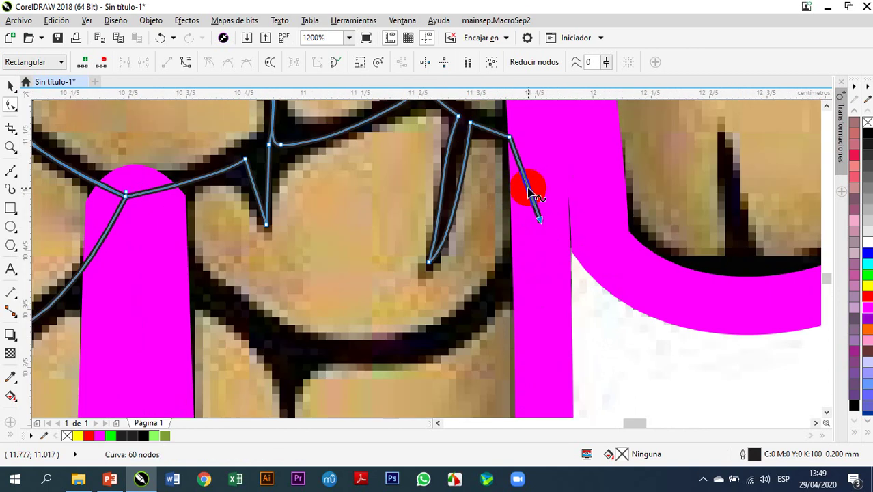
left_click_drag(531, 194, 428, 345)
scroll(485, 270, "down", 3)
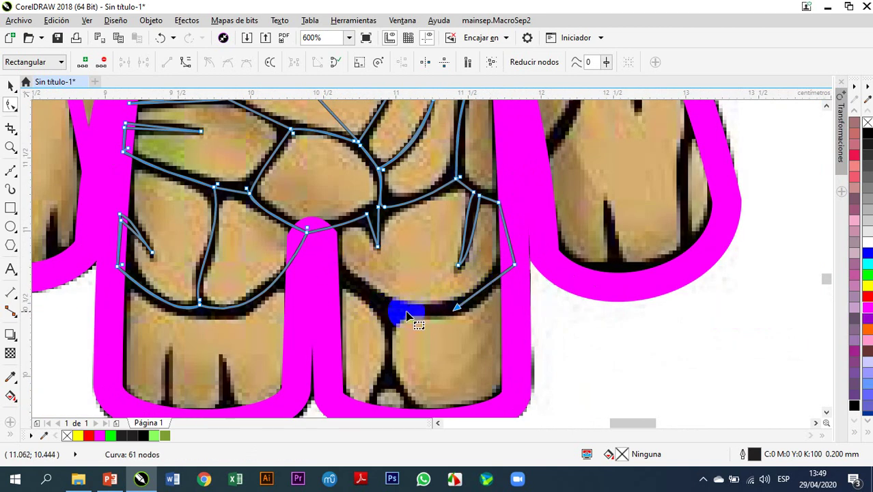
left_click_drag(459, 307, 329, 269)
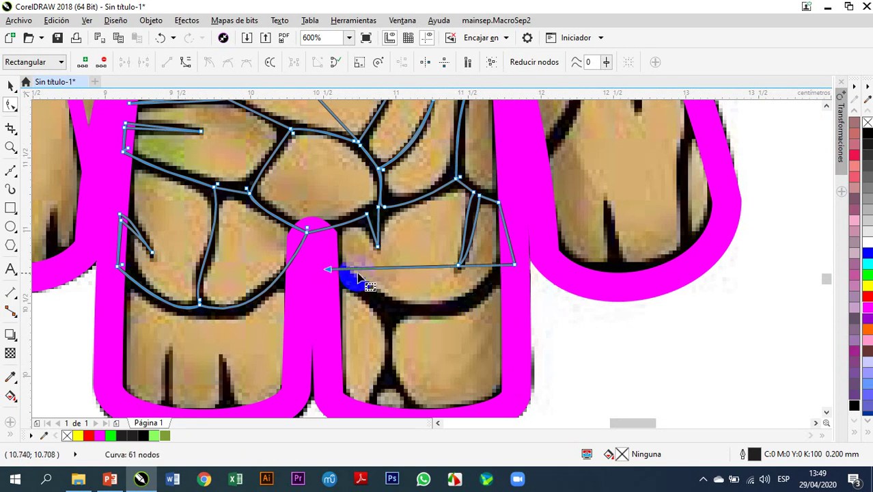
Step: Add and position nodes on the line across the right leg to form the doubled vertical crack and its lower fork
double_click(413, 271)
left_click_drag(414, 272, 389, 329)
left_click(408, 359)
double_click(390, 384)
double_click(398, 377)
double_click(430, 353)
double_click(424, 302)
left_click_drag(425, 302, 390, 264)
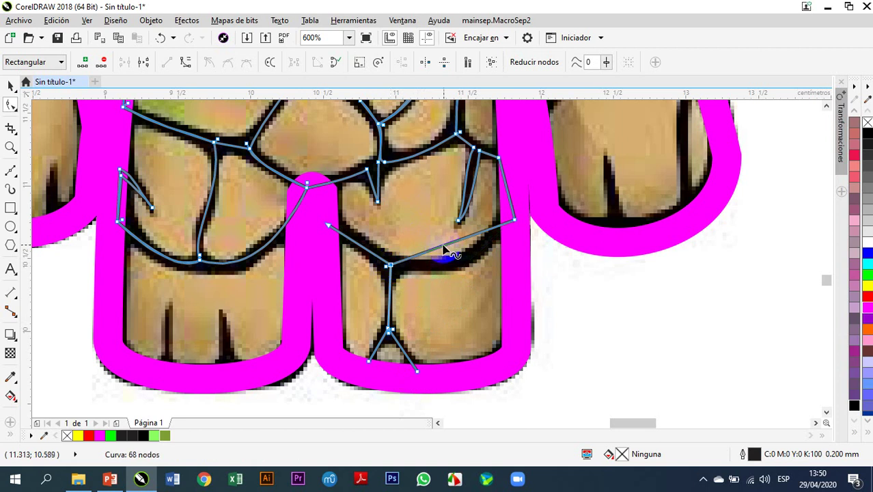
Step: Convert the segment from the right leg's outer edge to its crack junction to a curve and bend it downward along the crack
right_click(446, 248)
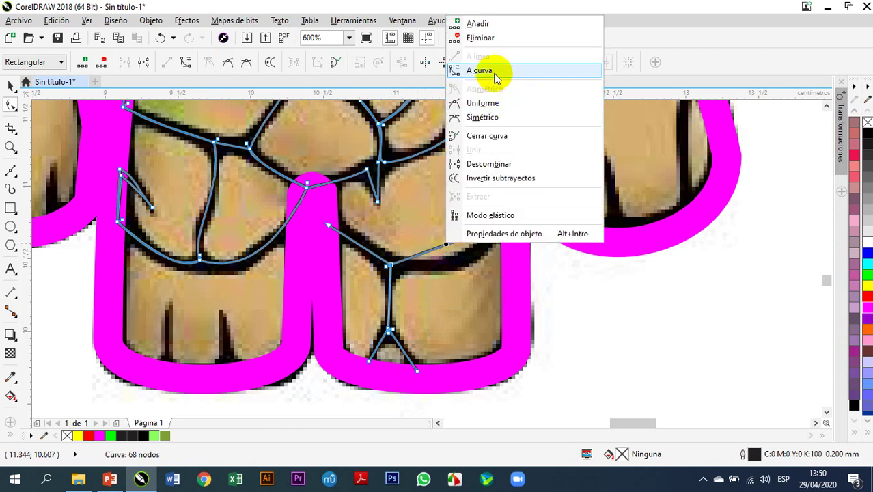
left_click(495, 71)
left_click(456, 251)
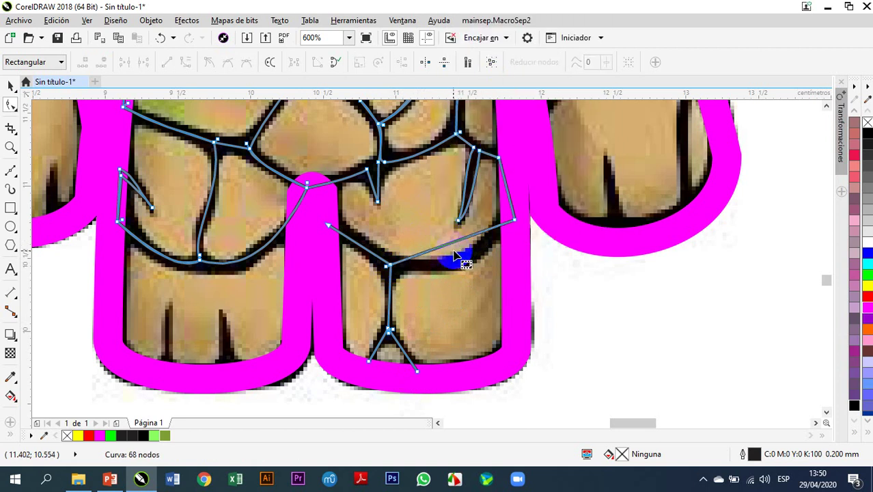
left_click_drag(457, 247, 458, 261)
left_click(464, 196)
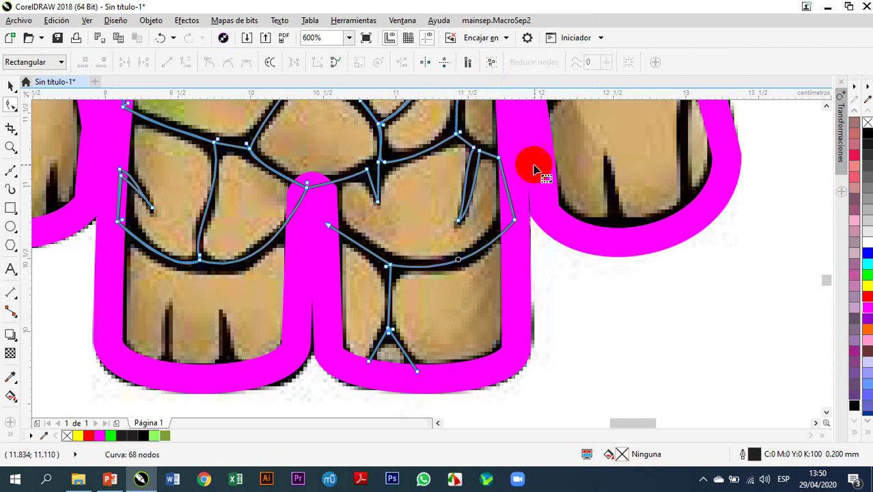
Step: Reposition the path's end node at the right leg's inner edge, convert its last segment to a curve, and bend it along the crack
mouse_move(328, 228)
left_mouse_down()
mouse_move(334, 222)
mouse_move(340, 234)
left_mouse_up()
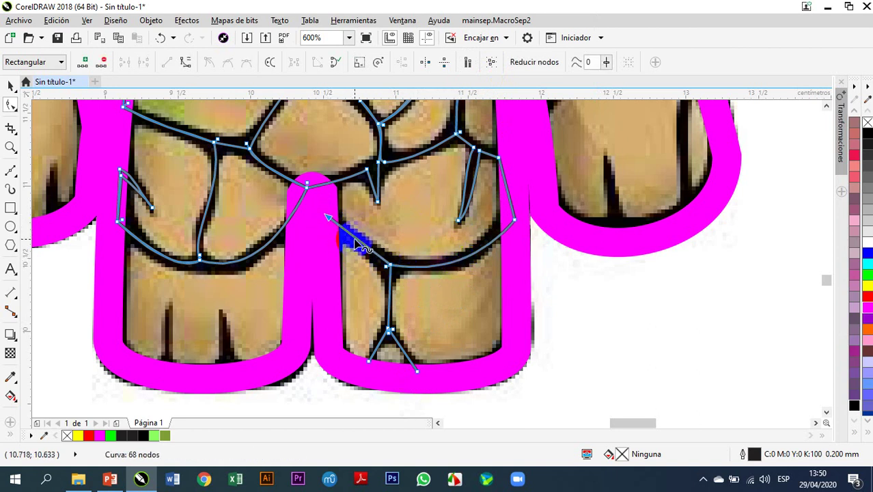
right_click(356, 243)
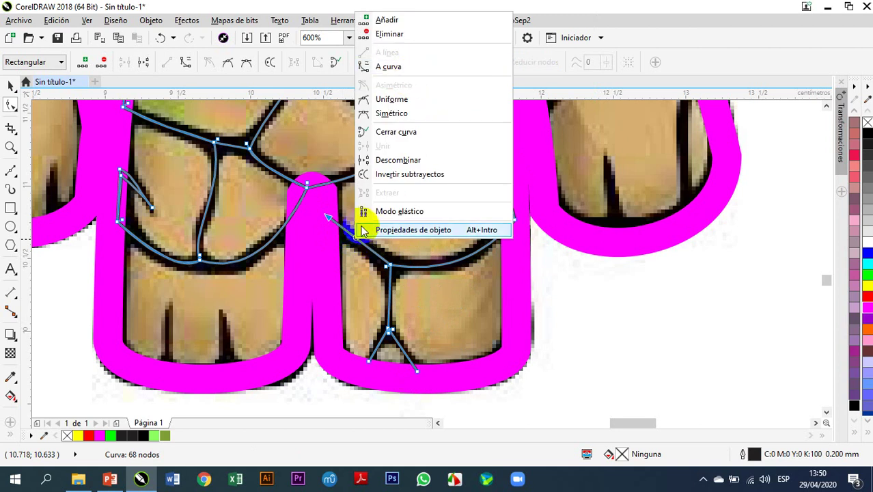
left_click(401, 67)
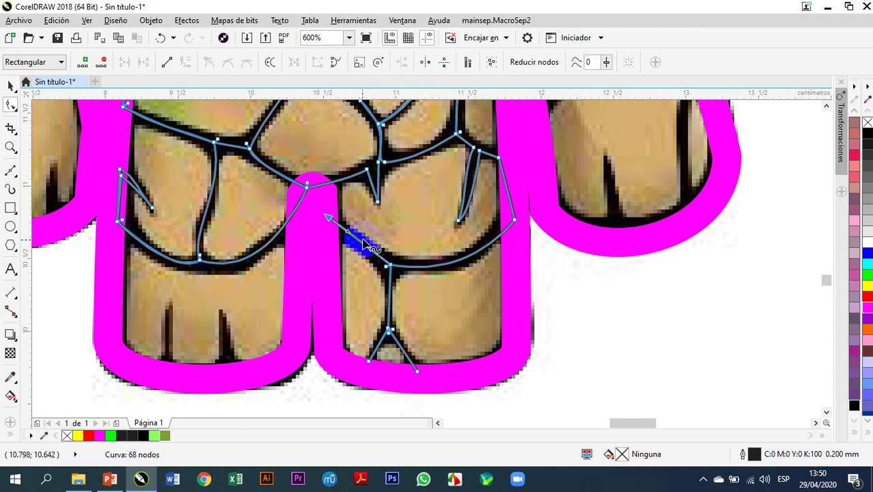
left_click_drag(360, 243, 363, 250)
scroll(384, 268, "down", 1)
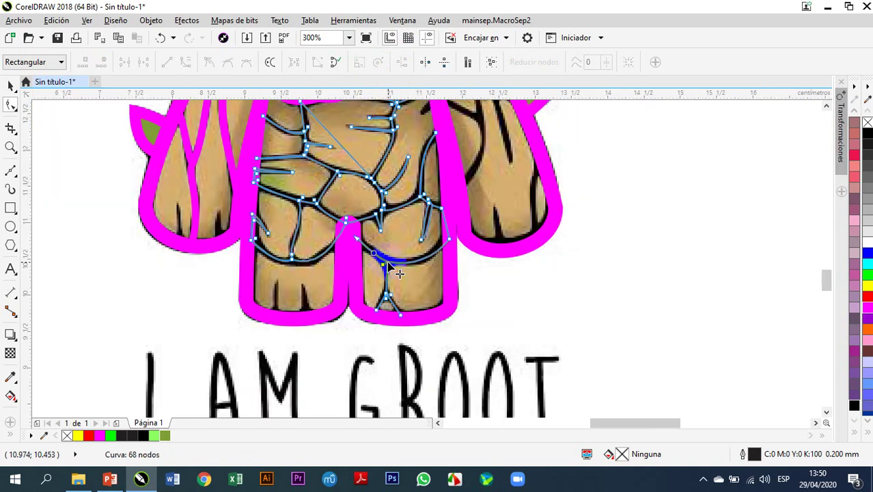
scroll(383, 249, "up", 3)
mouse_move(369, 237)
left_mouse_down()
mouse_move(359, 232)
mouse_move(385, 245)
mouse_move(358, 239)
left_mouse_up()
scroll(399, 236, "down", 2)
scroll(396, 273, "down", 1)
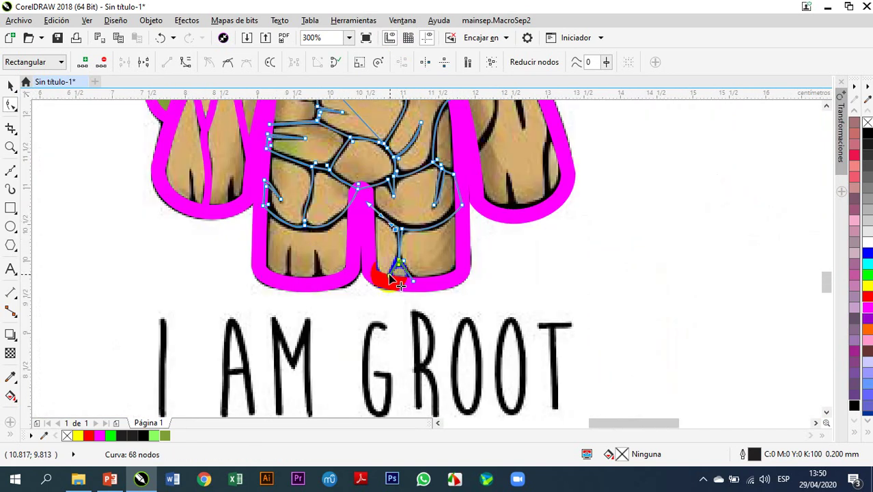
Step: Move both end nodes of the right leg's lower fork farther out into the magenta outline
scroll(400, 274, "up", 3)
left_click(476, 345)
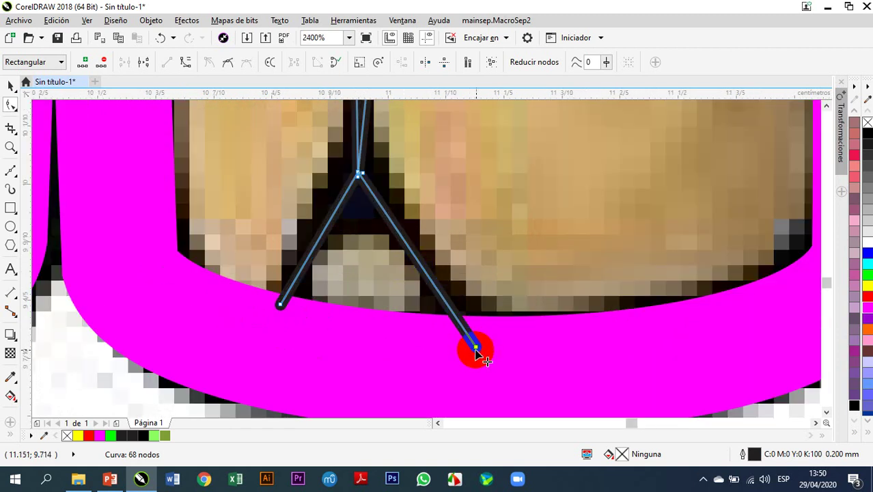
left_click_drag(477, 351, 482, 347)
left_click(281, 305)
left_click_drag(280, 305, 264, 326)
Step: Convert the left arm of the right leg's lower fork to a curve and bend it slightly outward
right_click(330, 219)
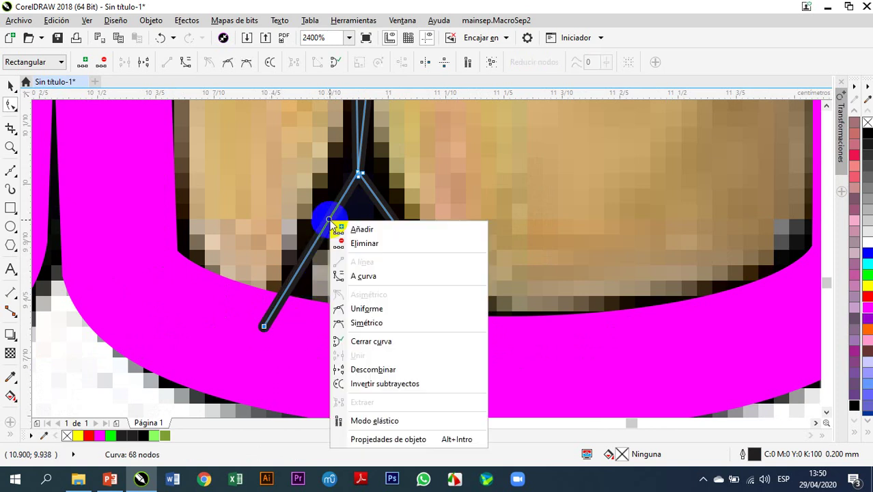
left_click(364, 276)
mouse_move(330, 227)
left_mouse_down()
mouse_move(326, 202)
mouse_move(325, 217)
left_mouse_up()
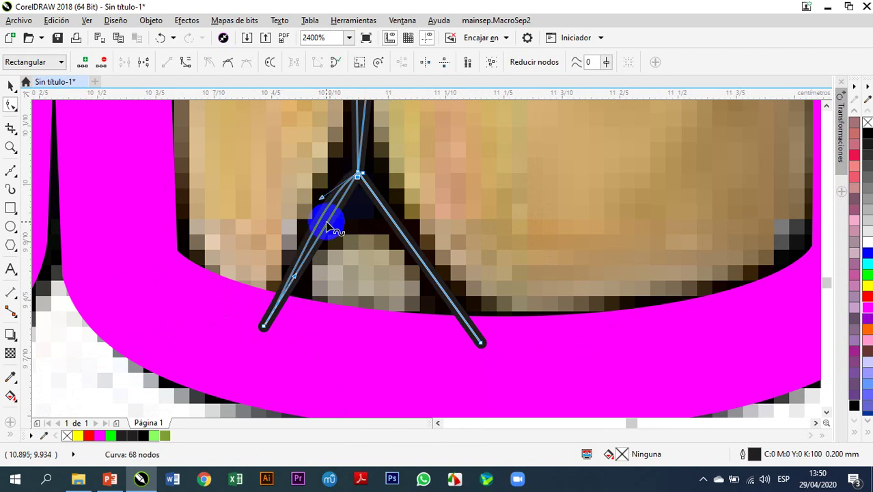
Step: Convert the parallel inner segment of the right leg's lower-left fork arm to a curve and bend it along the outer one
right_click(327, 222)
left_click(350, 279)
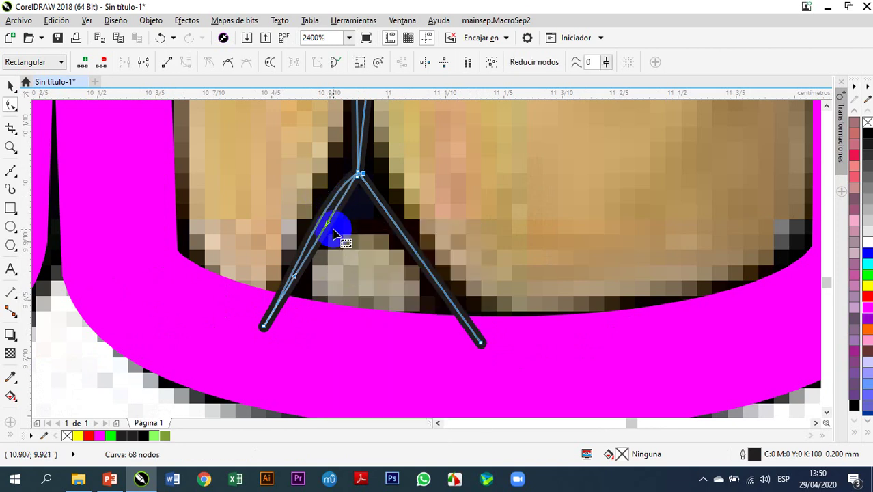
left_click_drag(327, 224, 334, 202)
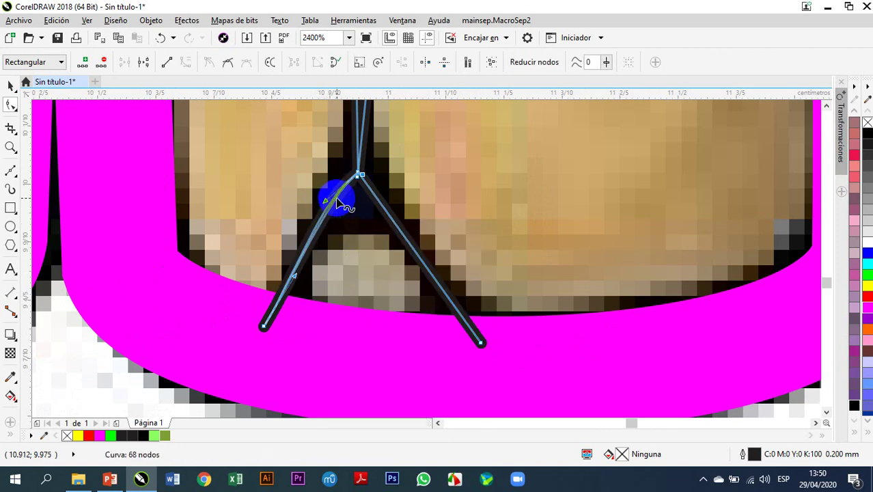
scroll(363, 205, "down", 1)
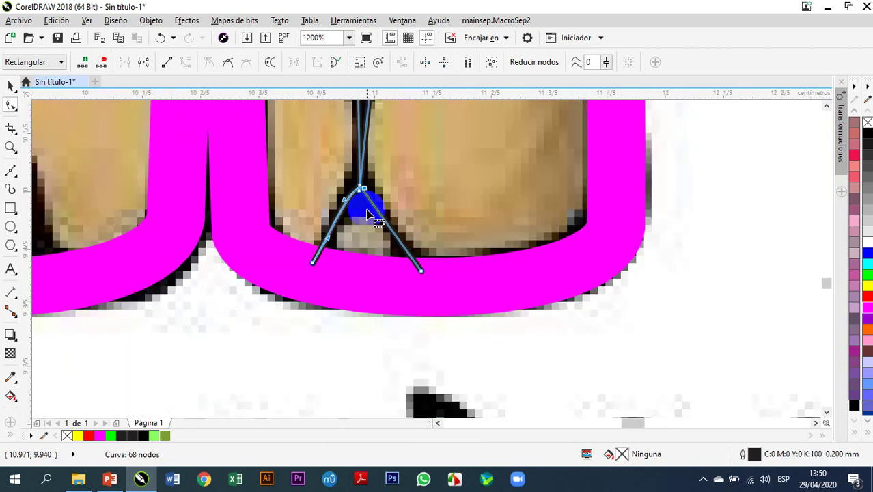
Step: Shift the node at the right leg's outer edge slightly upward and colour the whole crack curve's outline magenta
scroll(363, 205, "down", 2)
scroll(437, 153, "up", 2)
left_click_drag(419, 192, 419, 180)
scroll(422, 182, "down", 2)
scroll(423, 182, "down", 1)
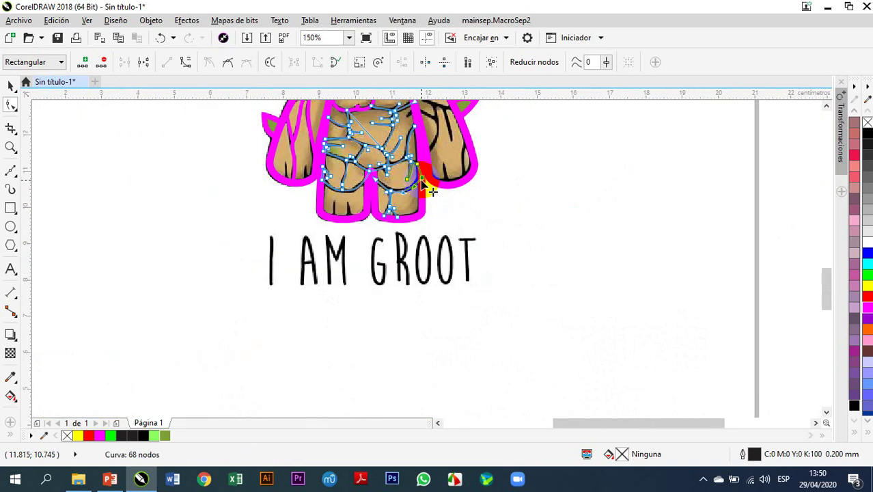
scroll(427, 185, "down", 2)
scroll(410, 147, "up", 2)
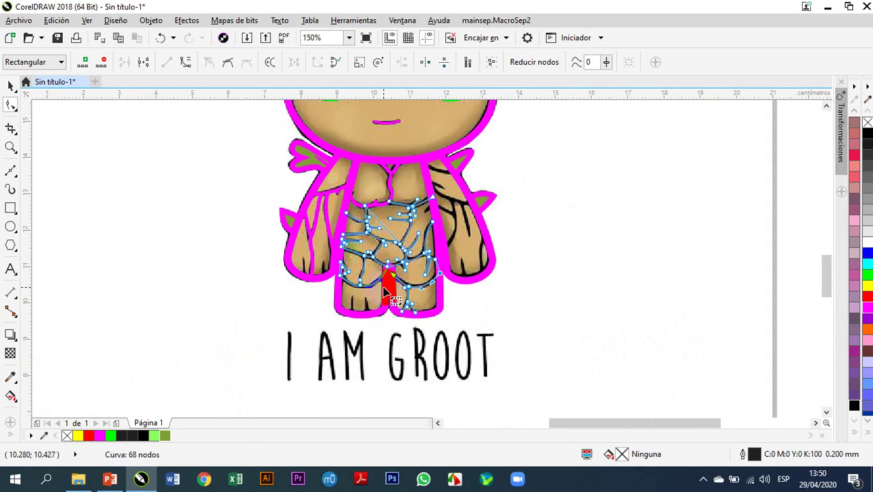
left_click_drag(864, 306, 430, 248)
Step: Reroute the diagonal segment crossing the belly along the existing crack line by adding three nodes and placing them at the crack junctions
scroll(369, 220, "up", 3)
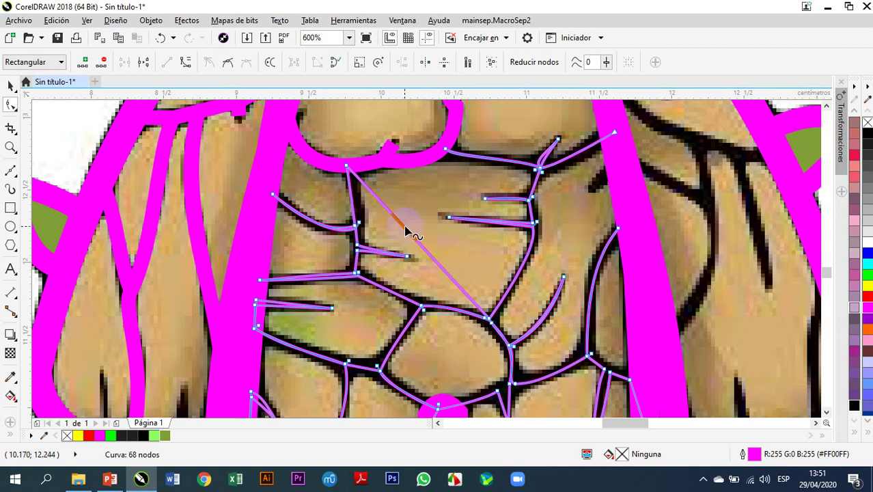
left_click_drag(399, 226, 355, 230)
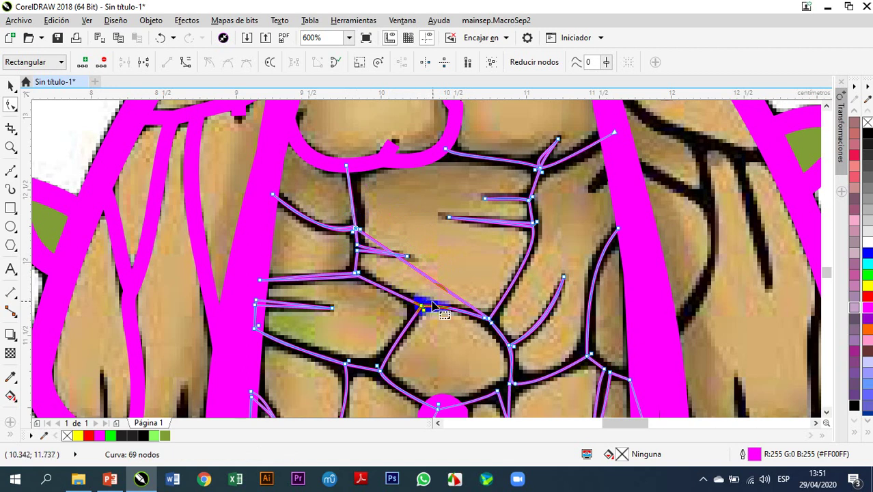
left_click_drag(438, 287, 356, 274)
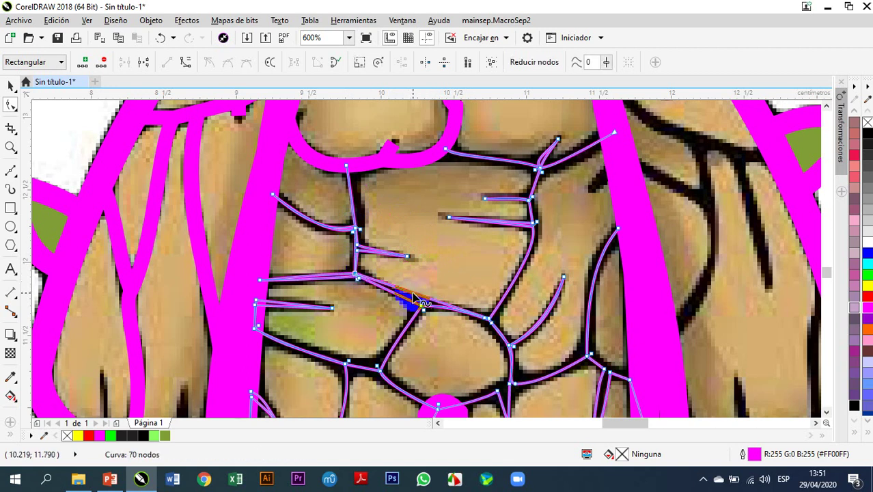
double_click(418, 300)
left_click_drag(420, 301, 423, 314)
scroll(459, 284, "down", 2)
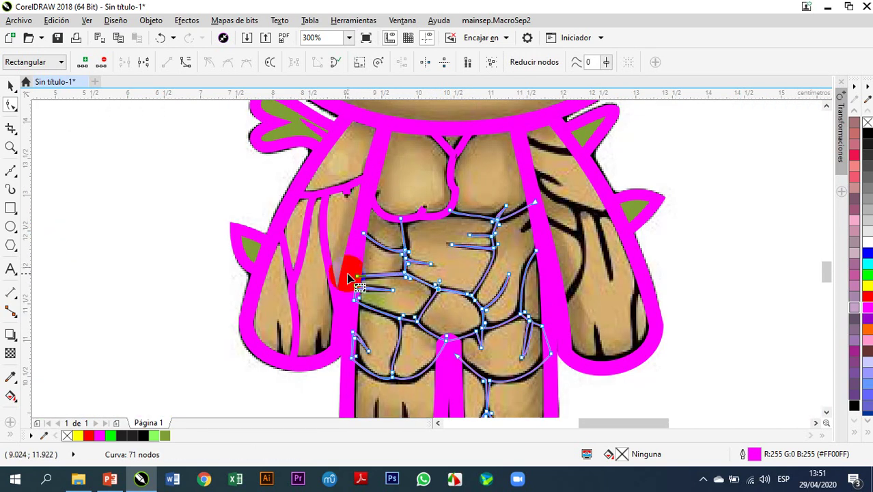
Step: Set the body crack curve's outline width to 1.0 mm after trying 0.5 mm and 1.5 mm
left_click(12, 84)
left_click(96, 168)
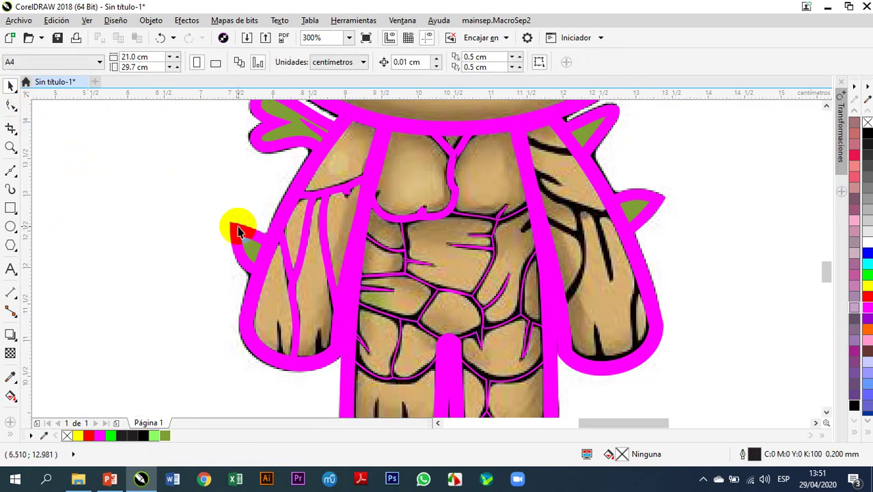
left_click(412, 282)
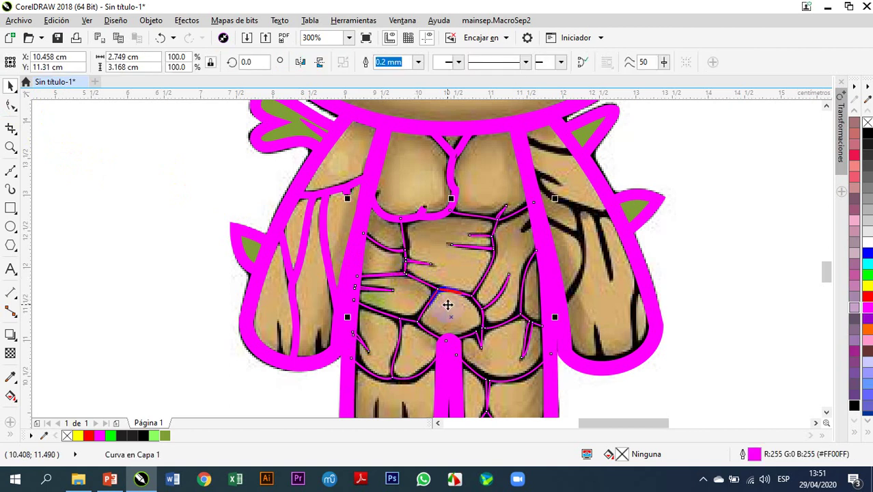
left_click(417, 63)
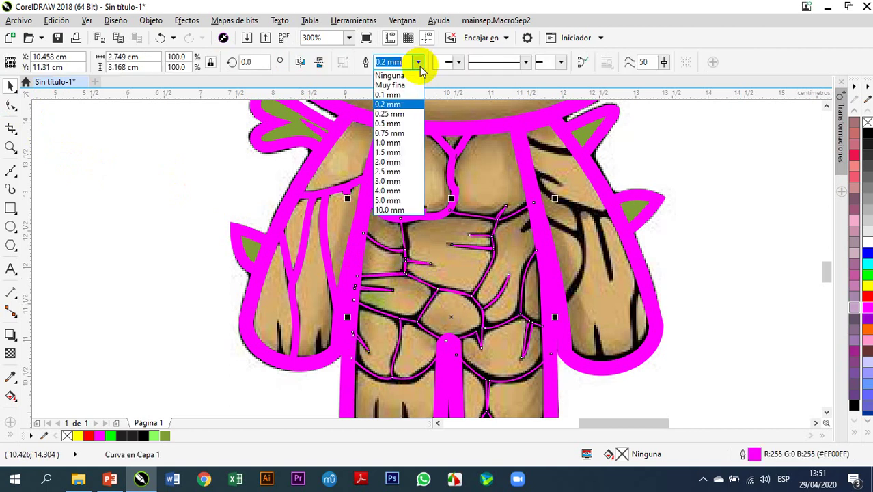
left_click(407, 124)
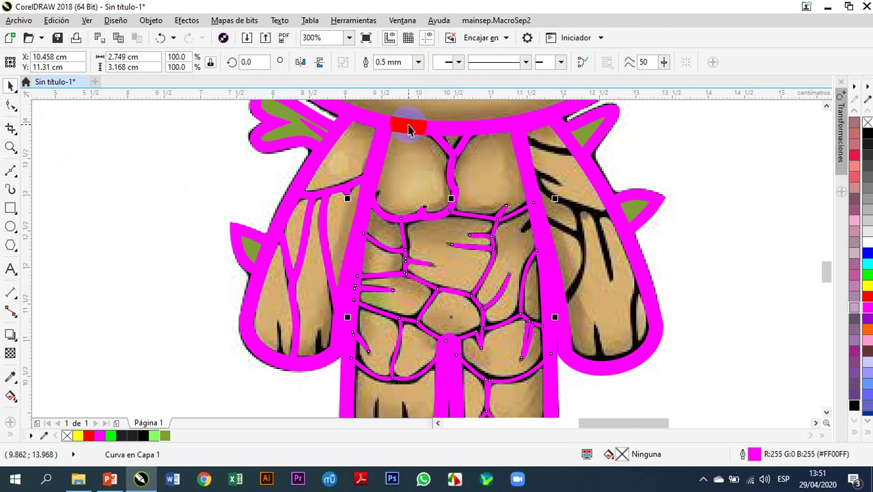
left_click(416, 61)
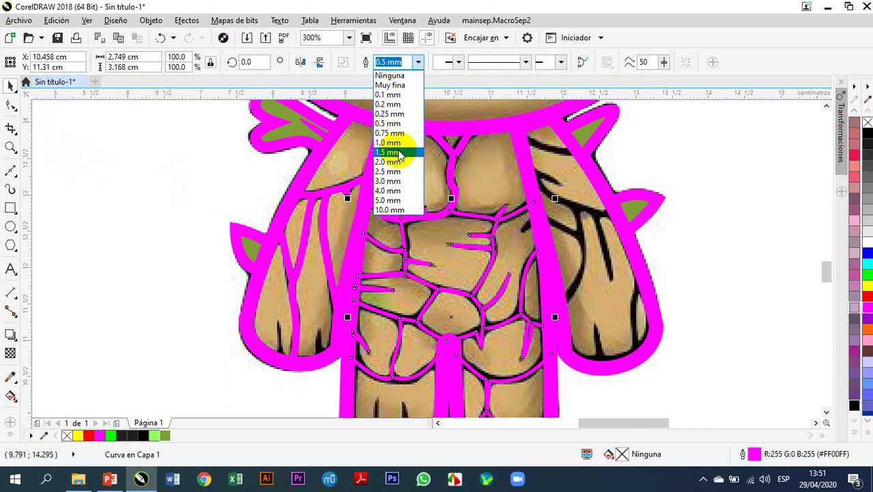
left_click(396, 152)
left_click(417, 61)
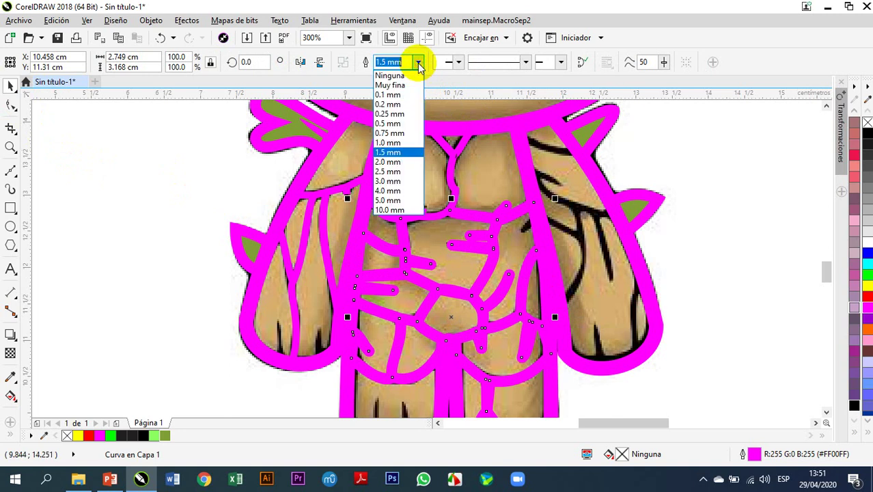
left_click(401, 144)
Step: Examine how the thickened crack lines cover the torso and legs, from close up and across the whole figure
scroll(401, 147, "down", 4)
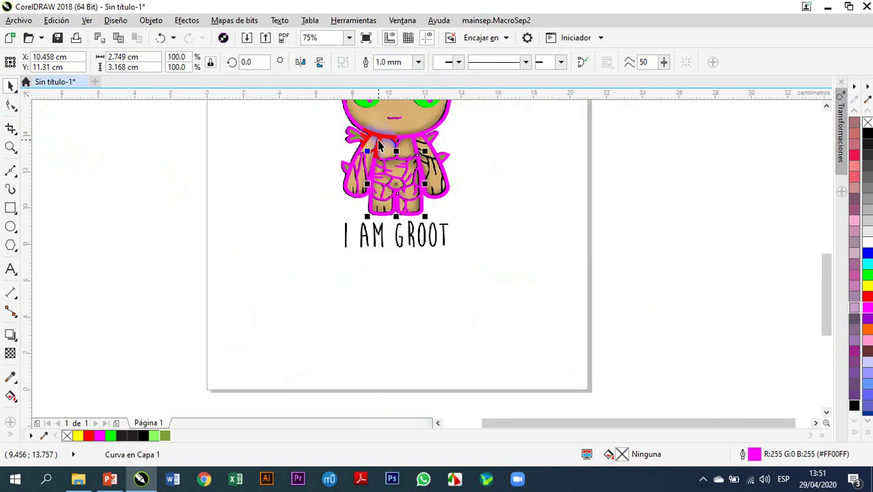
scroll(413, 188, "up", 4)
scroll(416, 191, "down", 2)
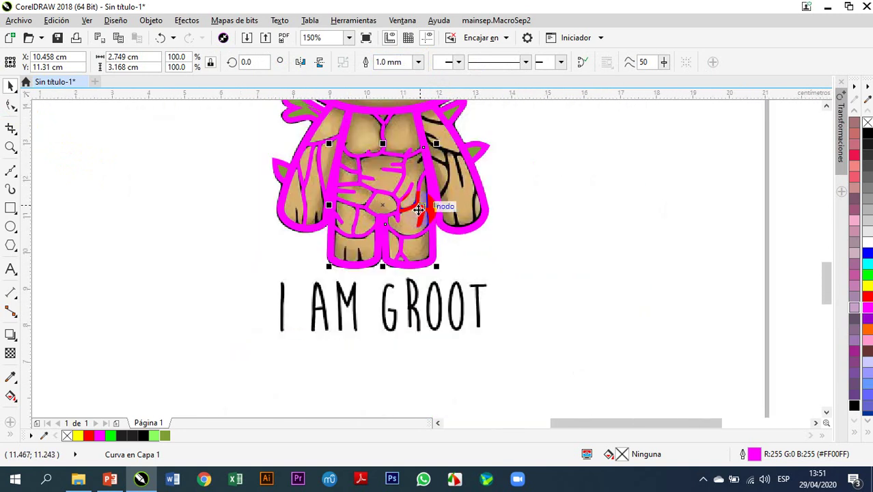
scroll(415, 247, "down", 2)
scroll(431, 219, "up", 4)
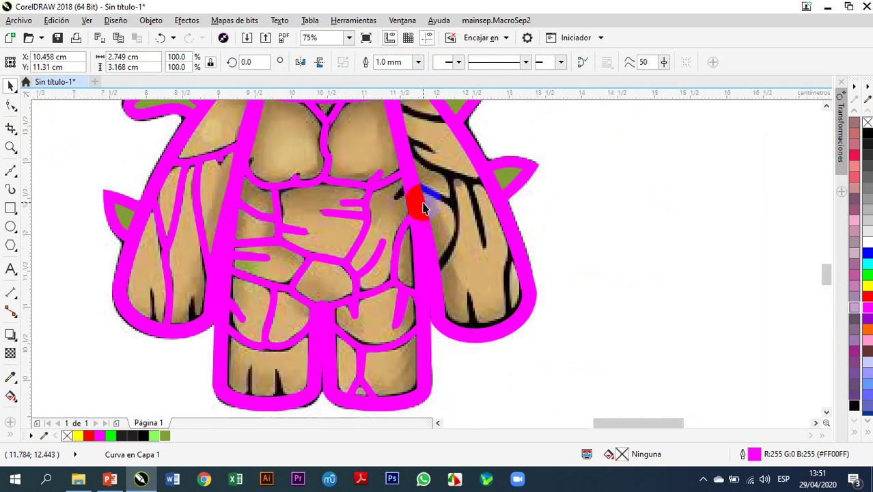
scroll(426, 208, "down", 2)
scroll(489, 183, "up", 1)
scroll(535, 200, "down", 1)
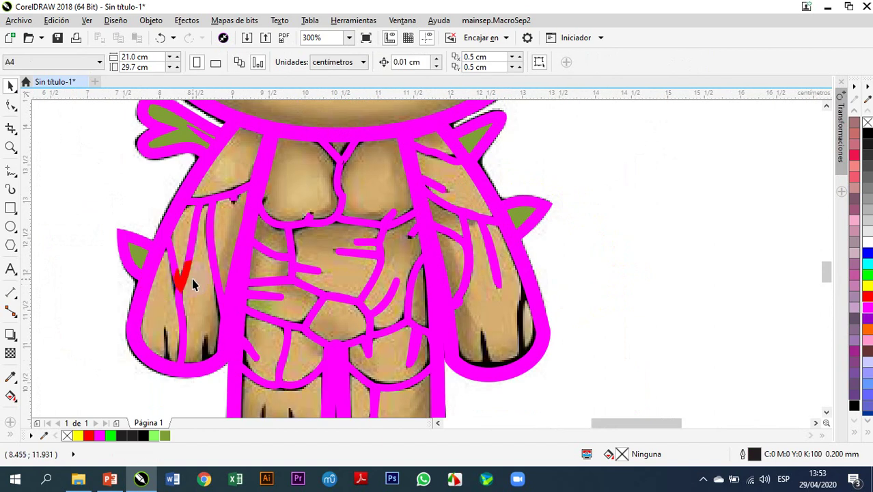
Step: Trace the right arm's outer crack and finger crack with one freehand curve about 0.65 cm wide and 1.34 cm high
scroll(307, 198, "down", 2)
scroll(393, 266, "up", 2)
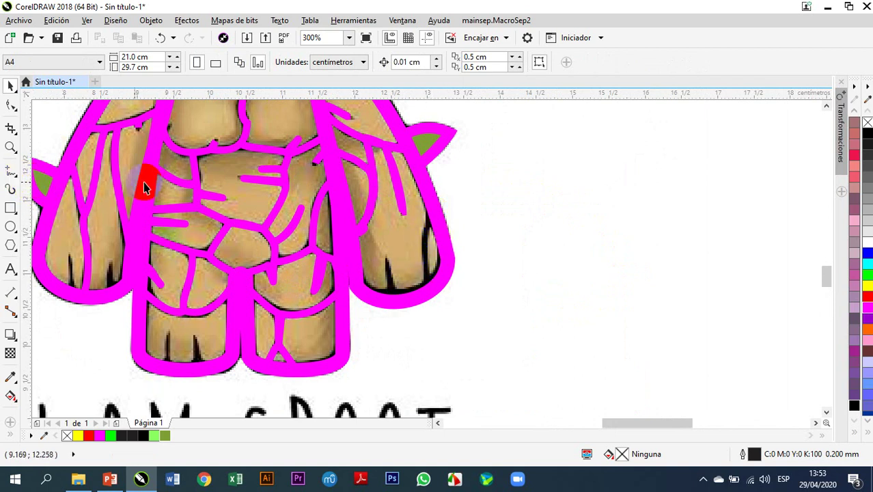
left_click(10, 172)
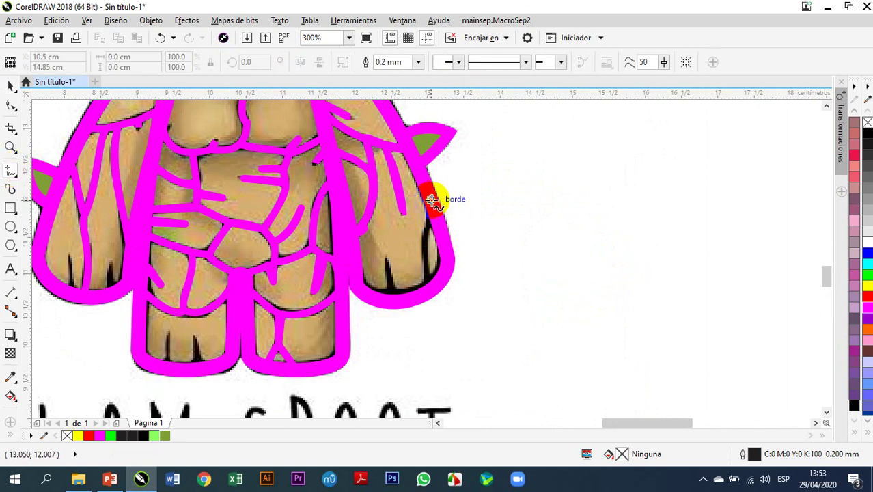
left_click_drag(433, 205, 431, 219)
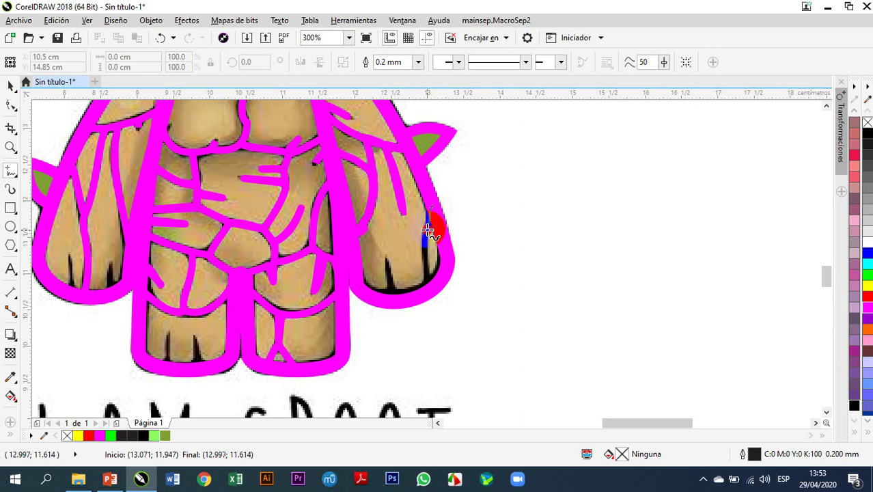
mouse_move(426, 278)
left_mouse_down()
mouse_move(421, 294)
mouse_move(397, 298)
left_mouse_up()
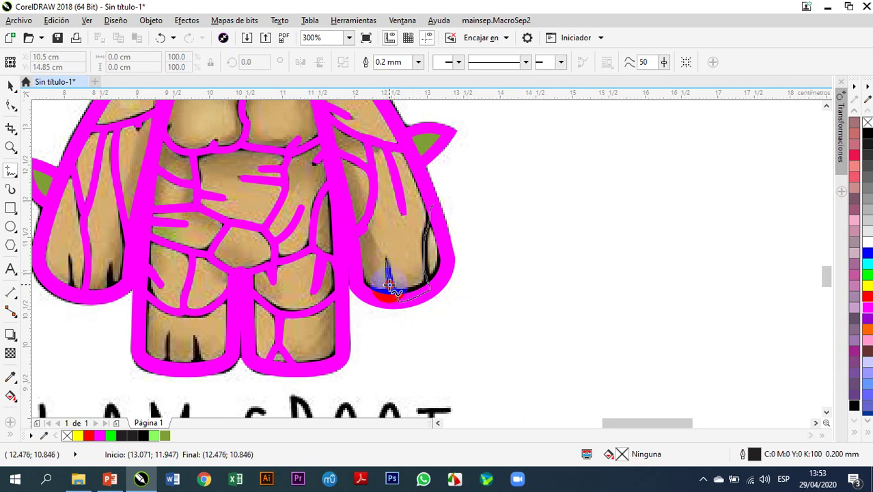
left_click_drag(387, 298, 384, 296)
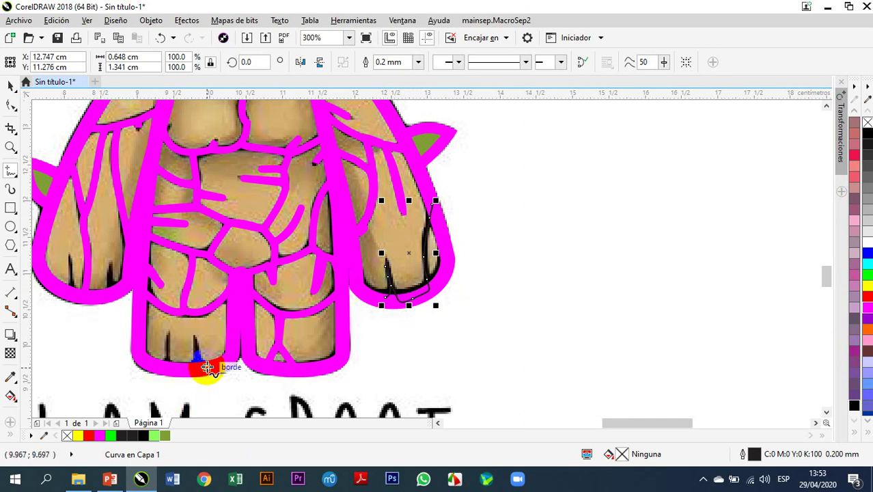
Step: Trace the left leg's two short toe cracks with separate freehand curves about 0.42 cm and 0.45 cm high
left_click_drag(208, 367, 197, 353)
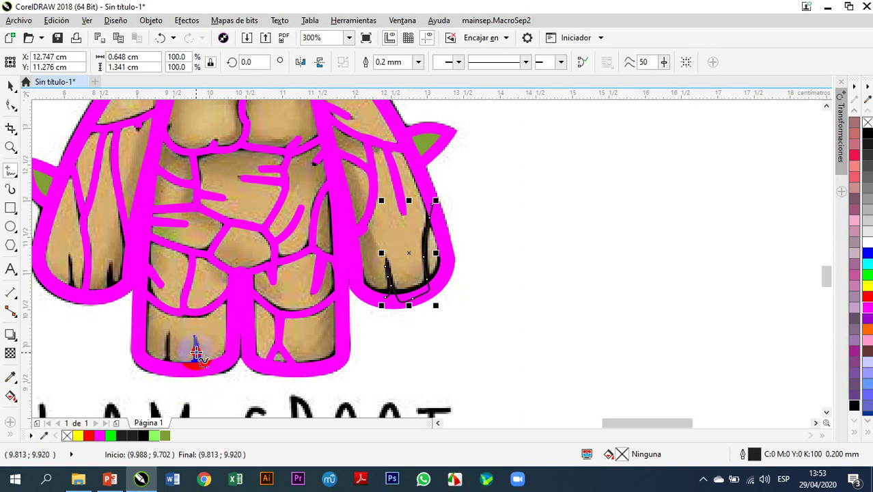
left_click_drag(190, 364, 173, 361)
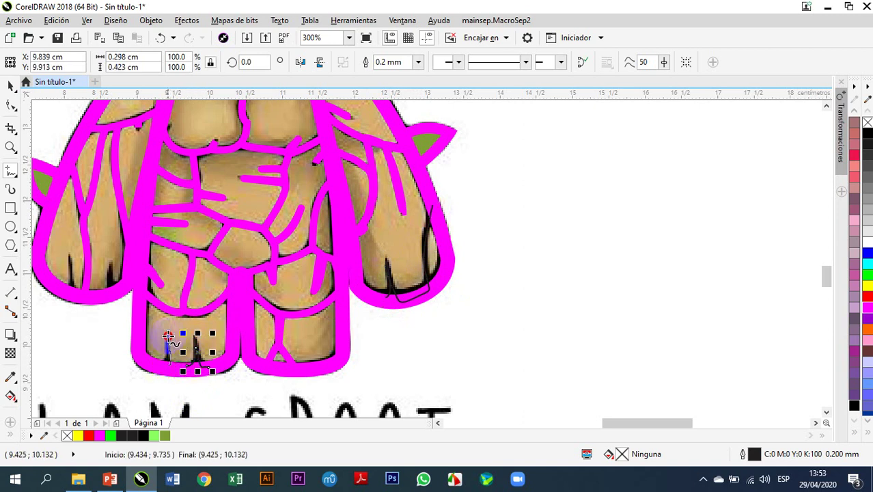
left_click_drag(166, 362, 163, 366)
Step: Trace the left hand's two short finger cracks with separate freehand curves about 0.44 cm and 0.53 cm high
left_click_drag(112, 290, 113, 278)
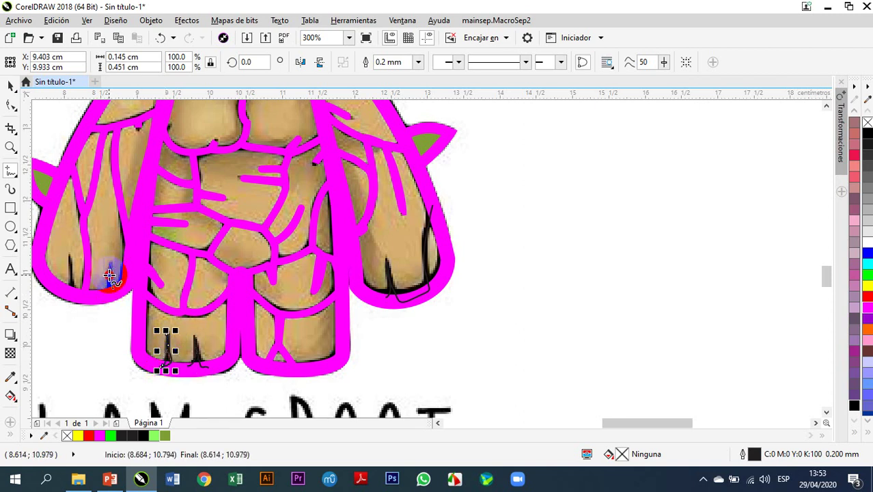
left_click_drag(108, 291, 75, 278)
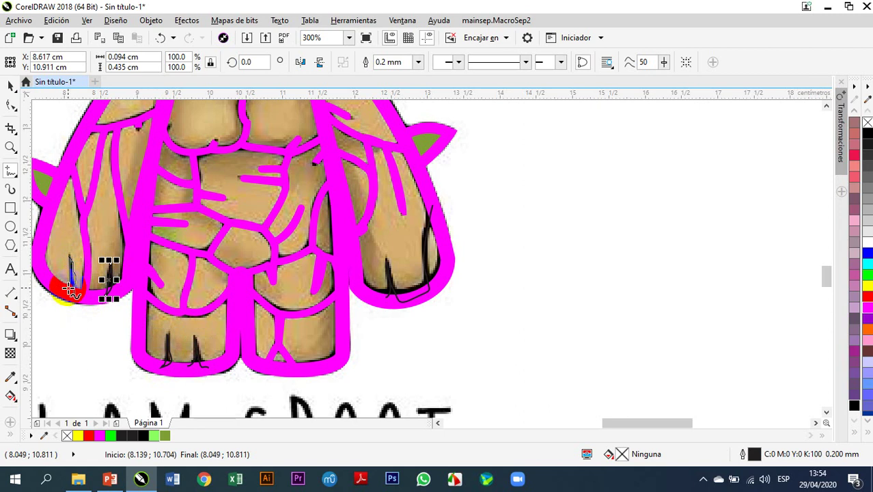
left_click_drag(71, 290, 71, 291)
Step: Give the left hand's outer finger-crack curve a magenta outline with a width of 1.0 mm
left_click(11, 90)
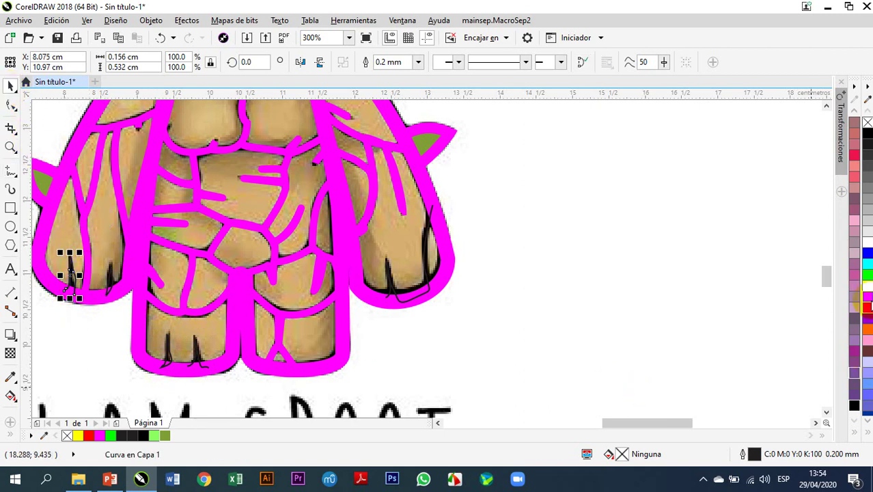
right_click(868, 309)
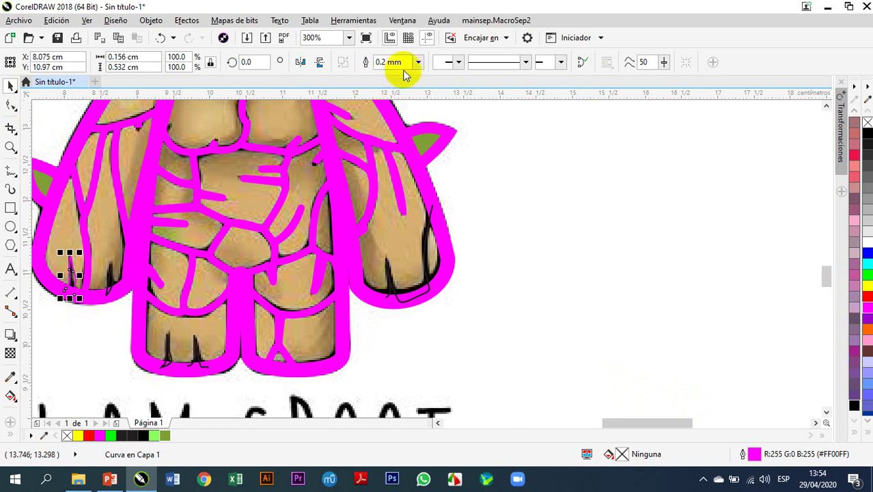
left_click(418, 62)
left_click(401, 143)
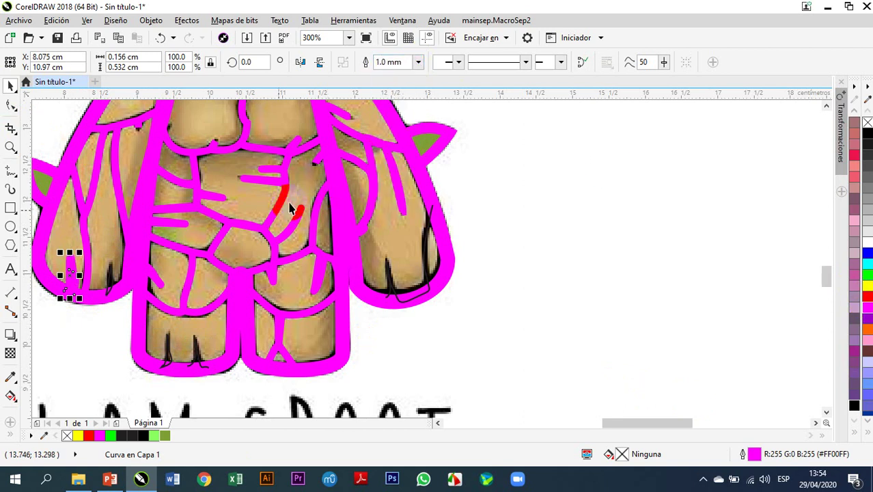
Step: Give the left hand's inner finger-crack curve a 1.0 mm magenta outline and deselect it
left_click(110, 284)
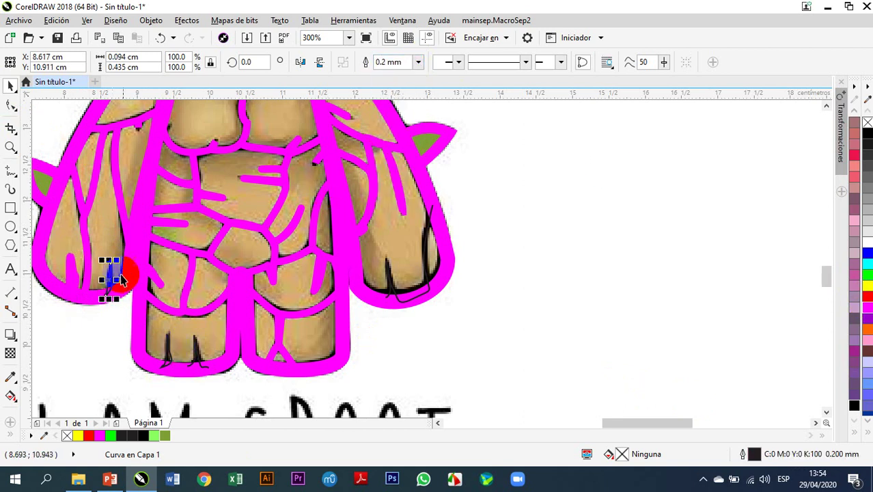
left_click(417, 63)
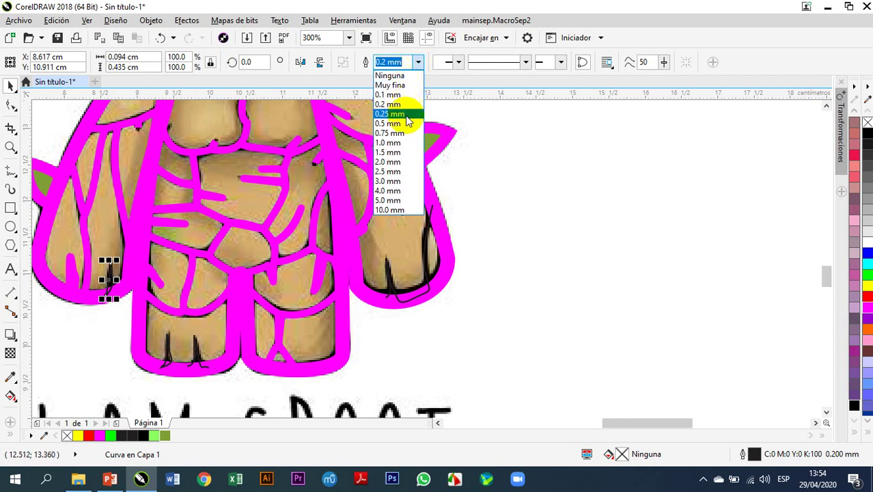
left_click(395, 142)
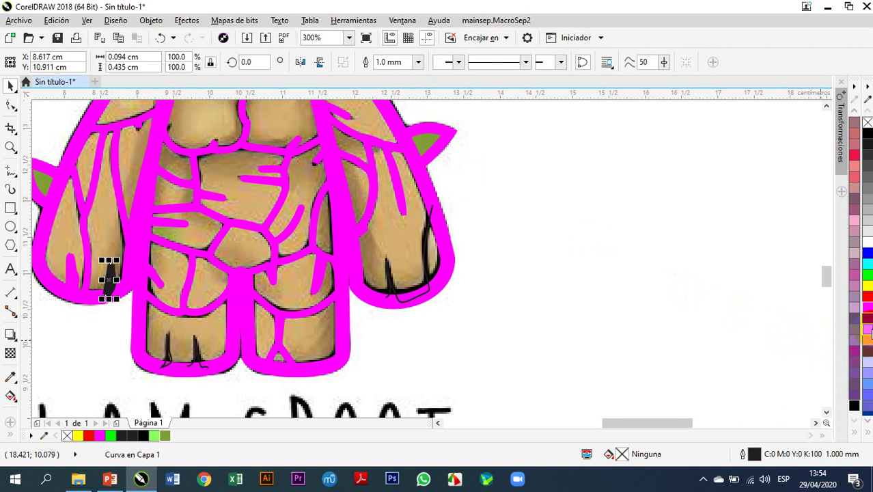
right_click(868, 308)
left_click(643, 273)
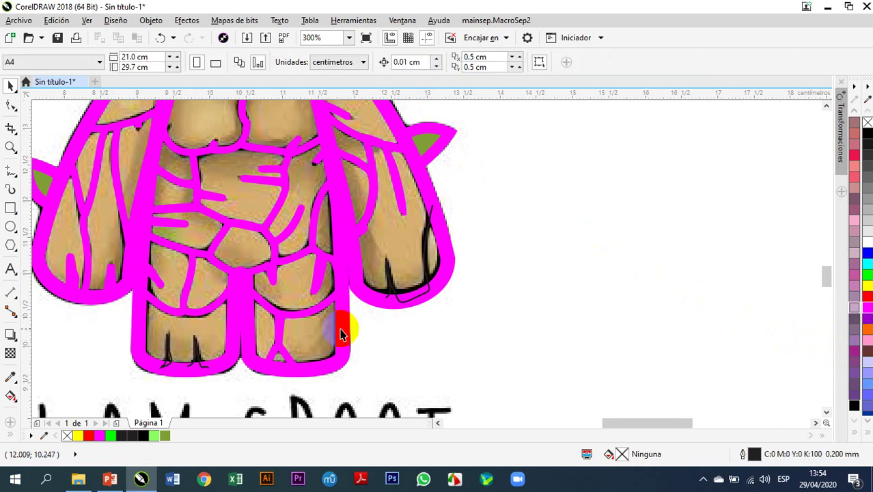
Step: Give the left leg's outer toe-crack curve a magenta outline with a width of 0.75 mm
scroll(199, 285, "down", 1)
scroll(192, 293, "up", 2)
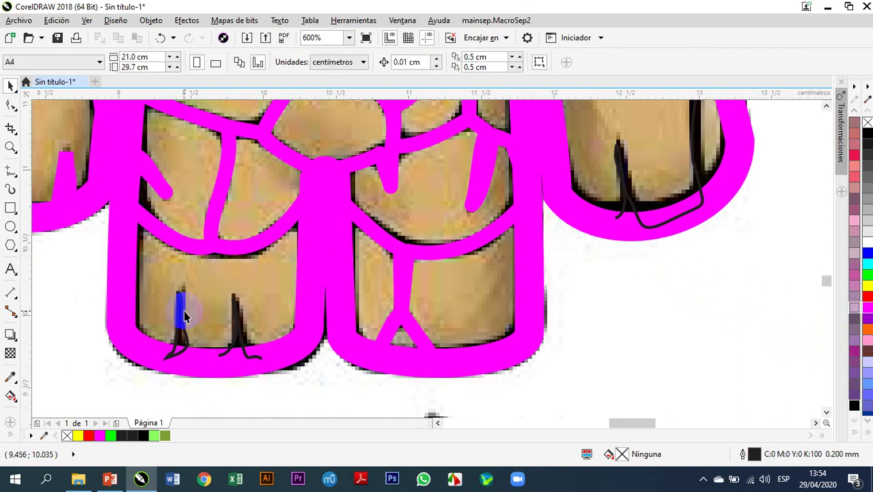
left_click(180, 313)
left_click(418, 63)
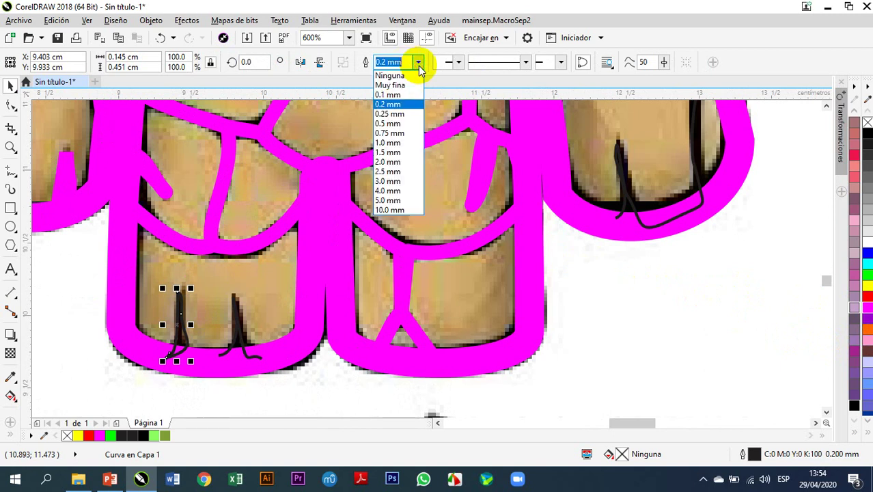
left_click(391, 133)
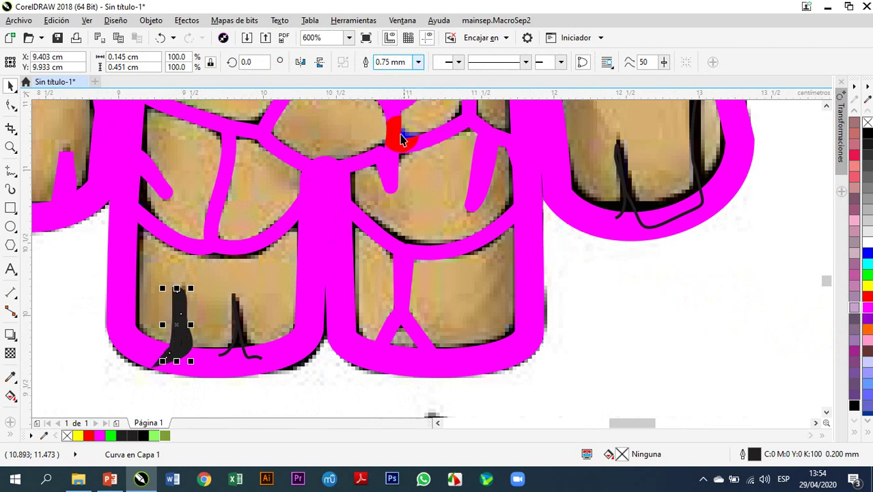
left_click(868, 309)
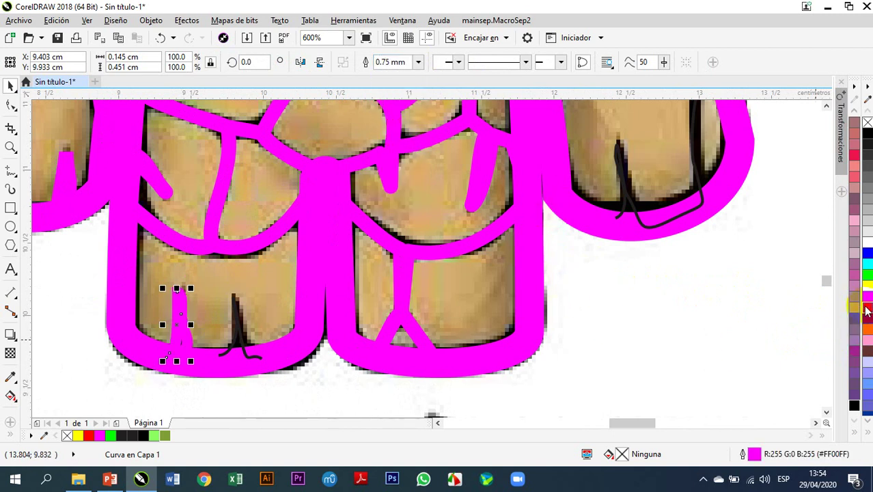
Step: Give the left leg's inner toe-crack curve a 0.75 mm magenta outline
left_click(237, 339)
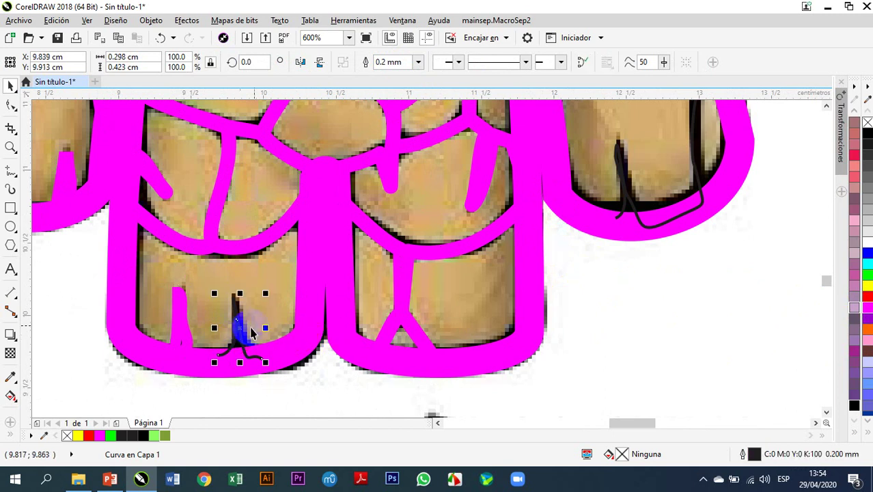
left_click(418, 62)
left_click(396, 133)
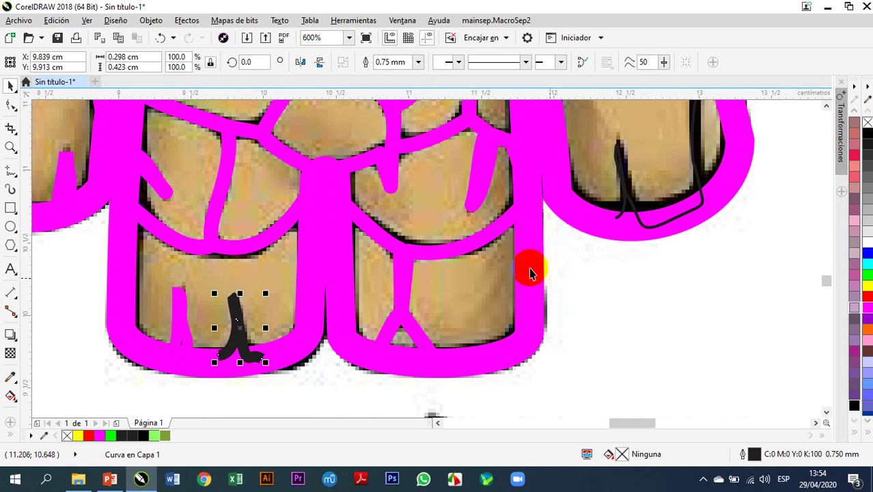
right_click(865, 304)
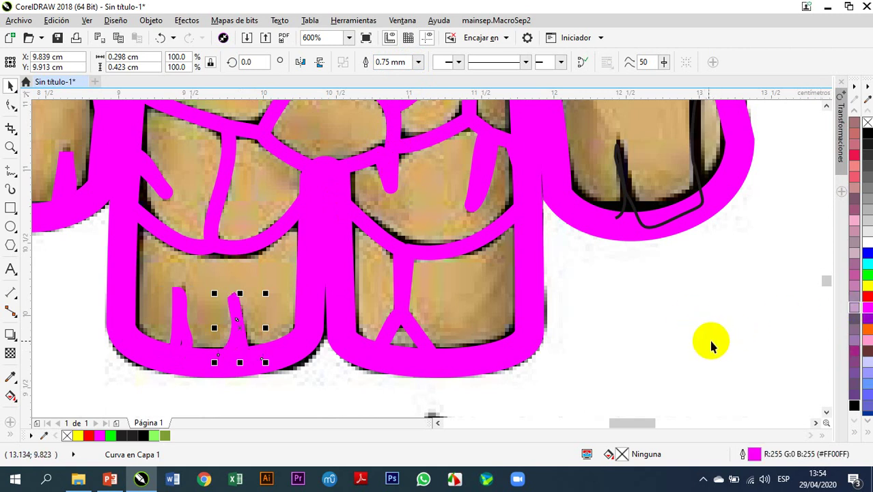
Step: Give the right hand's finger-crack curve a magenta outline with a width of 1.0 mm and deselect it
scroll(451, 335, "down", 2)
left_click(558, 277)
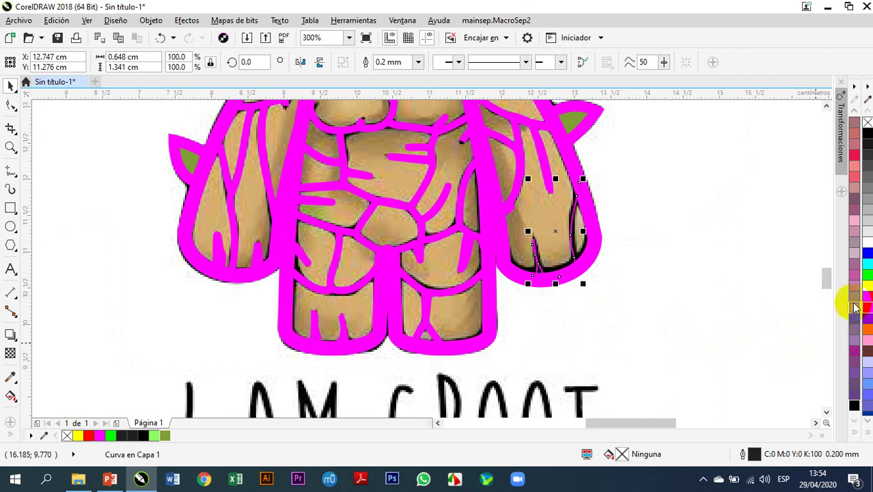
left_click(418, 62)
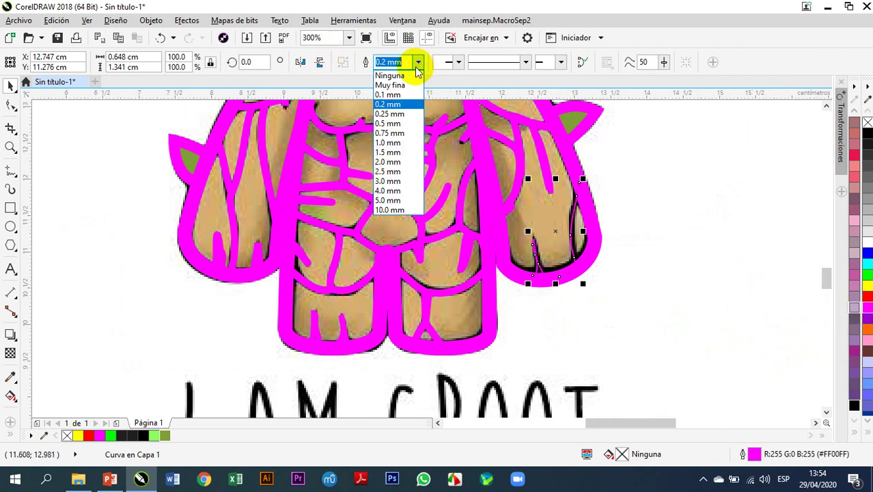
left_click(398, 133)
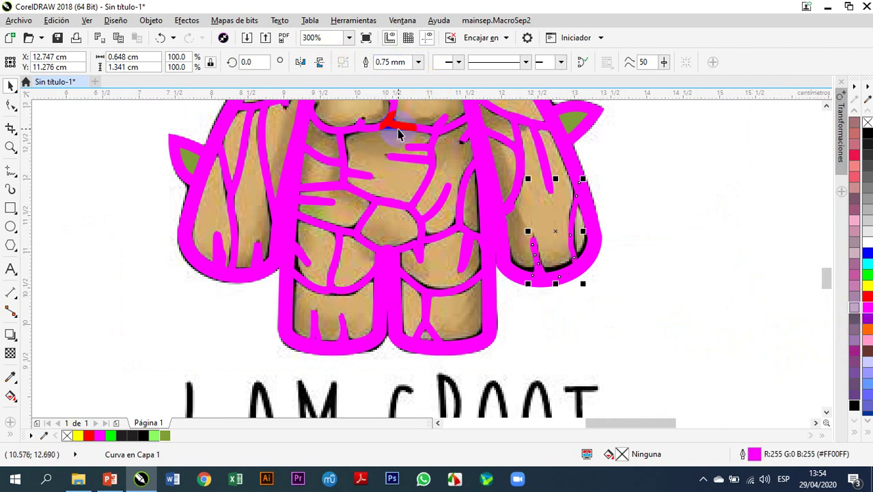
left_click(417, 62)
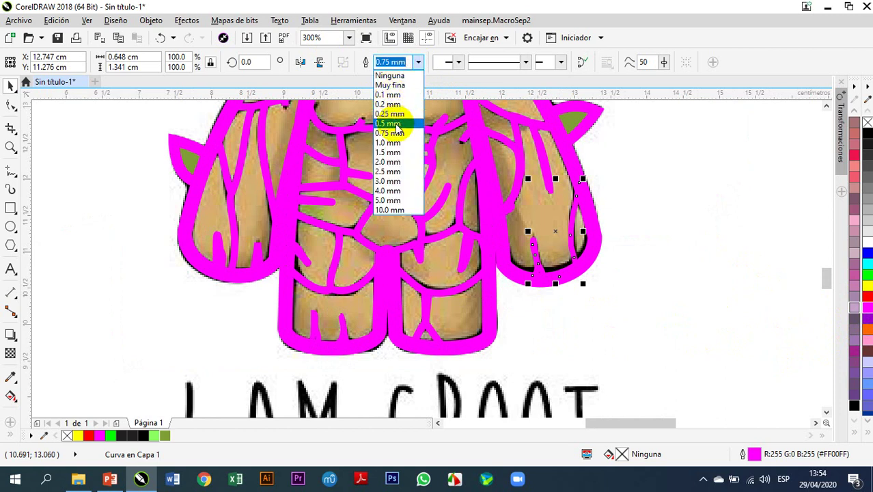
left_click(398, 138)
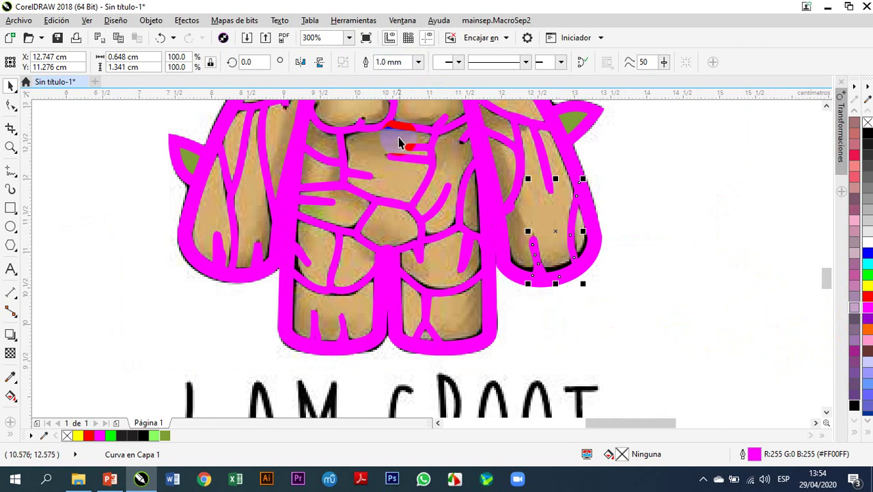
left_click(659, 256)
Step: Select all traced curves and shapes of the Groot figure and group them
scroll(661, 273, "down", 2)
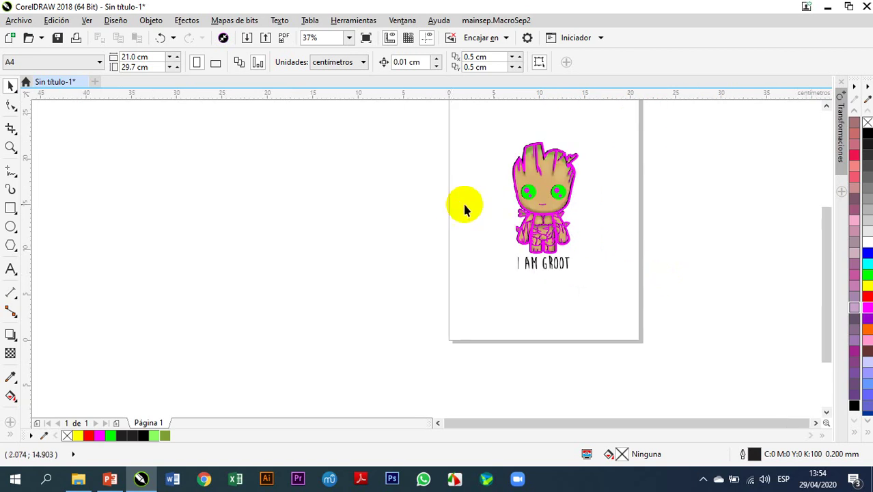
scroll(558, 185, "up", 1)
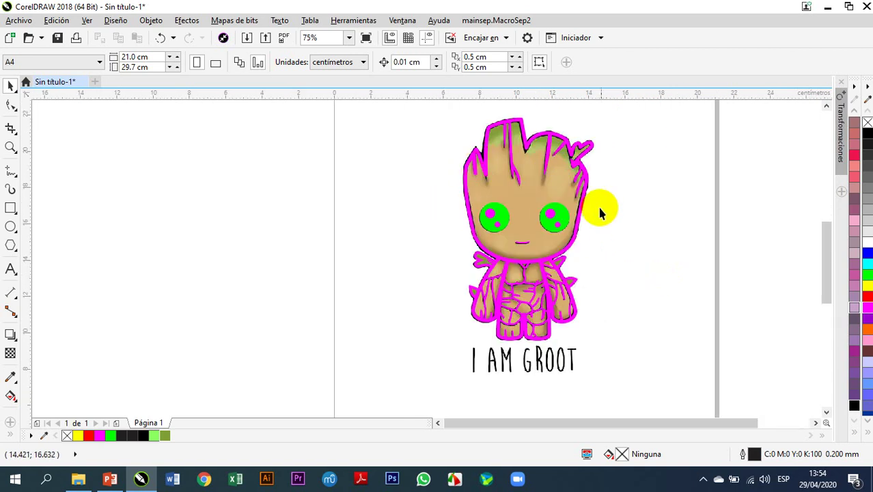
scroll(612, 179, "down", 2)
scroll(612, 177, "up", 2)
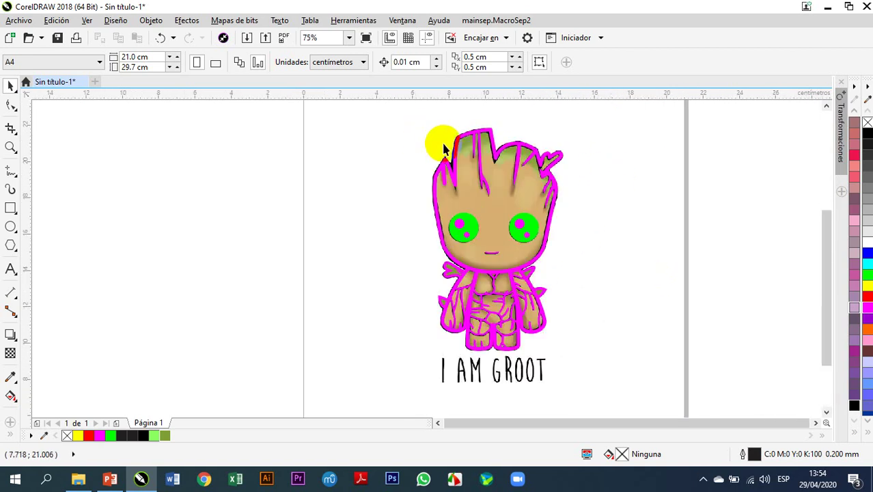
scroll(441, 147, "down", 1)
left_click_drag(417, 117, 536, 287)
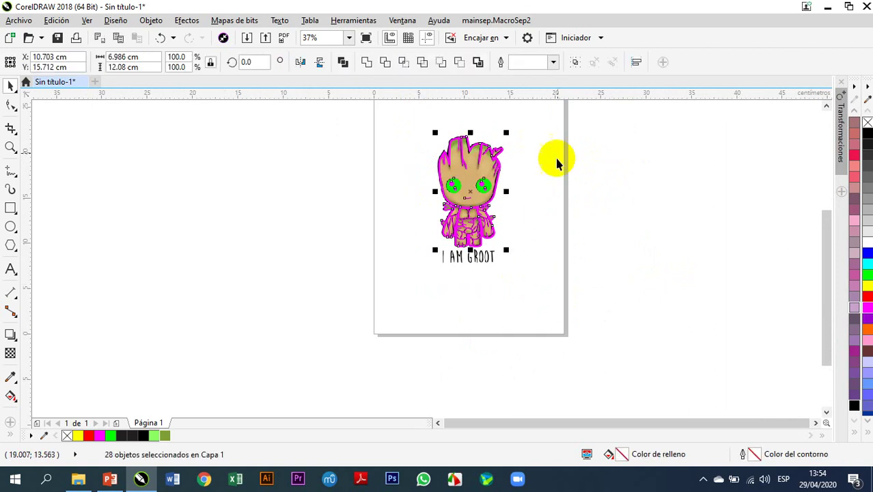
left_click(575, 62)
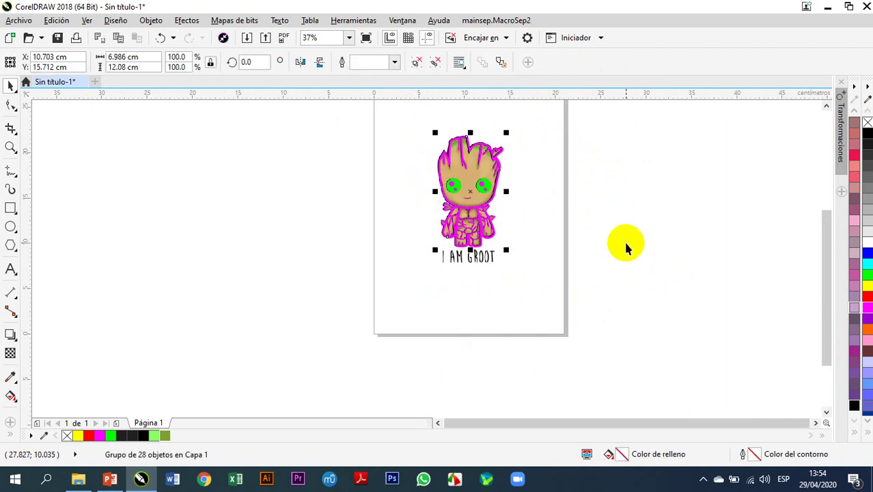
Step: Move the grouped tracing off the reference picture to inspect it, and undo the move
left_click_drag(462, 192, 292, 178)
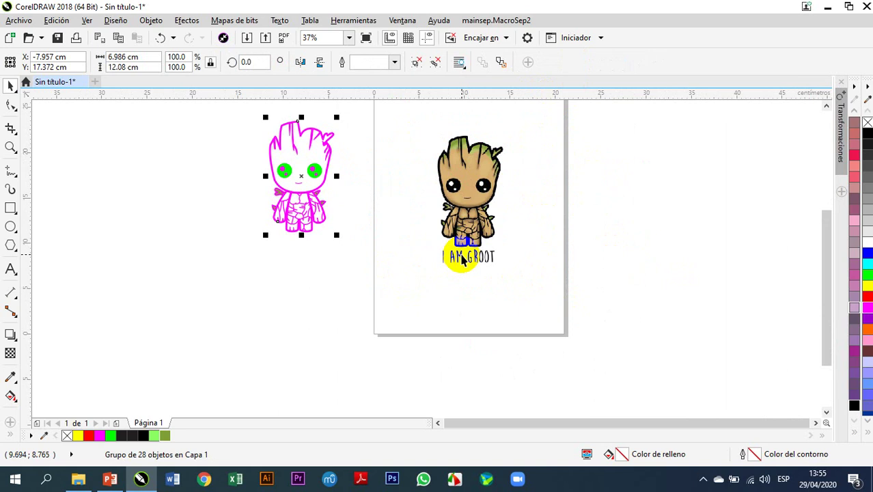
left_click(61, 57)
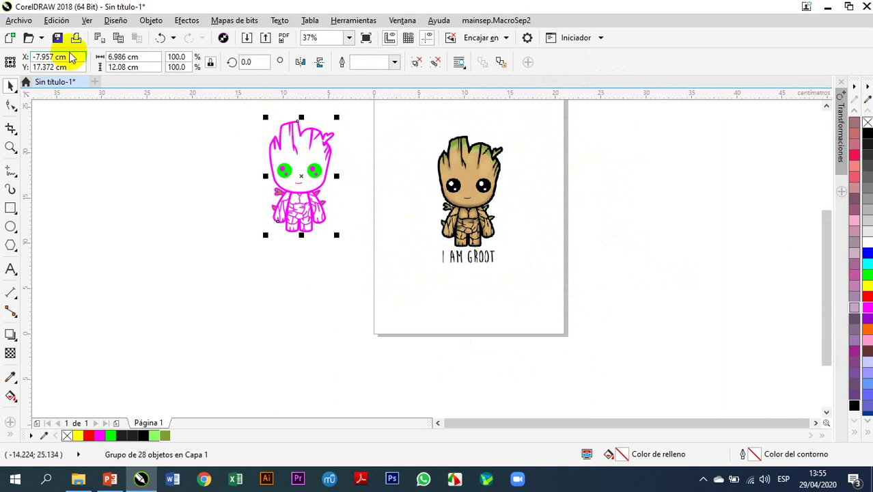
left_click(159, 38)
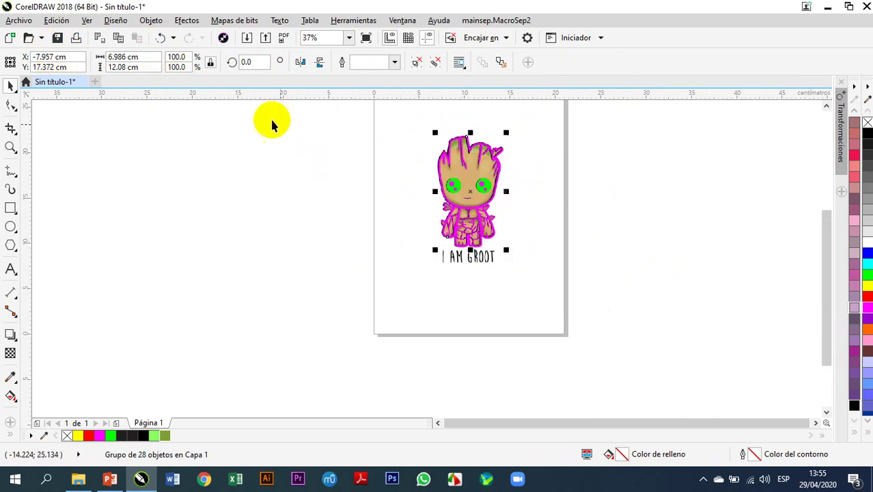
Step: Move the grouped tracing off the reference picture to the page's left edge and deselect it
left_click(405, 136)
scroll(464, 133, "up", 4)
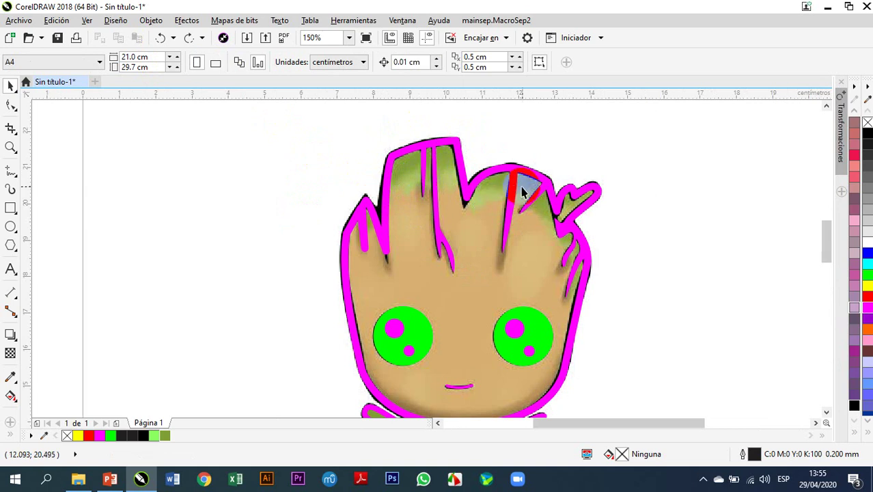
scroll(445, 183, "down", 2)
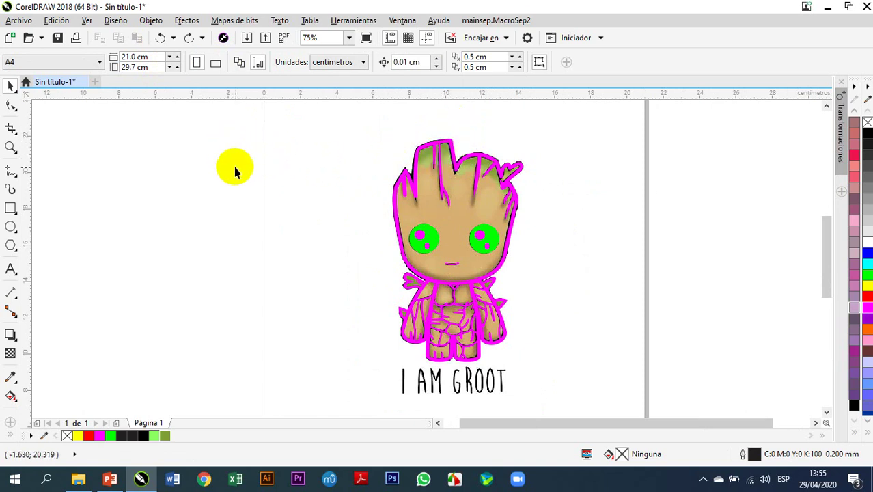
left_click(439, 229)
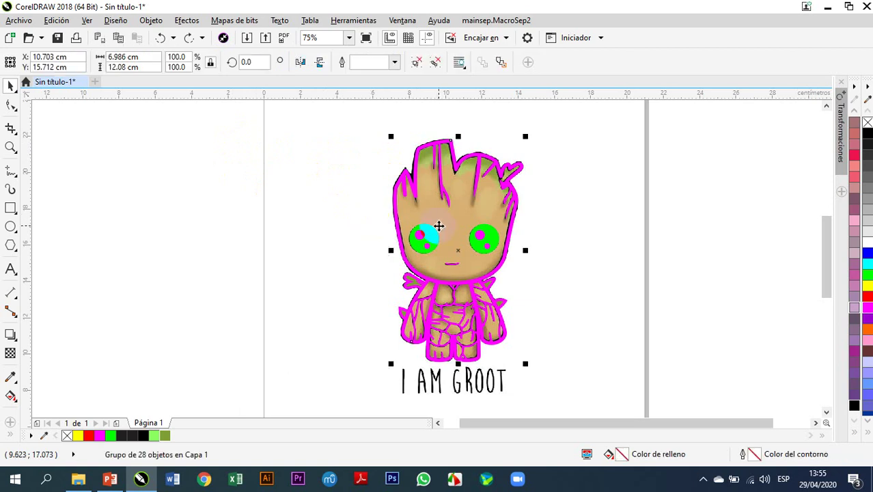
left_click_drag(437, 226, 210, 203)
key("Escape")
Step: Unlock the groot.jpeg reference picture and move it to the right, off the tracing area
right_click(458, 229)
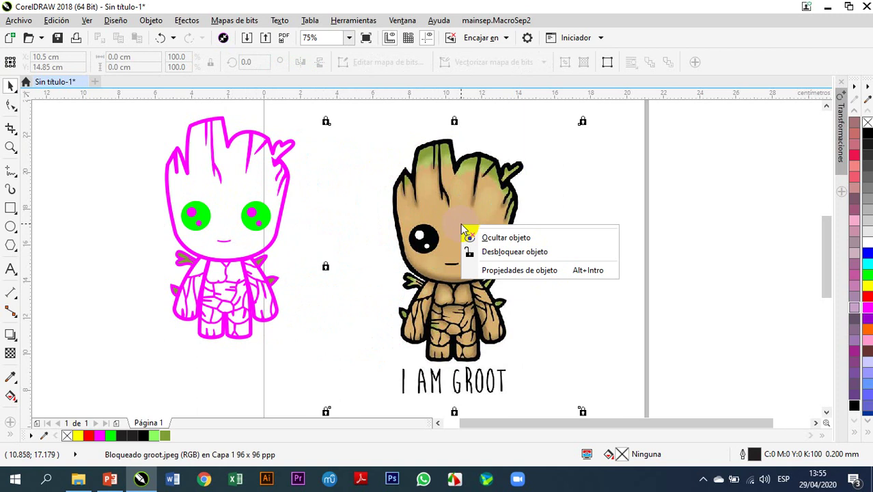
left_click(508, 252)
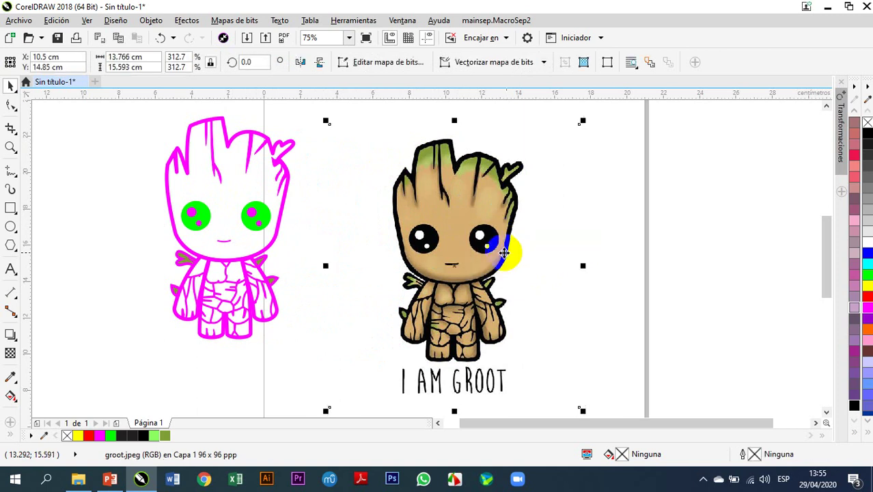
left_click_drag(460, 246, 688, 244)
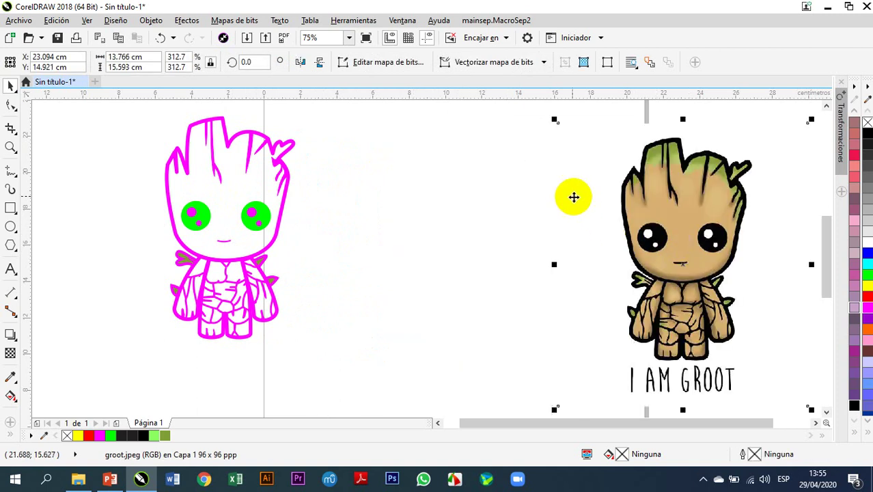
Step: Centre the grouped tracing on the page and scale it proportionally to 233%, about 16.28 × 28.15 cm
scroll(581, 203, "down", 4)
left_click(470, 198)
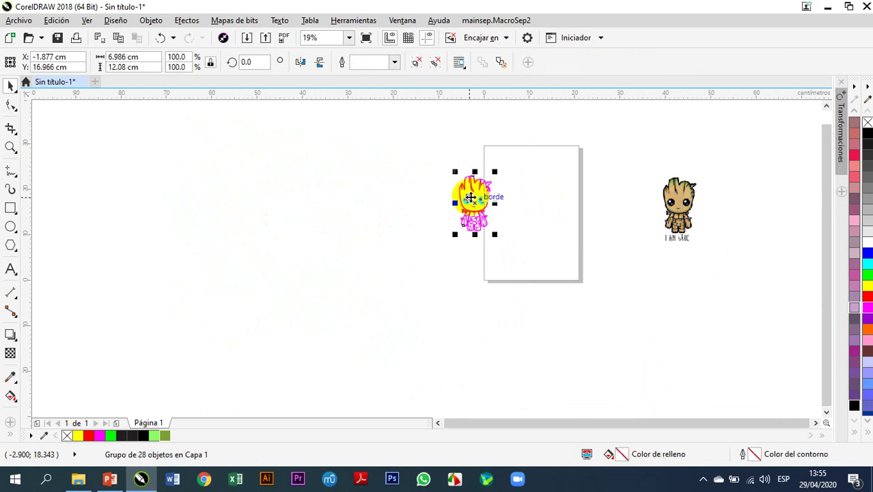
key("p")
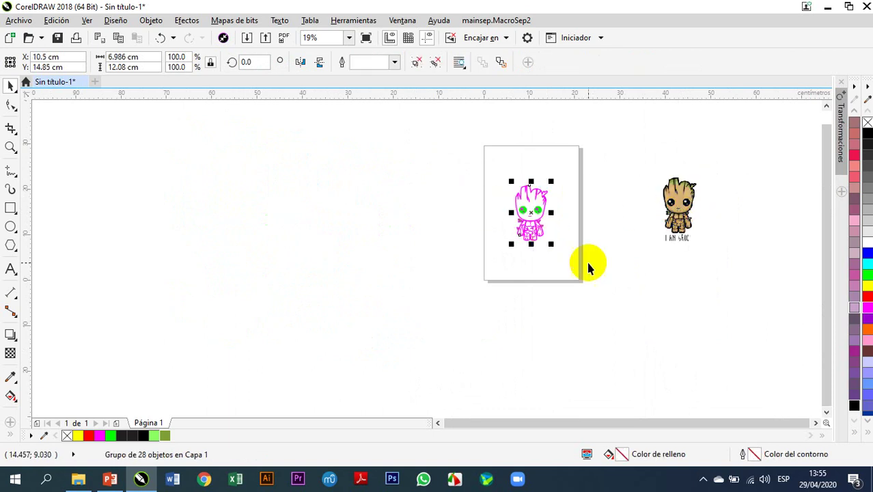
scroll(538, 214, "up", 2)
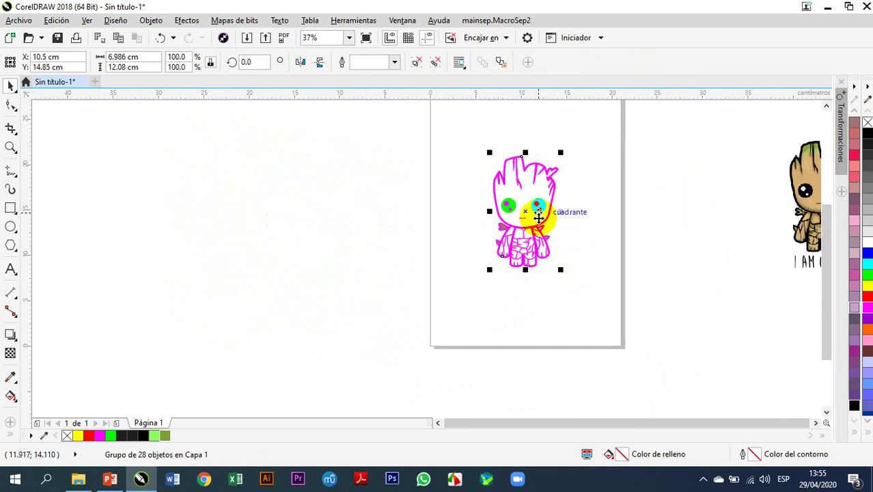
scroll(538, 216, "down", 2)
scroll(536, 175, "up", 2)
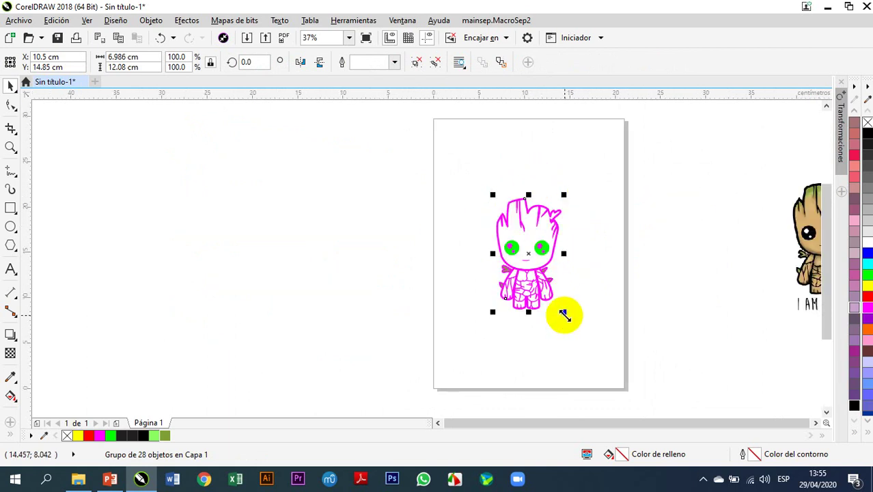
left_click_drag(564, 312, 661, 388)
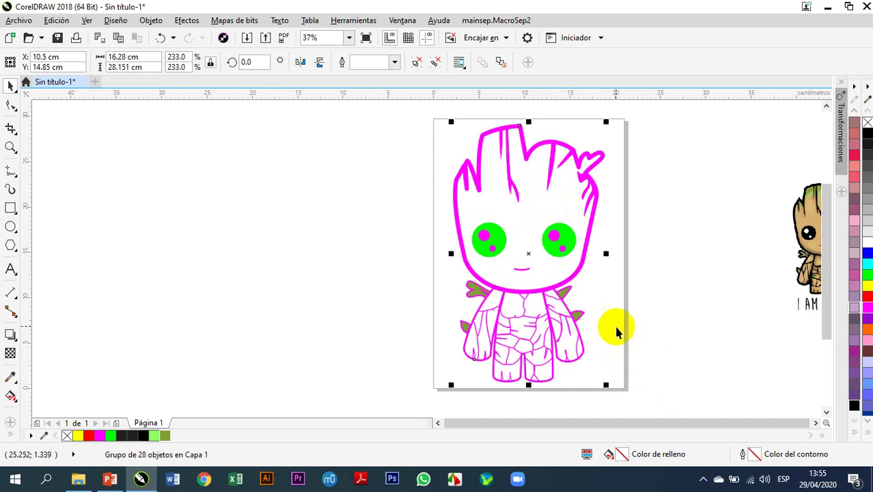
Step: Ungroup the enlarged Groot tracing into its separate objects
scroll(468, 220, "down", 2)
scroll(470, 224, "up", 2)
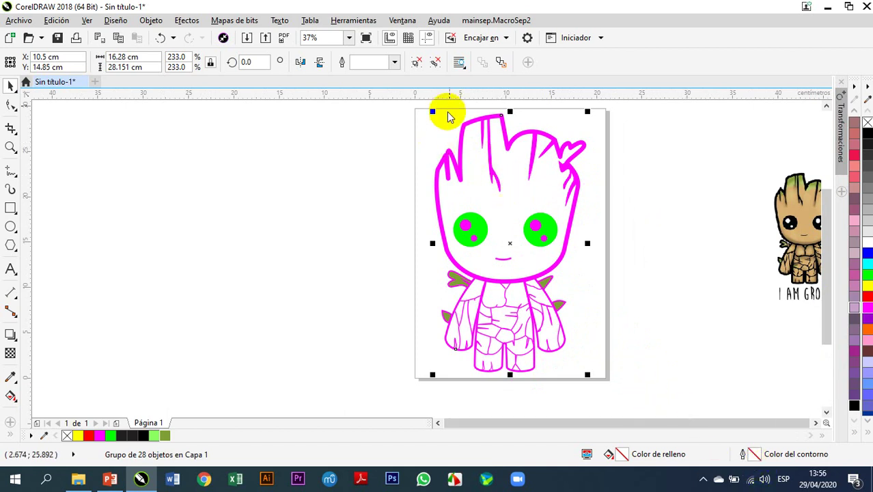
left_click(416, 62)
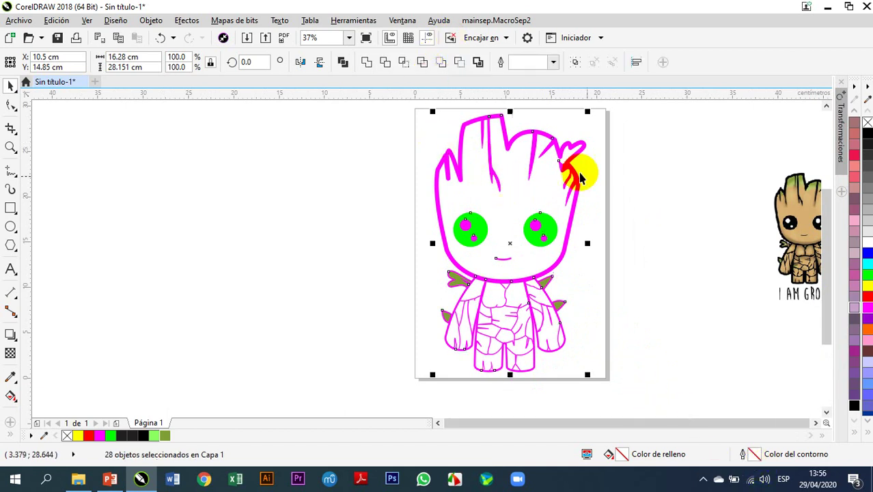
Step: Examine the outline pen settings of Groot's head outline, including the scale-with-object option, and leave them as they are
left_click(639, 199)
left_click(546, 270)
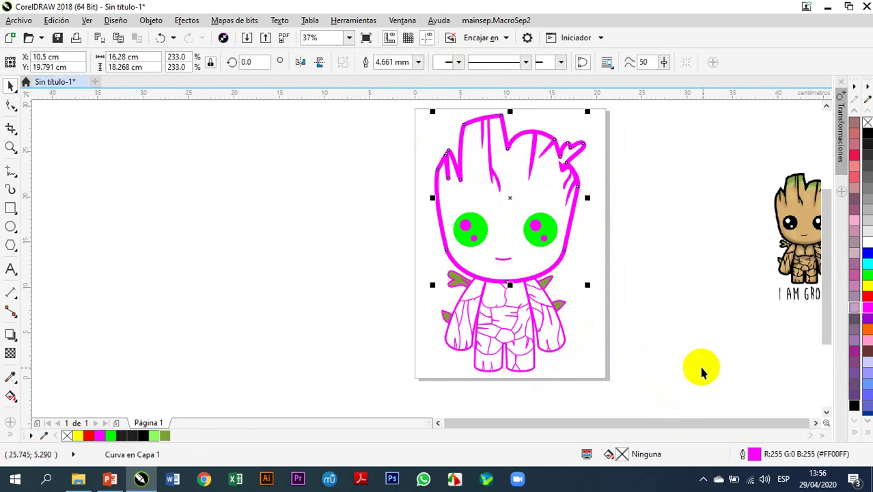
double_click(754, 456)
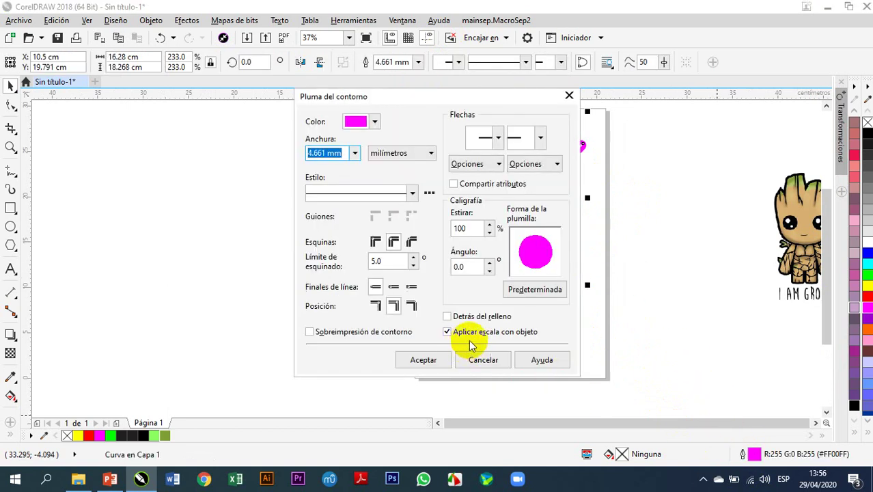
left_click(478, 360)
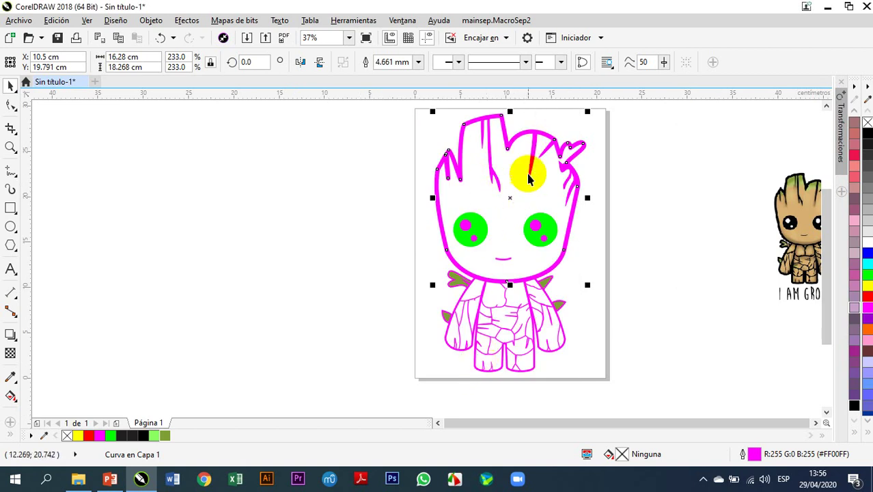
scroll(525, 186, "down", 2)
scroll(523, 180, "up", 4)
scroll(519, 202, "down", 2)
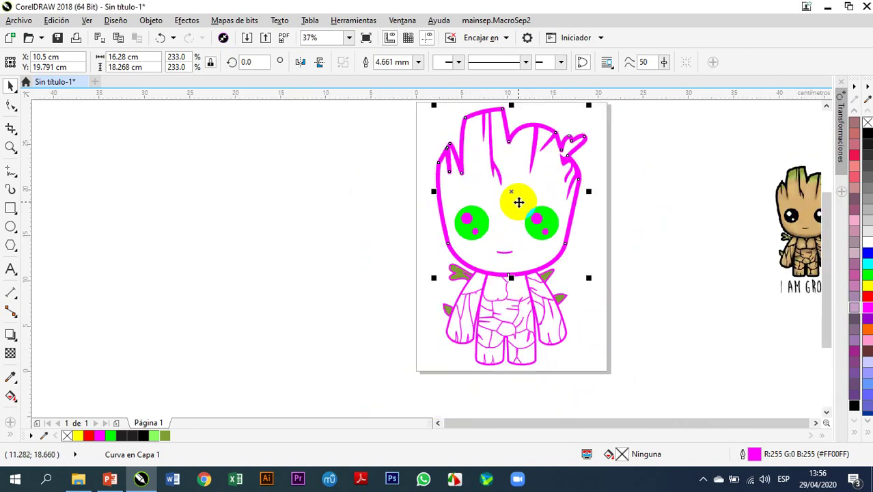
scroll(513, 342, "up", 2)
scroll(510, 269, "down", 2)
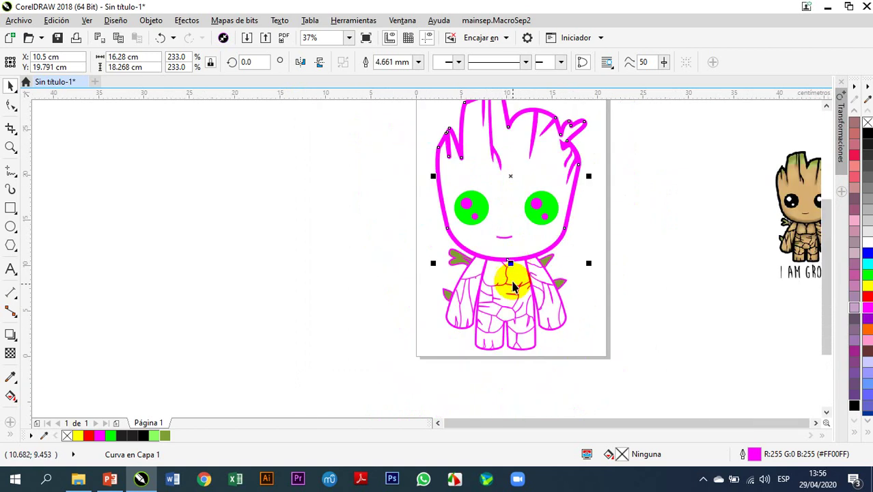
scroll(507, 260, "up", 2)
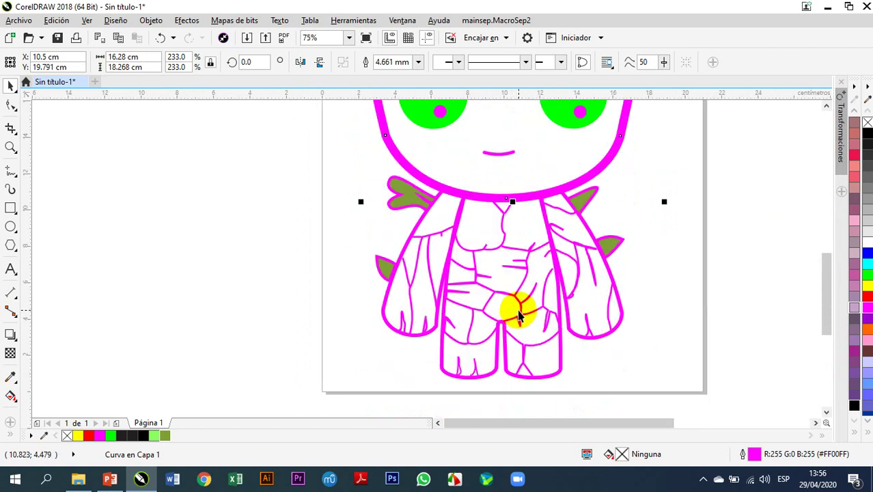
left_click(360, 195)
left_click_drag(349, 179, 660, 388)
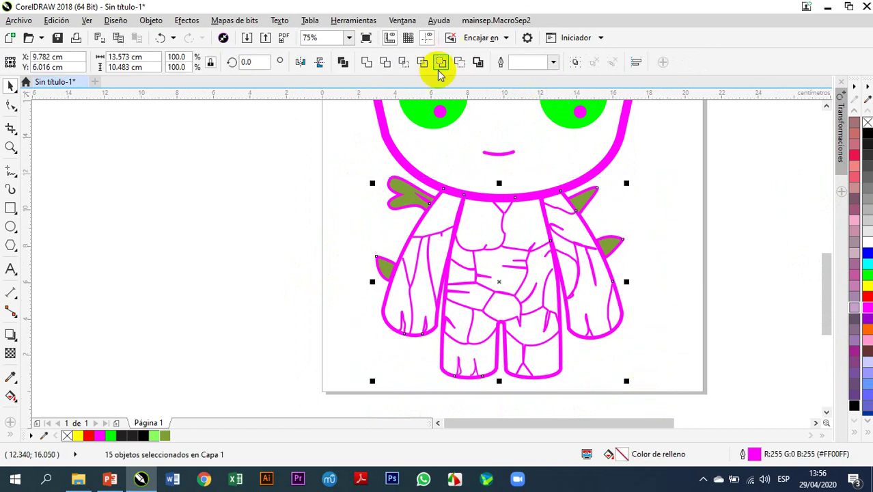
left_click(340, 273)
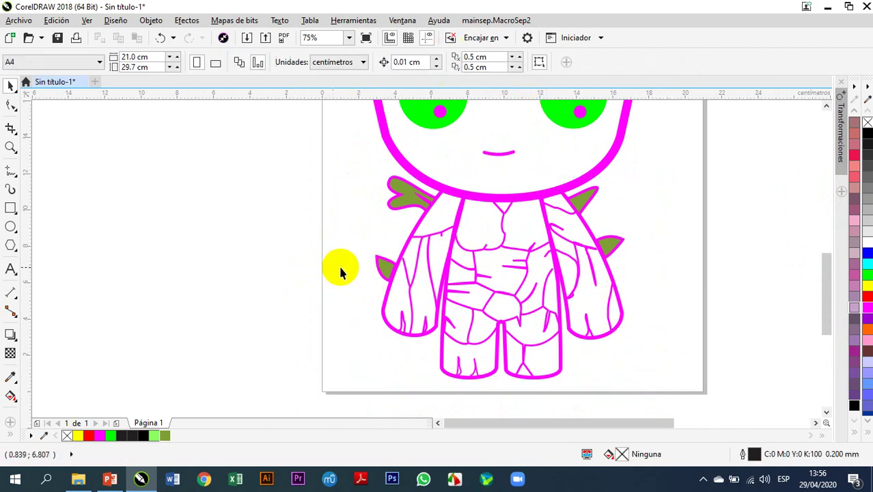
Step: Set the outline width of the crack lines on the left arm and chest, the torso and the right hand to 1.5 mm
left_click(427, 262)
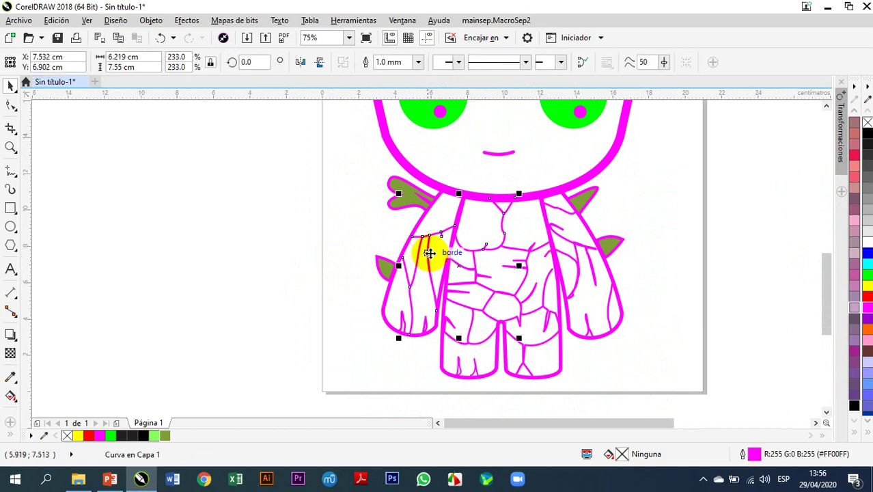
left_click(418, 63)
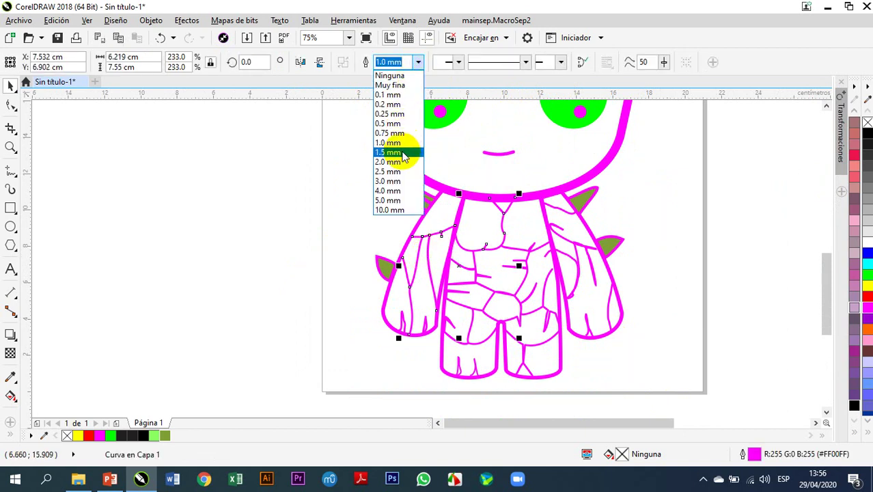
left_click(404, 152)
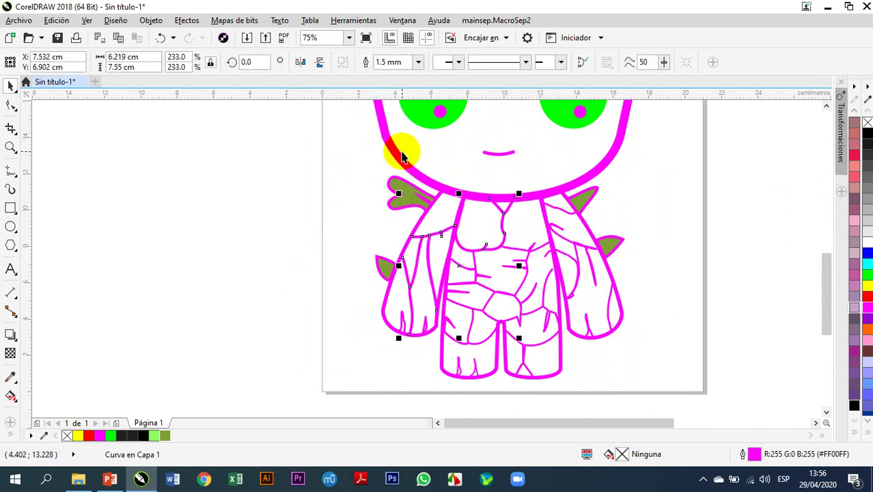
left_click(512, 291)
left_click(416, 63)
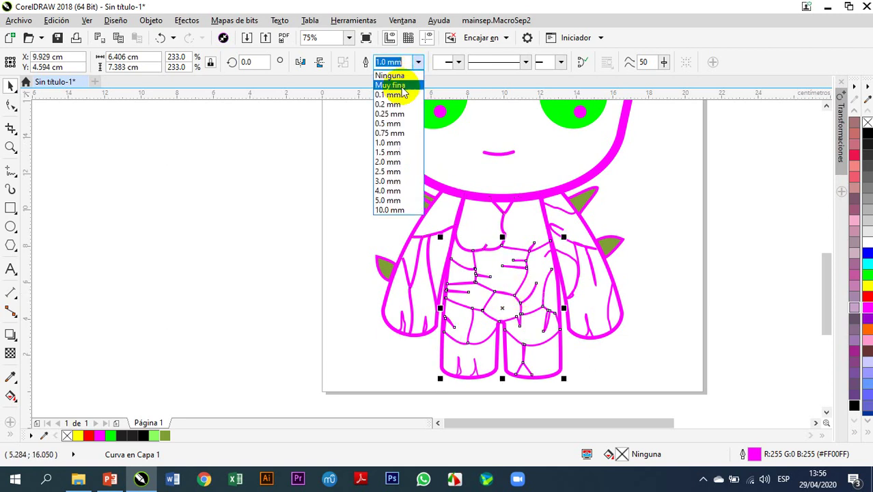
left_click(397, 153)
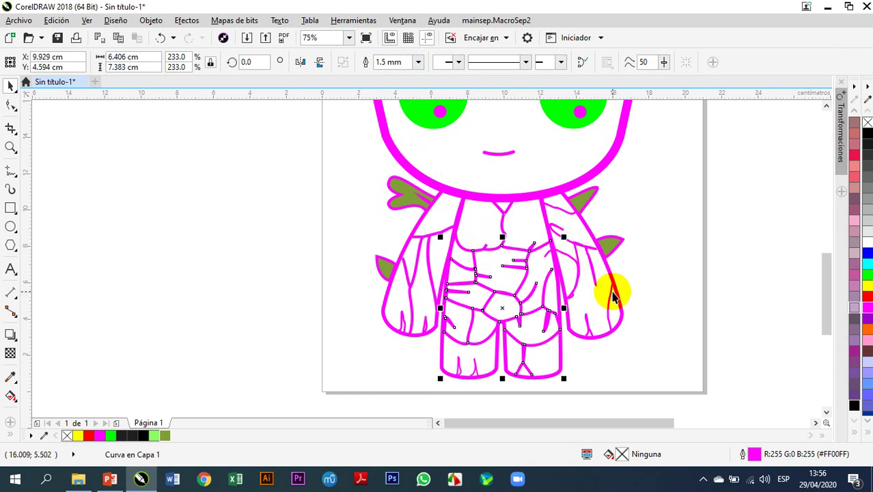
left_click(416, 63)
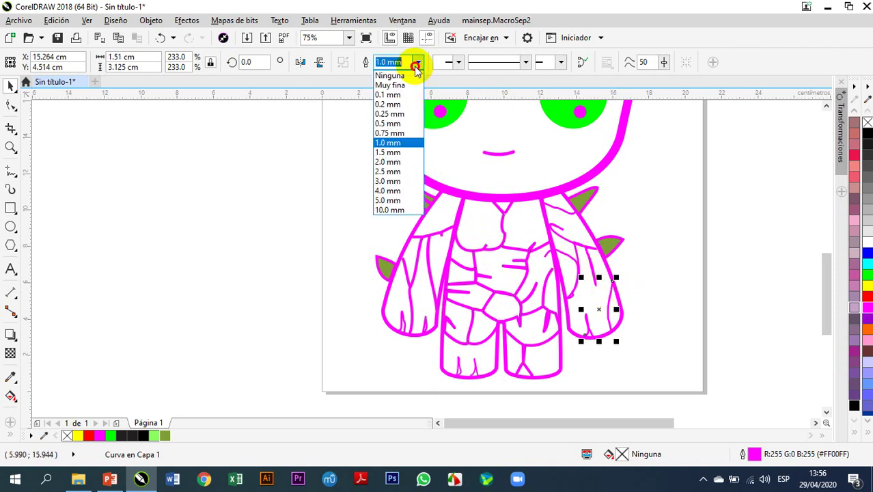
left_click(397, 153)
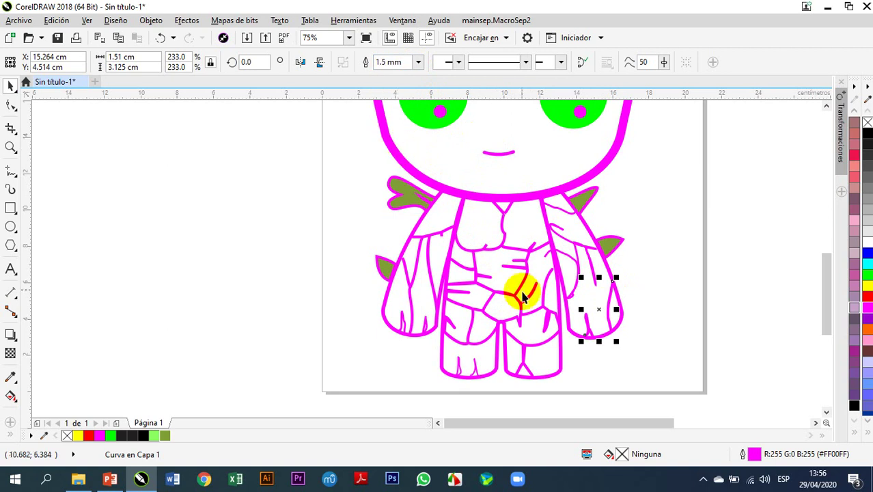
Step: Set the outline width of the two toe marks on the left foot to 1.5 mm
left_click(476, 369)
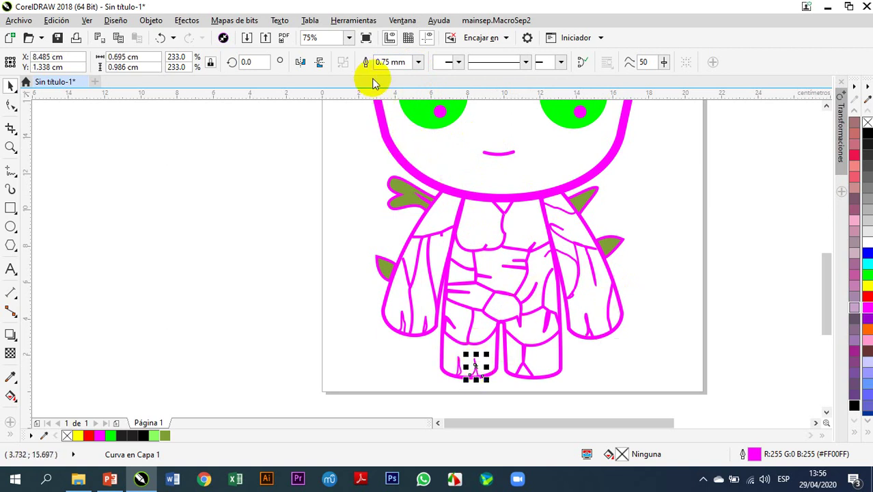
left_click(417, 62)
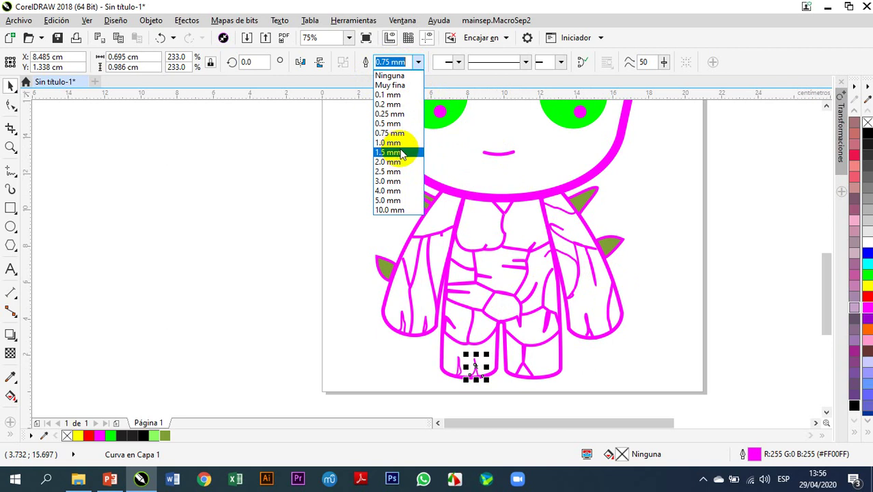
left_click(400, 153)
scroll(410, 162, "down", 3)
scroll(444, 250, "up", 6)
left_click(385, 308)
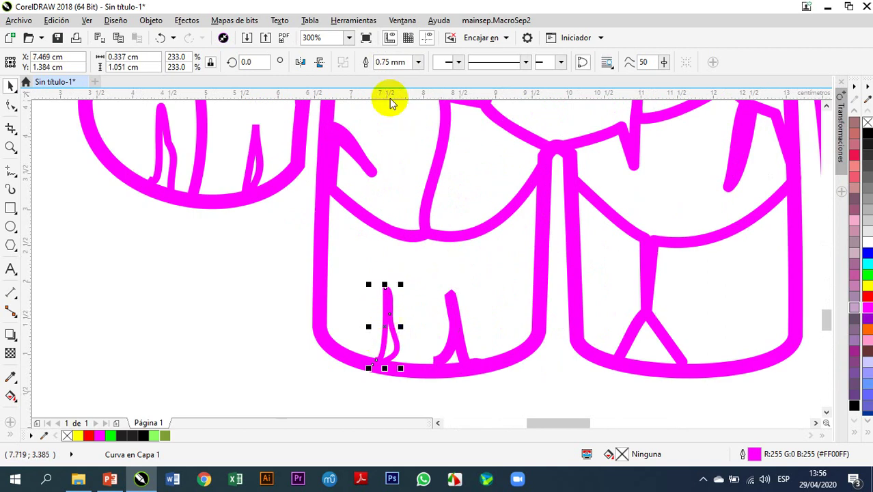
left_click(417, 62)
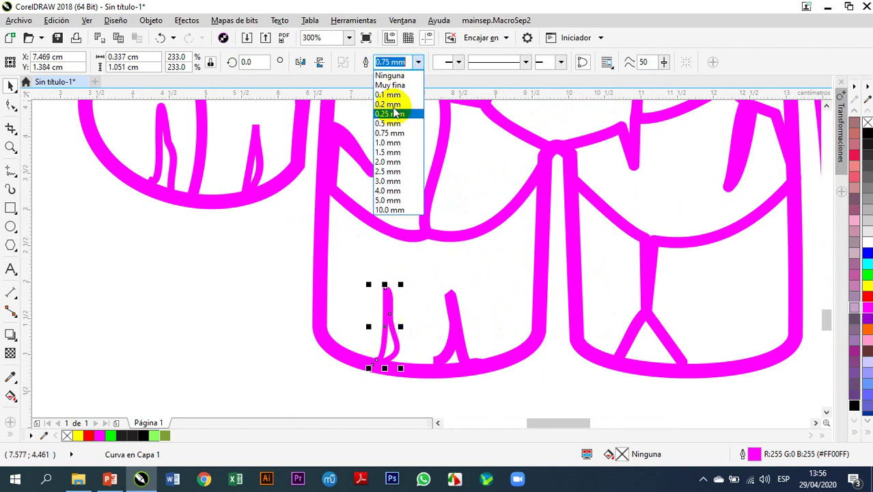
left_click(401, 153)
scroll(393, 161, "down", 2)
mouse_move(386, 232)
left_mouse_down()
mouse_move(403, 263)
mouse_move(436, 275)
mouse_move(383, 230)
left_mouse_up()
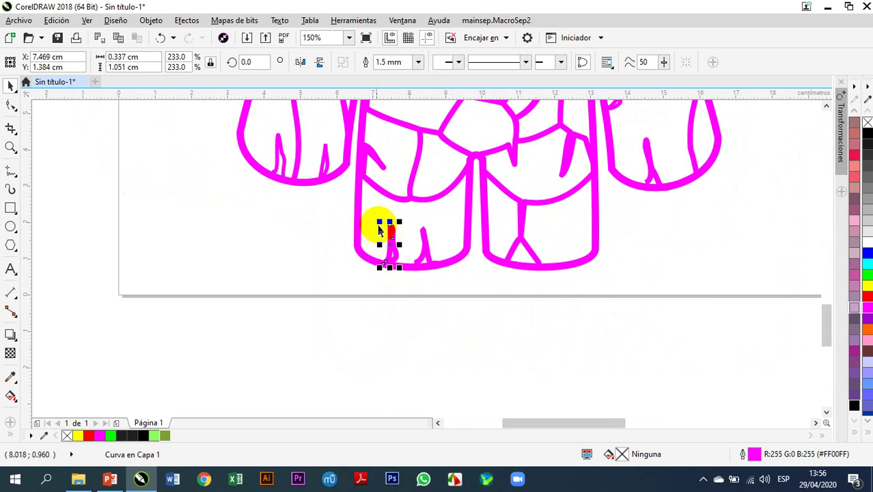
Step: Set the outline width of the two finger marks on the left hand to 1.5 mm
left_click(277, 151)
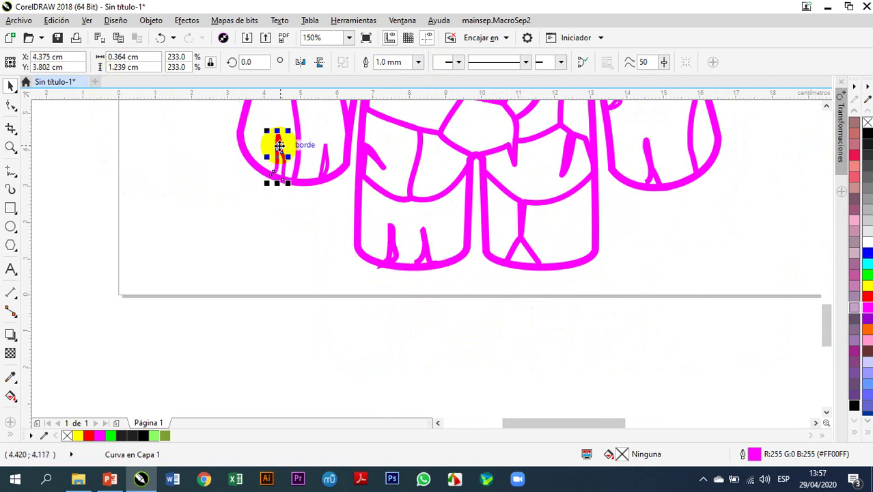
left_click(418, 62)
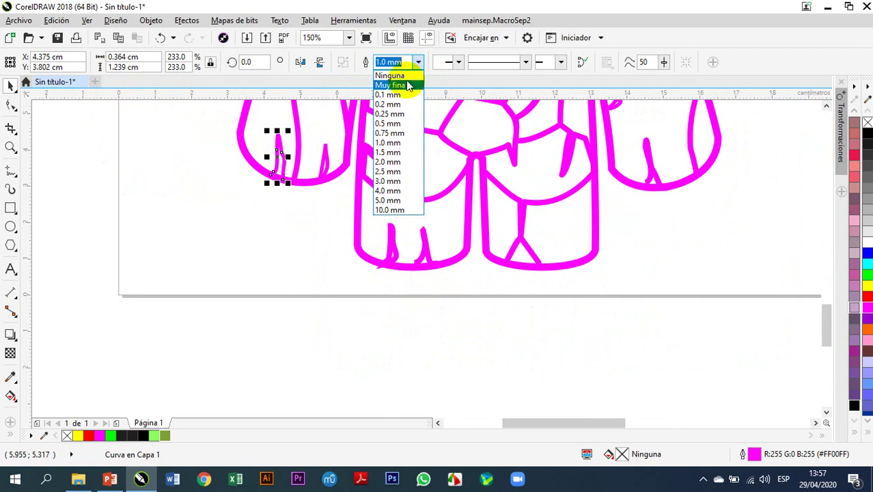
left_click(393, 152)
left_click(325, 156)
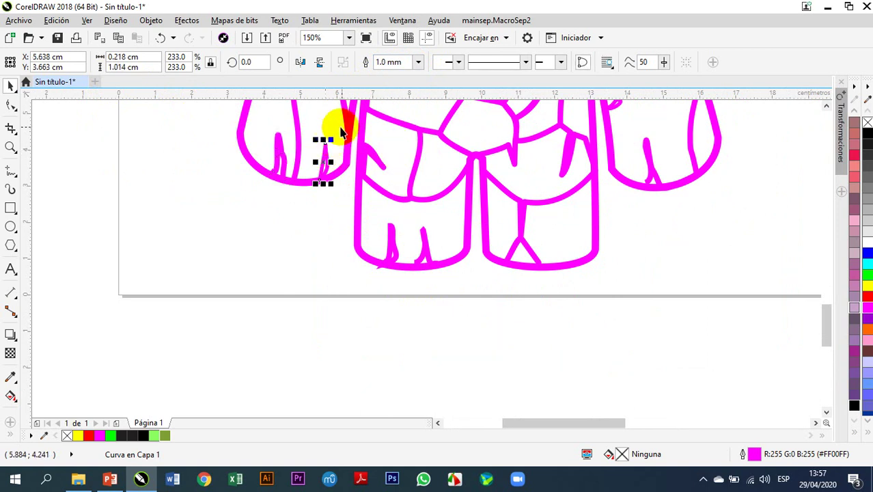
left_click(418, 62)
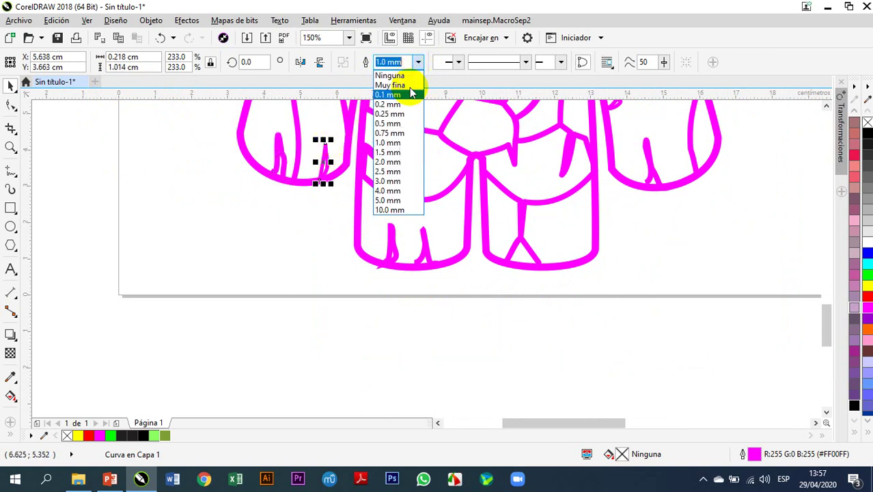
left_click(404, 152)
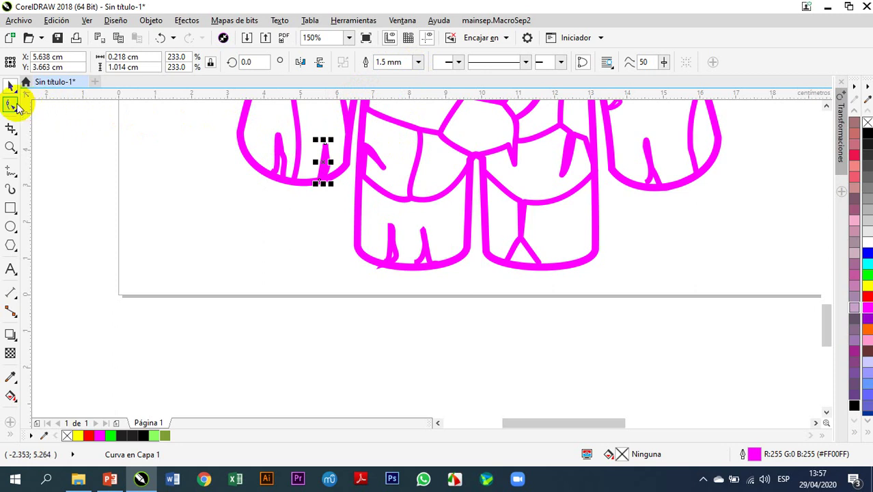
Step: Reshape the nodes and curve of the left hand's outer finger mark so its lower end tucks into the hand outline
left_click(12, 107)
scroll(283, 166, "up", 2)
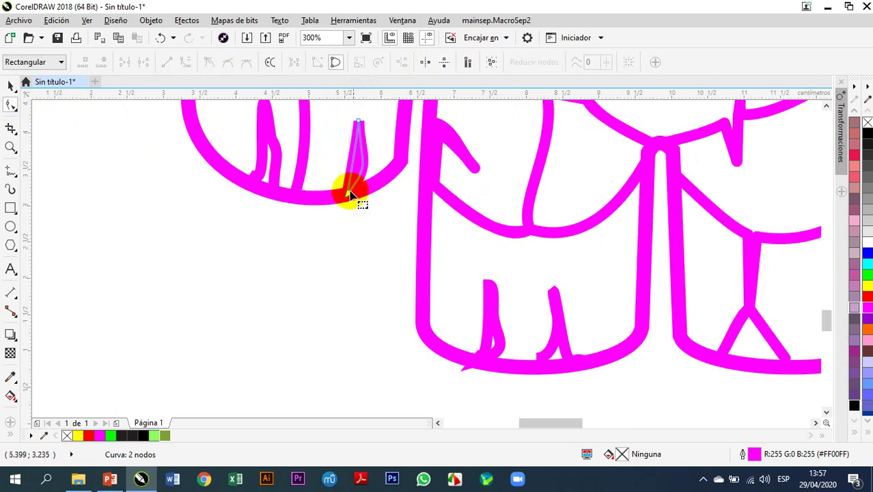
left_click(276, 159)
scroll(263, 183, "up", 2)
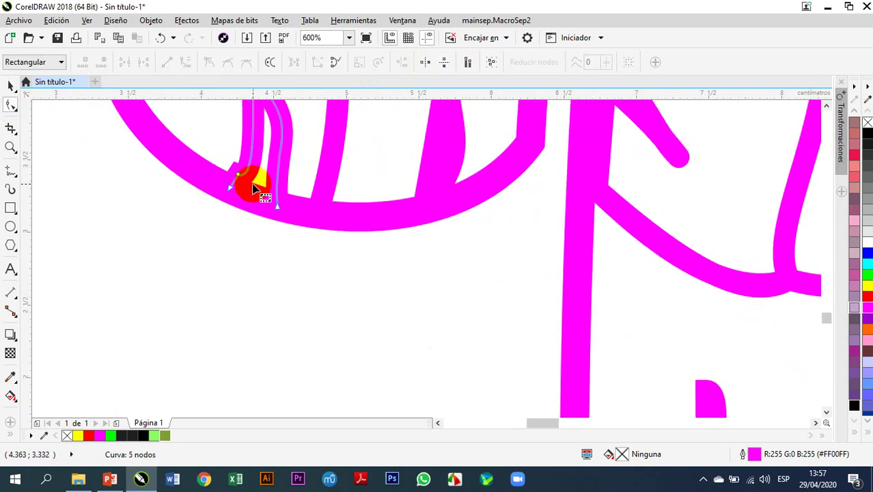
left_click_drag(238, 179, 264, 201)
left_click(278, 152)
left_click_drag(295, 139, 276, 143)
scroll(276, 145, "down", 4)
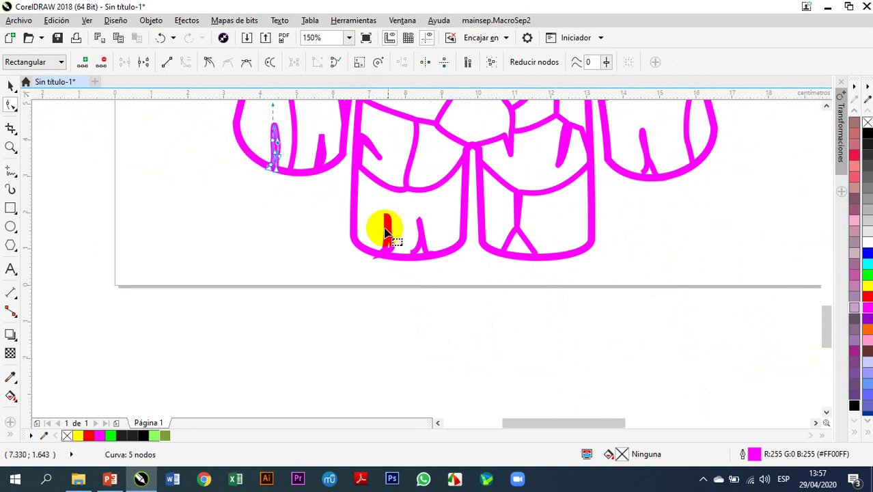
key("Delete")
Step: Reshape the lower ends of the left foot's two toe marks by moving nodes and handles so they blend into the foot outline
scroll(386, 243, "up", 3)
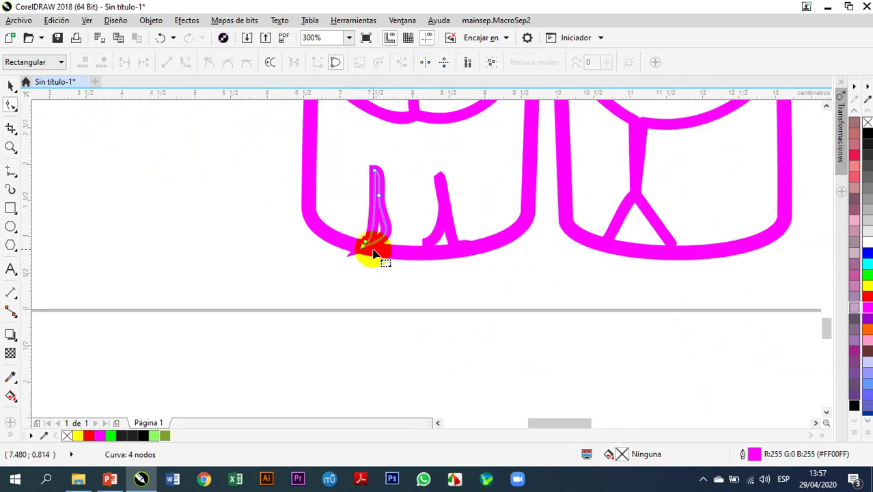
left_click_drag(362, 242, 369, 244)
scroll(369, 244, "up", 3)
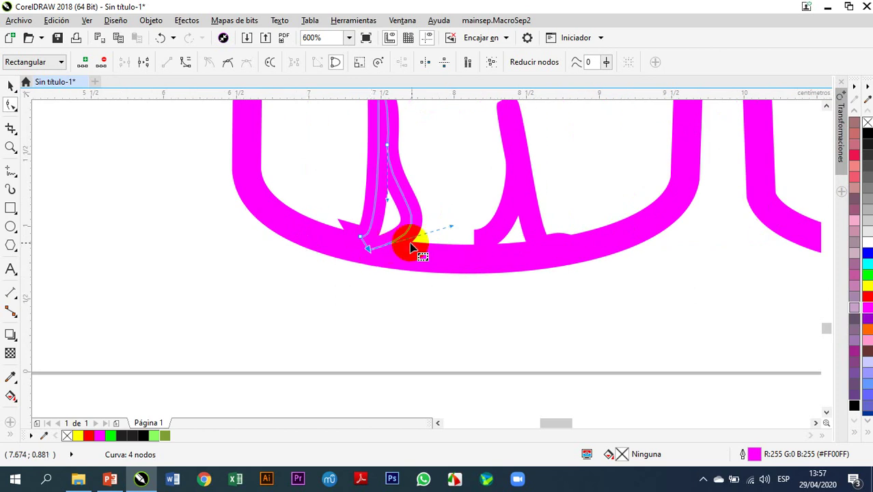
mouse_move(451, 229)
left_mouse_down()
mouse_move(396, 205)
mouse_move(439, 214)
mouse_move(419, 231)
left_mouse_up()
scroll(387, 205, "down", 3)
scroll(445, 220, "up", 3)
left_click(309, 221)
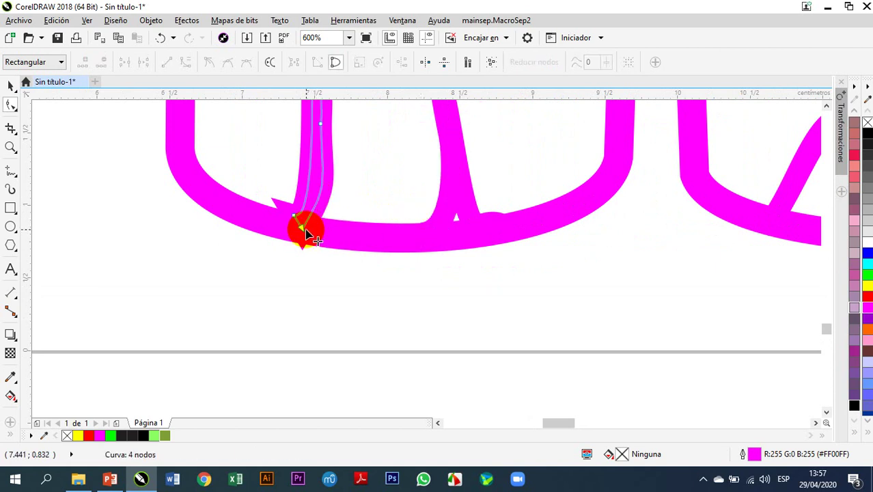
mouse_move(302, 229)
left_mouse_down()
mouse_move(295, 219)
mouse_move(297, 228)
left_mouse_up()
scroll(331, 230, "down", 1)
scroll(374, 229, "up", 2)
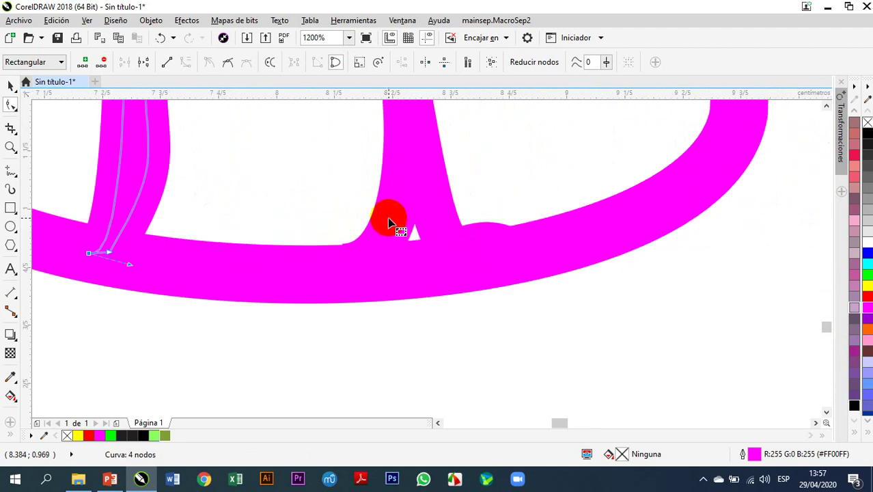
left_click(395, 219)
left_click_drag(346, 265, 347, 263)
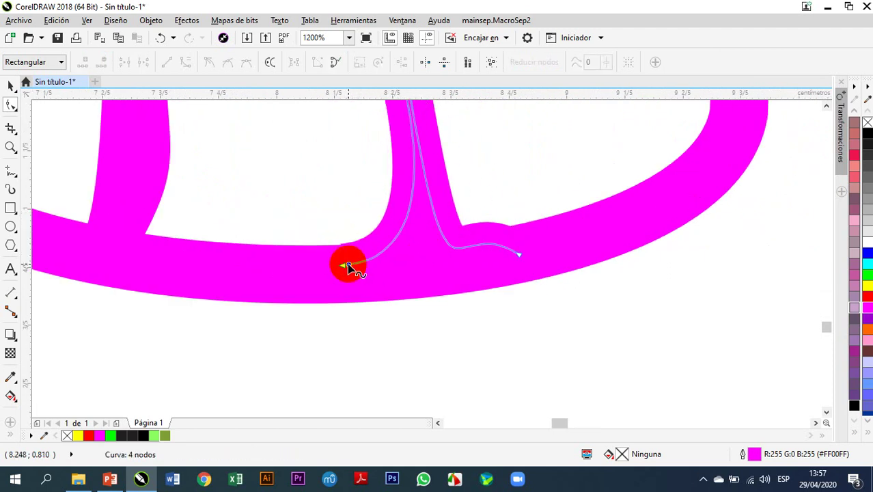
Step: Reshape the lower end of the right hand's finger mark by moving its end node into the hand outline
scroll(347, 263, "down", 3)
scroll(350, 263, "down", 1)
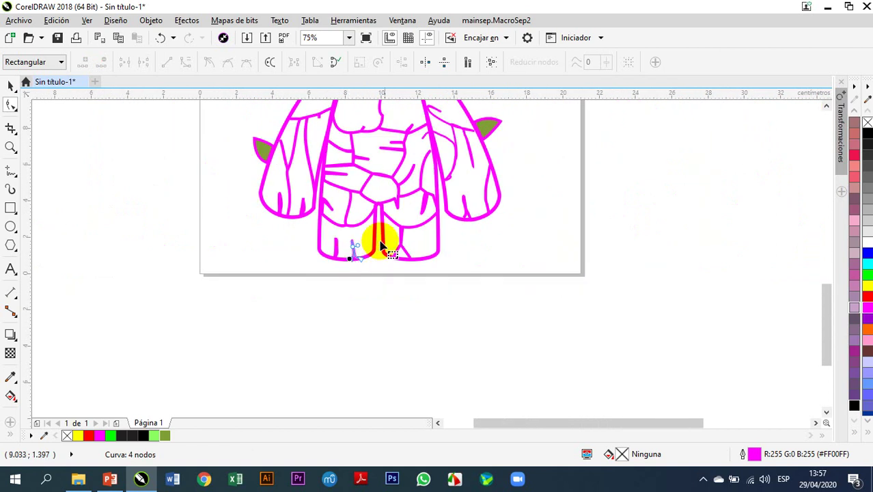
scroll(465, 227, "up", 2)
left_click(457, 243)
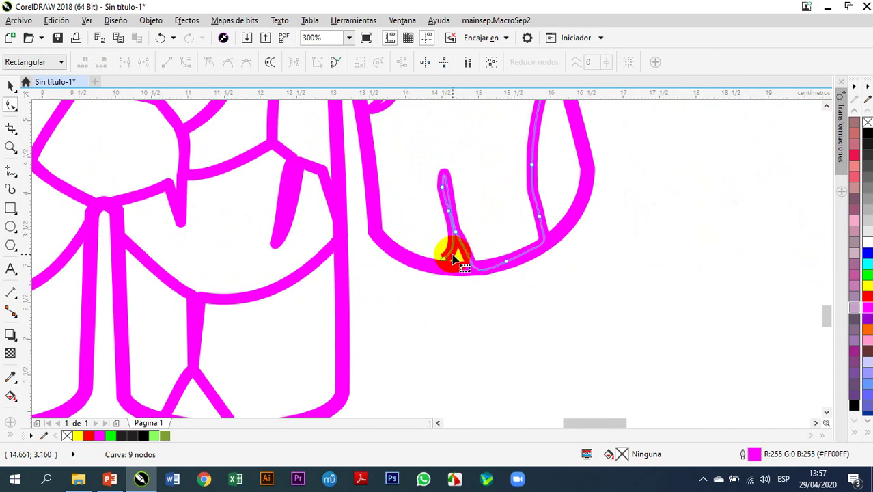
scroll(453, 254, "up", 1)
left_click_drag(432, 265, 456, 278)
scroll(456, 278, "down", 3)
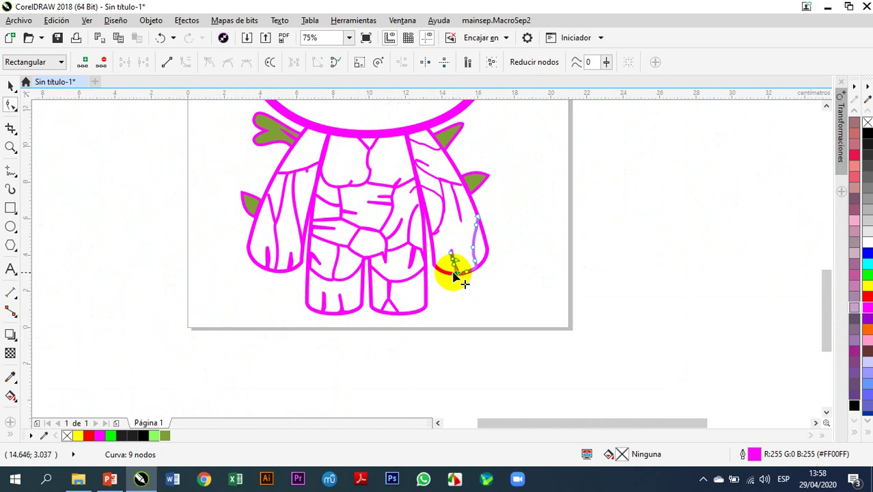
left_click(11, 85)
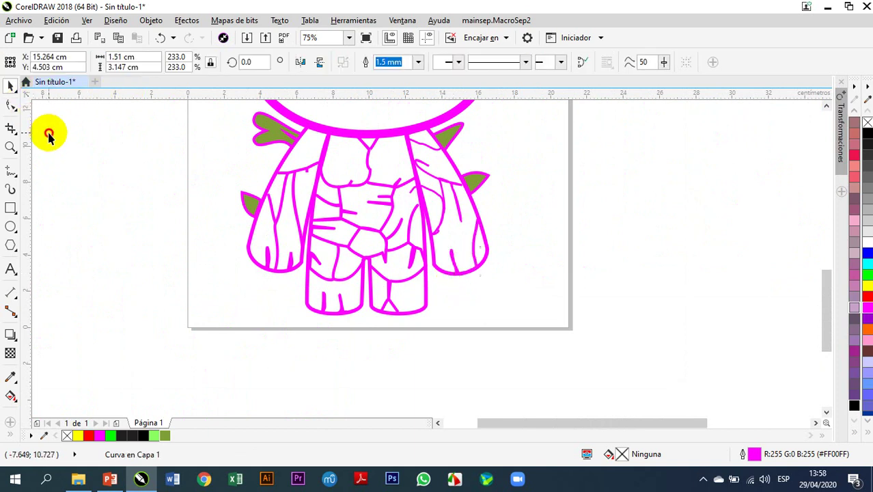
left_click(48, 133)
Step: Set the outline width of the right arm's inner detail lines to 1.5 mm
scroll(249, 228, "down", 2)
scroll(248, 167, "up", 1)
scroll(252, 175, "down", 1)
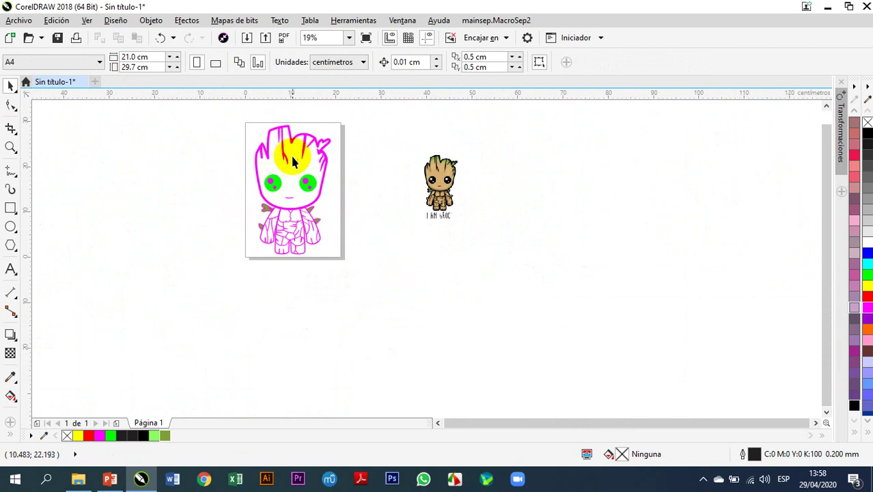
scroll(288, 219, "up", 6)
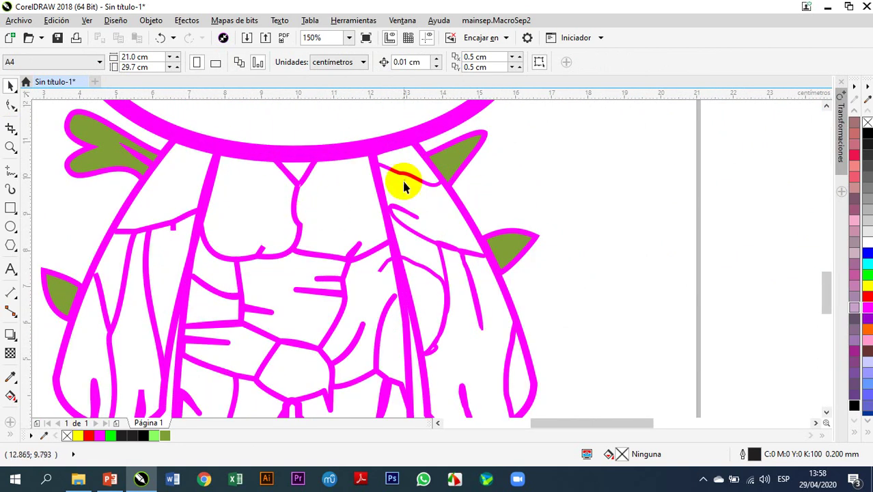
left_click(406, 179)
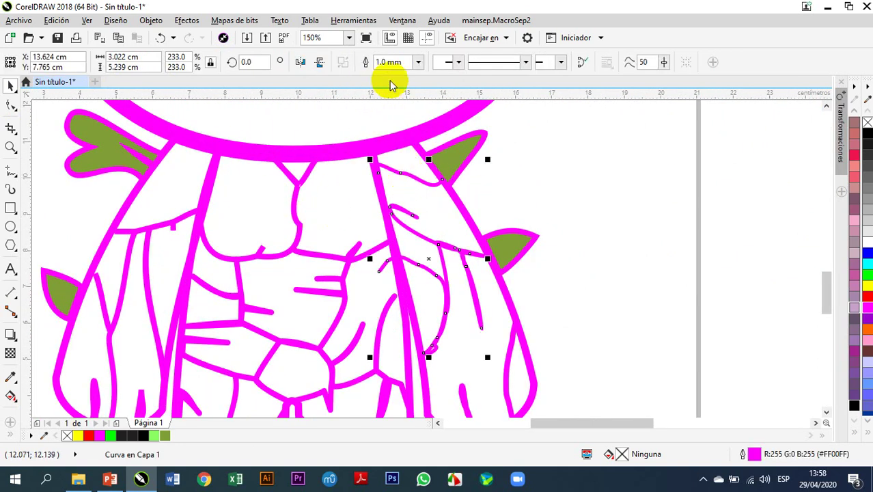
left_click(418, 63)
left_click(399, 152)
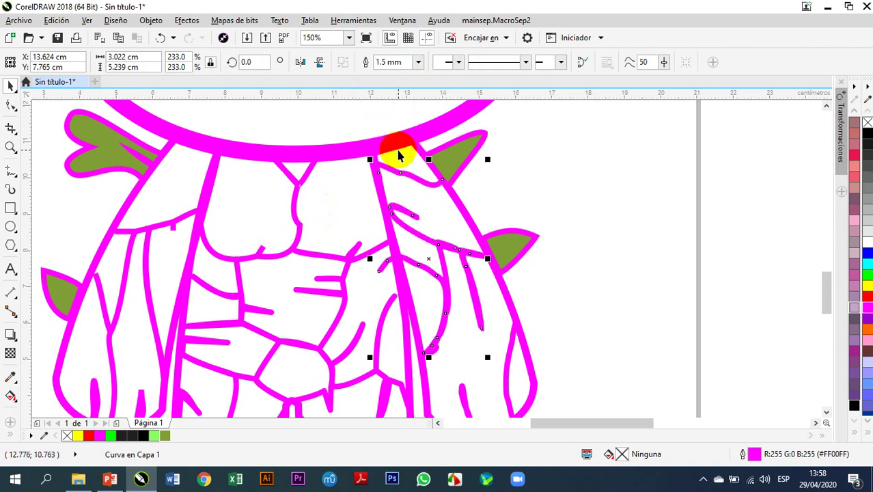
scroll(393, 156, "down", 2)
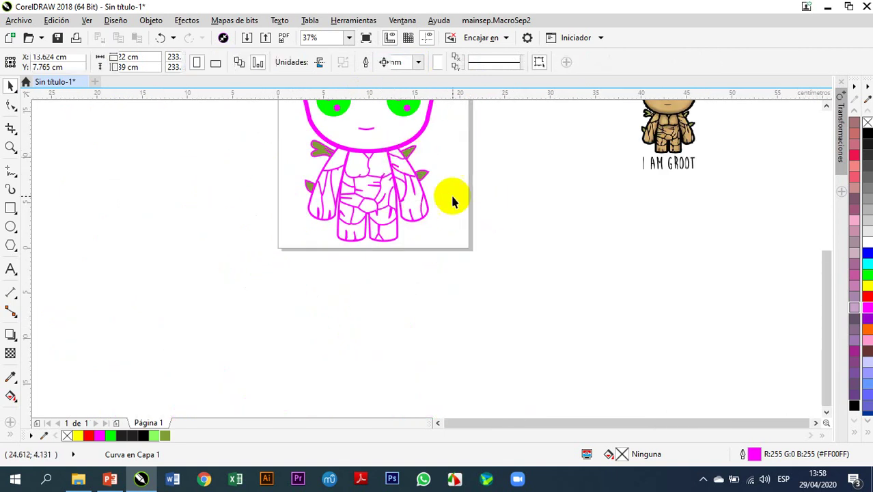
left_click(498, 209)
Step: Sample the tan wood colour from the reference Groot's face and fill the traced head with it
scroll(412, 184, "up", 1)
scroll(412, 184, "down", 2)
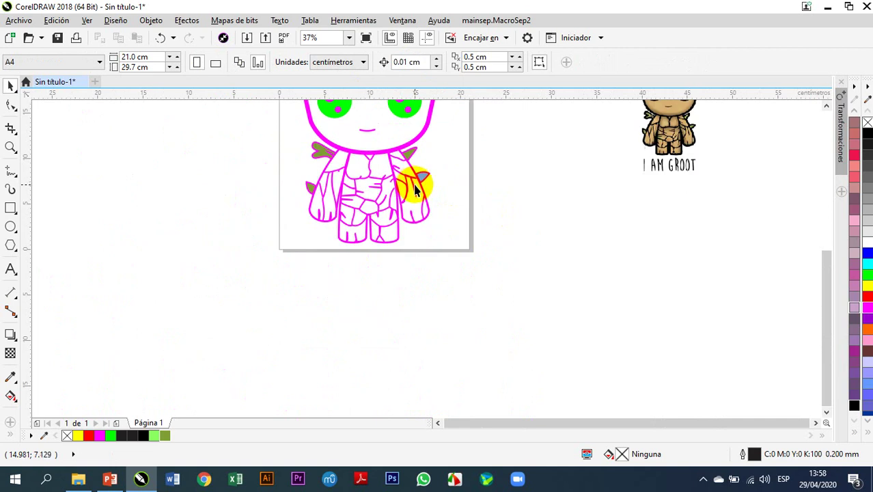
scroll(416, 196, "down", 1)
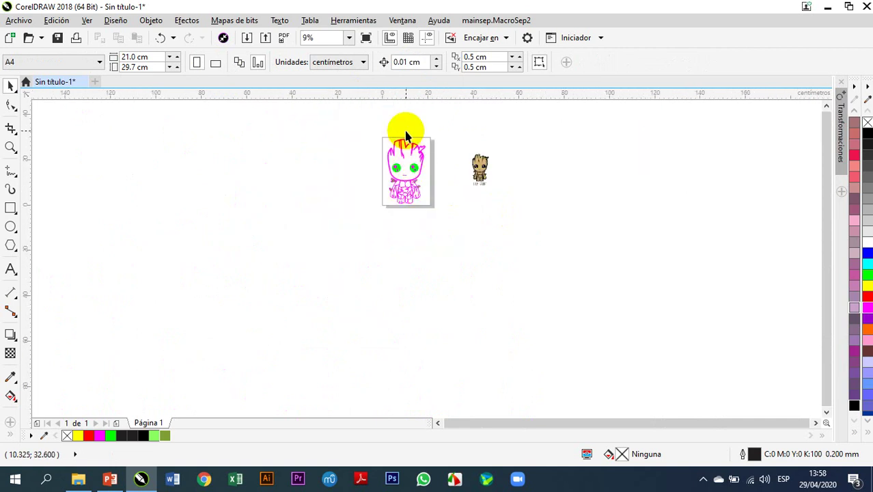
scroll(406, 133, "up", 1)
scroll(552, 203, "up", 2)
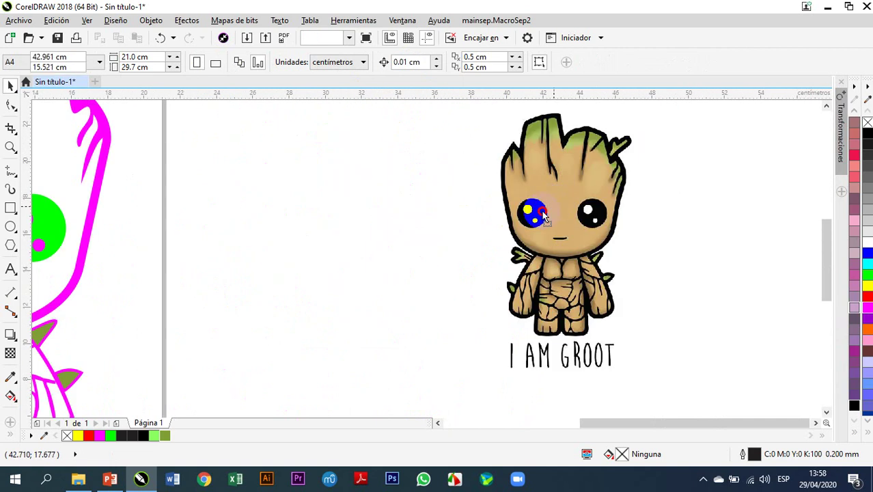
left_click(556, 208)
scroll(482, 214, "down", 2)
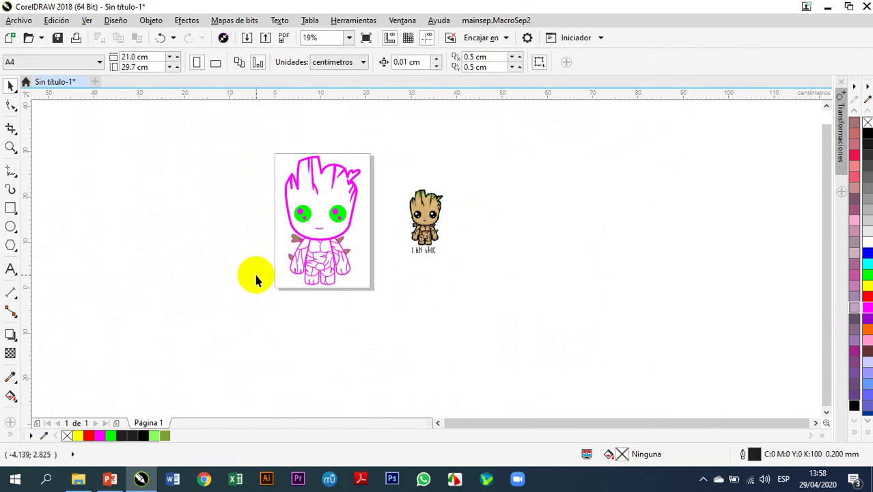
left_click(11, 377)
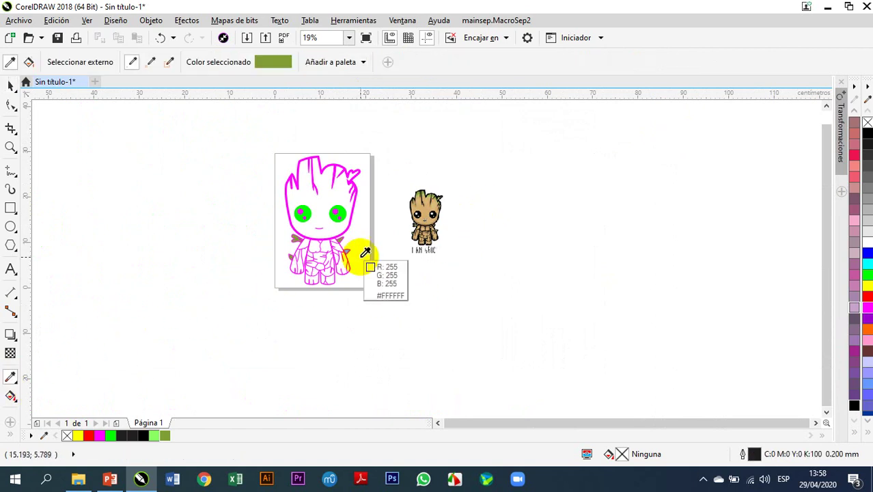
left_click(431, 212)
left_click(322, 193)
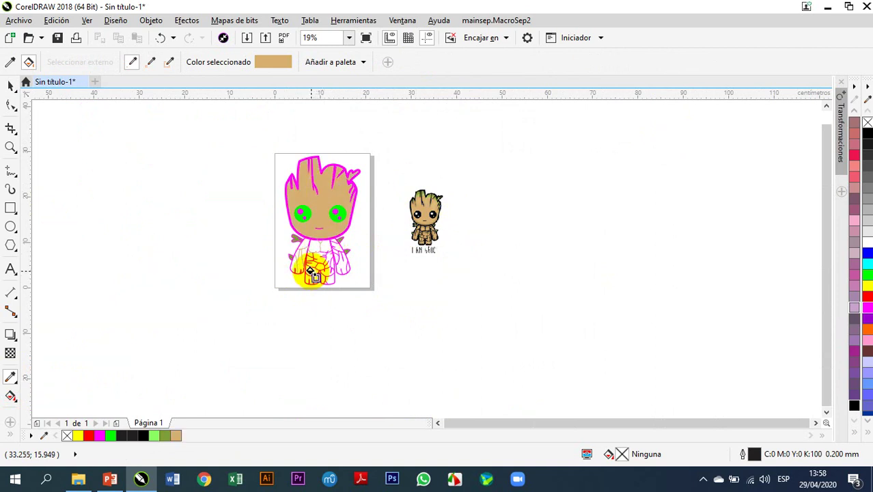
Step: Fill the torso and both arms of the tracing with the sampled tan colour
scroll(308, 258, "up", 6)
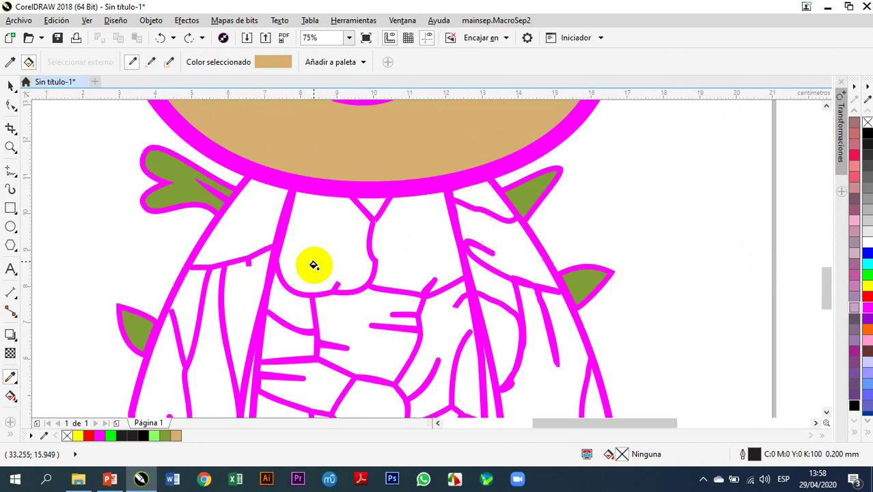
left_click(328, 234)
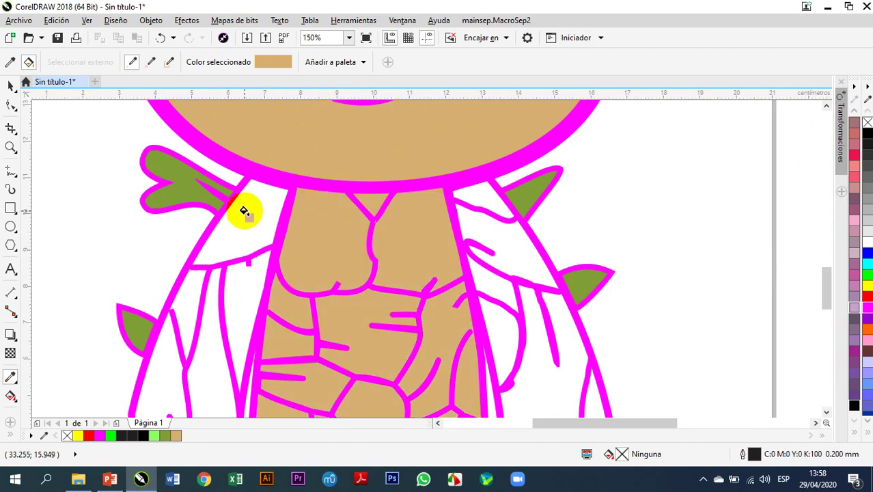
left_click(282, 207)
left_click(463, 205)
left_click(495, 253)
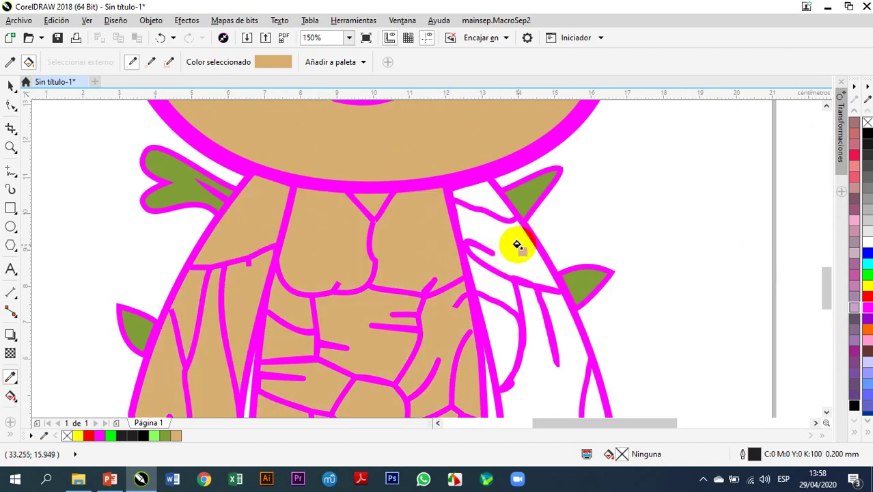
scroll(486, 232, "down", 6)
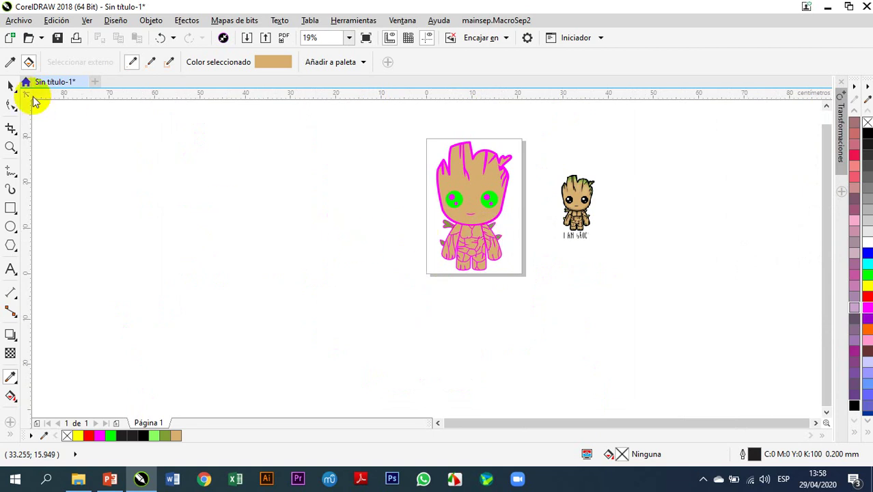
Step: Colour the head outline and the chest and left arm detail lines black (C100 M100 Y100 K100)
left_click(11, 85)
left_click(170, 183)
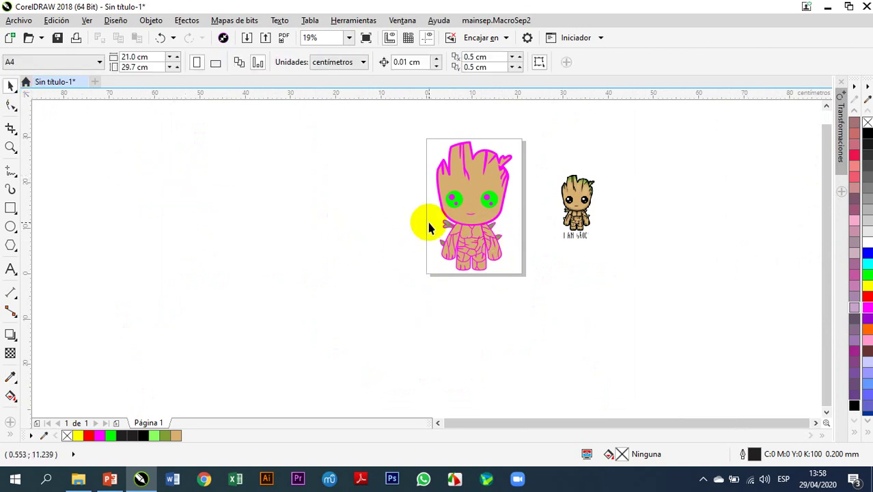
scroll(450, 205, "up", 4)
left_click(432, 302)
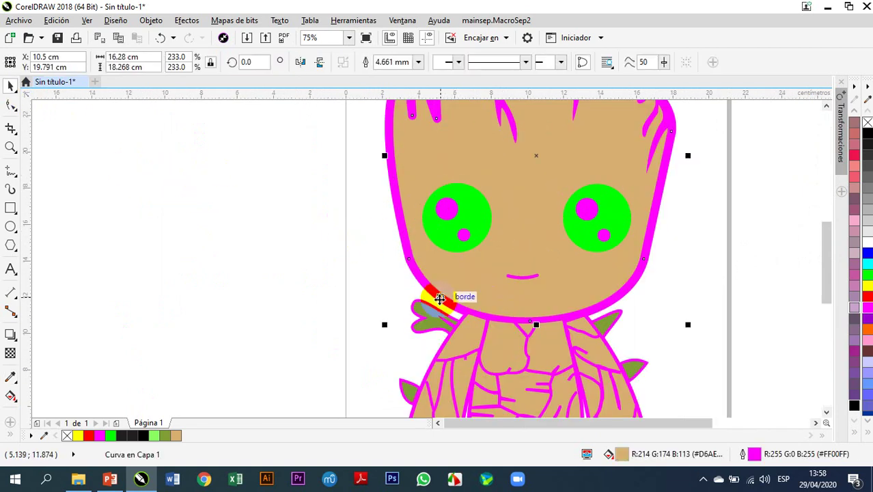
right_click(144, 437)
mouse_move(152, 439)
left_mouse_down()
mouse_move(453, 397)
mouse_move(451, 374)
left_mouse_up()
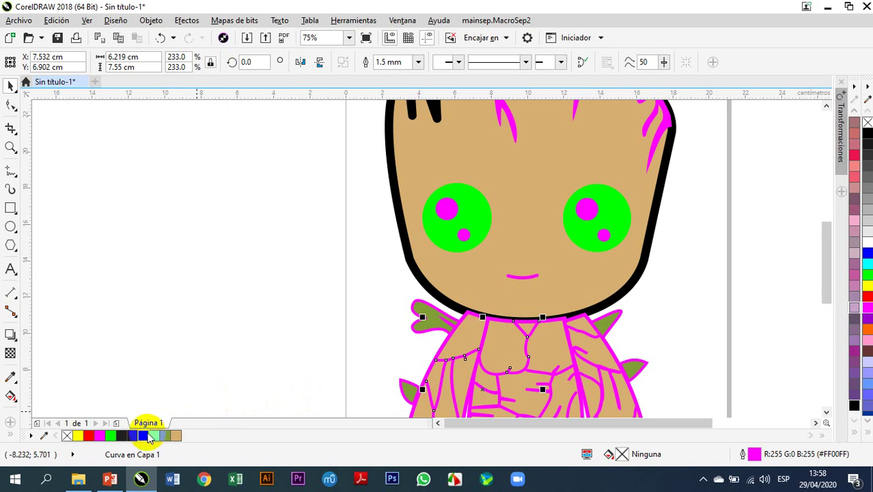
right_click(144, 437)
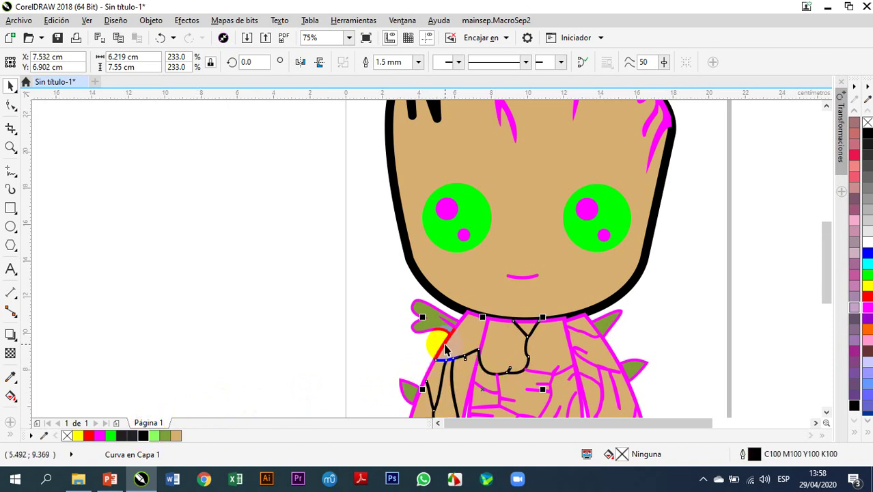
Step: Colour the outlines of both arms and the forked leaf at the left shoulder black (C100 M100 Y100 K100)
left_click(444, 349)
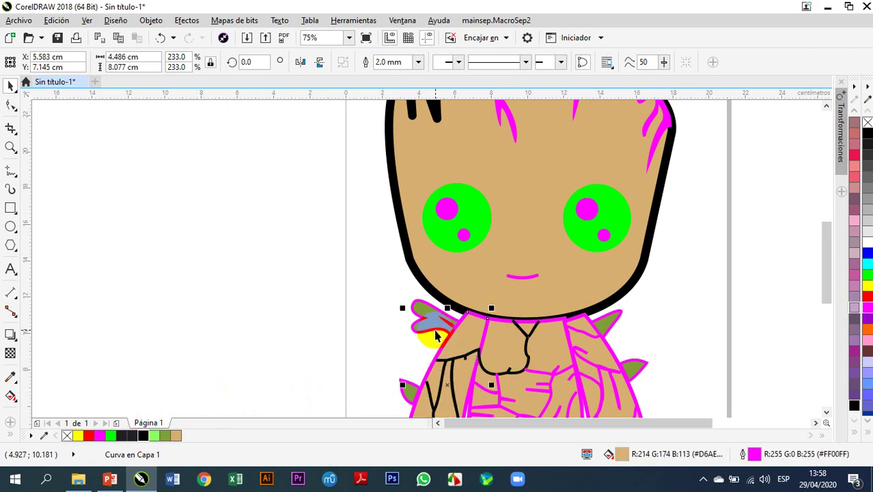
left_click(436, 335, "shift")
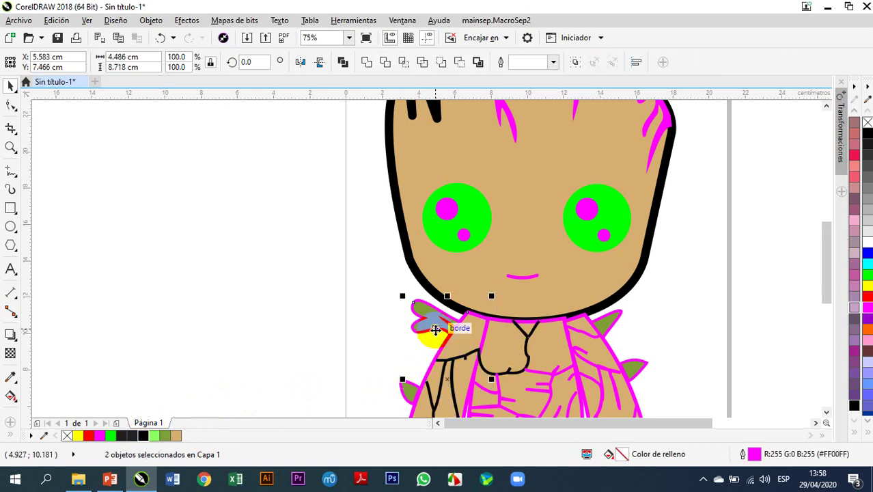
left_click(614, 359, "shift")
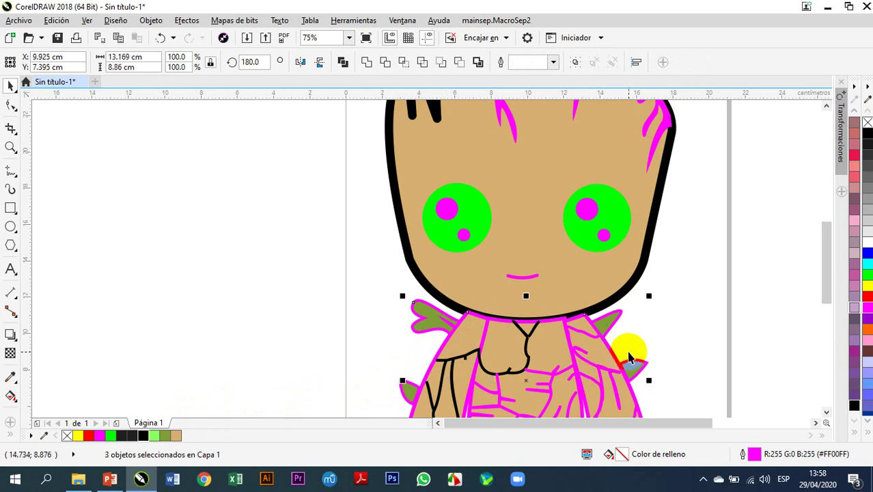
right_click(145, 437)
scroll(240, 218, "down", 4)
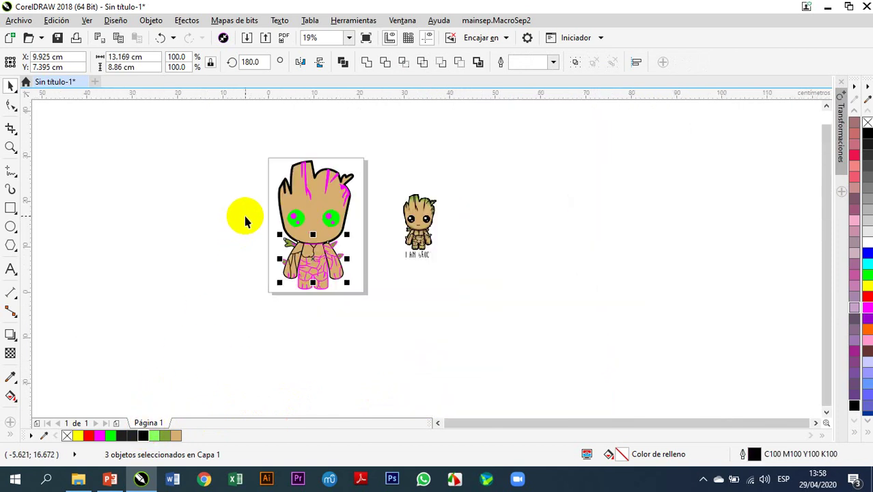
Step: Colour the belly and leg crack lines and the left foot's inner toe mark black (C100 M100 Y100 K100)
scroll(321, 265, "up", 4)
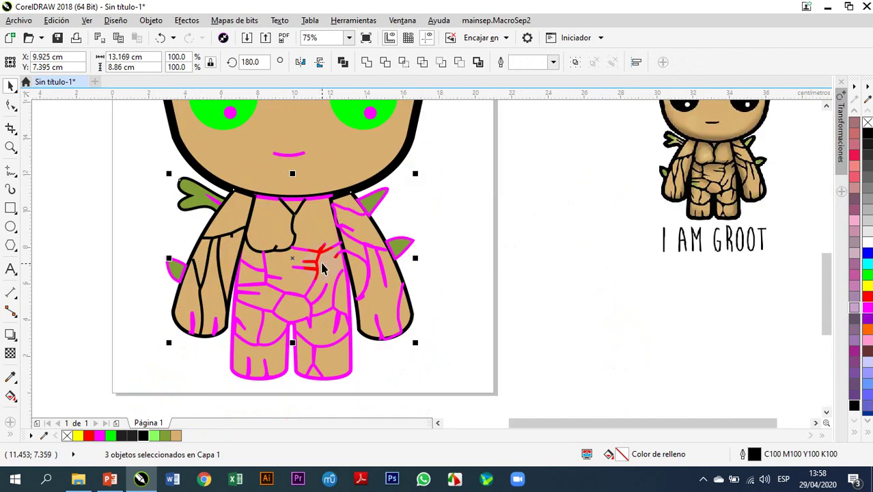
left_click(308, 303)
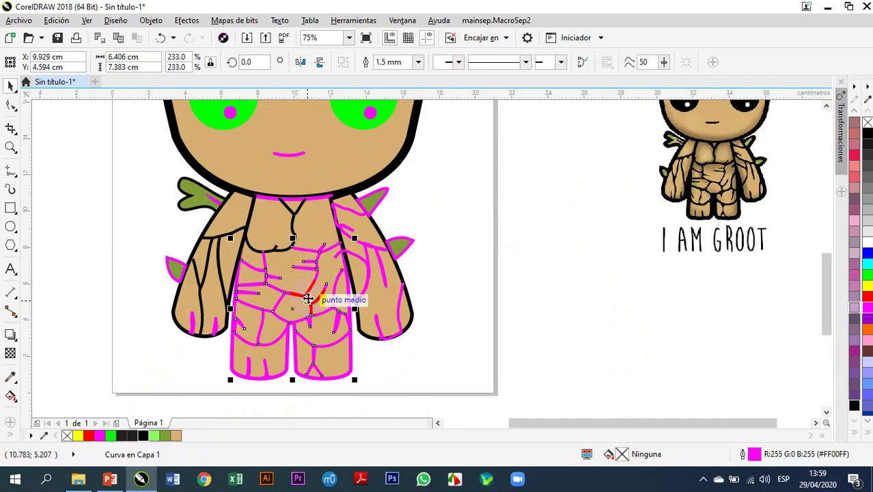
right_click(144, 437)
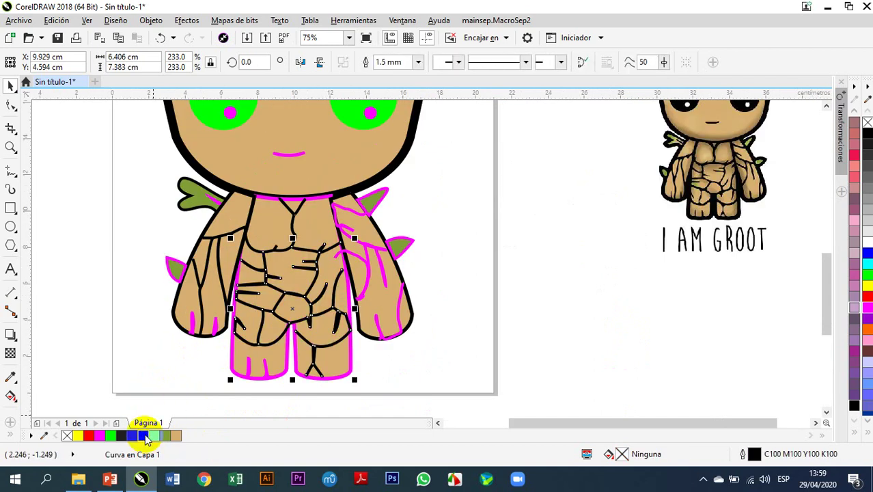
left_click(260, 382)
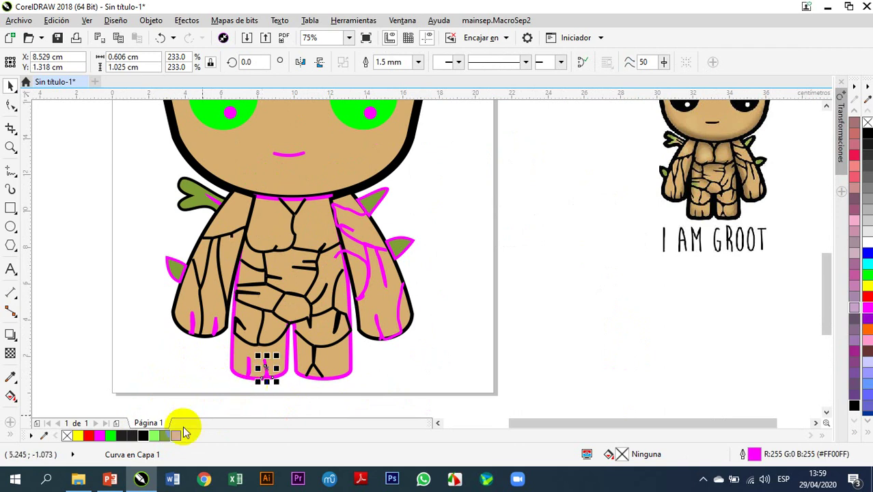
right_click(145, 438)
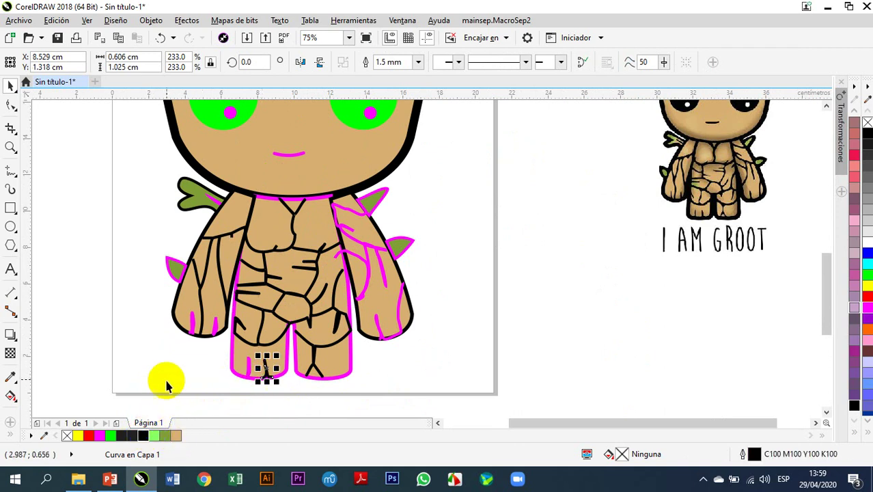
Step: Colour the body outline, the left hand's two finger marks and the left foot's outer toe mark black (C100 M100 Y100 K100)
left_click(232, 373)
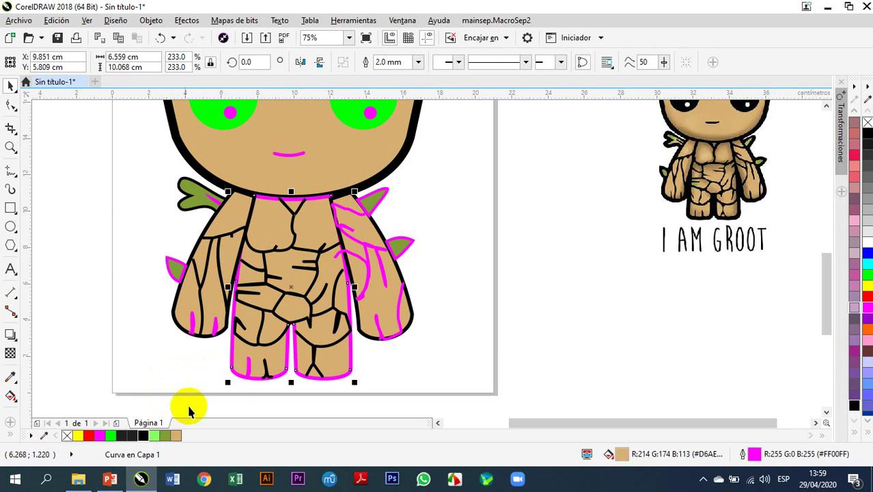
right_click(144, 437)
left_click(191, 375)
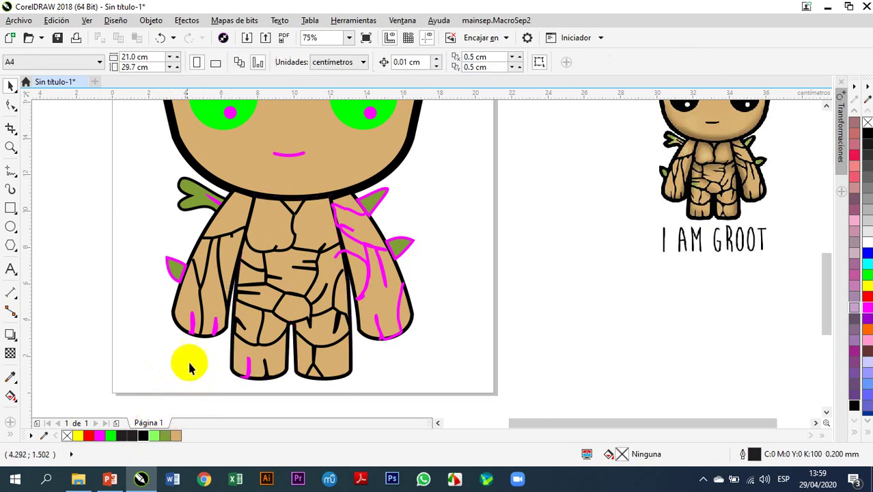
left_click_drag(143, 277, 254, 410)
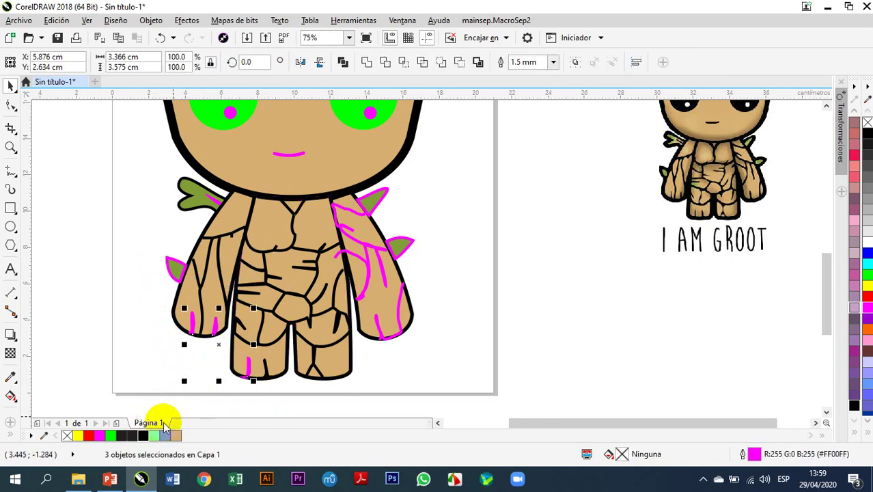
right_click(144, 437)
left_click(170, 335)
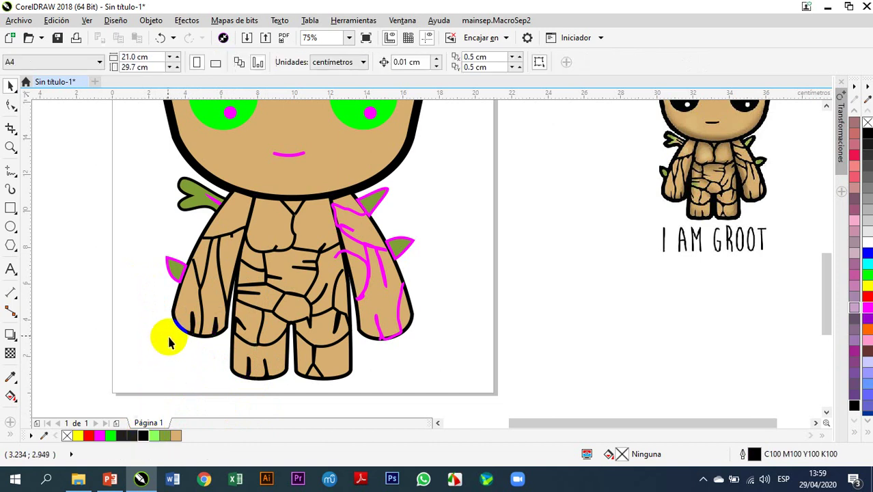
Step: Select the small leaf on the outer side of the left arm
left_click_drag(157, 231, 194, 302)
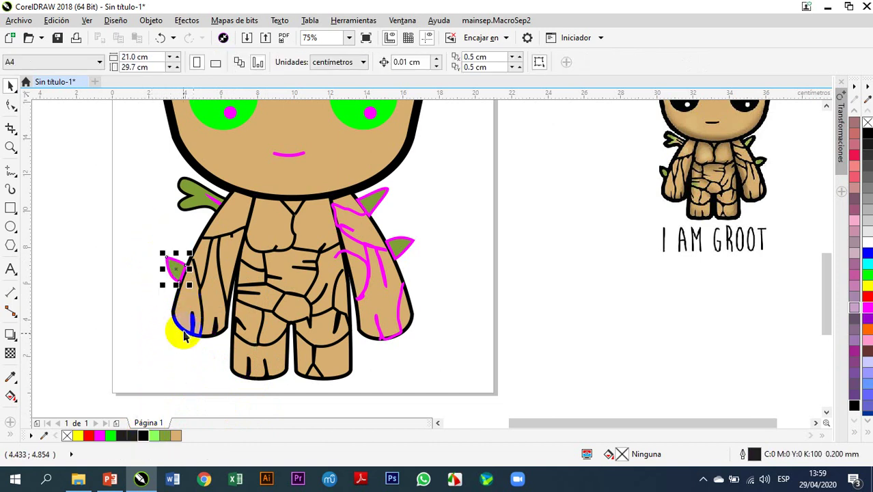
Step: Recolour the outlines of the lower-left leaf, both right-side leaves and the right arm's bark lines to black (C100 M100 Y100 K100)
right_click(145, 435)
left_click_drag(509, 192, 316, 351)
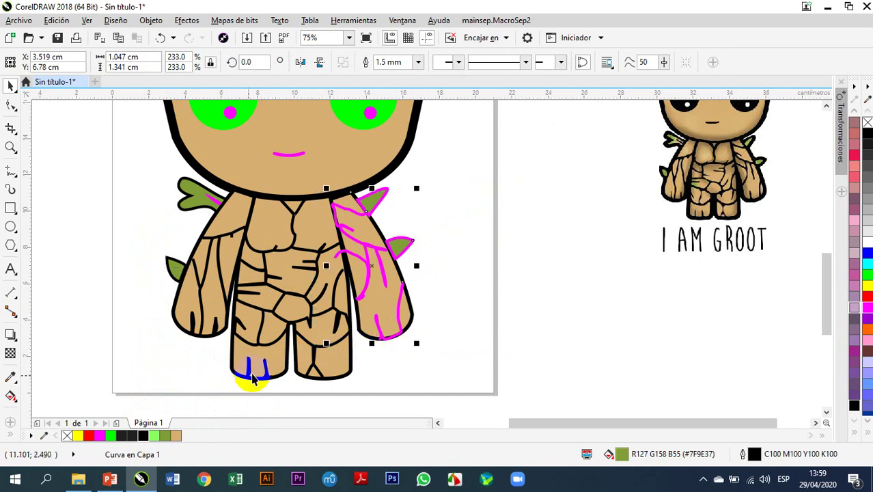
right_click(143, 436)
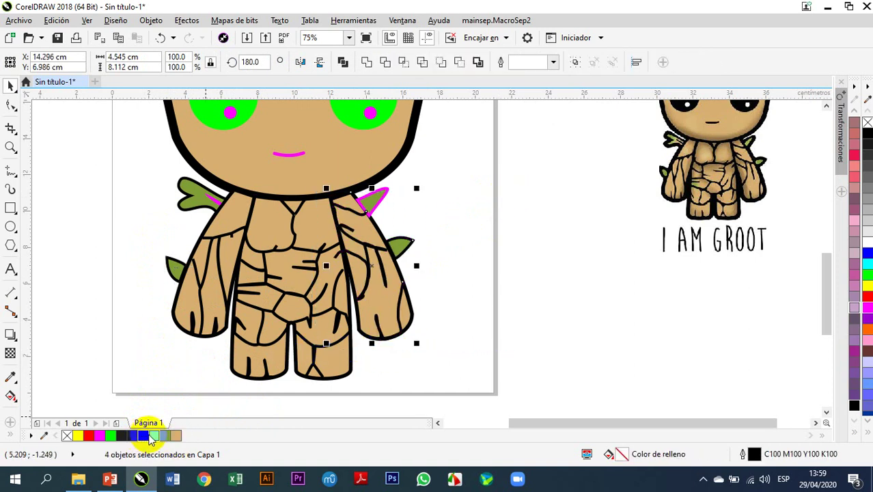
left_click(397, 201)
left_click(383, 202)
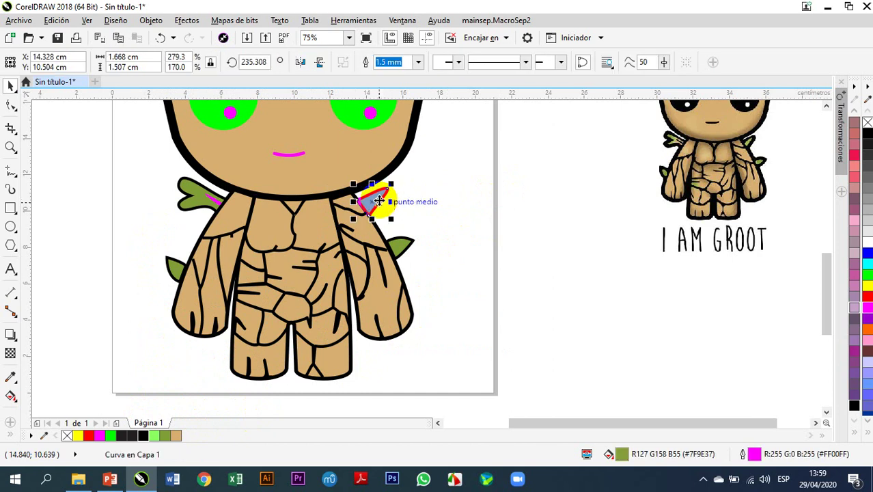
right_click(142, 436)
left_click(419, 361)
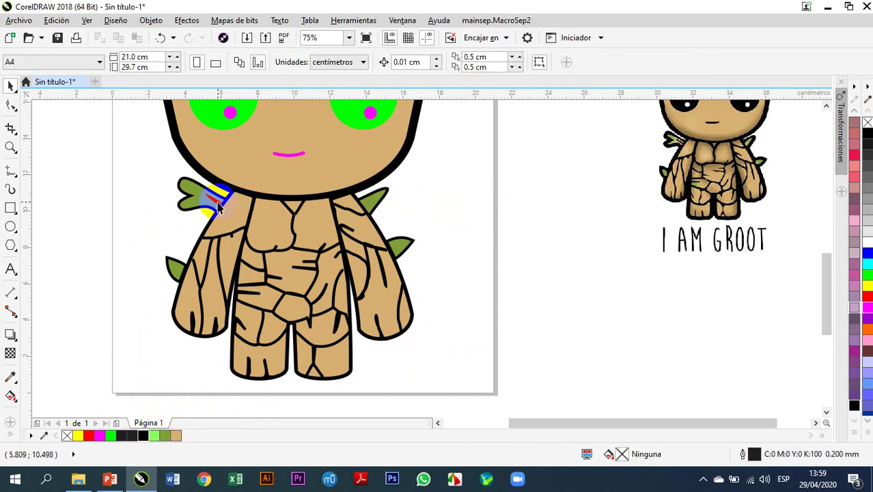
Step: Set the outline of the small magenta detail on the left shoulder twig to black
left_click(217, 207)
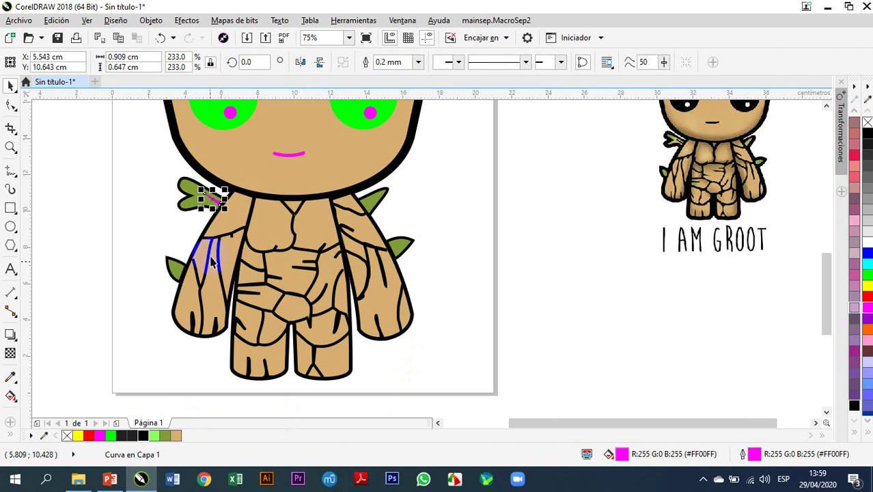
right_click(146, 437)
left_click(95, 244)
Step: Make the four round magenta highlights in both eyes white (#FFFFFF)
scroll(280, 315, "down", 2)
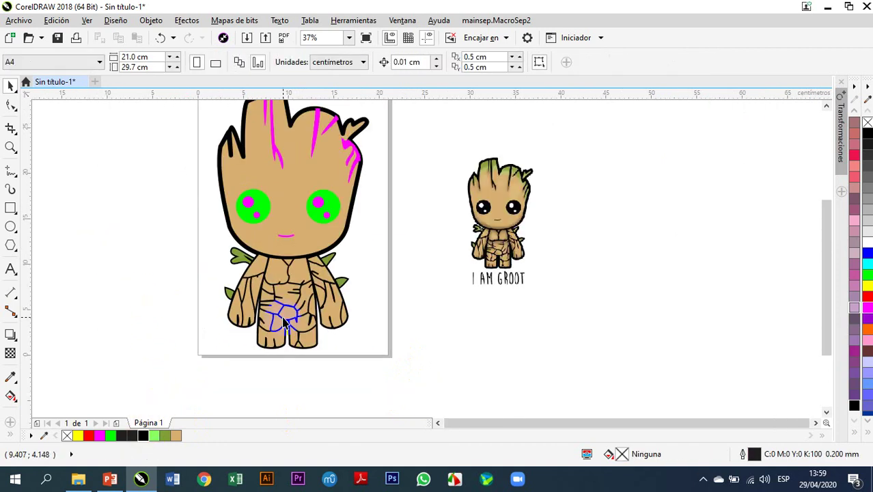
scroll(283, 199, "up", 2)
scroll(290, 205, "down", 2)
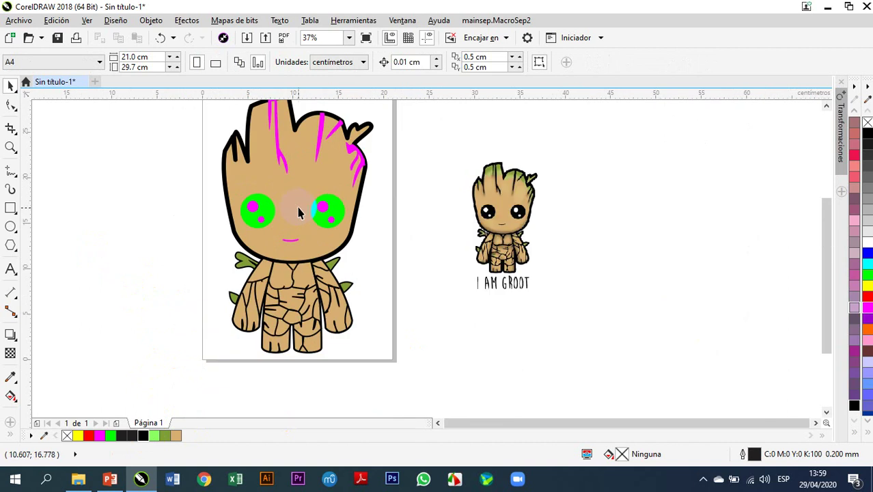
scroll(231, 197, "up", 2)
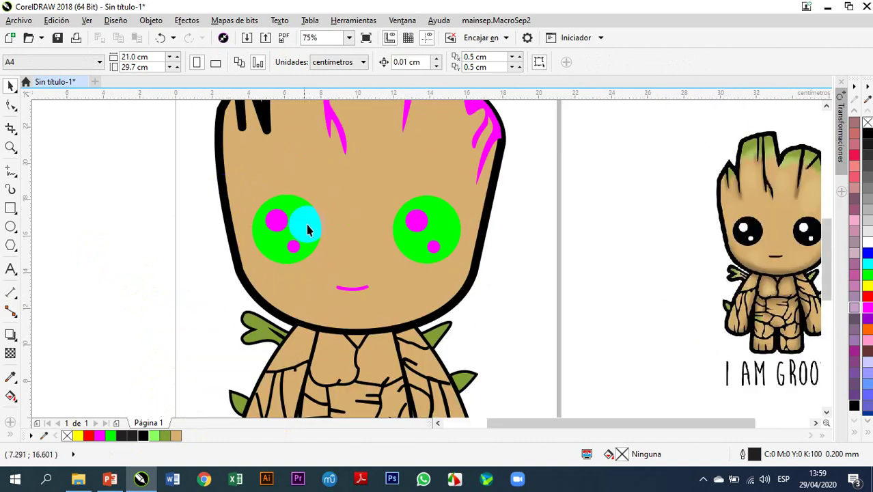
left_click(279, 220)
left_click_drag(279, 220, 416, 226)
left_click(434, 246, "shift")
left_click(294, 249, "shift")
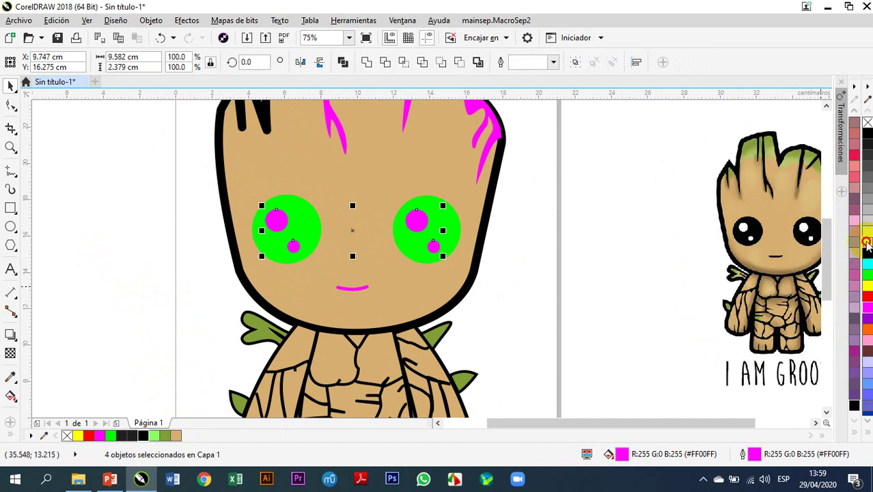
left_click(867, 242)
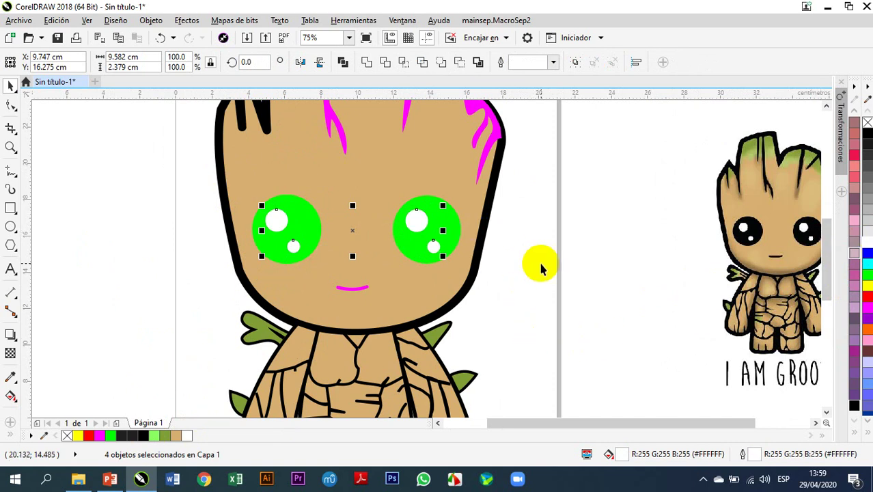
left_click(540, 268)
Step: Fill and outline both green eye circles in black, and change the mouth line to black
left_click(438, 230)
left_click(306, 235, "shift")
left_click(143, 438)
right_click(143, 437)
left_click(94, 319)
left_click(355, 287)
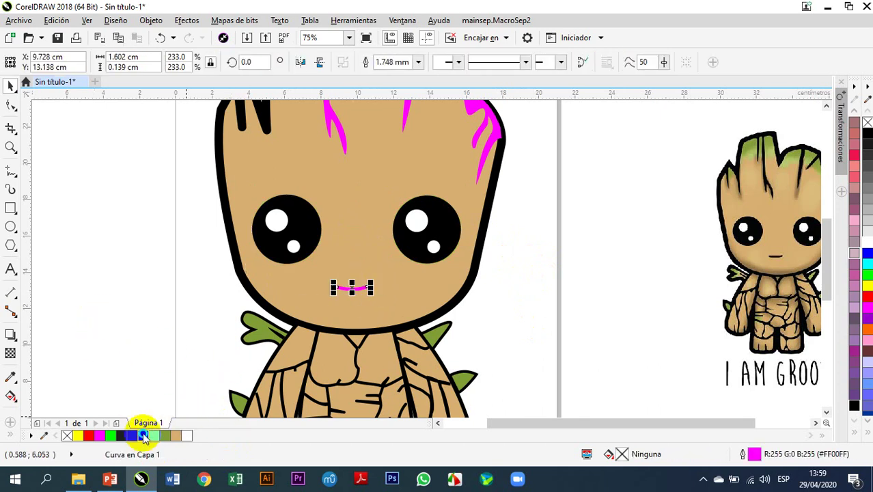
left_click(107, 302)
Step: Fill the four magenta crack shapes on the upper head with black (C100 M100 Y100 K100)
scroll(162, 312, "down", 1)
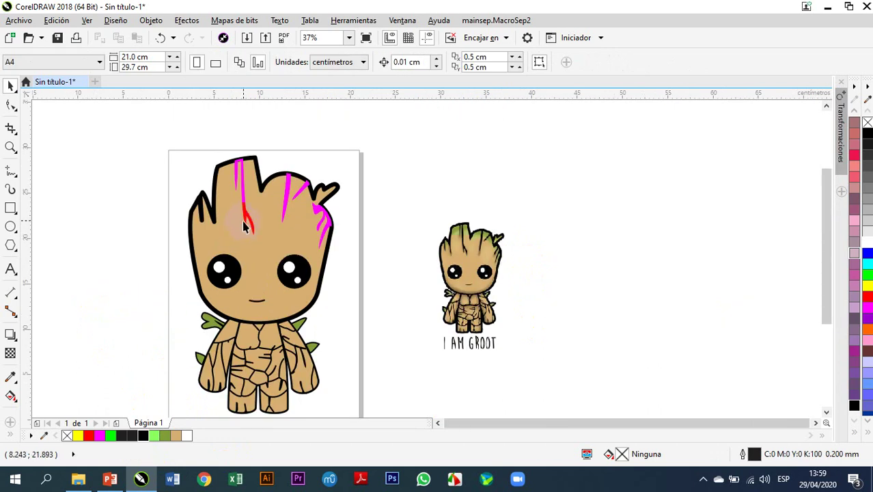
left_click_drag(161, 142, 369, 248)
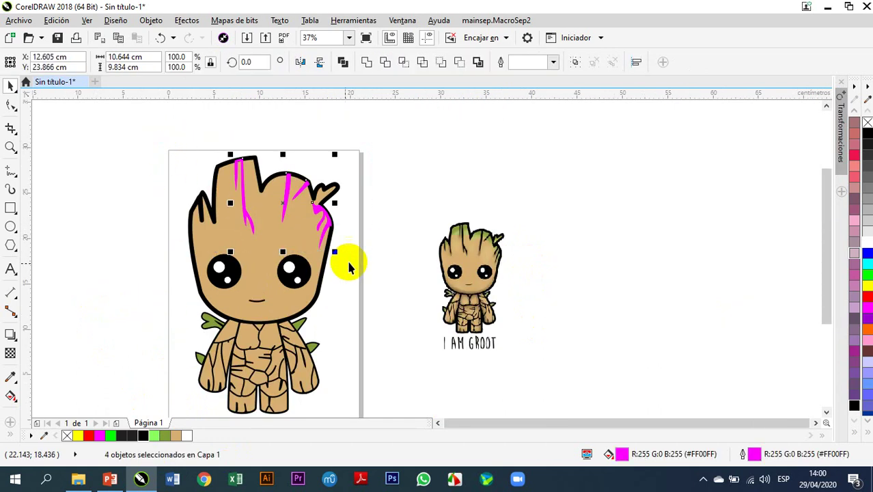
left_click(142, 435)
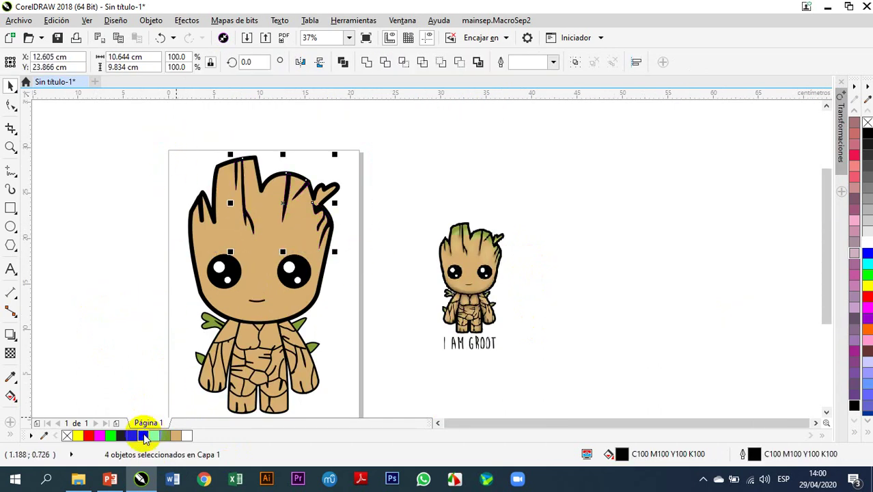
left_click(350, 296)
Step: Compare the drawing with the reference picture, examining the twig and bark details on the head
scroll(377, 292, "down", 1)
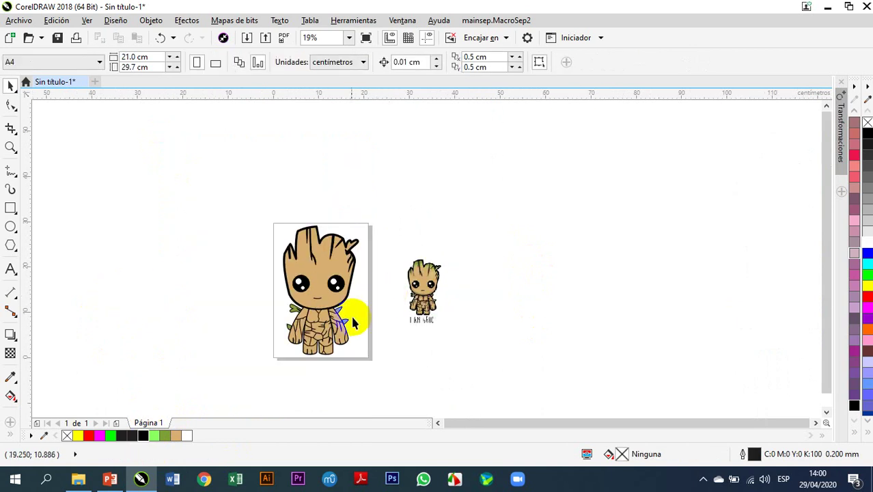
scroll(449, 316, "up", 2)
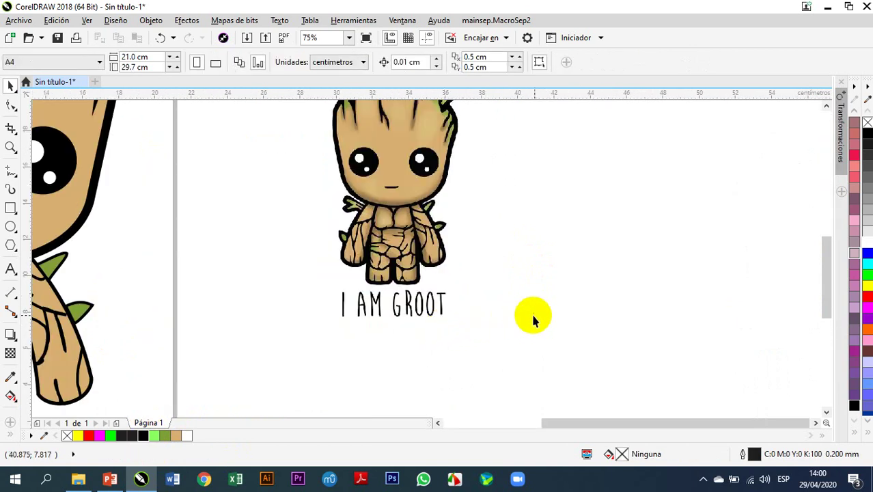
scroll(539, 320, "down", 1)
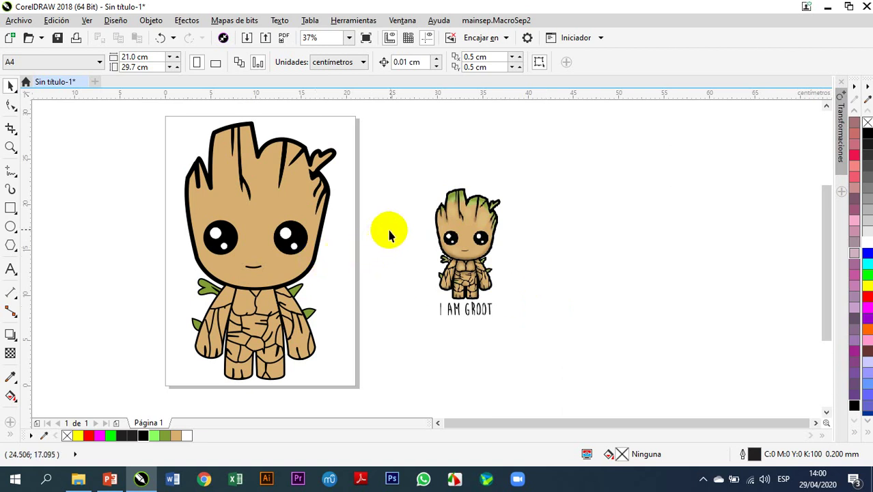
scroll(487, 212, "up", 1)
scroll(485, 215, "down", 1)
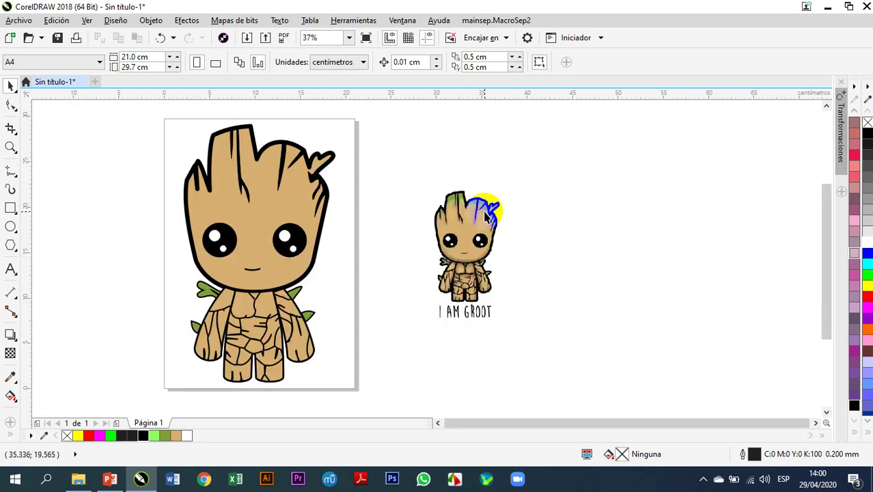
scroll(503, 198, "up", 4)
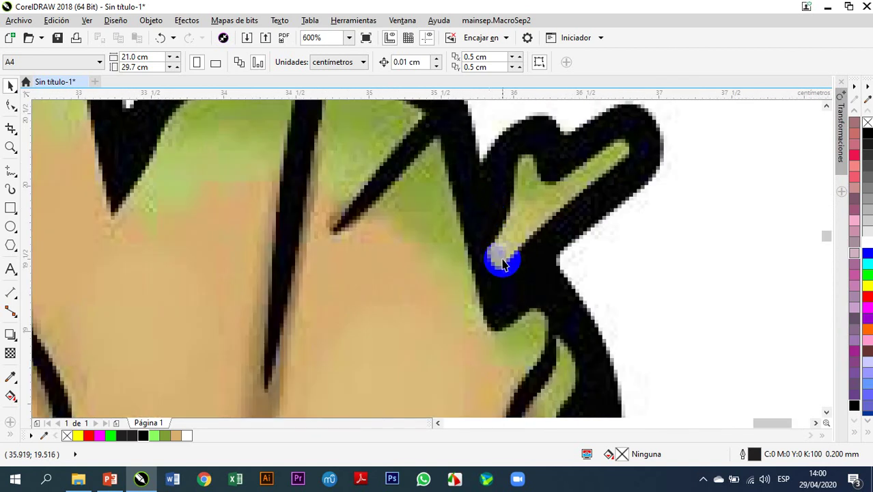
scroll(498, 322, "down", 3)
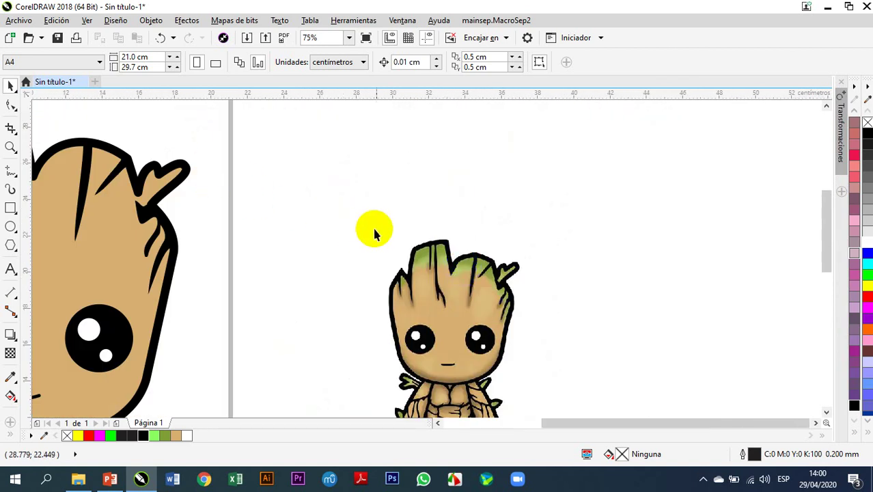
scroll(363, 230, "down", 1)
Step: Move the upper nodes of the black bark shape at the head's right edge up to the base of the twig
scroll(266, 199, "up", 2)
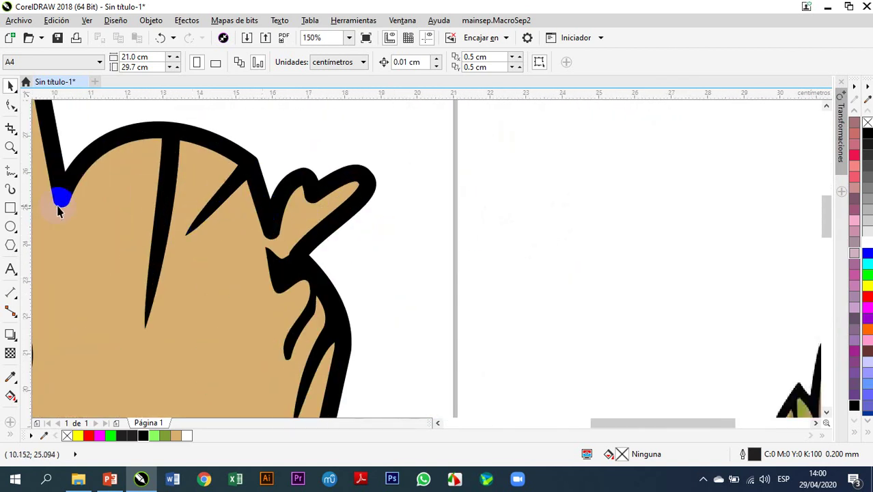
left_click(10, 104)
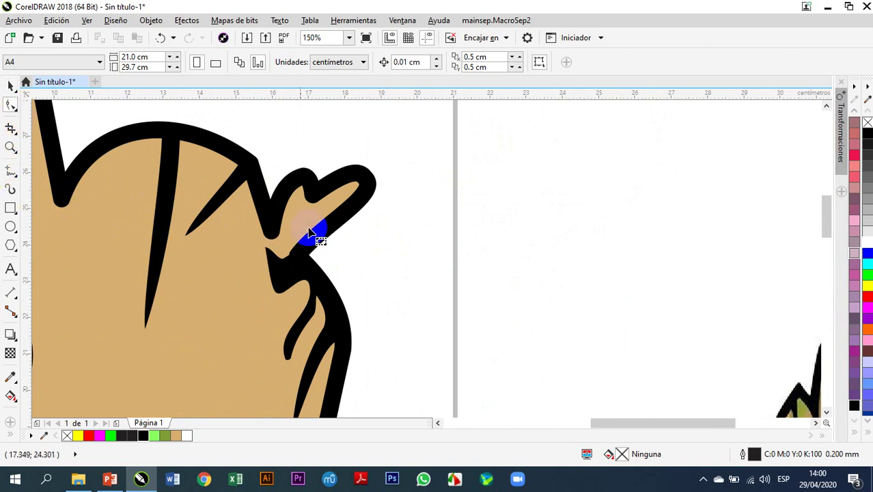
left_click(270, 214)
left_click(274, 277)
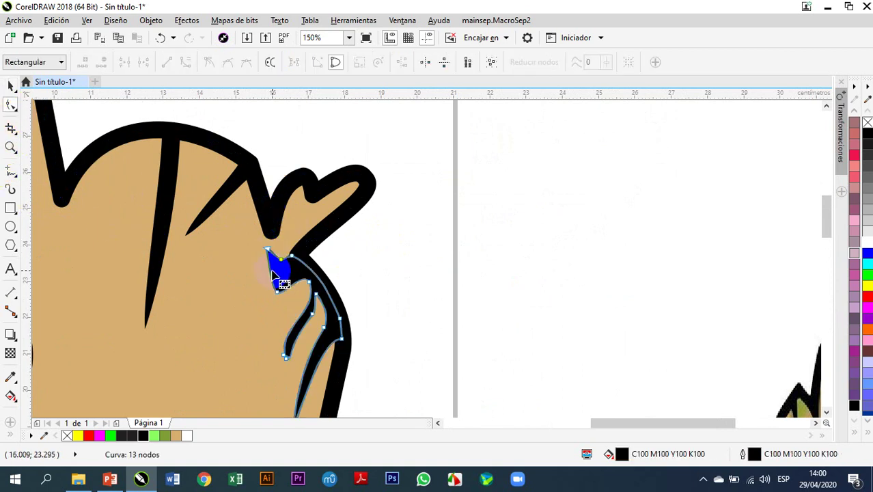
scroll(271, 268, "up", 1)
left_click_drag(267, 238, 268, 190)
left_click_drag(286, 256, 292, 224)
scroll(303, 235, "down", 3)
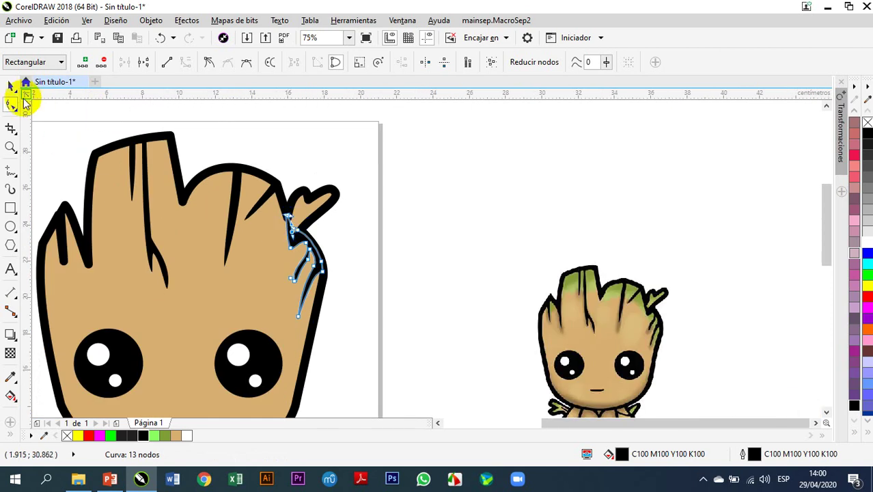
left_click(10, 84)
left_click(457, 247)
Step: Move the groot.jpeg reference image farther to the right, away from the page
scroll(458, 252, "down", 2)
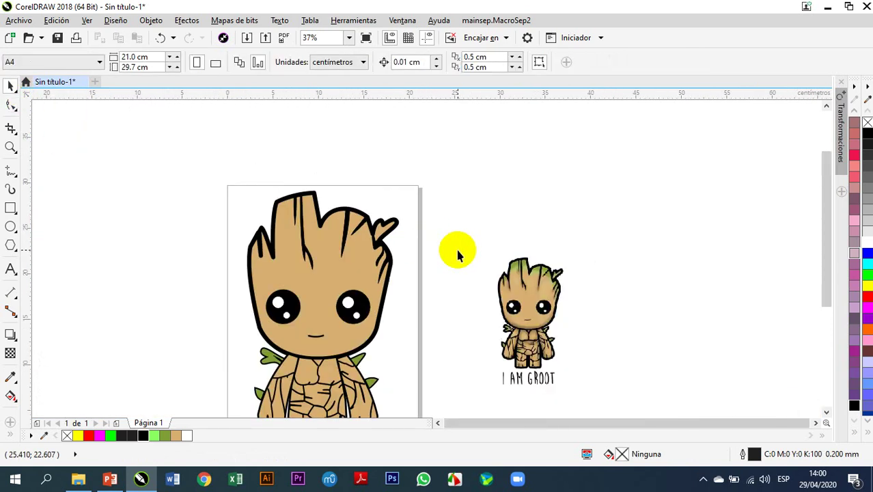
scroll(442, 265, "down", 1)
scroll(470, 263, "up", 2)
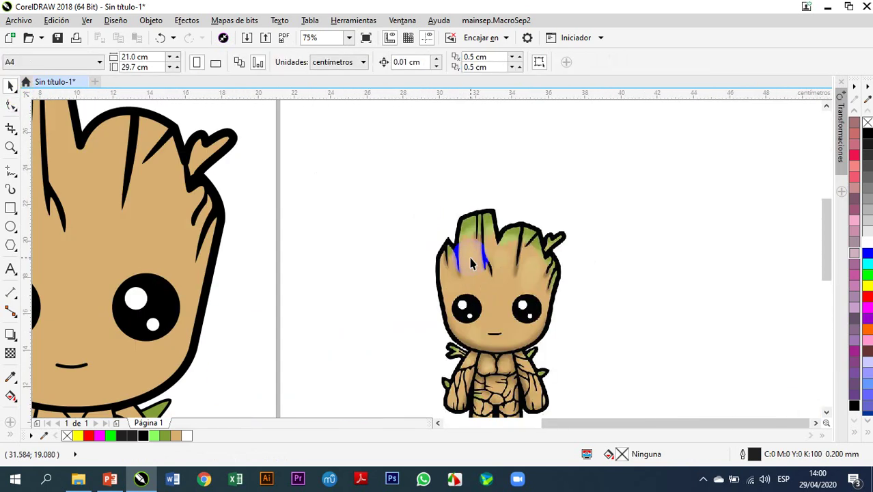
scroll(470, 263, "down", 2)
scroll(406, 205, "down", 1)
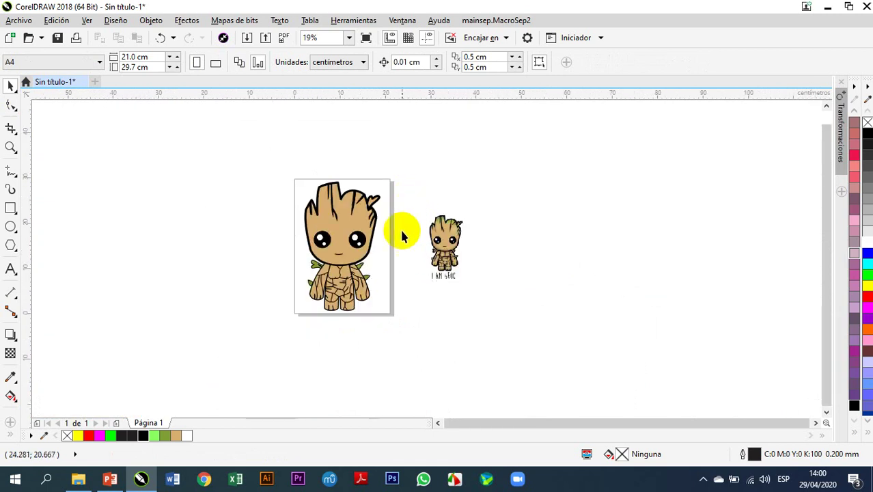
left_click_drag(425, 245, 522, 249)
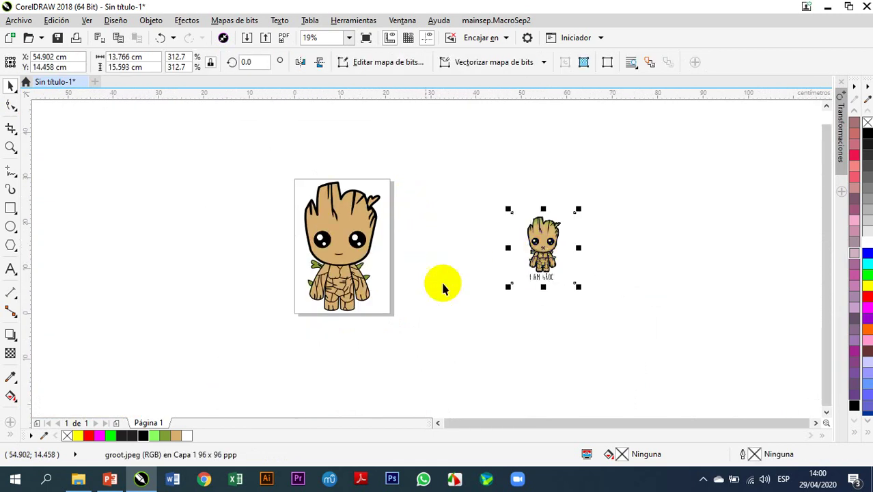
Step: Set the mouth line's outline width to 2.5 mm
scroll(353, 291, "up", 2)
scroll(352, 290, "down", 1)
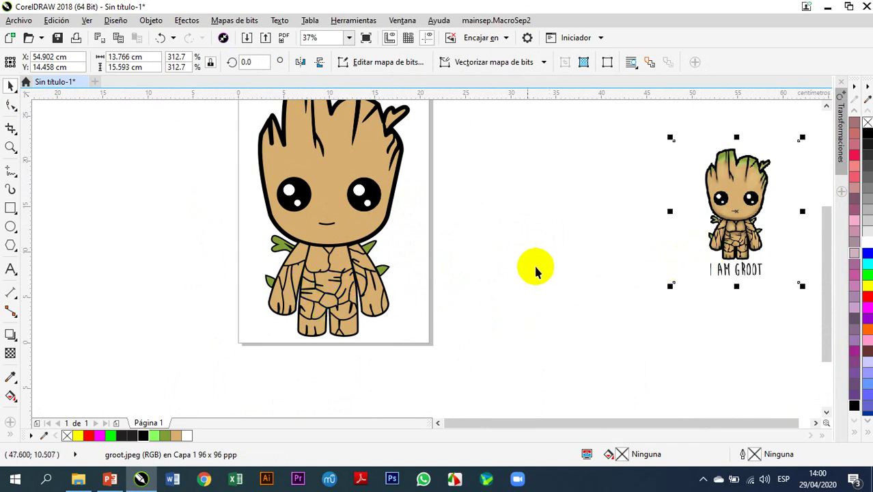
scroll(309, 298, "down", 1)
scroll(322, 254, "up", 1)
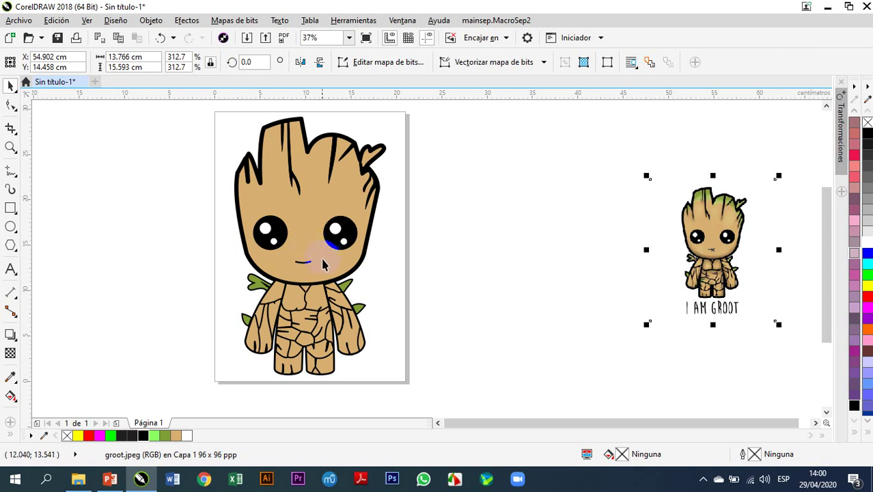
left_click(556, 317)
scroll(302, 259, "up", 1)
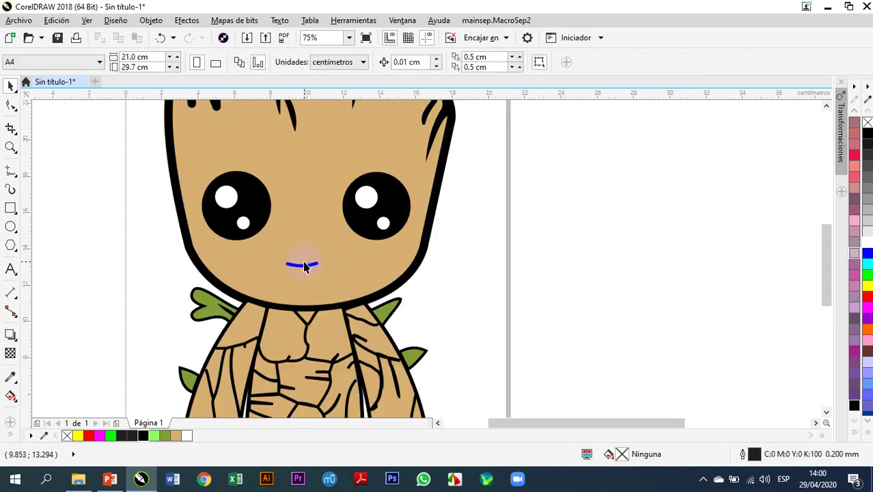
left_click(305, 268)
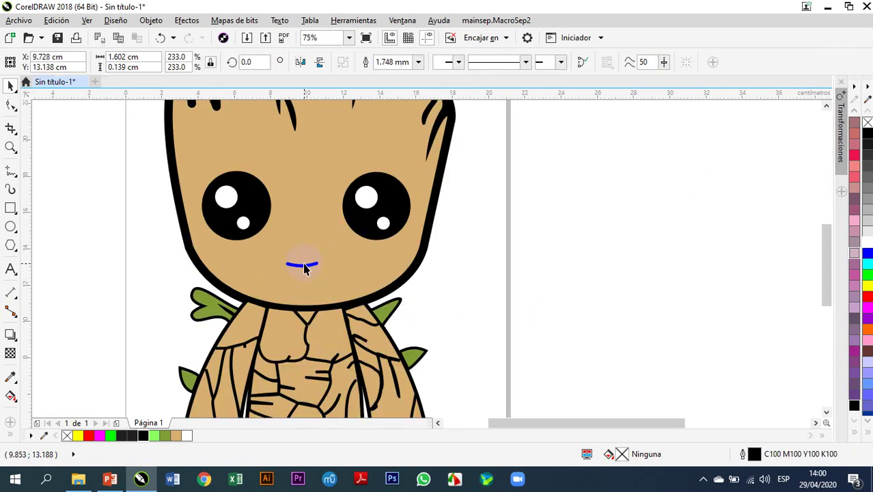
left_click(418, 62)
left_click(393, 166)
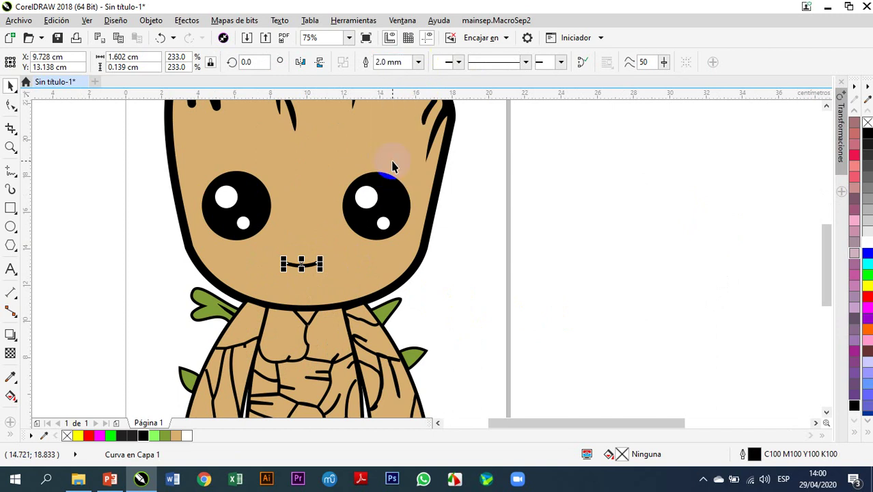
left_click(417, 62)
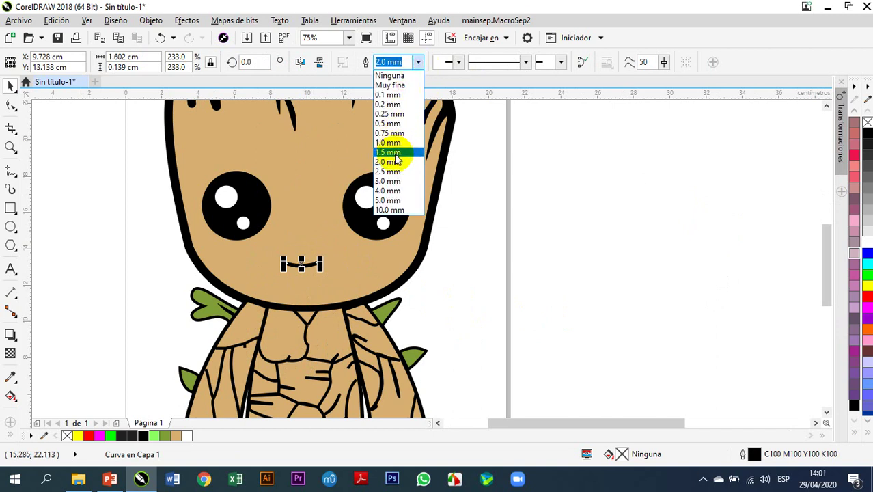
left_click(395, 171)
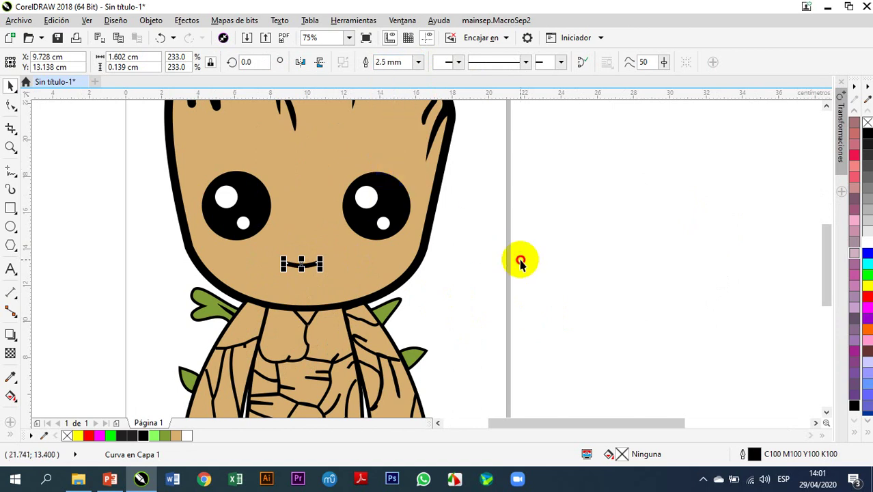
Step: Examine the thickened mouth line and the body's line work up close and in full view
left_click(509, 256)
scroll(323, 292, "up", 8)
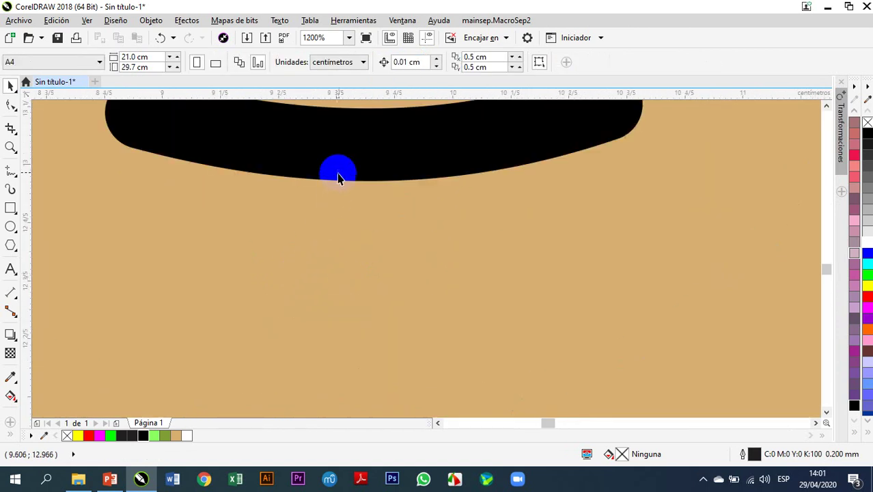
left_click(325, 182)
left_click(279, 347)
scroll(282, 343, "down", 8)
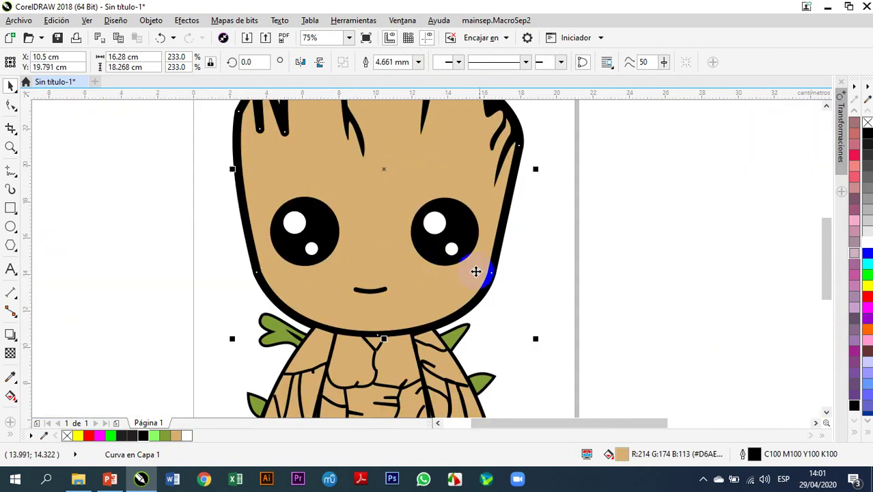
scroll(527, 281, "down", 2)
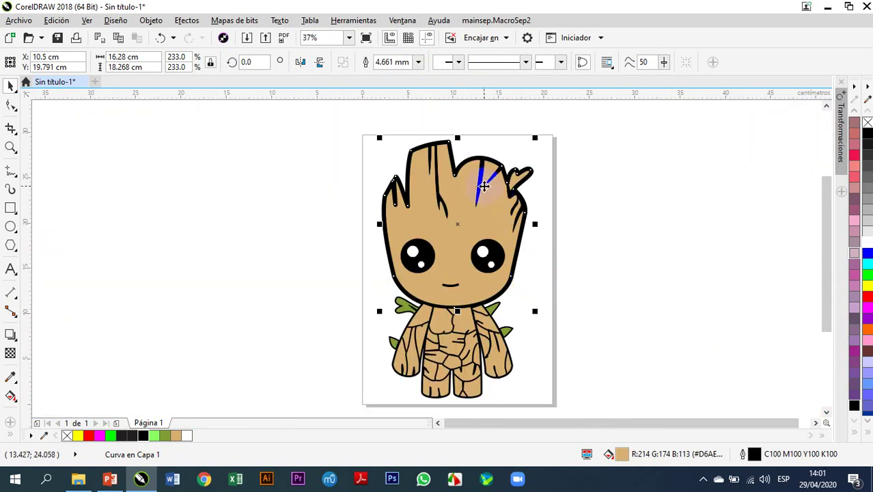
scroll(485, 188, "up", 2)
scroll(464, 170, "down", 4)
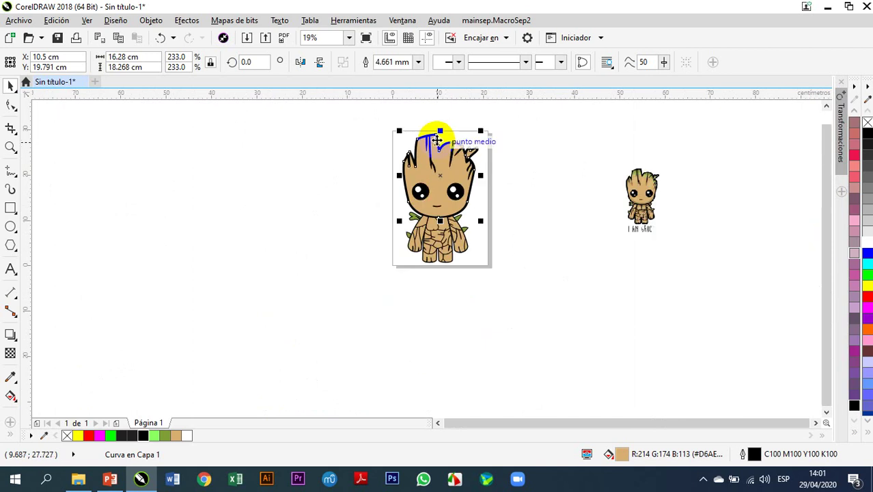
scroll(493, 272, "up", 2)
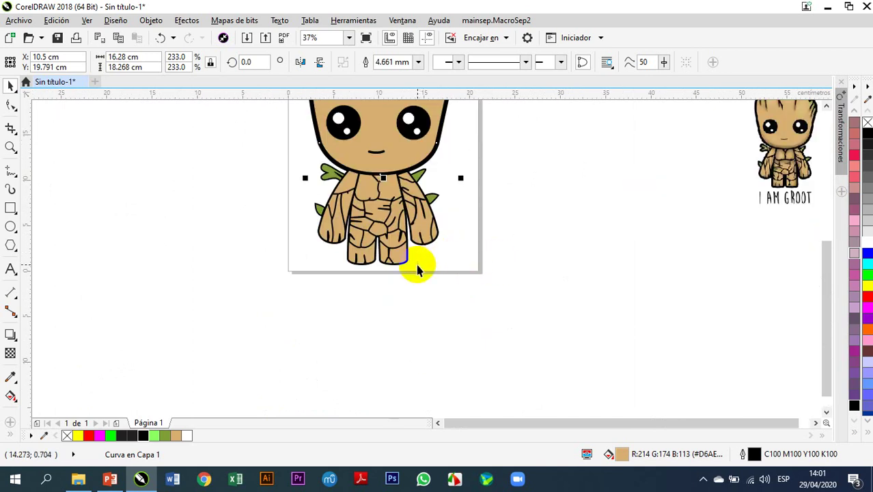
scroll(413, 261, "down", 2)
scroll(393, 245, "up", 4)
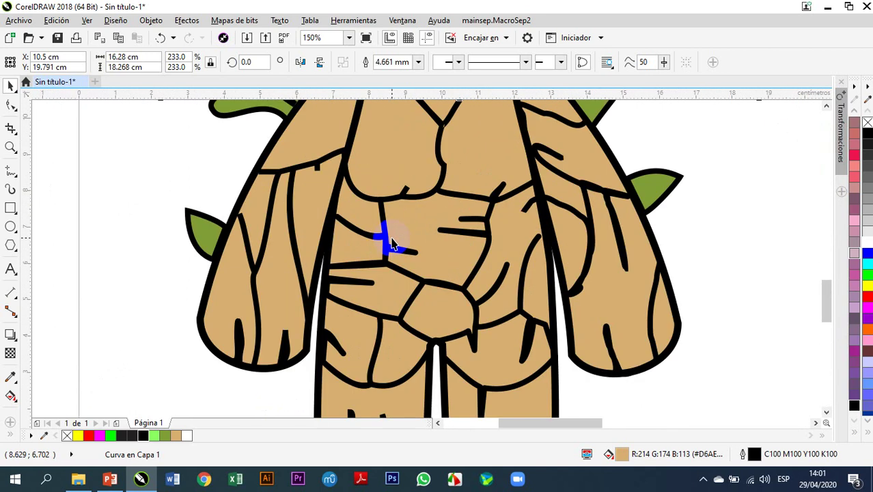
scroll(393, 245, "down", 1)
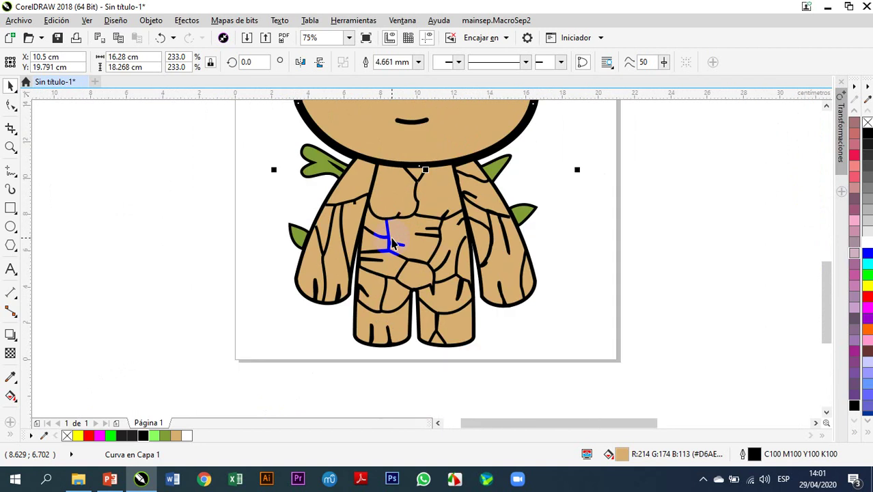
scroll(393, 245, "down", 1)
Step: Group all 28 objects of the Groot drawing on the page, excluding the reference image
left_click(548, 274)
scroll(543, 280, "down", 1)
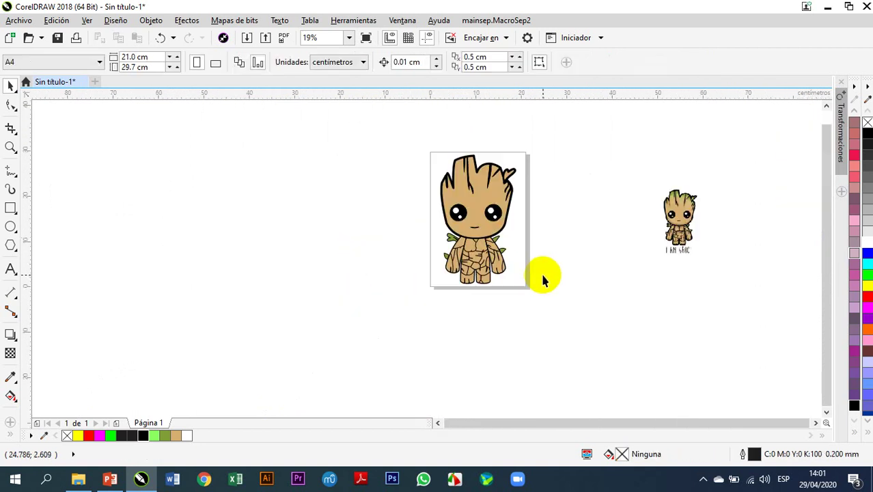
scroll(533, 215, "up", 1)
scroll(482, 223, "down", 1)
scroll(480, 225, "down", 1)
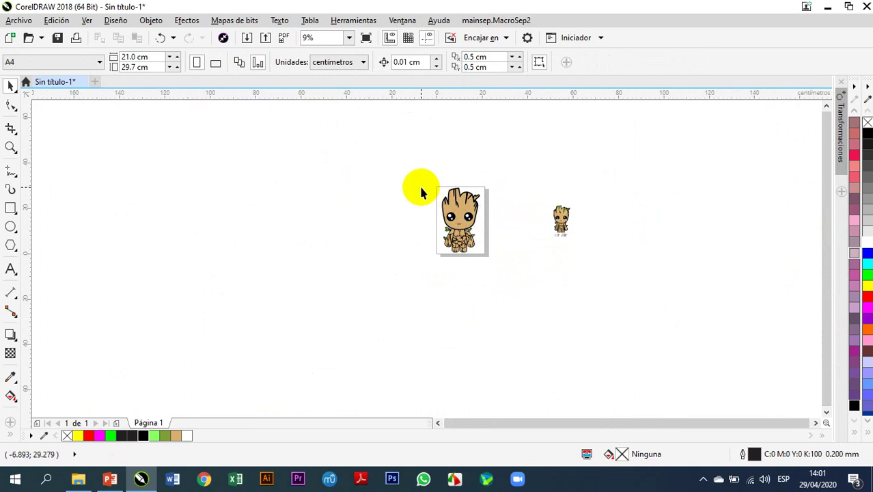
left_click_drag(423, 194, 517, 281)
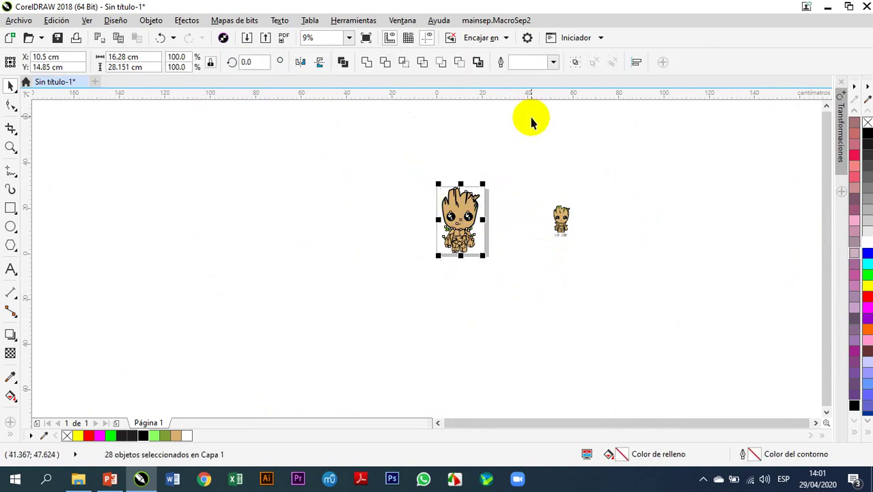
left_click(519, 157)
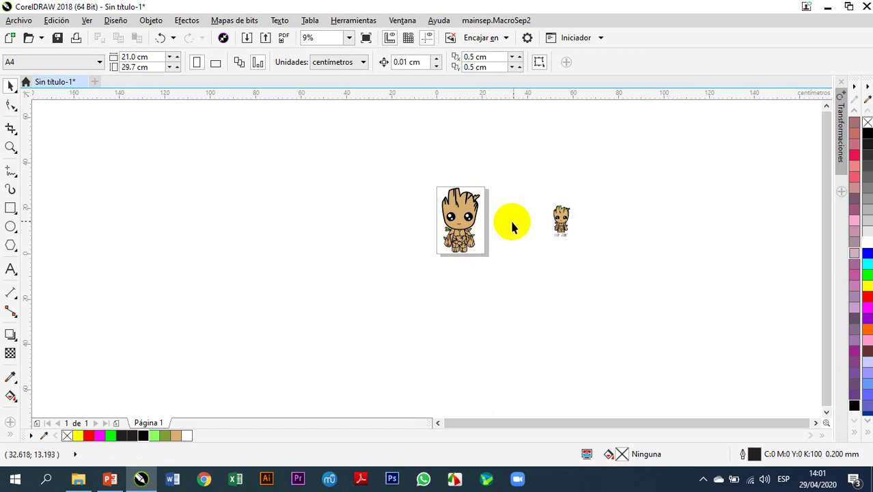
Step: Delete the groot.jpeg reference image beside the page
left_click(561, 220)
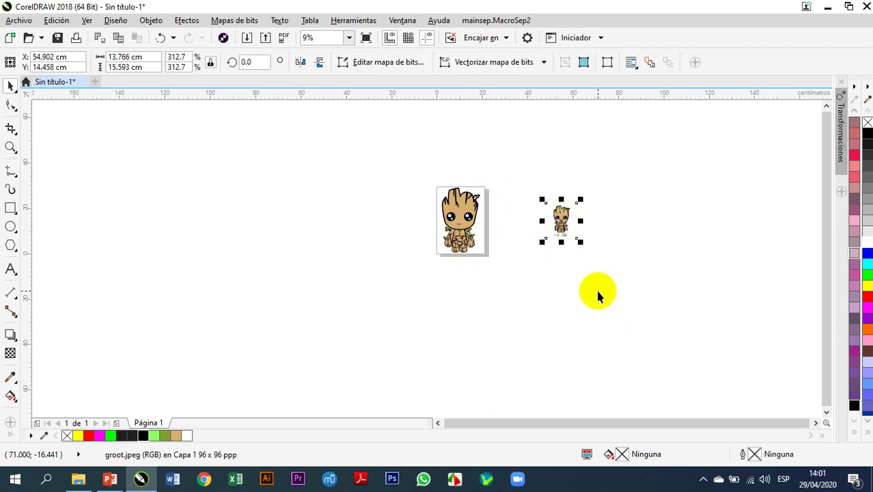
scroll(439, 208, "up", 2)
scroll(433, 212, "down", 3)
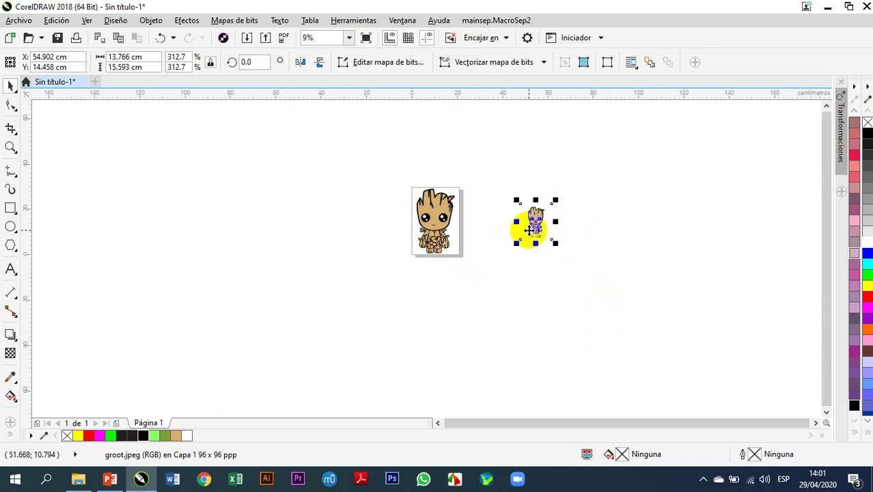
scroll(531, 231, "up", 3)
scroll(527, 230, "down", 3)
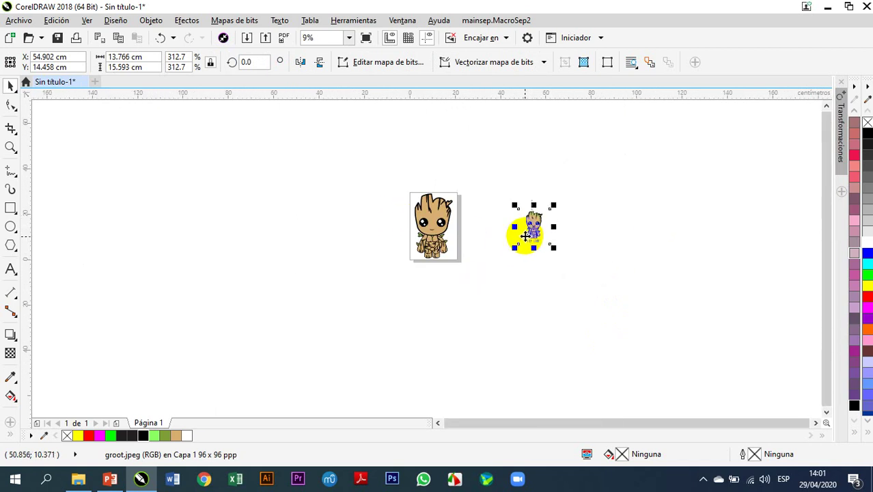
key("Delete")
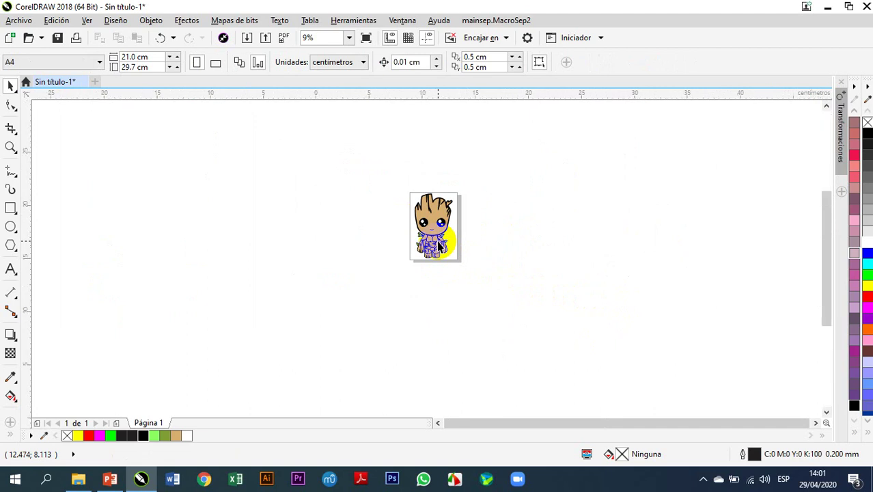
Step: Check how the drawing fits the sheet in the print preview, and return to the document without printing
scroll(438, 246, "up", 2)
left_click(76, 38)
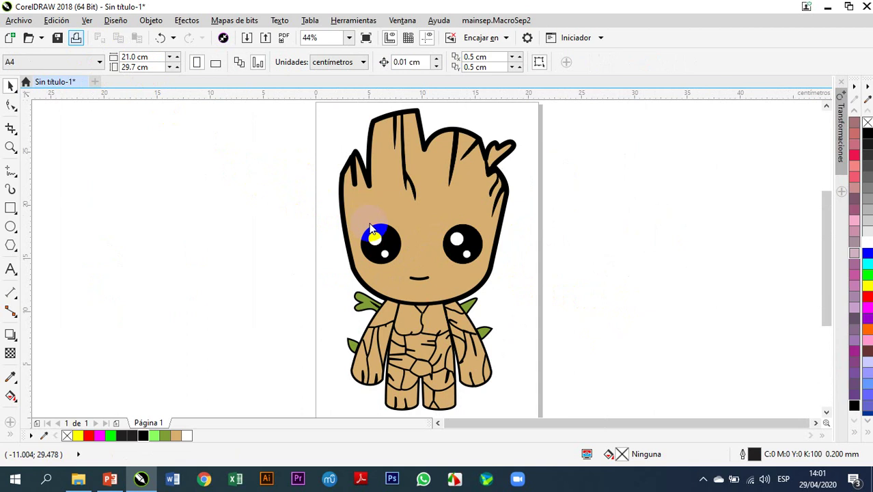
key("ctrl+p")
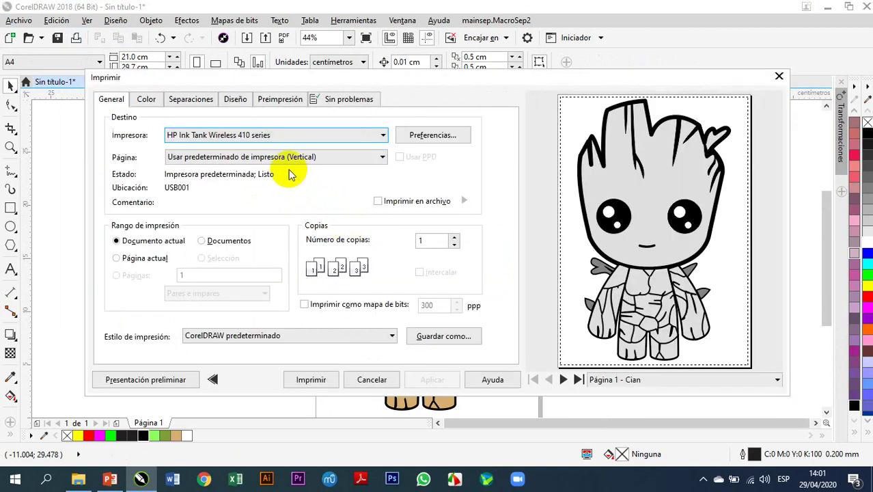
left_click(146, 380)
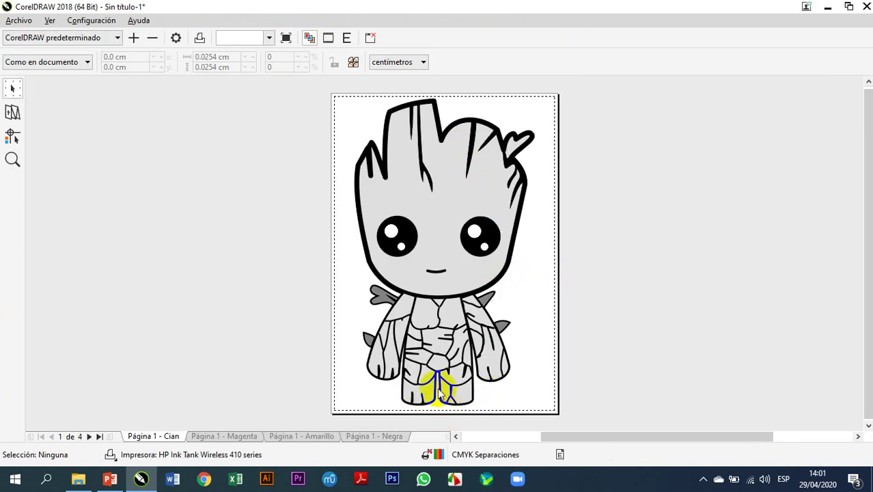
left_click(369, 39)
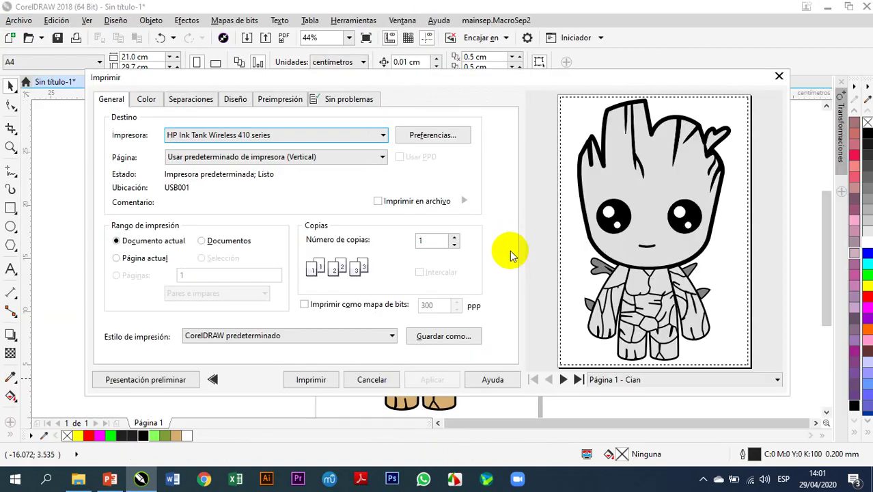
key("Escape")
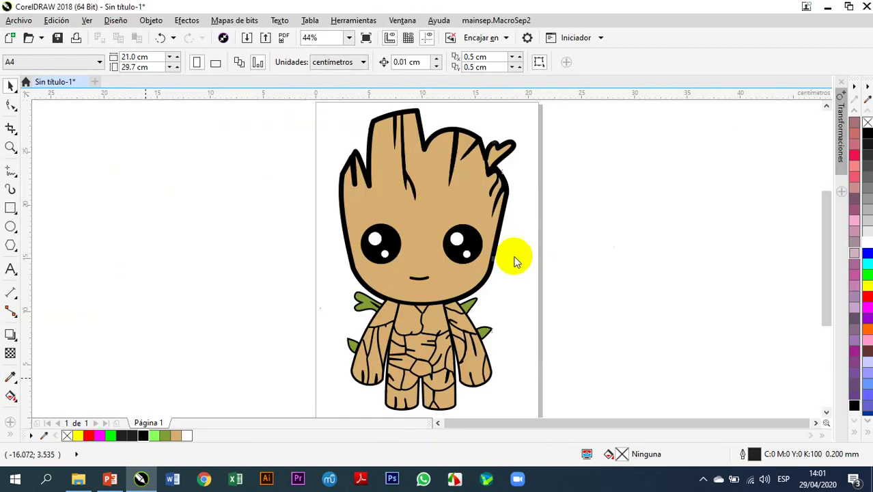
Step: Scale the grouped Groot drawing proportionally to a height of 29 cm
left_click(419, 253)
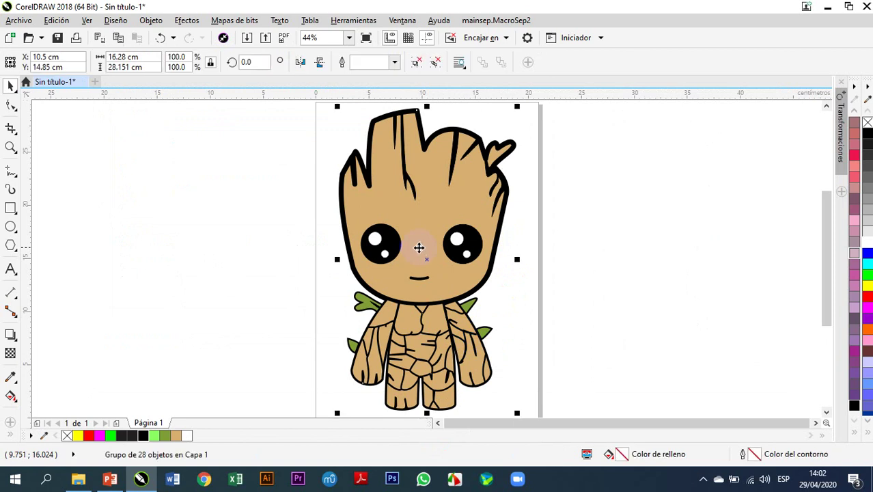
double_click(144, 67)
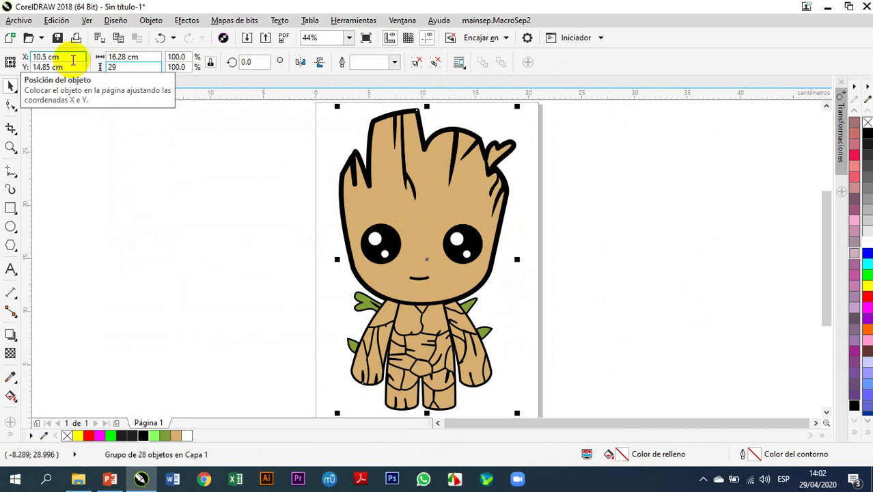
key("Return")
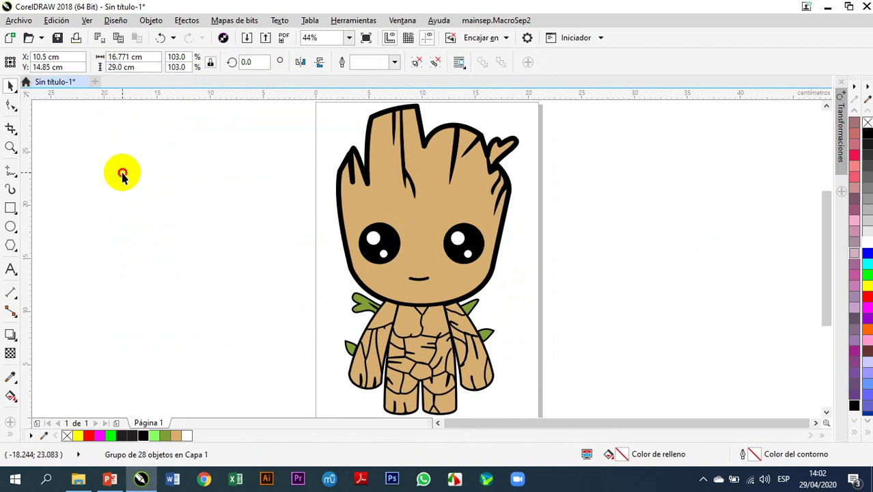
left_click(130, 177)
scroll(137, 181, "down", 3)
scroll(211, 212, "up", 4)
left_click(238, 226)
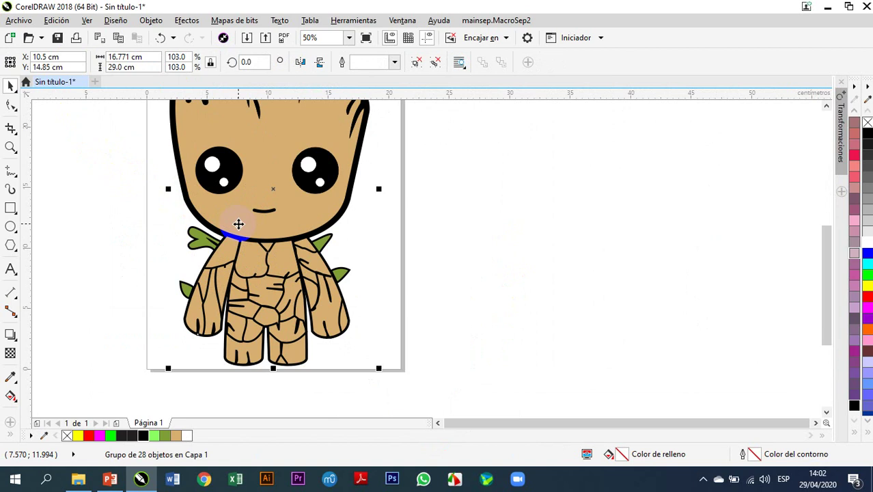
left_click(91, 193)
scroll(243, 242, "down", 2)
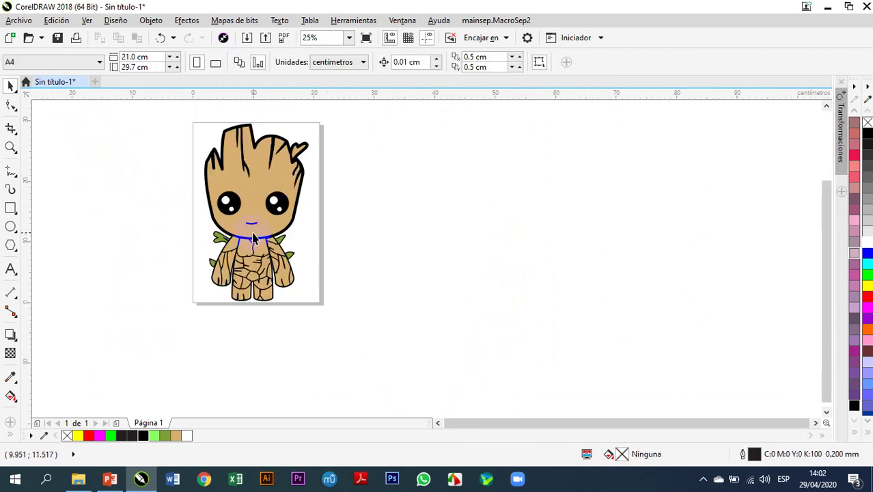
Step: Open the print preview of the enlarged drawing and examine the head's upper edge against the printable margin
left_click(253, 237)
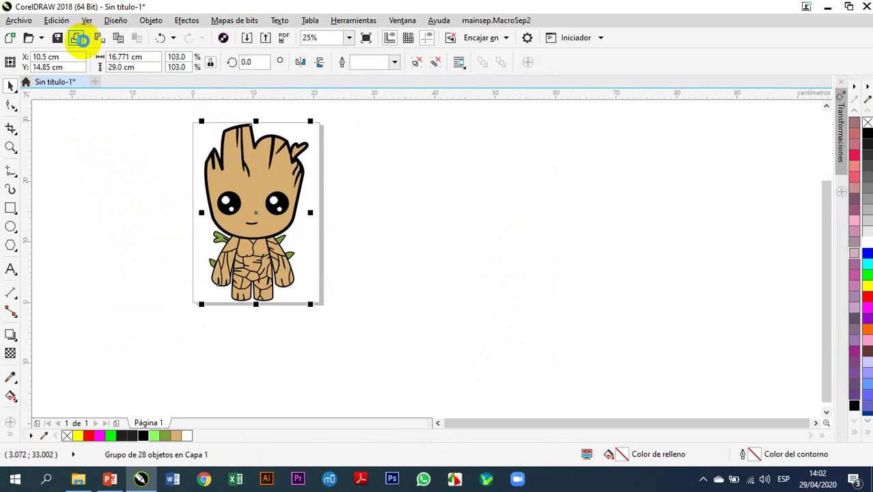
left_click(77, 37)
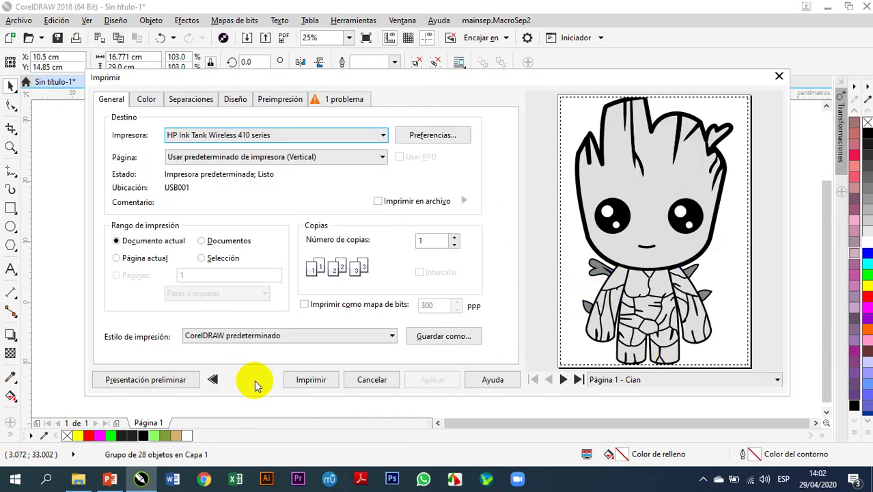
left_click(152, 380)
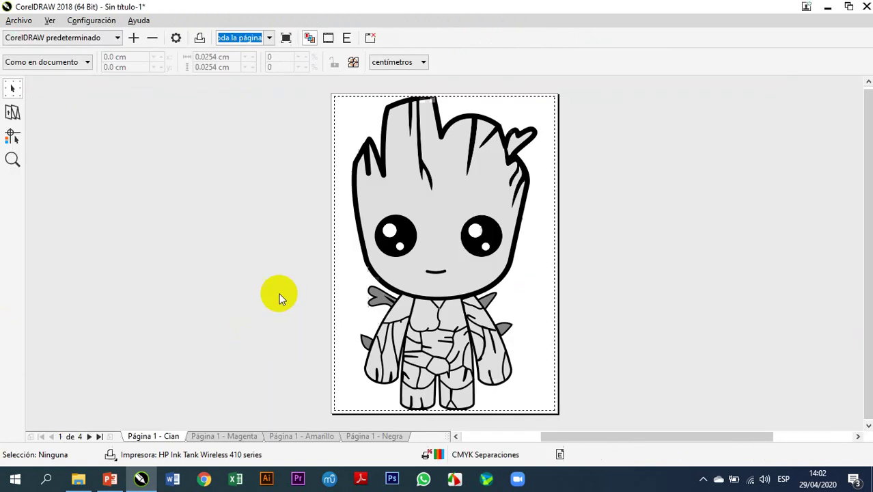
left_click(14, 159)
left_click(419, 95)
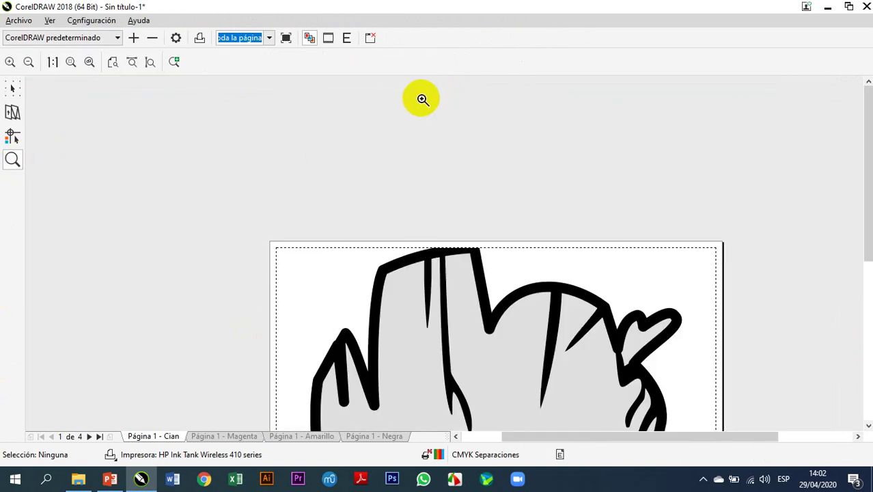
left_click(459, 250)
left_click(449, 260)
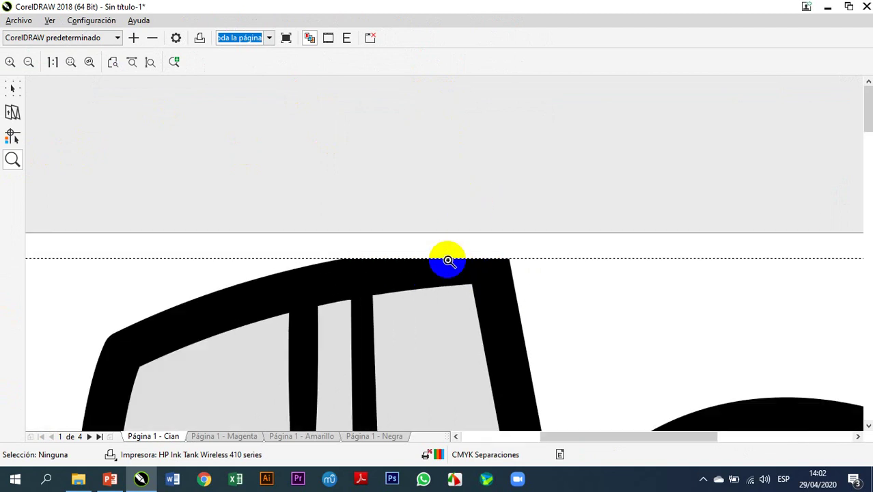
left_click(444, 260)
left_click(409, 253)
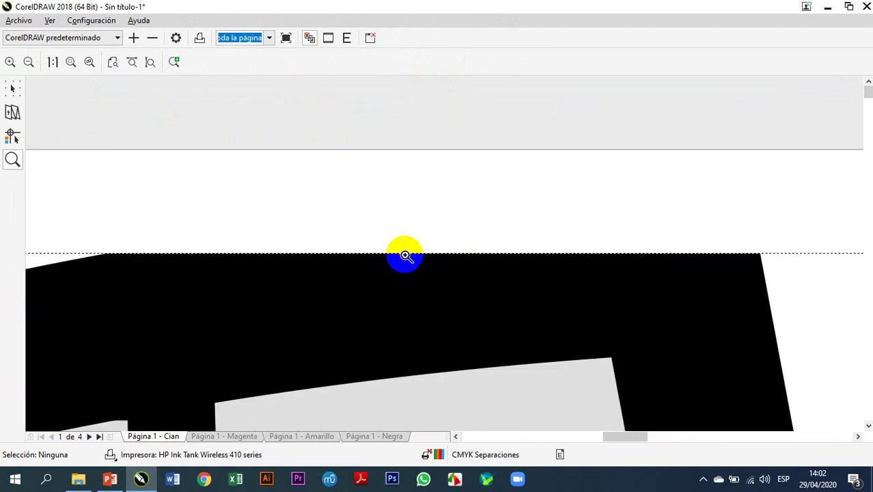
Step: Examine the lower edge of the feet against the printable margin in the print preview
scroll(410, 261, "down", 4)
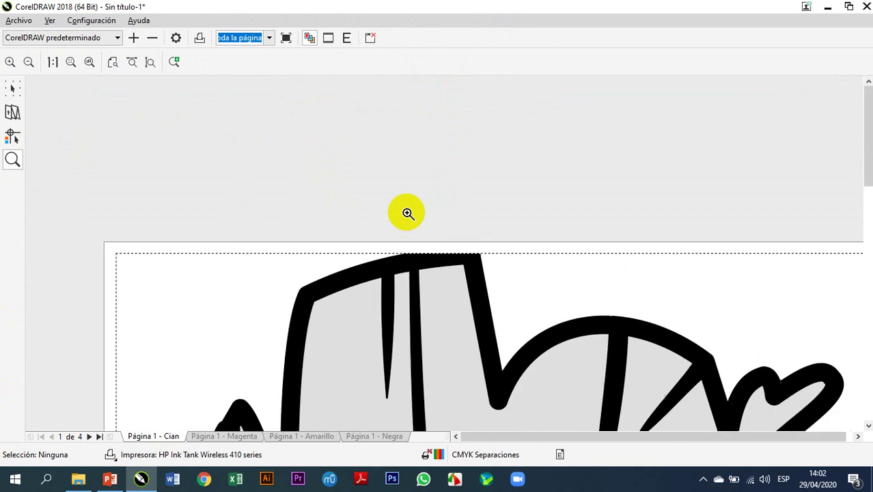
scroll(408, 211, "down", 3)
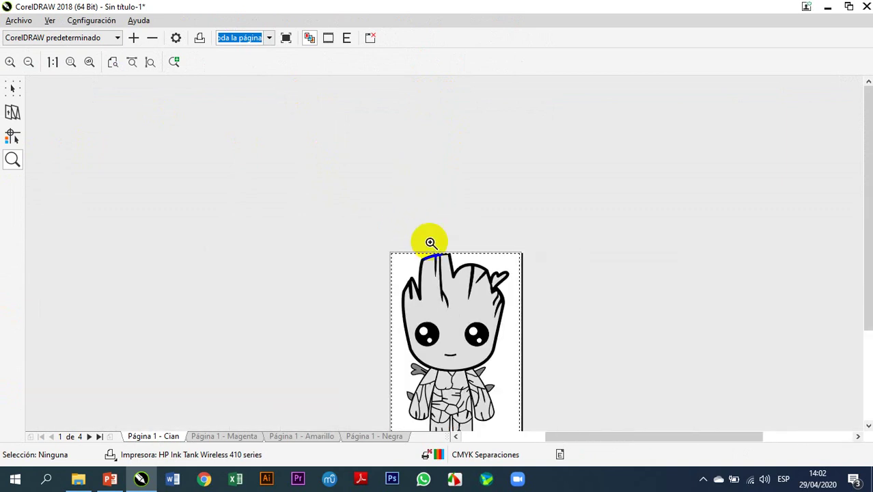
scroll(434, 152, "down", 1)
scroll(433, 356, "up", 2)
scroll(449, 312, "down", 3)
left_click(450, 374)
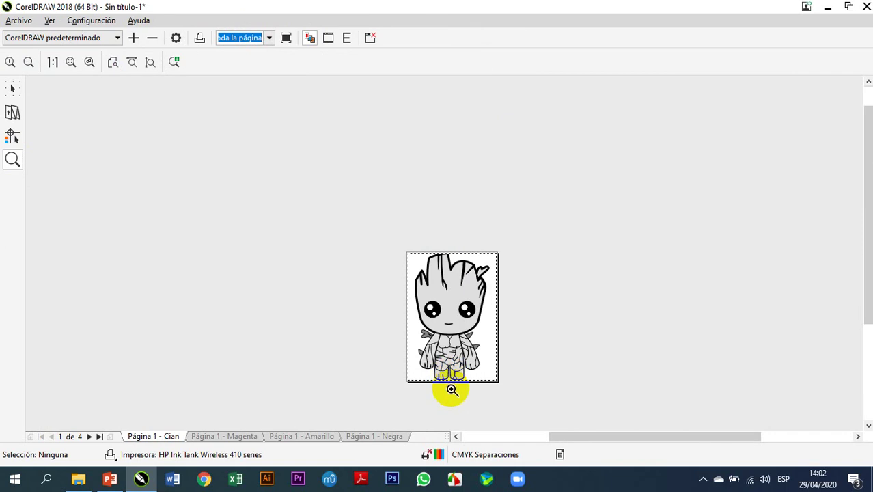
left_click(452, 389)
left_click(446, 235)
left_click(436, 250)
left_click(415, 255)
left_click(384, 270)
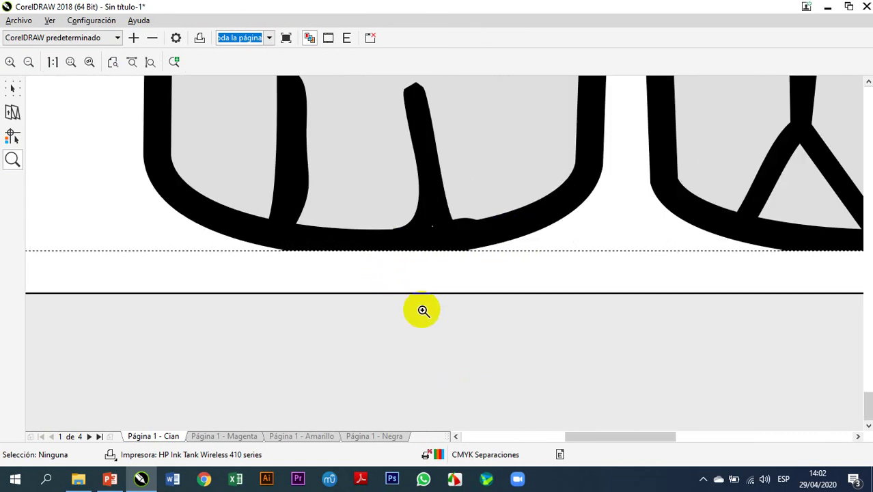
Step: Leave the print preview without printing and scale the grouped Groot drawing proportionally to a height of 28.5 cm
left_click(370, 37)
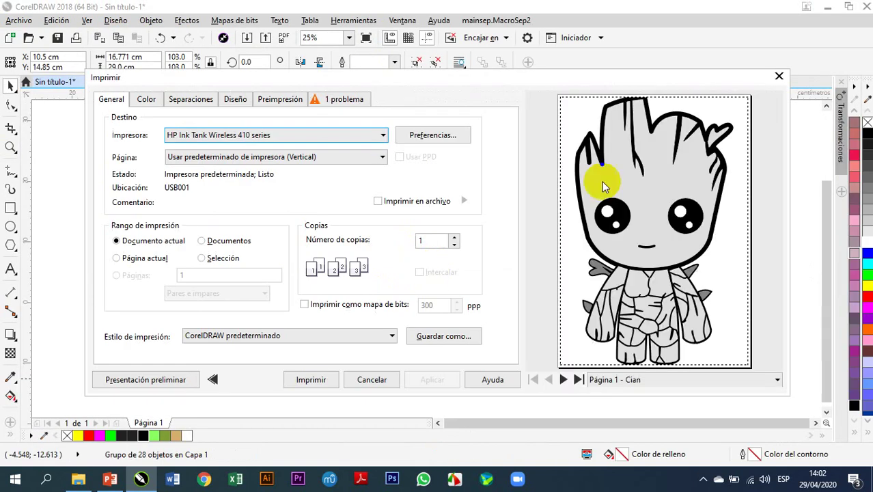
left_click(782, 79)
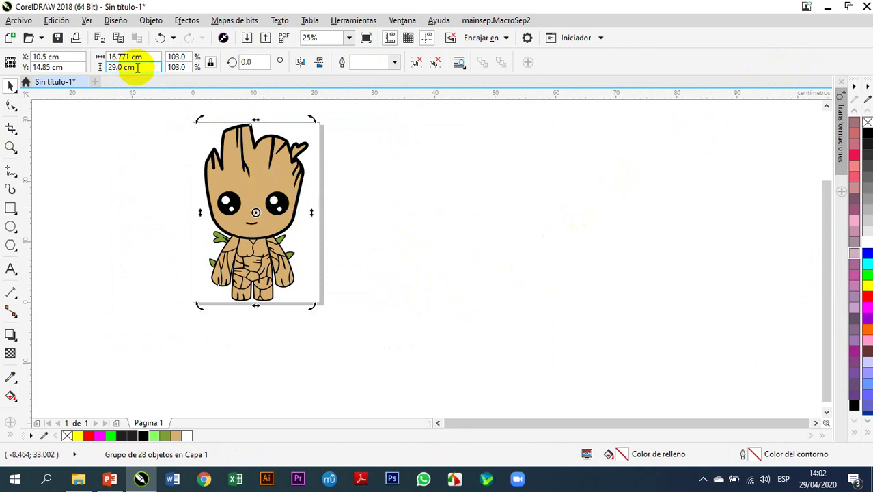
left_click_drag(137, 67, 100, 67)
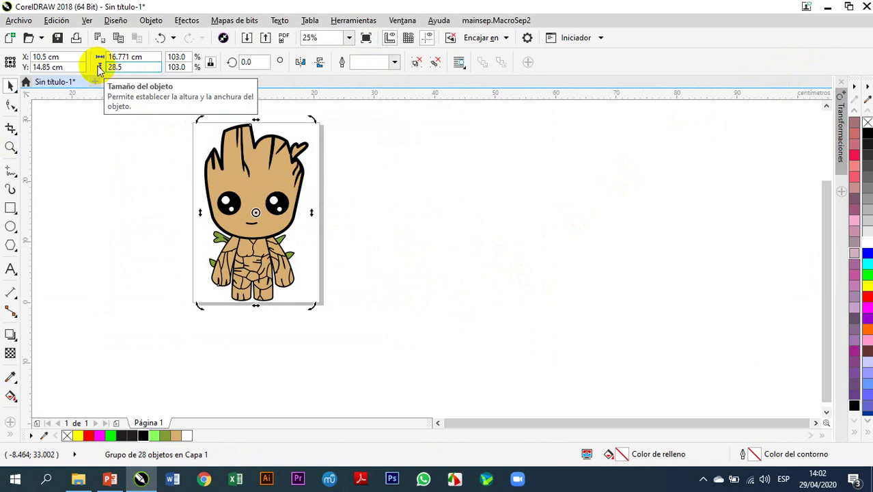
key("Return")
left_click(126, 195)
left_click(233, 221)
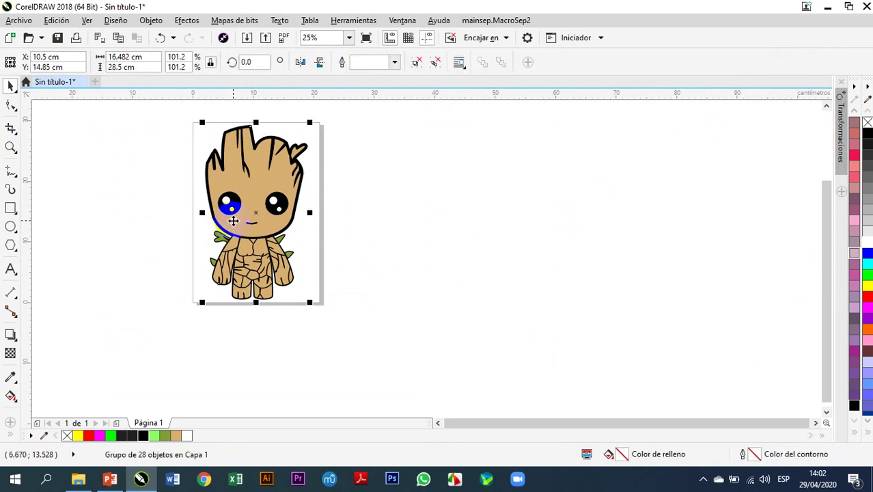
left_click(132, 171)
scroll(140, 129, "up", 4)
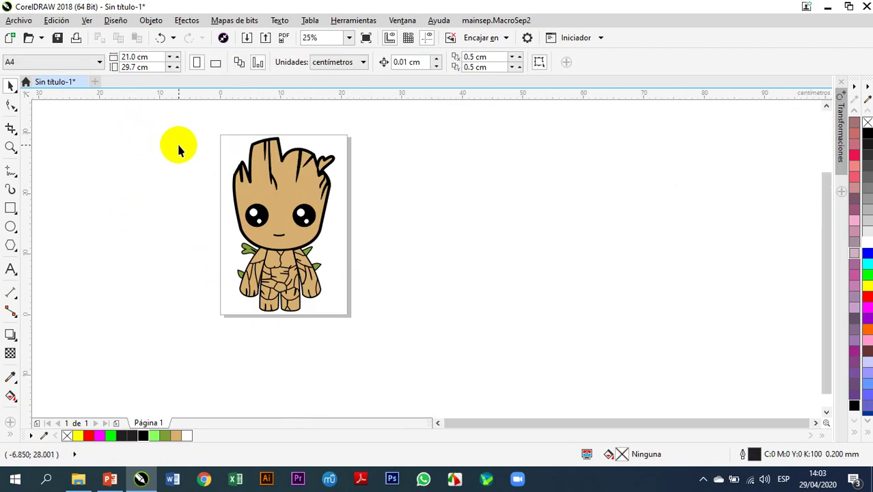
scroll(185, 149, "up", 2)
scroll(205, 186, "down", 1)
scroll(195, 191, "up", 1)
scroll(205, 196, "down", 1)
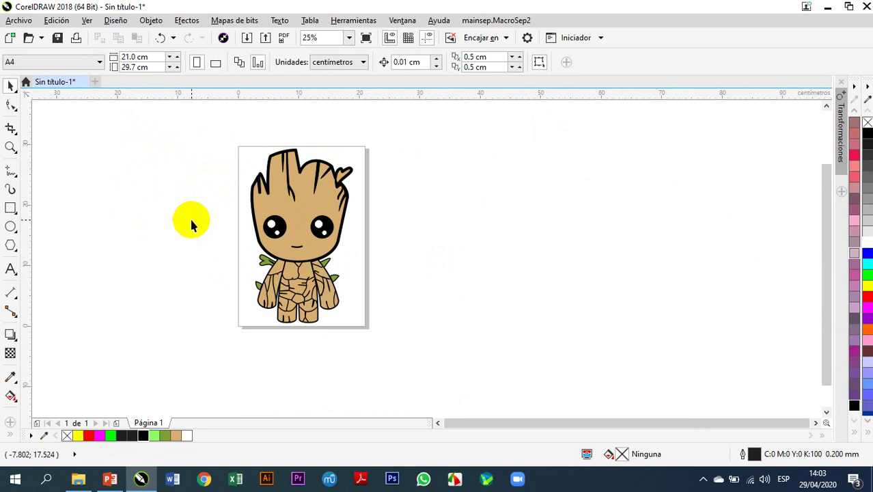
left_click(322, 230)
left_click(178, 282)
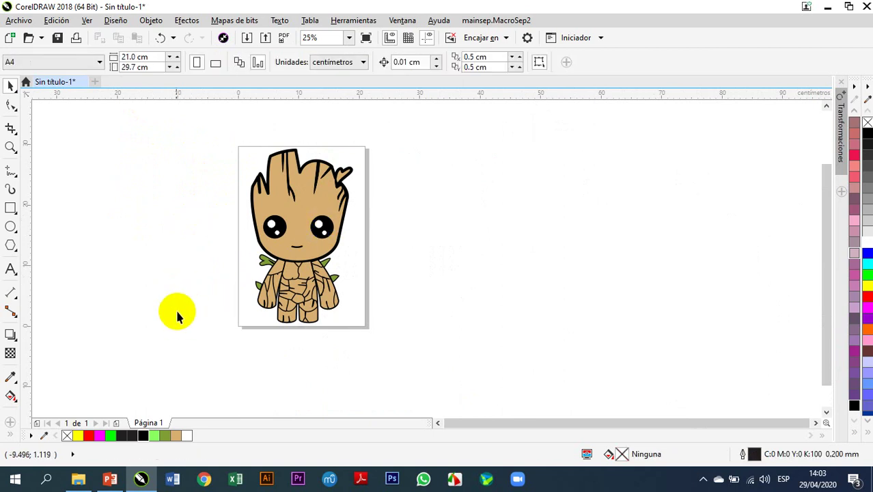
Step: Add two blank pages after page 1 and return to the Groot drawing on page 1
left_click(117, 423)
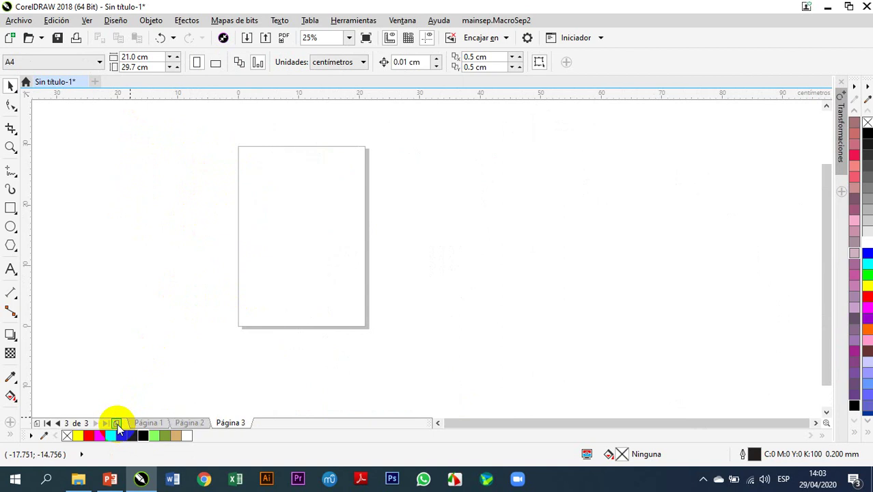
left_click(117, 422)
left_click(148, 423)
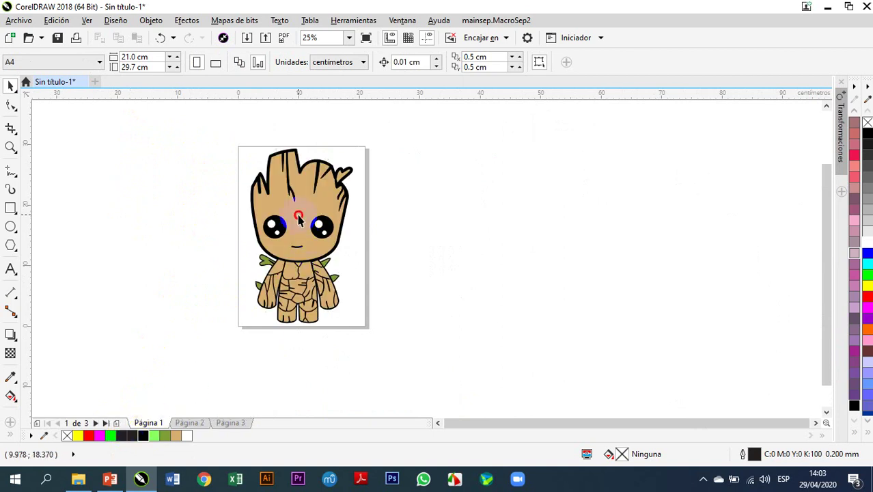
left_click(299, 220)
left_click(175, 239)
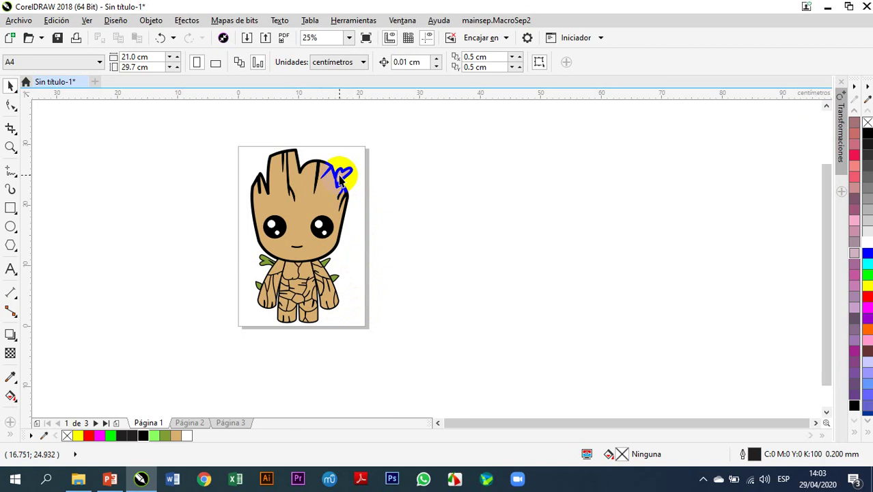
Step: Draw a closed five-node Bézier outline roughly around the small forked twig on the right side of Groot's head
scroll(341, 181, "up", 5)
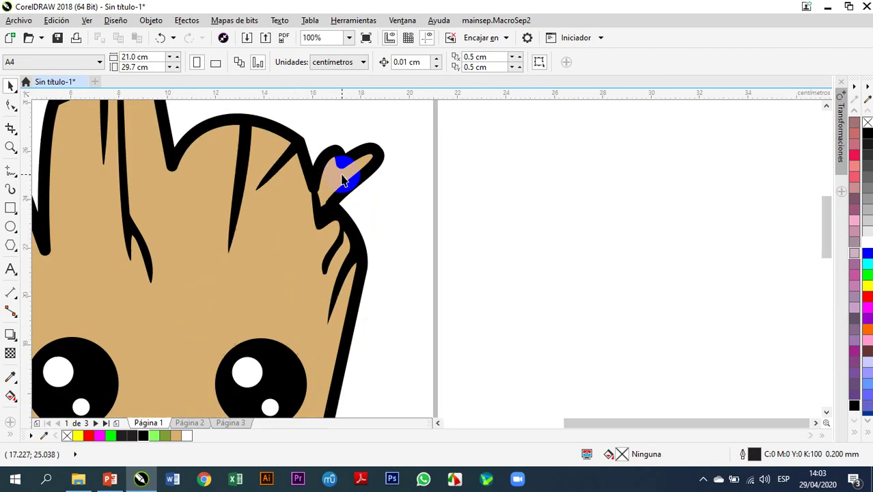
scroll(324, 190, "down", 4)
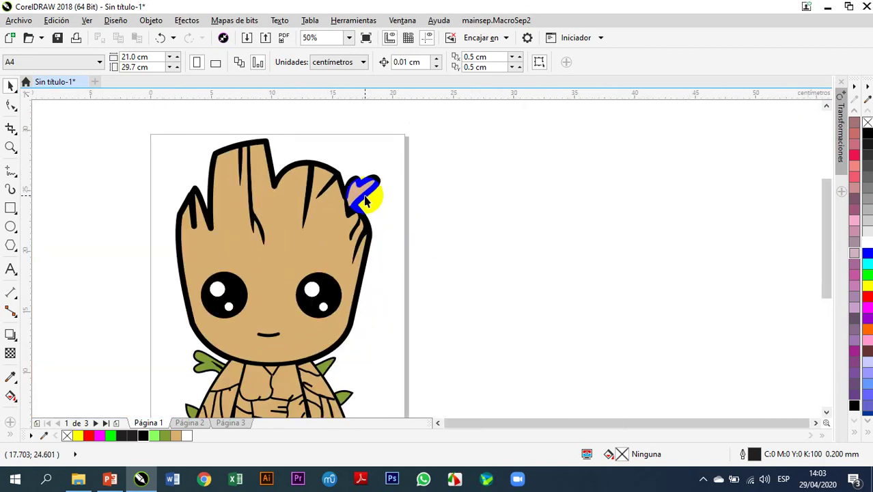
scroll(367, 198, "down", 1)
scroll(367, 199, "up", 1)
scroll(367, 199, "down", 1)
scroll(346, 290, "up", 1)
scroll(346, 290, "down", 1)
scroll(362, 190, "up", 1)
scroll(362, 189, "up", 1)
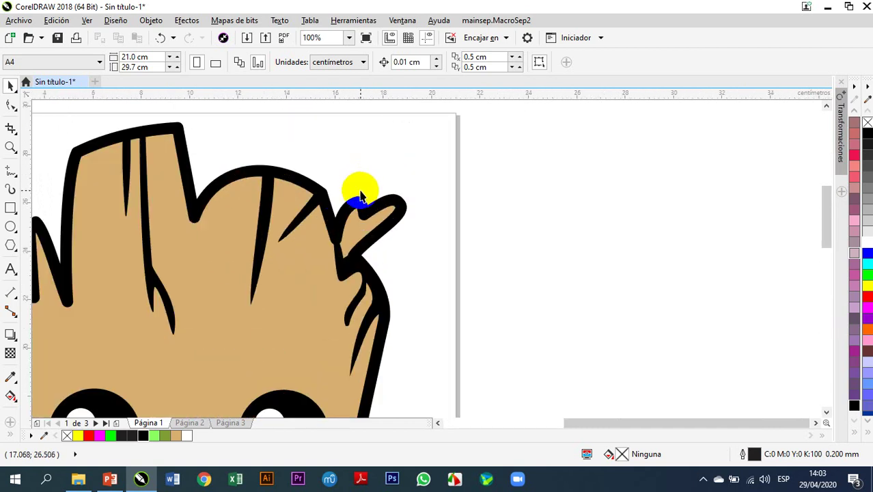
left_click(15, 177)
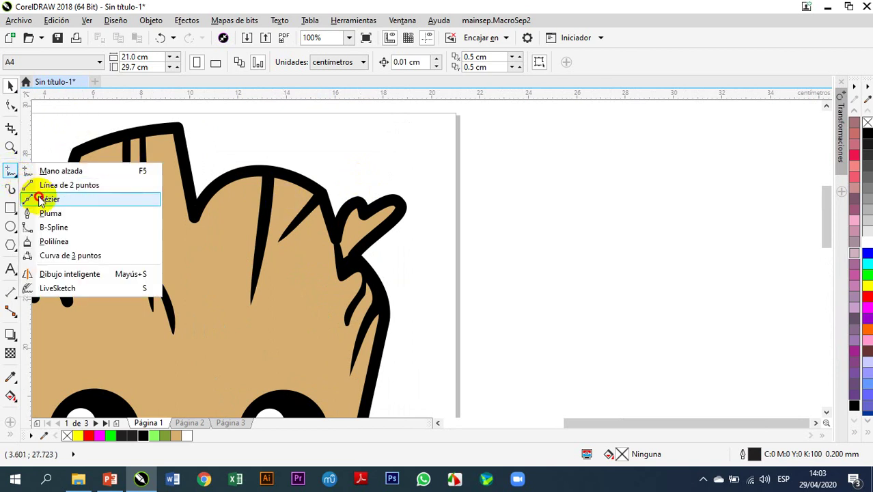
left_click(31, 196)
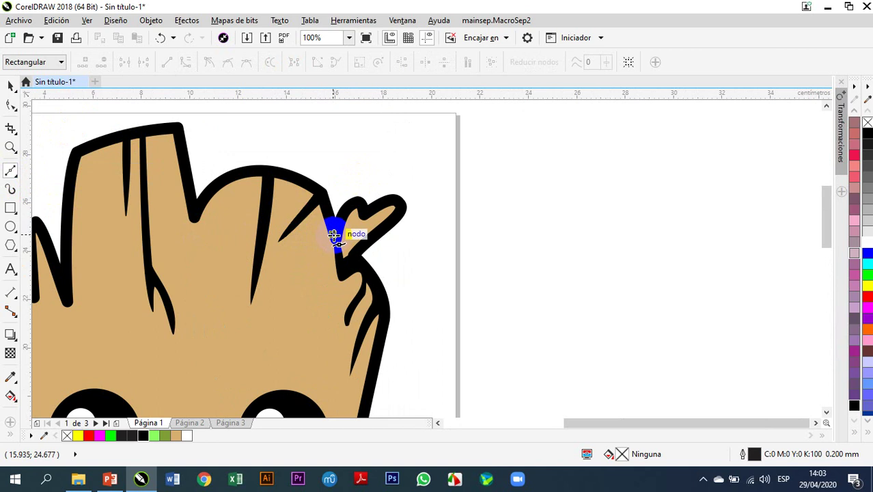
mouse_move(333, 236)
left_mouse_down()
mouse_move(361, 205)
mouse_move(362, 214)
left_mouse_up()
scroll(363, 214, "up", 1)
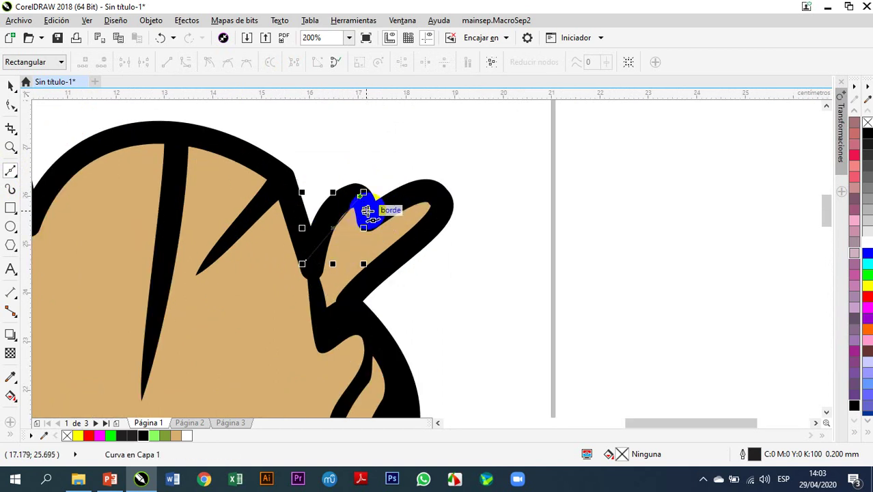
left_click(367, 212)
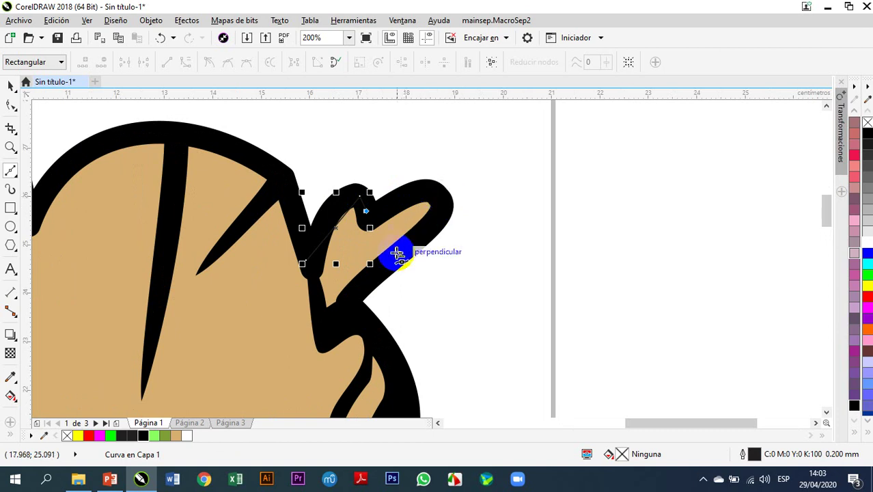
left_click(435, 217)
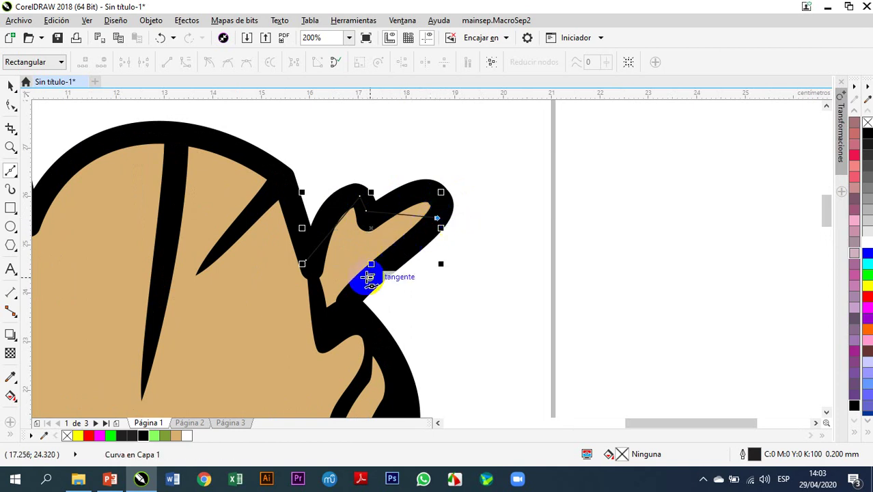
left_click(345, 317)
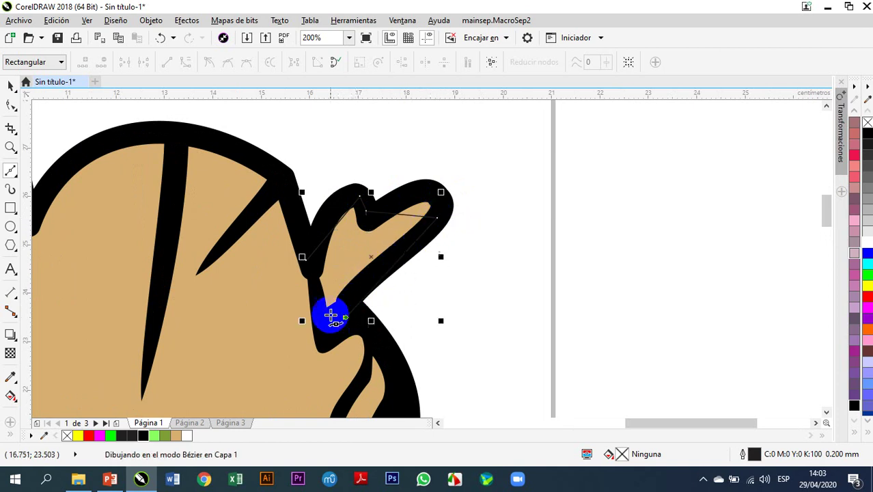
left_click(303, 261)
Step: Convert the twig outline's upper segment to a curve and bend it up toward the longer prong's tip
left_click(11, 104)
left_click(361, 188)
left_click_drag(362, 189, 386, 211)
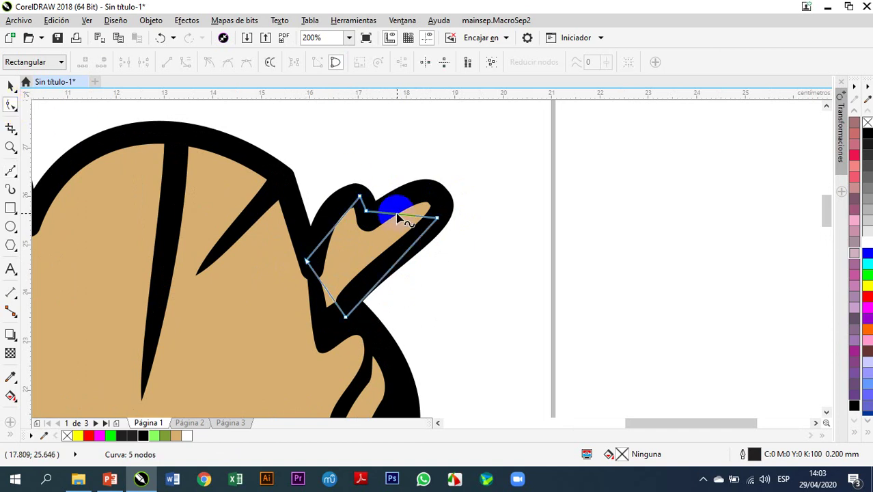
right_click(397, 213)
left_click(429, 269)
scroll(430, 208, "up", 3)
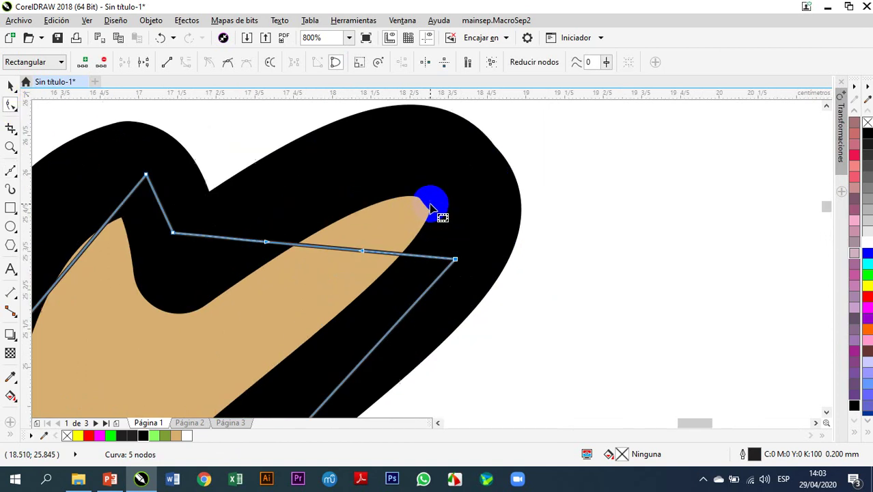
left_click_drag(355, 254, 441, 170)
Step: Move the node at the twig's notch into the black stroke and adjust the upper curve's handles to follow the longer prong
left_click(171, 231)
left_click_drag(174, 236, 188, 253)
left_click(367, 185)
mouse_move(367, 175)
left_mouse_down()
mouse_move(347, 165)
mouse_move(370, 172)
left_mouse_up()
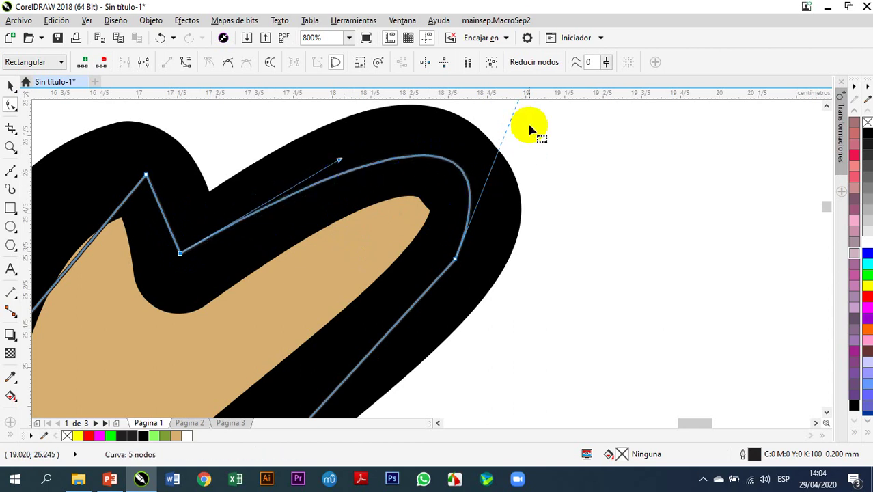
scroll(522, 142, "down", 1)
mouse_move(514, 127)
left_mouse_down()
mouse_move(512, 140)
mouse_move(520, 132)
mouse_move(514, 128)
left_mouse_up()
left_click(488, 208)
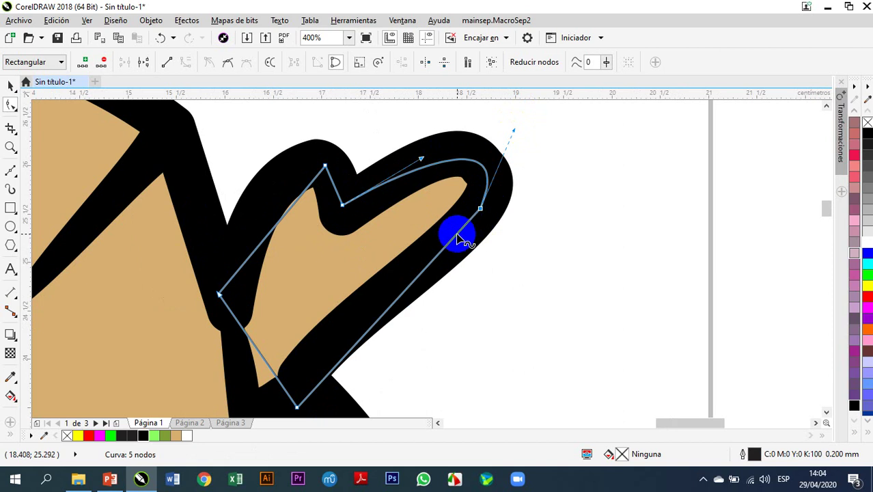
Step: Replace the node near the long prong's tip with one on its lower edge, and adjust the handles to round the tip
left_click(429, 263)
double_click(430, 263)
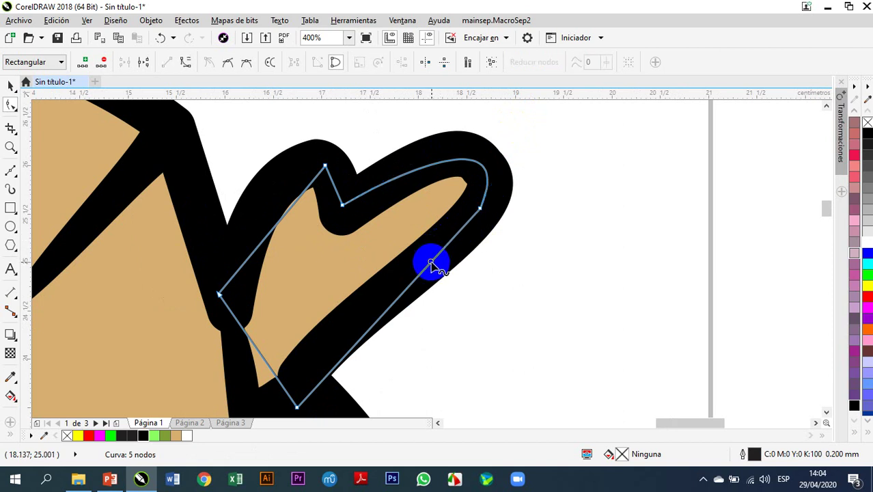
left_click(480, 212)
key("Delete")
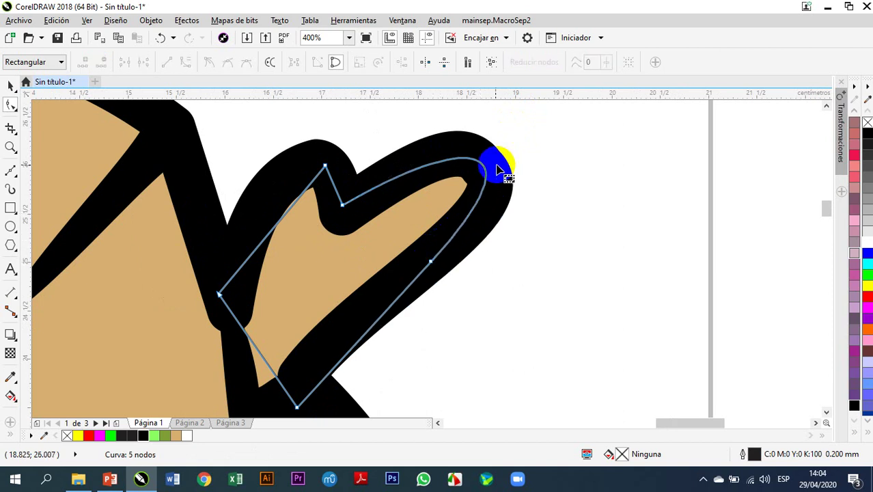
left_click_drag(430, 263, 559, 149)
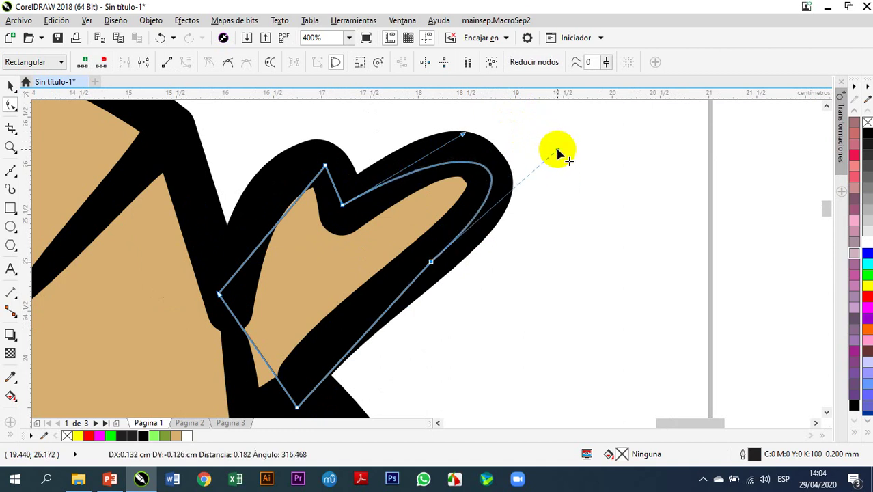
left_click(469, 135)
left_click_drag(464, 134, 459, 117)
Step: Move the twig outline's bottom node into the black stroke, and curve the lower-right segment along the long prong's underside
scroll(419, 146, "down", 1)
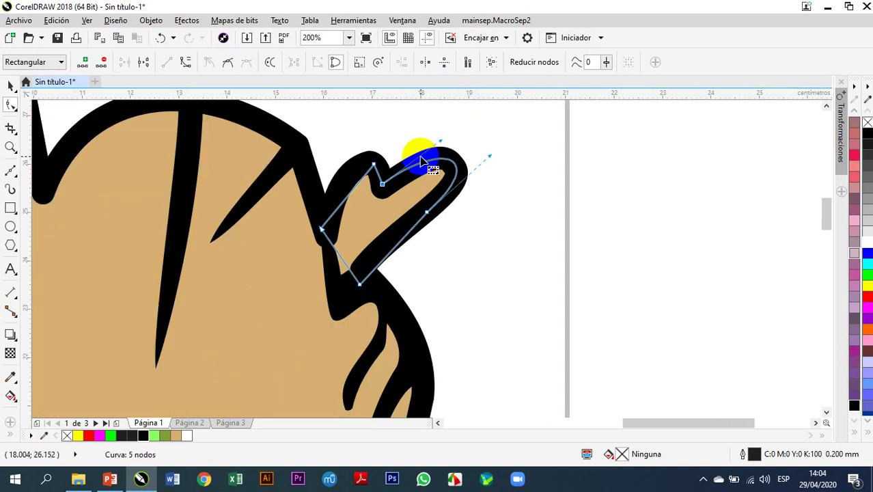
scroll(390, 283, "up", 1)
left_click_drag(347, 292, 301, 303)
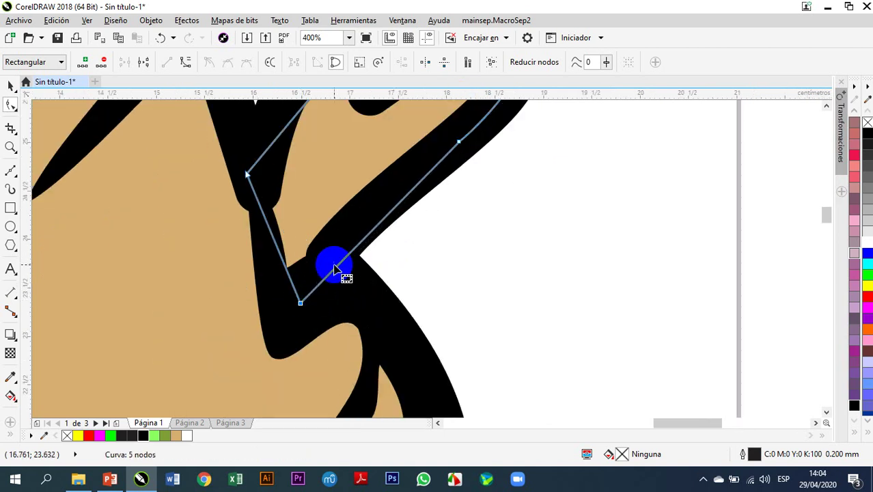
right_click(363, 243)
left_click(396, 69)
left_click_drag(374, 233, 374, 219)
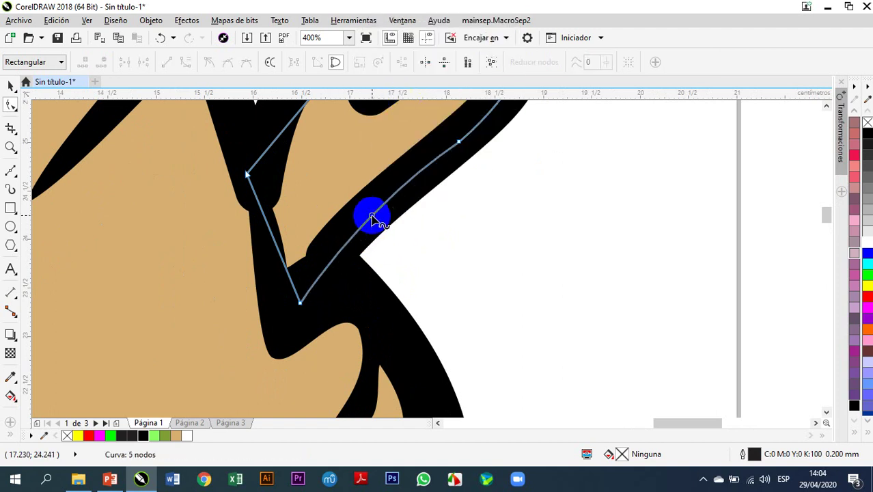
Step: Move the twig outline's left node slightly up, and curve the segment between it and the bottom node within the black stroke
scroll(375, 218, "down", 2)
scroll(312, 200, "up", 2)
left_click(308, 195)
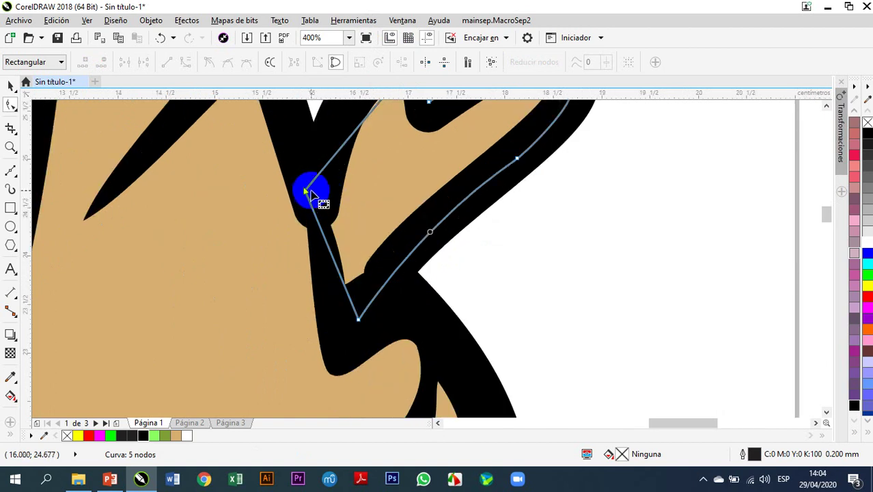
left_click_drag(309, 196, 307, 176)
left_click(318, 221)
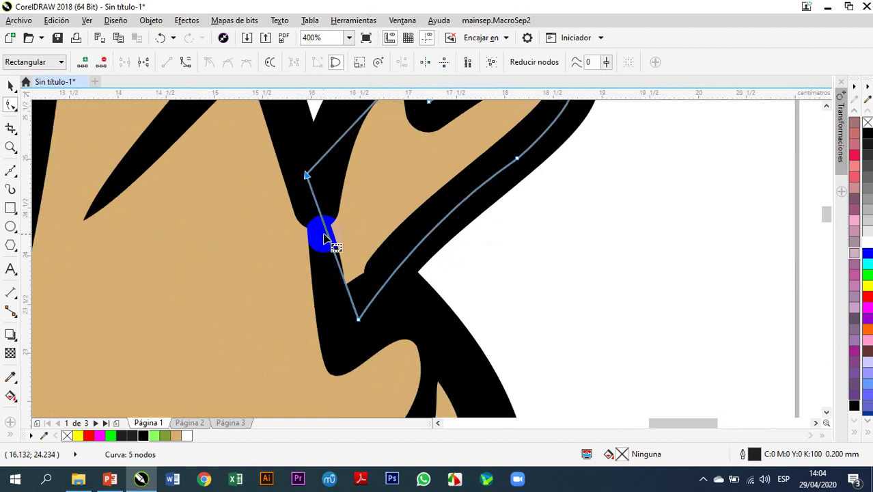
right_click(330, 241)
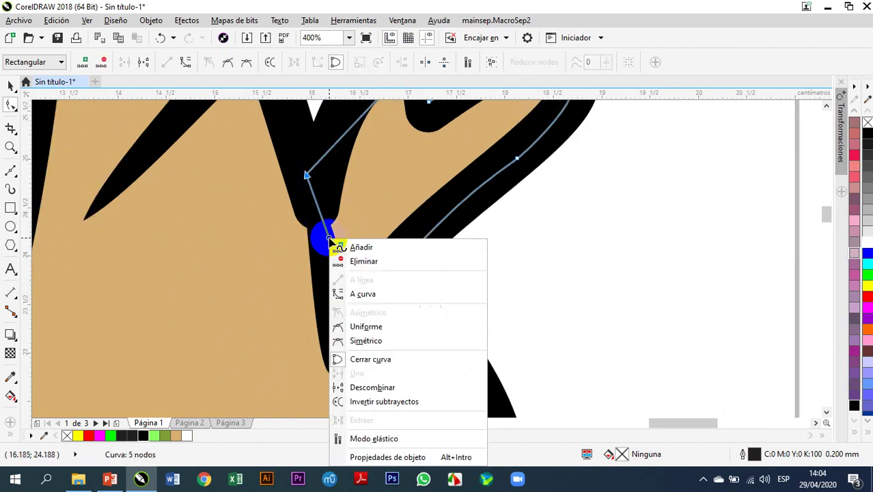
left_click(370, 292)
left_click_drag(335, 251, 335, 290)
Step: Convert the twig outline's straight upper-left segment to a curve and bend it along the short prong within the black stroke
scroll(338, 294, "down", 4)
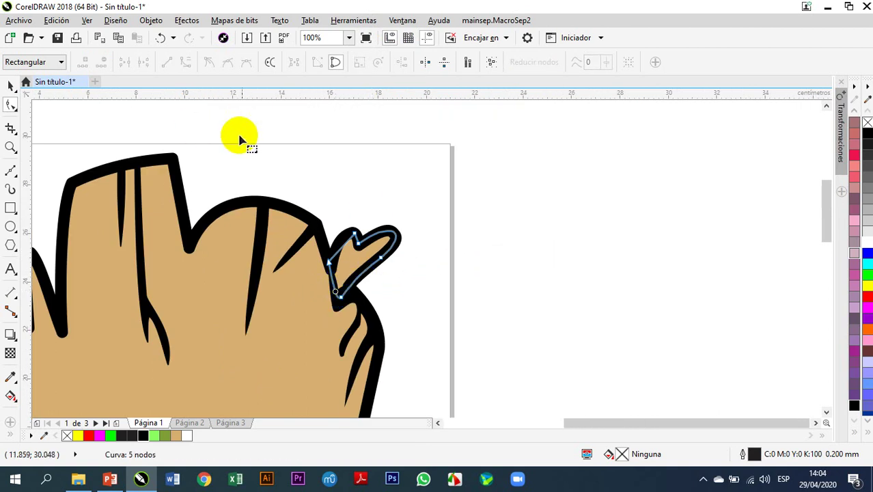
scroll(351, 244, "up", 1)
right_click(337, 257)
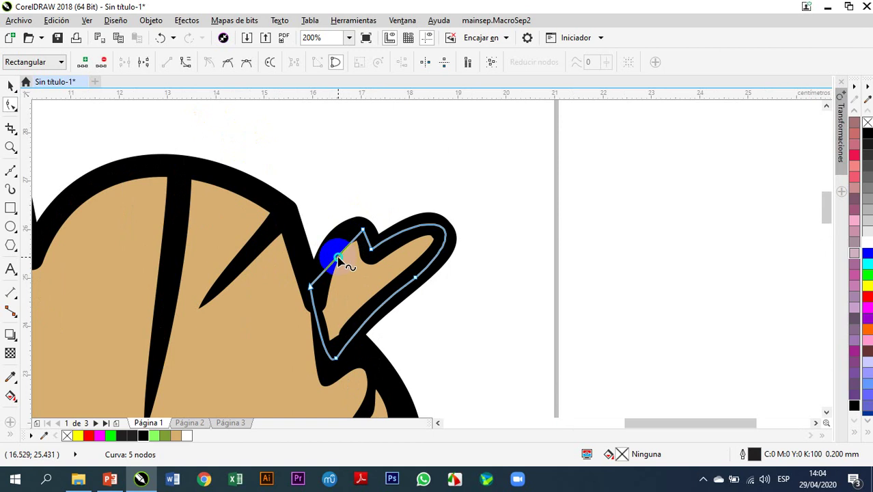
left_click(366, 82)
scroll(328, 225, "up", 2)
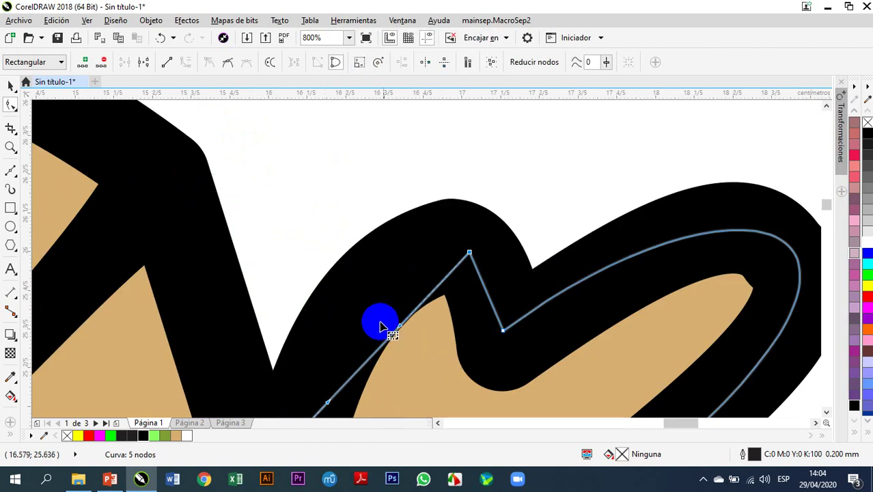
left_click_drag(386, 306, 379, 274)
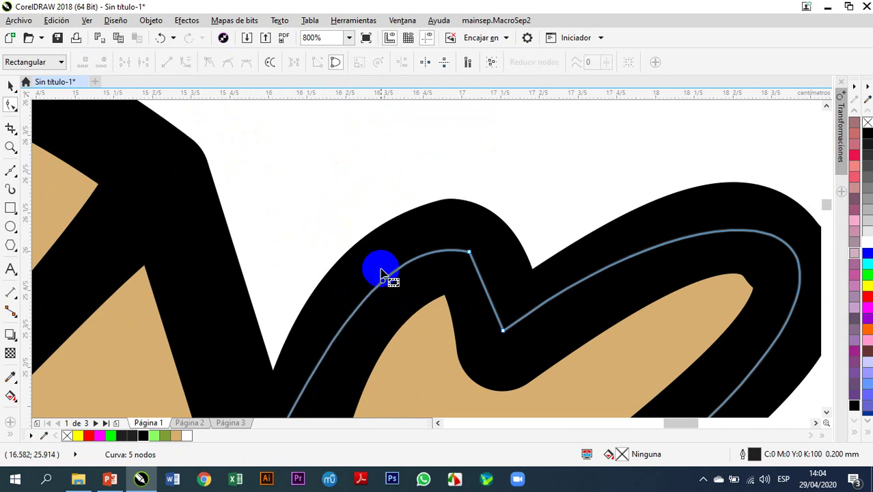
scroll(395, 206, "down", 2)
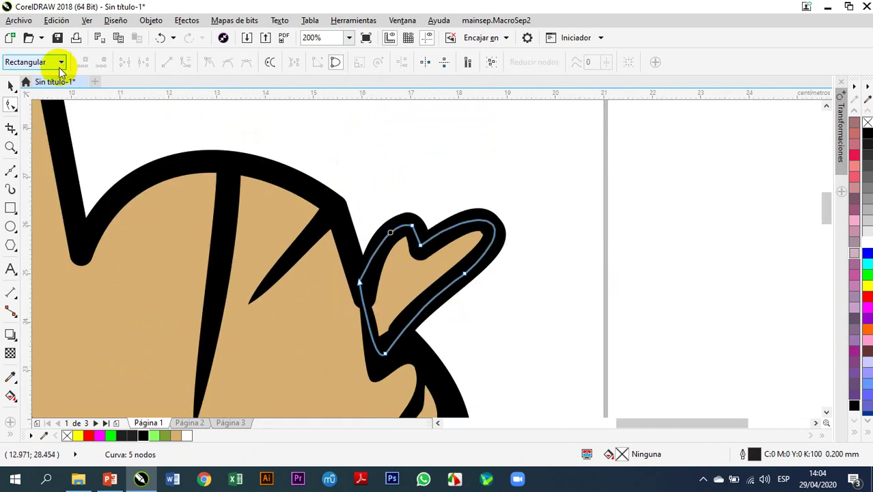
Step: Set the traced twig's outline width to 2.0 mm
left_click(11, 84)
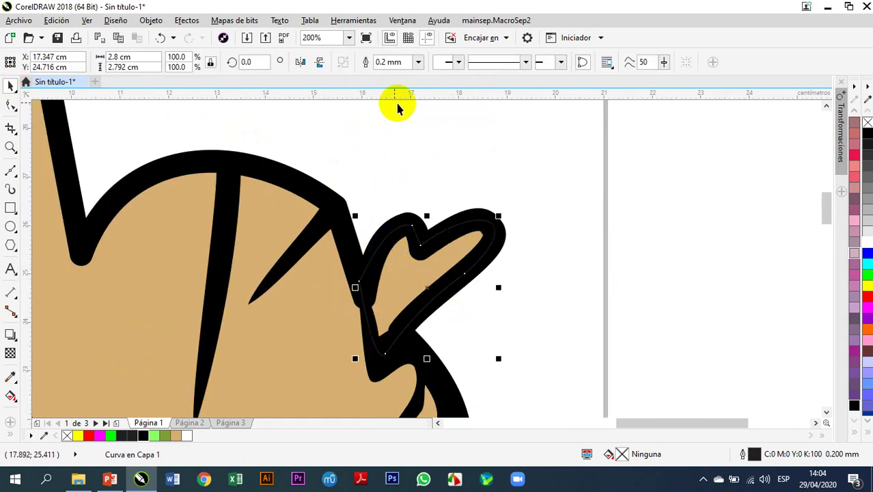
left_click(417, 62)
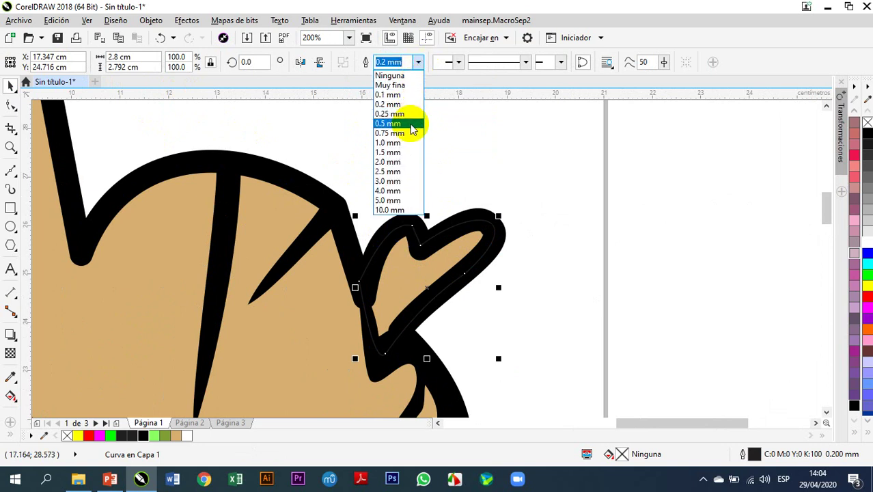
left_click(400, 151)
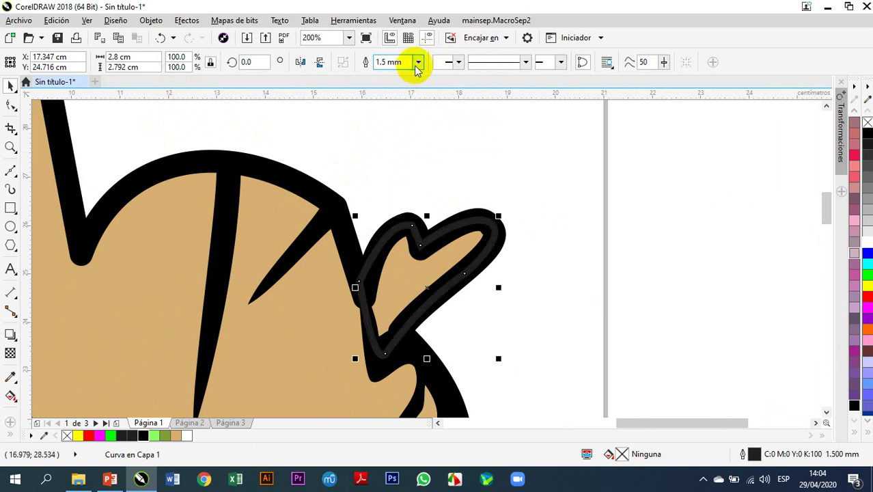
left_click(418, 62)
left_click(403, 160)
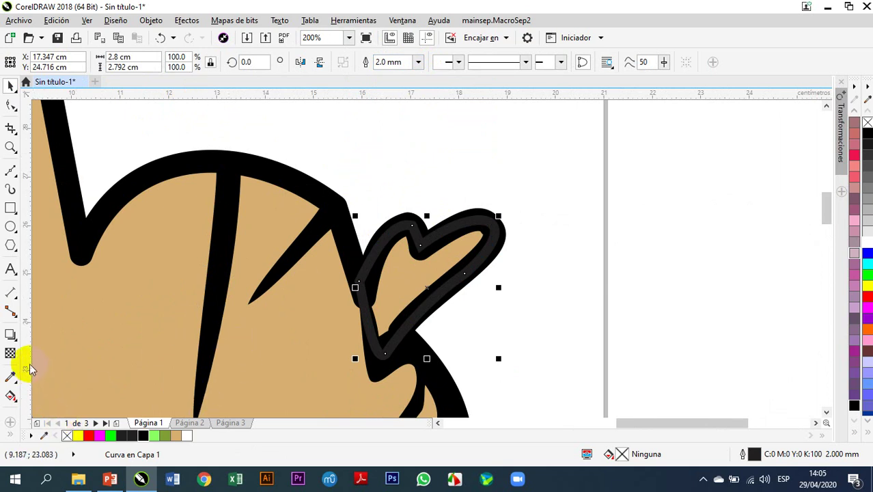
Step: Give the twig a C100 M100 Y100 K100 black outline and an olive green #7F9E37 fill
right_click(144, 437)
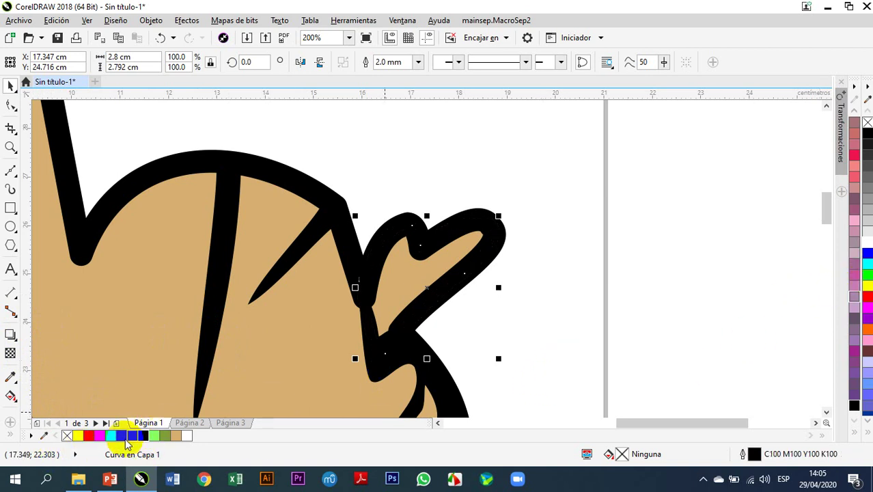
left_click(165, 434)
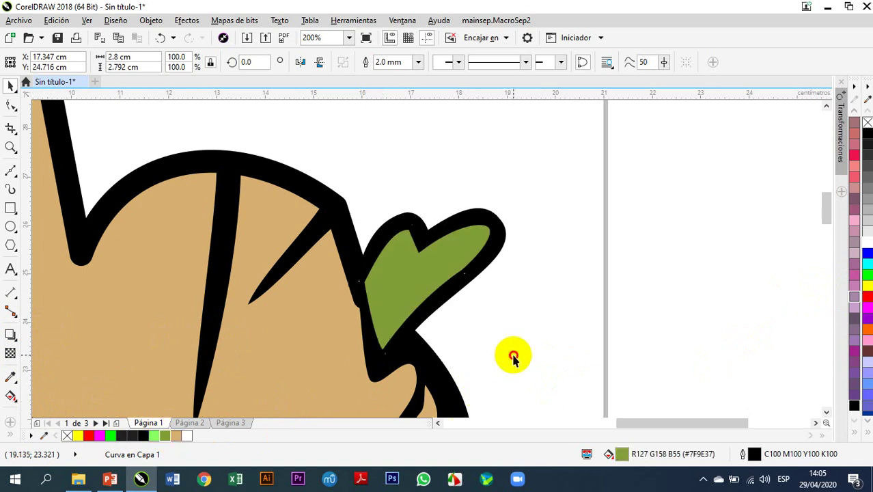
left_click(509, 321)
scroll(508, 293, "down", 3)
scroll(502, 294, "up", 3)
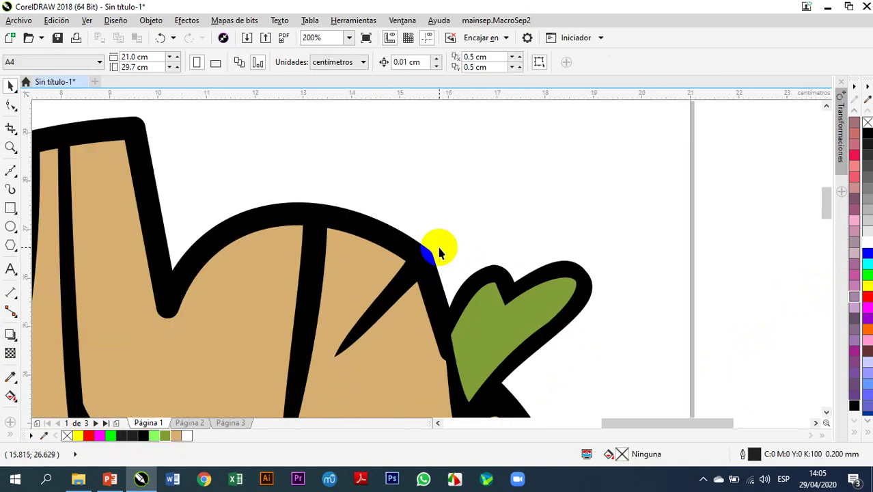
Step: Ungroup the Groot illustration so that its parts can be edited individually
left_click(377, 235)
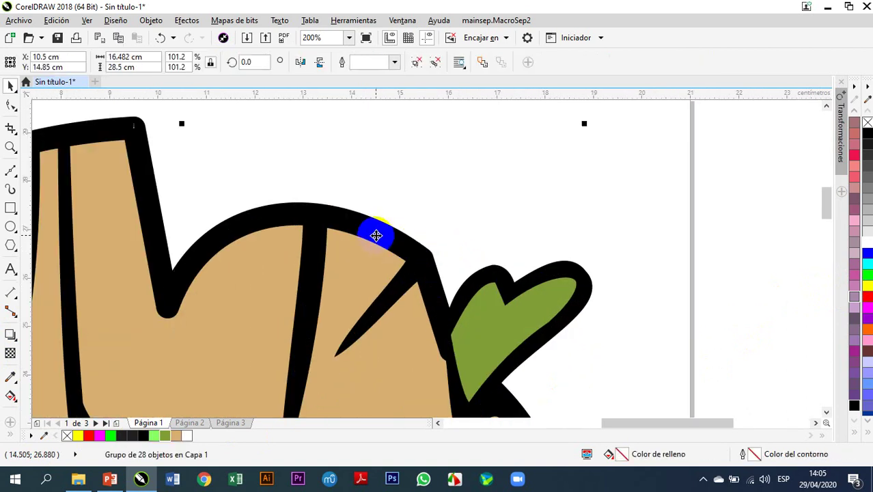
left_click(437, 65)
left_click(459, 140)
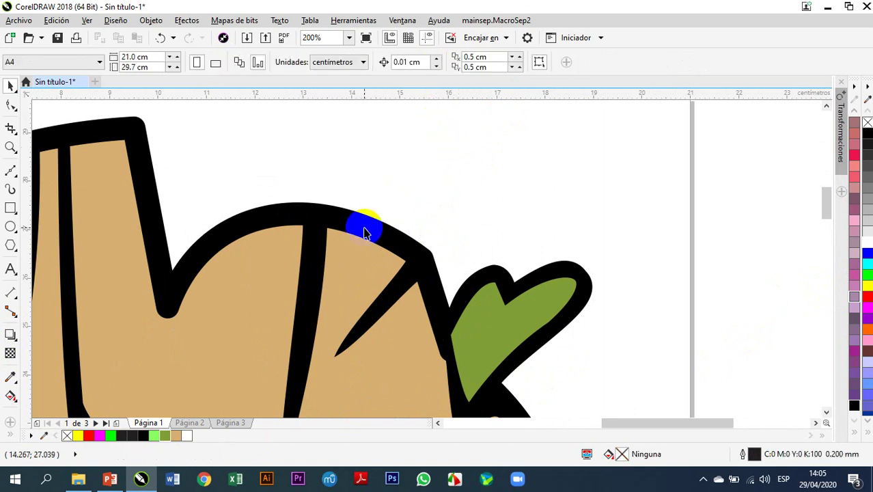
Step: Set the outline width of Groot's tan head shape to 3.0 mm
left_click(364, 232)
left_click(418, 63)
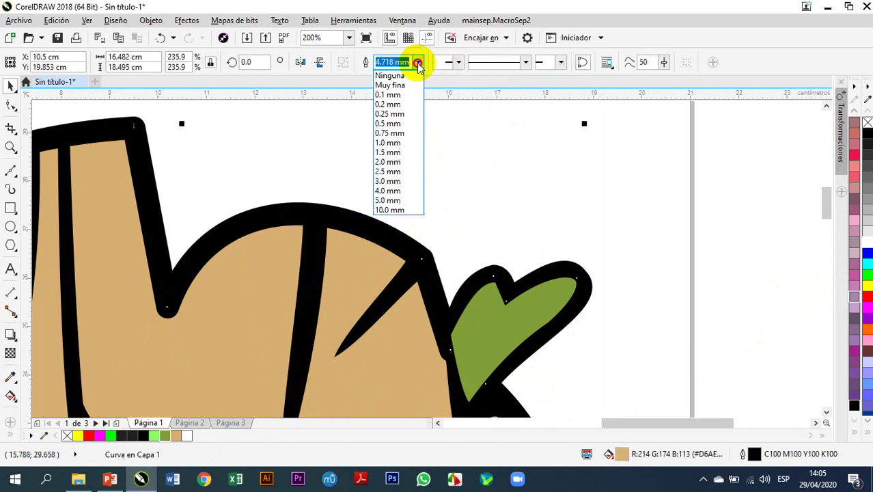
left_click(402, 183)
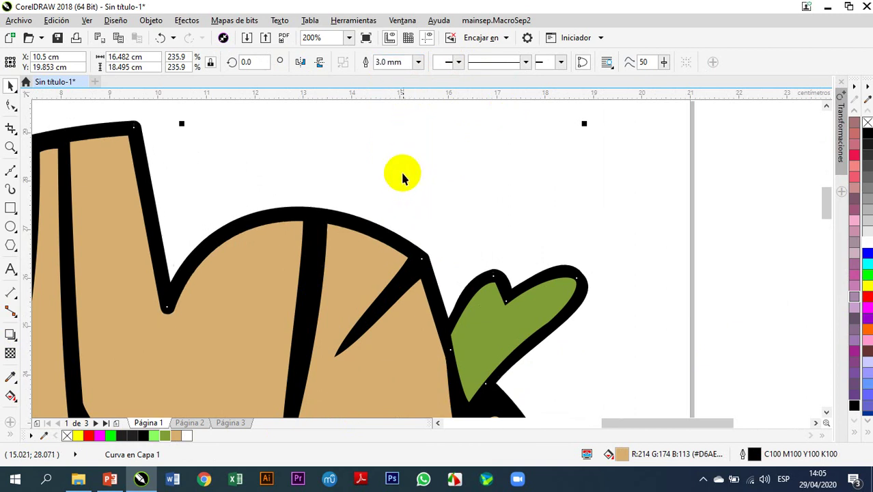
scroll(402, 182, "down", 3)
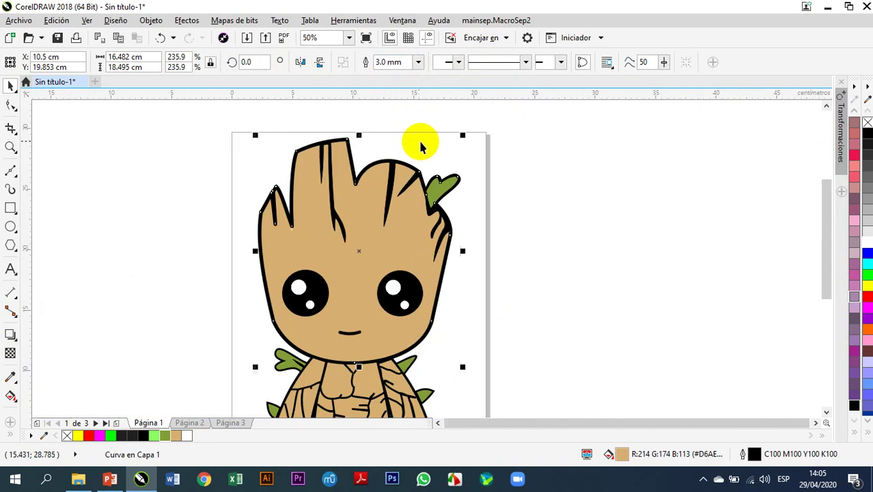
left_click(462, 310)
Step: Compare the green twig's outline with the surrounding head outline, both close up and in the whole figure
scroll(404, 178, "up", 3)
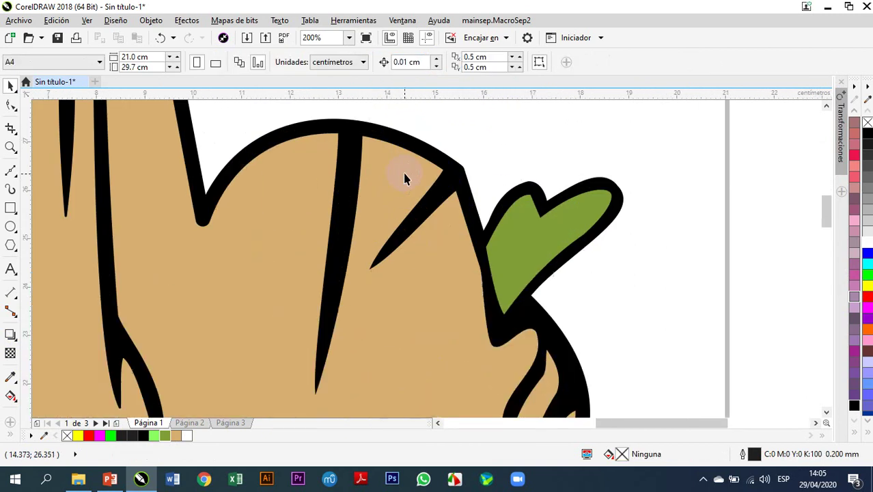
scroll(404, 183, "down", 3)
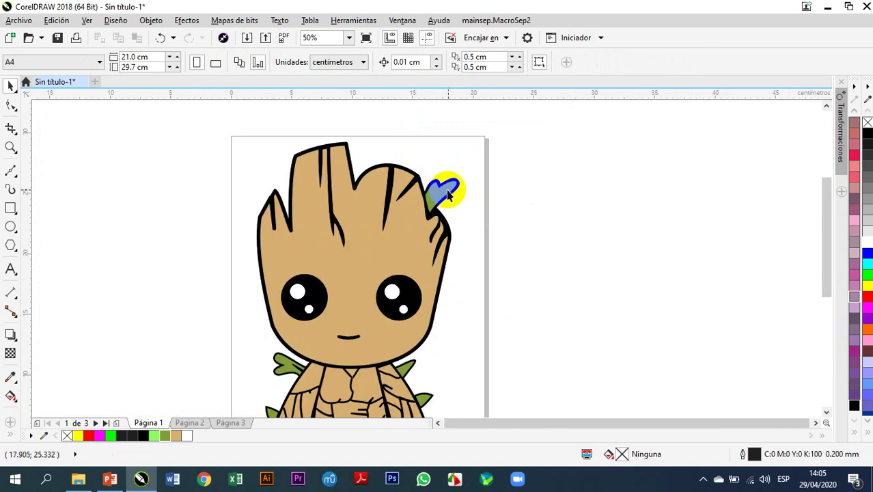
scroll(448, 195, "up", 3)
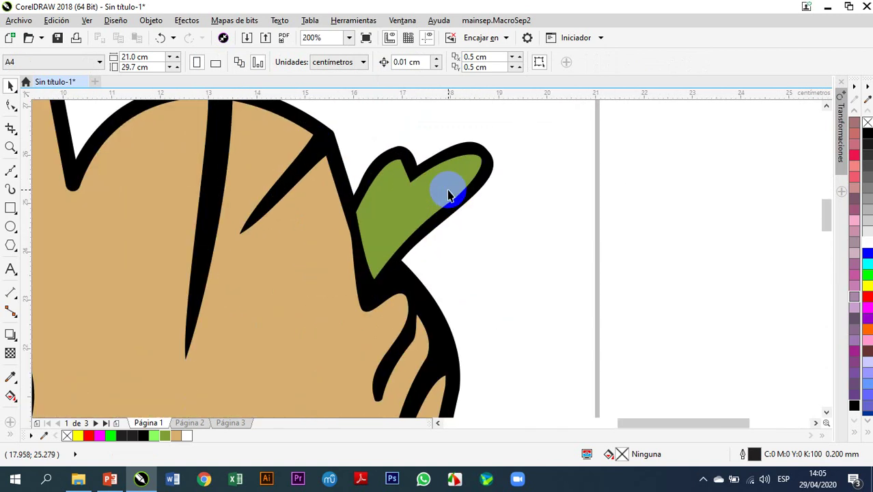
left_click(445, 196)
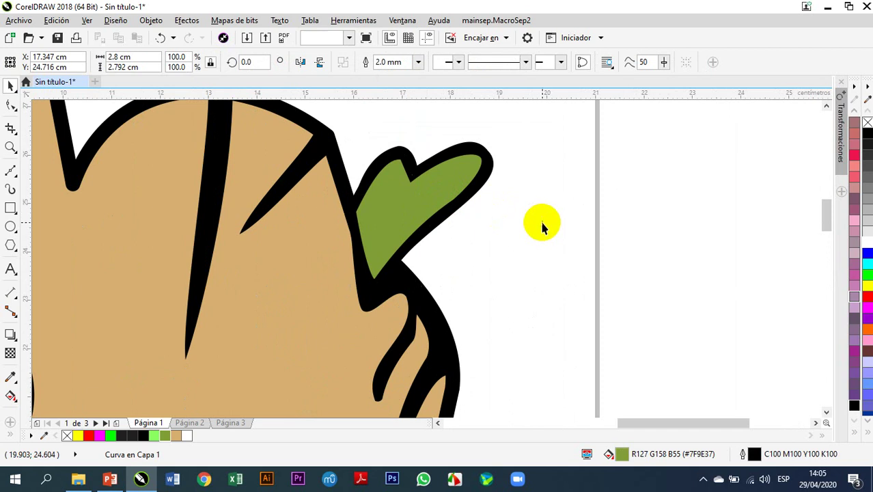
left_click(541, 224)
scroll(536, 181, "down", 2)
scroll(536, 181, "down", 2)
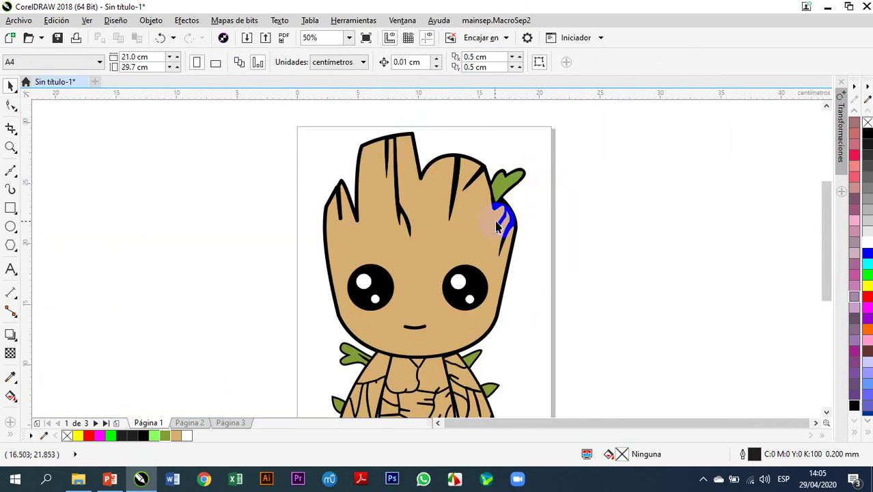
Step: Group all the parts of the Groot figure, including the new green twig
scroll(501, 227, "down", 1)
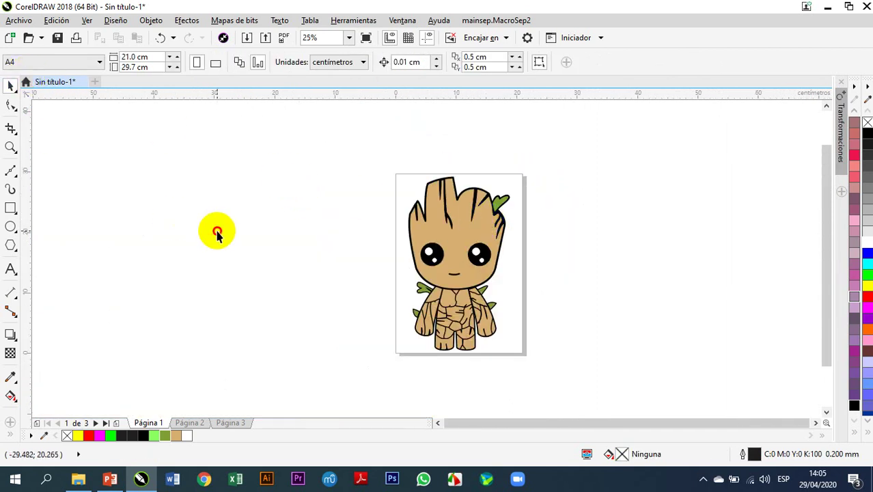
left_click_drag(379, 154, 520, 368)
key("ctrl+g")
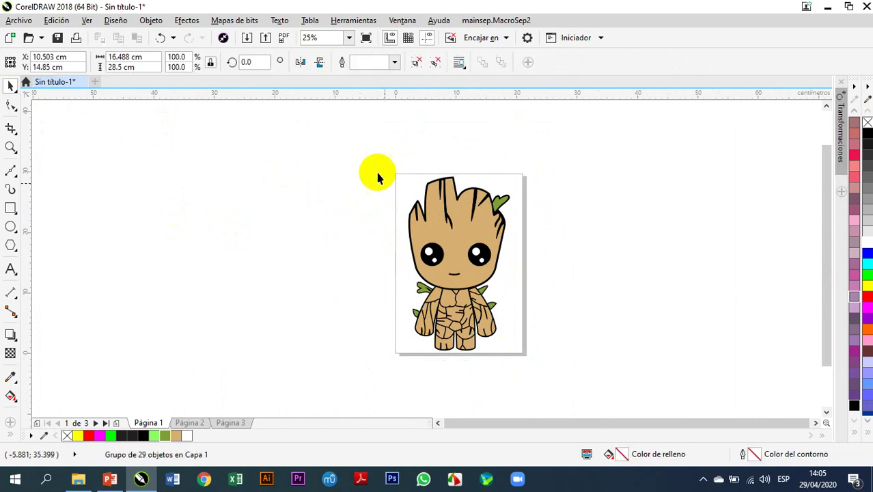
left_click(360, 145)
Step: Draw a vertical line about 0.9 cm long in the page's empty upper-left corner and set its outline width to 1.0 mm
left_click(10, 170)
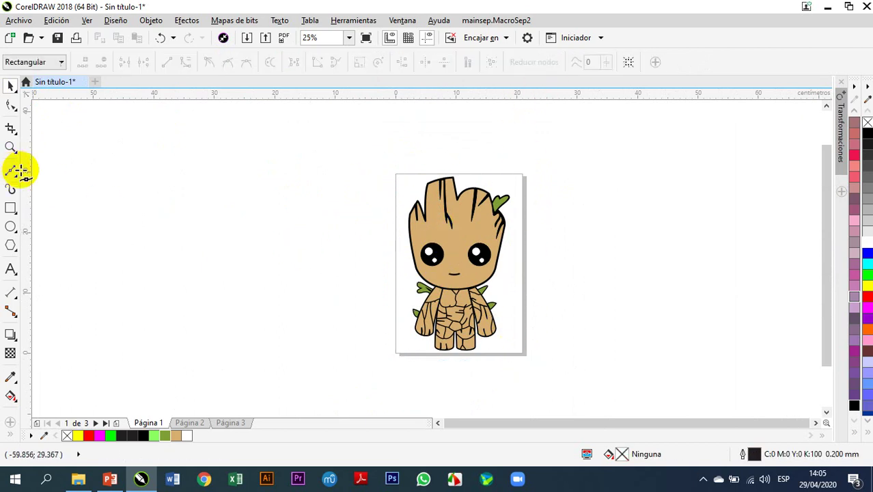
scroll(415, 185, "up", 3)
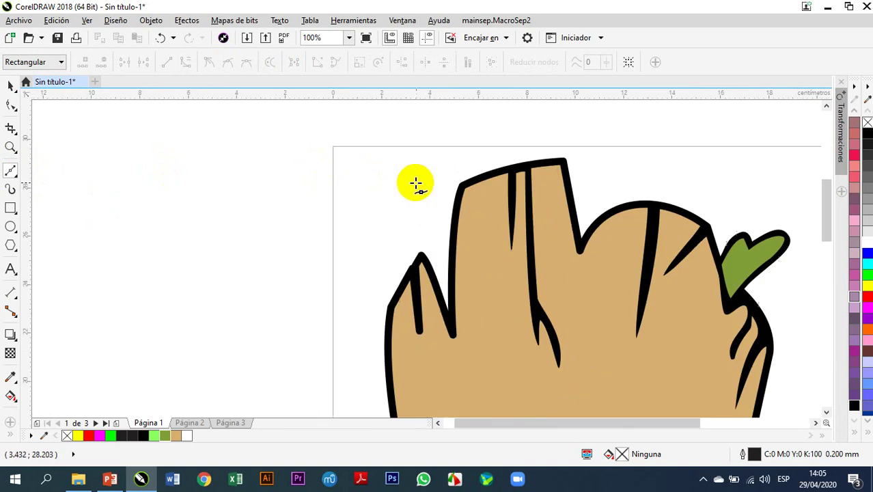
left_click(371, 170)
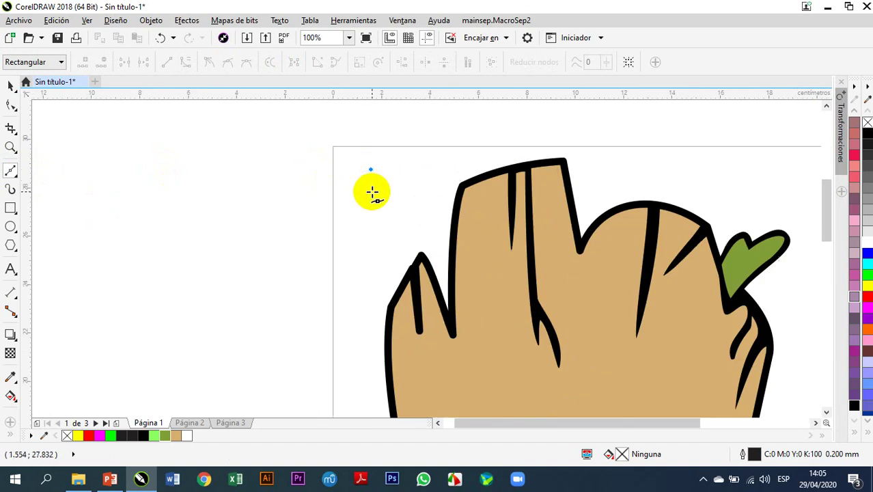
left_click(370, 193)
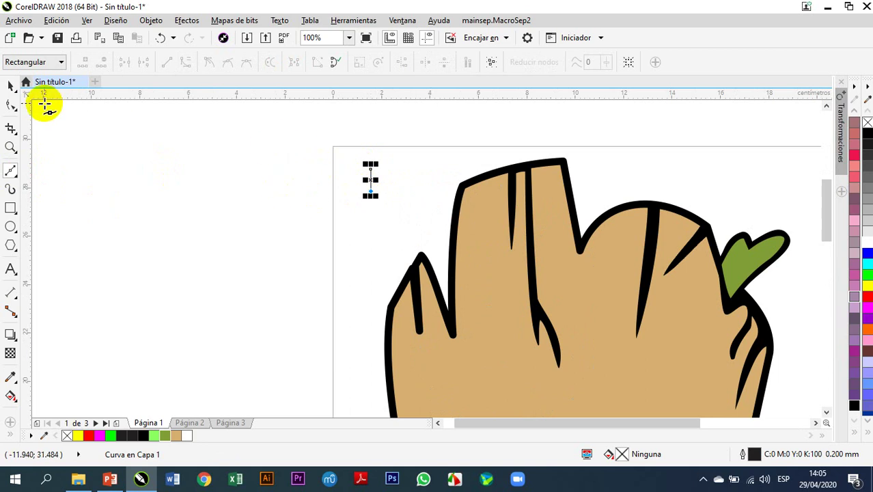
left_click(10, 106)
left_click(10, 84)
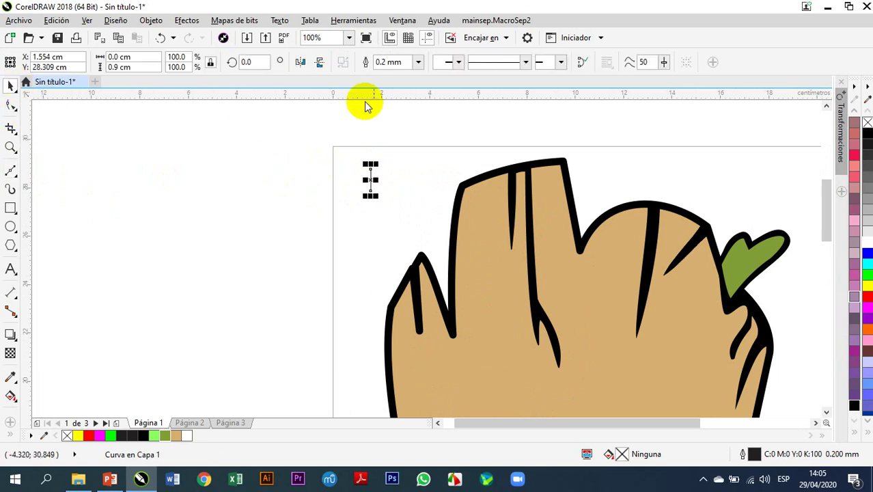
left_click(418, 63)
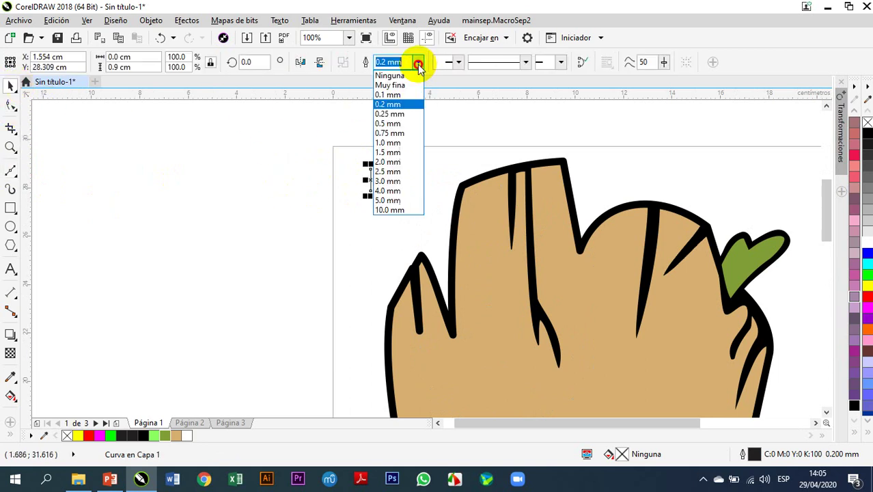
left_click(397, 142)
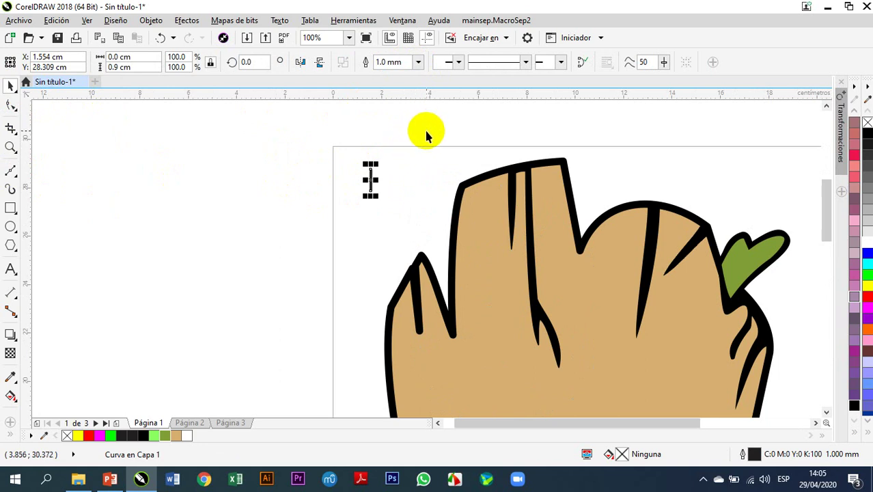
Step: Form a cross in the page's upper-left corner from the line and a copy of it rotated 90°
left_click(251, 62)
double_click(255, 61)
type("90")
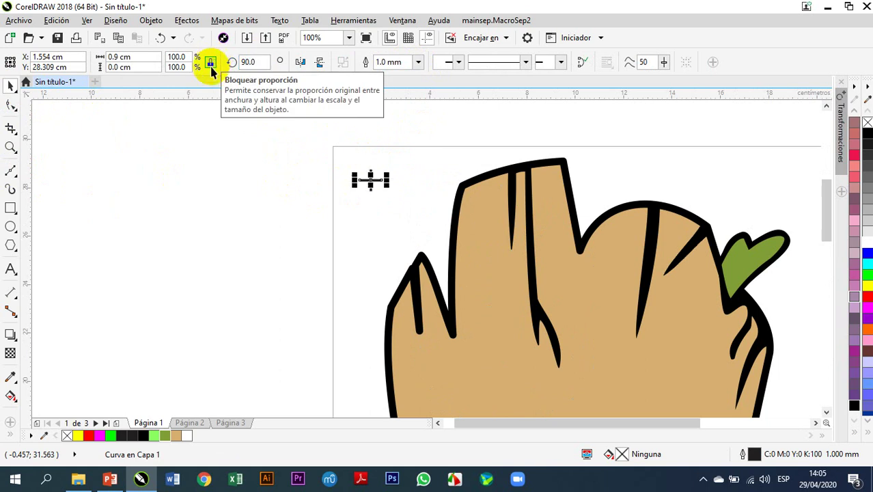
left_click(210, 224)
Step: Draw a small circle centred on the corner cross and colour the whole mark black, C100 M100 Y100 K100
scroll(374, 179, "up", 1)
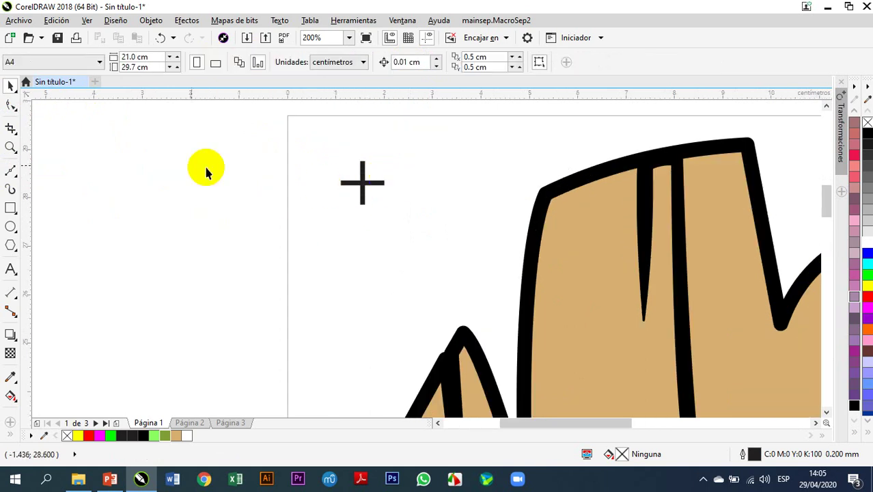
scroll(414, 198, "up", 1)
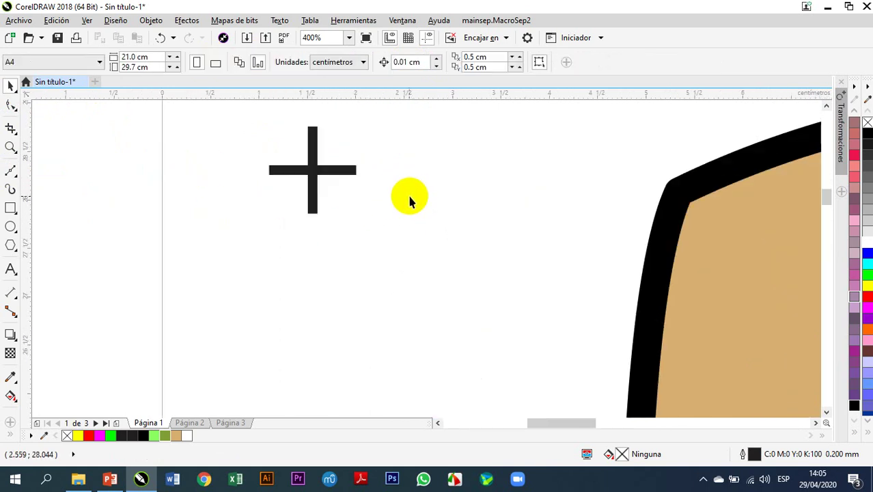
left_click(11, 228)
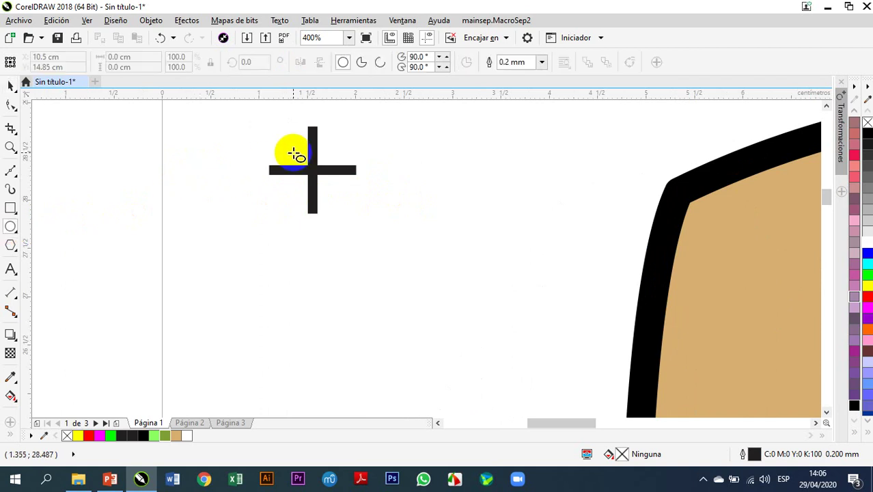
left_click_drag(293, 154, 338, 197)
left_click(14, 95)
left_click_drag(236, 113, 400, 236)
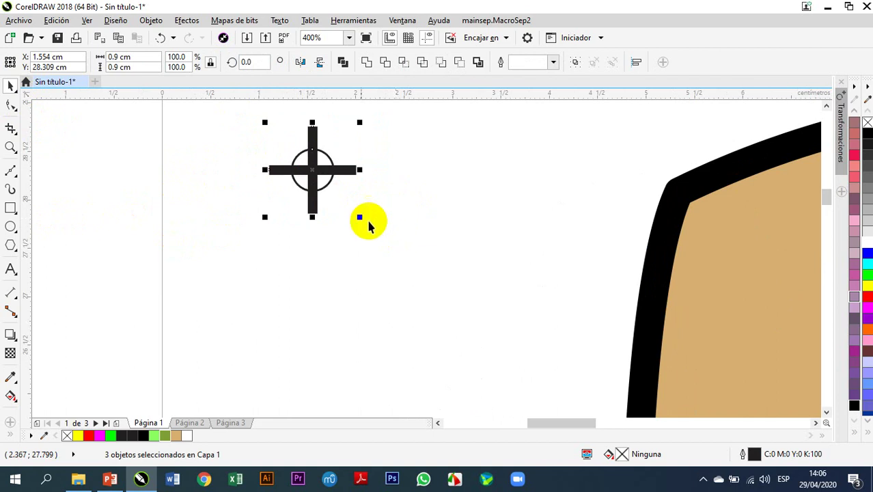
left_click(142, 436)
left_click(265, 347)
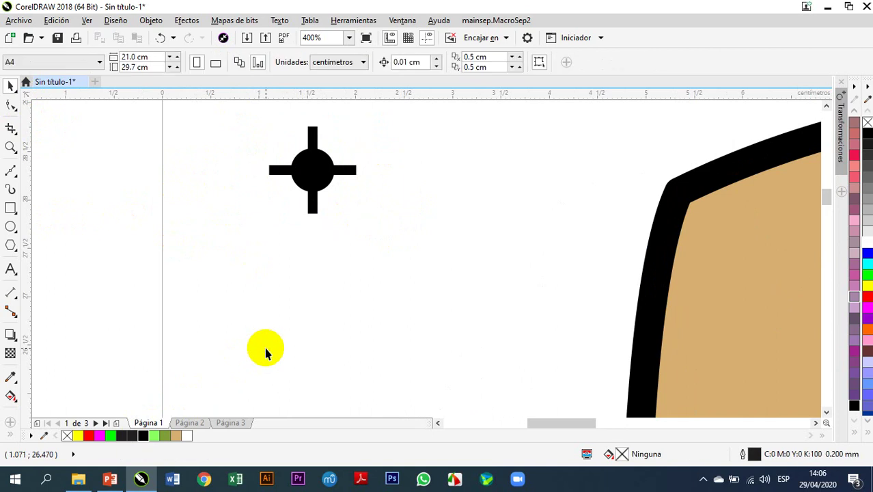
Step: Give the outlines of the corner mark round line caps and group the cross with its circle
left_click_drag(229, 110, 376, 238)
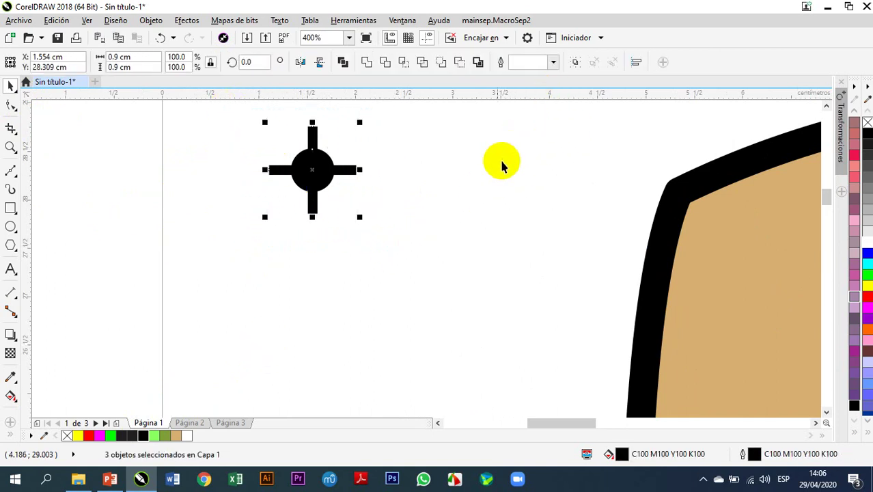
double_click(752, 461)
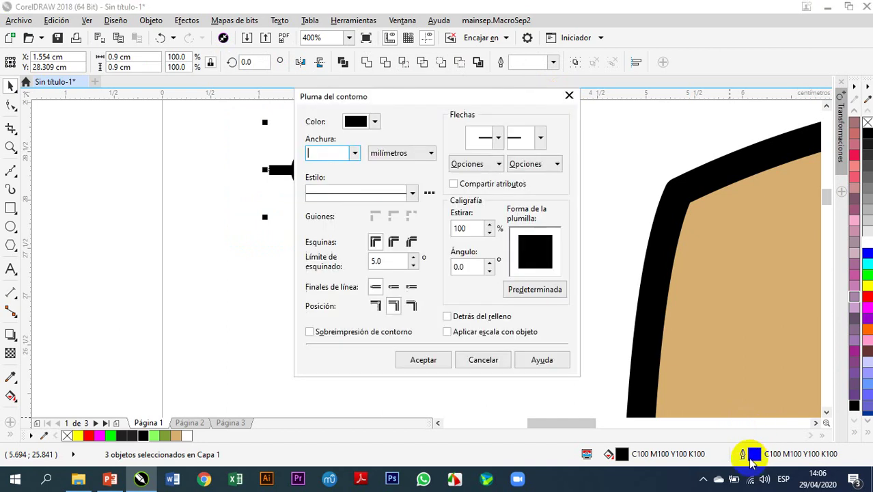
left_click(393, 288)
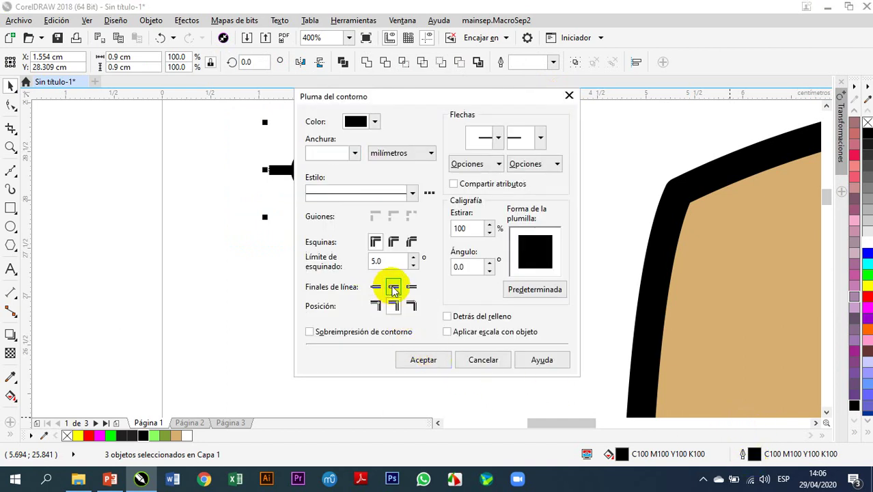
left_click(424, 359)
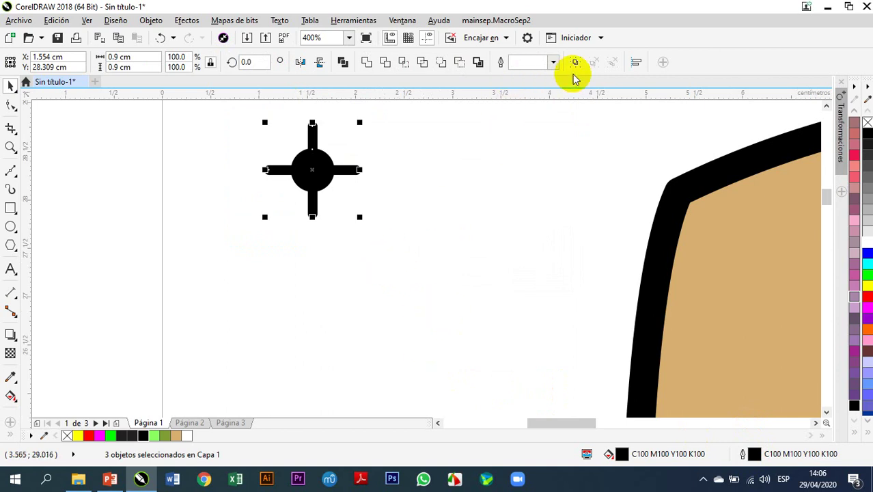
key("ctrl+g")
left_click(462, 195)
Step: Copy the registration mark from the page's upper-left corner to the other three corners
scroll(327, 198, "down", 2)
scroll(327, 198, "down", 1)
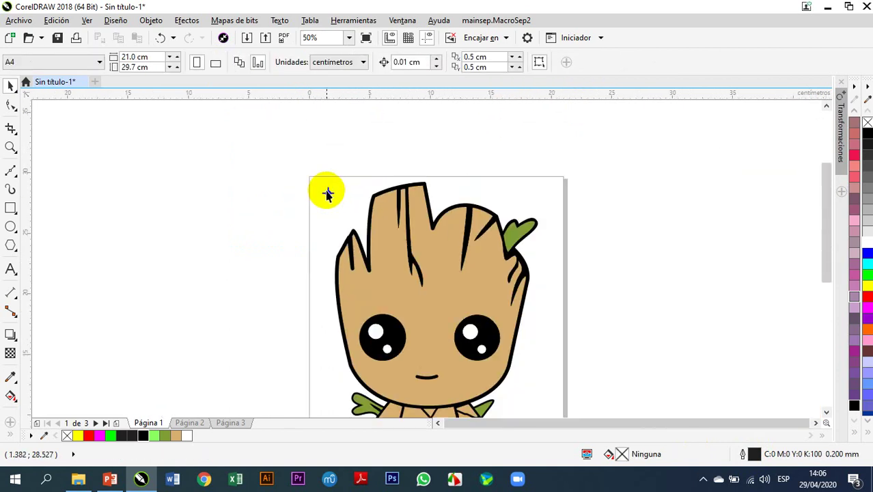
left_click_drag(327, 195, 544, 193)
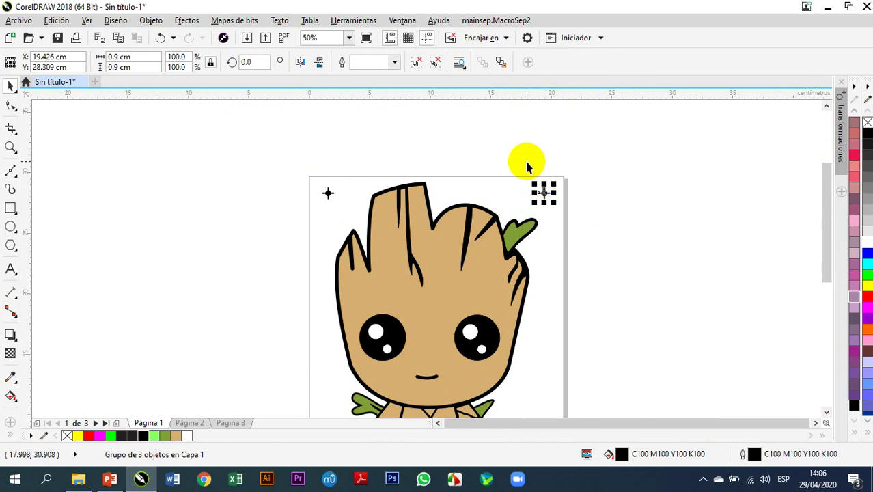
scroll(527, 165, "down", 1)
left_click_drag(531, 199, 531, 336)
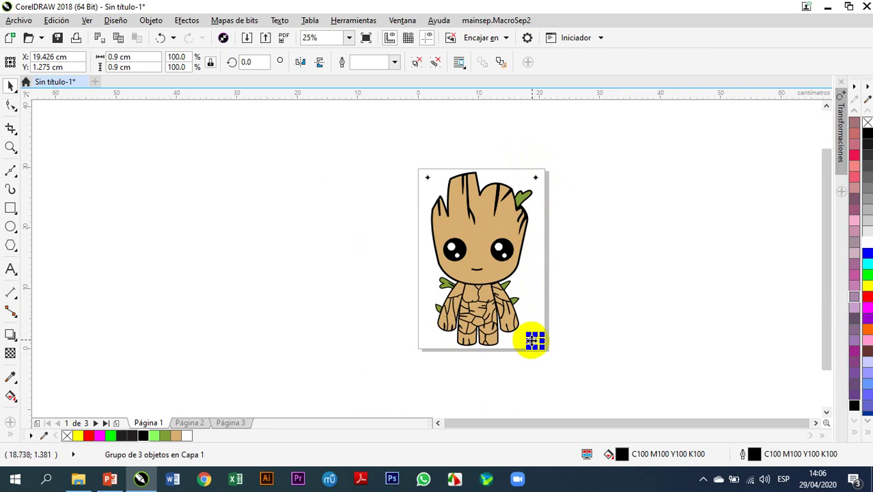
left_click_drag(535, 338, 439, 340)
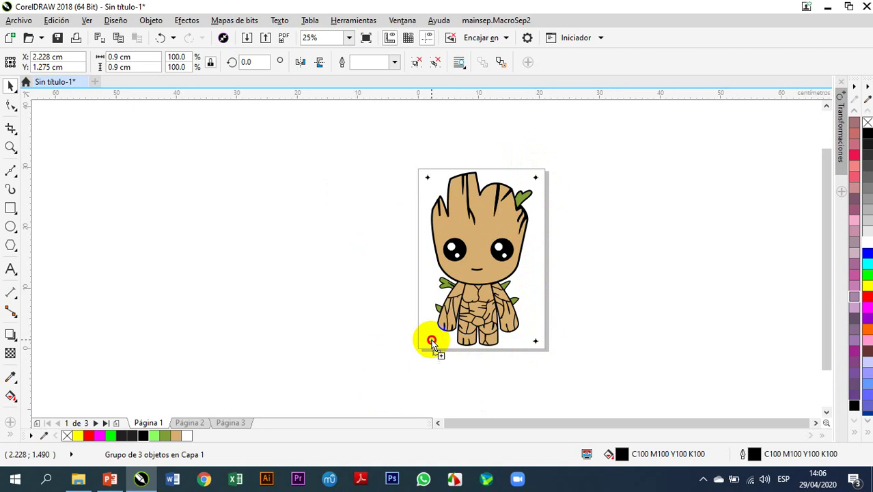
Step: Group the Groot figure together with the four corner registration marks
left_click(381, 211)
left_click_drag(390, 156, 571, 381)
left_click_drag(403, 152, 570, 209)
left_click_drag(408, 331, 601, 379)
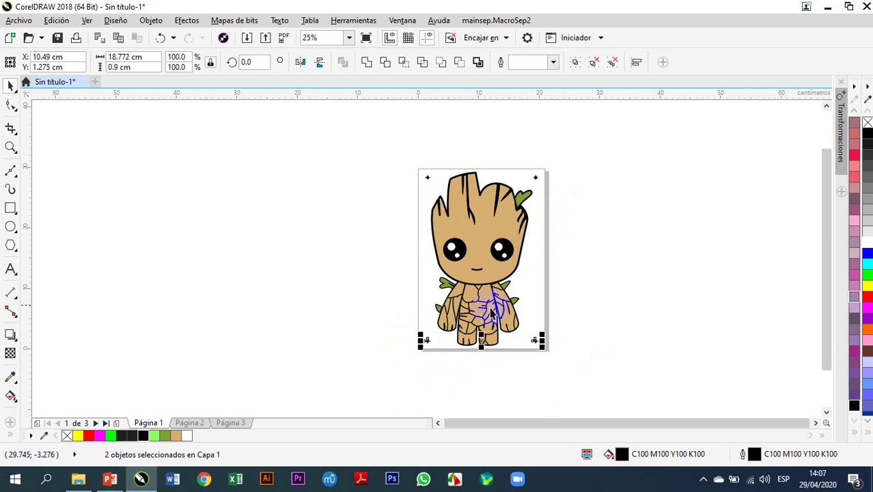
left_click(328, 256)
left_click_drag(380, 146, 580, 361)
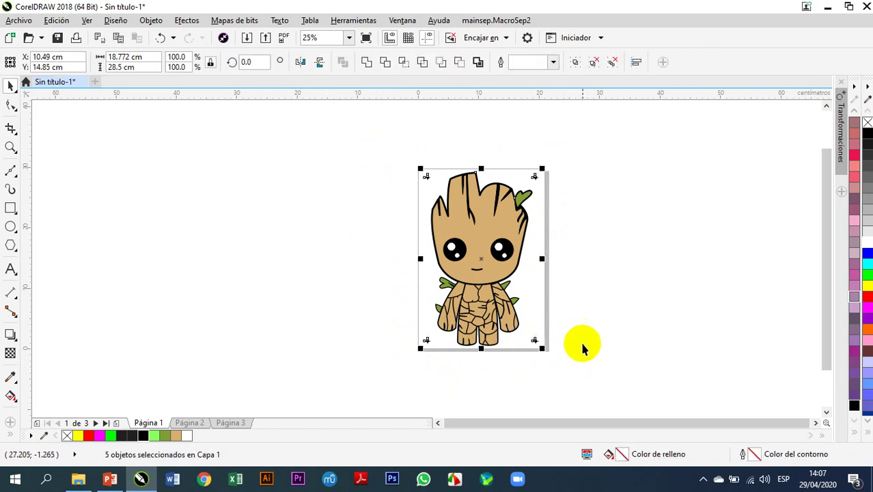
key("ctrl+g")
left_click(612, 194)
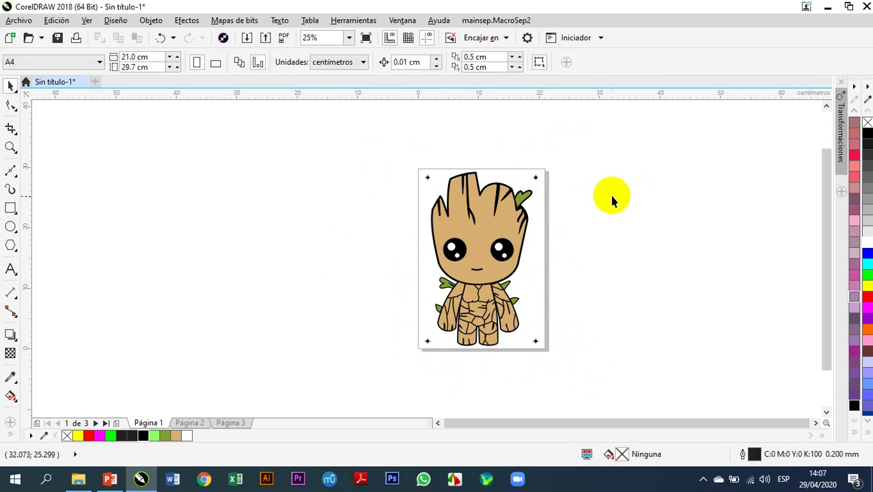
Step: Duplicate the grouped artwork twice outside the page, then centre one copy on Página 2 and the other on Página 3
left_click_drag(476, 258, 328, 264)
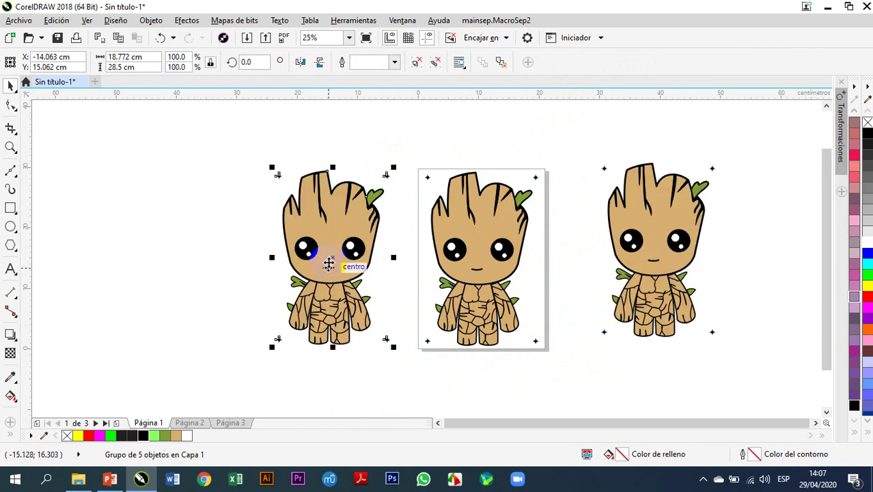
left_click(190, 423)
left_click(317, 280)
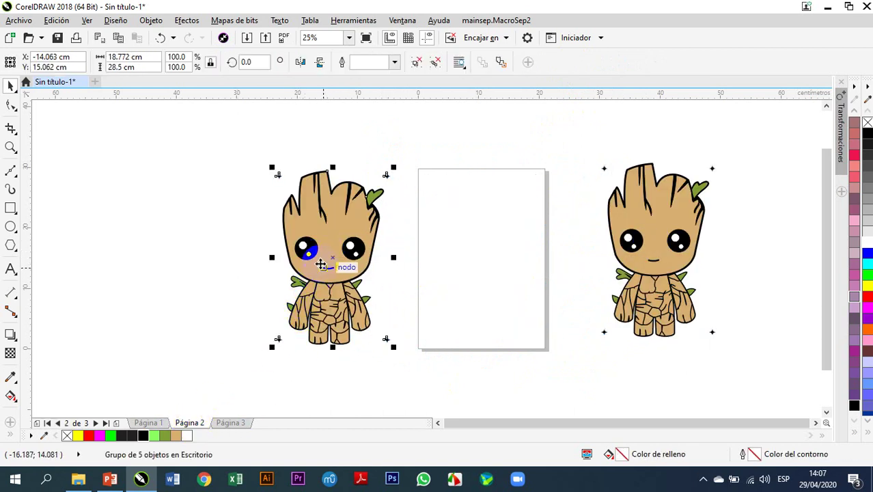
key("p")
left_click(232, 423)
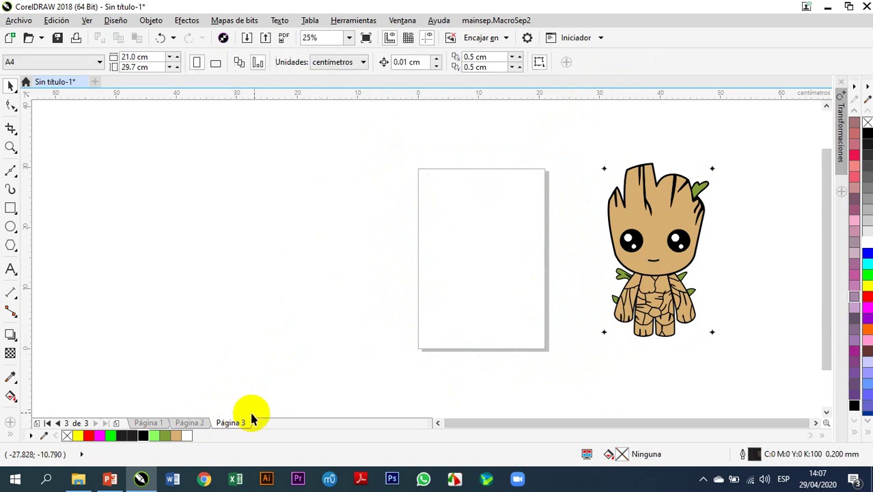
left_click(634, 245)
key("p")
Step: Ungroup the artwork on Página 2 completely into individual objects
left_click(191, 424)
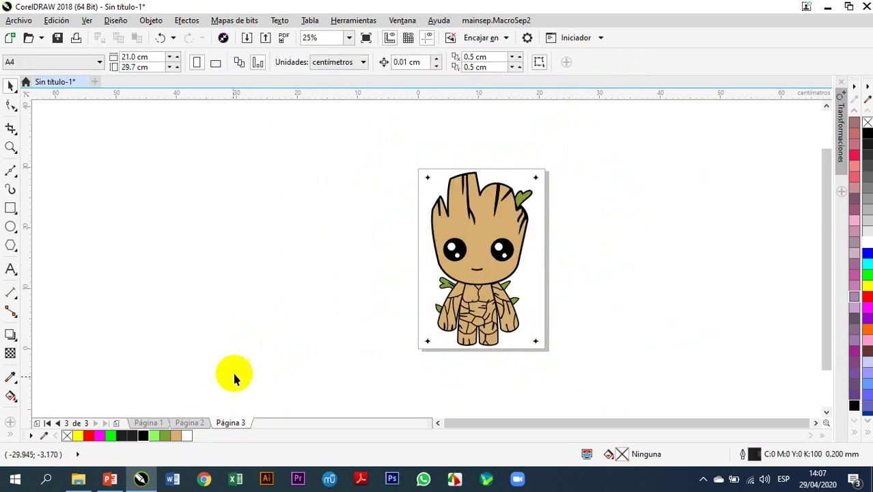
left_click(194, 424)
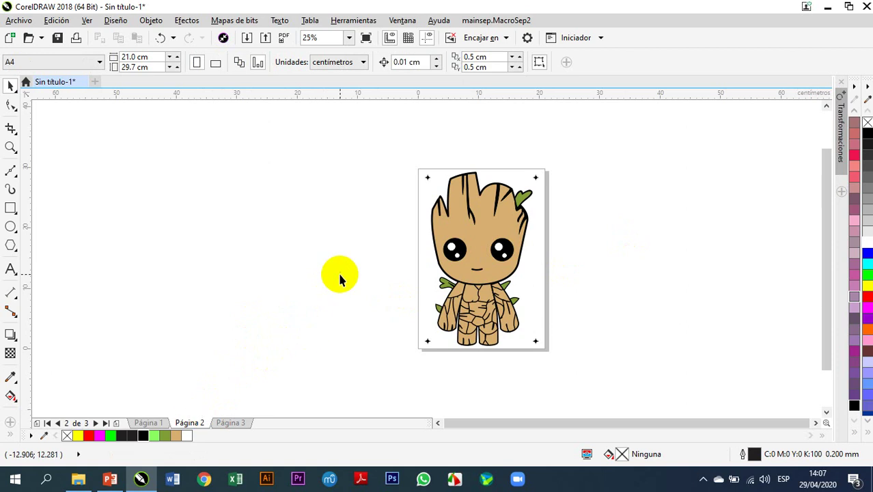
left_click(463, 280)
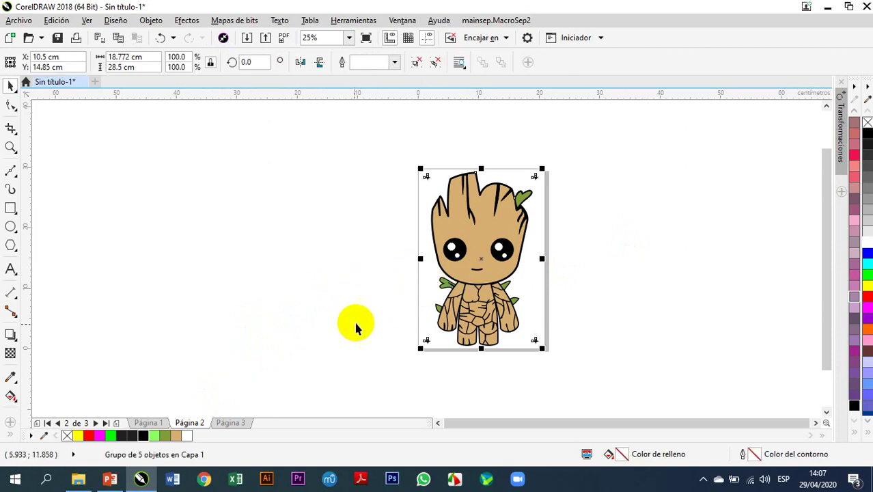
left_click(436, 62)
left_click(347, 224)
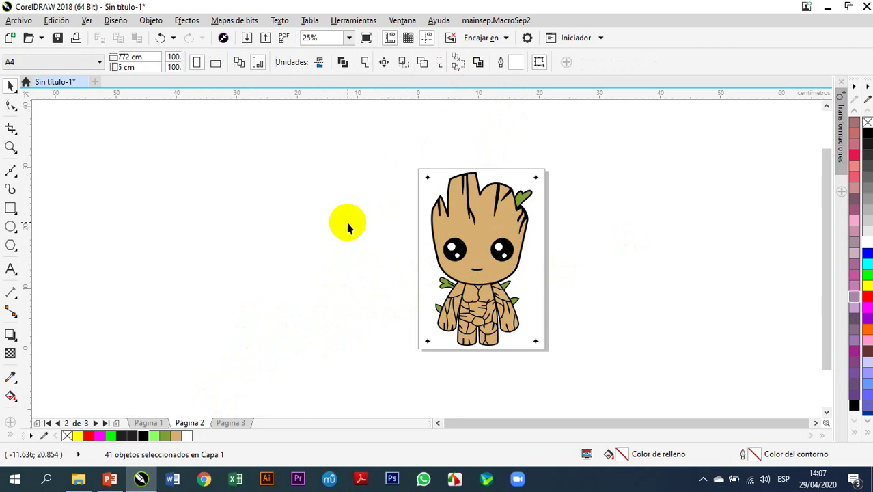
Step: Fill Groot's head, torso with legs, and the arm on the drawing's right side with white on Página 2
left_click(478, 248)
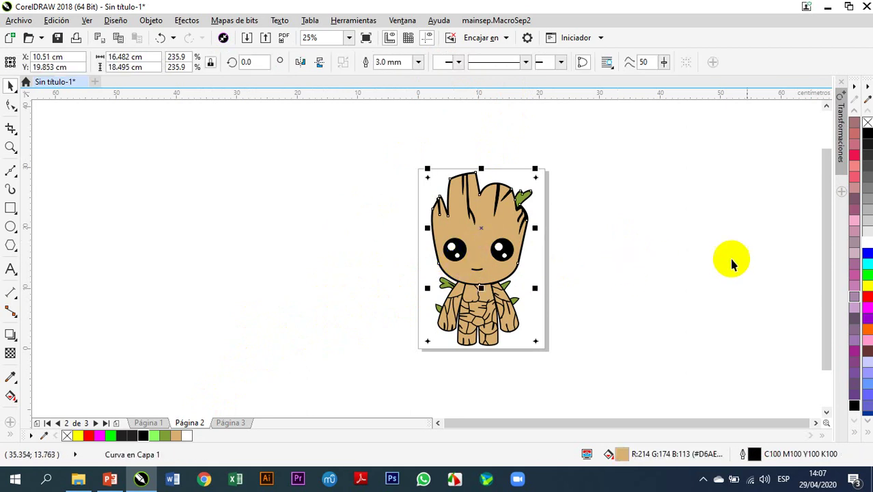
left_click(866, 243)
left_click_drag(855, 246, 489, 301)
left_click(866, 243)
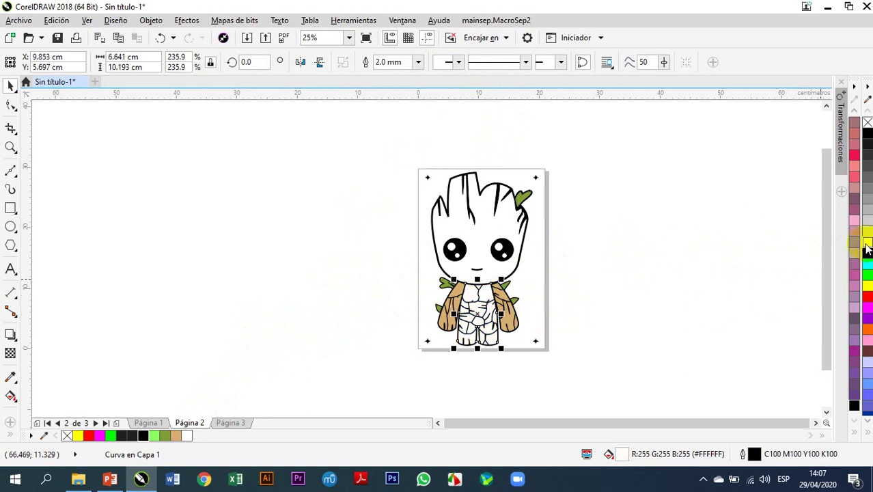
scroll(479, 322, "up", 2)
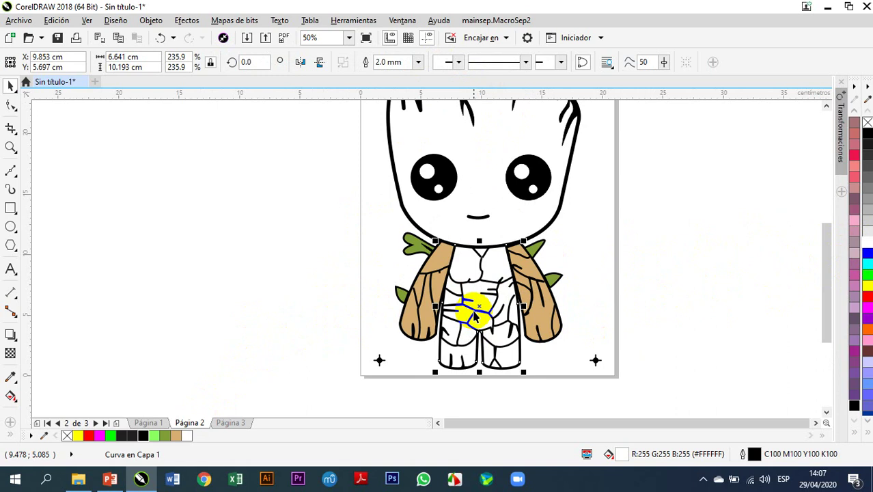
left_click(536, 274)
left_click(866, 243)
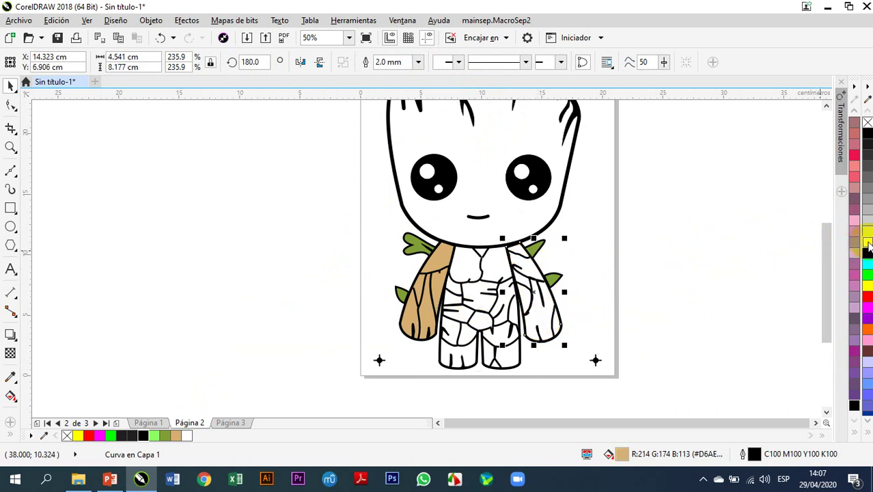
Step: Remove the brown fill from the arm on the drawing's left side, keeping its black outline
left_click(450, 254)
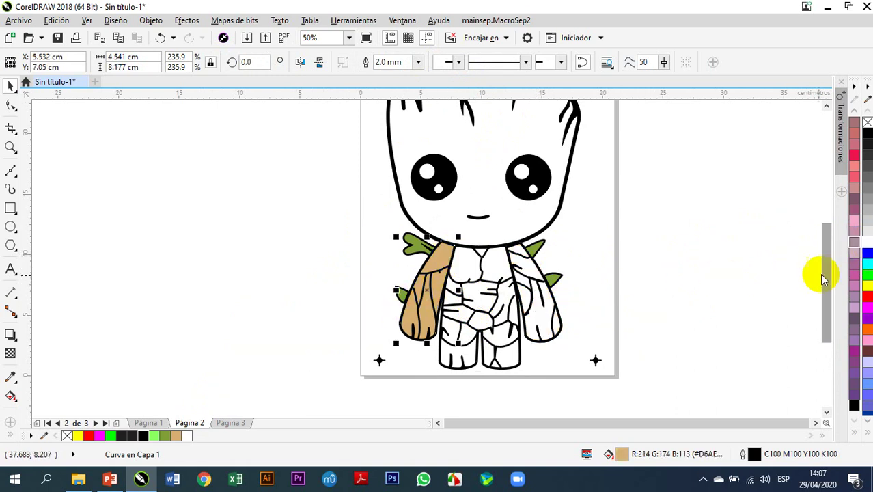
left_click(866, 243)
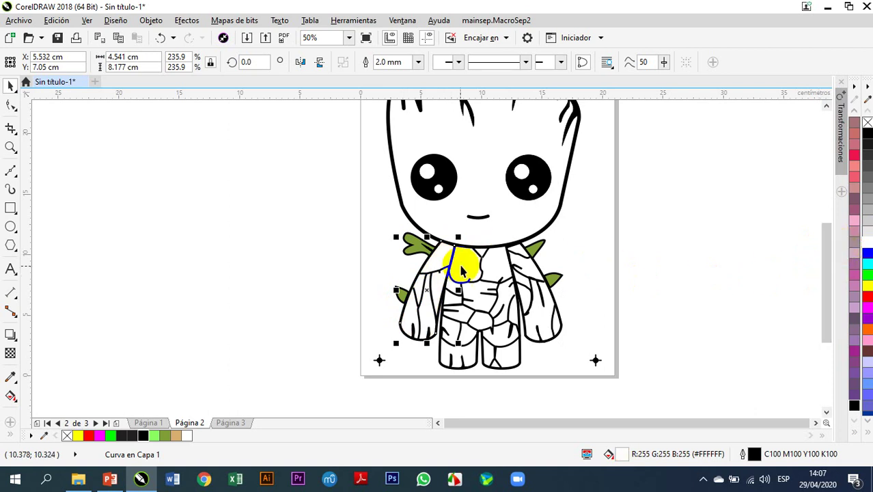
key("ctrl+z")
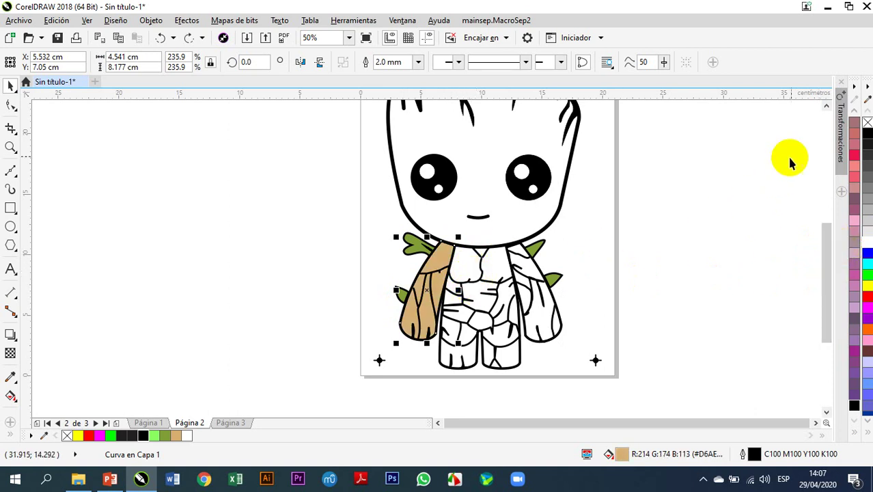
left_click(867, 123)
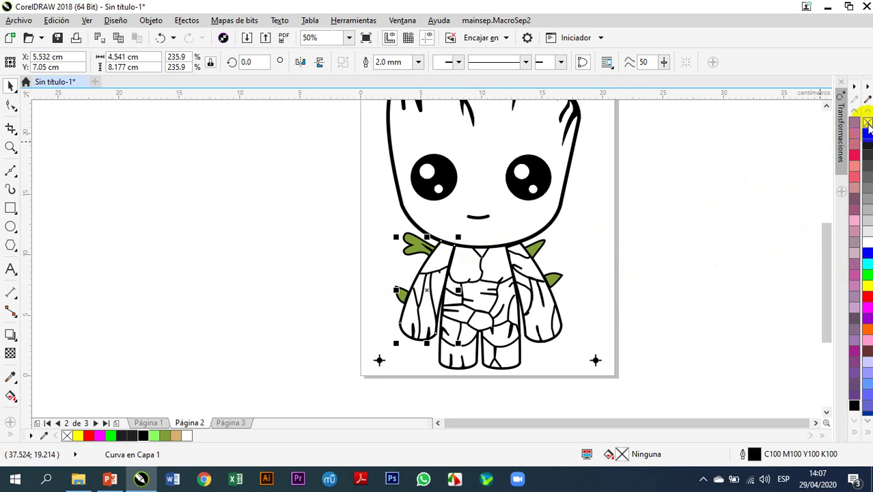
Step: Remove the green fill from the two leaves on the arm at the drawing's left side, keeping their black outlines
scroll(507, 325, "up", 2)
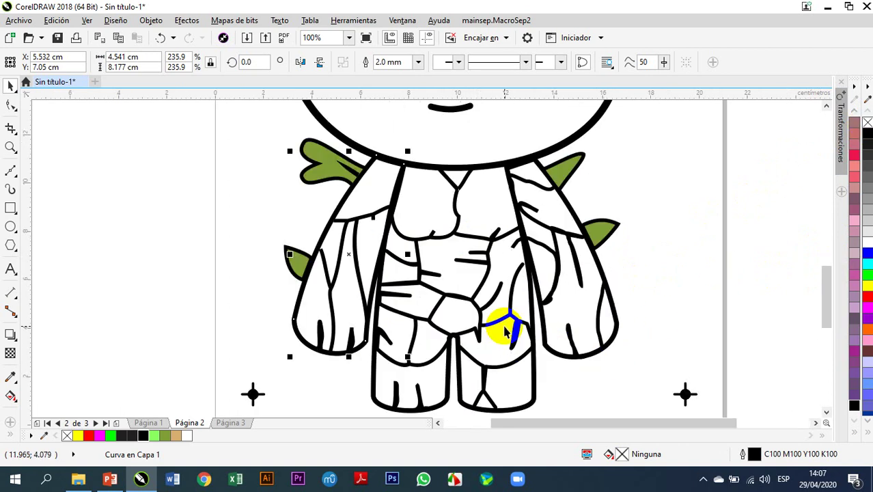
scroll(506, 332, "down", 3)
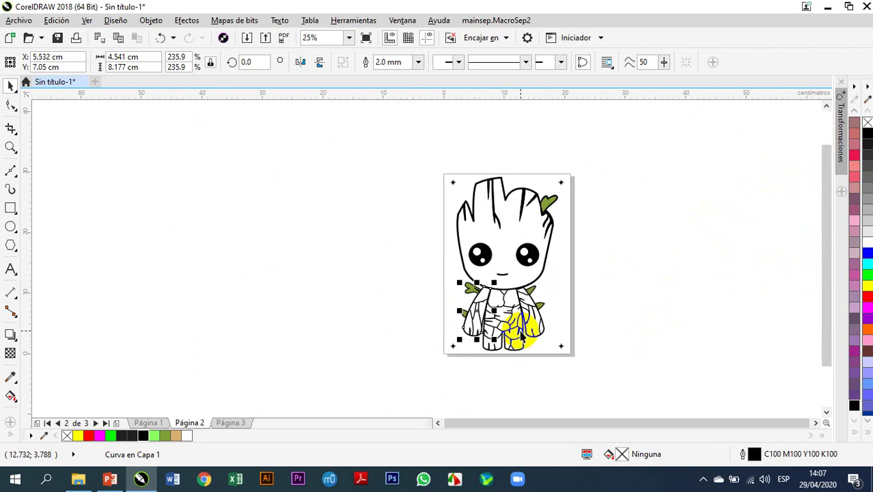
scroll(513, 304, "up", 2)
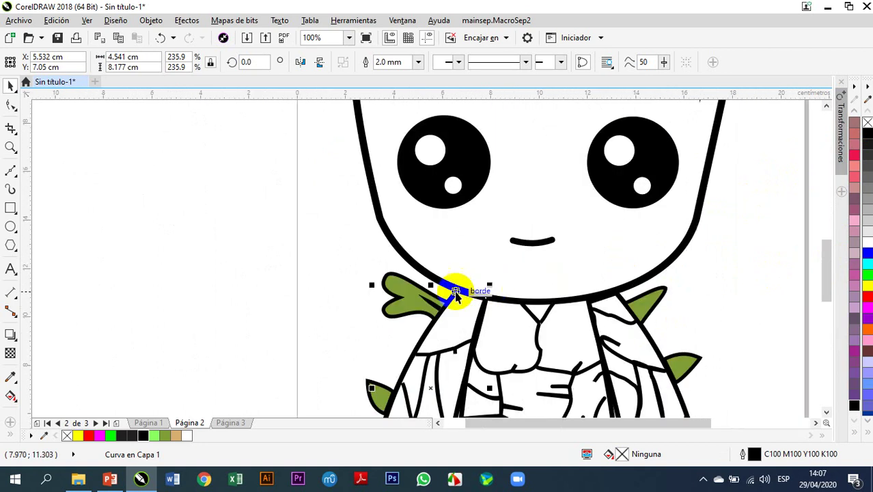
left_click(404, 305)
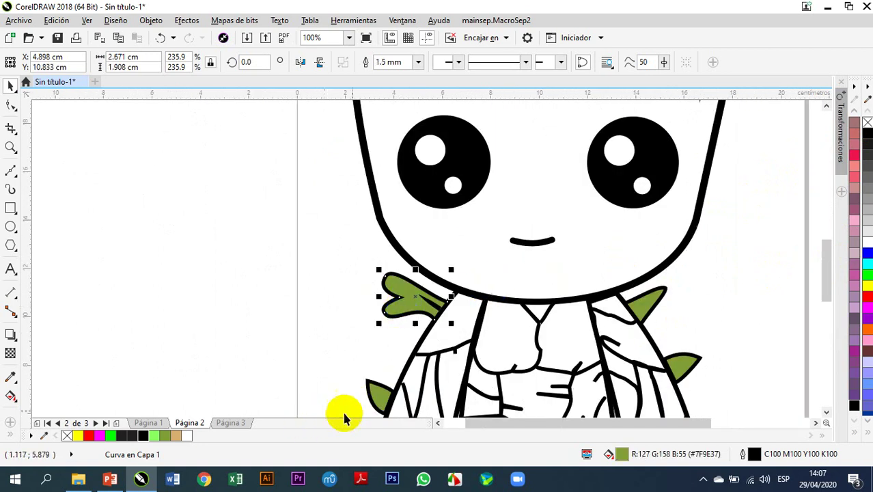
left_click(867, 122)
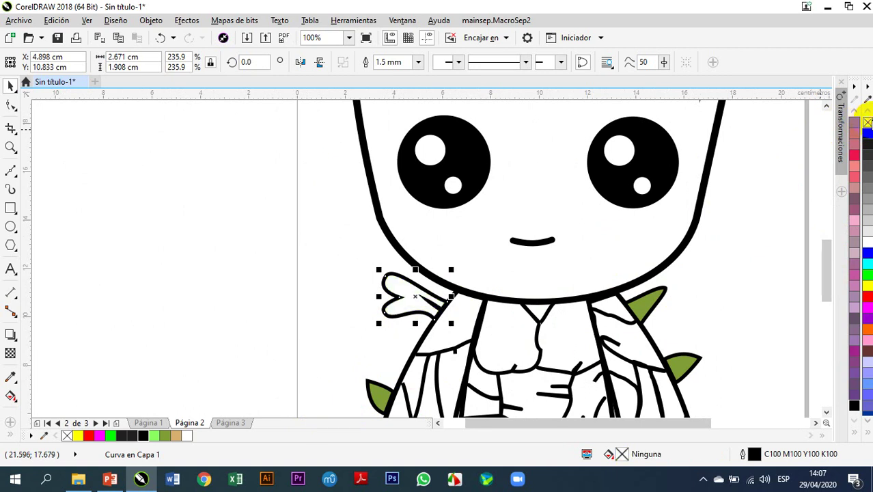
left_click(381, 399)
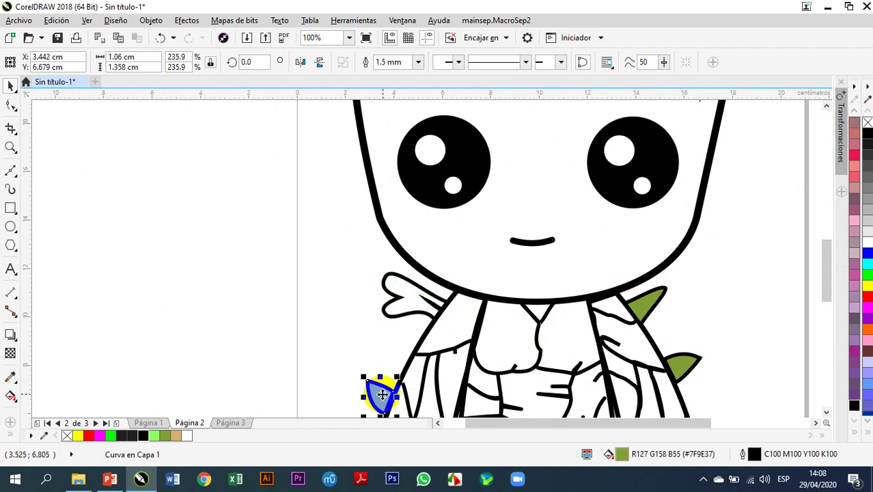
left_click(867, 123)
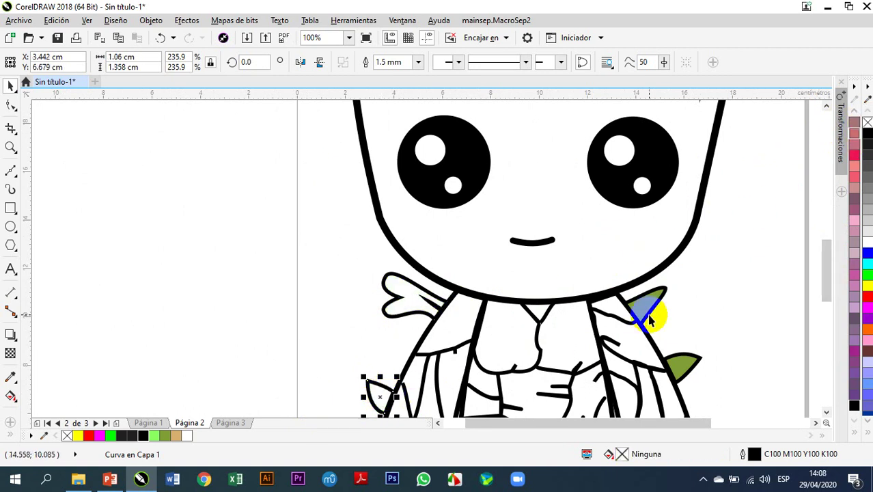
Step: Remove the green fill from the two leaves on the arm at the drawing's right side, keeping their outlines
left_click(646, 307)
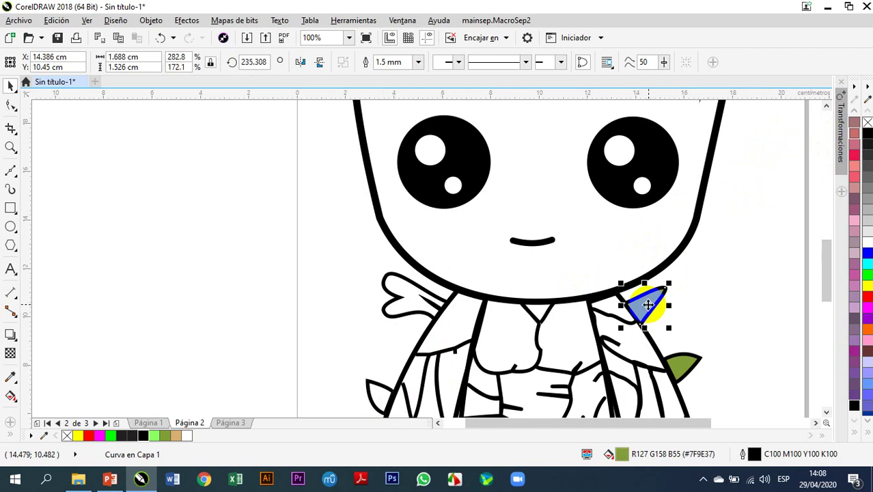
left_click(867, 123)
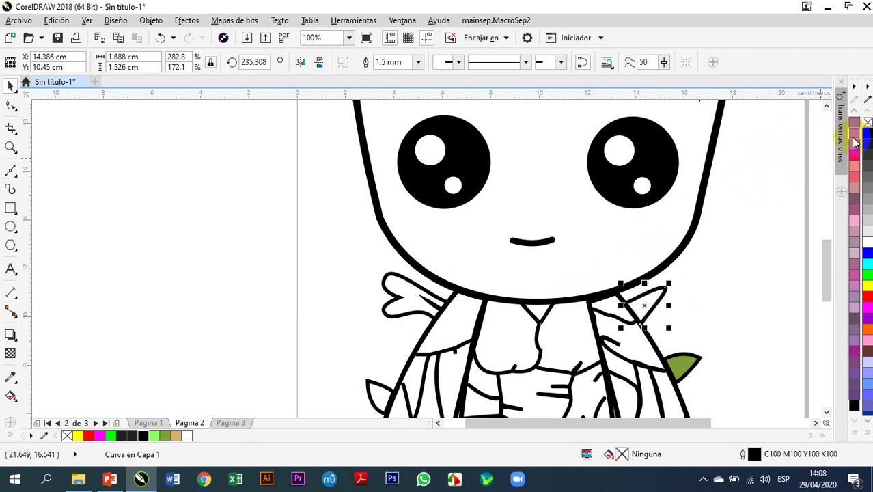
left_click(680, 364)
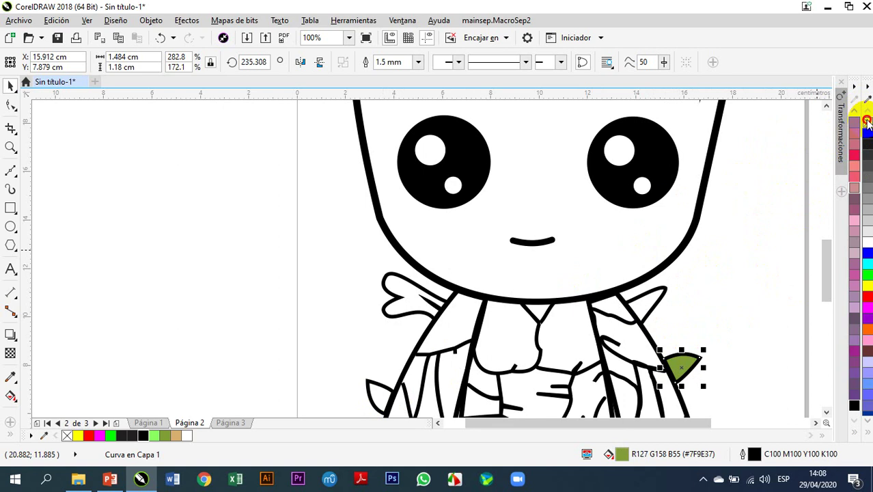
left_click(867, 123)
left_click(729, 201)
Step: Remove the green fill from the leaf on Groot's head, keeping its black outline
scroll(683, 192, "down", 2)
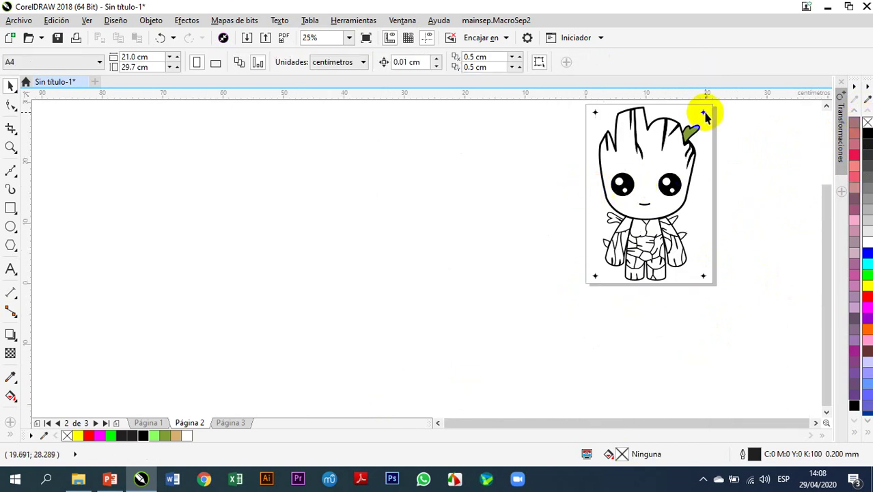
scroll(704, 116, "up", 4)
scroll(610, 176, "down", 1)
left_click(553, 239)
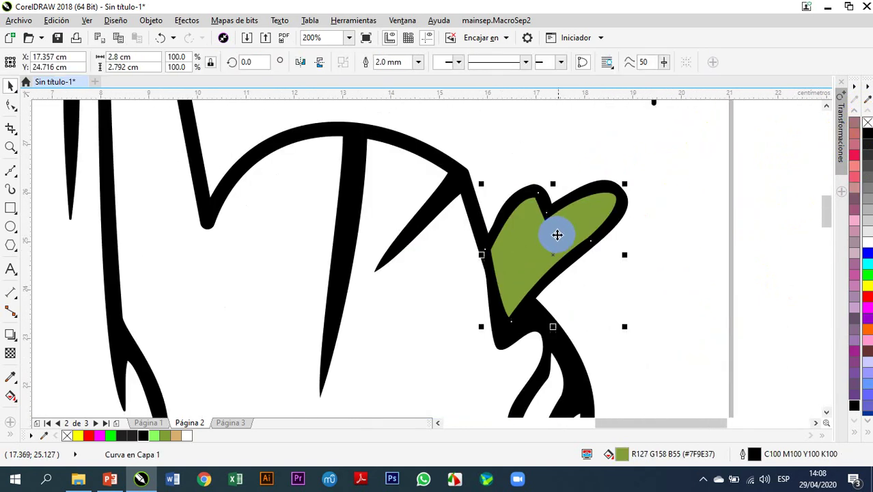
left_click(867, 123)
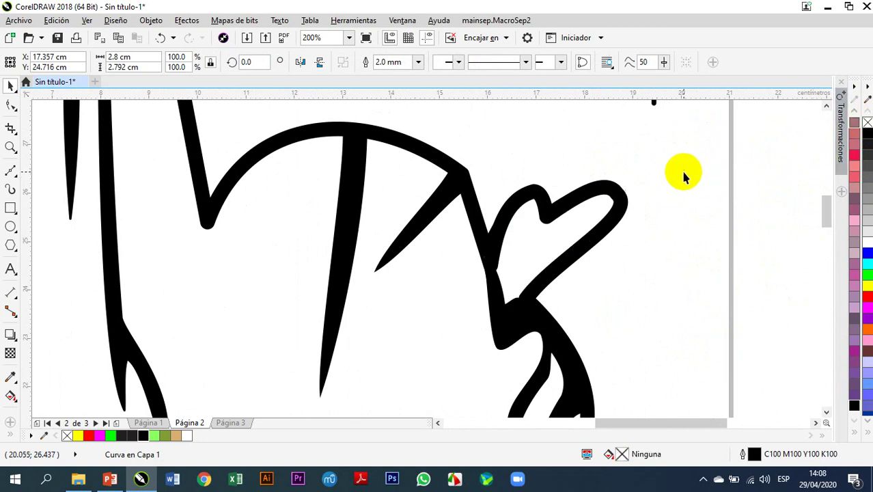
left_click(677, 170)
scroll(658, 160, "down", 2)
scroll(614, 164, "down", 1)
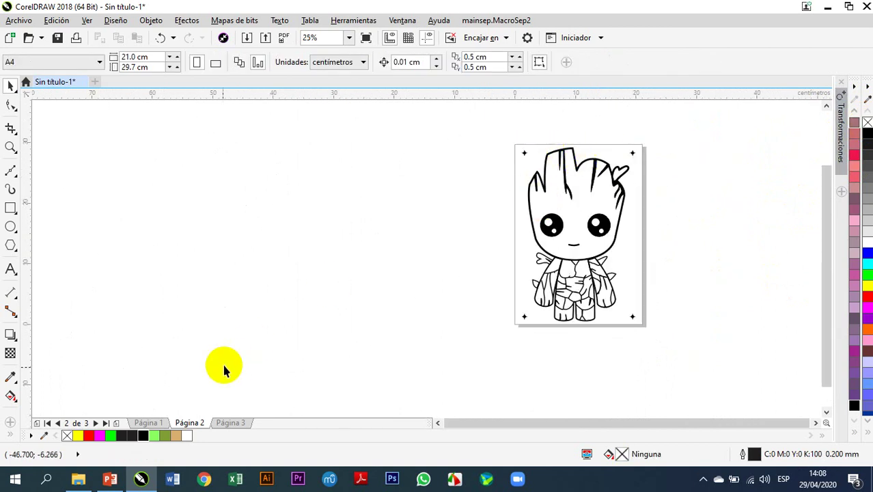
Step: Rename Página 2 as Negro and select its whole artwork together with the registration marks
right_click(195, 424)
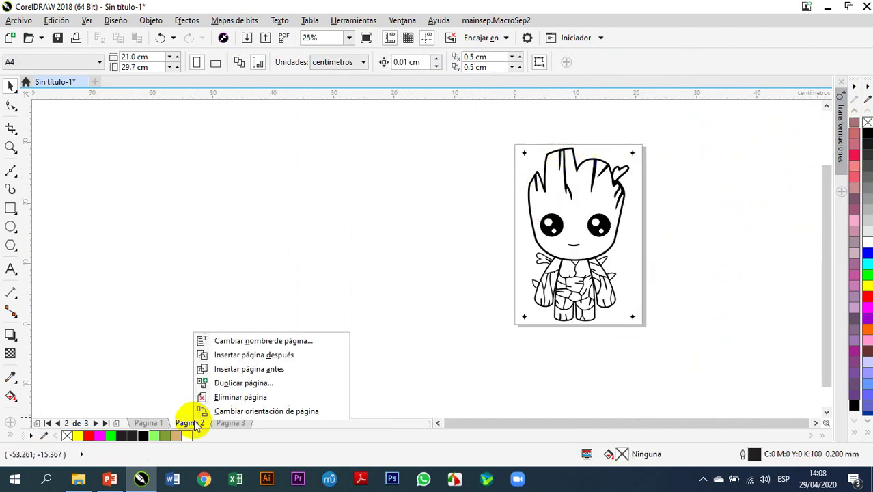
left_click(265, 341)
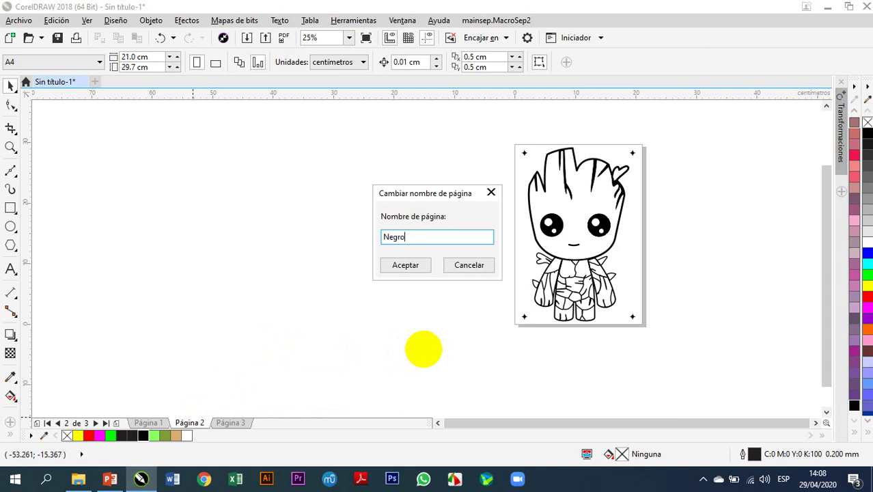
key("Return")
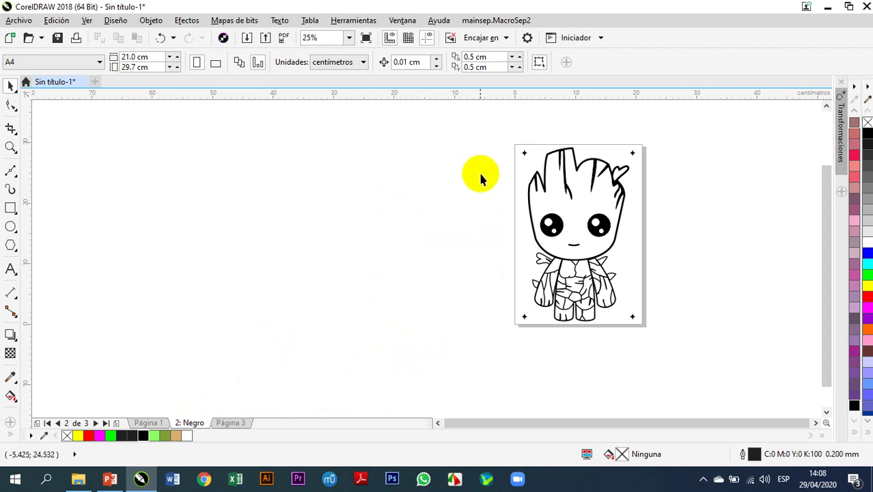
left_click_drag(477, 140, 694, 356)
left_click(577, 64)
left_click(405, 218)
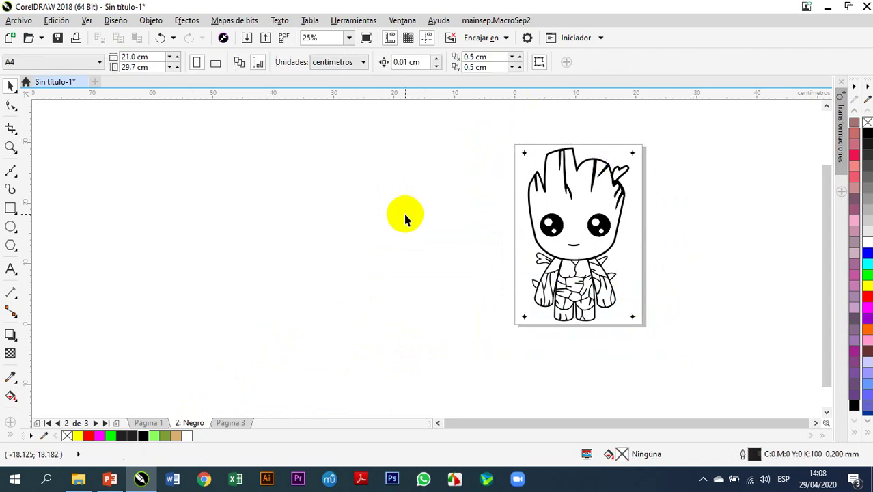
Step: Insert a new page after Página 3
left_click(229, 422)
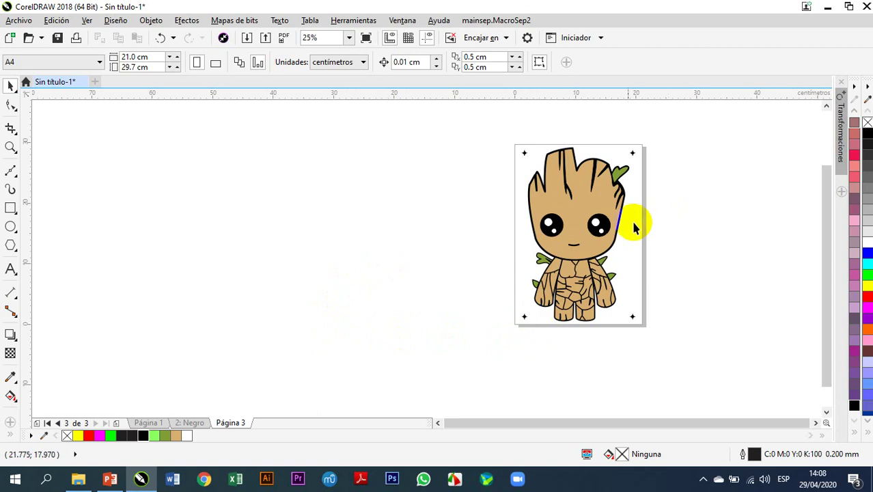
left_click(118, 424)
left_click(232, 422)
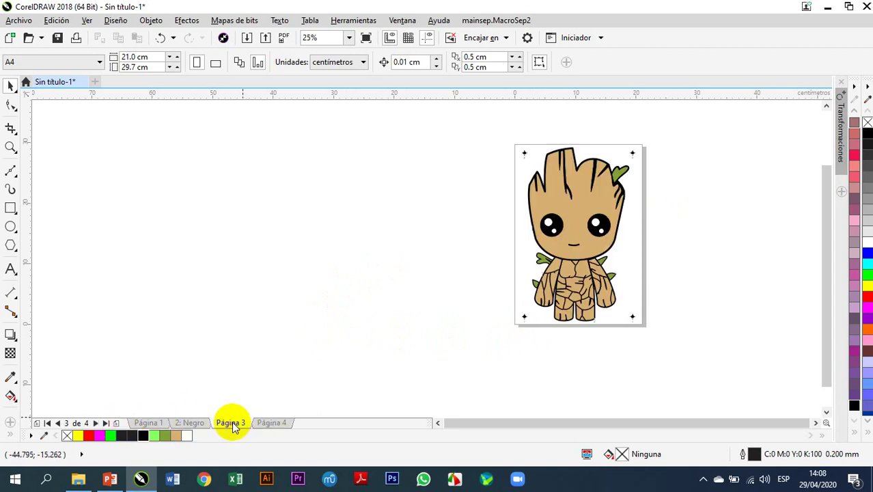
Step: Place a copy of Página 1's grouped artwork outside the page and centre that copy on Página 4
left_click(148, 423)
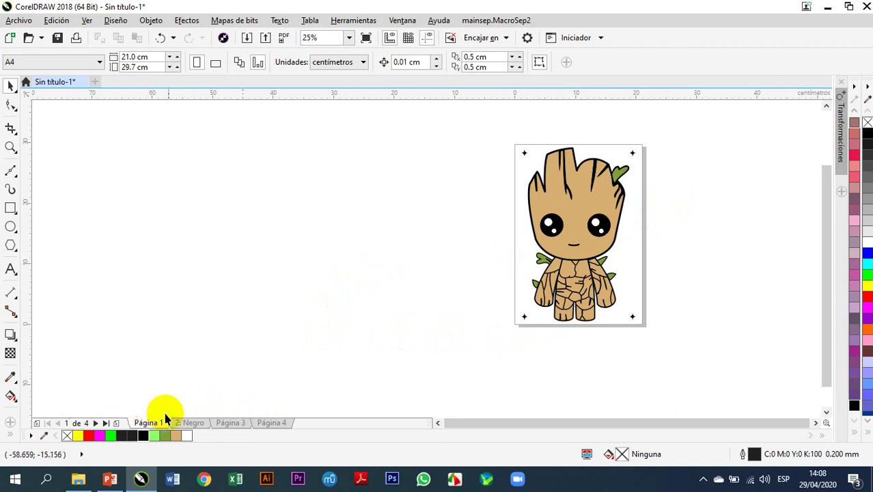
left_click_drag(570, 251, 375, 268)
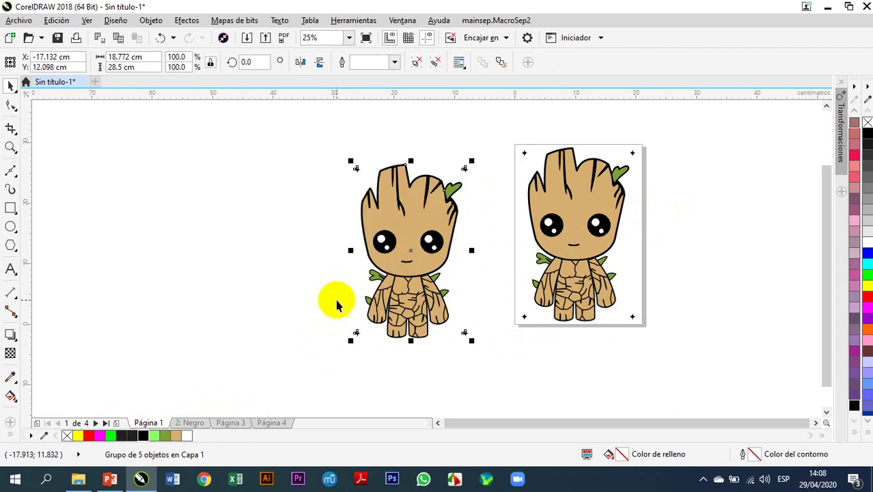
left_click(269, 422)
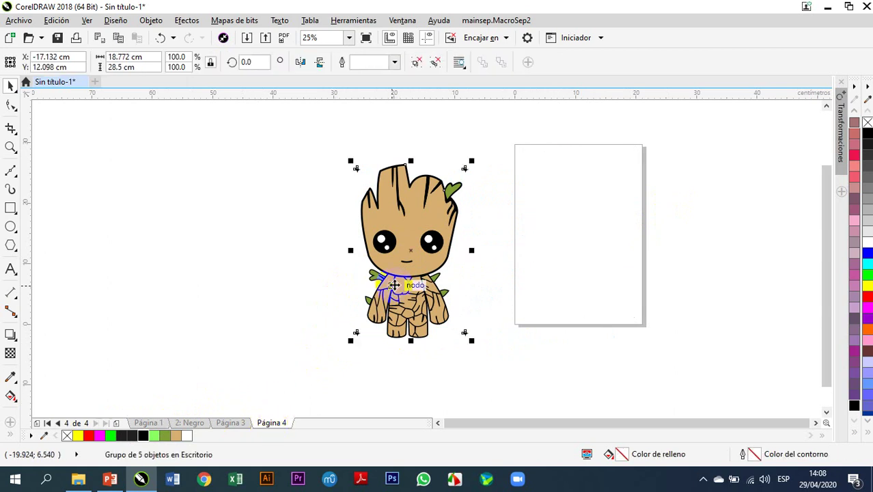
key("p")
left_click(359, 289)
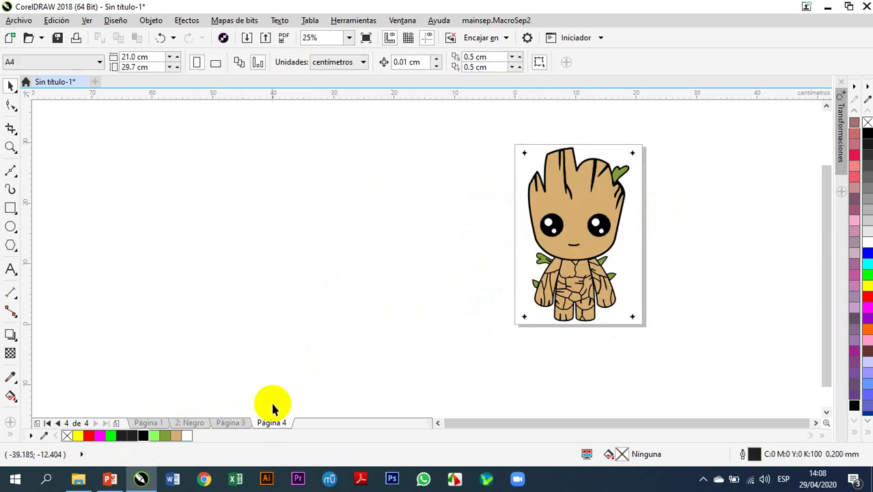
Step: Ungroup the coloured artwork on Página 3 completely into individual objects
left_click(231, 424)
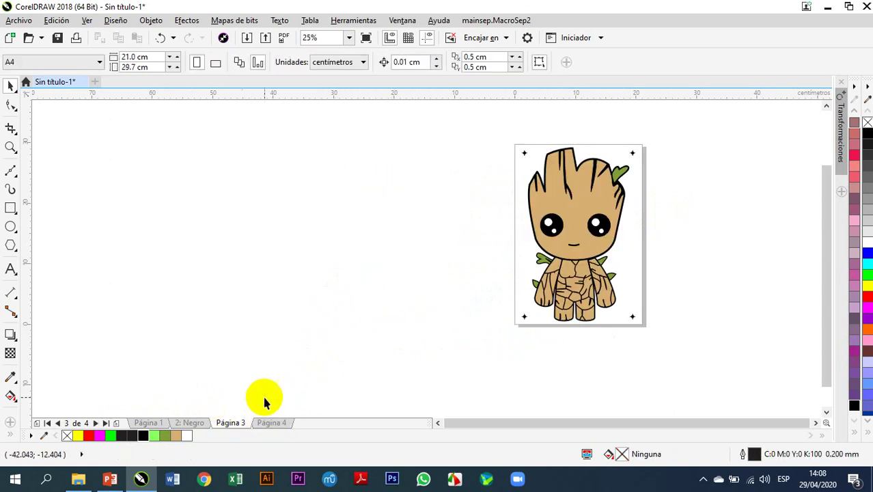
left_click(195, 423)
left_click(231, 423)
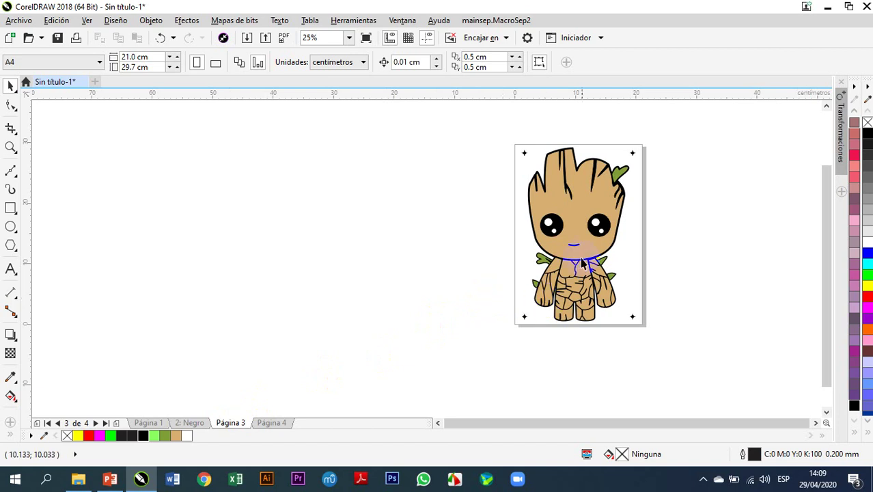
scroll(617, 194, "up", 1)
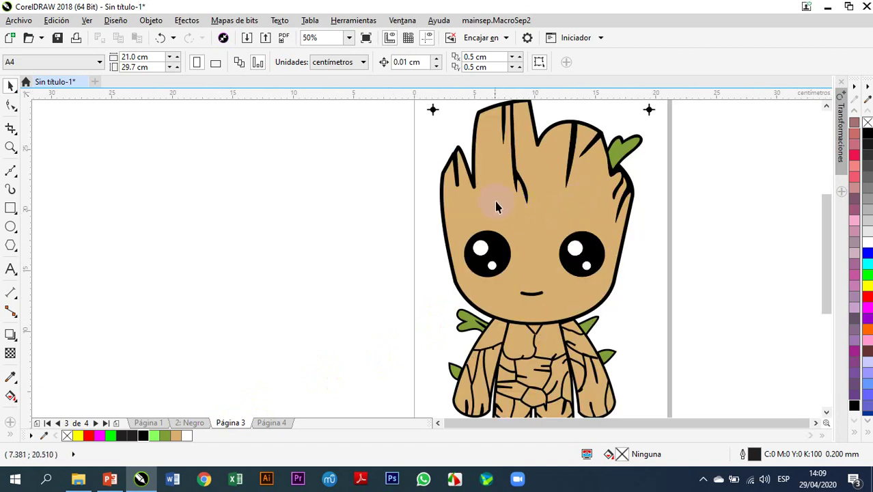
scroll(508, 212, "down", 1)
scroll(549, 189, "up", 1)
left_click(272, 242)
left_click(455, 237)
left_click(438, 63)
left_click(316, 153)
Step: Remove the black outline from Groot's head on Página 3, keeping its brown fill
left_click(466, 226)
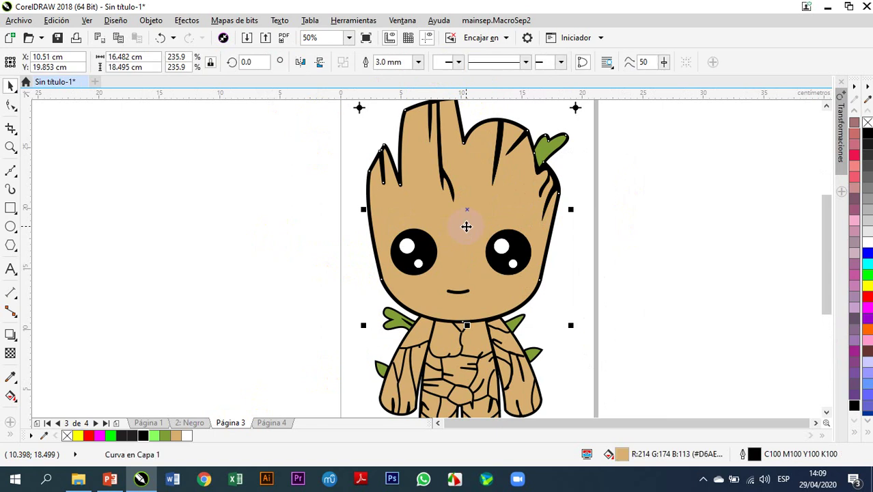
right_click(867, 123)
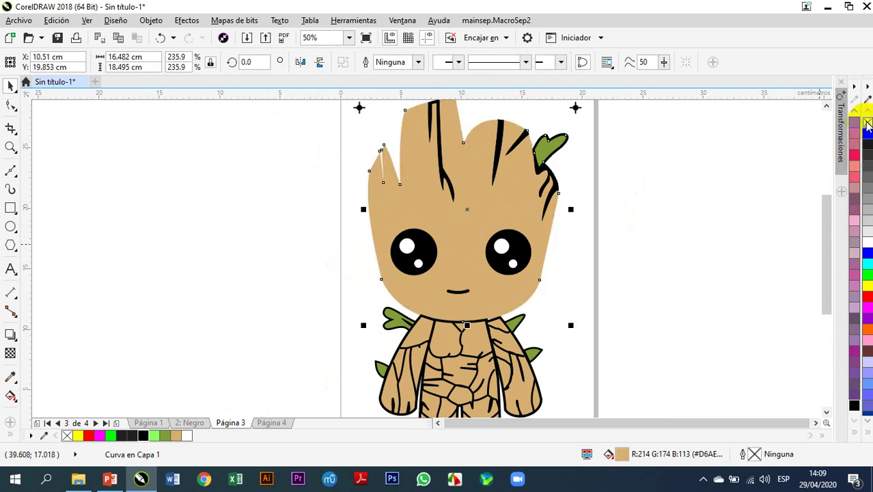
left_click(776, 236)
Step: Give the black eye circle on the drawing's right side a white fill and a white outline
left_click(516, 247)
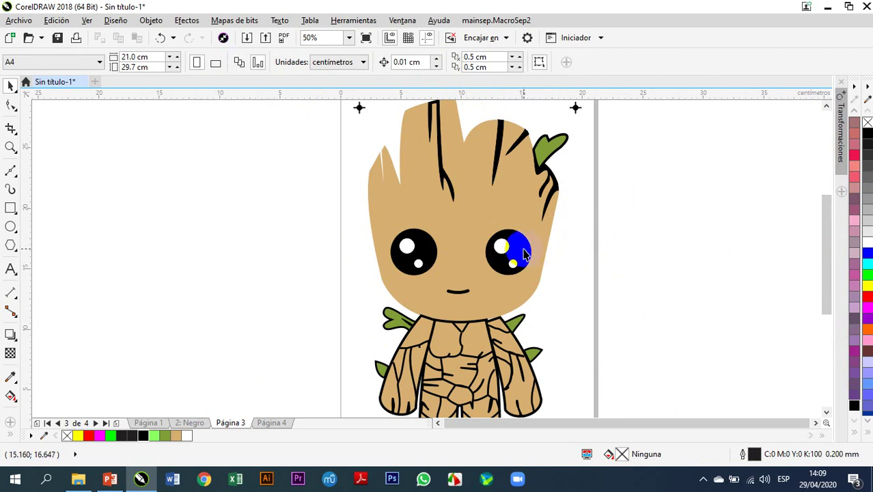
right_click(868, 123)
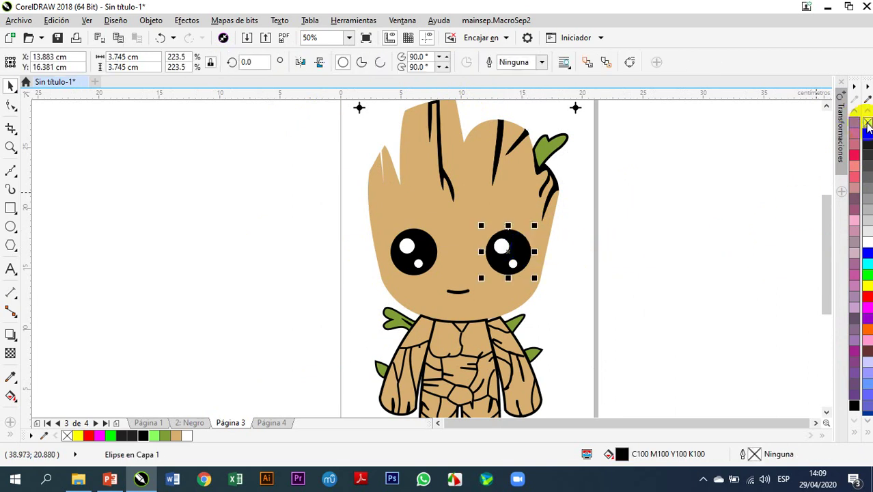
left_click(867, 123)
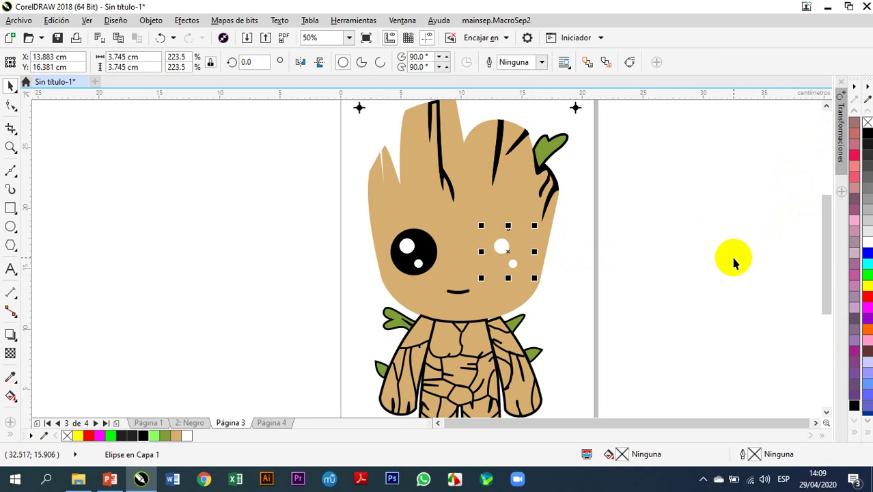
left_click(867, 242)
right_click(867, 241)
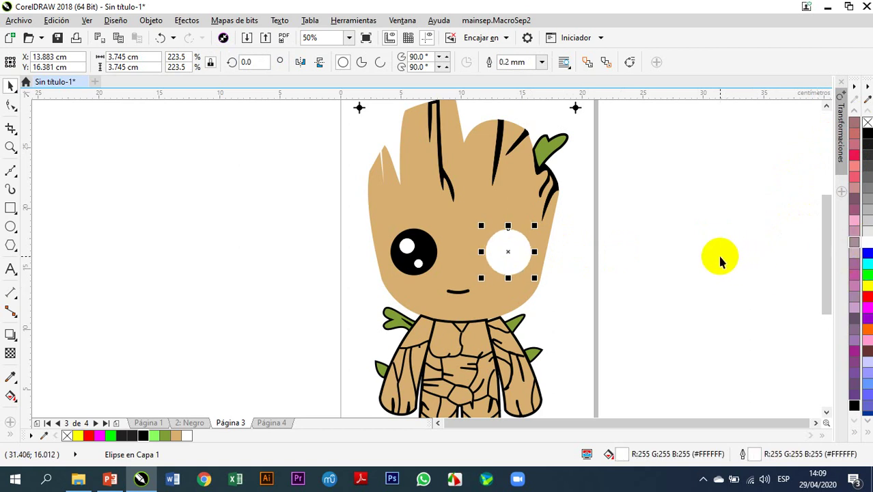
Step: Give the black eye circle on the drawing's left side a white fill and a white outline
left_click(436, 246)
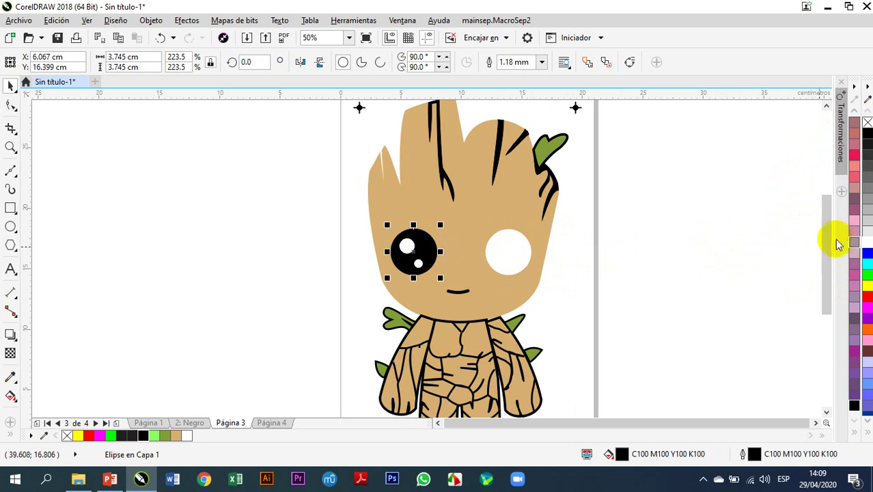
left_click(867, 229)
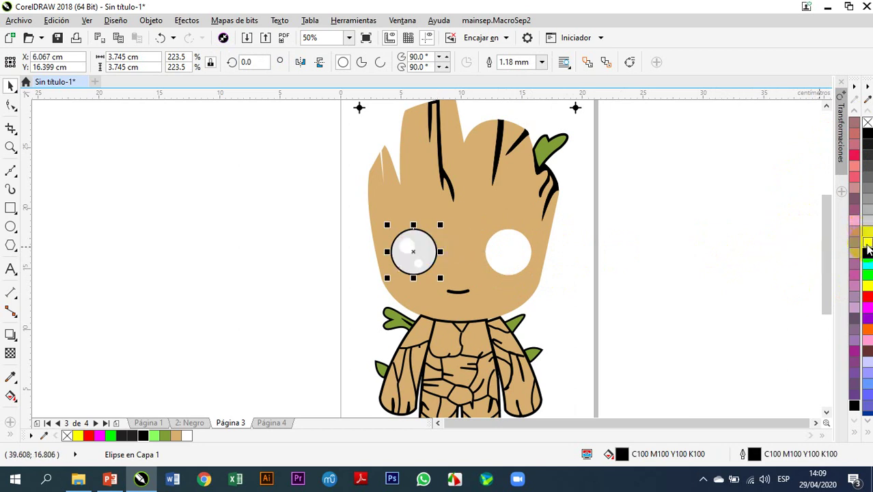
left_click(865, 242)
right_click(865, 242)
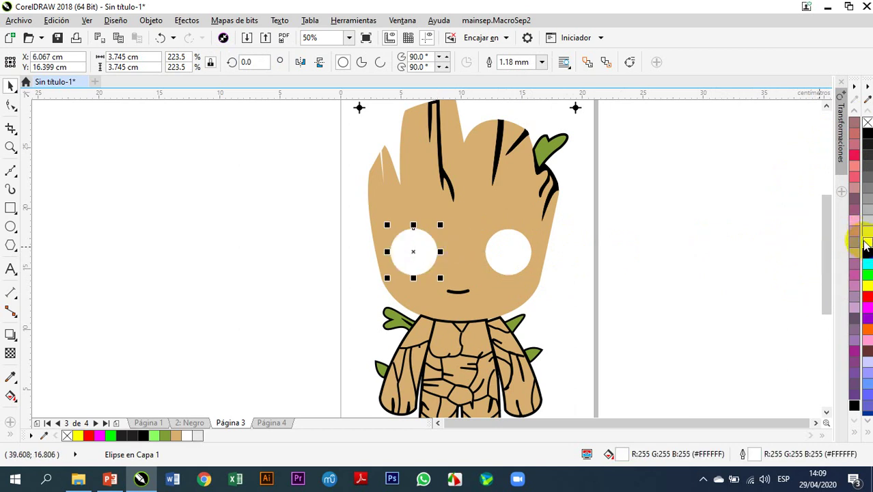
left_click(770, 240)
Step: Compare Página 3 with the Negro page and give Groot's mouth line on Página 3 a white outline
left_click(190, 423)
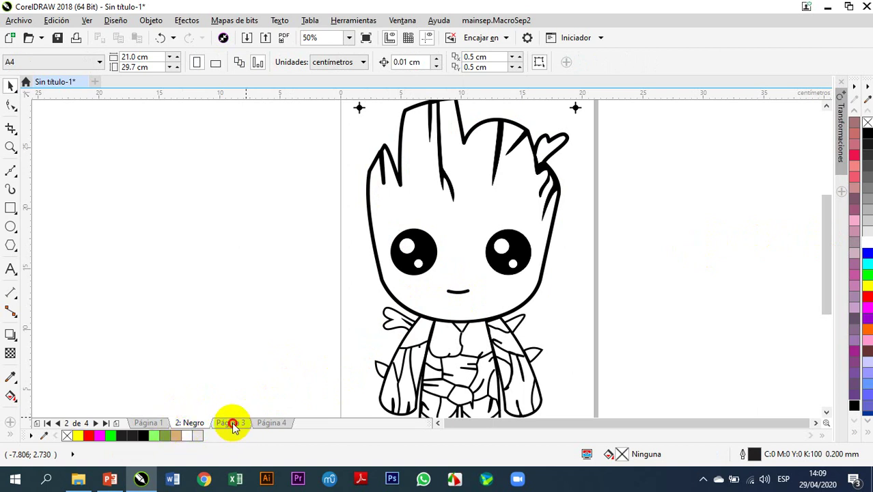
left_click(232, 422)
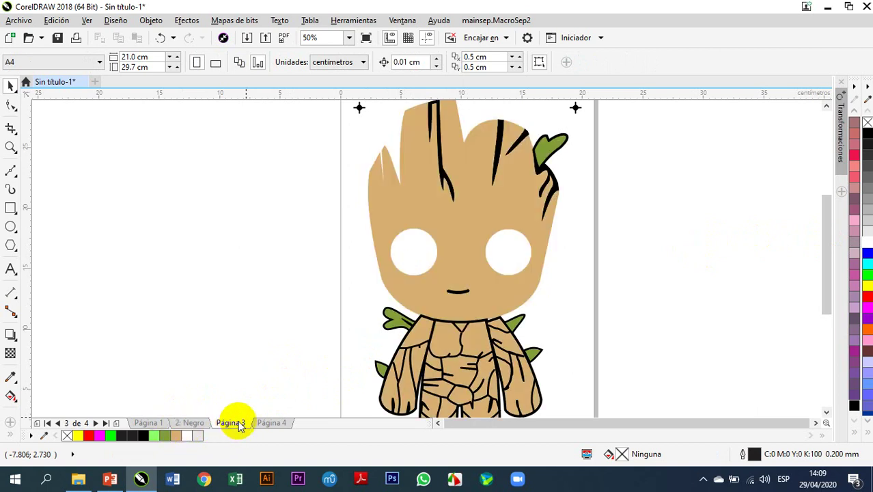
left_click(460, 295)
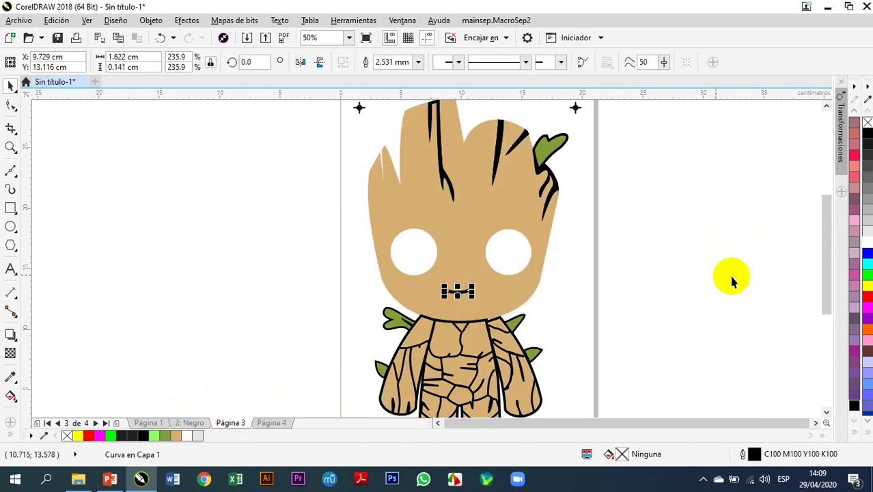
right_click(865, 242)
Step: Give the tall crack on the head's right tuft and the long branching crack on the central tuft white fills and outlines
left_click(499, 161)
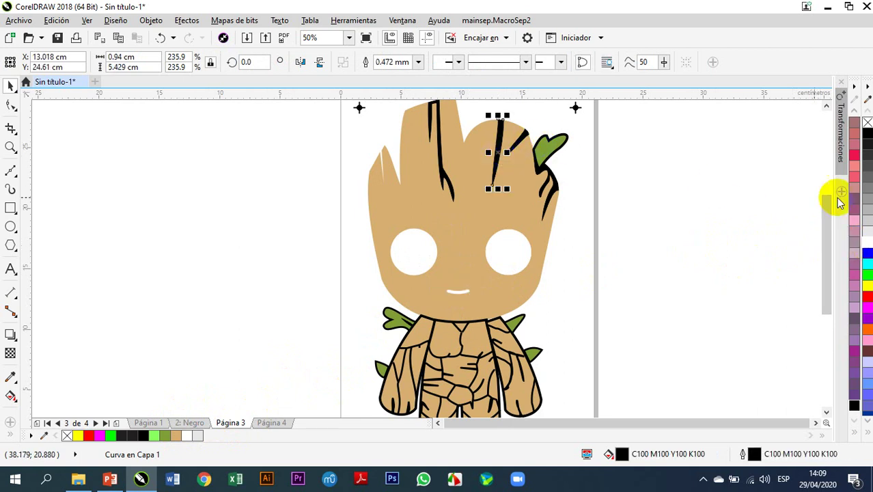
left_click(867, 242)
right_click(867, 242)
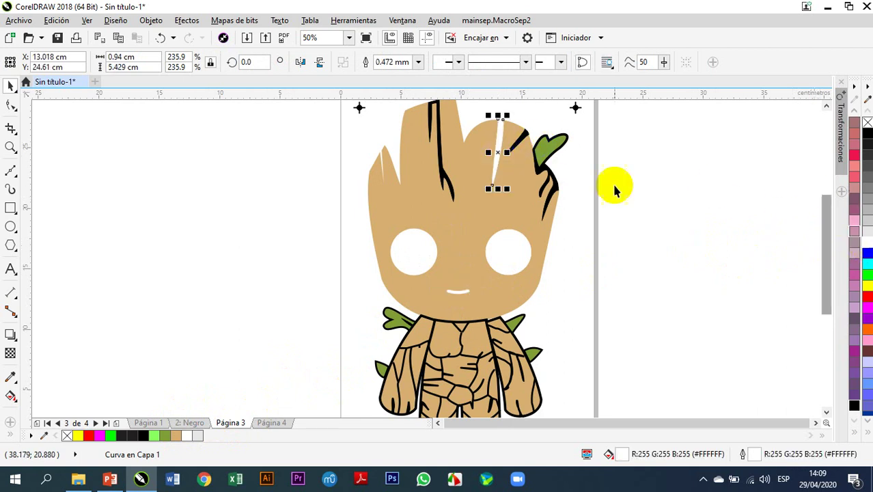
left_click(445, 181)
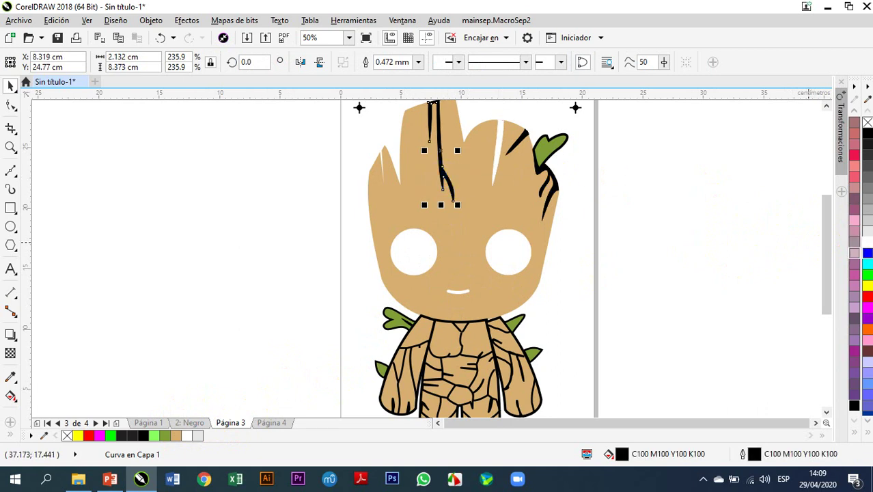
left_click(867, 242)
right_click(868, 243)
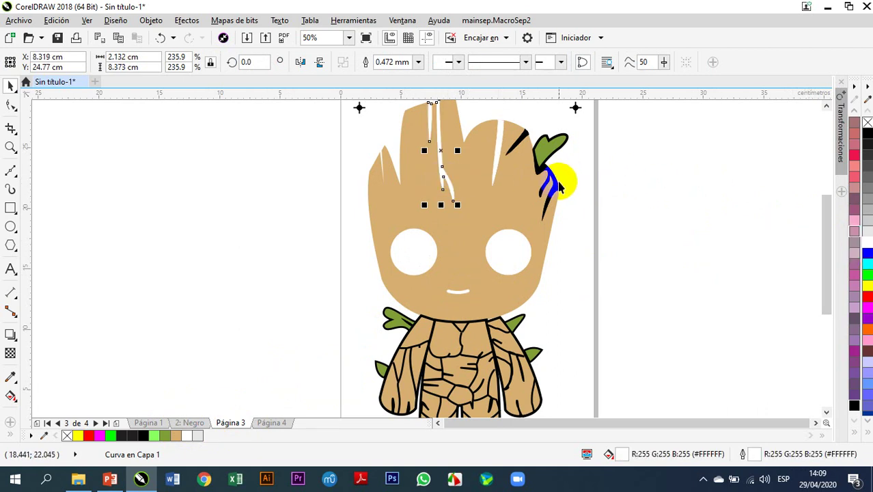
Step: Give the green leaf on Groot's head a white fill and a white outline
left_click(541, 168)
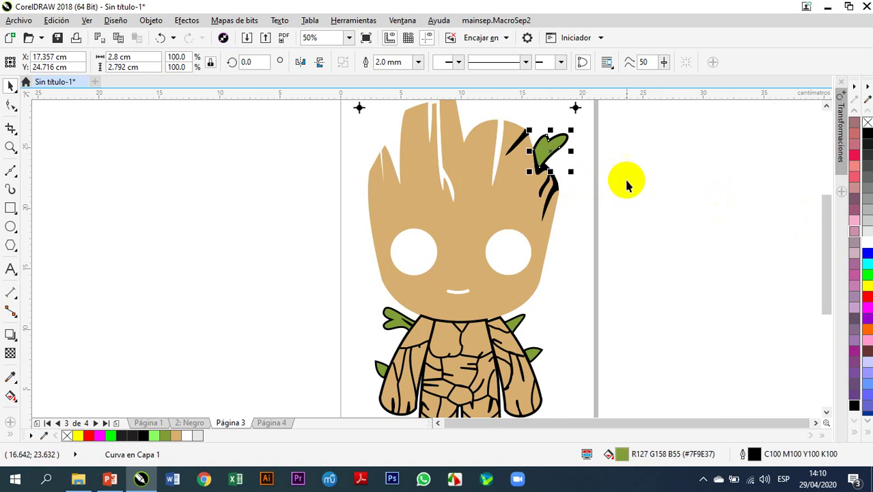
left_click(868, 242)
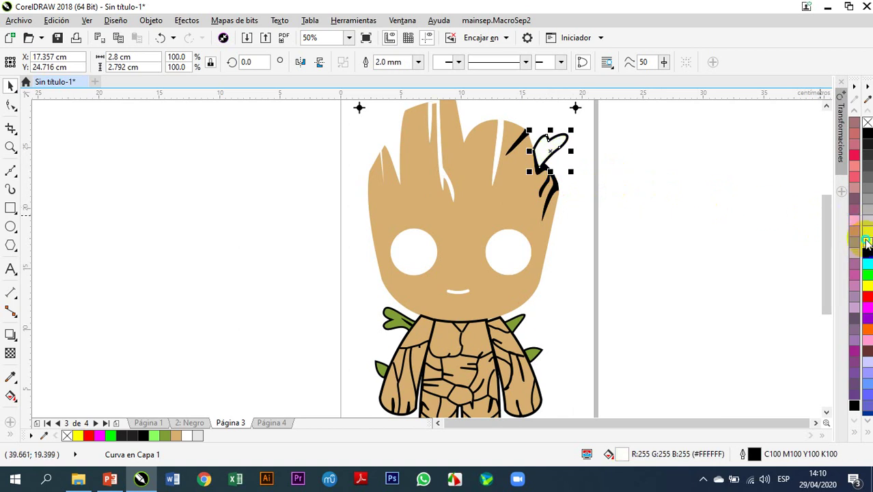
right_click(868, 243)
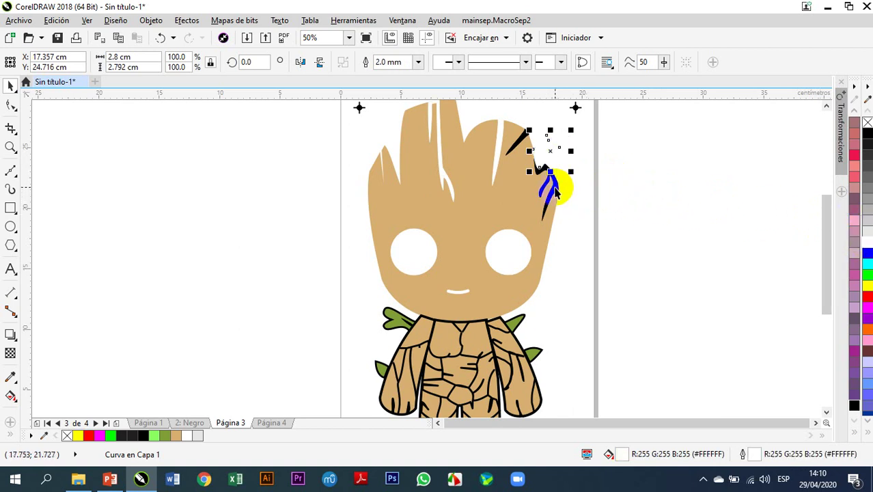
Step: Give the branching crack below the head leaf and the short diagonal crack beside it white fills and outlines
left_click(555, 193)
right_click(867, 242)
left_click(868, 243)
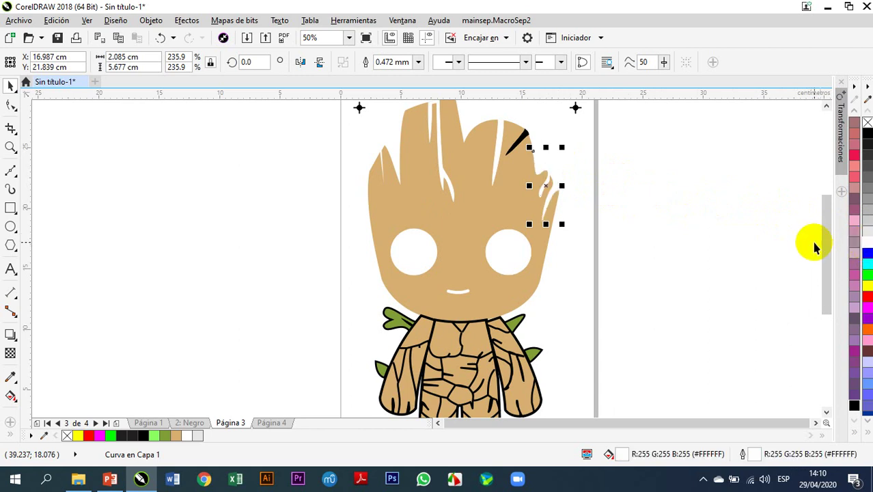
left_click(517, 147)
left_click(867, 243)
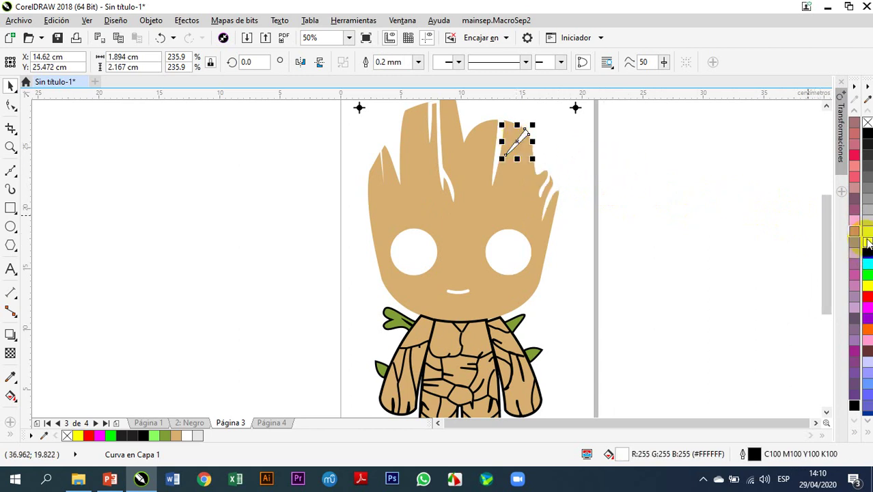
right_click(867, 242)
scroll(614, 194, "down", 2)
left_click(628, 198)
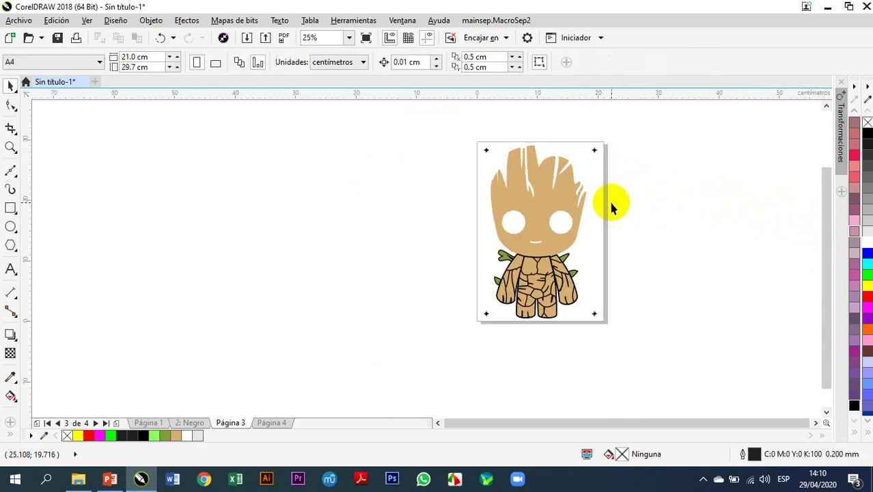
Step: Give the green leaves beside the drawing's left arm a white fill and a white outline together
scroll(496, 205, "down", 2)
scroll(513, 229, "up", 4)
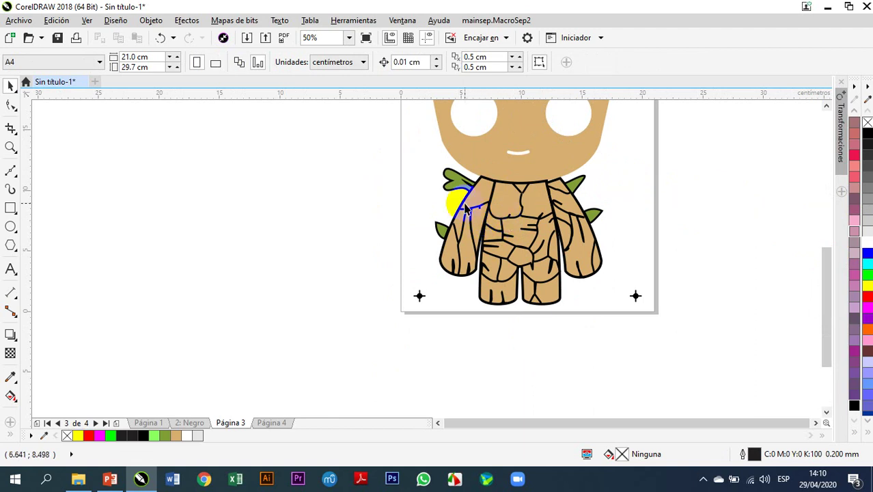
left_click_drag(390, 159, 483, 245)
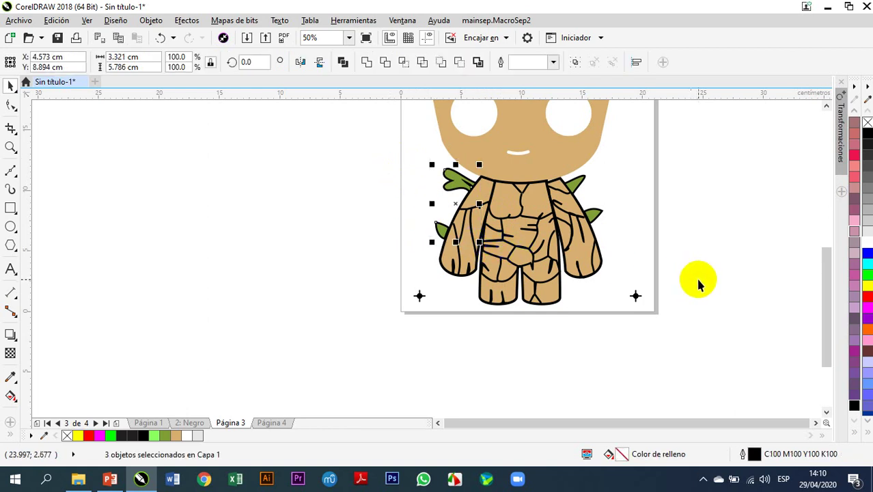
left_click(866, 244)
right_click(867, 244)
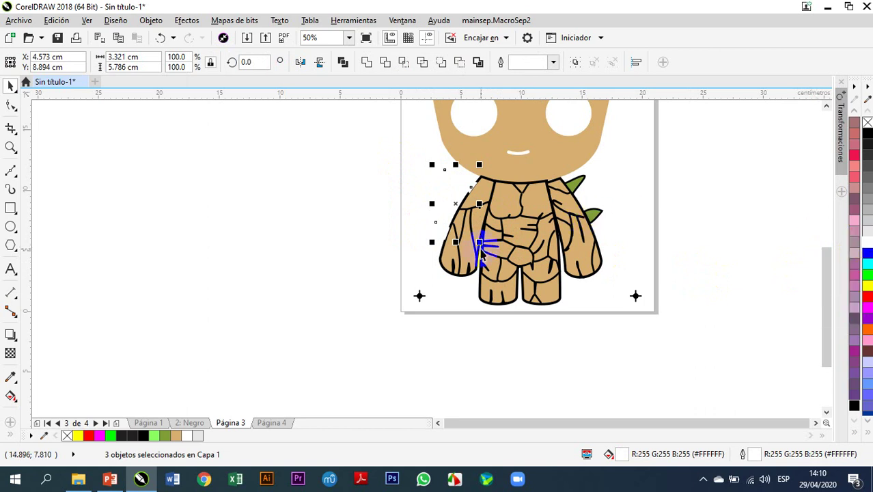
left_click(380, 272)
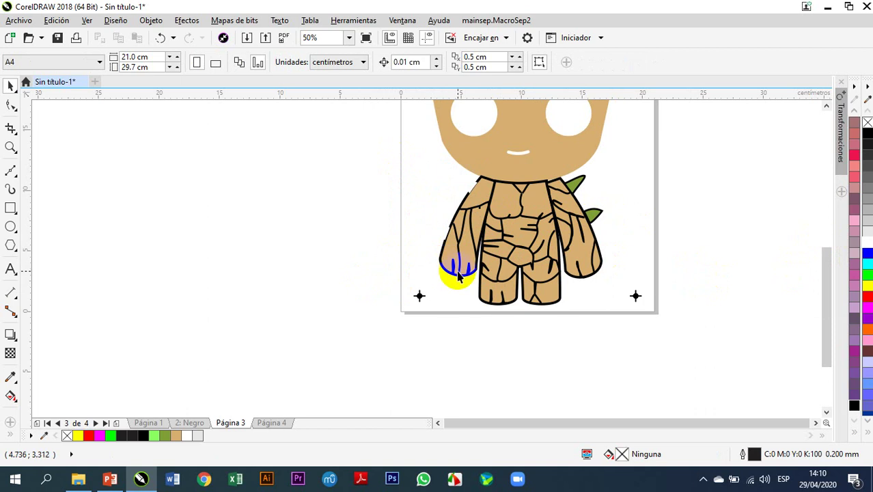
Step: Give the bark lines across the left arm and chest and the left arm's contour a white outline, keeping the brown fill
left_click(458, 280)
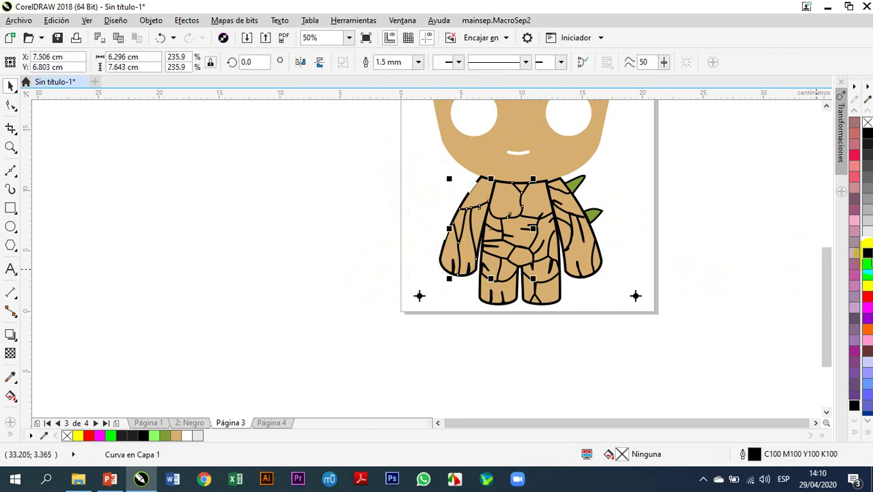
right_click(866, 244)
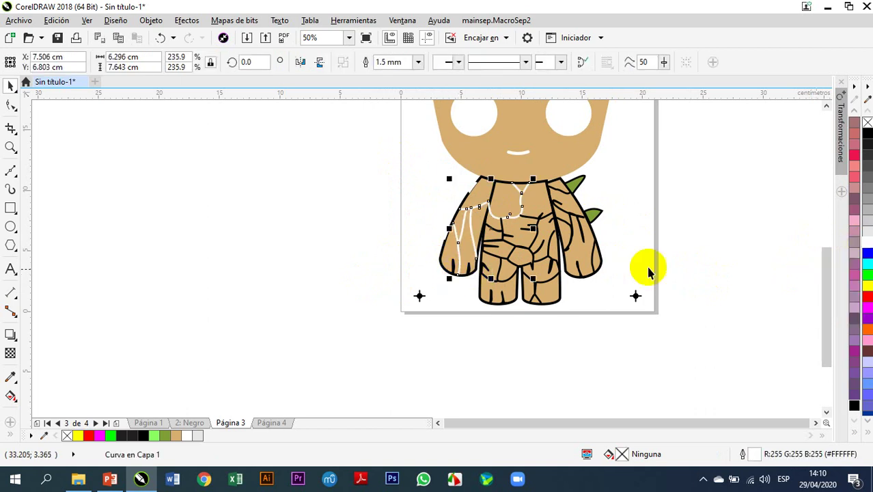
left_click(443, 270)
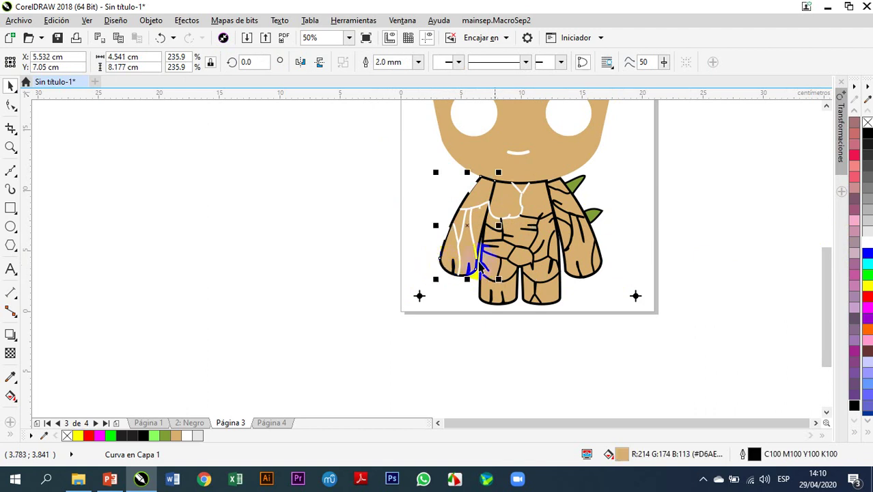
right_click(867, 244)
left_click(736, 280)
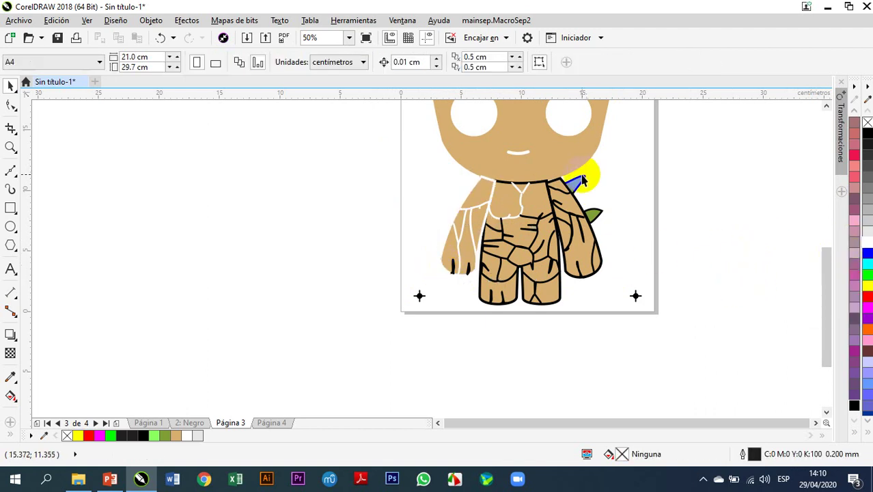
Step: Give the bark lines and contour of the drawing's right arm a white outline, keeping the brown fill
scroll(534, 176, "up", 1)
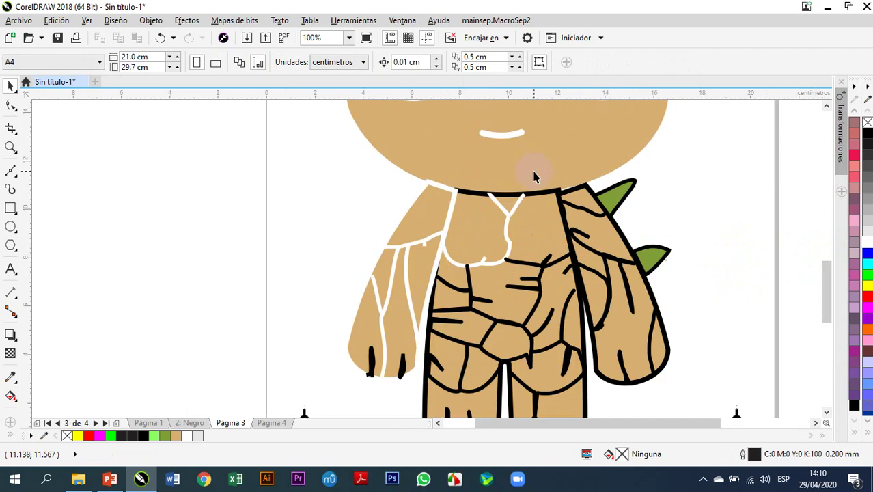
left_click(563, 214)
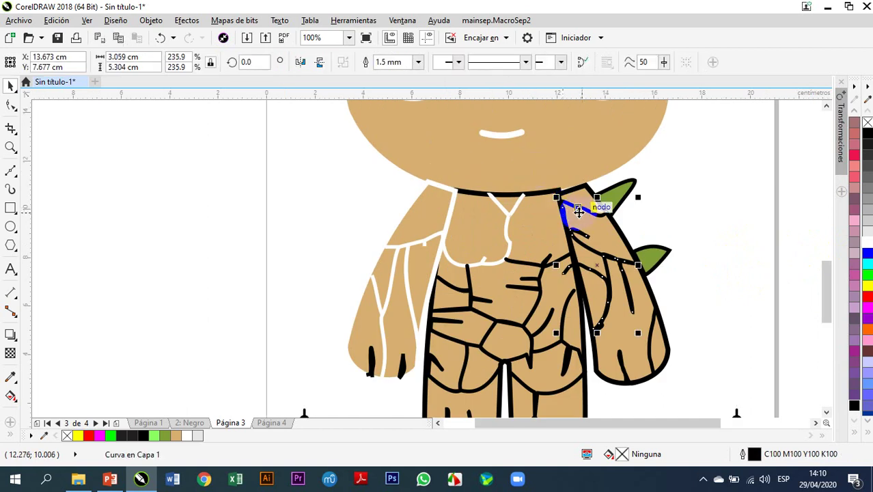
right_click(867, 244)
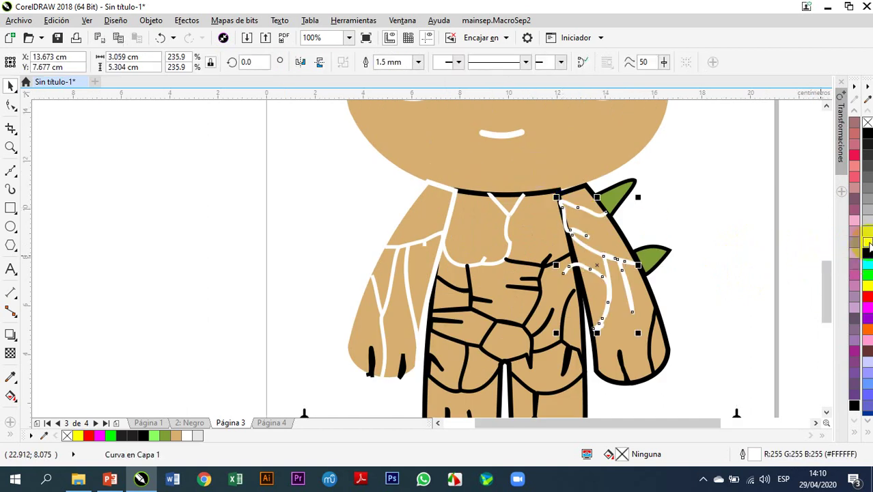
left_click(652, 294)
right_click(866, 244)
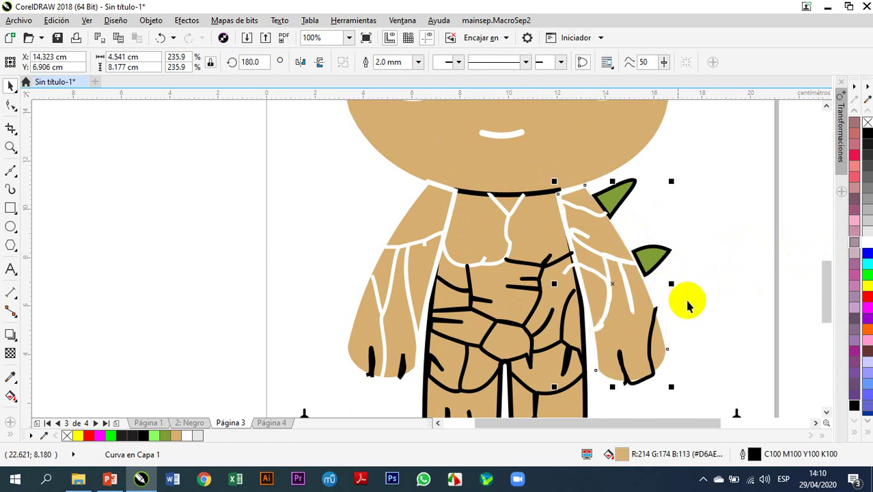
Step: Give the contour of Groot's torso and legs a white outline, keeping its brown fill
left_click(593, 320)
left_click(585, 326)
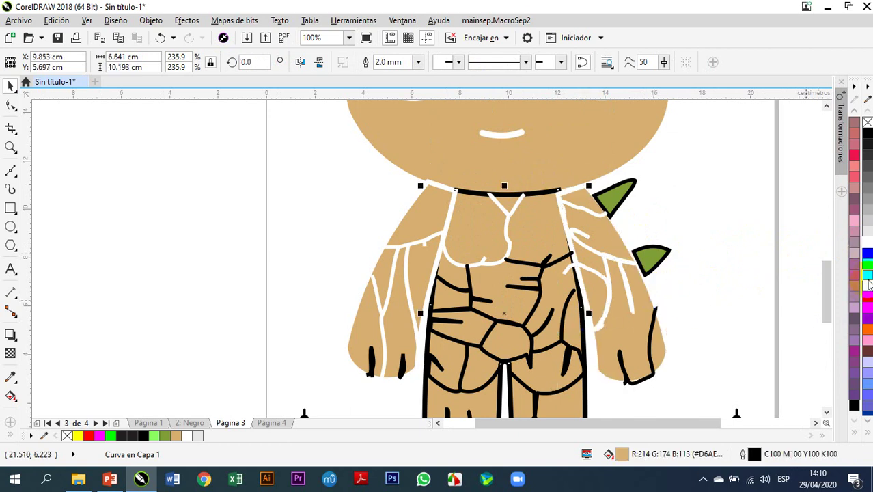
right_click(866, 244)
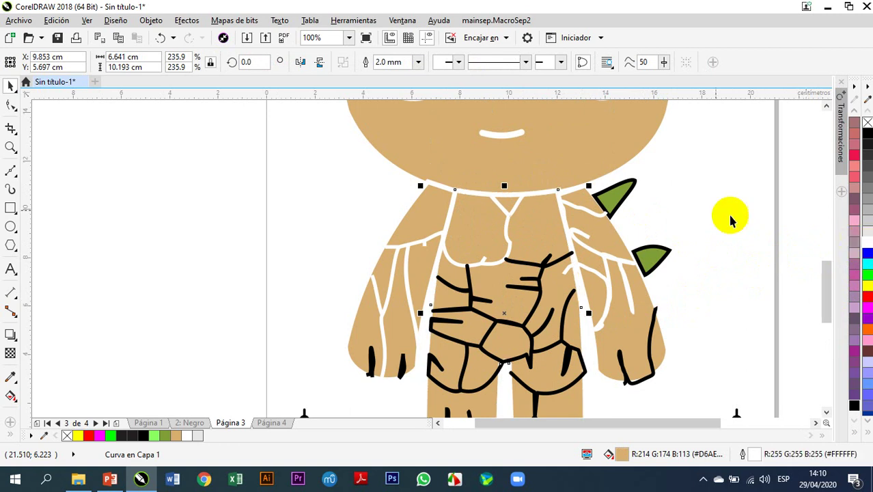
Step: Give the two green leaves beside the drawing's right arm white fills and white outlines
scroll(532, 179, "down", 2)
scroll(530, 222, "up", 2)
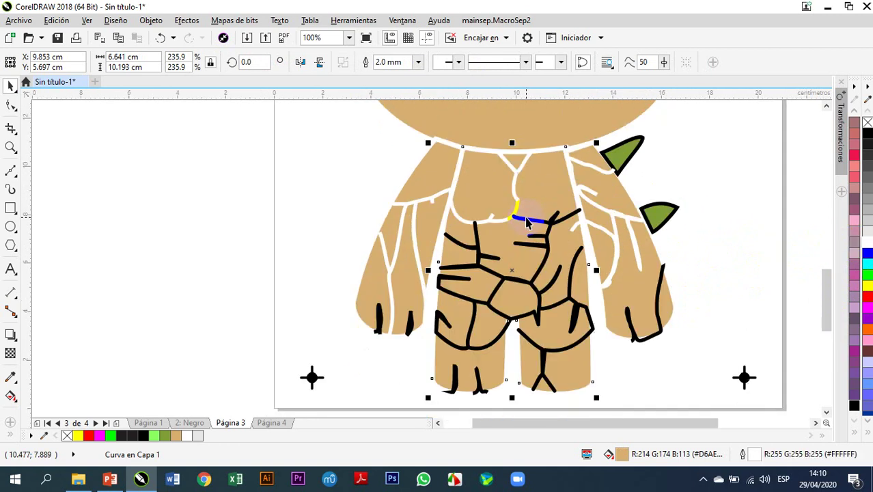
left_click(672, 216)
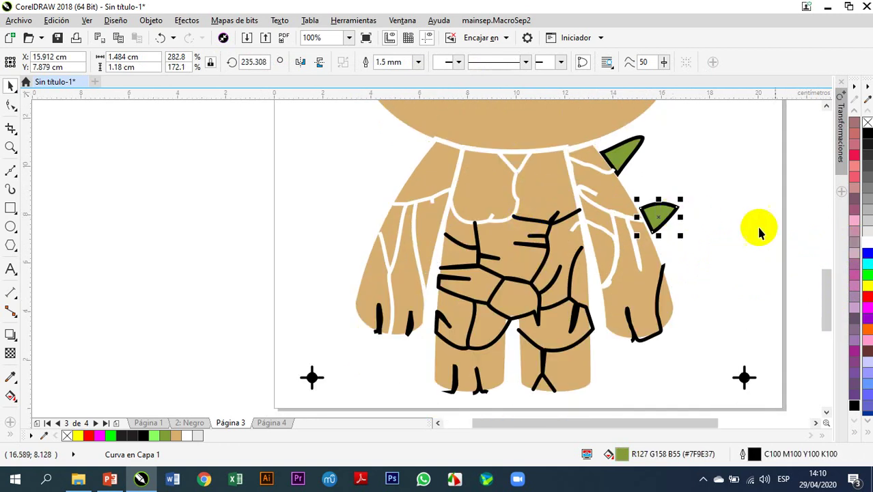
left_click_drag(671, 218, 649, 159)
left_click(865, 233)
right_click(865, 233)
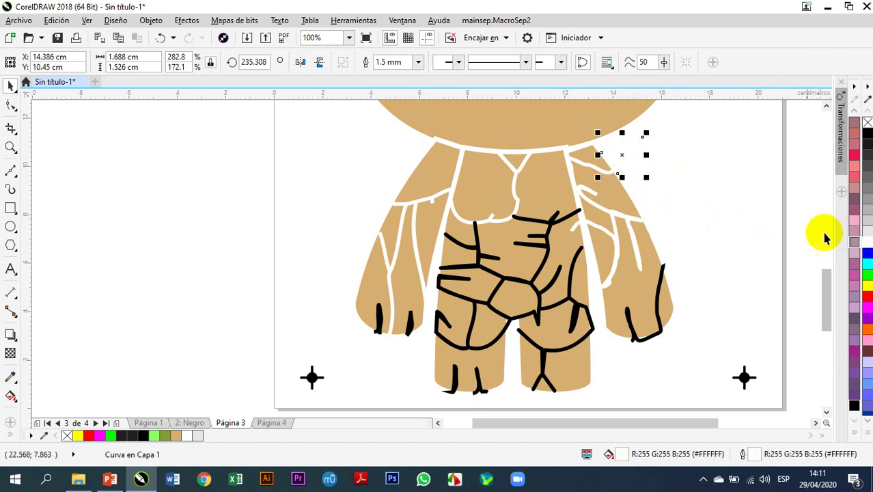
Step: Give the finger lines on the drawing's right hand and the black bark lines across the torso and legs a white outline
left_click(661, 329)
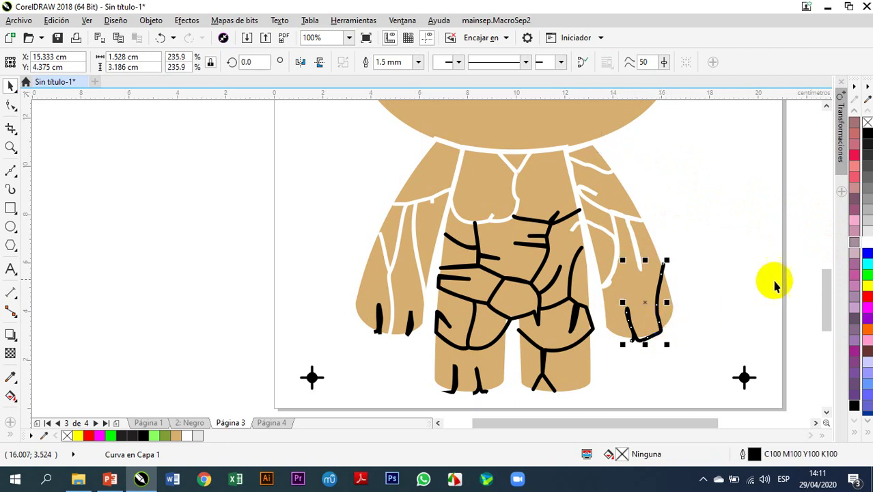
right_click(868, 242)
left_click(595, 288)
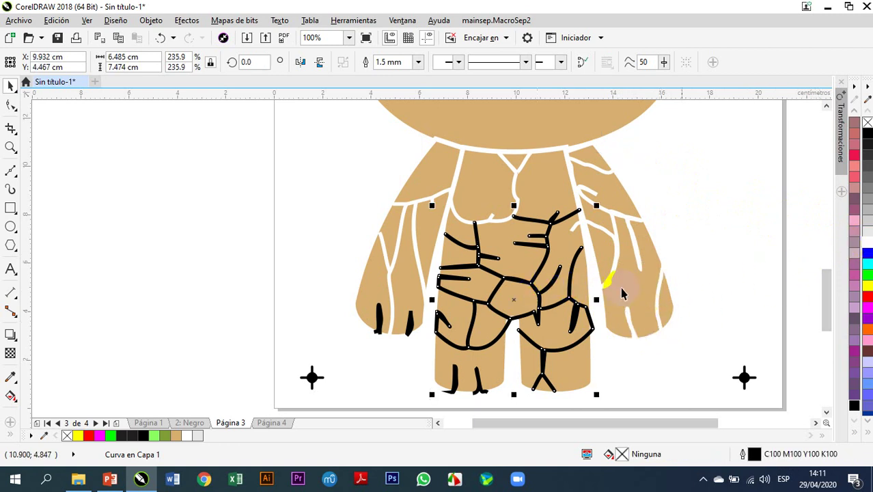
right_click(867, 248)
Step: Give the two black toe lines on the drawing's left foot a white outline
scroll(577, 201, "down", 1)
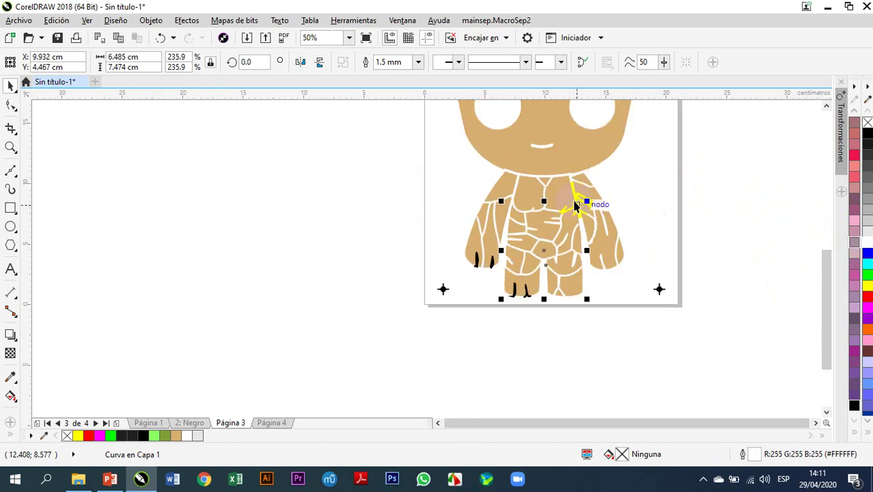
scroll(519, 306, "up", 2)
left_click(501, 253)
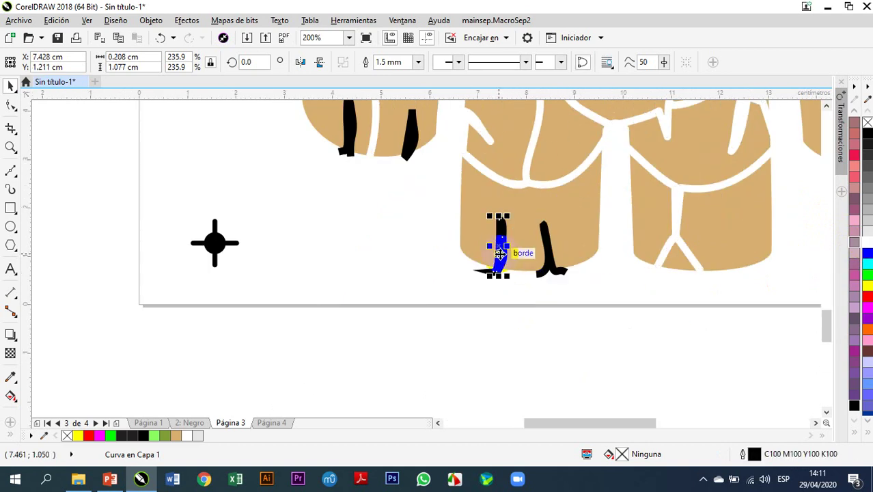
right_click(868, 243)
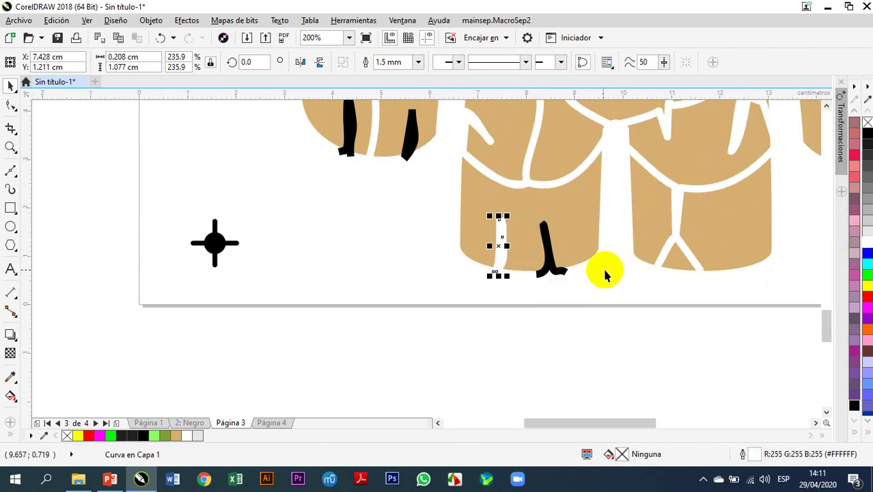
left_click(553, 266)
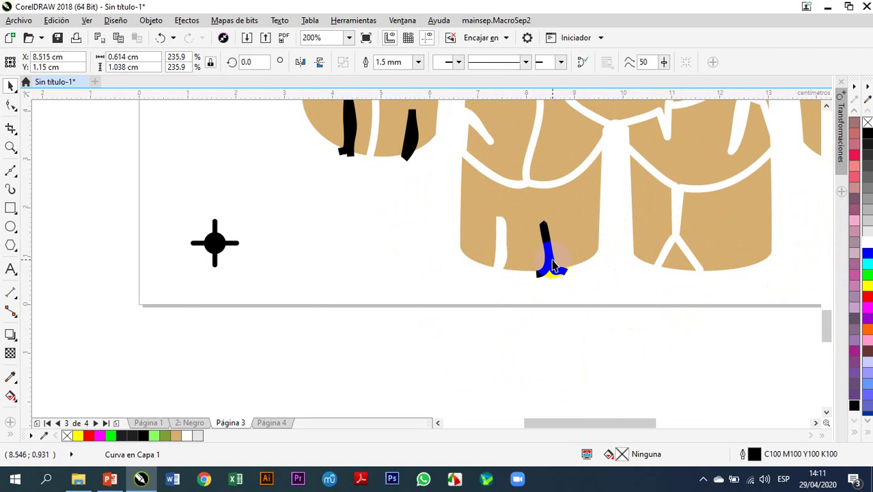
right_click(867, 243)
Step: Give the two black finger lines on the drawing's left hand a white outline
scroll(590, 303, "down", 1)
scroll(465, 216, "up", 1)
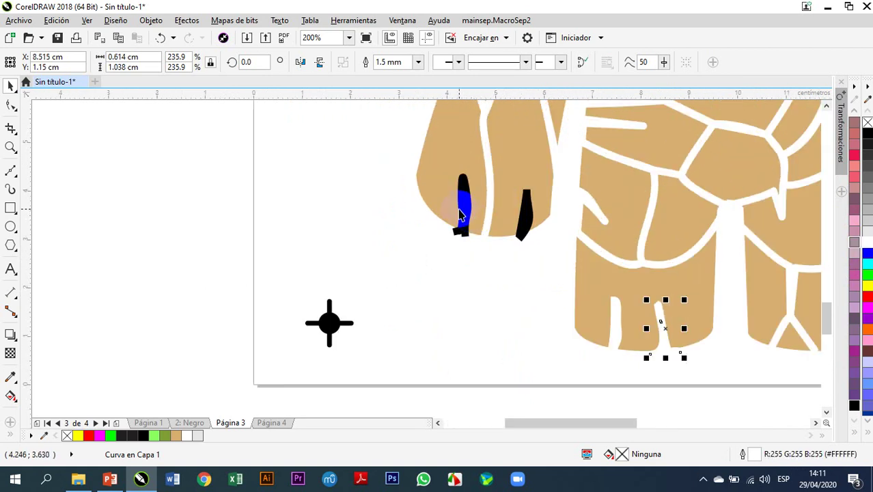
left_click(461, 215)
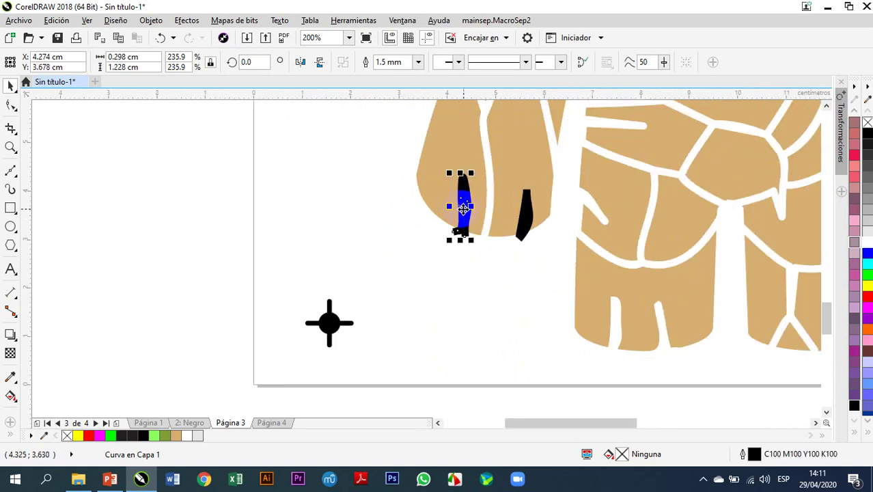
left_click(868, 243)
left_click(525, 213)
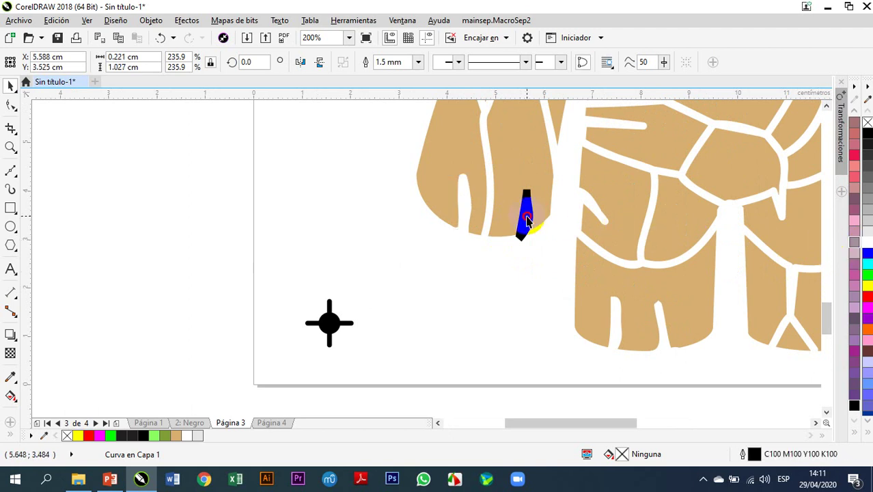
left_click(866, 243)
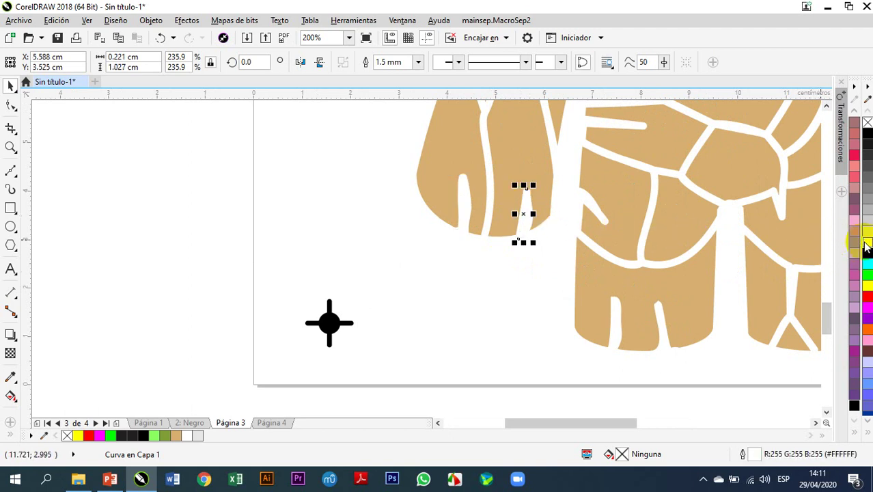
left_click(427, 270)
scroll(441, 280, "down", 4)
scroll(512, 321, "down", 2)
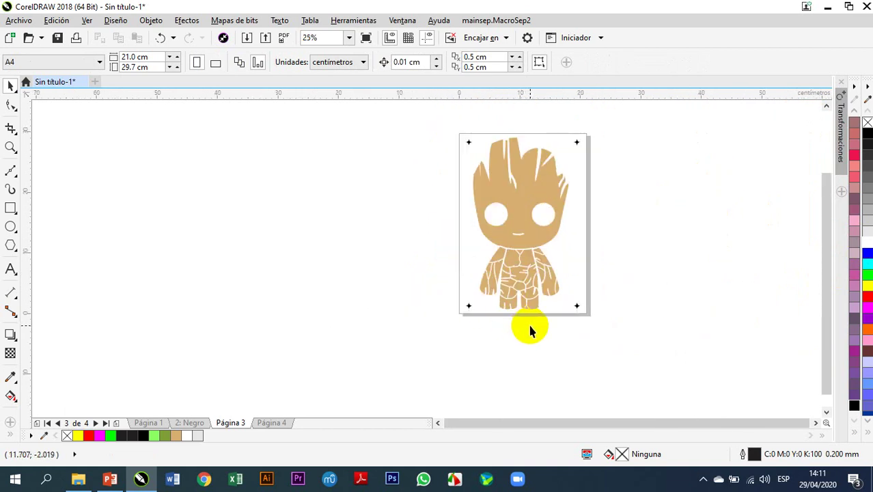
mouse_move(431, 123)
left_mouse_down()
mouse_move(461, 306)
mouse_move(629, 342)
left_mouse_up()
left_click(362, 268)
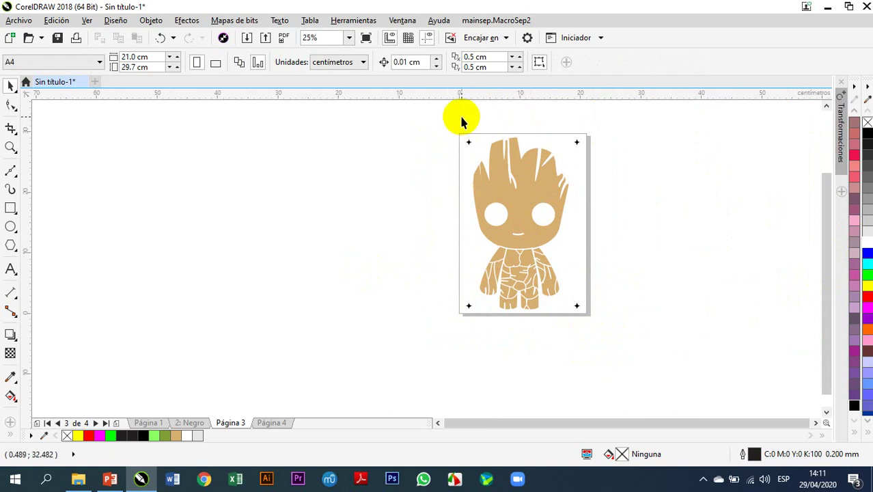
left_click_drag(409, 119, 645, 331)
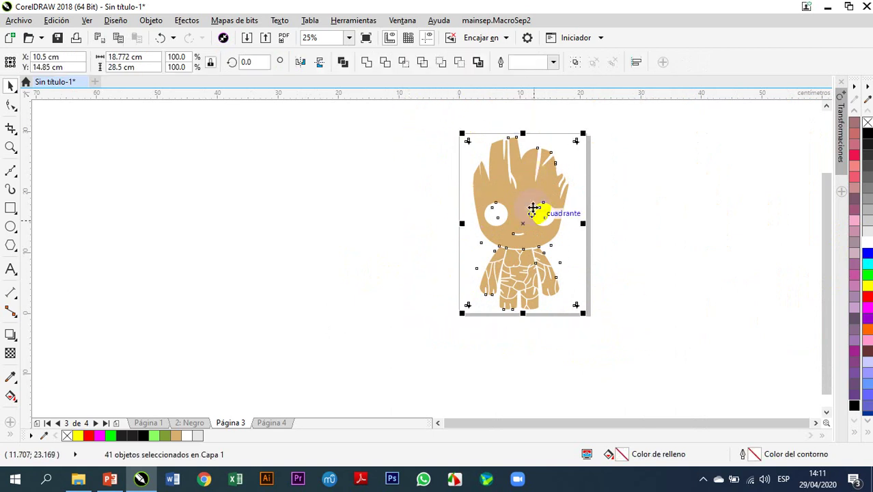
left_click(402, 276)
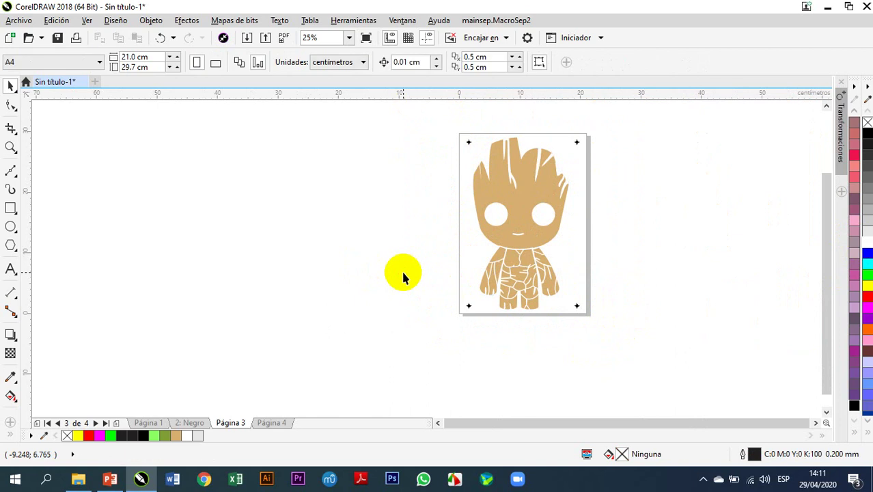
Step: Fill Groot's head and the drawing's right arm with black (C100 M100 Y100 K100)
left_click(527, 228)
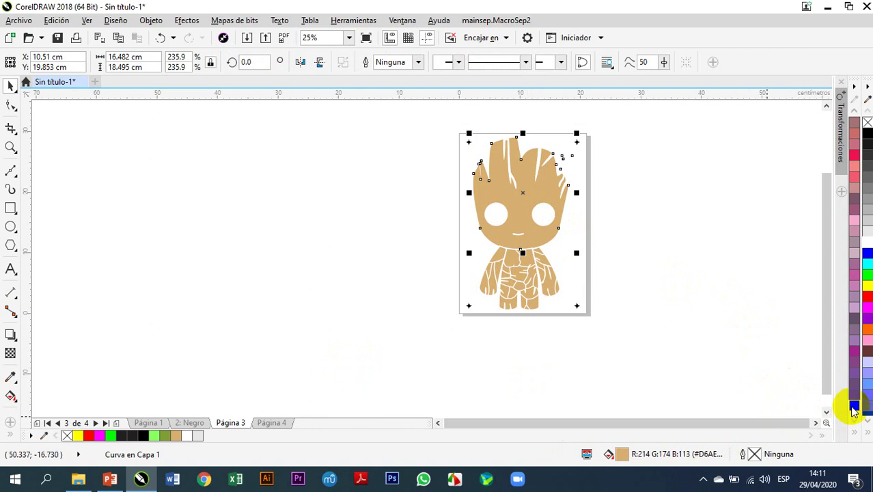
left_click(853, 407)
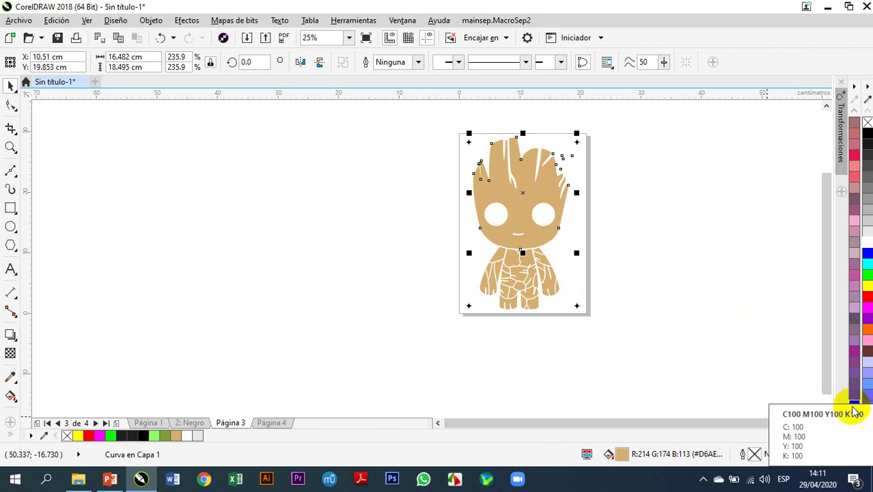
left_click(731, 356)
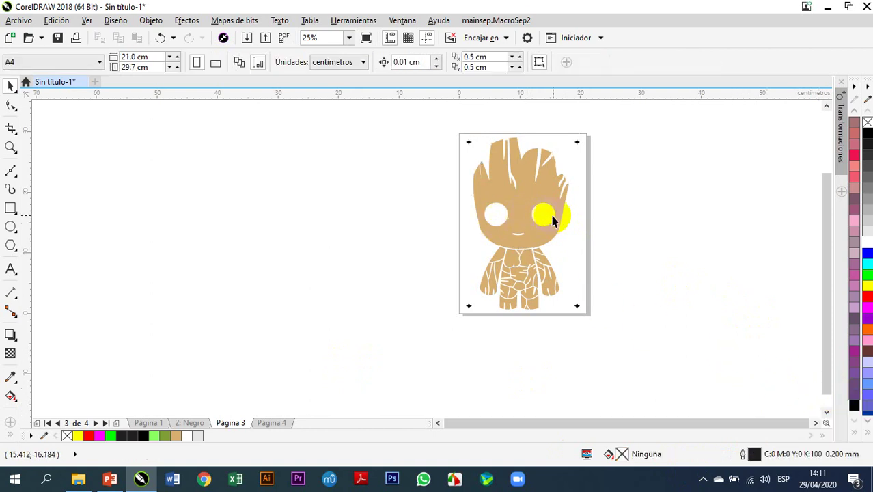
left_click(558, 230)
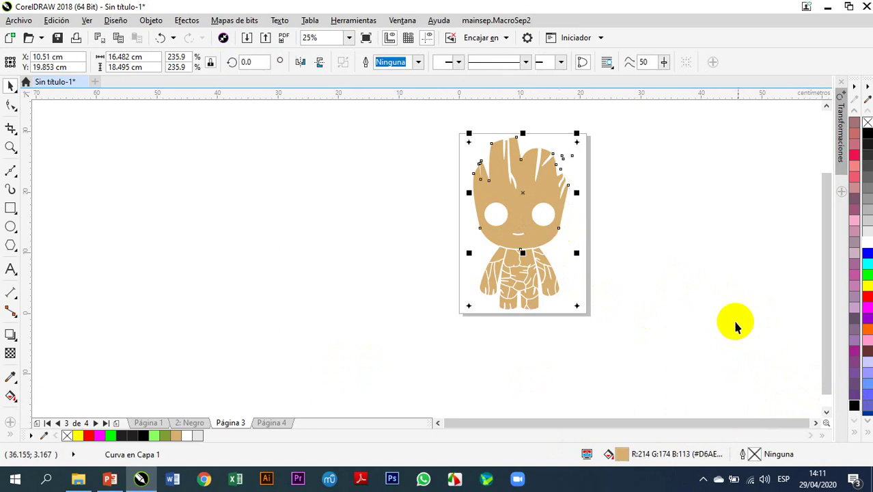
left_click(854, 406)
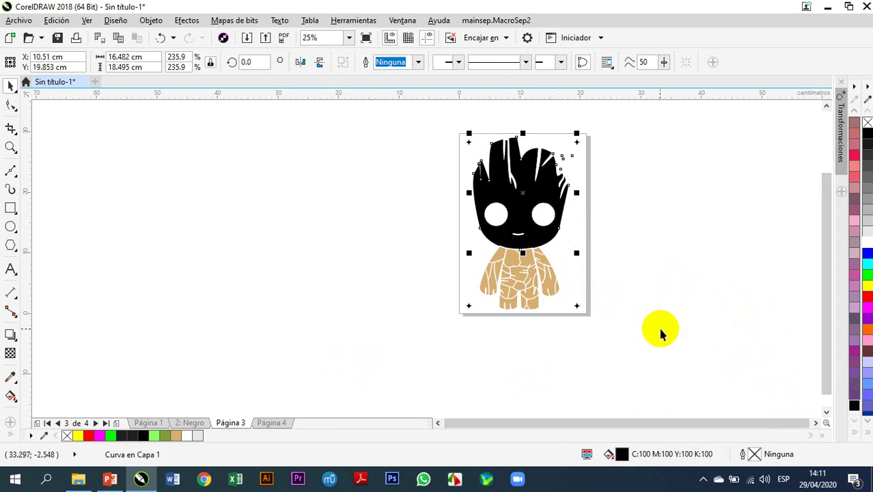
left_click(550, 290)
left_click(855, 406)
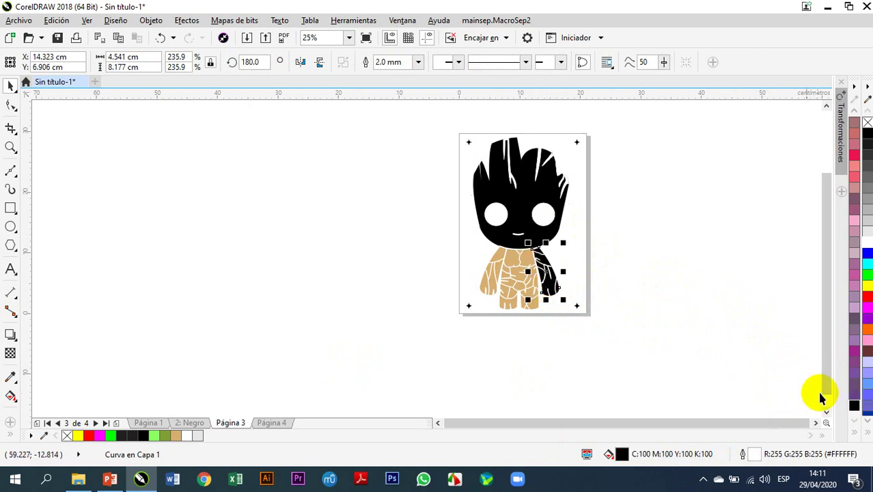
Step: Fill Groot's torso and legs and the drawing's left arm with the same C100 M100 Y100 K100 black
scroll(509, 318, "up", 3)
left_click(545, 288)
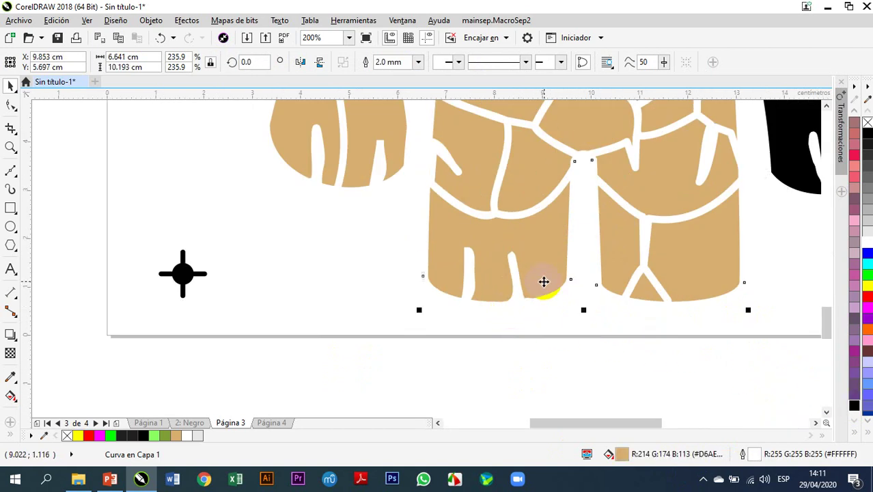
left_click(854, 404)
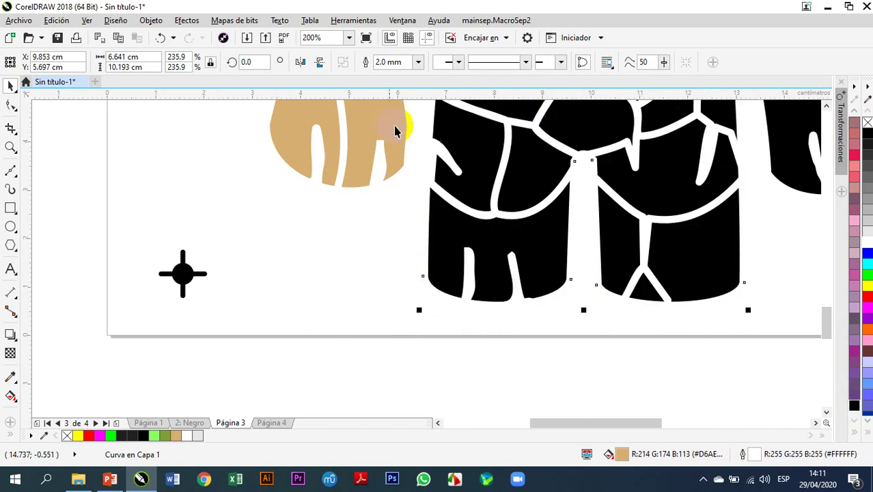
left_click(399, 152)
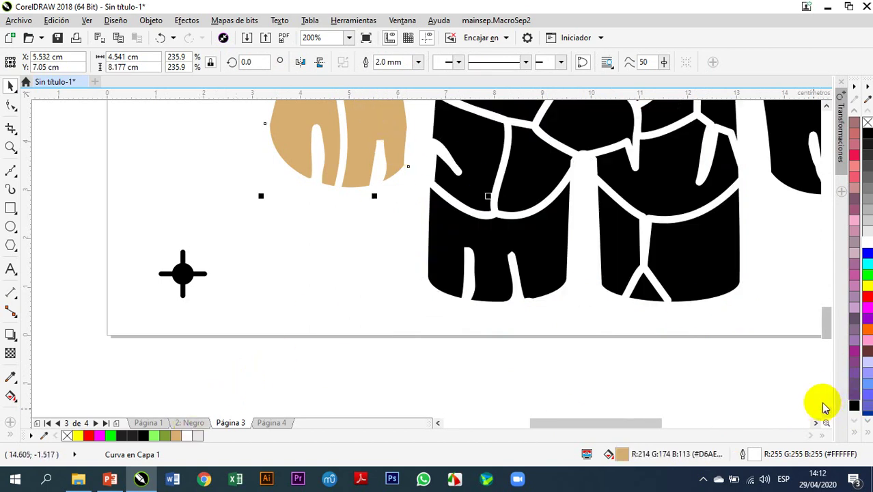
left_click(854, 404)
left_click(345, 259)
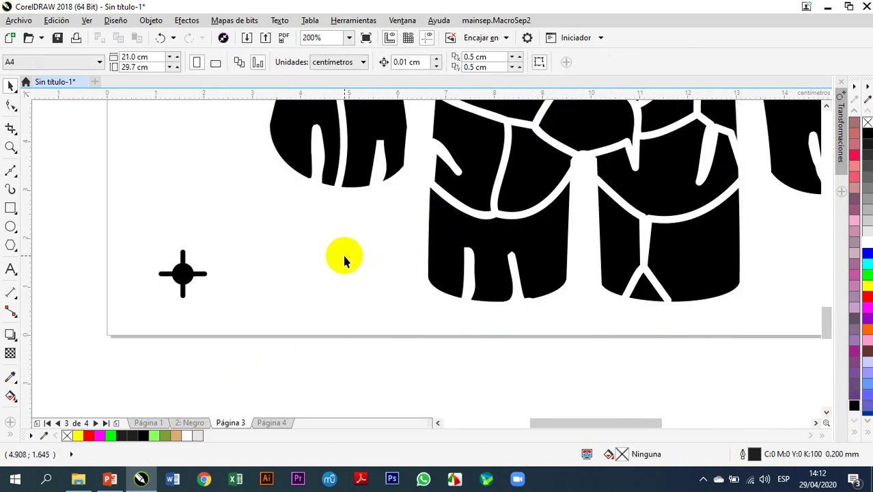
Step: Group all the objects on Página 3, including the four registration marks
scroll(352, 263, "down", 3)
scroll(415, 283, "down", 1)
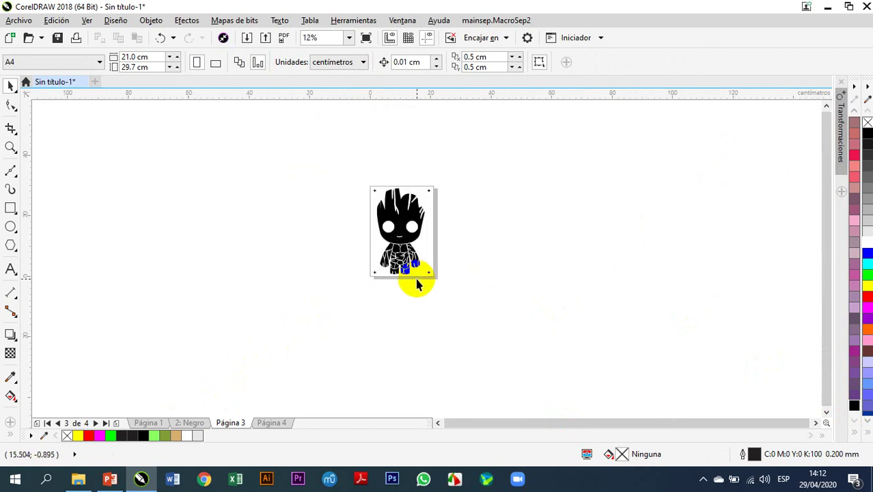
left_click_drag(339, 164, 494, 317)
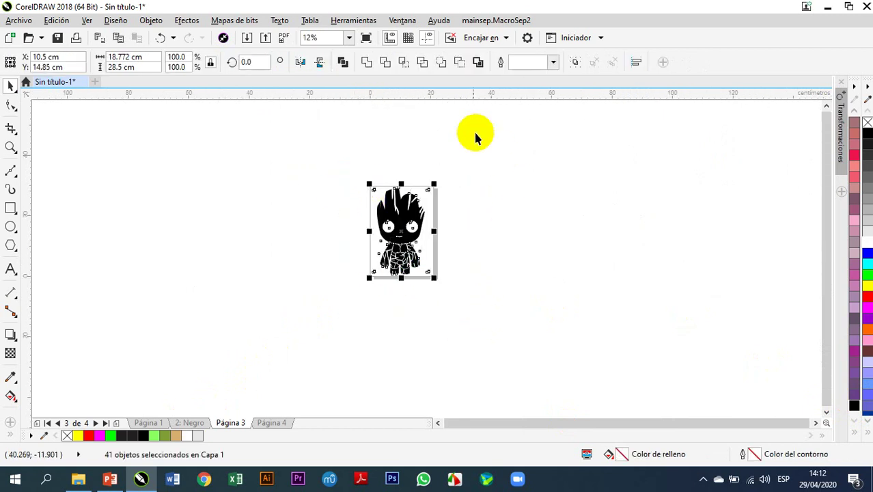
left_click(573, 62)
left_click(542, 189)
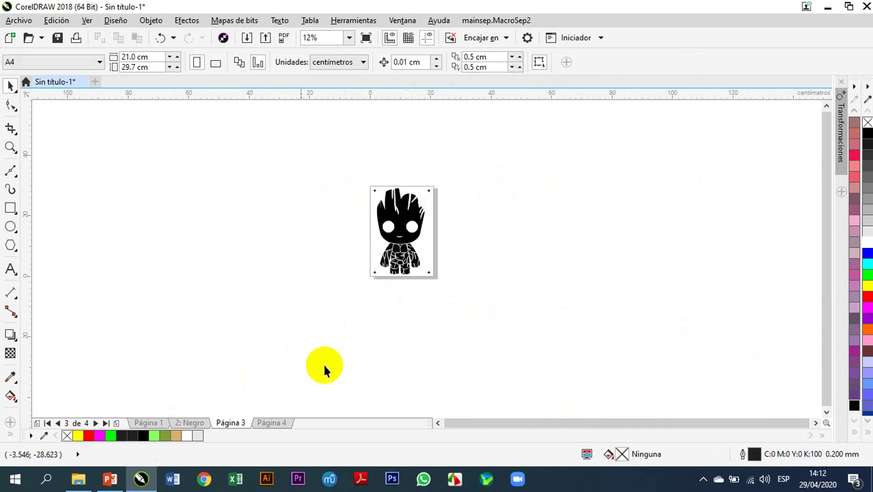
Step: Rename Página 3 as Crema
right_click(231, 423)
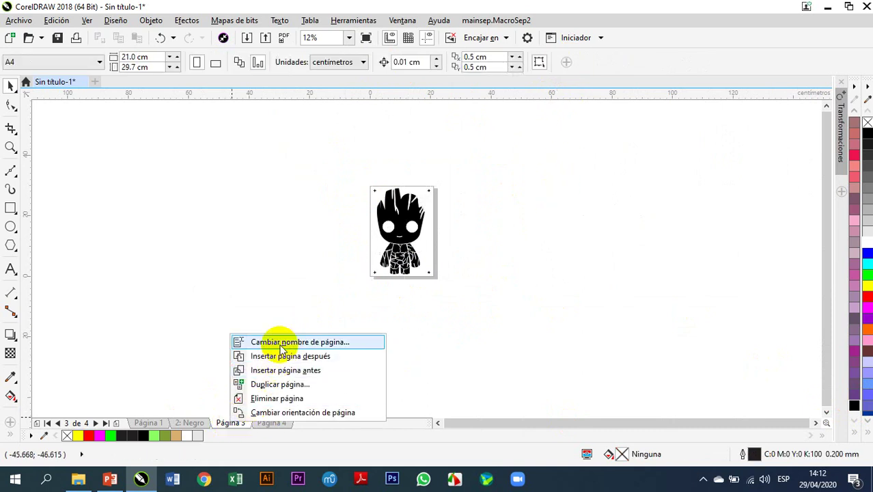
left_click(283, 348)
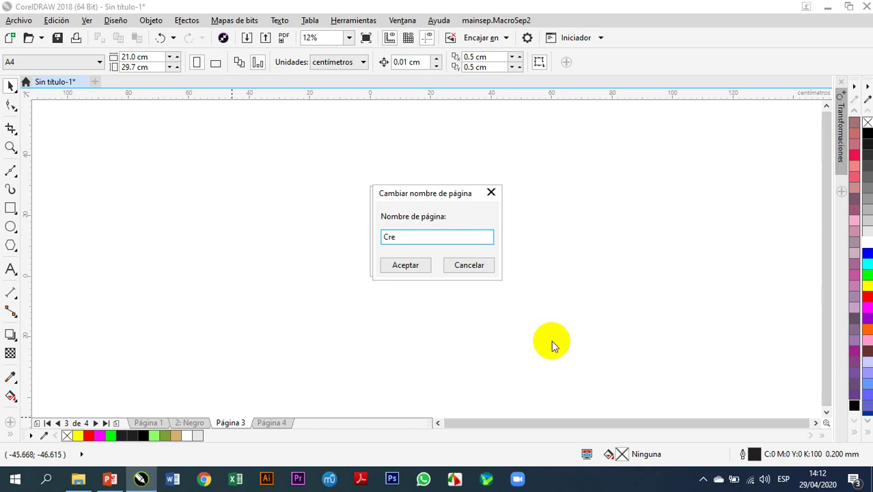
left_click(410, 265)
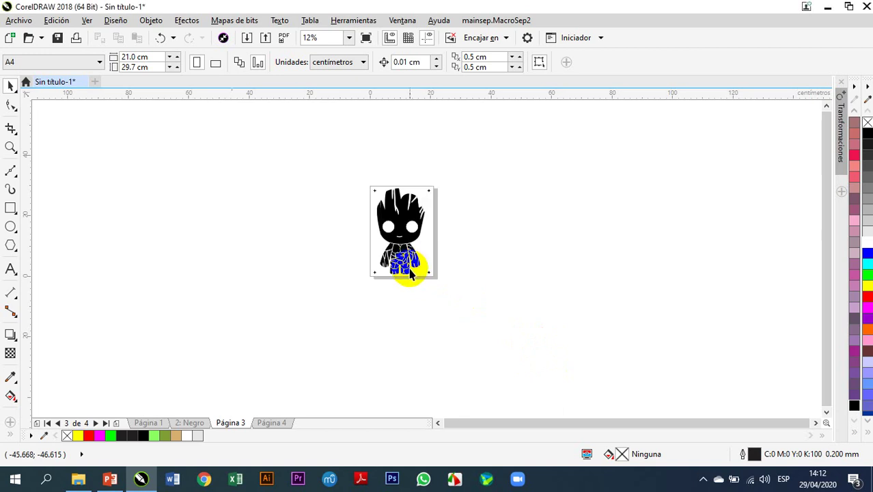
Step: Go to the Negro page and examine its black outlines up close on the body and head
left_click(191, 424)
scroll(399, 219, "up", 5)
scroll(397, 223, "down", 3)
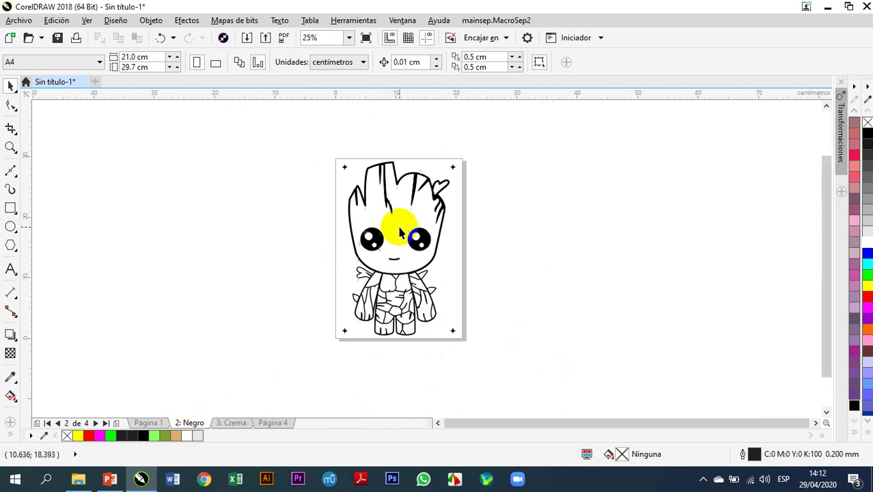
scroll(387, 290, "up", 4)
scroll(387, 289, "up", 2)
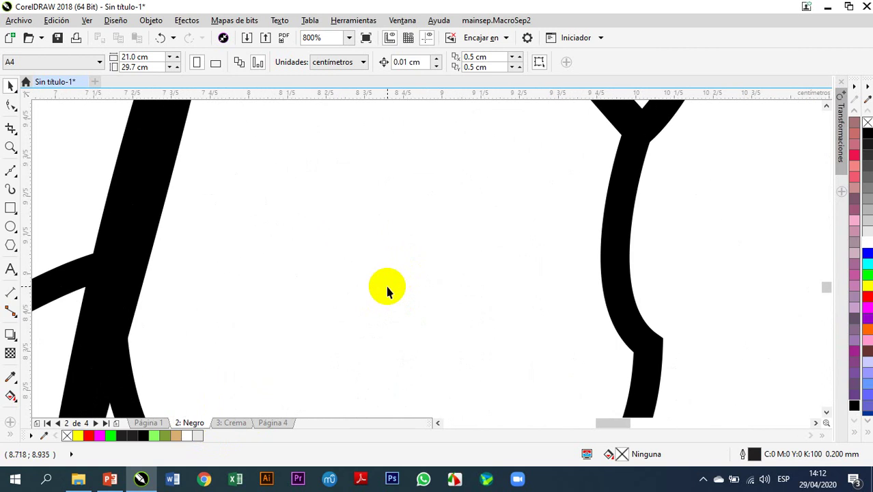
scroll(385, 288, "down", 5)
scroll(396, 222, "down", 2)
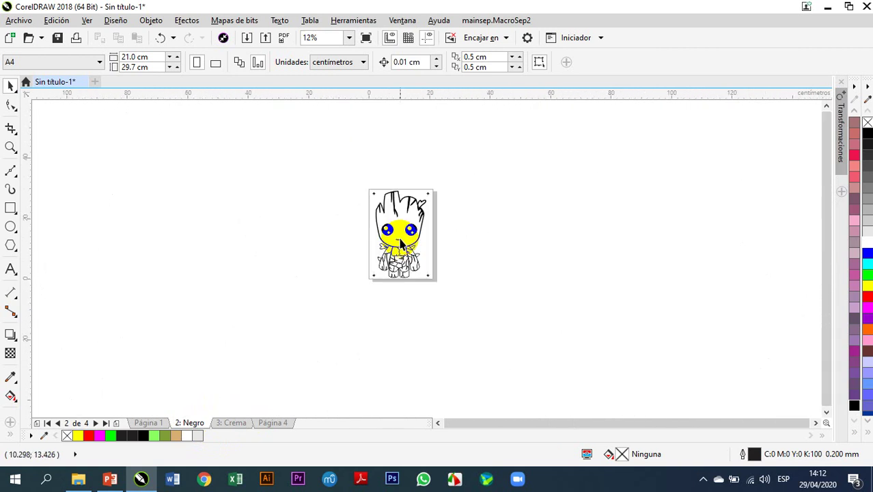
scroll(395, 205, "up", 4)
scroll(397, 213, "up", 3)
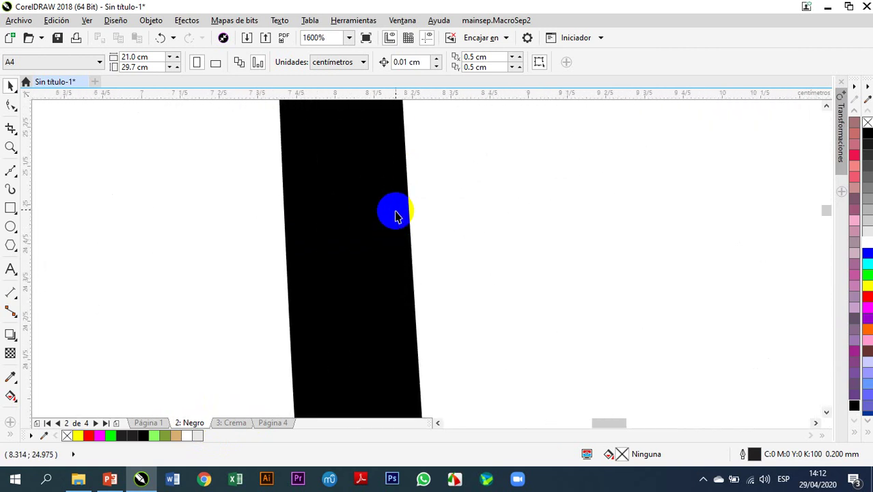
scroll(406, 198, "down", 6)
scroll(416, 313, "up", 1)
scroll(403, 300, "down", 2)
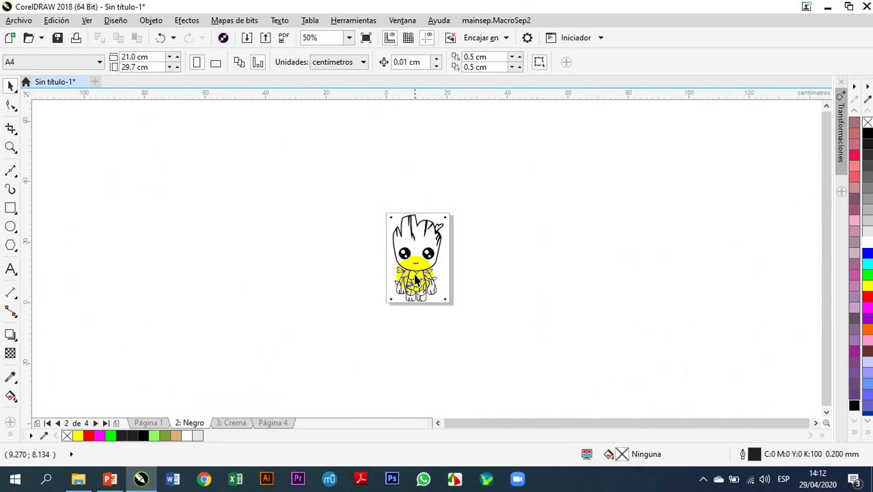
Step: Ungroup all objects of the Groot illustration on Página 4
left_click(277, 422)
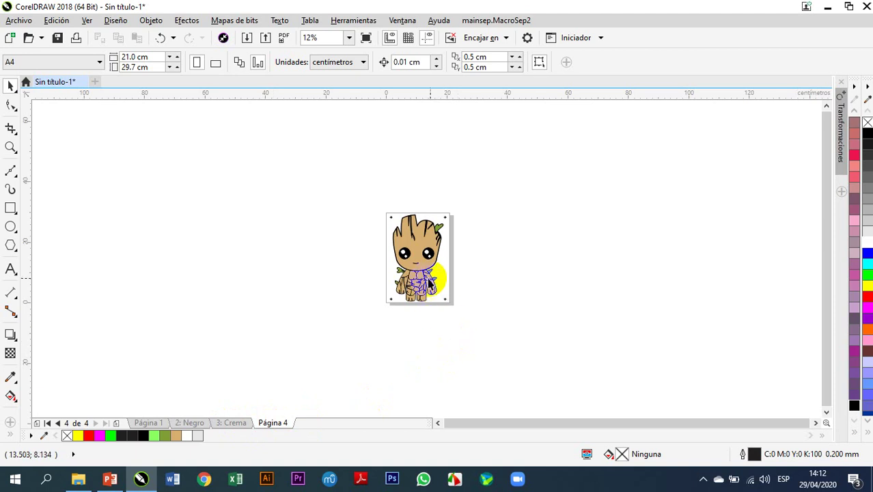
scroll(388, 247, "up", 1)
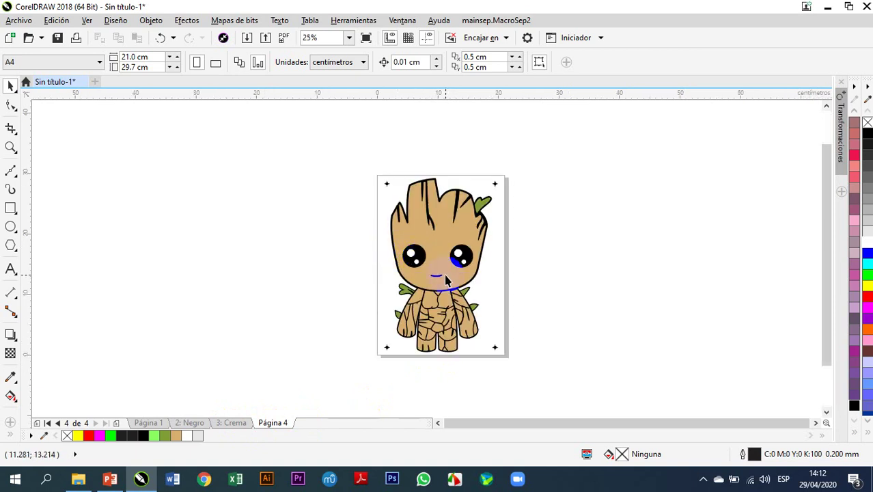
scroll(403, 294, "up", 1)
scroll(418, 297, "down", 2)
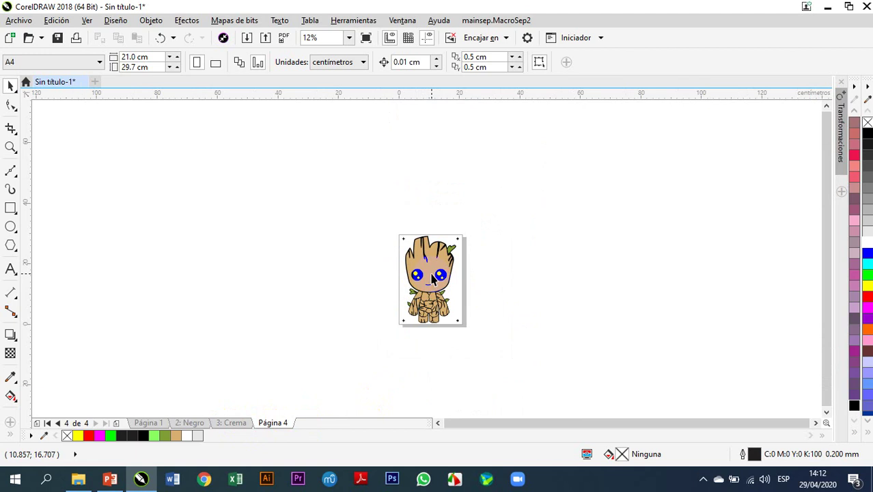
left_click(423, 275)
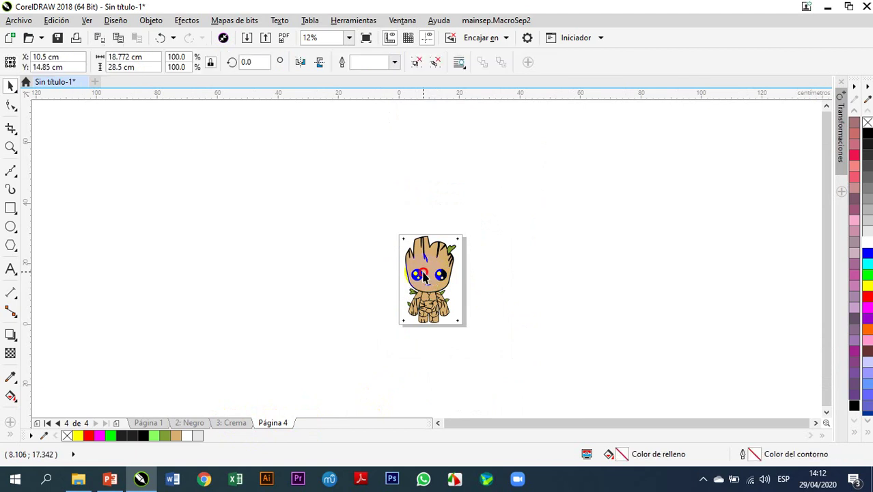
left_click(436, 64)
left_click(419, 167)
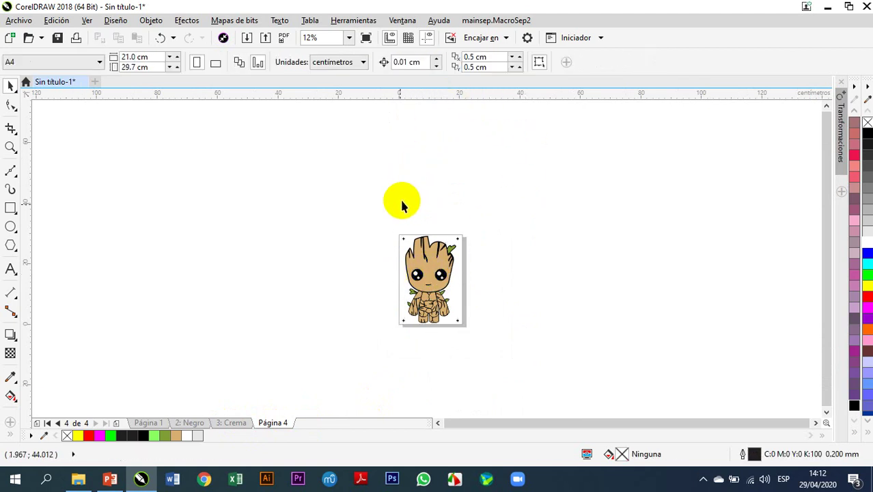
Step: Delete Groot's brown head shape, both eyes and the enclosed hair lines, along with the page's upper-left registration mark
scroll(434, 280, "up", 2)
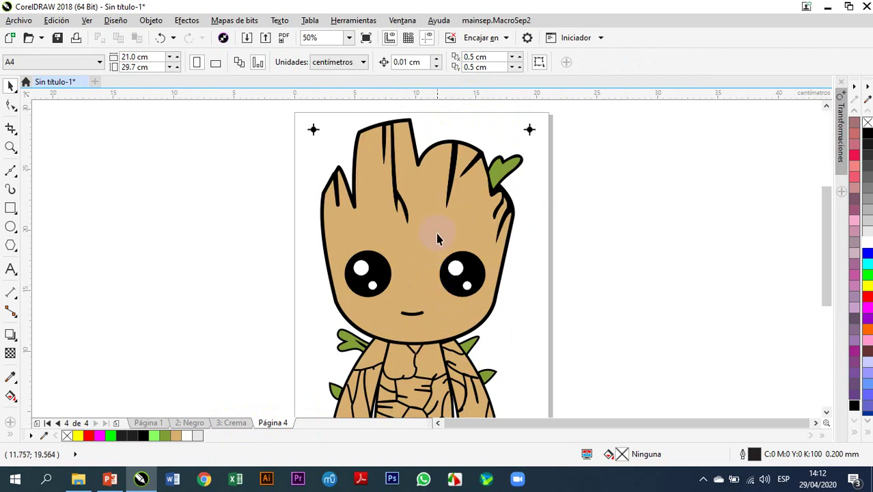
scroll(437, 242, "down", 1)
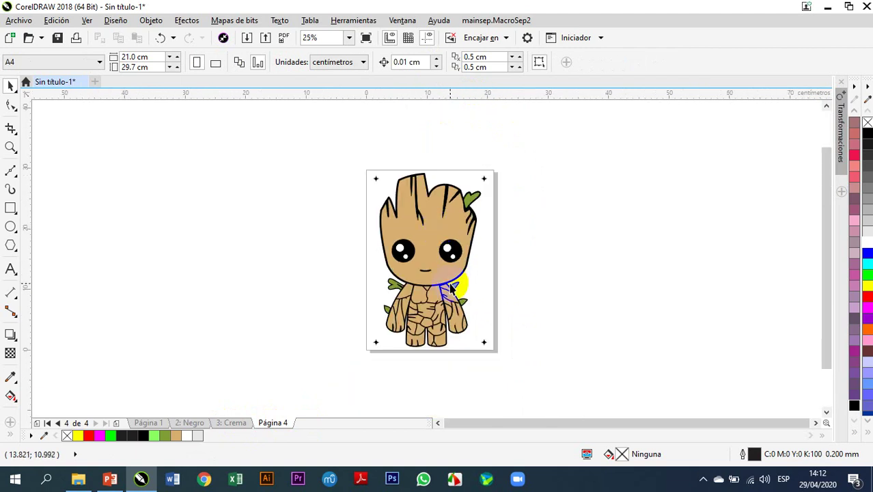
scroll(454, 287, "up", 1)
left_click(418, 255)
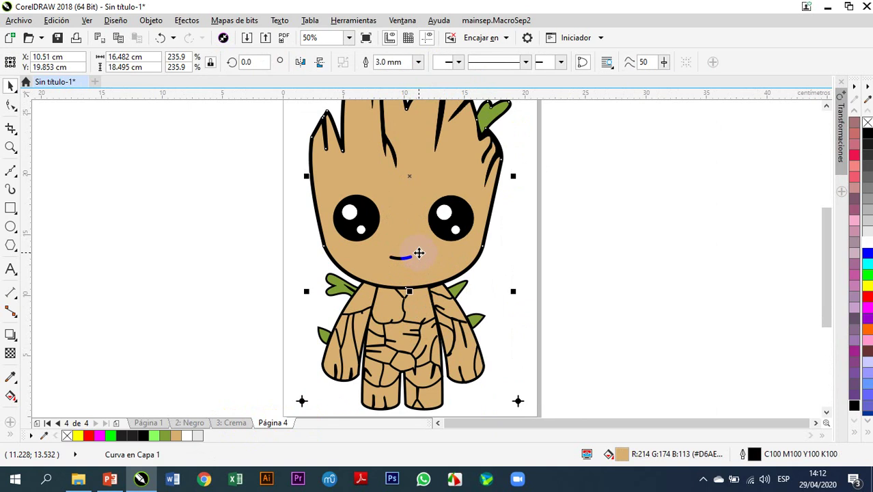
key("Delete")
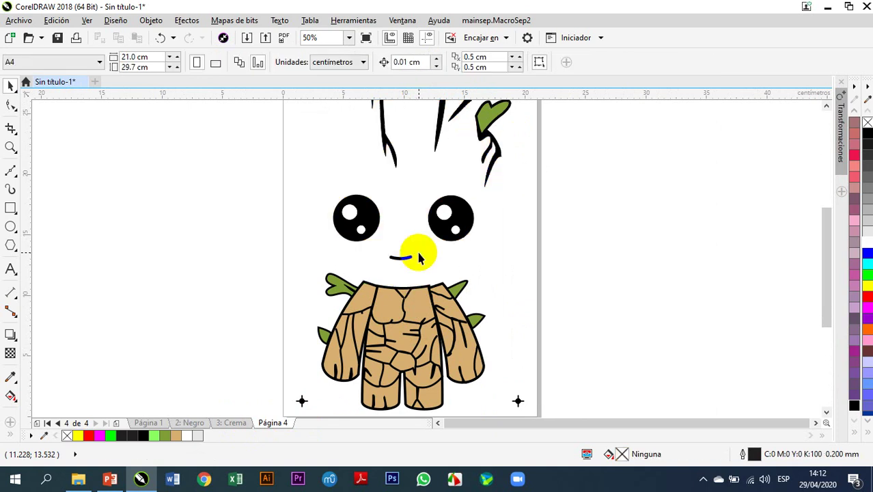
scroll(419, 257, "down", 1)
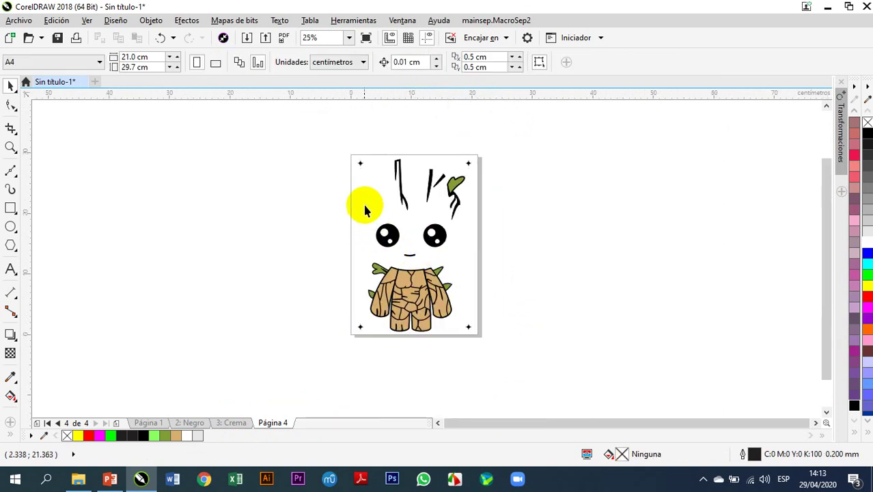
left_click_drag(319, 130, 447, 258)
key("Delete")
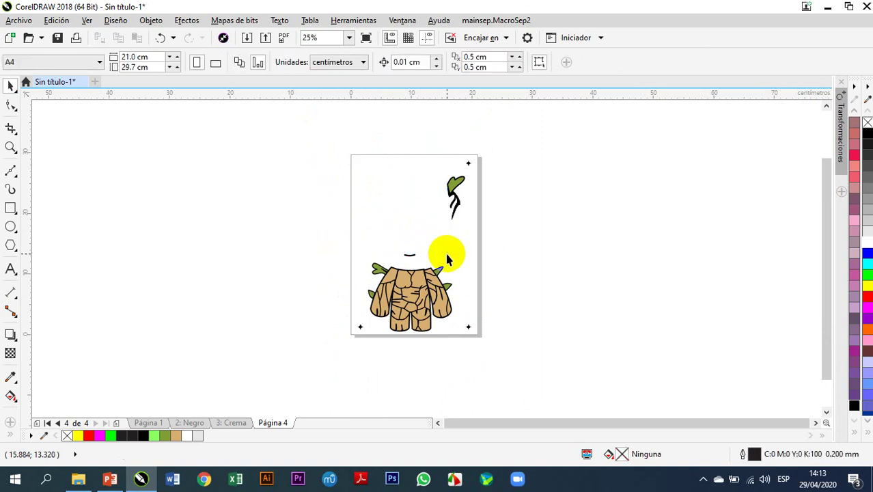
Step: Set the head leaf's outline to white and delete the black hair shape beneath it
left_click(454, 186)
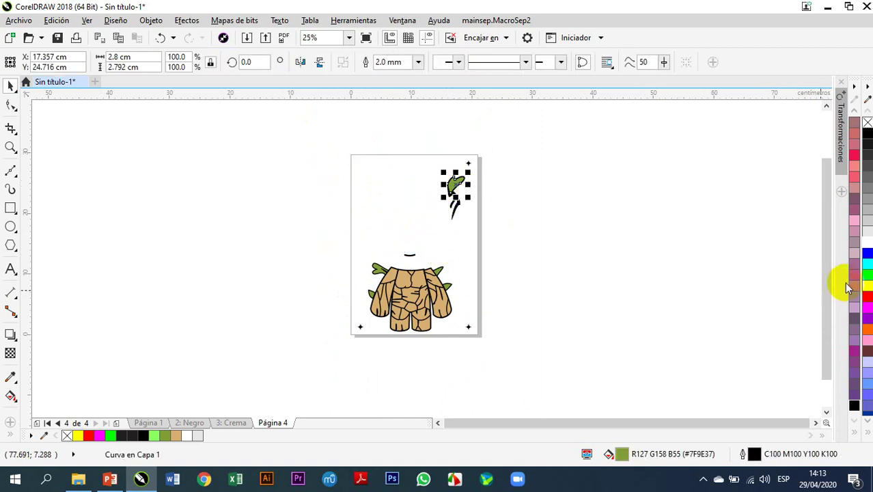
right_click(866, 248)
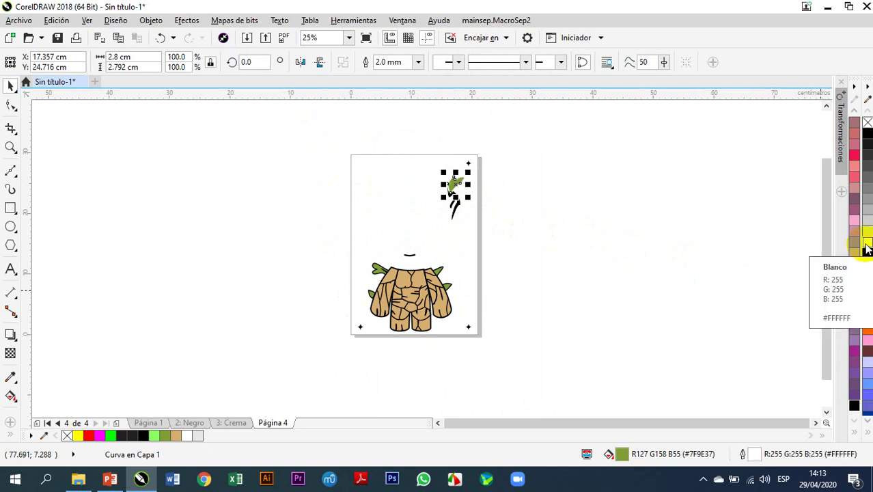
left_click(492, 225)
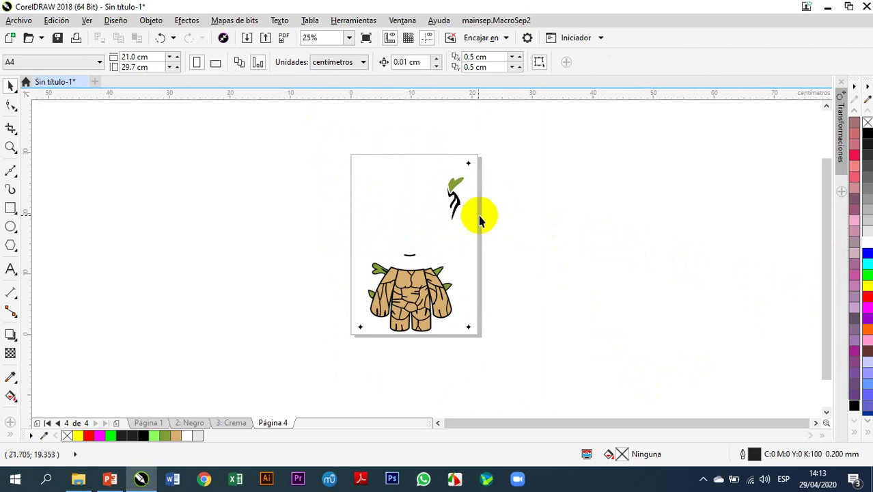
left_click(456, 204)
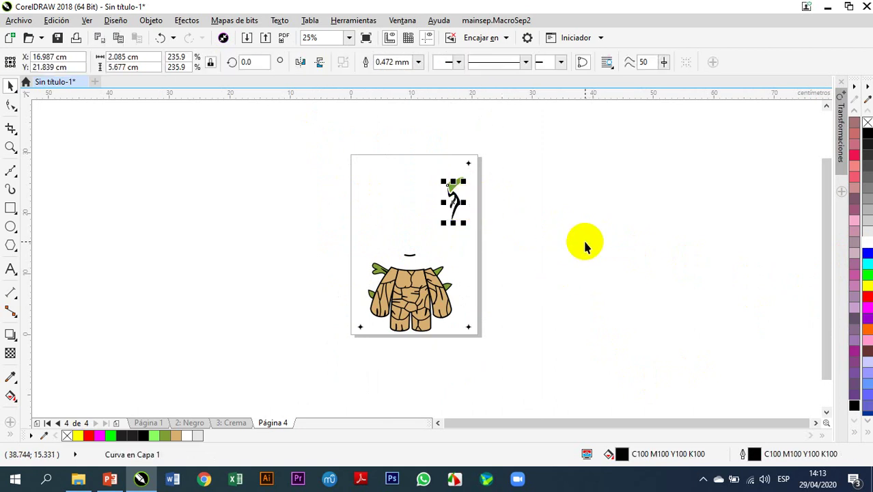
key("Delete")
Step: Delete Groot's brown torso, legs and both arms with their bark lines, keeping the green leaves
left_click(403, 311)
key("Delete")
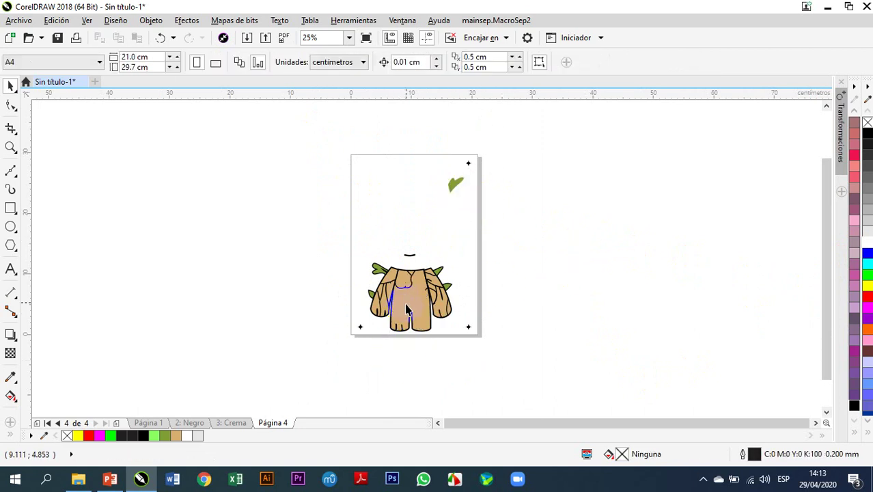
left_click(400, 294)
key("Delete")
left_click(397, 294)
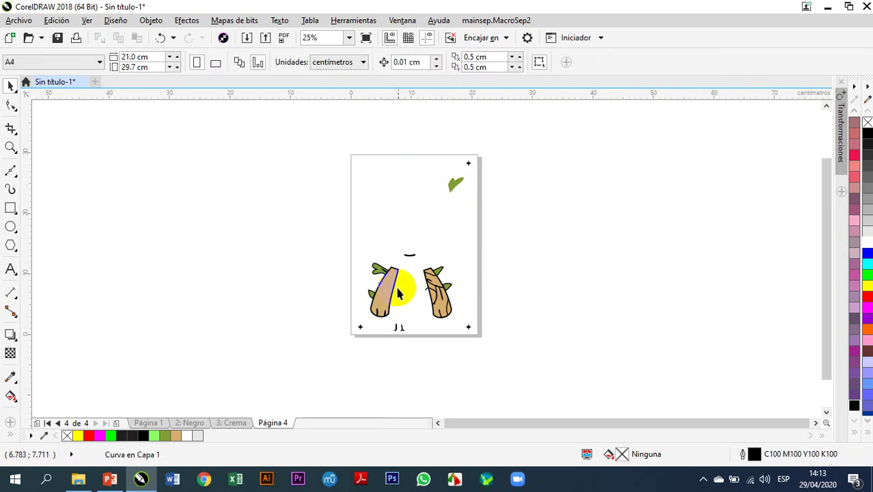
key("Delete")
left_click(434, 305)
key("Delete")
left_click(435, 304)
key("Delete")
left_click(393, 300)
key("Delete")
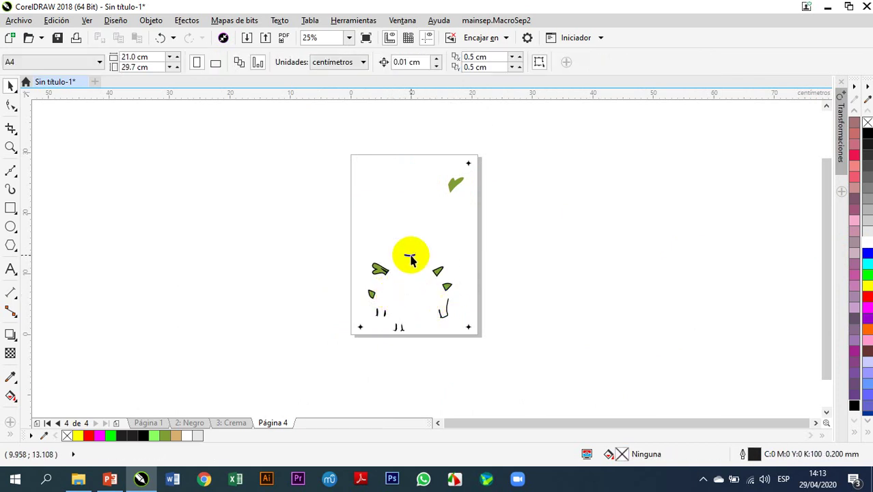
Step: Delete the mouth and the leftover black arm, finger and foot lines
left_click(409, 254)
key("Delete")
left_click(446, 316)
key("Delete")
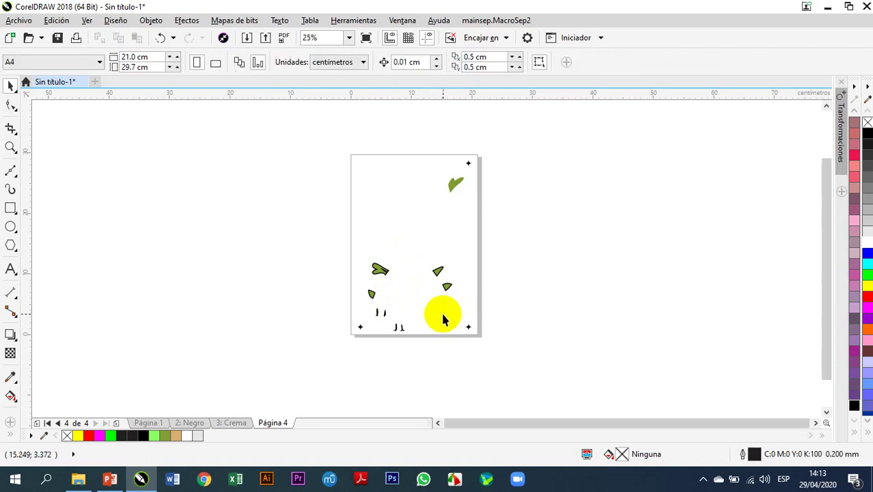
left_click(401, 328)
key("Delete")
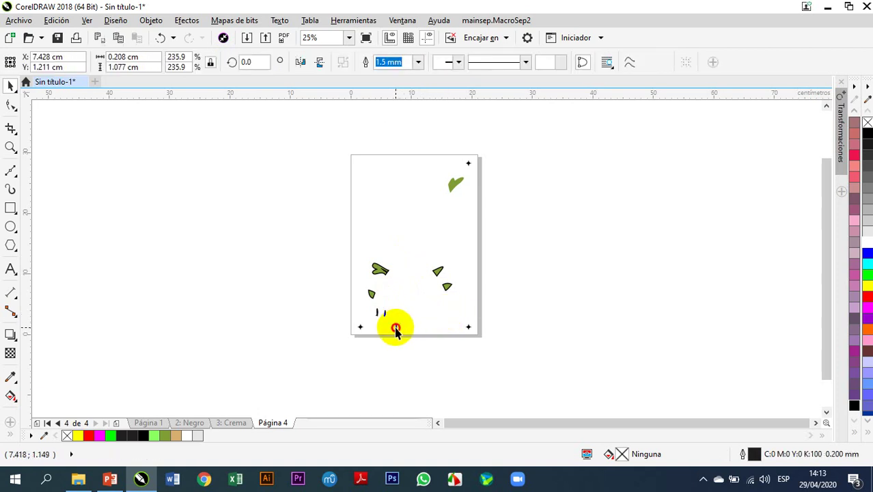
left_click(377, 314)
key("Delete")
Step: Set the four body leaves' outlines to white and make the forked leaf's black vein white in both fill and outline
left_click(369, 295)
scroll(370, 297, "up", 3)
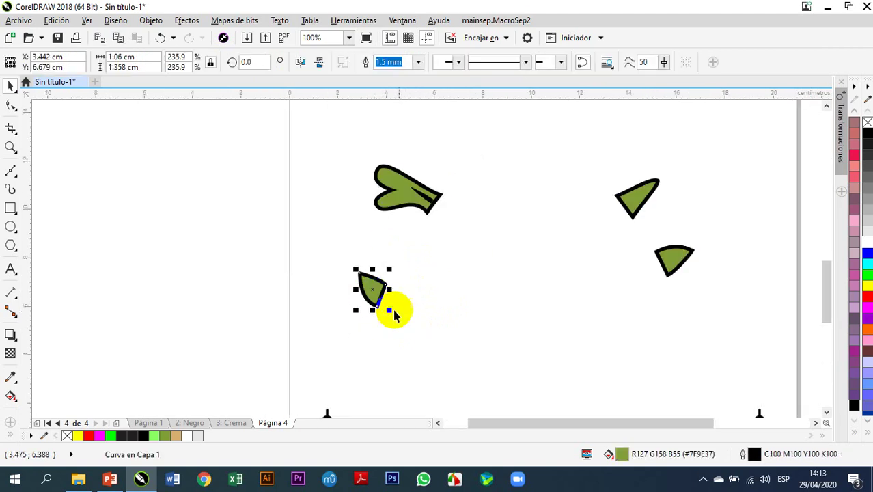
right_click(867, 246)
left_click(429, 198)
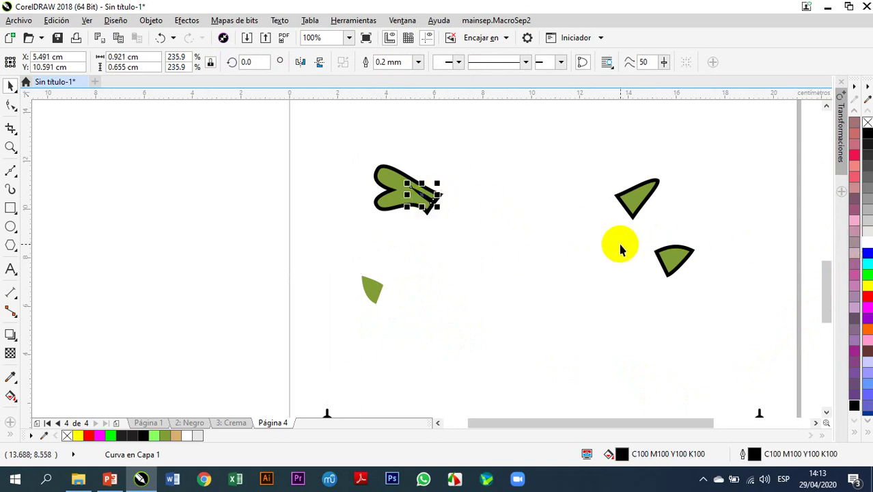
right_click(865, 242)
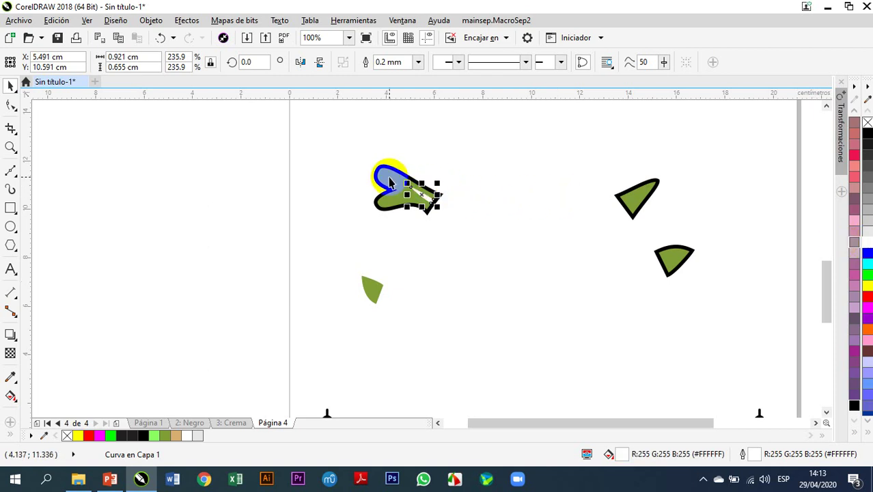
left_click(389, 179)
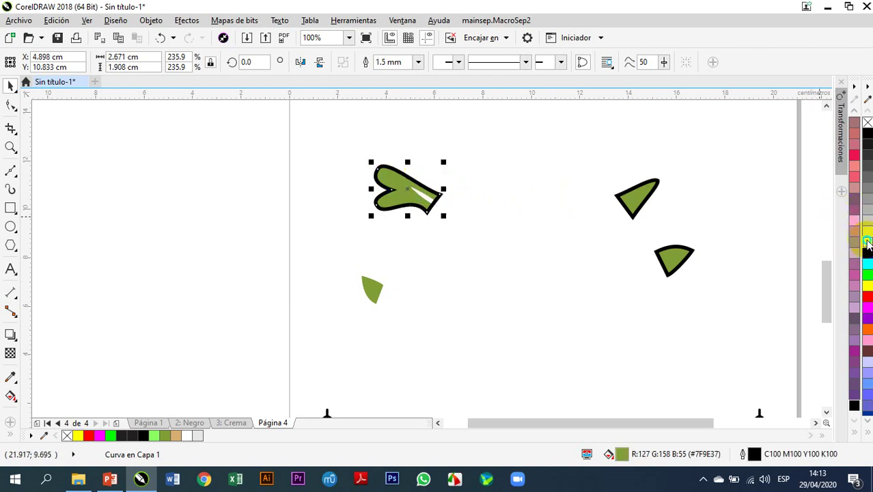
right_click(867, 241)
left_click(645, 185)
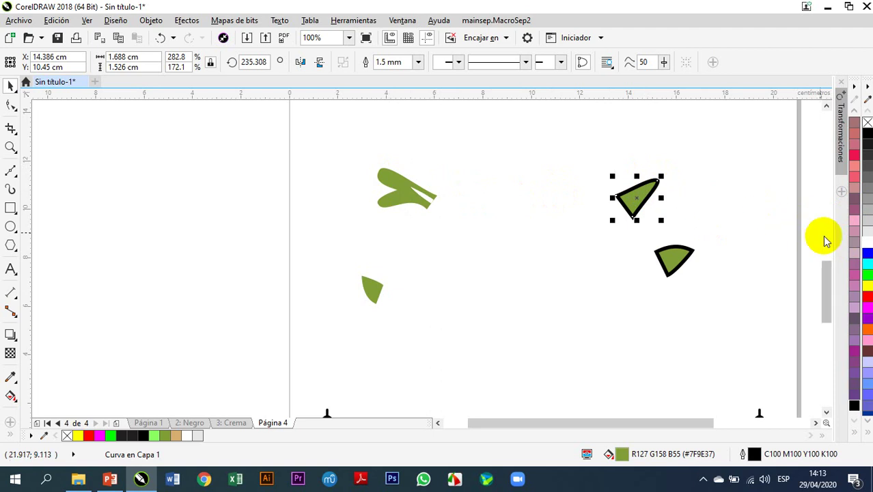
right_click(868, 244)
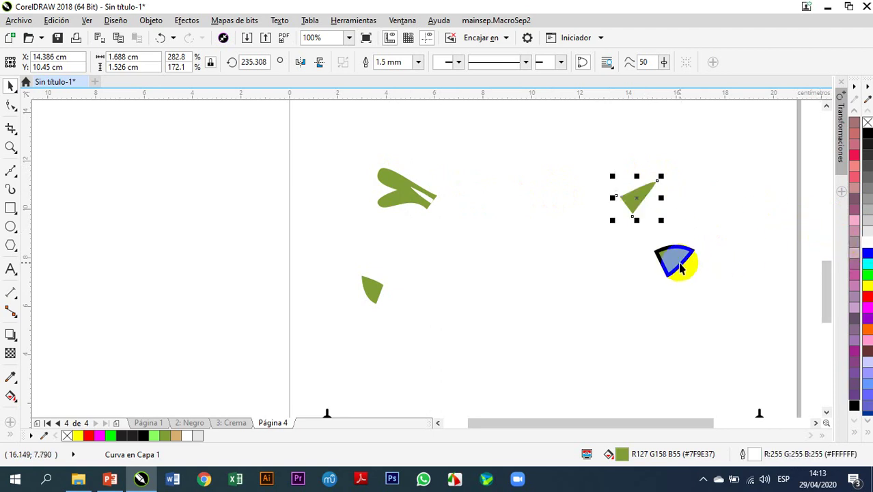
left_click(679, 259)
right_click(867, 244)
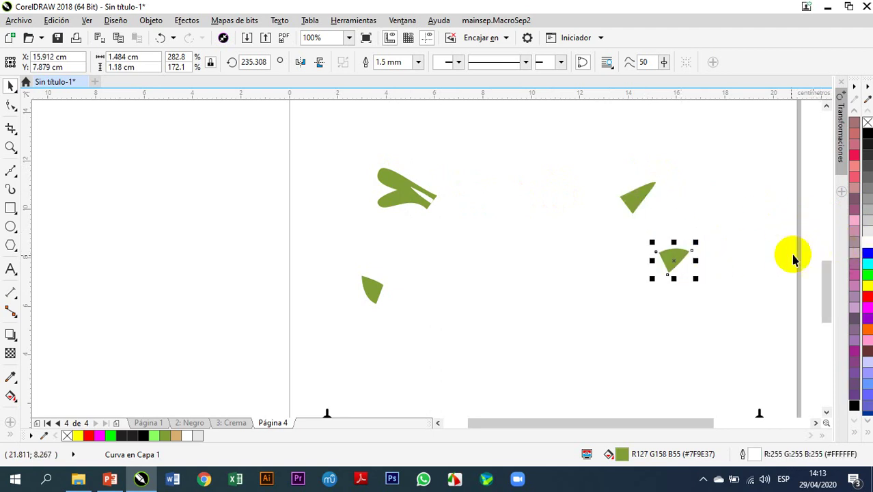
Step: Fill the four body leaves and the head leaf with C100 M100 Y100 K100 black
left_click(854, 406)
left_click(641, 205)
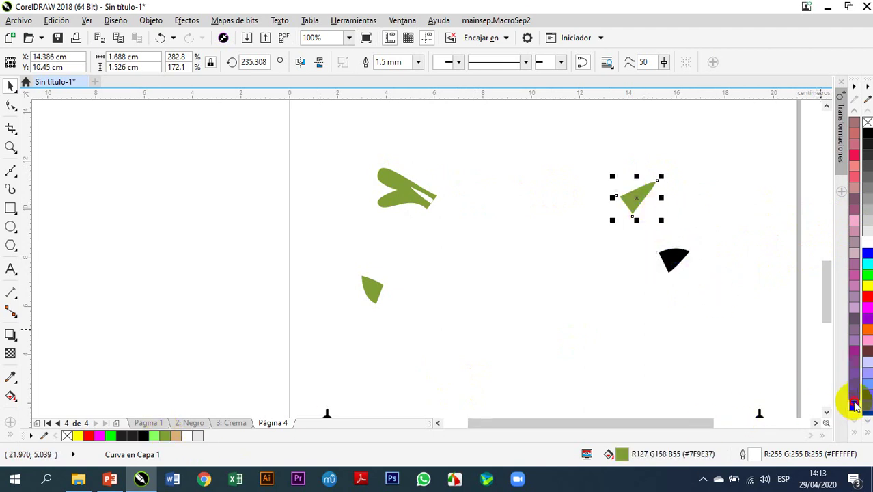
left_click(853, 406)
left_click(369, 288)
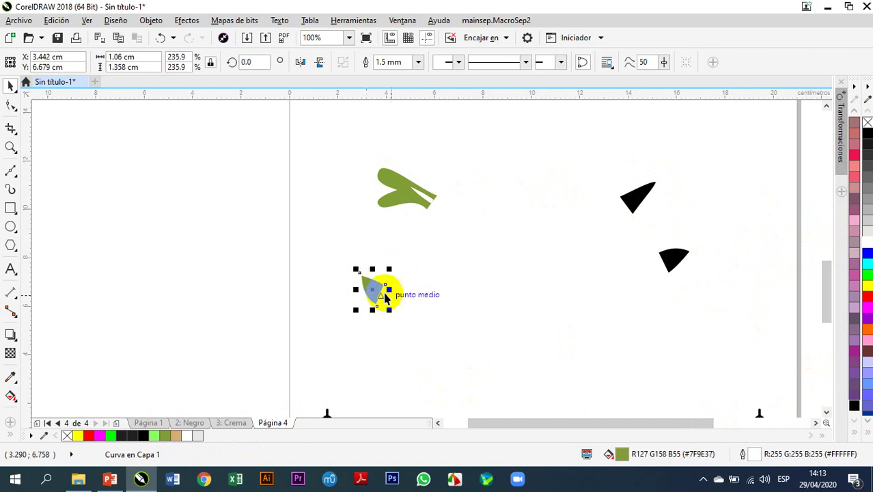
left_click(854, 406)
left_click(410, 192)
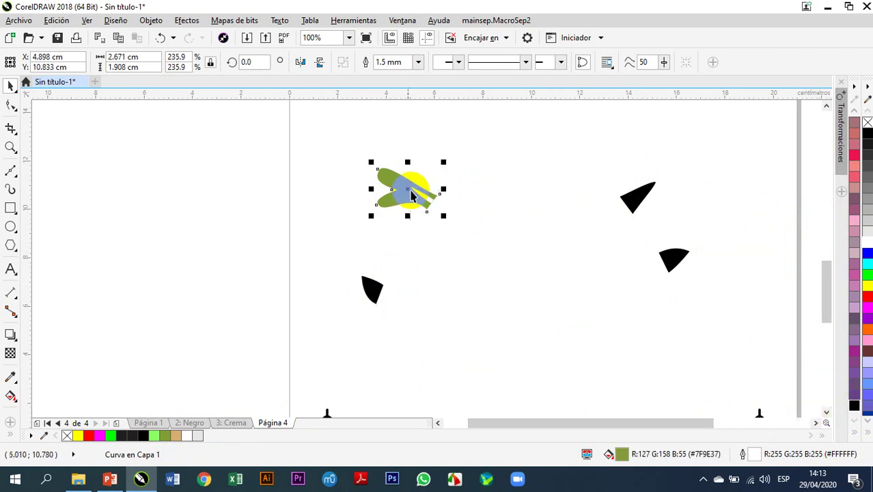
left_click(854, 406)
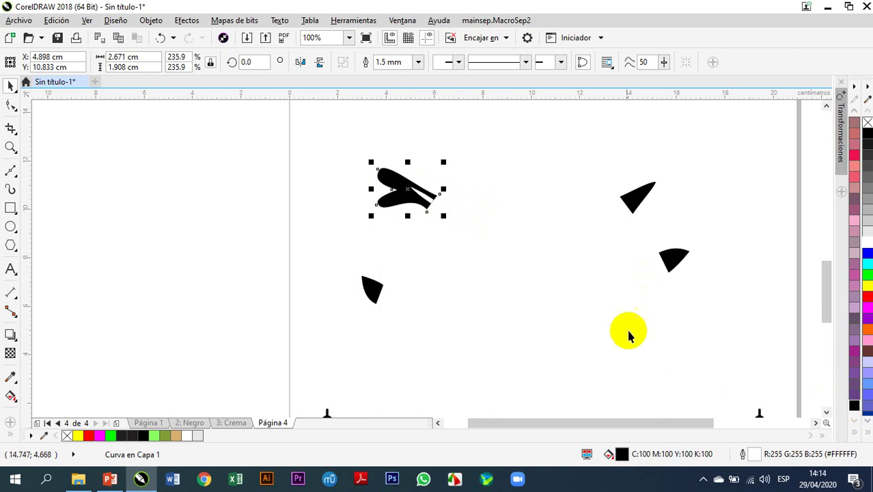
scroll(652, 345, "down", 2)
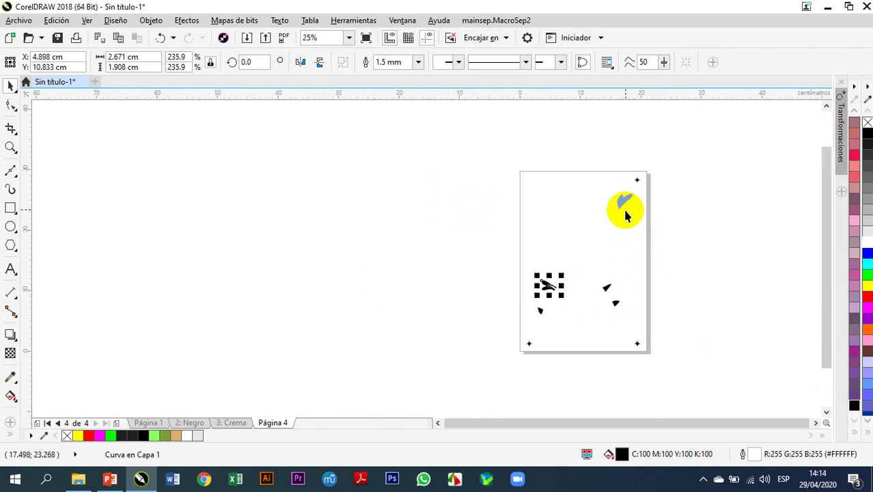
left_click(621, 205)
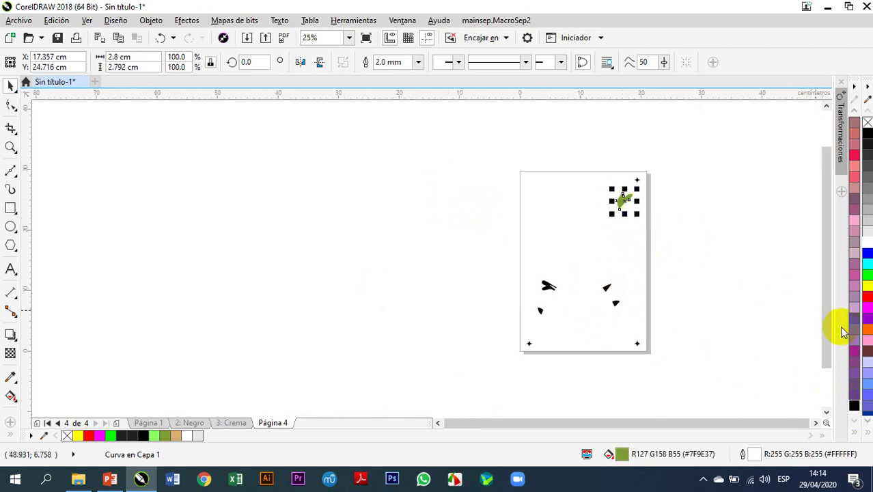
left_click(854, 407)
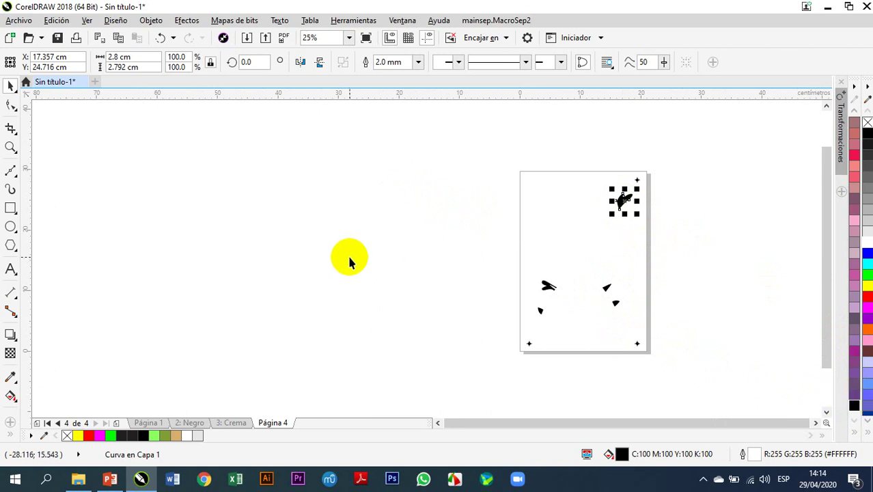
left_click(394, 262)
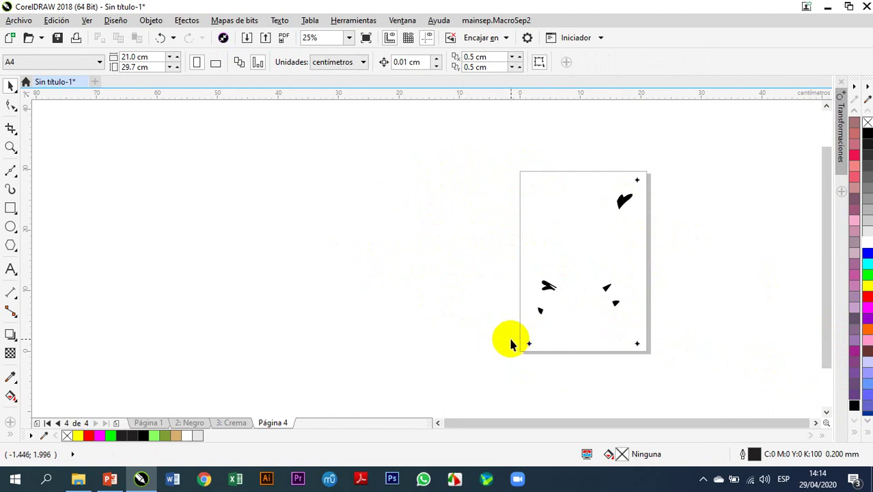
Step: Delete the four corner registration marks on Página 4, keeping the black leaves
left_click_drag(516, 346, 682, 383)
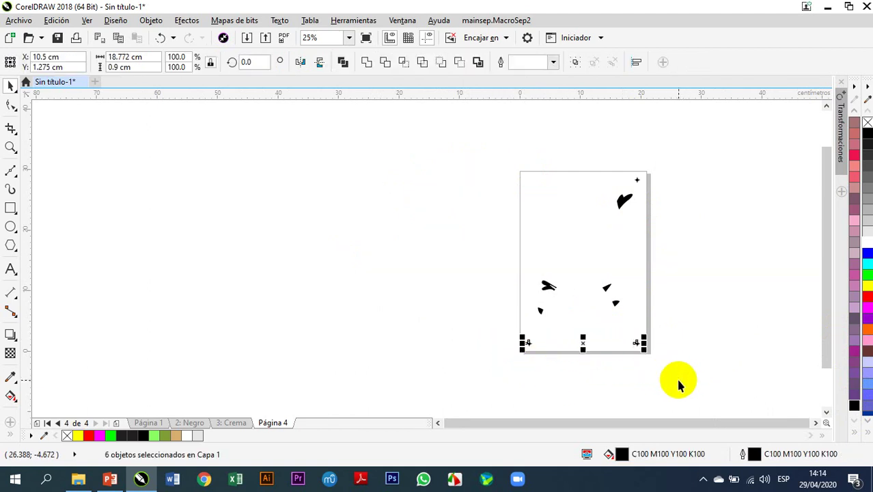
left_click(678, 386)
left_click_drag(494, 152, 661, 186)
left_click(493, 253)
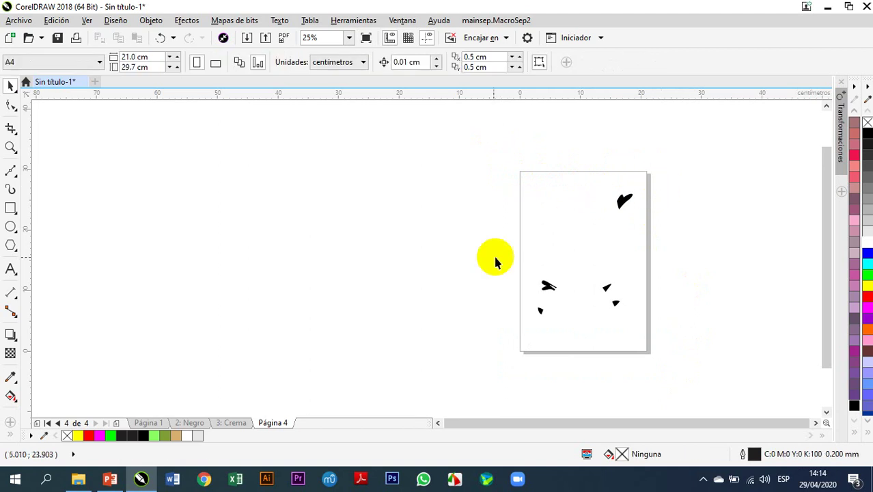
Step: Ungroup the coloured Groot artwork and its registration marks on Página 1
left_click(148, 423)
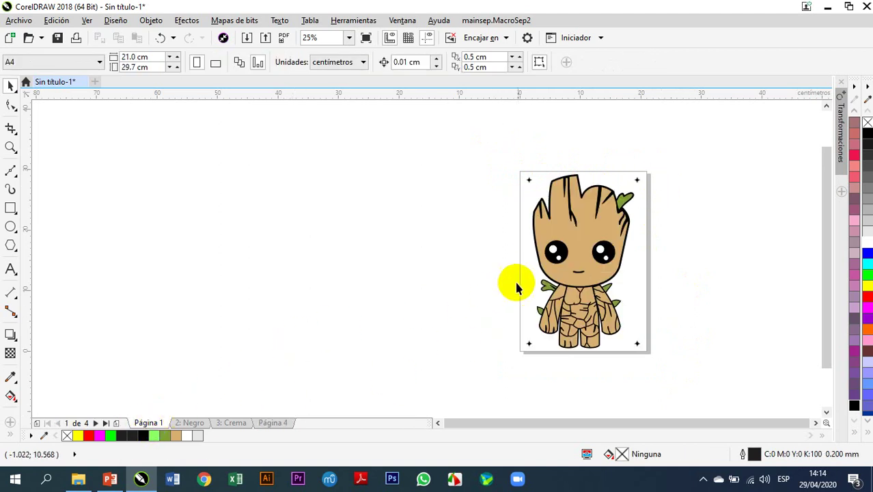
left_click(530, 181)
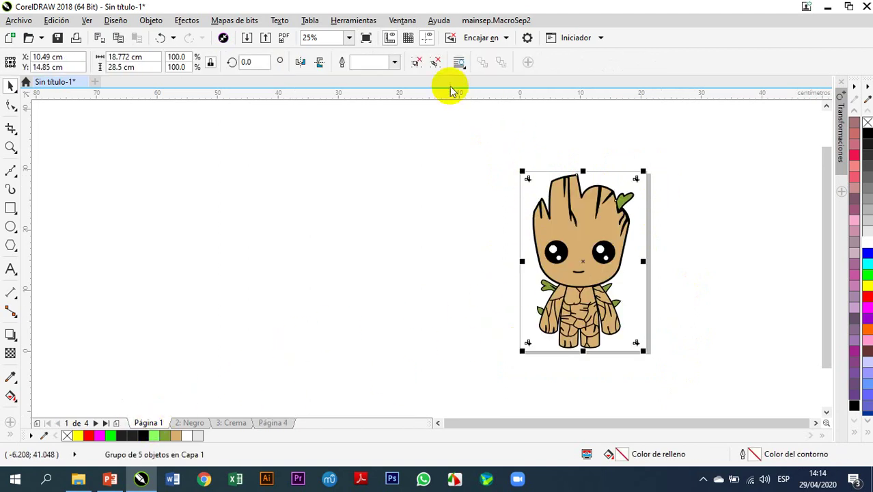
left_click(418, 63)
left_click(456, 173)
Step: Copy the four corner registration marks from Página 1 and paste them in place on Página 4
left_click_drag(499, 161, 653, 183)
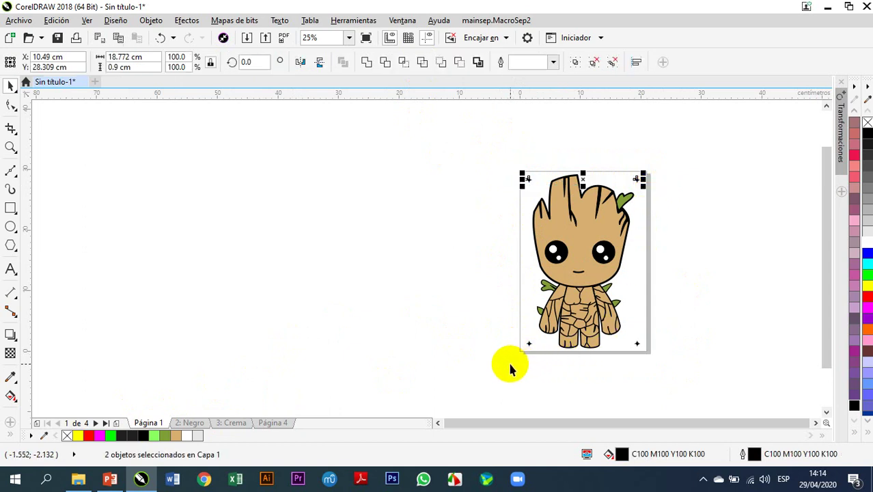
left_click_drag(503, 335, 556, 355)
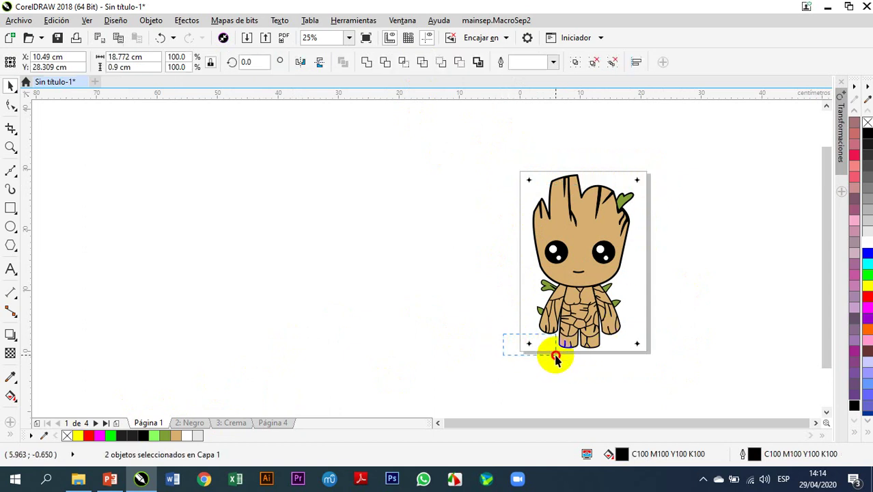
left_click_drag(556, 356, 530, 352)
left_click(477, 332)
left_click_drag(513, 172, 639, 195)
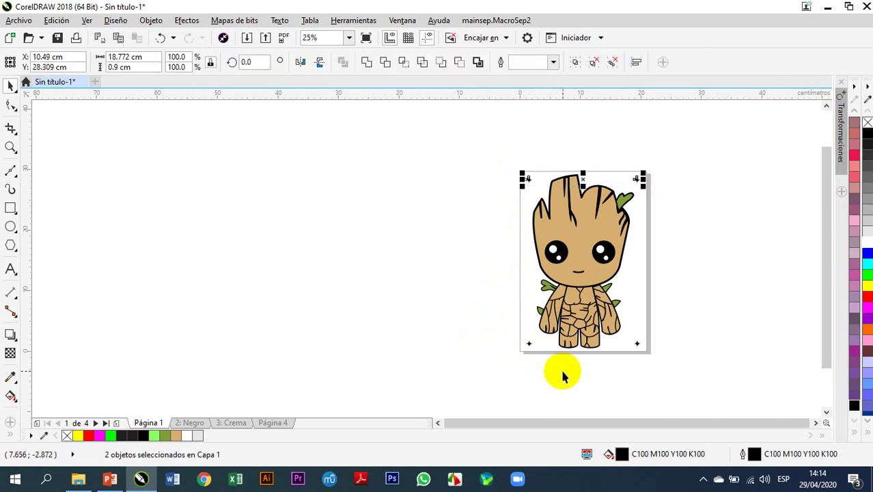
left_click(530, 347, "shift")
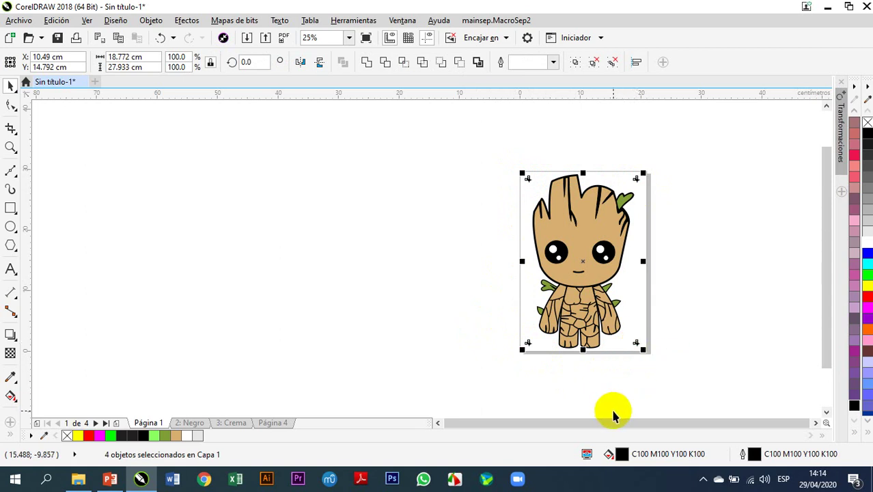
left_click(274, 424)
key("ctrl+a")
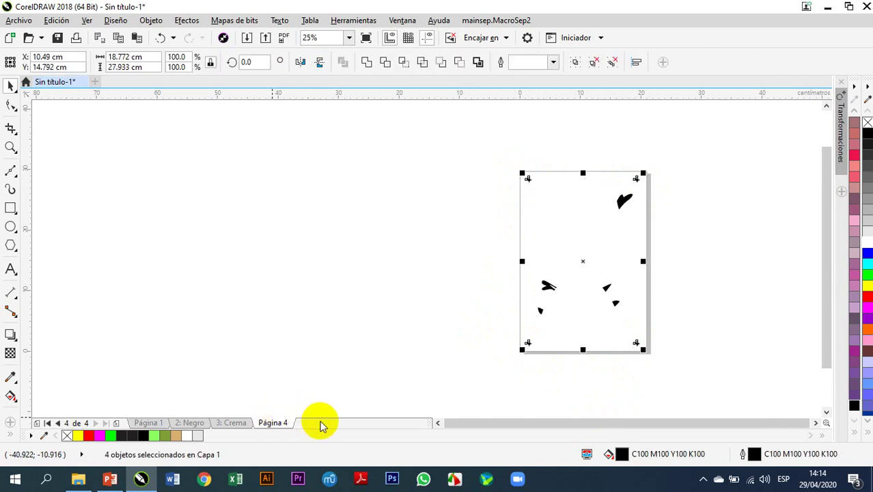
left_click(305, 331)
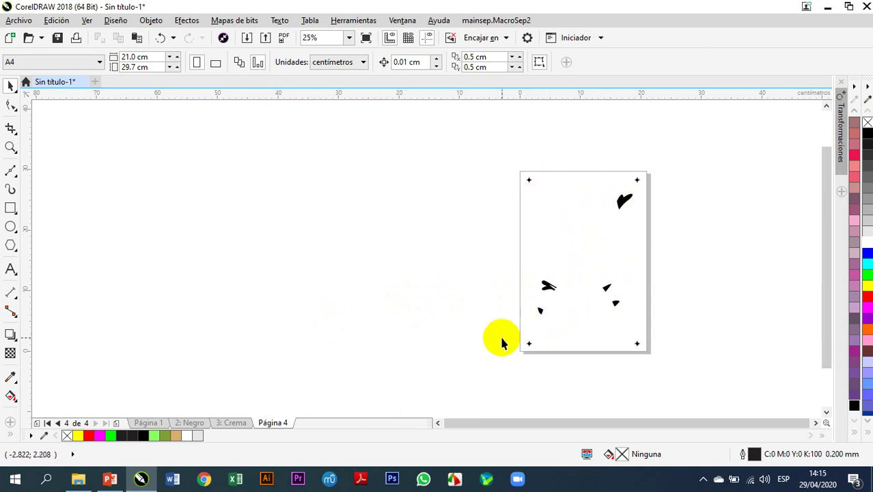
Step: Group the black leaves and the four registration marks on Página 4
left_click_drag(502, 162, 673, 354)
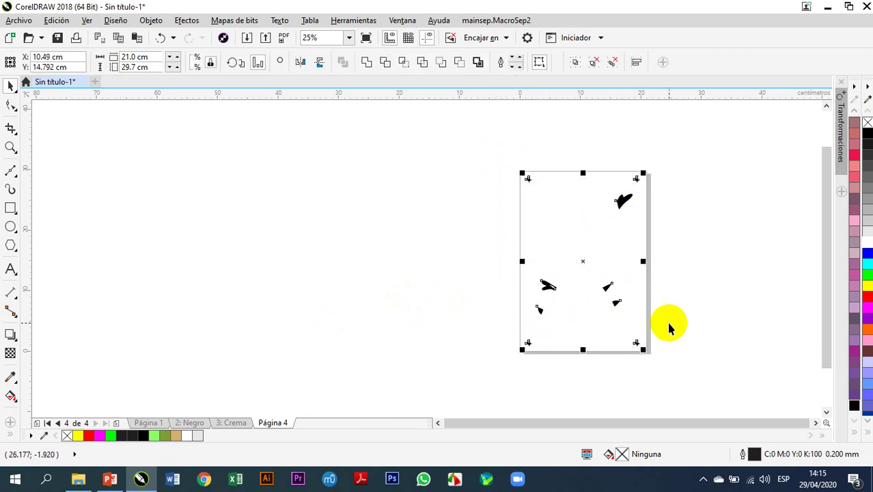
left_click(577, 63)
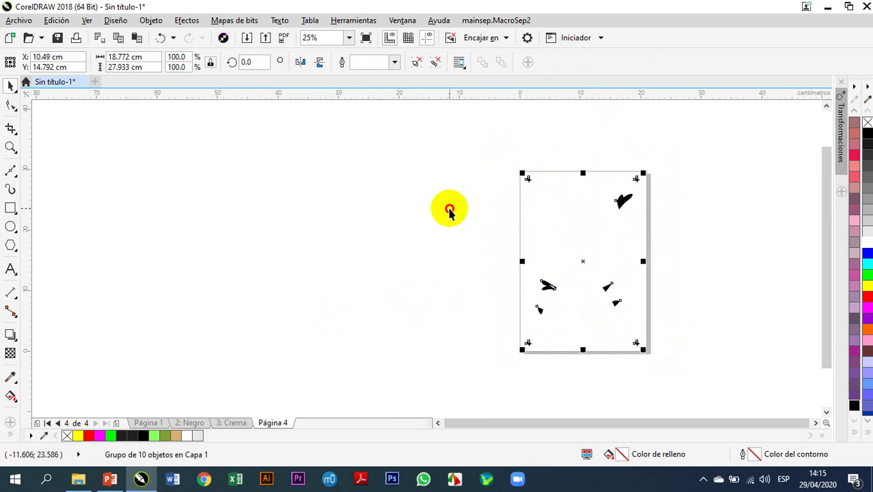
left_click(447, 204)
Step: Compare Página 1 with the Negro, Crema and Página 4 separations, checking artwork and registration marks at full-page view
left_click(232, 423)
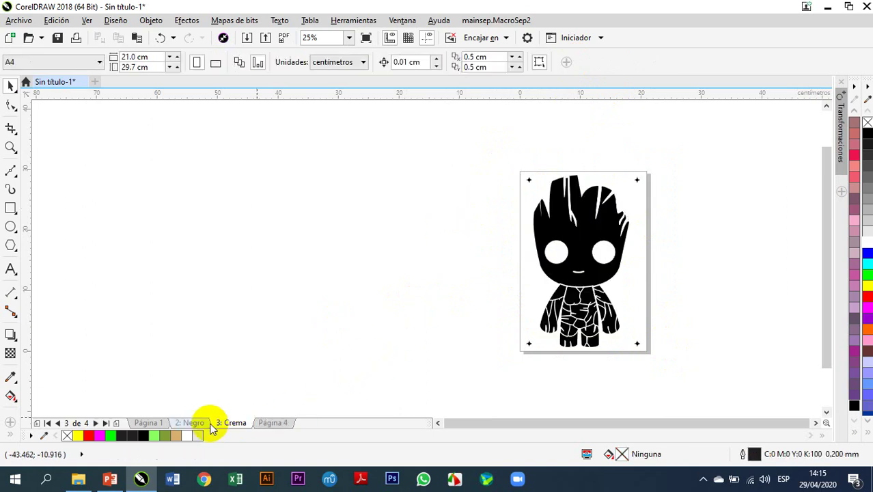
left_click(195, 423)
left_click(155, 423)
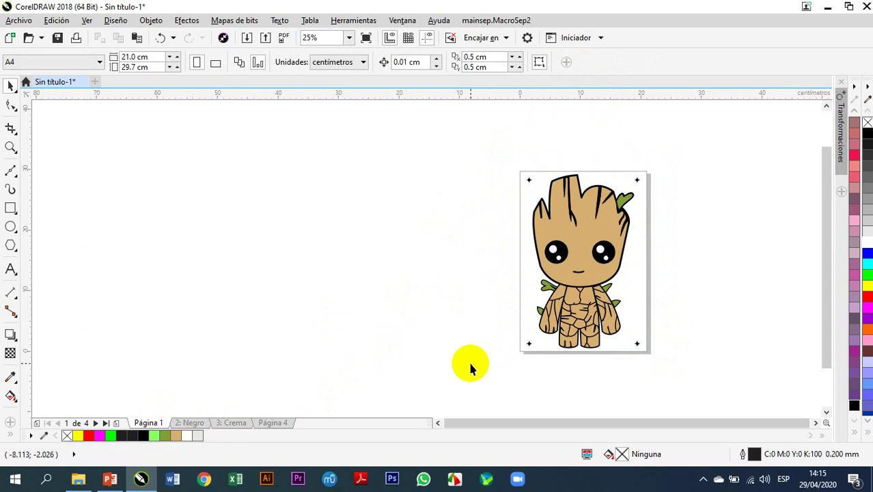
key("shift+F4")
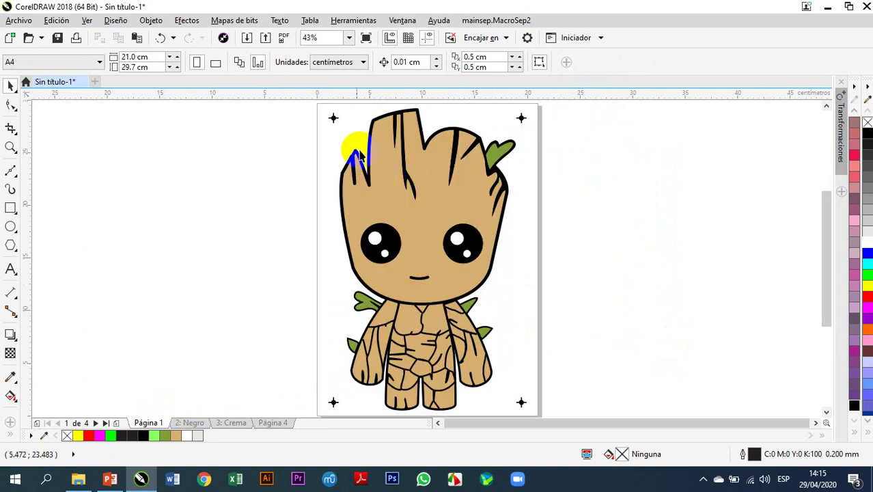
left_click(195, 424)
left_click(231, 422)
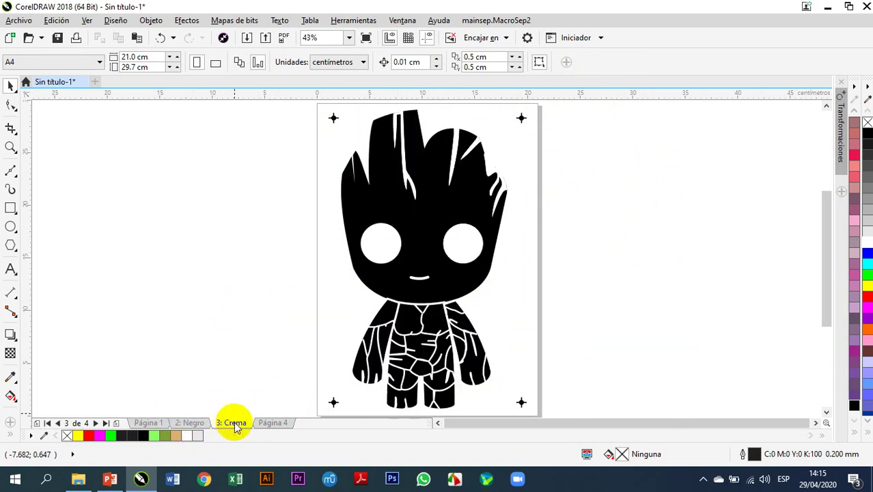
left_click(275, 423)
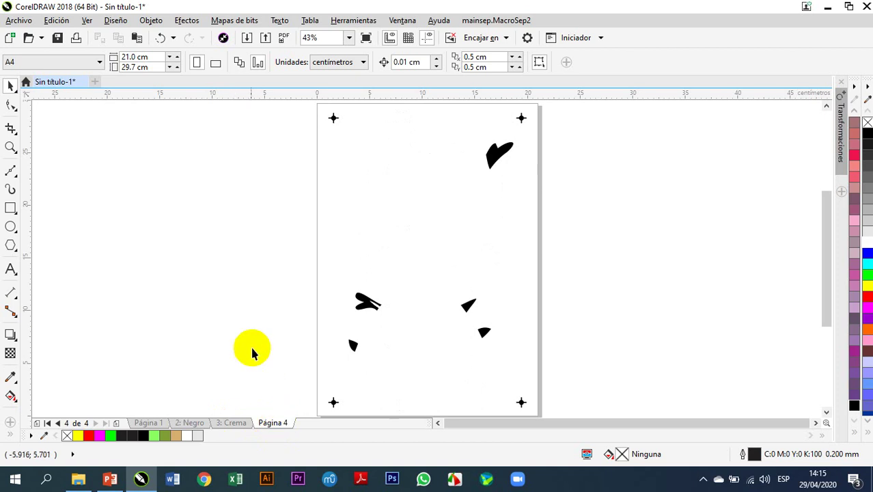
left_click(231, 422)
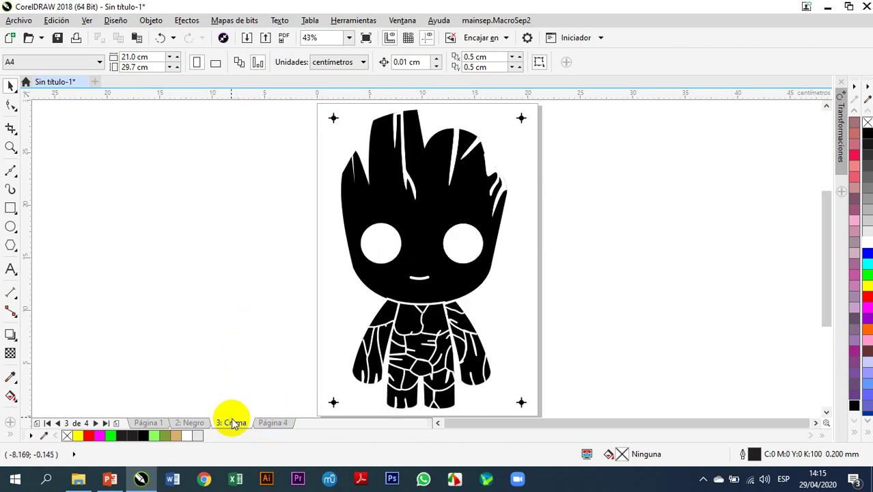
left_click(191, 423)
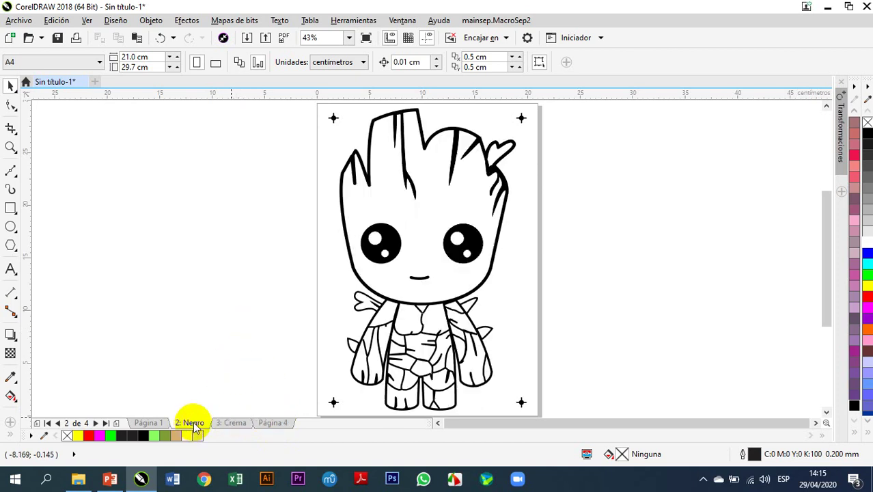
Step: Ungroup the black Groot artwork on the Crema page
left_click(235, 423)
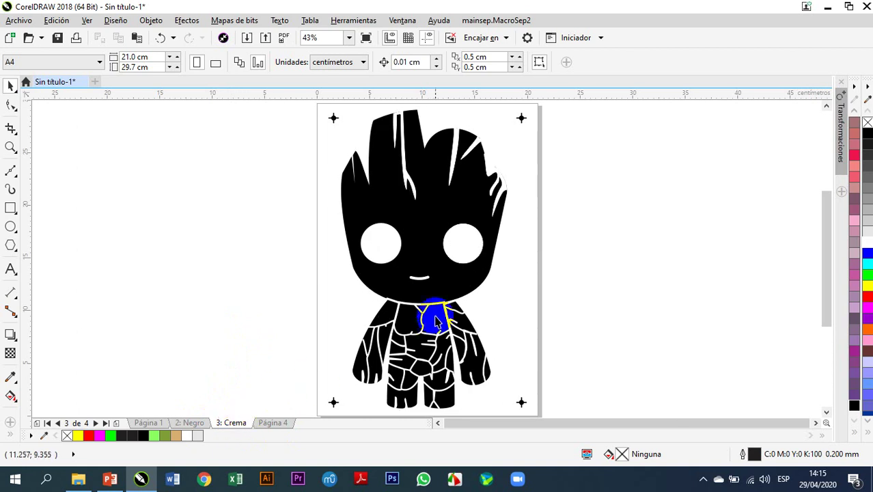
scroll(431, 297, "down", 2)
scroll(441, 301, "up", 2)
scroll(440, 301, "up", 5)
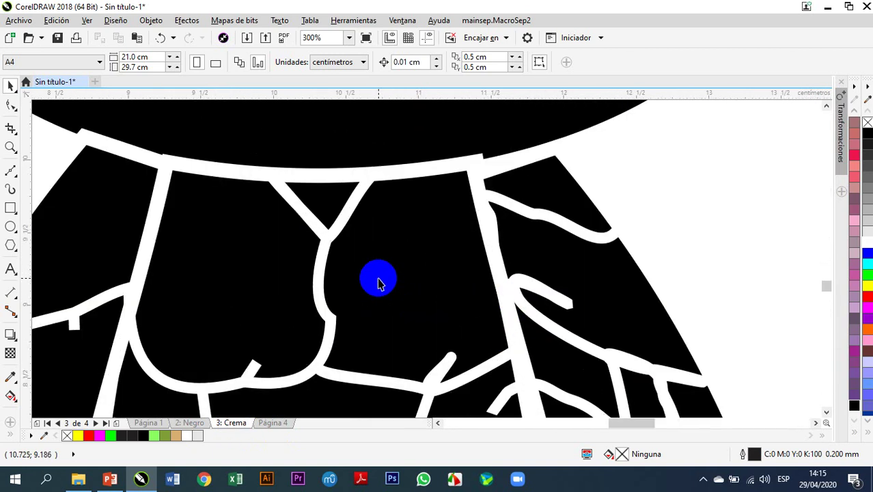
scroll(384, 276, "down", 3)
left_click(391, 275)
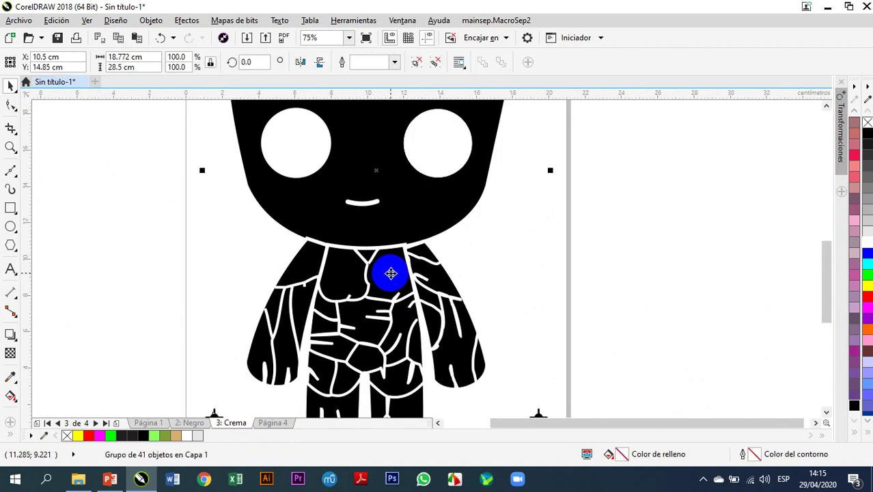
scroll(391, 273, "down", 2)
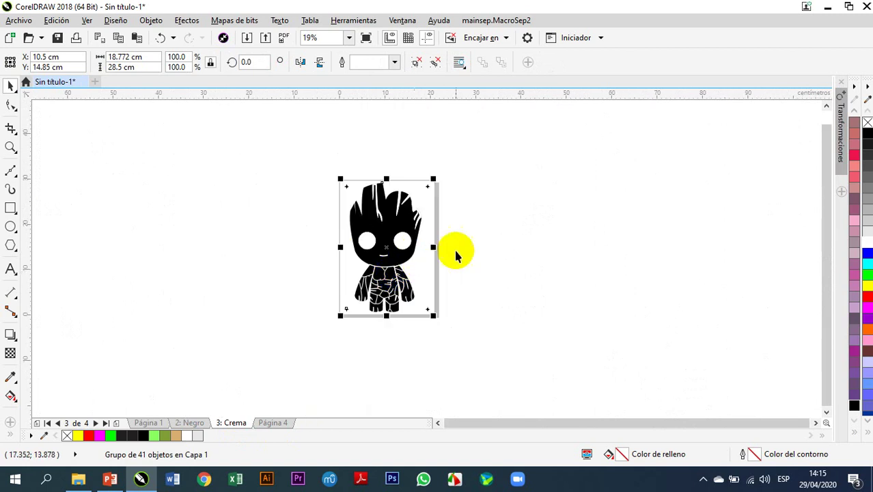
left_click(444, 283)
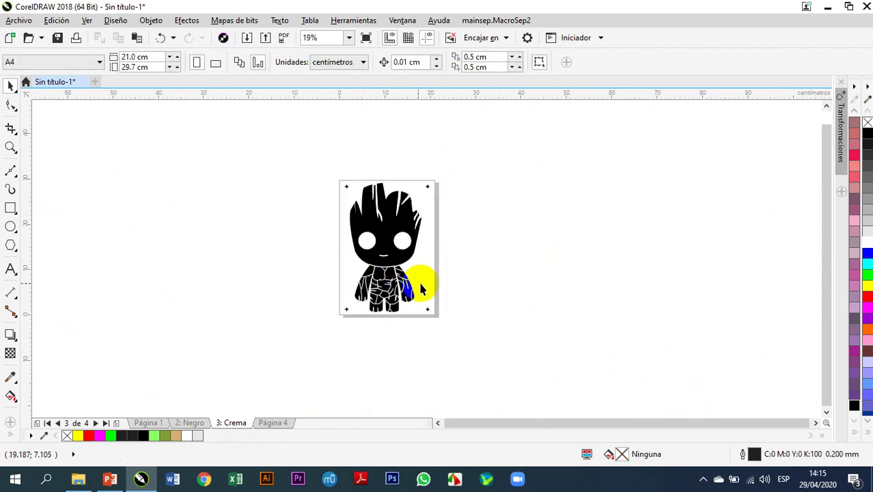
Step: Fill Groot's torso and both arms on the Crema page with C100 M100 Y100 K100 black
scroll(395, 286, "up", 4)
left_click(349, 169)
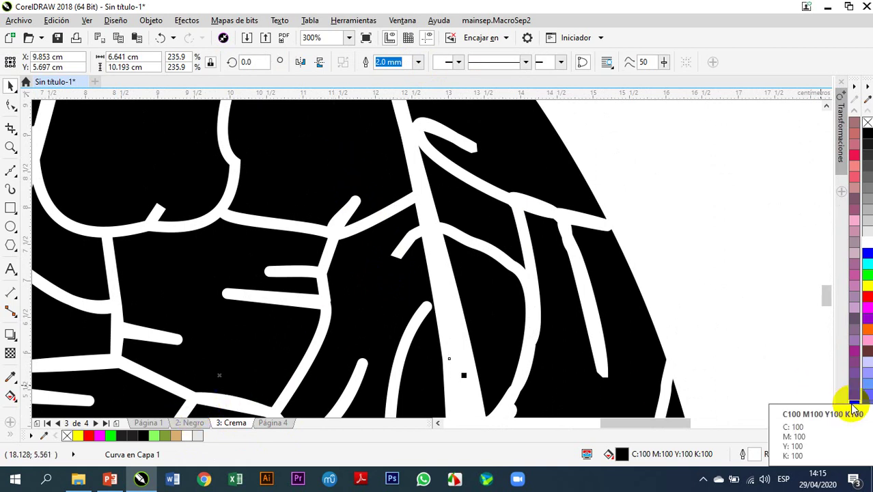
scroll(728, 283, "down", 2)
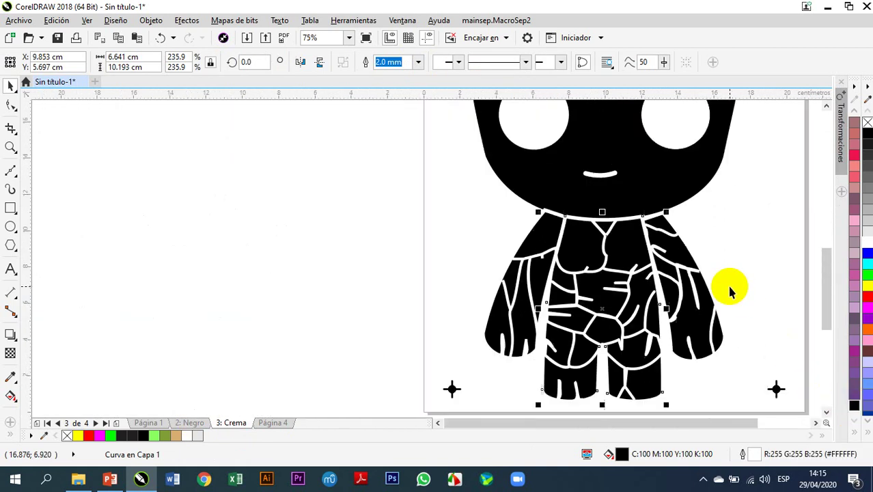
left_click(722, 336)
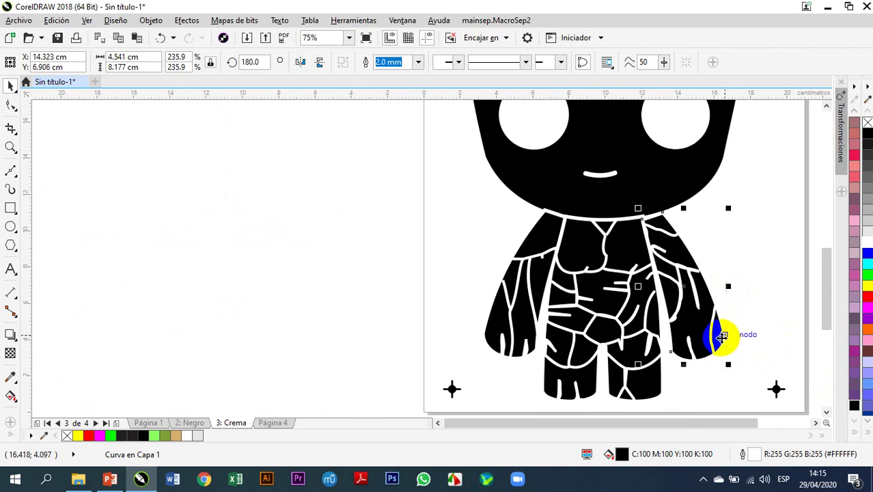
left_click_drag(854, 408, 503, 332)
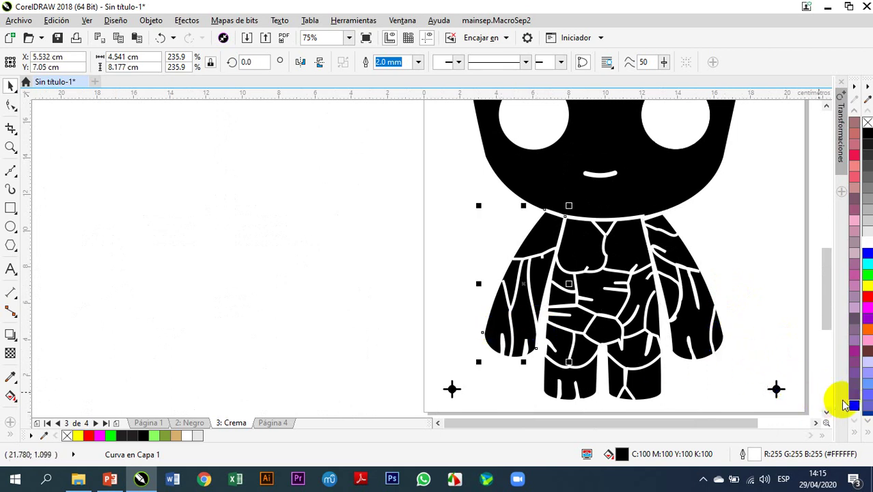
mouse_move(851, 403)
left_mouse_down()
mouse_move(649, 394)
mouse_move(830, 410)
mouse_move(854, 403)
left_mouse_up()
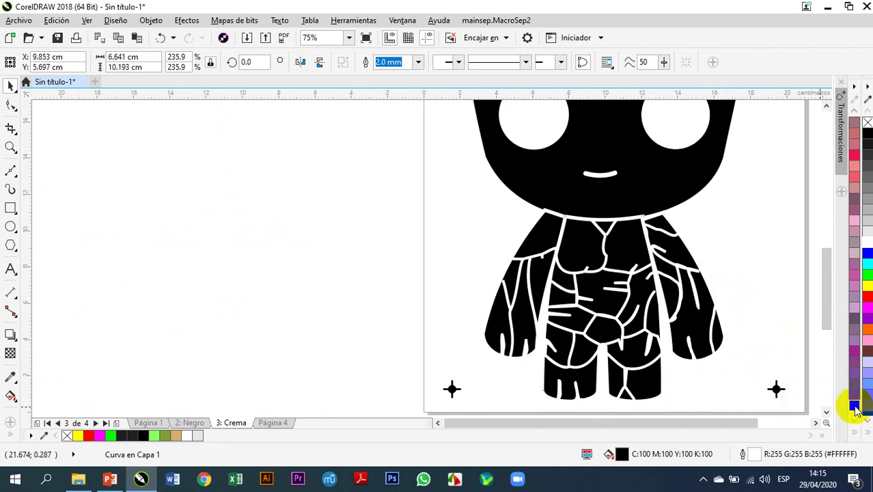
left_click(409, 279)
Step: Group all the artwork and registration marks on the Crema page
scroll(399, 273, "down", 4)
left_click_drag(372, 145, 562, 335)
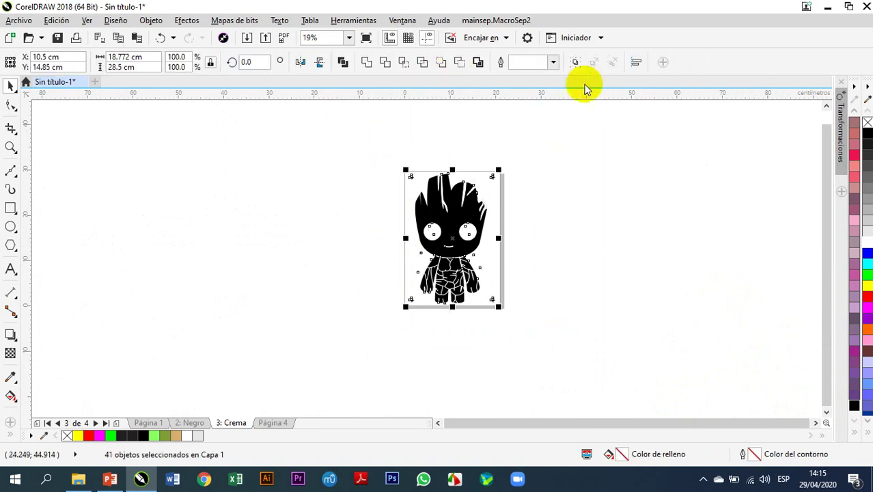
left_click(590, 166)
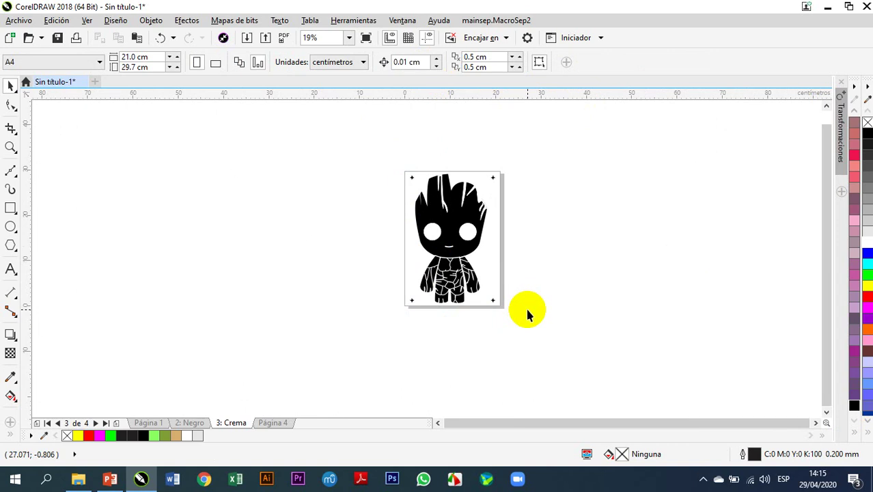
Step: Review the Negro and Crema pages, and rename Página 4 as Verde
key("shift+F4")
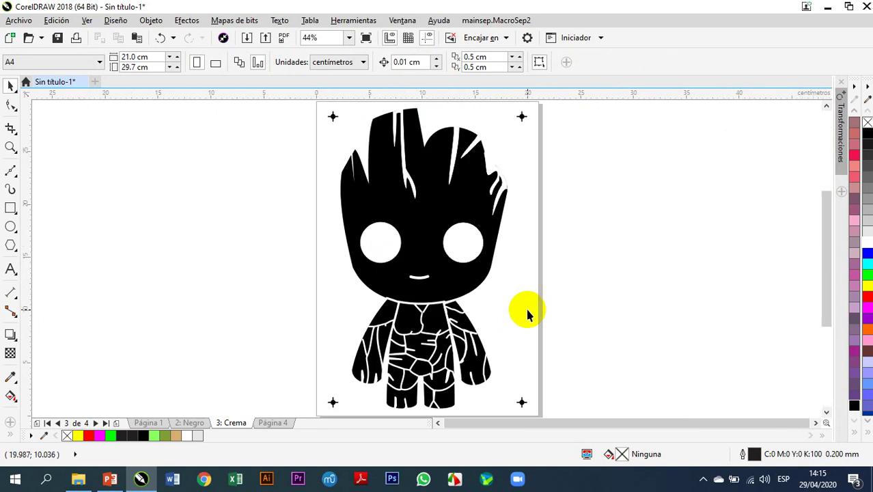
left_click(198, 423)
left_click(233, 423)
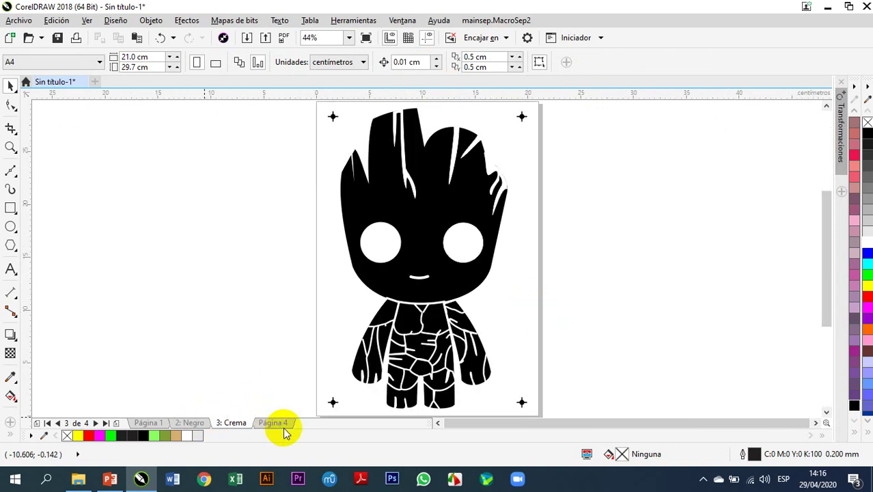
left_click(277, 423)
right_click(277, 423)
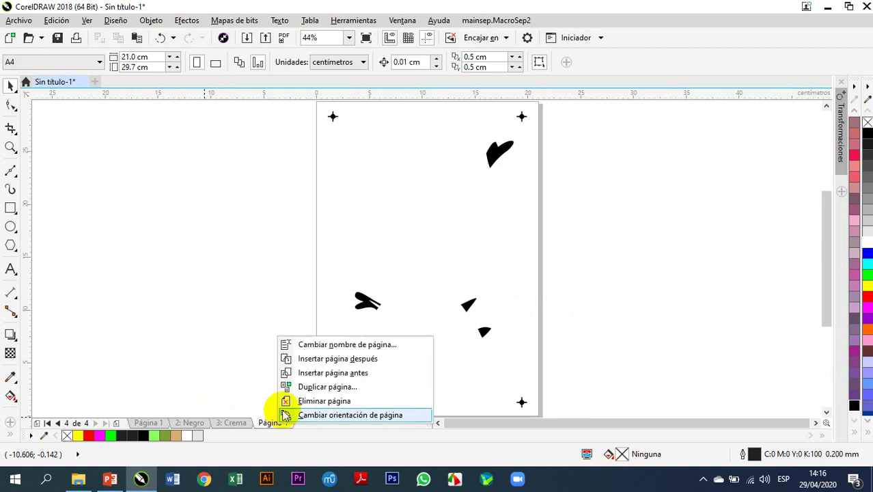
left_click(315, 347)
type("Verde")
left_click(408, 264)
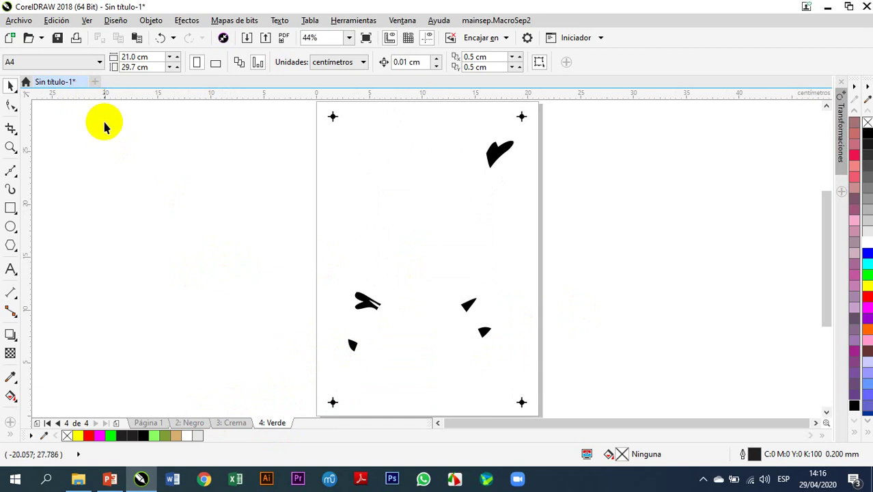
Step: Save the drawing as Groot in CDR format in the Evaluacion Alumno folder inside Curso Virtual SDS 2020
left_click(19, 20)
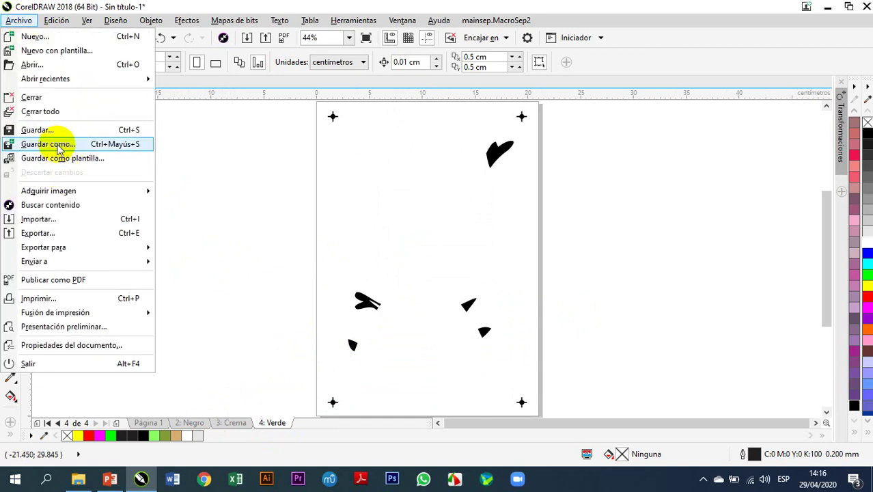
left_click(52, 145)
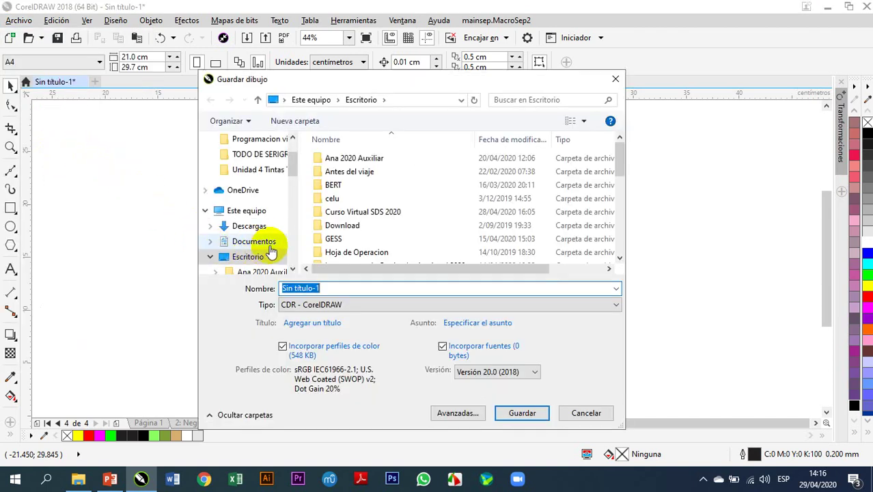
double_click(358, 213)
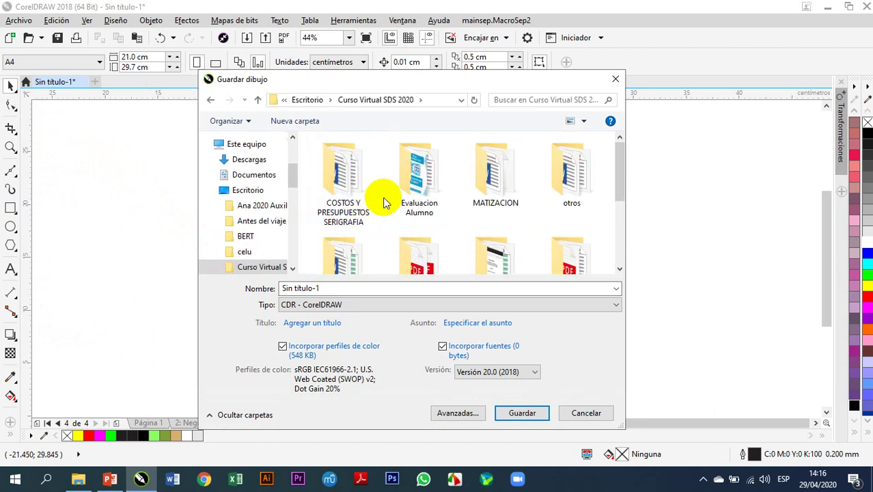
double_click(407, 195)
left_click(351, 286)
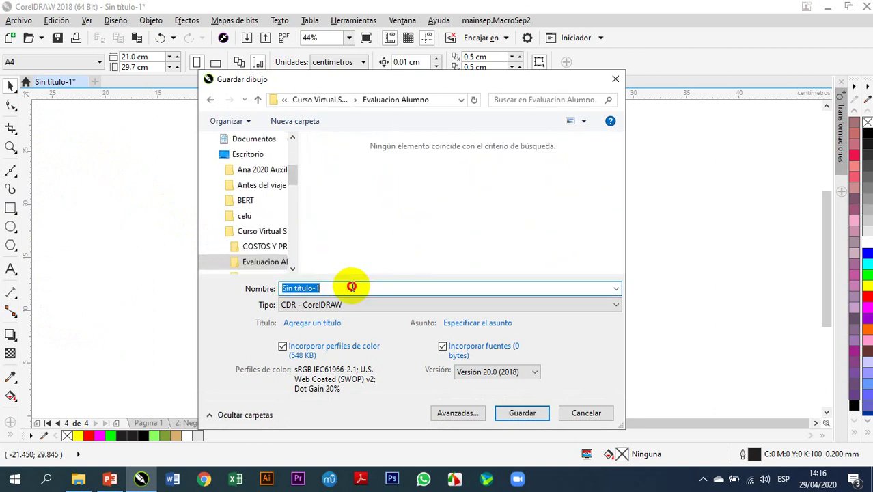
type("D")
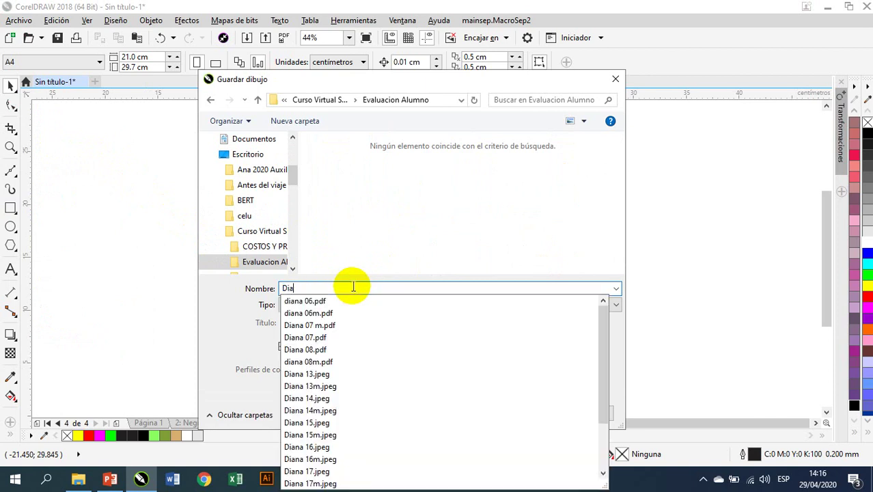
key("BackSpace")
type("Groot")
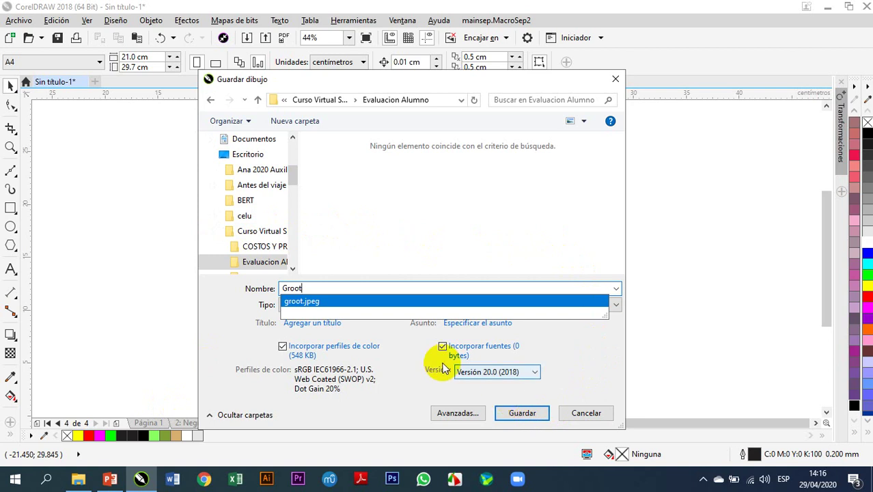
left_click(522, 412)
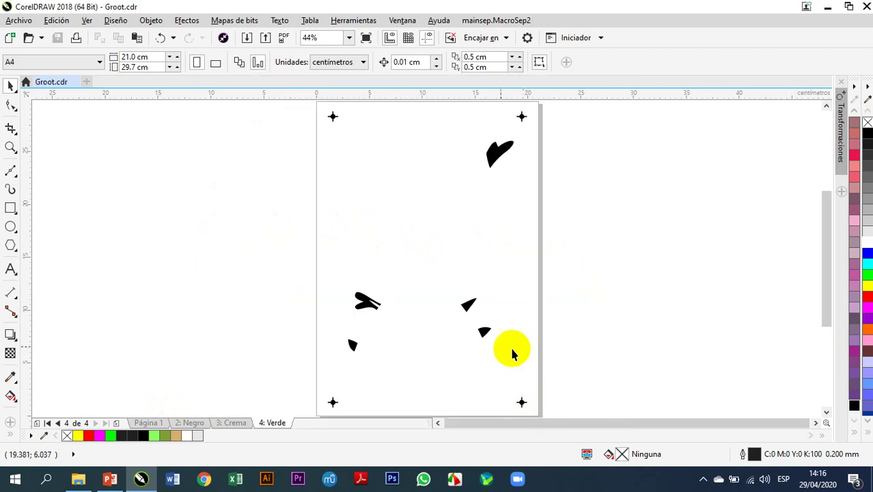
Step: Review the colour artwork on Página 1 and the separations on the Negro, Crema and Verde pages, ending on Página 1
scroll(336, 372, "down", 2)
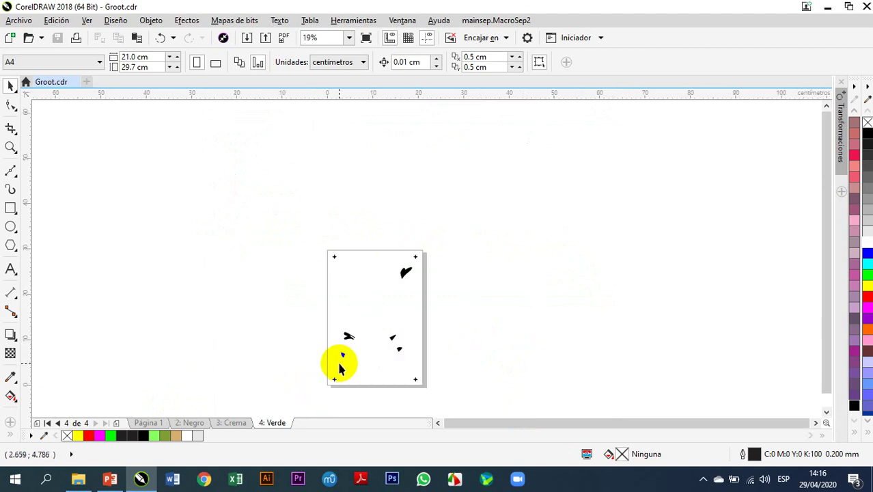
scroll(340, 369, "up", 2)
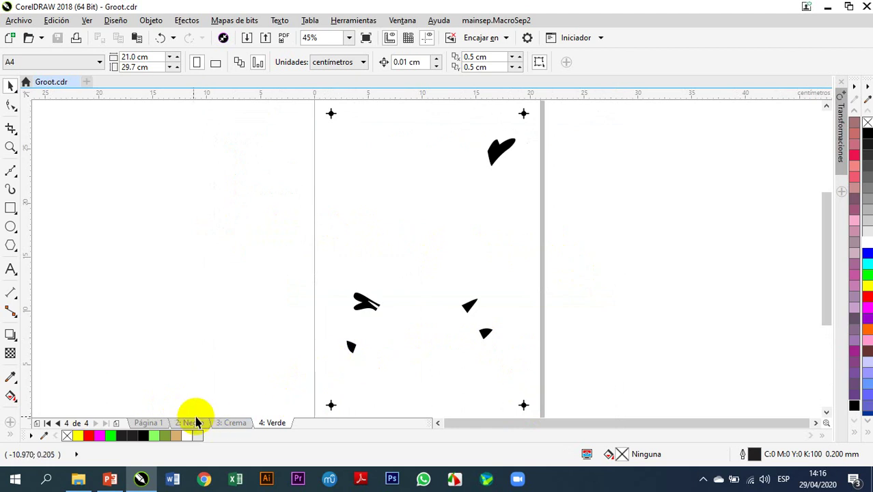
left_click(150, 422)
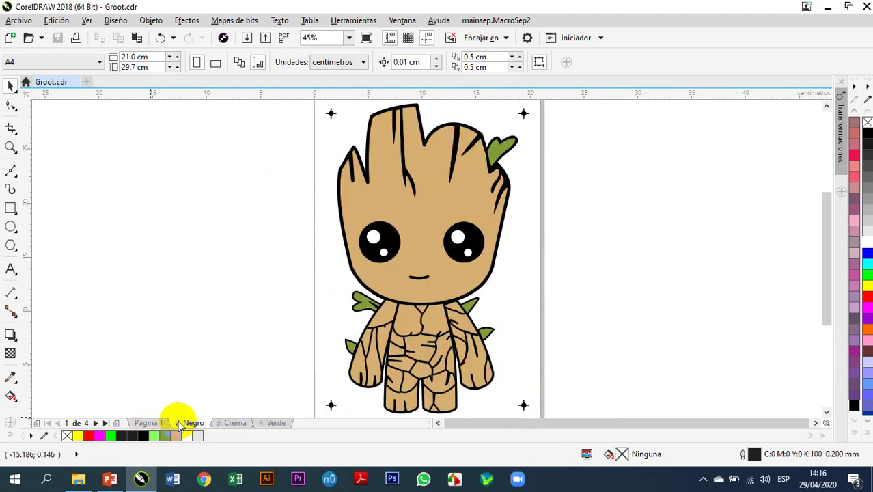
left_click(179, 423)
left_click(231, 424)
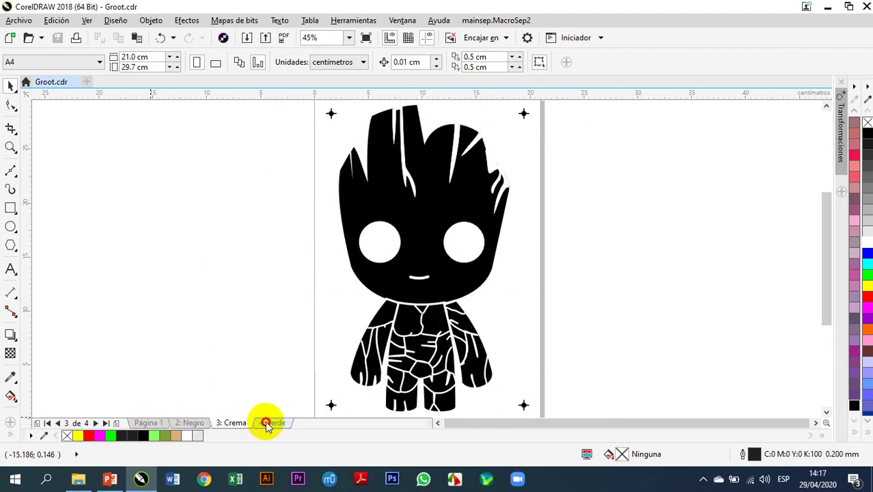
left_click(270, 423)
left_click(150, 423)
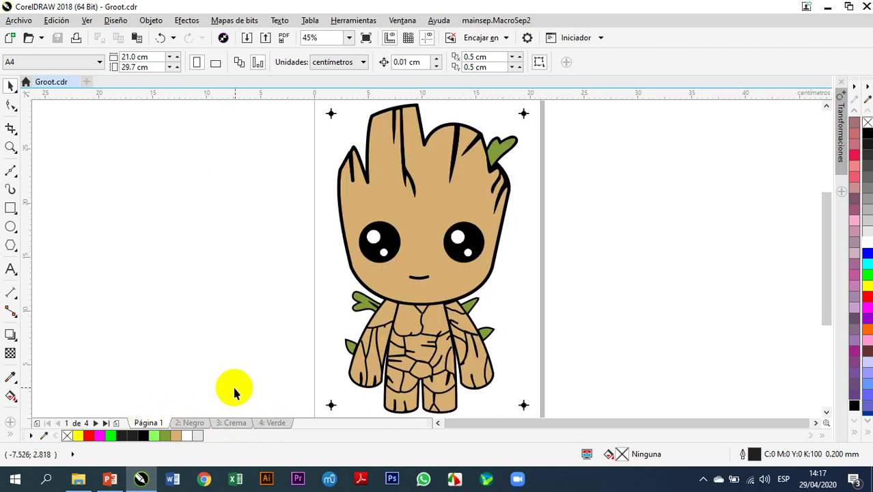